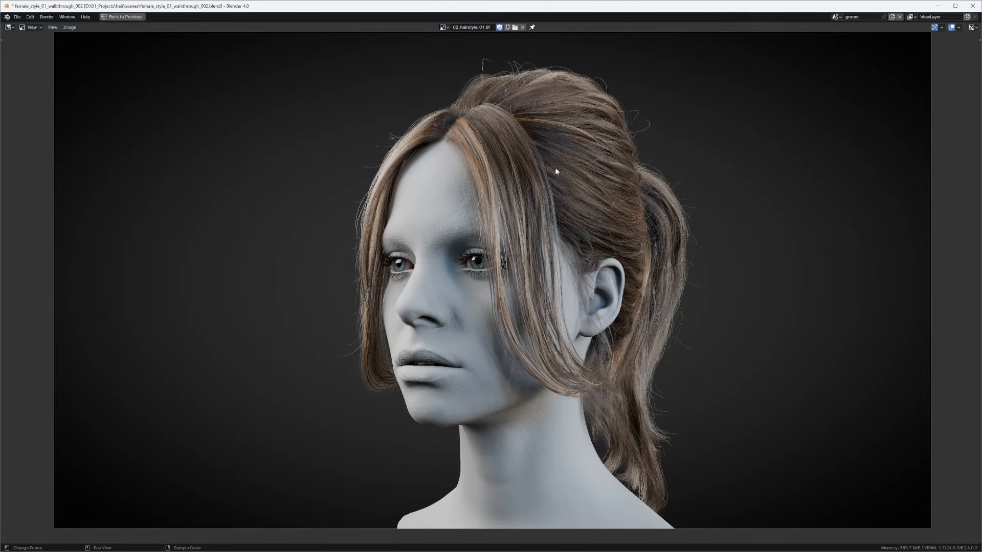
Step: Display the reference photo 01_ref_female_hairStyle_001.jpg and examine its face-framing strands, swept-back crown and ponytail up close
middle_click_drag(545, 182, 538, 152)
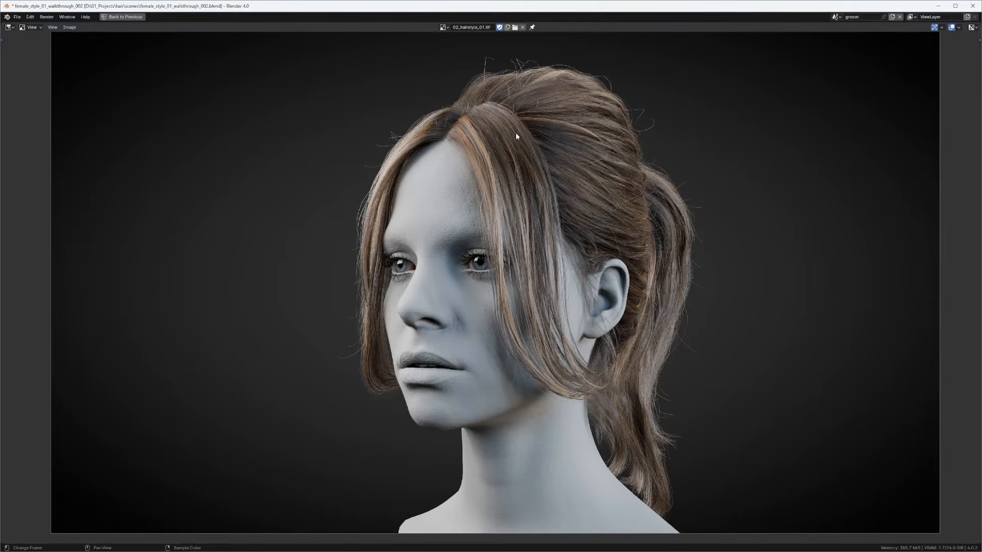
left_click(442, 28)
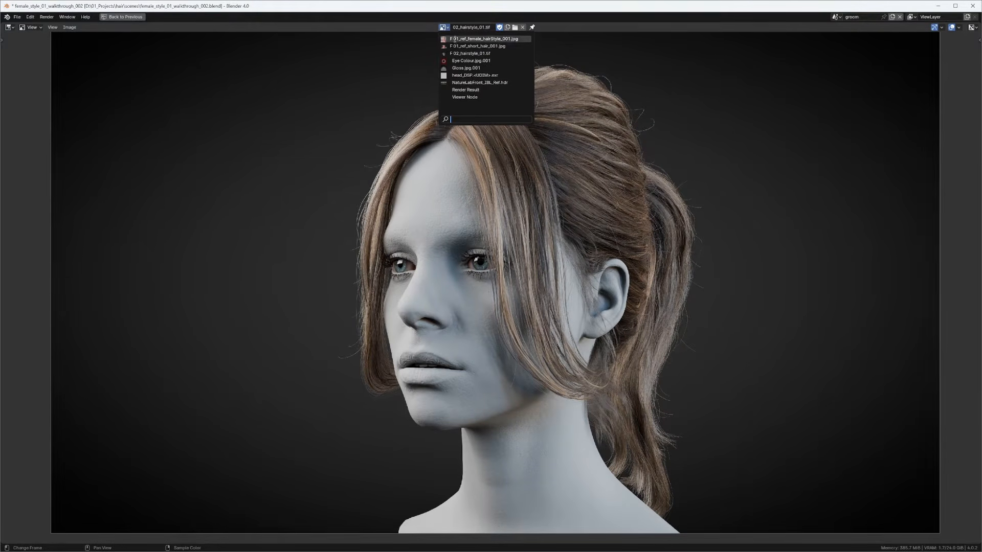
left_click(454, 39)
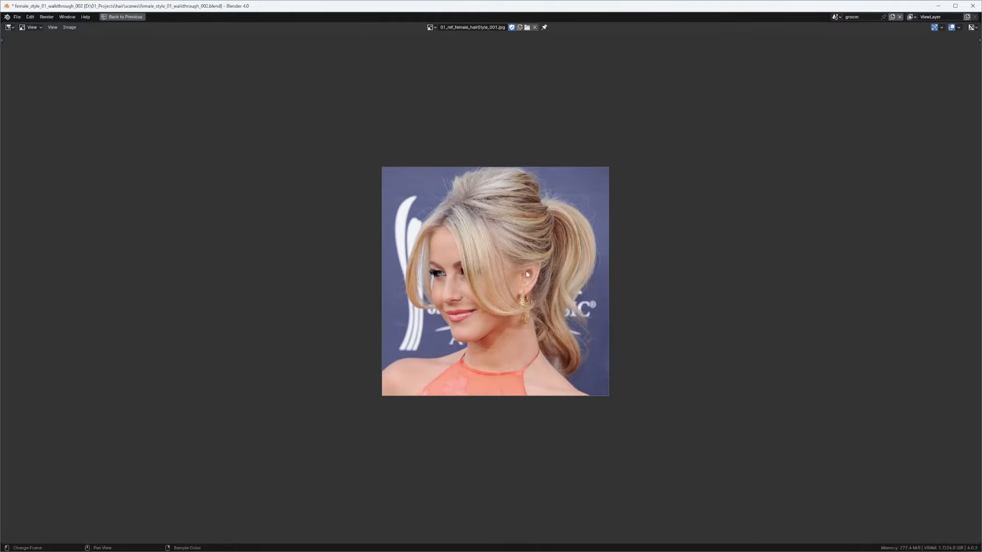
middle_click_drag(526, 275, 565, 227, "ctrl")
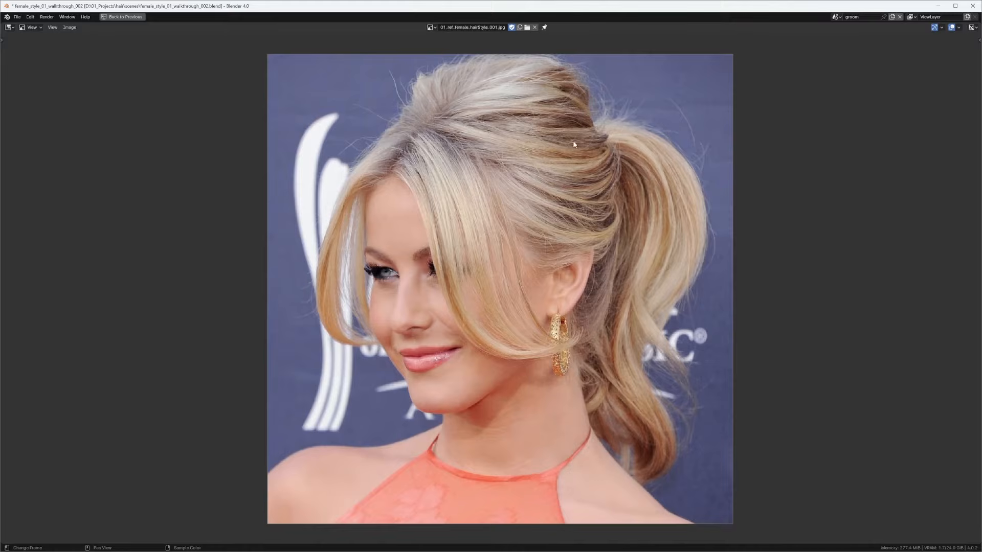
middle_click_drag(538, 128, 522, 127)
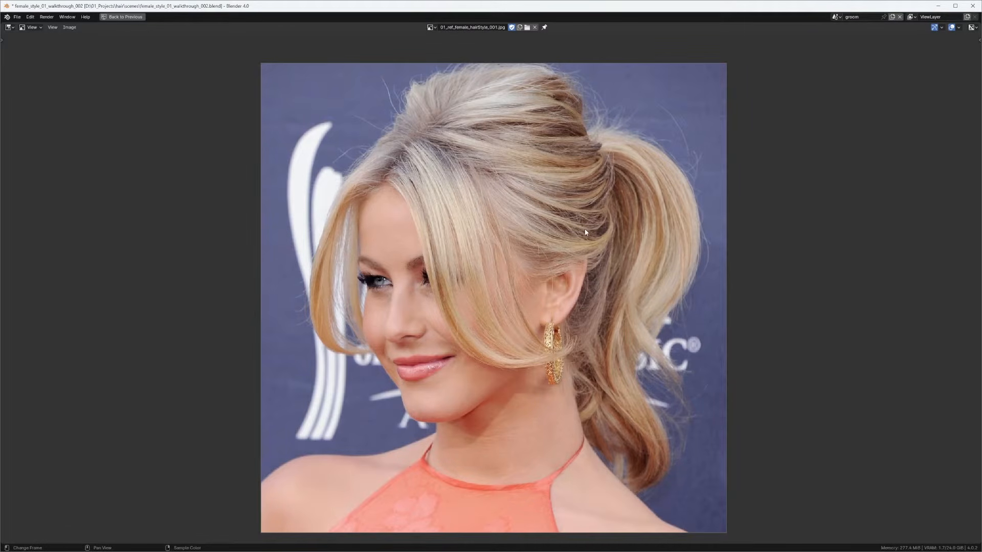
middle_click_drag(575, 203, 573, 203)
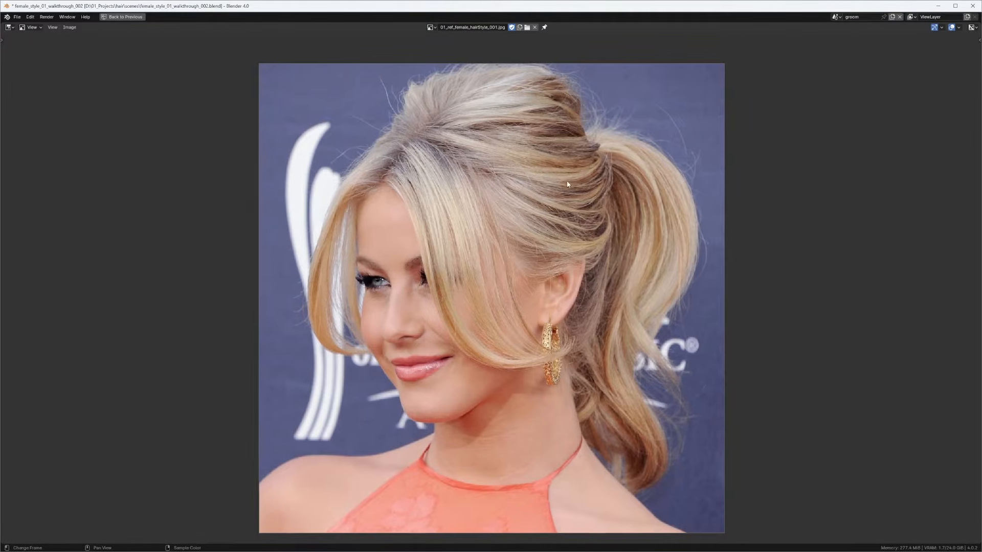
middle_click_drag(551, 158, 549, 169)
scroll(564, 171, "down", 1)
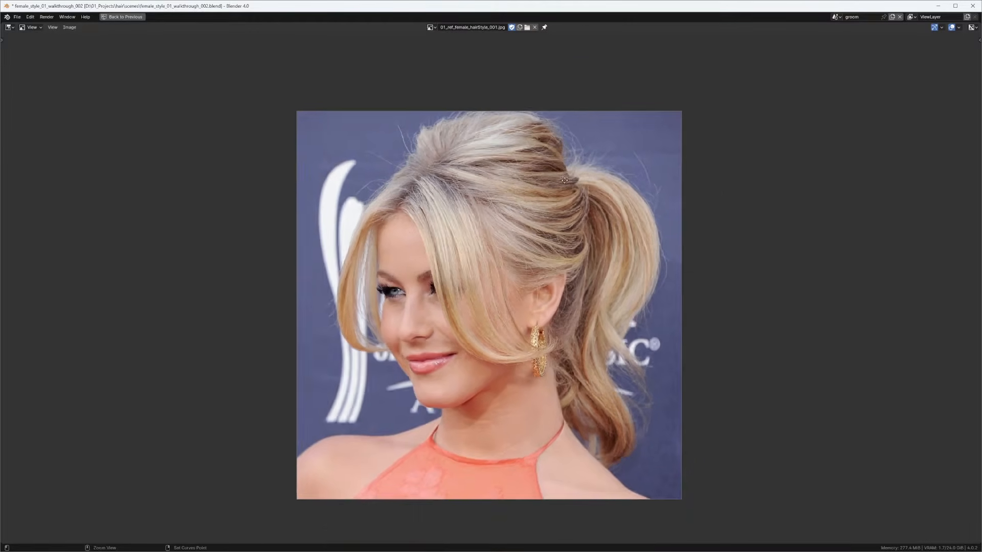
scroll(403, 163, "up", 2)
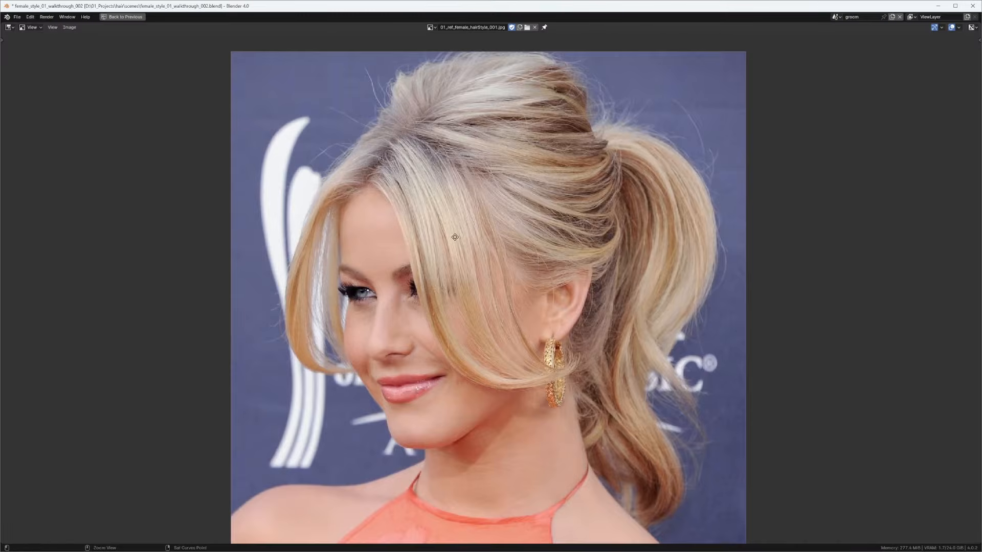
scroll(472, 179, "up", 1)
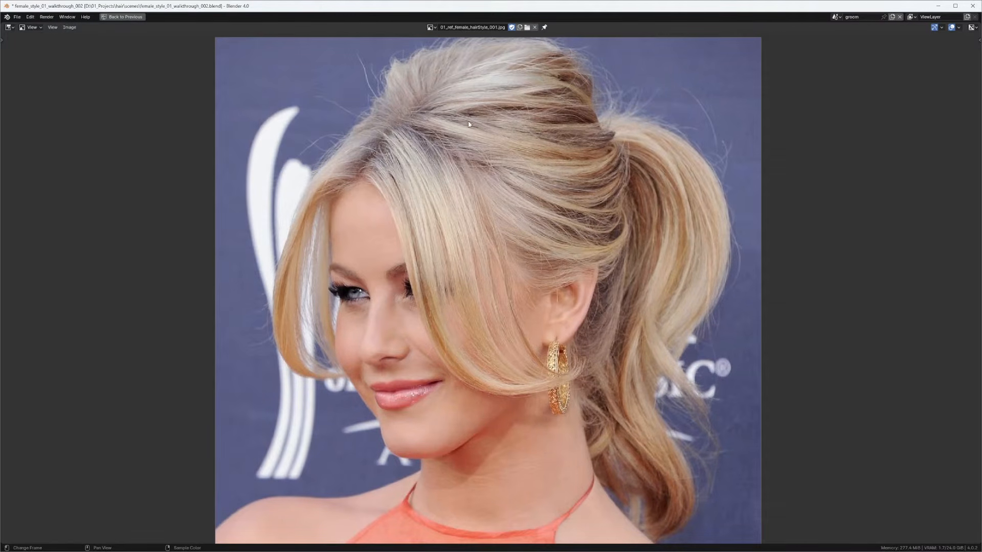
Step: Display the render 02_hairstyle_01.tif again and examine the finished groom both close up and as a whole
left_click(431, 28)
left_click(433, 29)
left_click(429, 28)
left_click(450, 53)
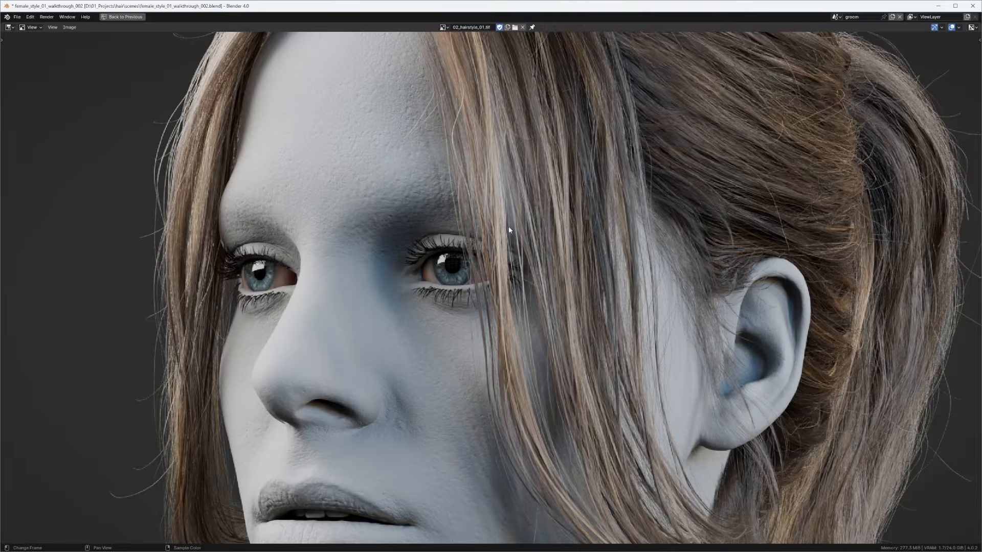
middle_click_drag(553, 193, 539, 237, "ctrl")
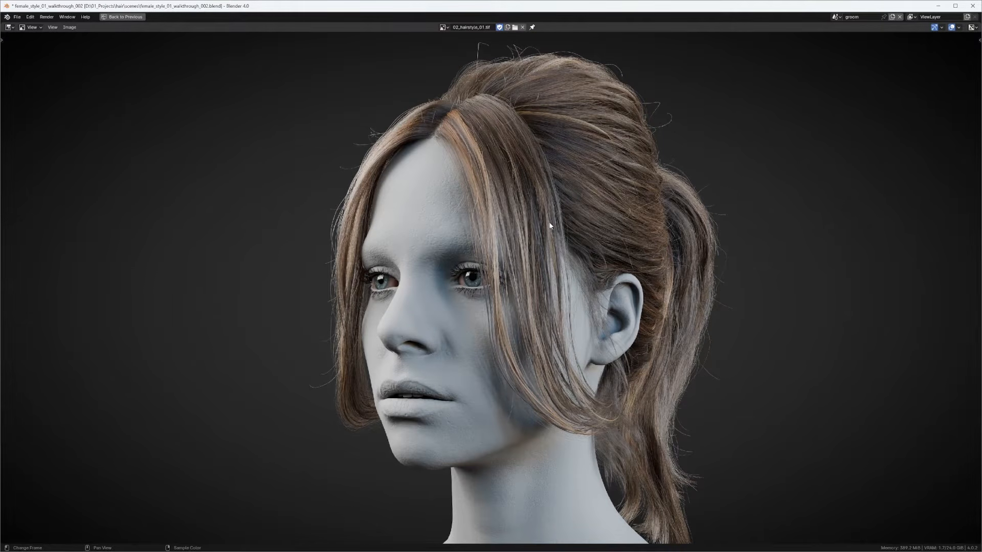
scroll(547, 230, "down", 2)
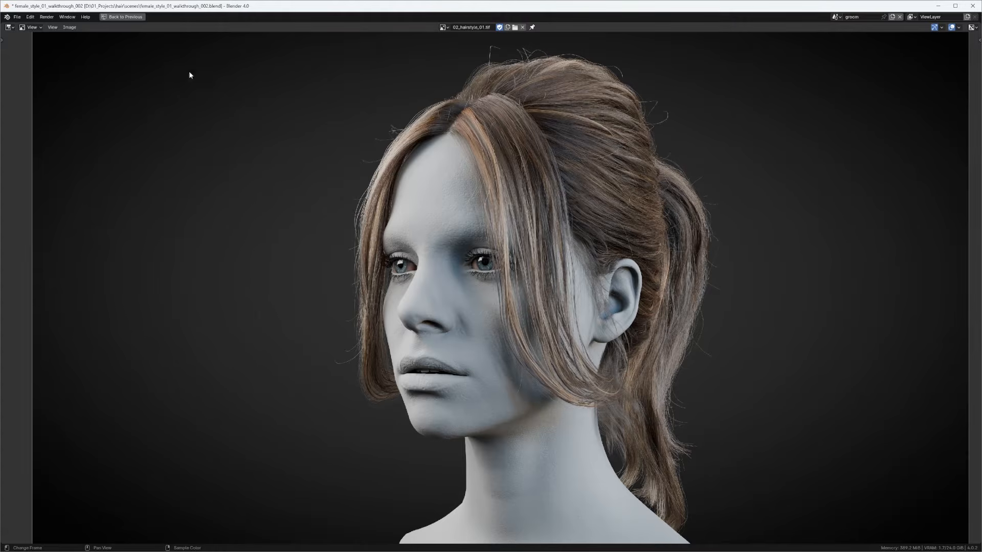
Step: Restore the multi-area layout, widen the 3D viewport, show the head from the front and hide the viewport's tools
left_click(137, 17)
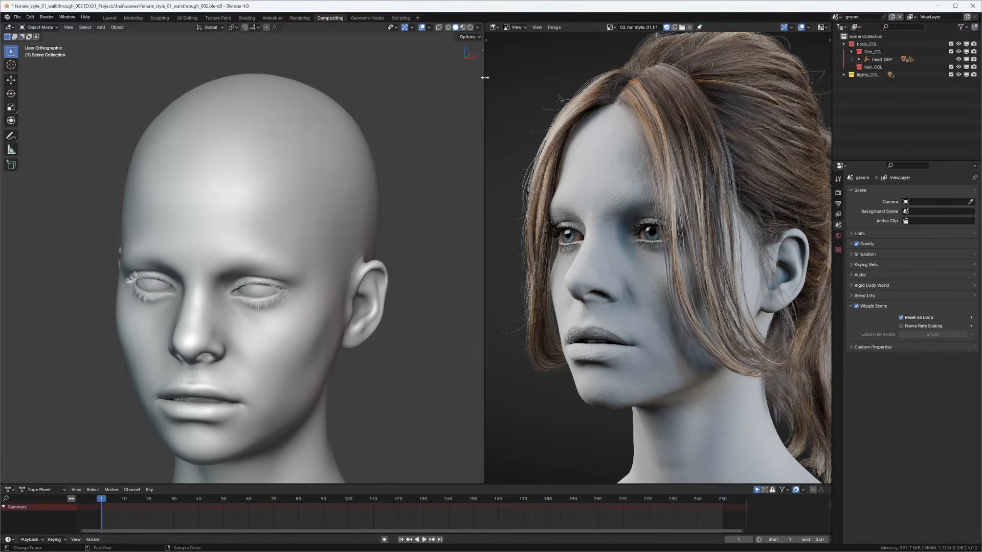
left_click_drag(485, 77, 540, 77)
key("KP_1")
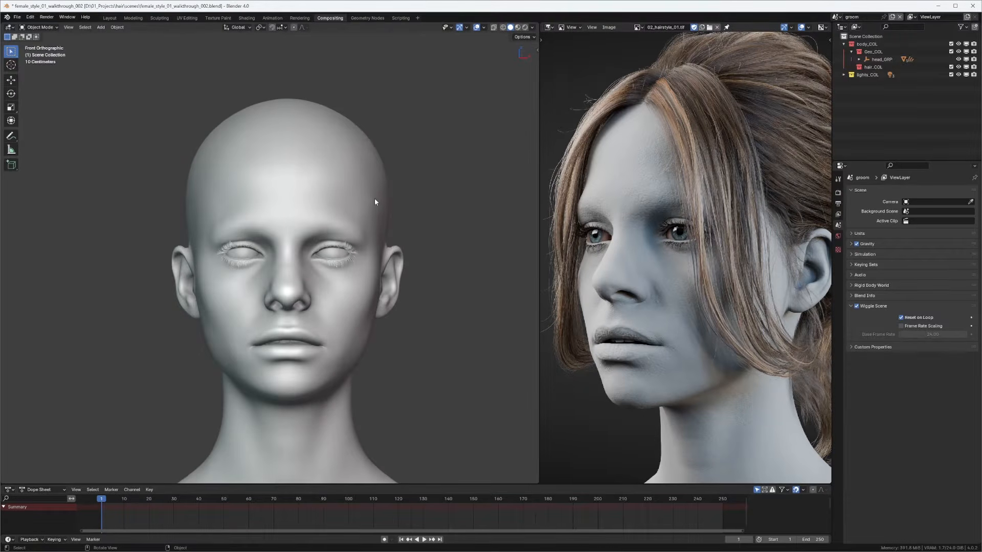
scroll(362, 190, "up", 2)
key("t")
Step: Examine the bald head model from the front, three-quarter and side against the reference render
middle_click_drag(364, 188, 340, 201)
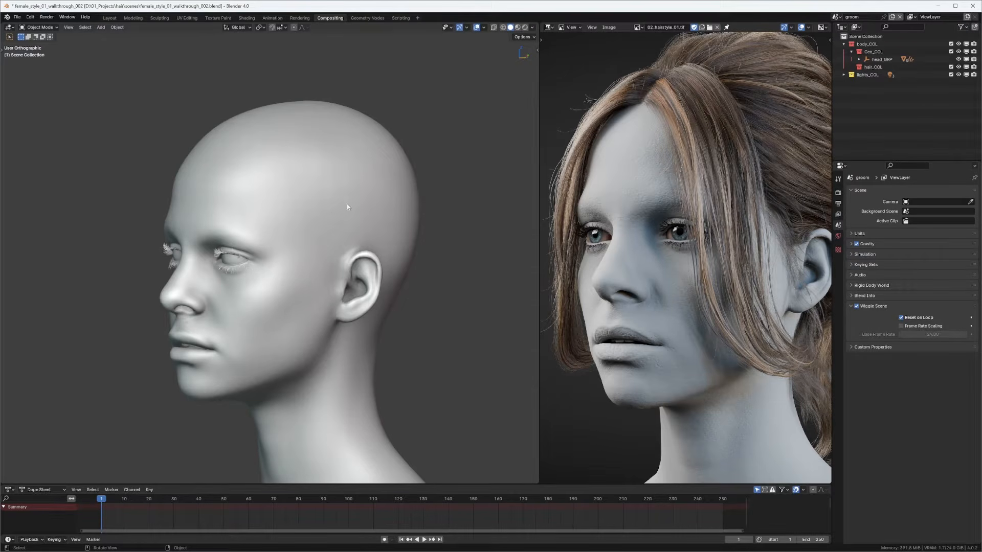
middle_click_drag(347, 206, 221, 166)
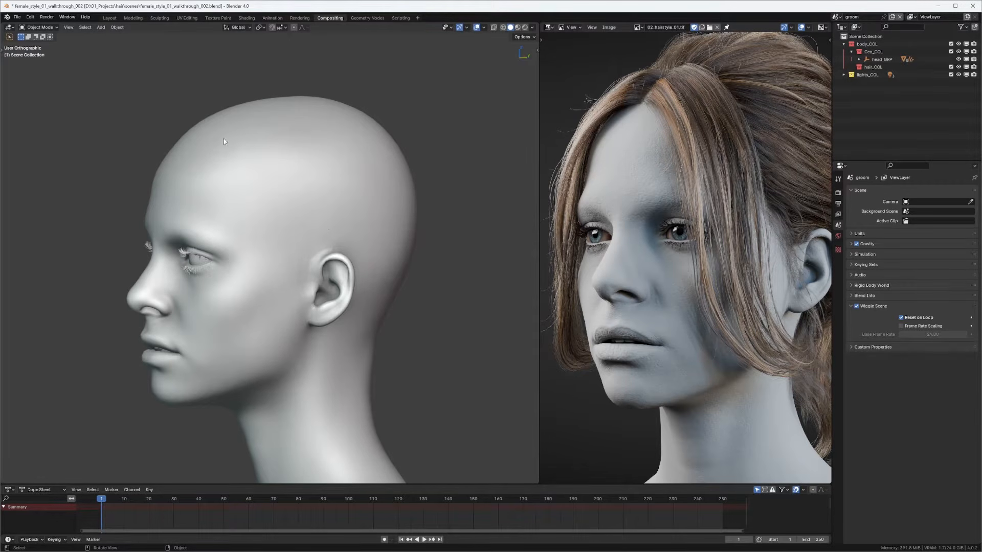
mouse_move(302, 165)
middle_mouse_down()
mouse_move(354, 175)
mouse_move(376, 161)
mouse_move(301, 183)
middle_mouse_up()
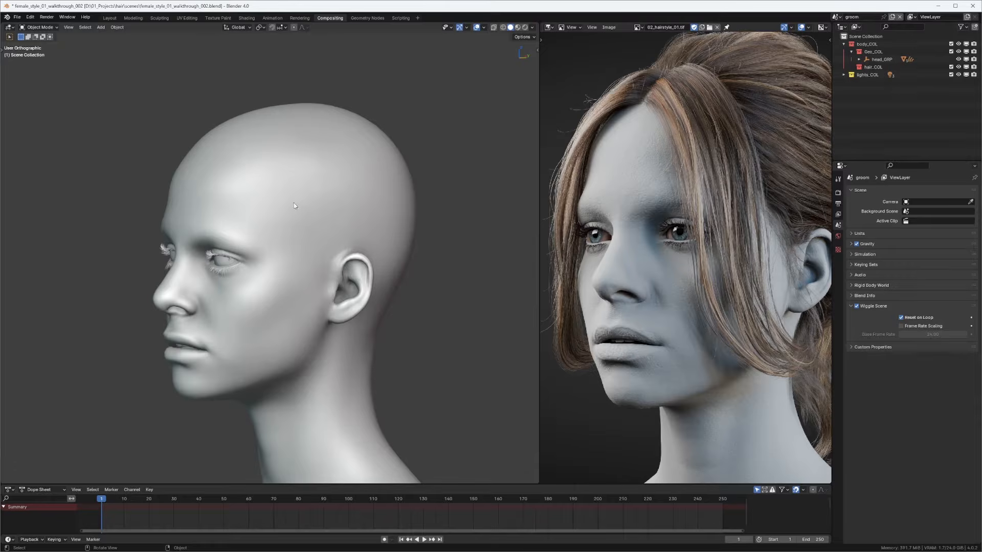
scroll(299, 204, "up", 2)
middle_click_drag(303, 198, 330, 197)
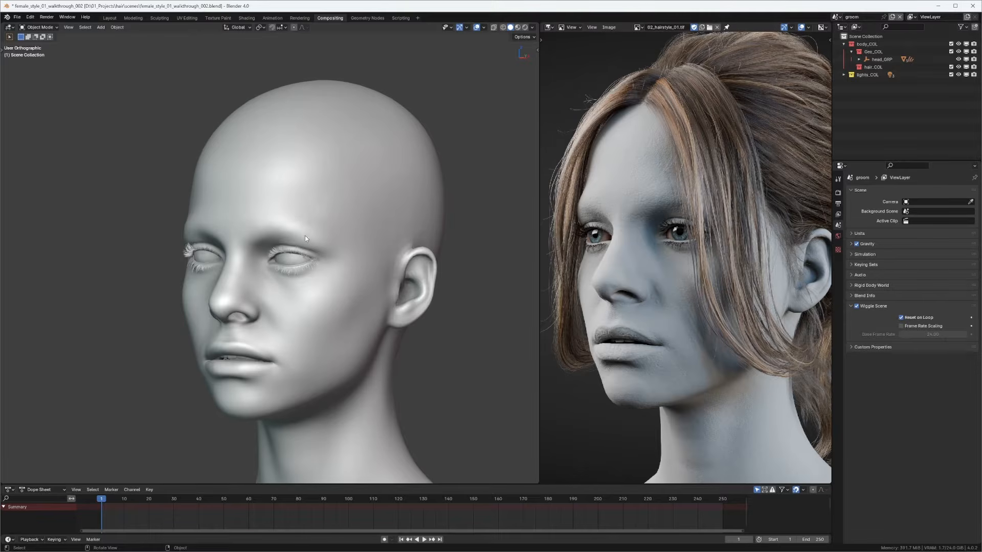
middle_click_drag(310, 251, 321, 209, "shift")
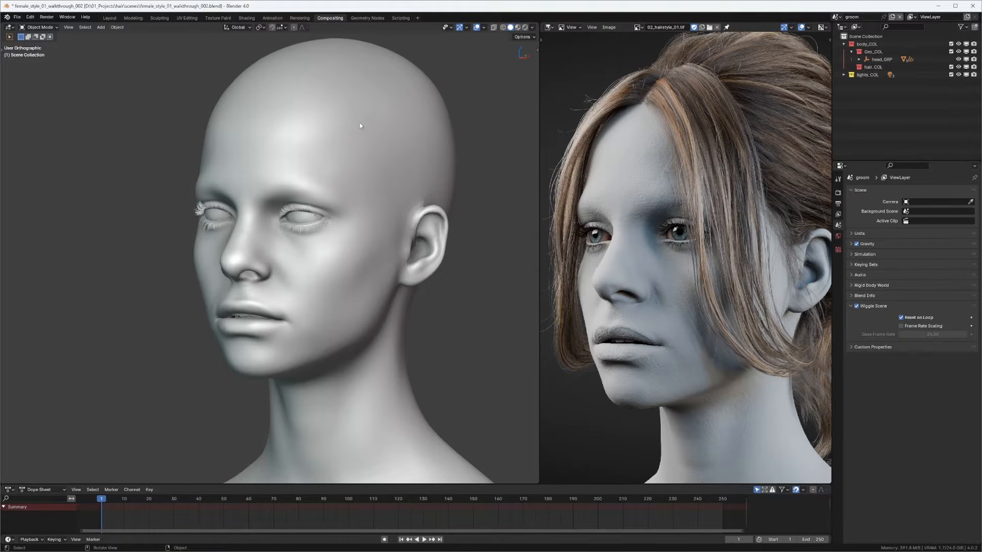
middle_click_drag(408, 156, 382, 181)
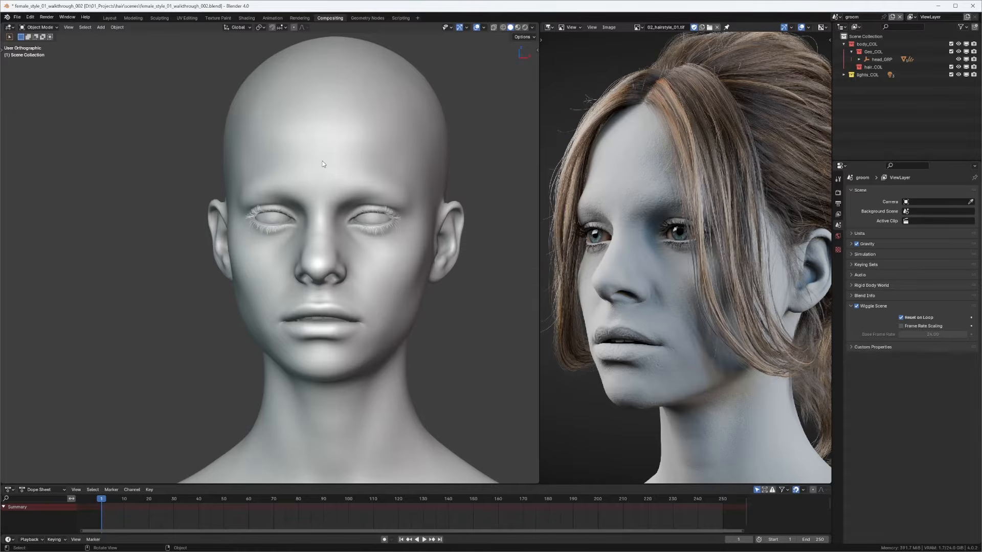
middle_click_drag(371, 179, 285, 290)
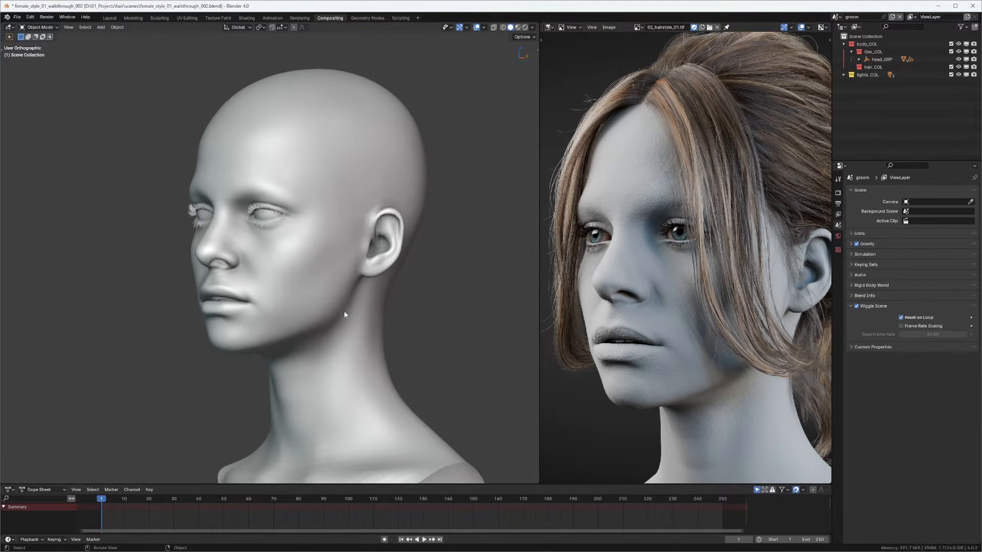
Step: Draw a freehand annotation loop around the head in the 3D viewport and view it from a higher angle
mouse_move(366, 51)
left_mouse_down()
mouse_move(261, 47)
mouse_move(235, 390)
mouse_move(430, 46)
mouse_move(394, 31)
left_mouse_up()
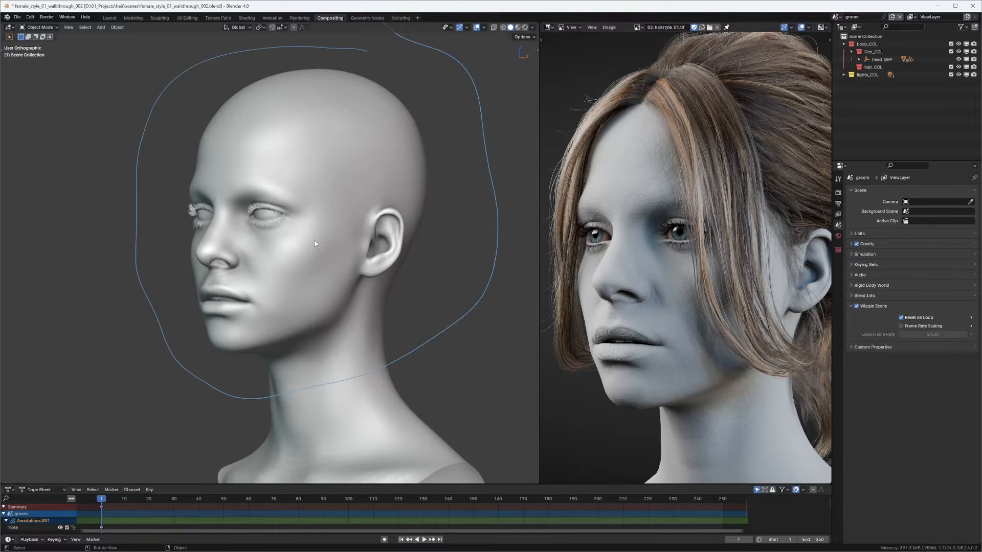
mouse_move(323, 186)
middle_mouse_down()
mouse_move(355, 172)
mouse_move(336, 184)
middle_mouse_up()
scroll(355, 173, "down", 1)
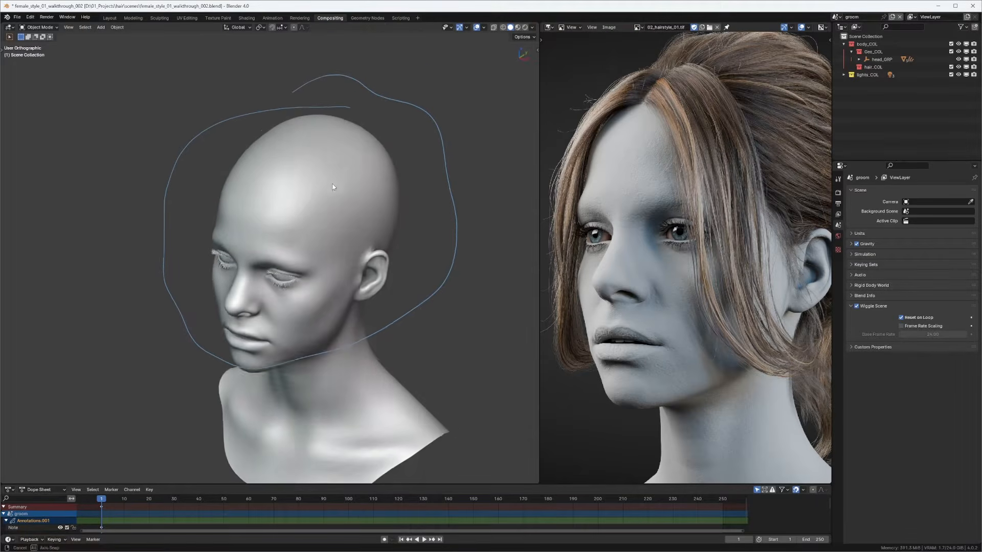
Step: Remove the annotation layer from the 3D viewport and hide the sidebar again
key("n")
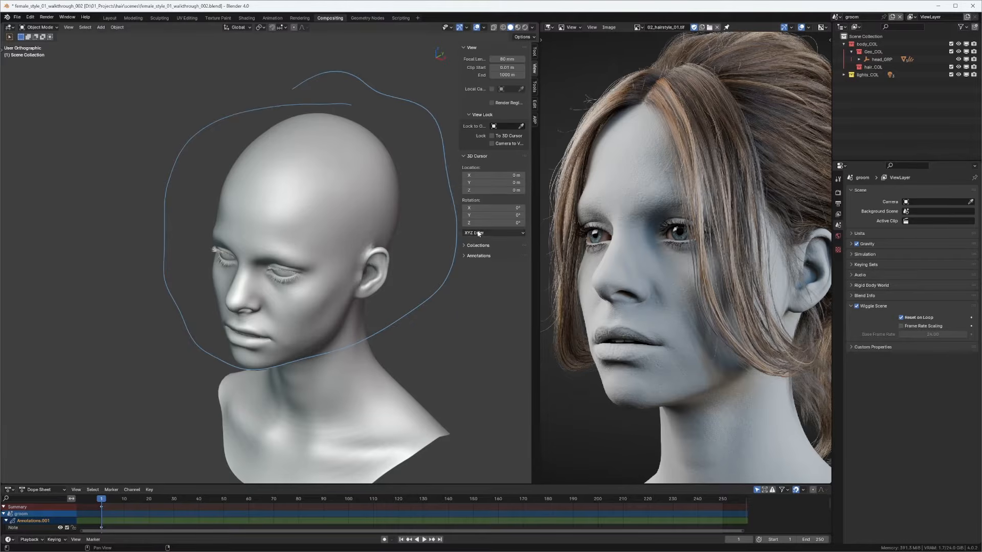
left_click(469, 255)
left_click(521, 283)
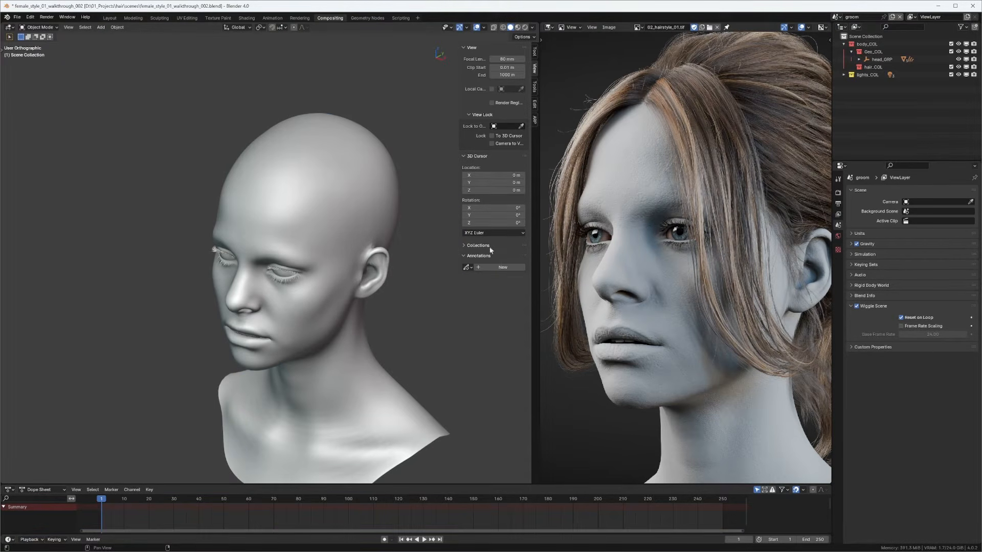
key("n")
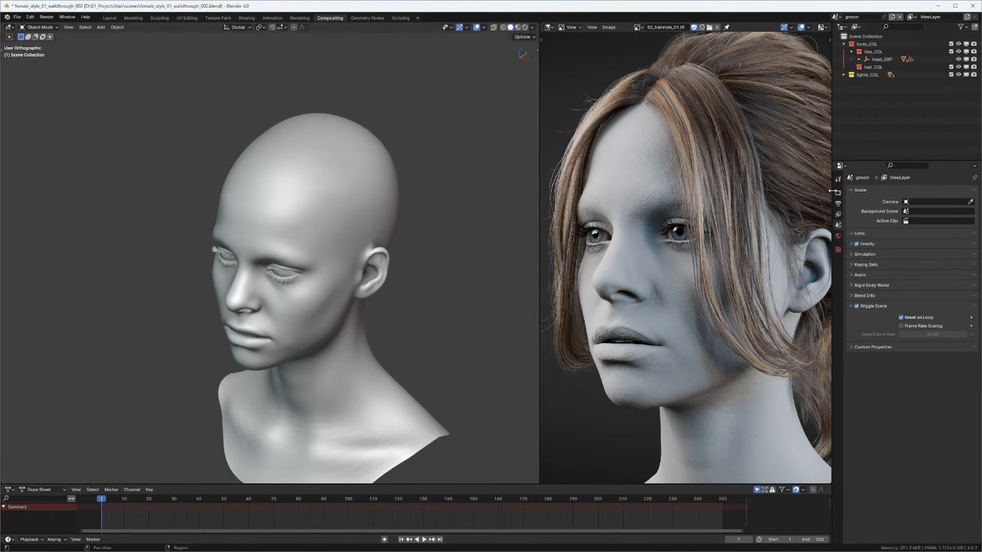
Step: Narrow the properties area and the 3D viewport to enlarge the image area, and show the head from the front
left_click_drag(832, 191, 842, 191)
mouse_move(371, 194)
middle_mouse_down()
mouse_move(385, 196)
mouse_move(349, 194)
mouse_move(363, 181)
middle_mouse_up()
scroll(381, 193, "up", 2)
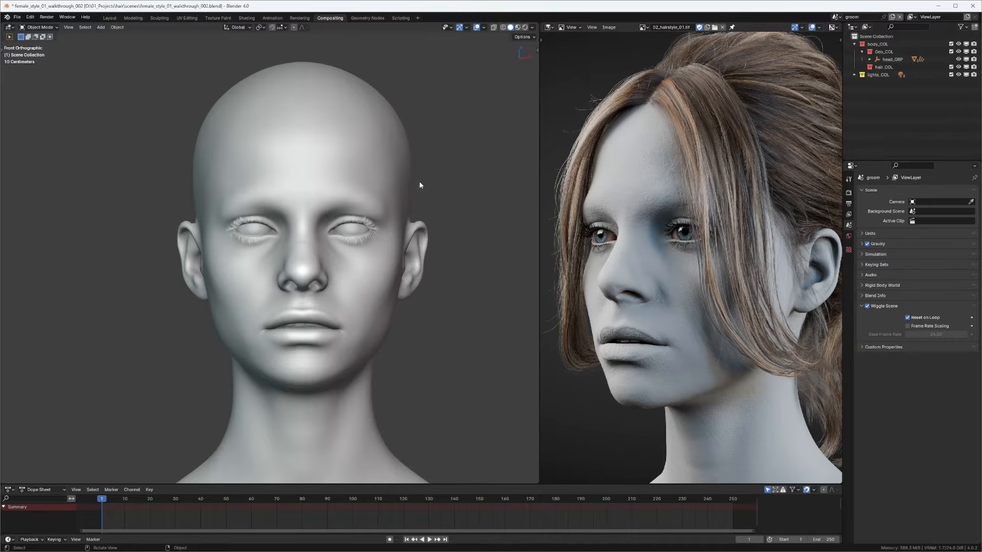
middle_click_drag(419, 185, 385, 189)
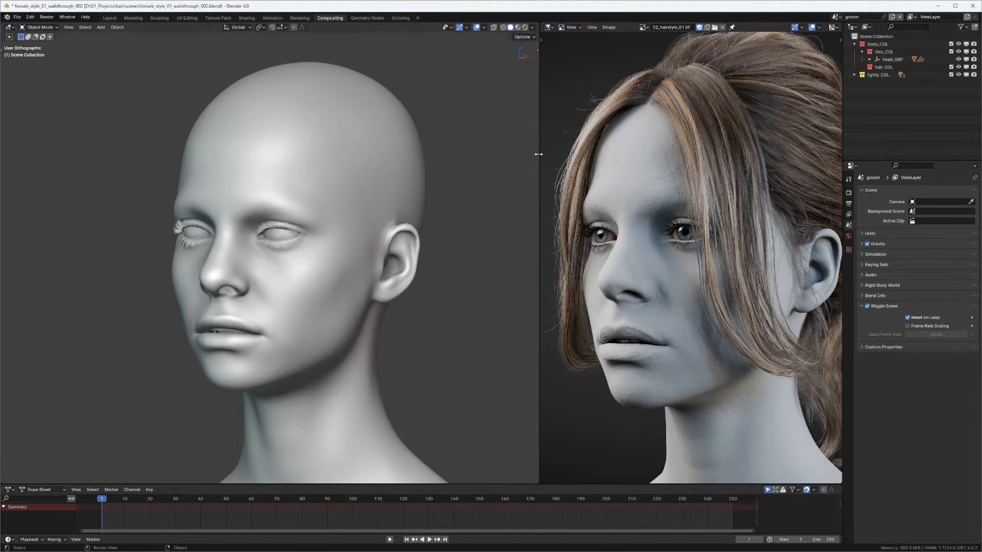
left_click_drag(537, 158, 495, 166)
key("KP_1")
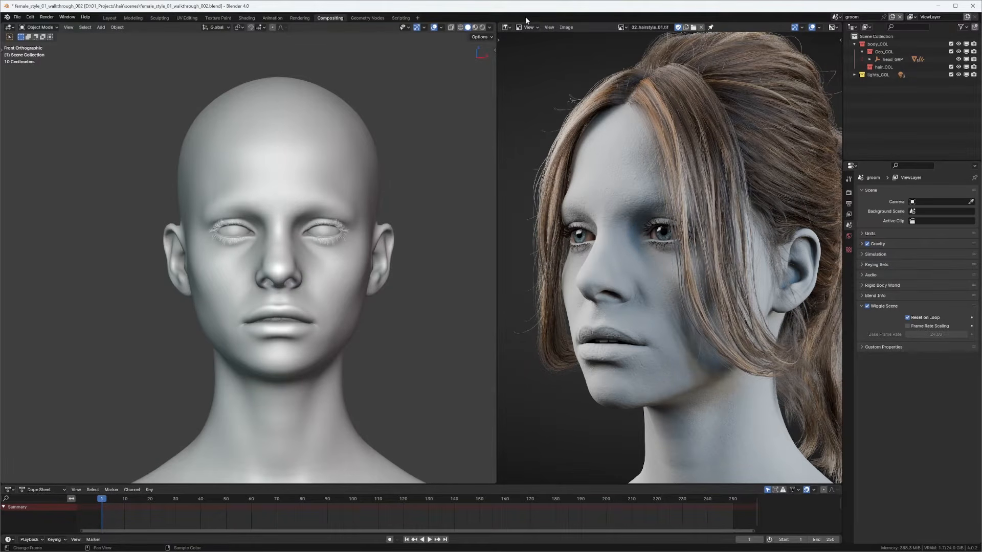
Step: Change the reference image area to the UV Editor and unlink 02_hairstyle_01.tif from it
left_click(506, 27)
left_click(523, 67)
left_click(506, 27)
left_click(527, 48)
left_click(506, 27)
left_click(526, 65)
left_click(700, 27)
Step: Put the head mesh in Edit Mode and unpin all of its UVs in the groomUV map
left_click(345, 184)
key("Tab")
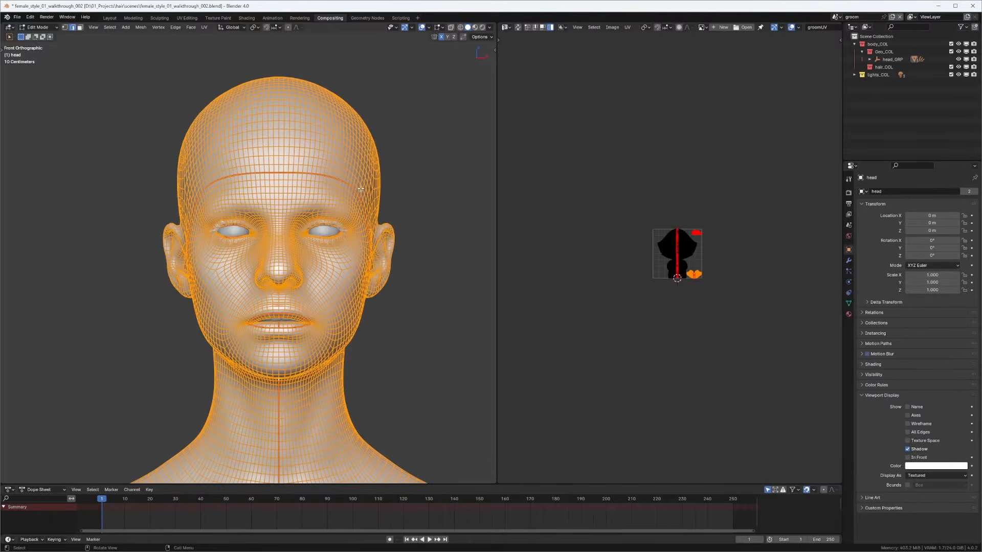
scroll(673, 245, "up", 10)
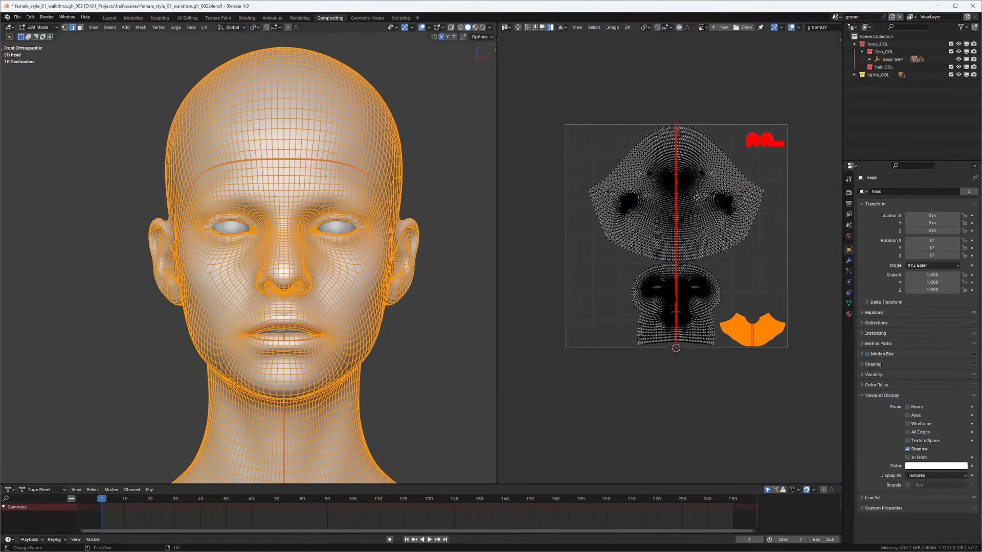
key("a")
key("alt+p")
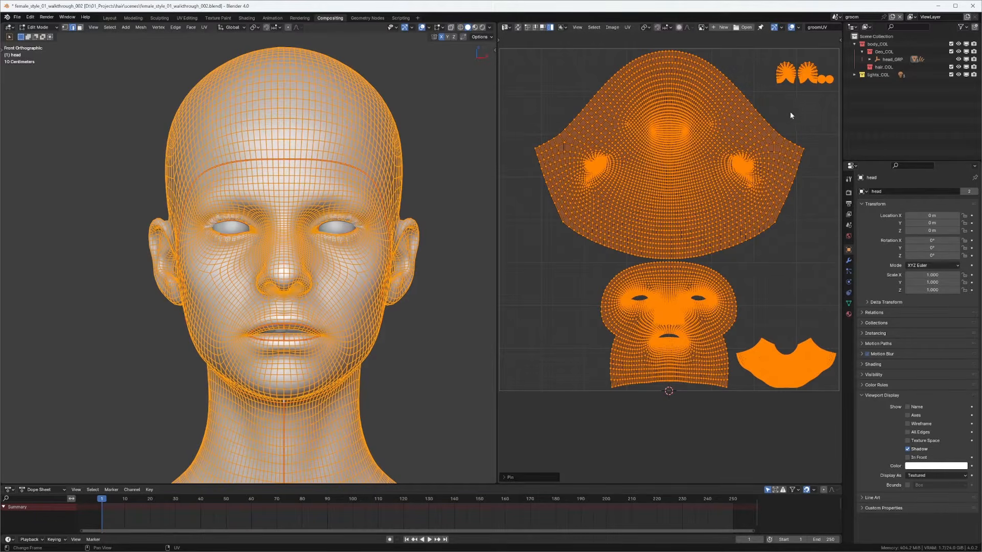
Step: Select the scalp, face and small lower UV islands in turn and compare them with the seams on the head
left_click(647, 102)
middle_click_drag(368, 241, 312, 277)
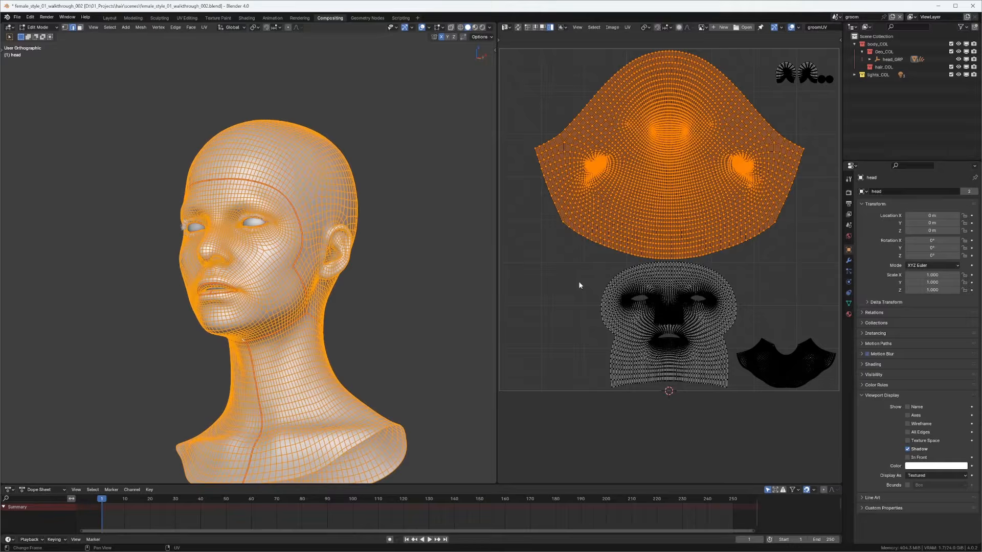
left_click(685, 327)
middle_click_drag(703, 274, 654, 221)
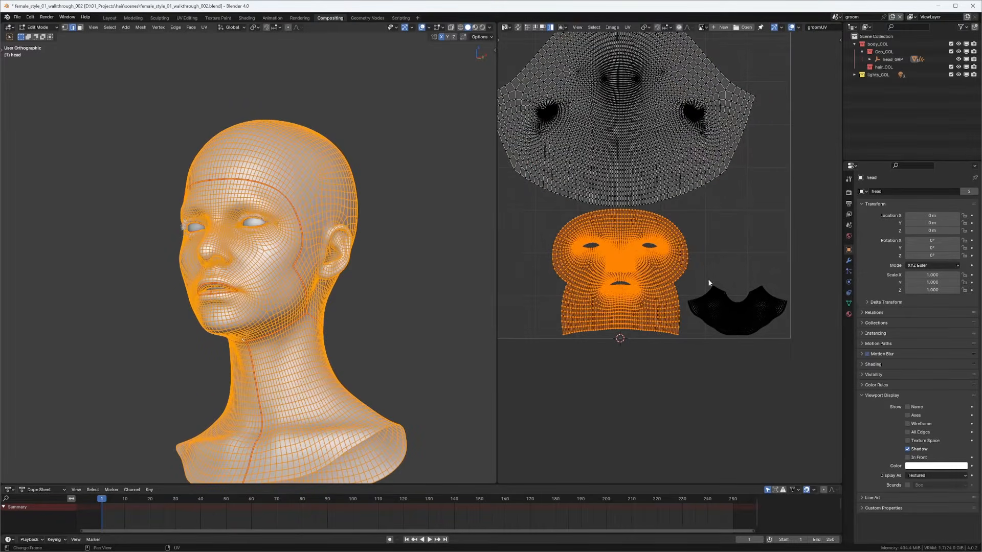
left_click(718, 312)
middle_click_drag(433, 355, 293, 342)
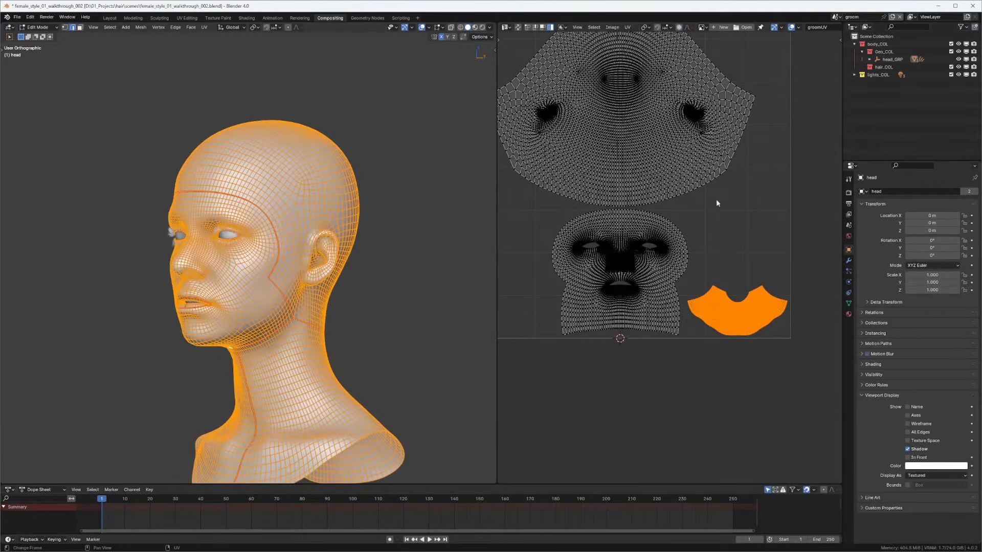
Step: Add the small islands near the UV tile's upper corner to the selection and compare them with the head mesh
middle_click_drag(717, 198, 678, 285)
mouse_move(686, 336)
middle_mouse_down()
mouse_move(689, 225)
mouse_move(691, 286)
mouse_move(721, 199)
mouse_move(664, 343)
middle_mouse_up()
middle_click_drag(693, 256, 644, 388)
middle_click_drag(648, 109, 661, 187)
key("g")
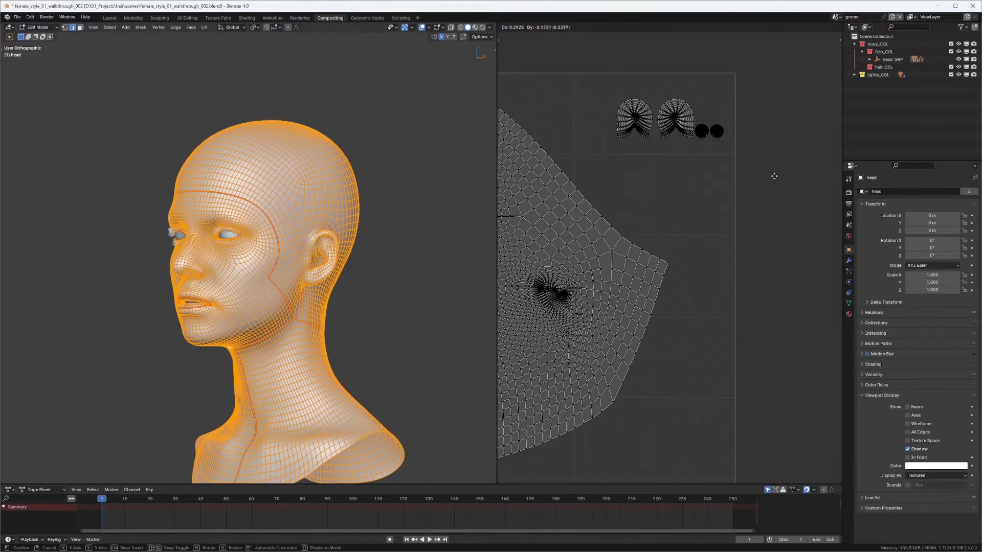
left_click(728, 141)
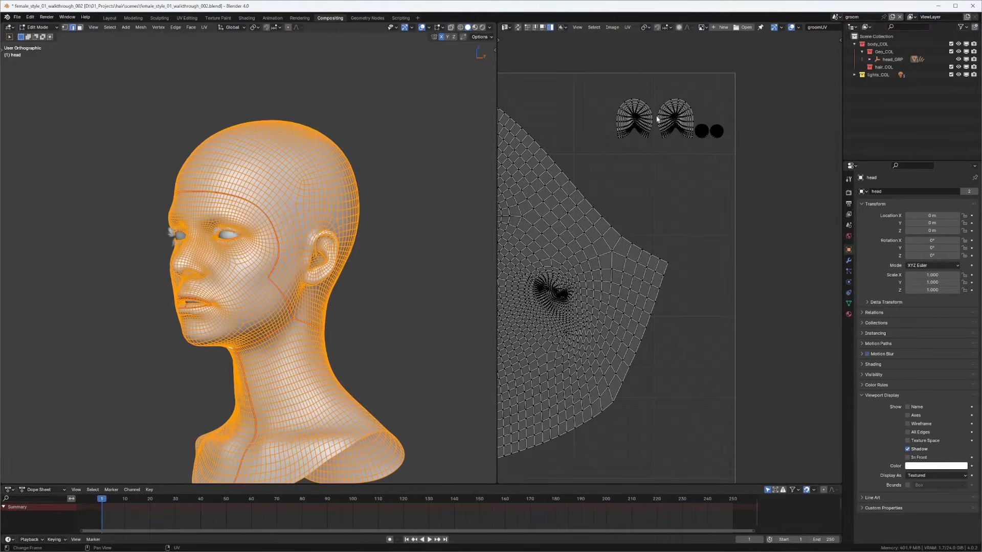
left_click_drag(603, 78, 726, 154)
middle_click_drag(327, 233, 361, 241)
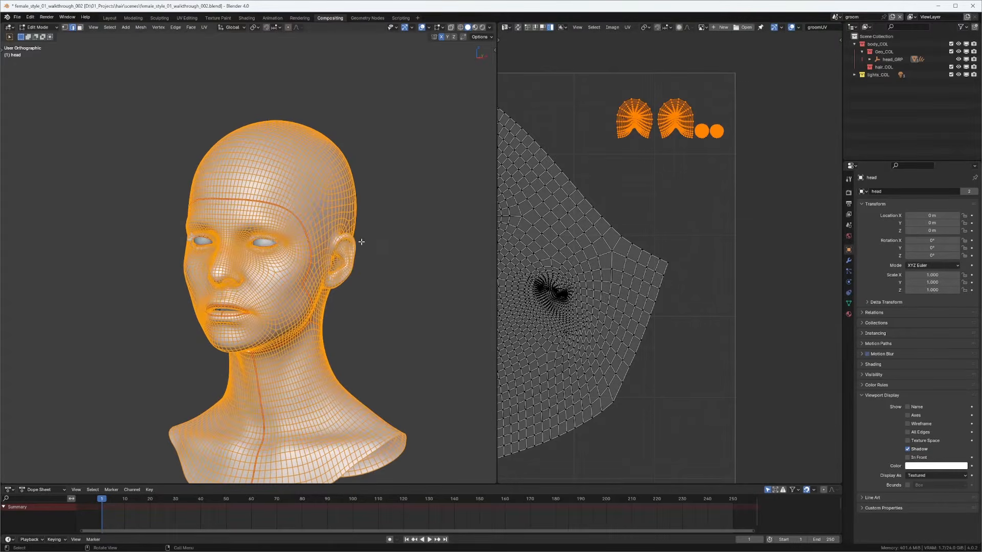
middle_click_drag(295, 280, 283, 242, "ctrl")
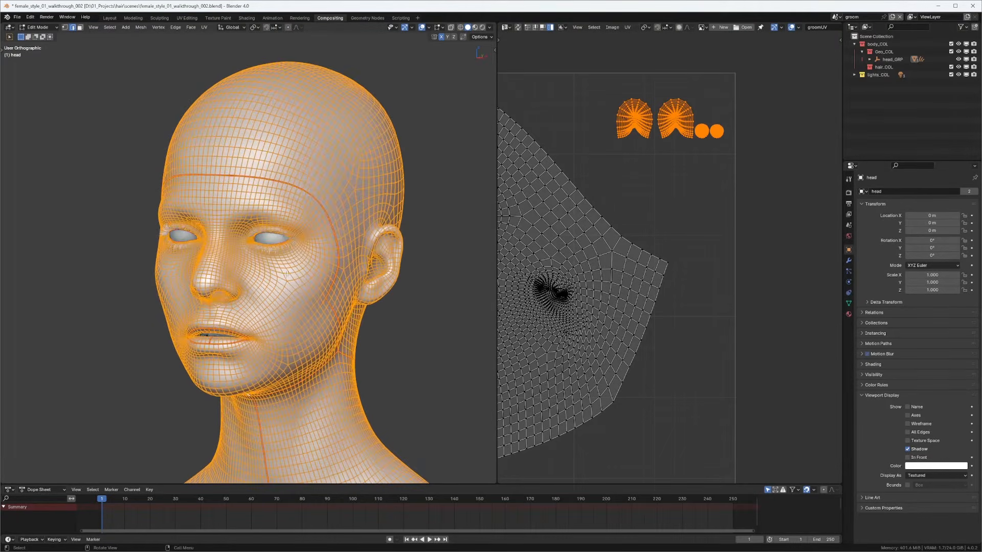
Step: Take the head out of Edit Mode and show the UV maps in its mesh data properties
key("KP_1")
scroll(297, 276, "down", 2)
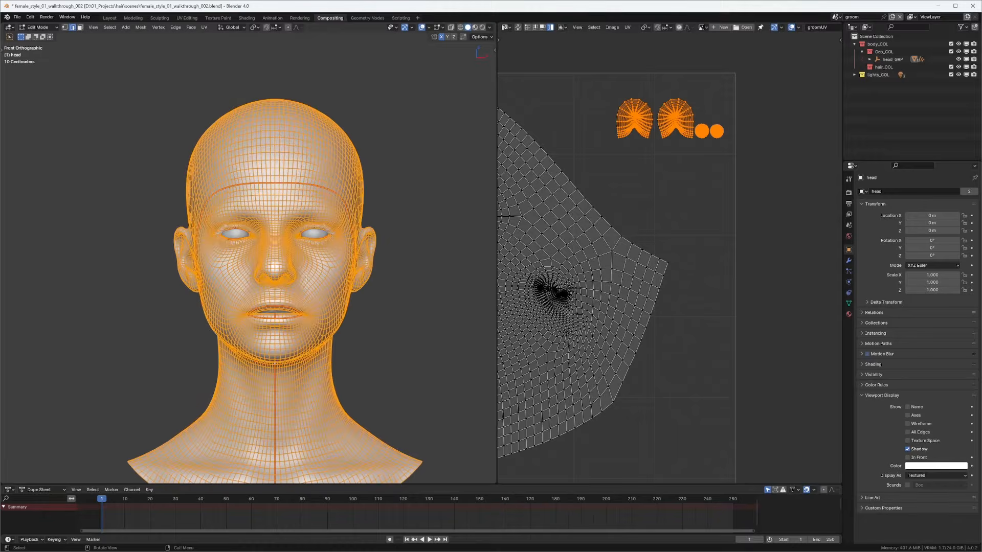
scroll(307, 278, "down", 3)
key("Tab")
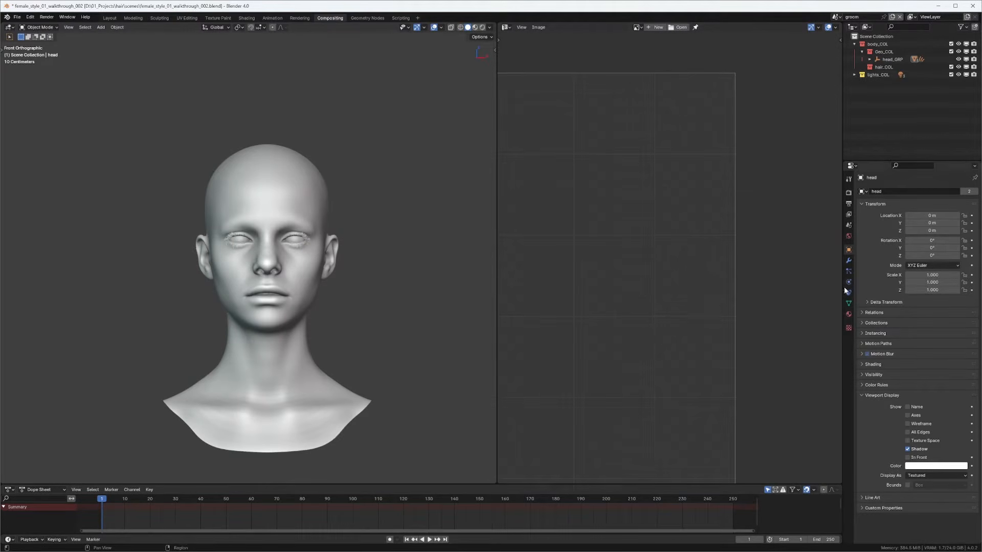
left_click(849, 304)
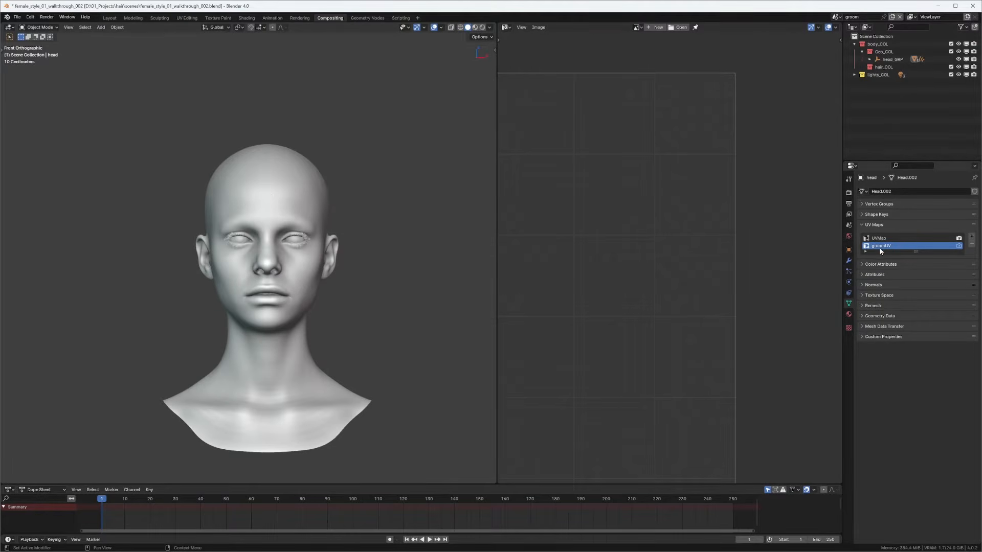
Step: Put the head back in Edit Mode and compare its UVMap and groomUV layouts, leaving groomUV active
middle_click_drag(622, 198, 723, 190)
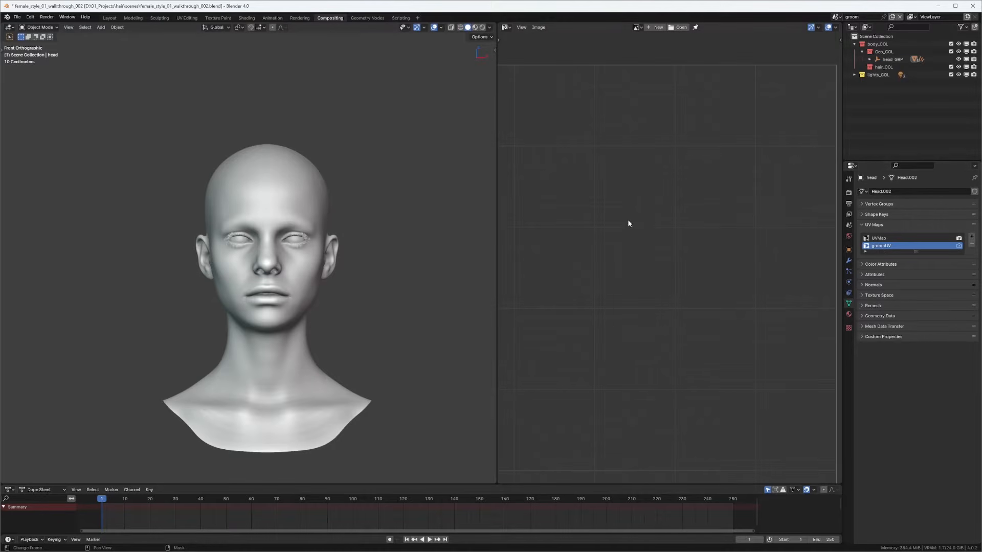
middle_click_drag(327, 210, 287, 227)
key("Tab")
left_click(885, 238)
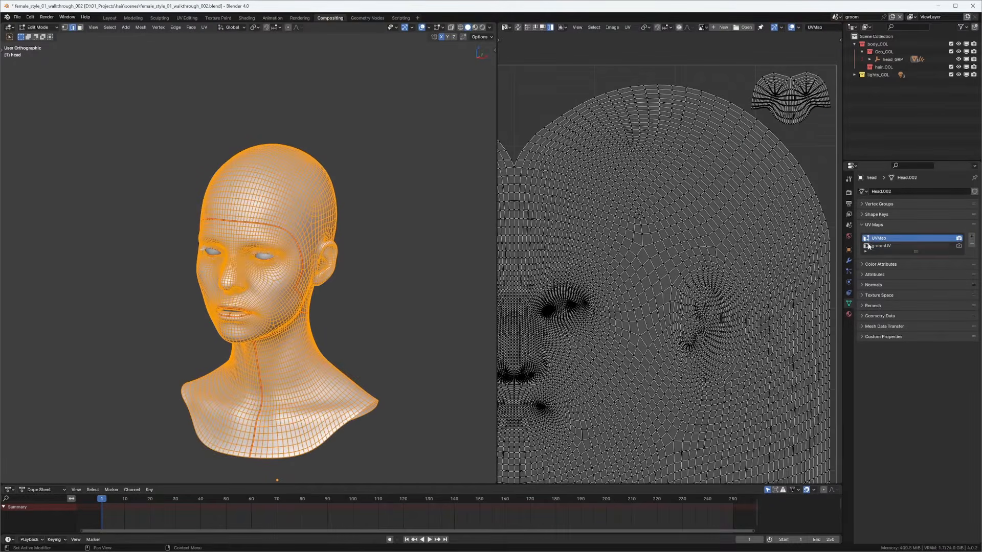
left_click(881, 248)
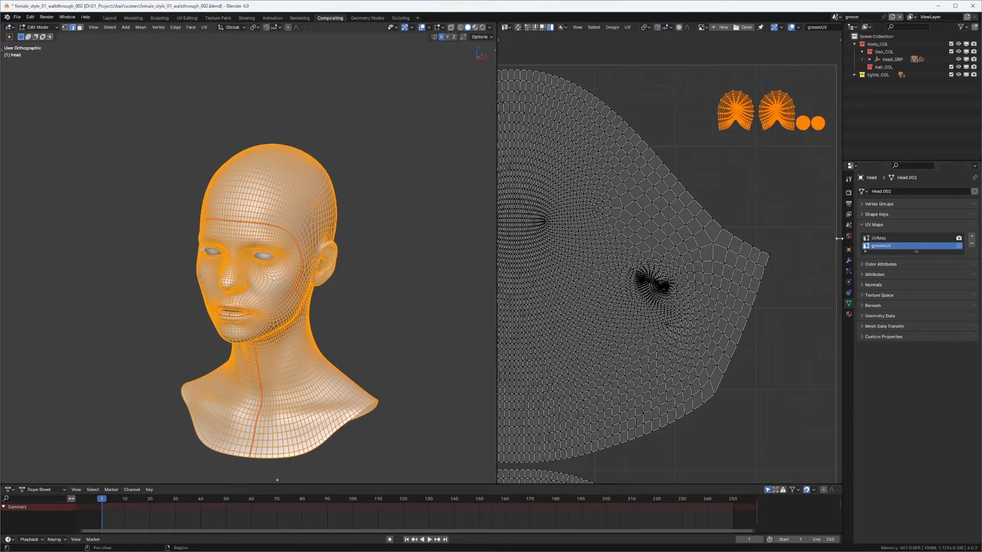
left_click(878, 239)
left_click(880, 246)
Step: Examine the groomUV scalp and face islands against the seams on the head from the side and front
middle_click_drag(360, 230, 254, 262)
scroll(308, 234, "up", 2)
key("KP_1")
middle_click_drag(713, 174, 755, 179)
scroll(676, 219, "up", 3)
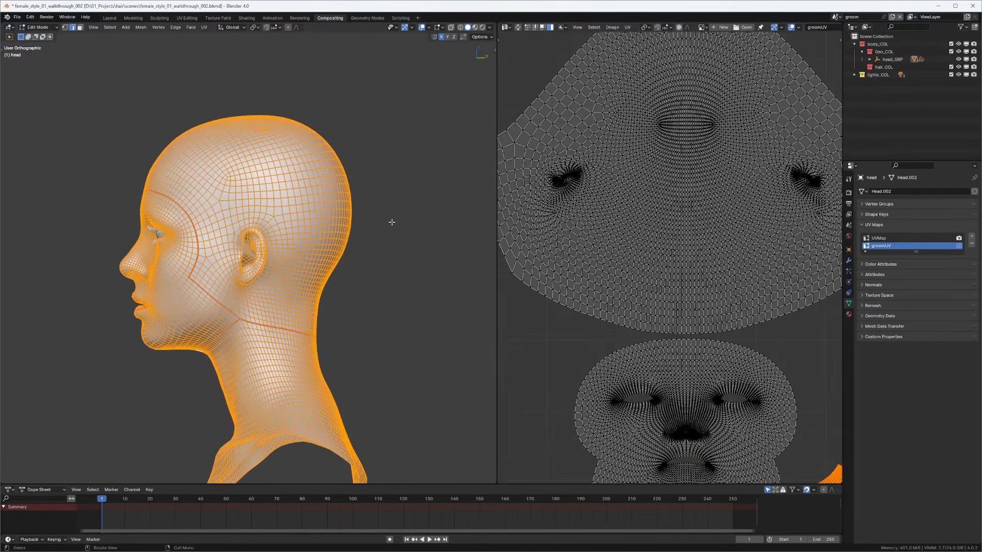
middle_click_drag(392, 222, 332, 235)
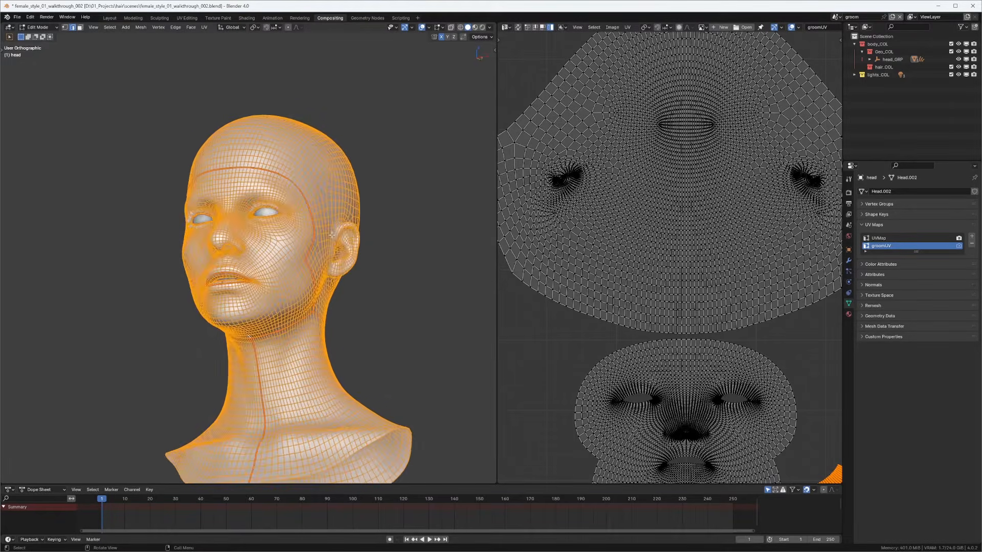
key("KP_1")
scroll(705, 181, "down", 2)
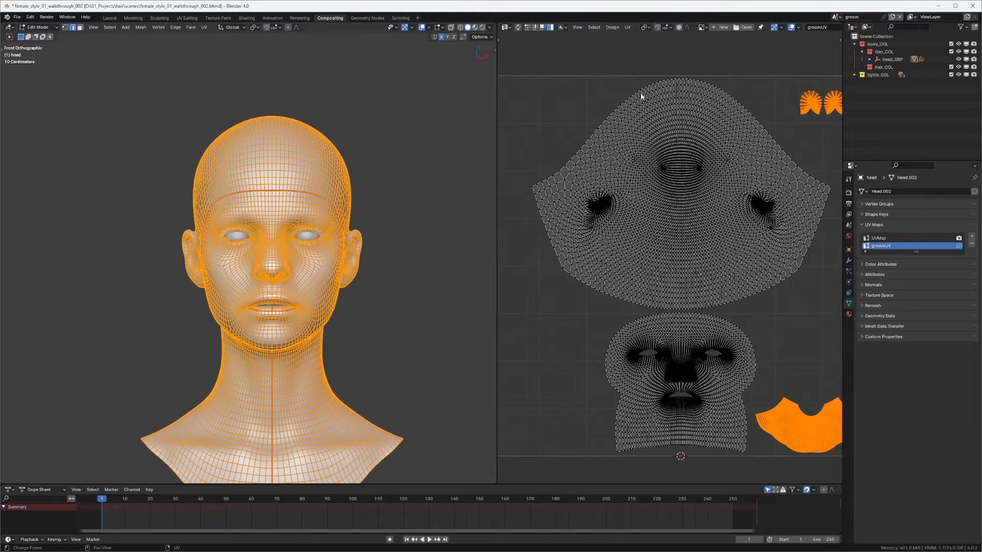
scroll(673, 189, "up", 2)
scroll(651, 190, "down", 2)
scroll(686, 140, "up", 2)
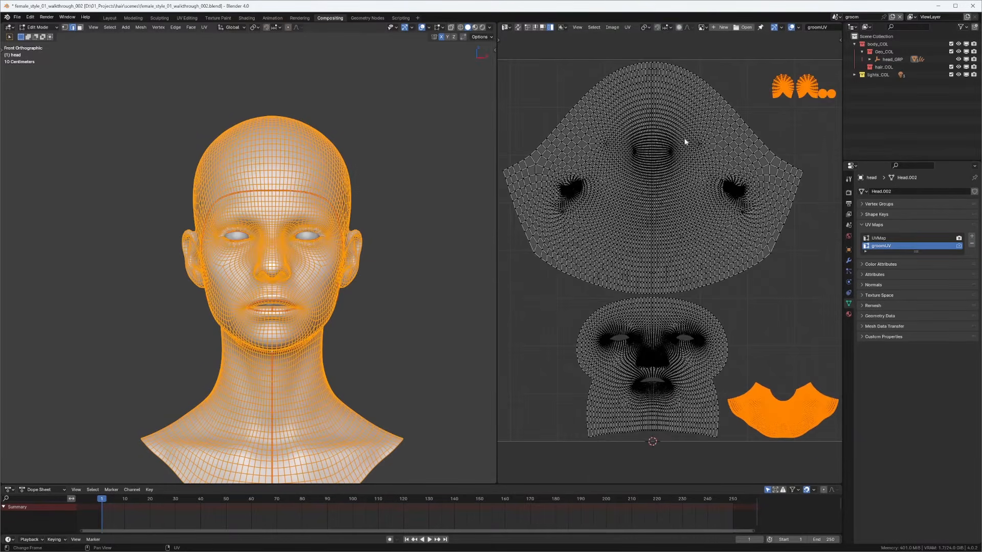
scroll(681, 153, "down", 2)
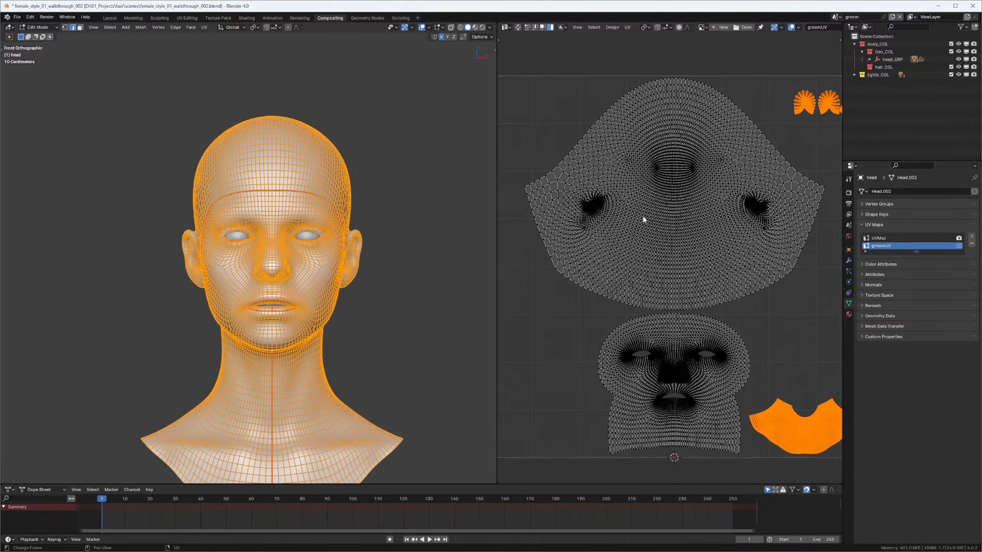
middle_click_drag(365, 197, 367, 209)
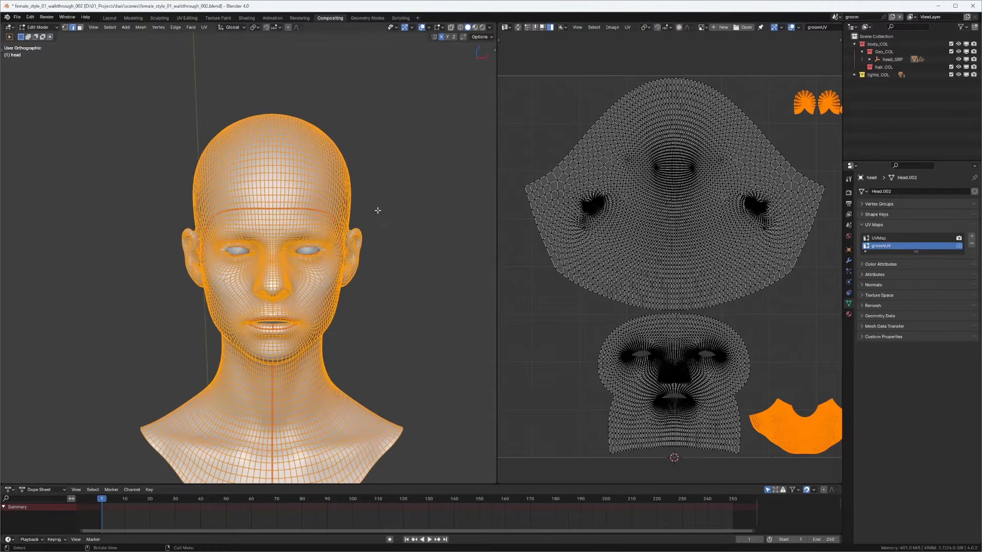
Step: Return the head to Object Mode, view it from the side and switch to the Texture Paint workspace
key("Tab")
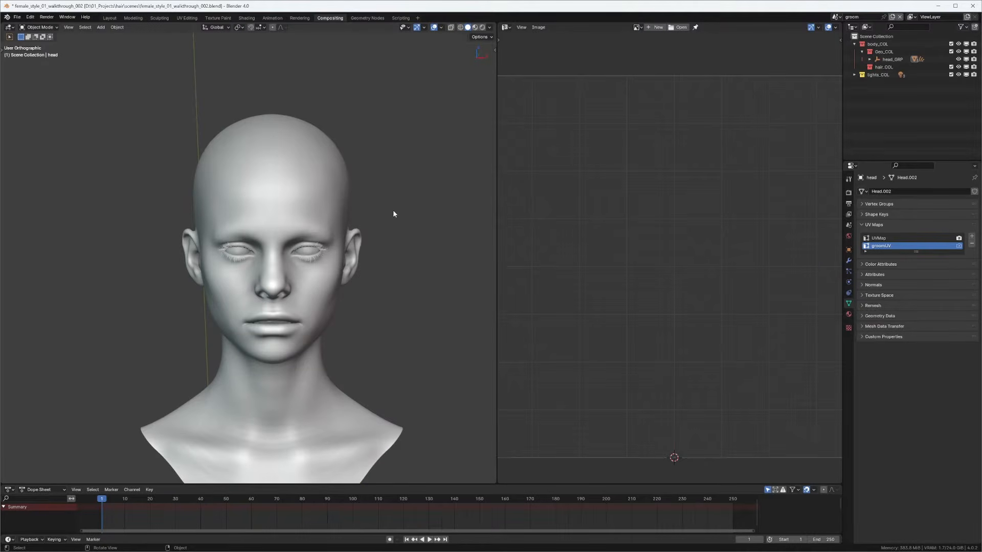
middle_click_drag(393, 211, 374, 215)
middle_click_drag(437, 186, 305, 182)
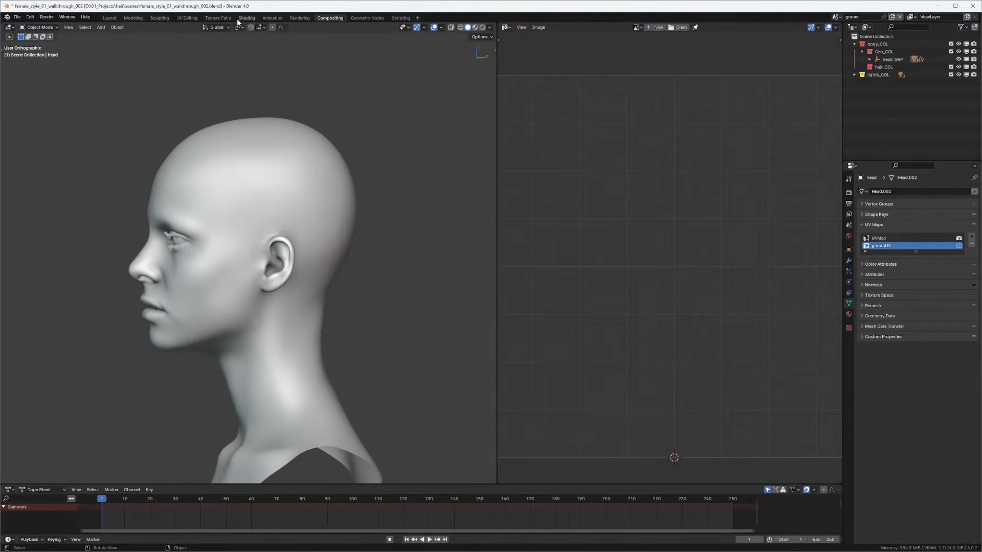
left_click(219, 18)
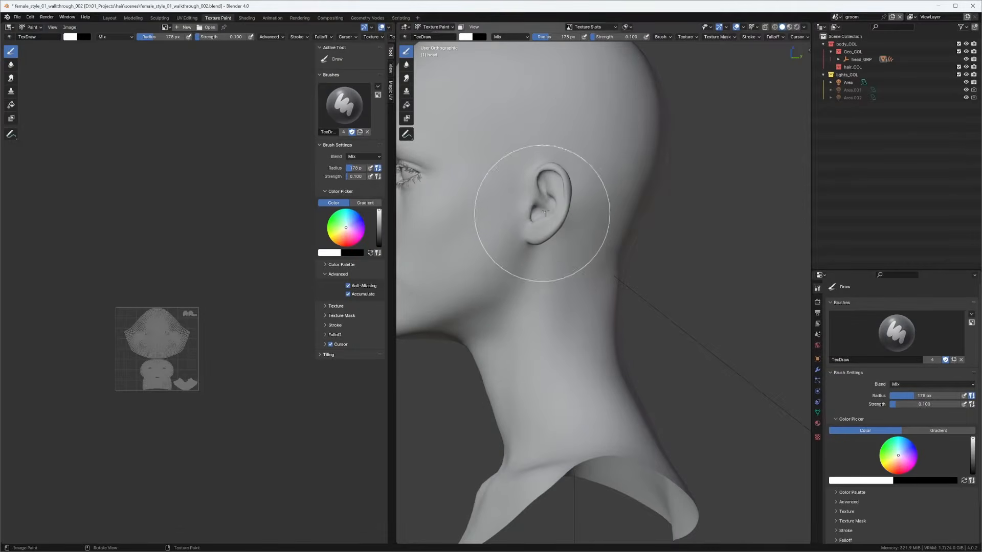
Step: Create a blank black 1024 × 1024 px image named density_mainHair without alpha
scroll(665, 189, "down", 2)
middle_click_drag(688, 192, 642, 230)
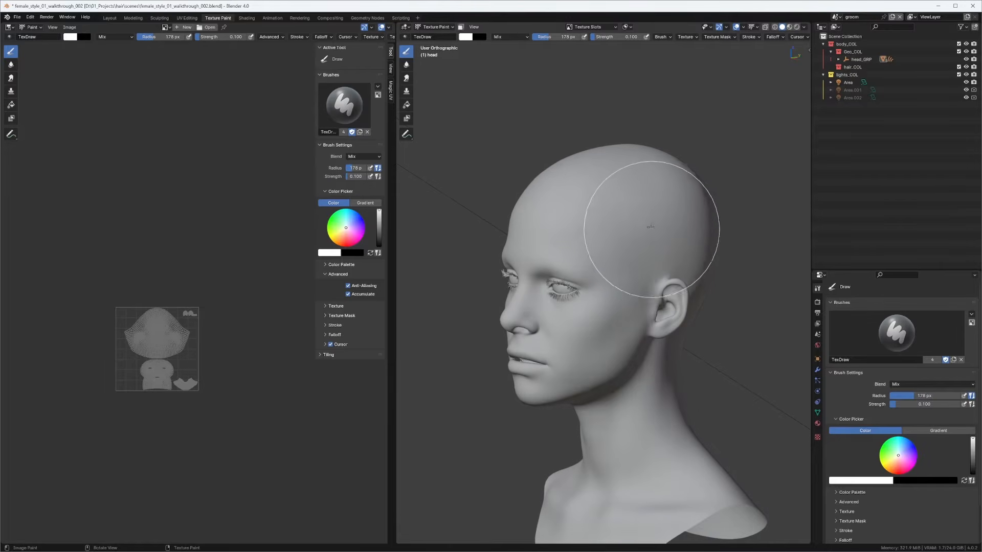
left_click(190, 27)
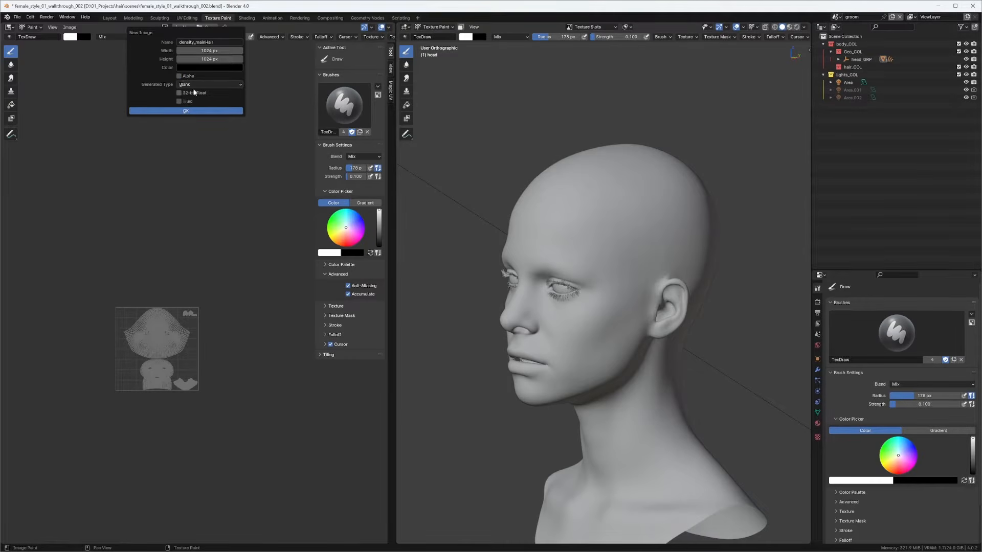
left_click(193, 111)
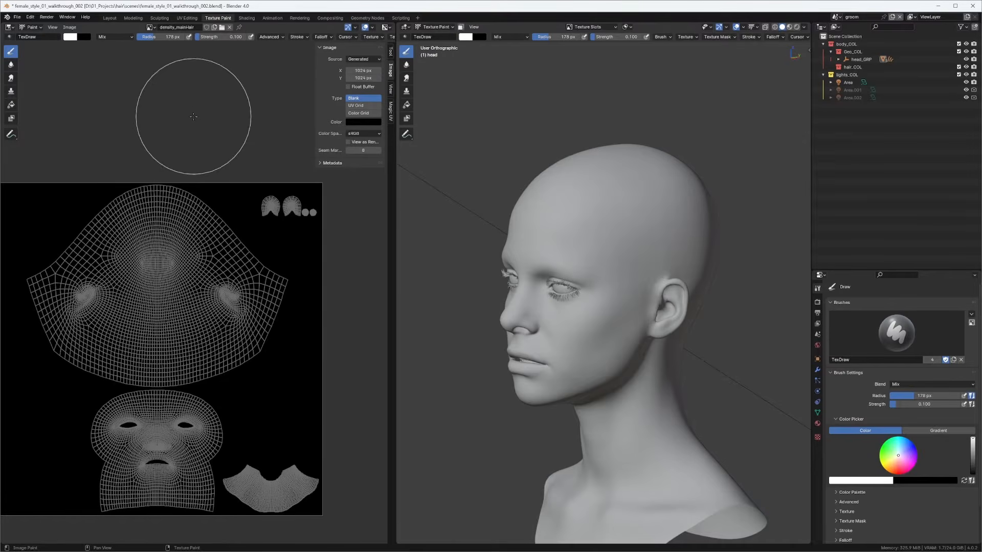
Step: Assign density_mainHair as the head's single-image paint canvas using the groomUV map
middle_click_drag(603, 186, 774, 56)
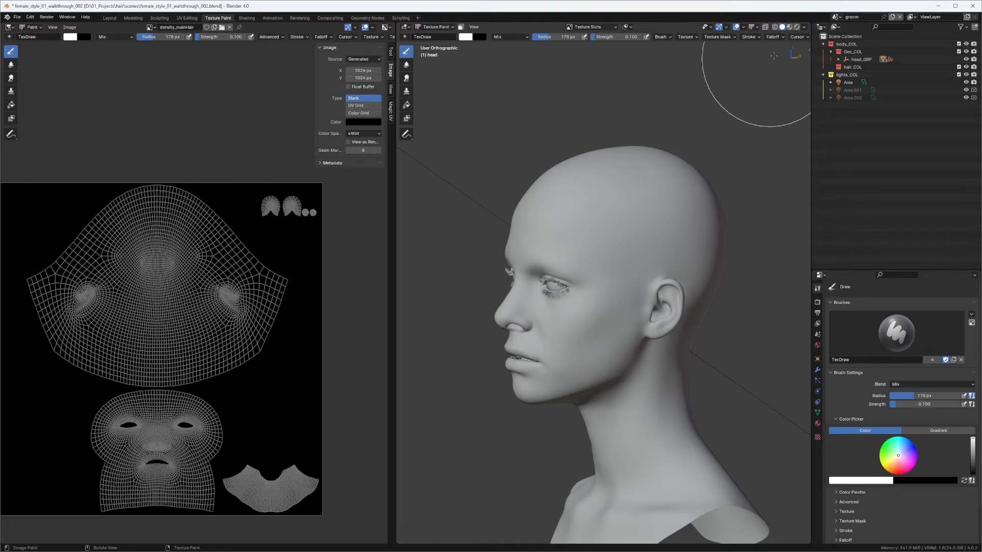
left_click(803, 27)
middle_click_drag(690, 193, 642, 80)
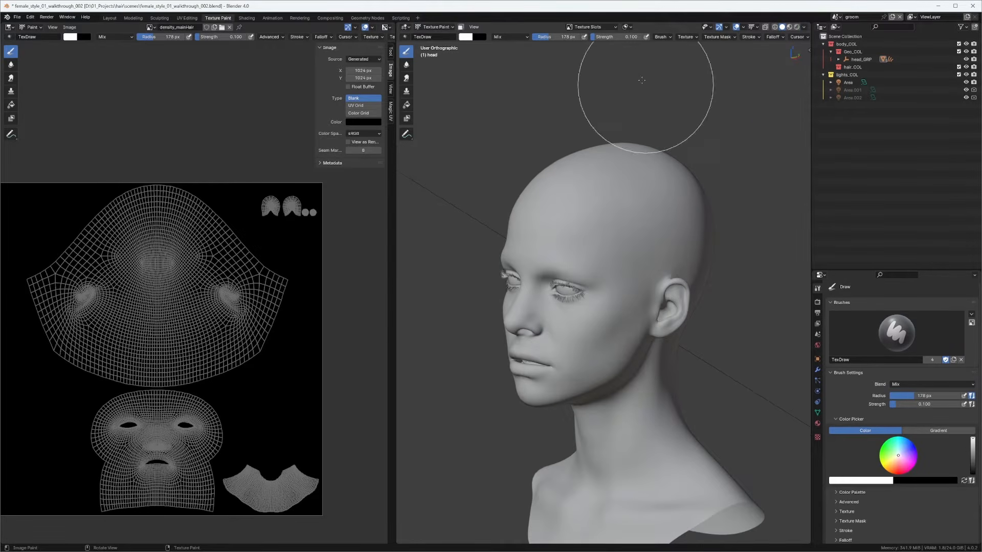
left_click(580, 27)
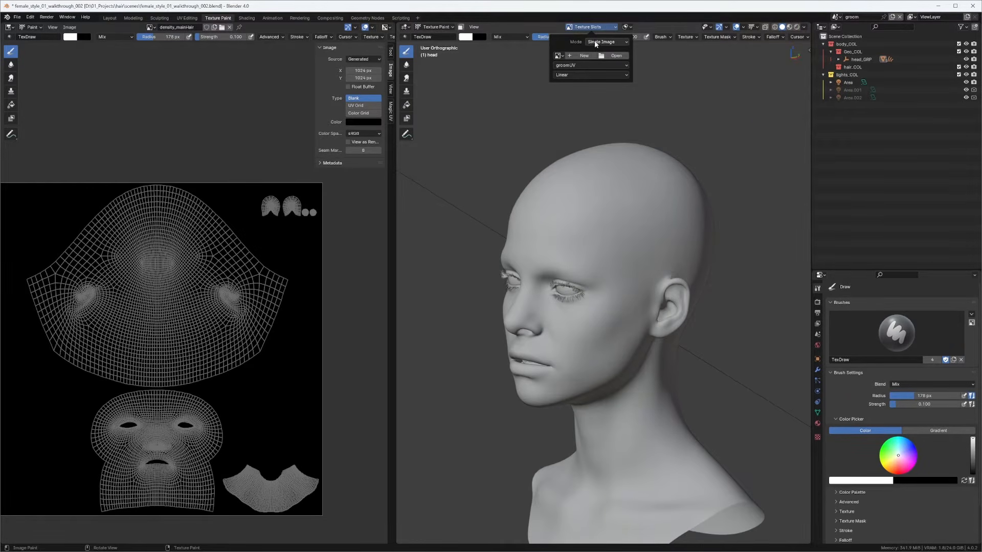
left_click(558, 56)
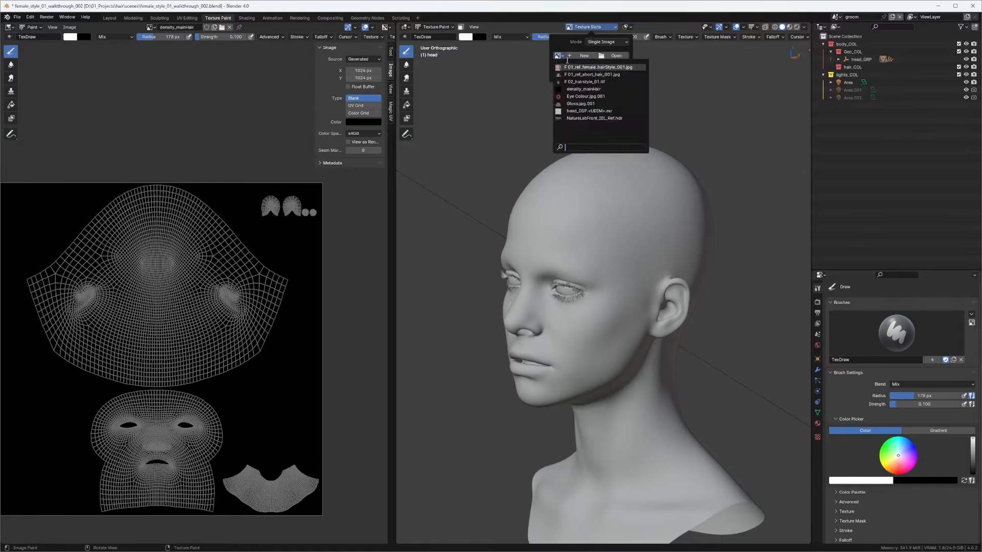
left_click(584, 89)
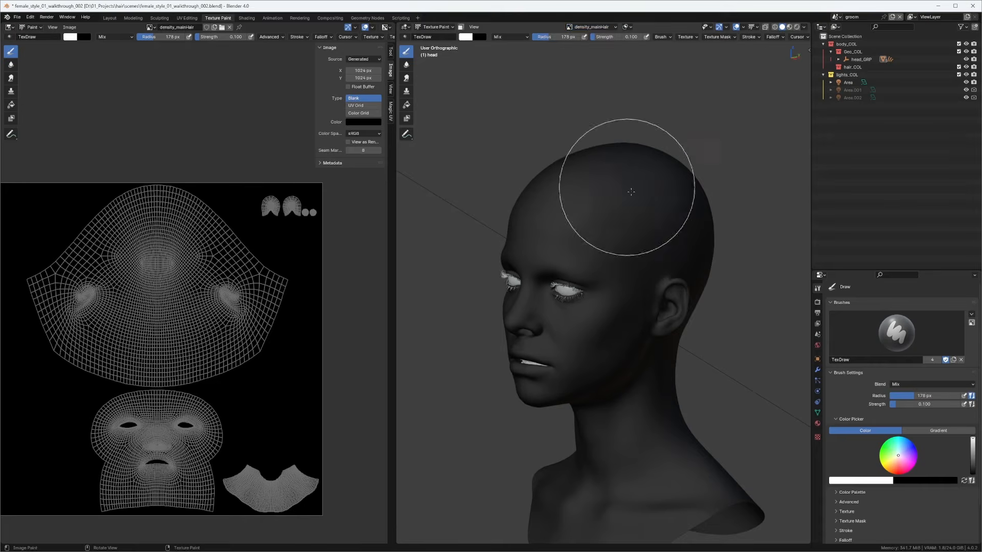
Step: Hide the image editor's sidebar and look through the full range of paint settings for the 3D viewport
middle_click_drag(631, 192, 618, 201)
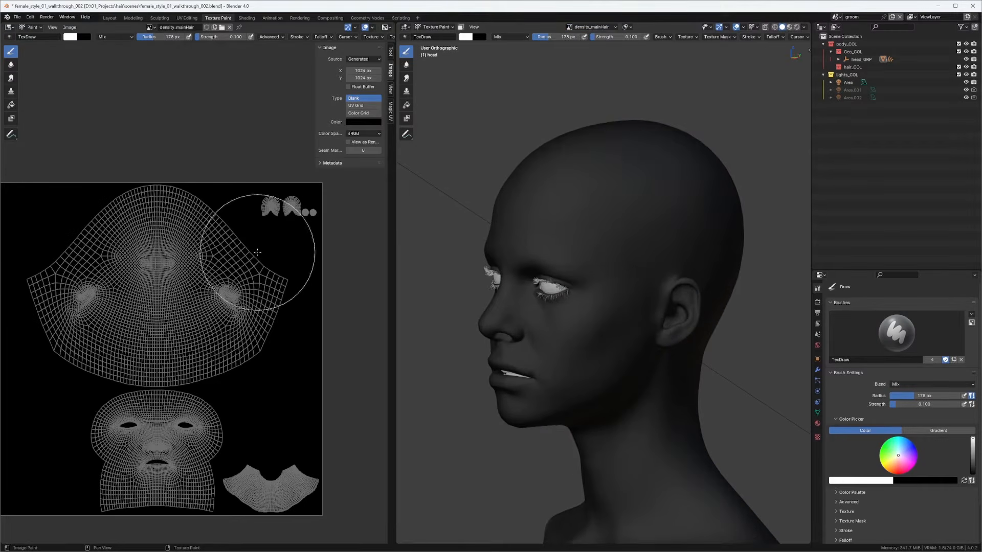
key("n")
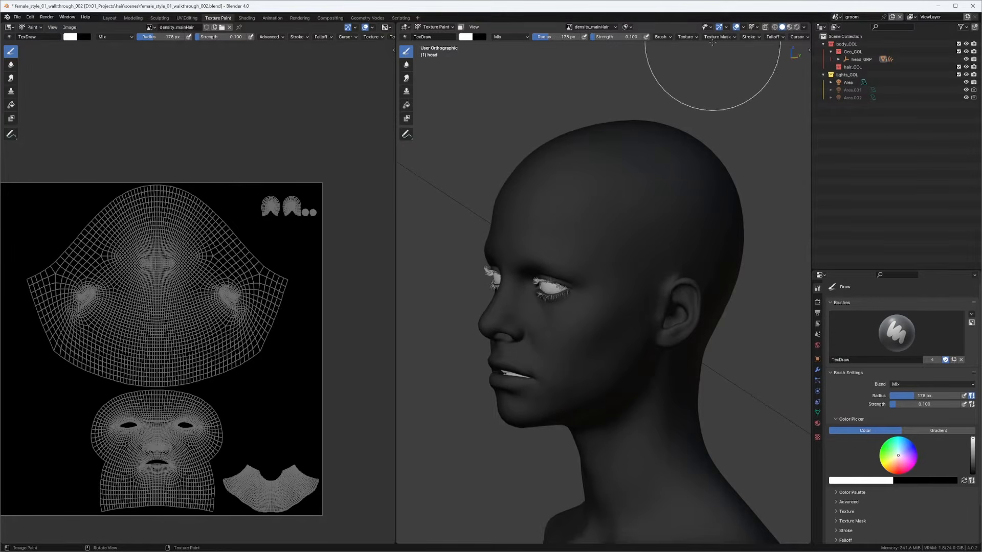
middle_click_drag(717, 36, 579, 47)
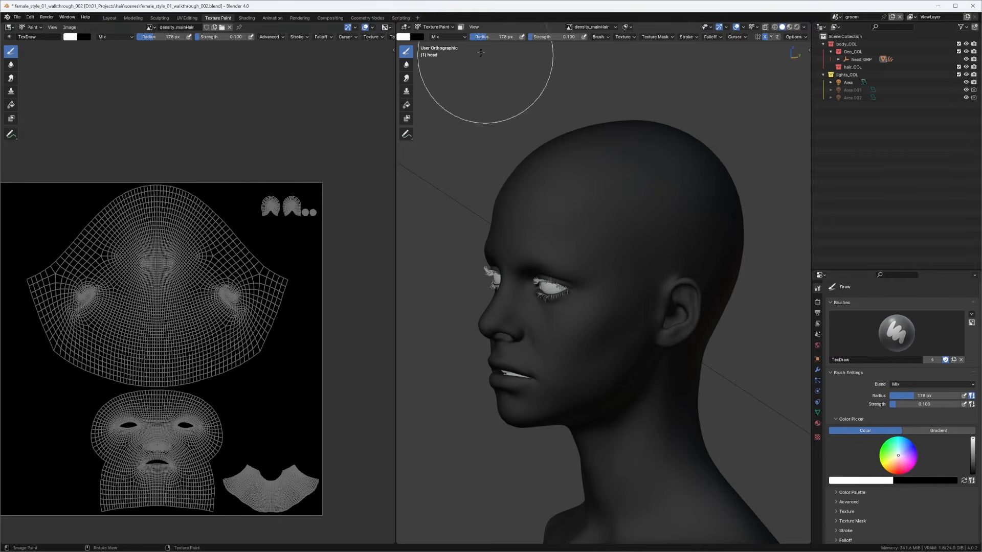
middle_click_drag(475, 39, 523, 40)
middle_click_drag(597, 168, 604, 172)
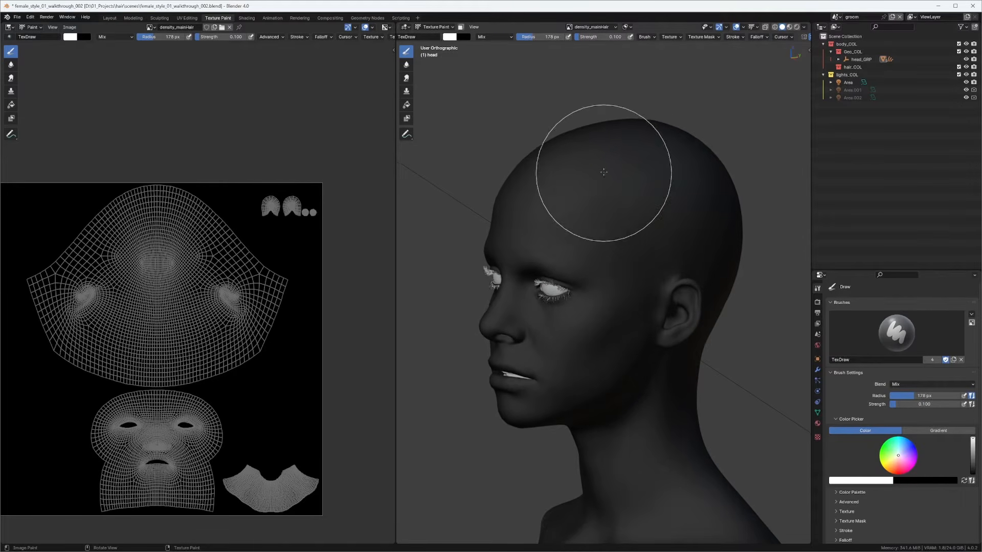
Step: Check the brush's Accumulate and falloff options and reduce the brush radius to 74 px
key("f")
left_click(605, 172)
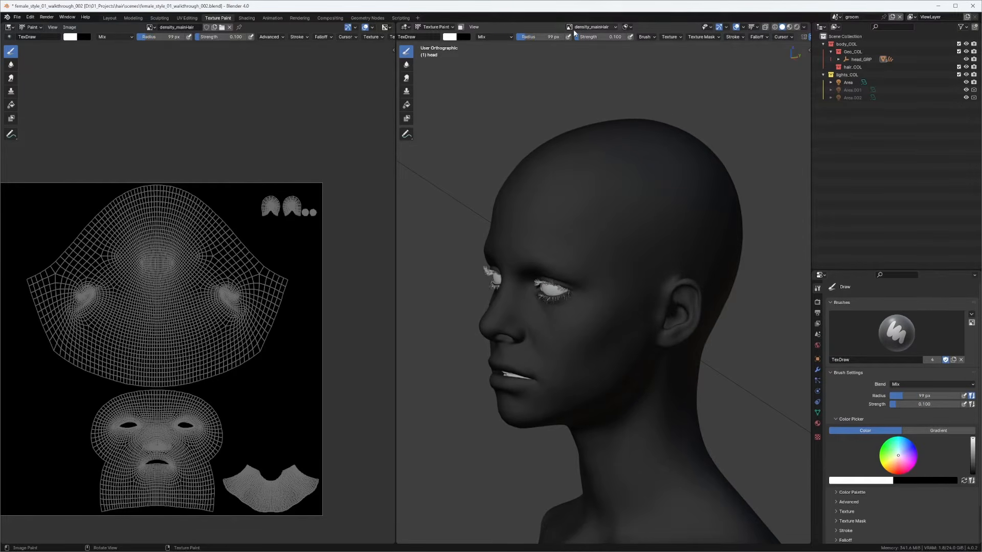
left_click(645, 38)
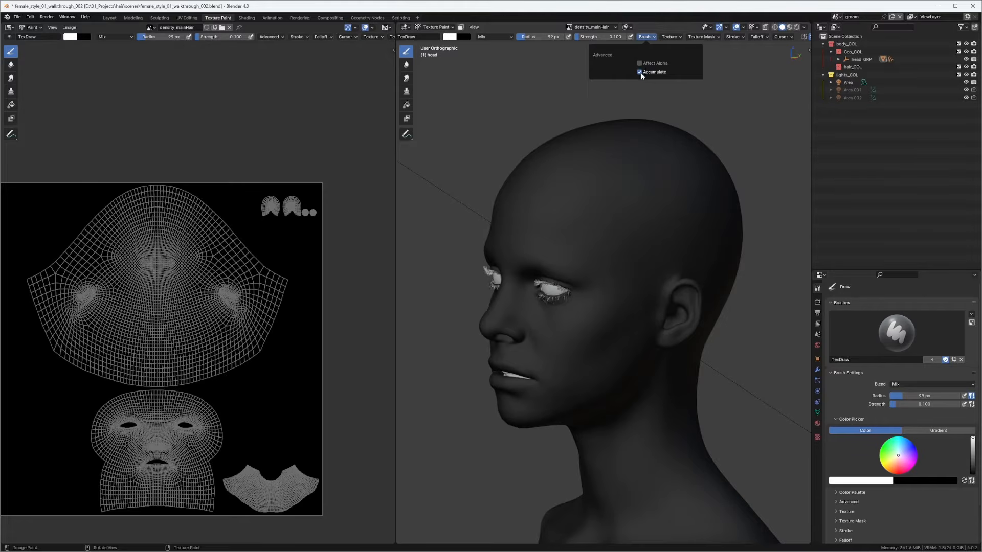
mouse_move(733, 36)
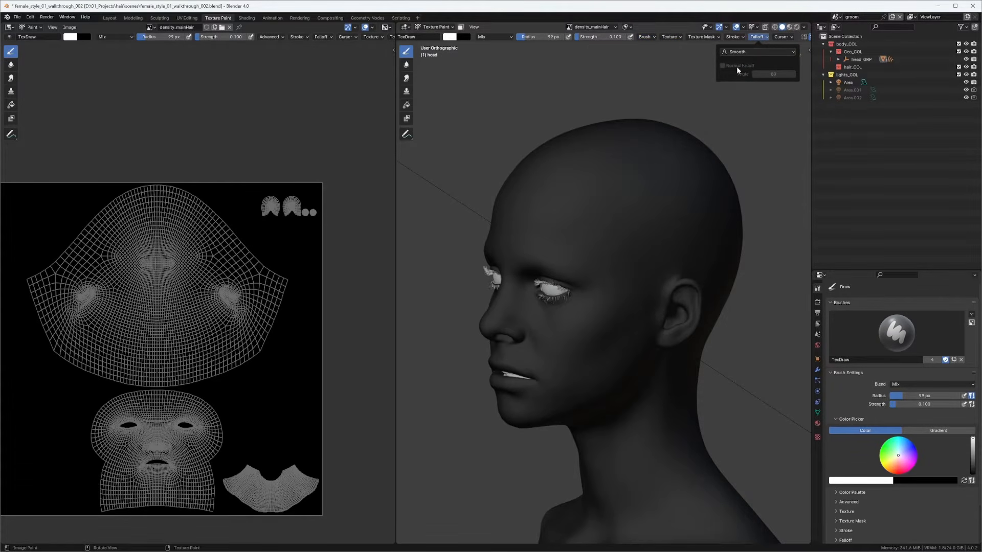
middle_click_drag(614, 129, 636, 147)
key("f")
left_click(645, 153)
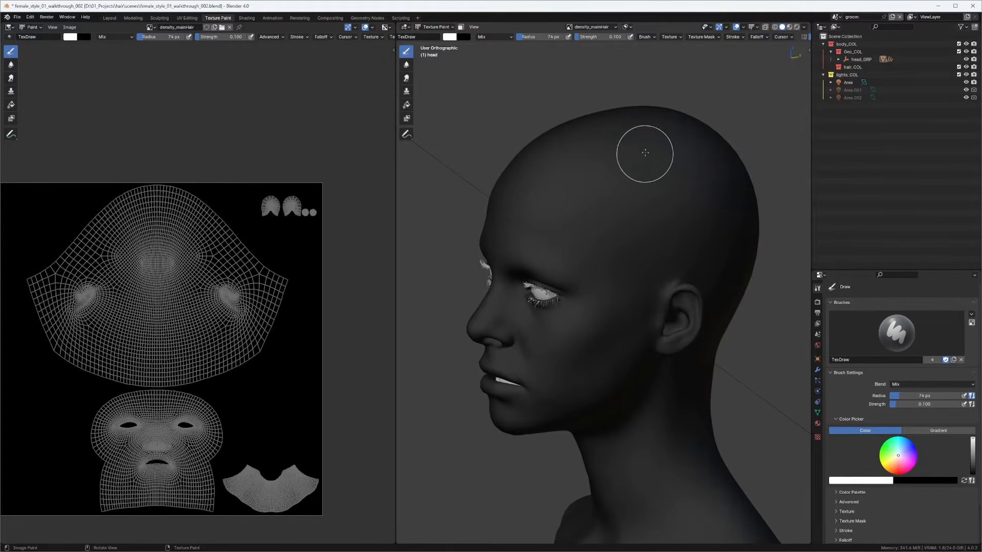
Step: Set the brush strength to 1.000 and paint a white strip over the crown from the forehead hairline to the nape
left_click_drag(592, 40, 655, 44)
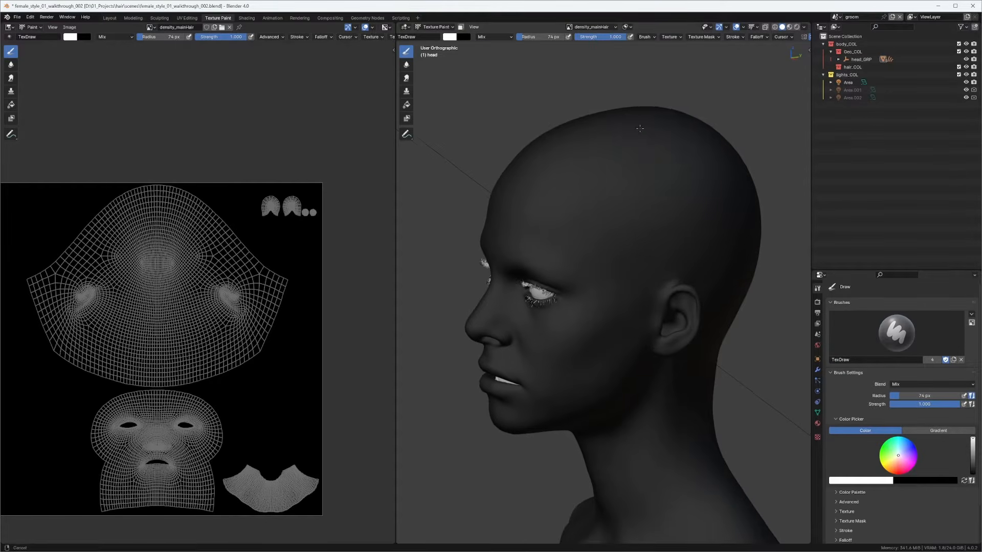
middle_click_drag(636, 109, 640, 118)
mouse_move(642, 120)
left_mouse_down()
mouse_move(548, 123)
mouse_move(526, 143)
mouse_move(669, 109)
mouse_move(719, 176)
mouse_move(512, 129)
mouse_move(504, 143)
mouse_move(528, 164)
mouse_move(602, 142)
mouse_move(745, 193)
mouse_move(743, 285)
mouse_move(714, 333)
mouse_move(711, 362)
mouse_move(717, 278)
mouse_move(653, 158)
mouse_move(522, 128)
mouse_move(532, 128)
left_mouse_up()
Step: Reduce the brush radius to 45 px in the right side view, and paint the temple hairline, sideburn and side of the scalp white
key("KP_3")
middle_click_drag(542, 128, 575, 109, "ctrl")
key("f")
left_click(561, 138)
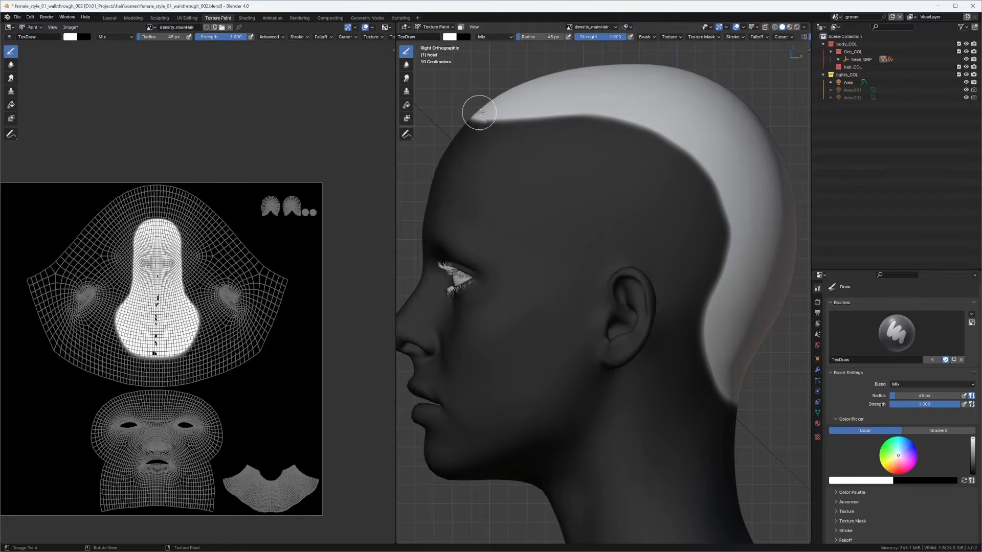
mouse_move(490, 116)
left_mouse_down()
mouse_move(510, 132)
mouse_move(522, 173)
mouse_move(514, 204)
left_mouse_up()
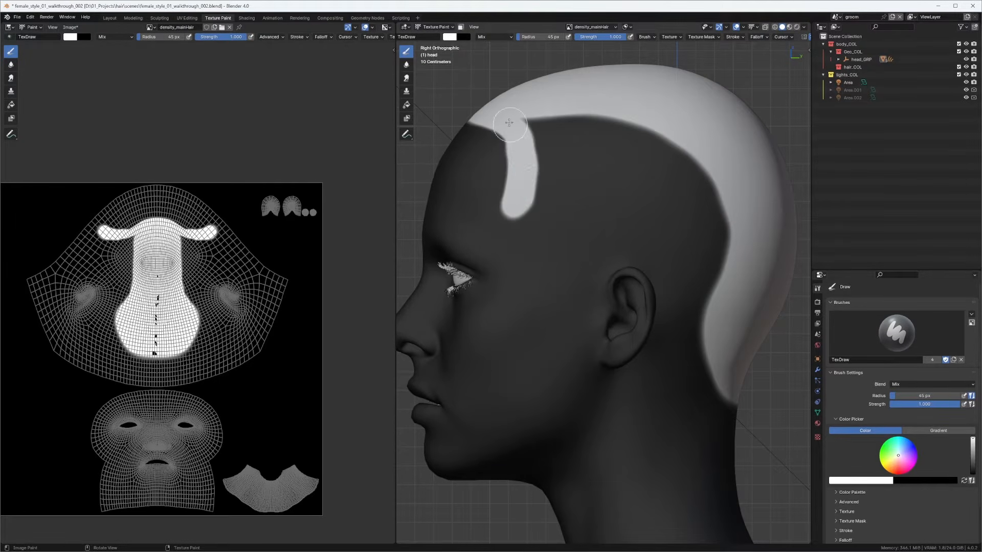
mouse_move(509, 122)
left_mouse_down()
mouse_move(531, 204)
mouse_move(520, 213)
mouse_move(566, 270)
mouse_move(569, 298)
mouse_move(581, 296)
mouse_move(608, 244)
left_mouse_up()
mouse_move(608, 156)
left_mouse_down()
mouse_move(567, 135)
mouse_move(559, 205)
mouse_move(574, 235)
mouse_move(635, 99)
mouse_move(582, 234)
mouse_move(609, 219)
mouse_move(605, 239)
mouse_move(656, 237)
mouse_move(684, 265)
mouse_move(700, 333)
mouse_move(745, 379)
mouse_move(671, 184)
mouse_move(723, 219)
mouse_move(679, 219)
left_mouse_up()
Step: Fill the gaps along the back centre line and smooth the nape hairline behind the ear in white
mouse_move(680, 219)
middle_mouse_down()
mouse_move(692, 186)
mouse_move(674, 184)
middle_mouse_up()
middle_click_drag(683, 284, 677, 323)
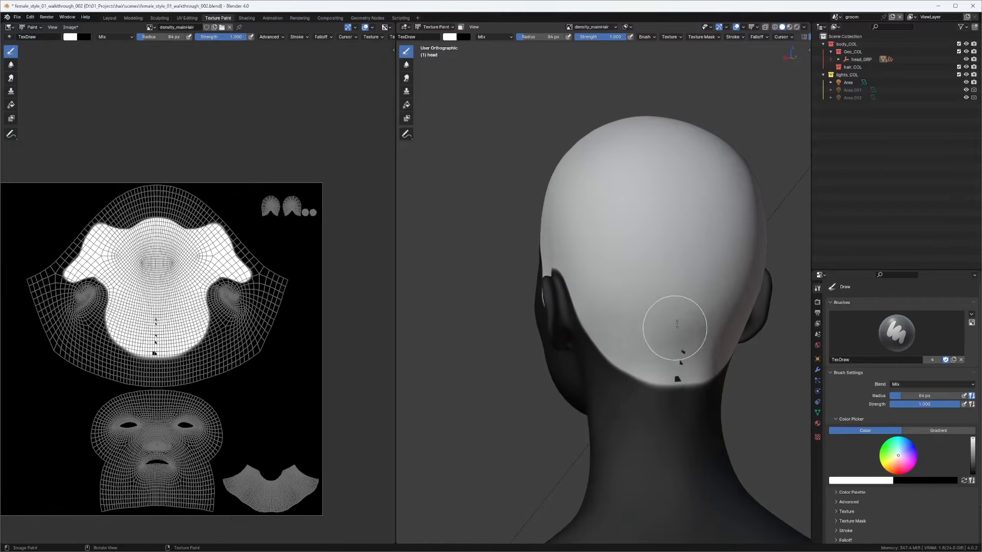
left_click_drag(670, 360, 680, 353)
middle_click_drag(680, 353, 669, 303)
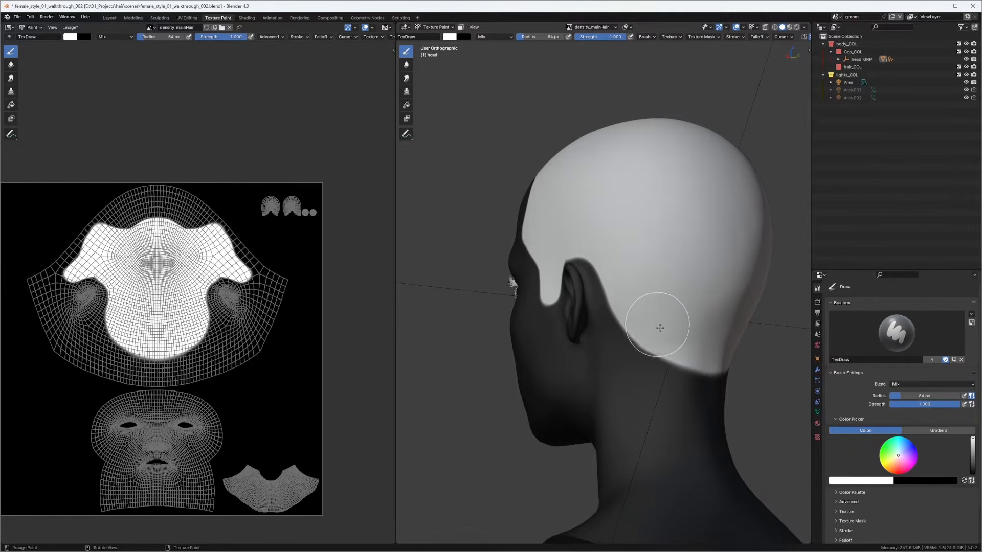
mouse_move(660, 327)
left_mouse_down()
mouse_move(666, 322)
mouse_move(657, 335)
mouse_move(677, 338)
left_mouse_up()
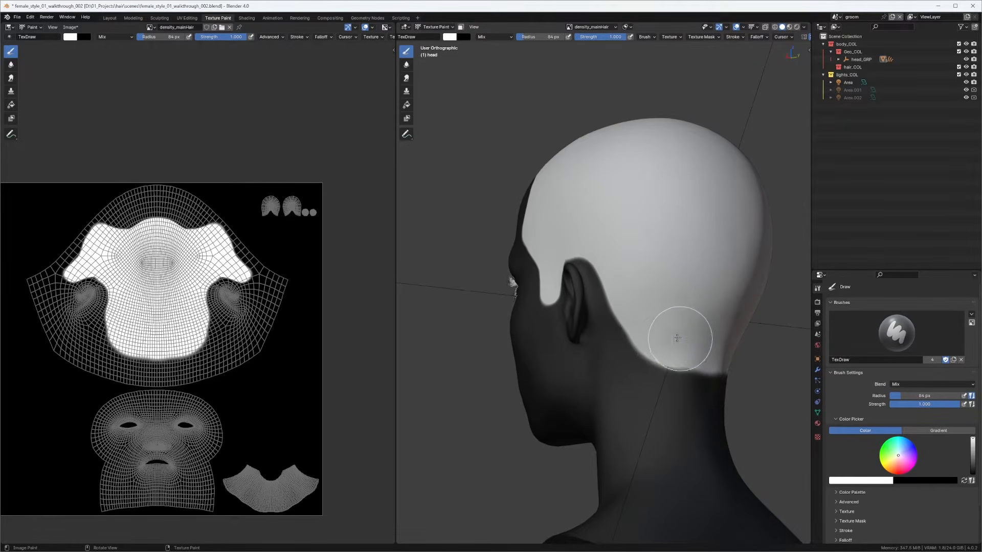
Step: Enlarge the brush radius to 120 px and trim the front hairline above the forehead with black
mouse_move(662, 285)
middle_mouse_down()
mouse_move(675, 261)
mouse_move(640, 183)
mouse_move(618, 205)
middle_mouse_up()
mouse_move(552, 151)
middle_mouse_down("shift")
mouse_move(607, 187)
mouse_move(615, 161)
middle_mouse_up("shift")
key("f")
left_click(625, 184)
middle_click_drag(558, 218, 561, 201, "ctrl")
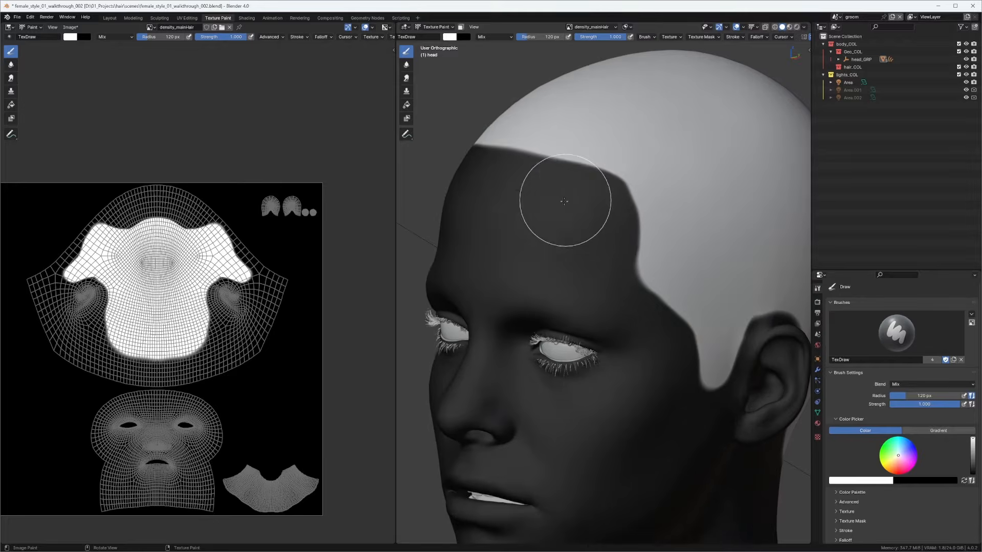
left_click(564, 198)
key("ctrl+z")
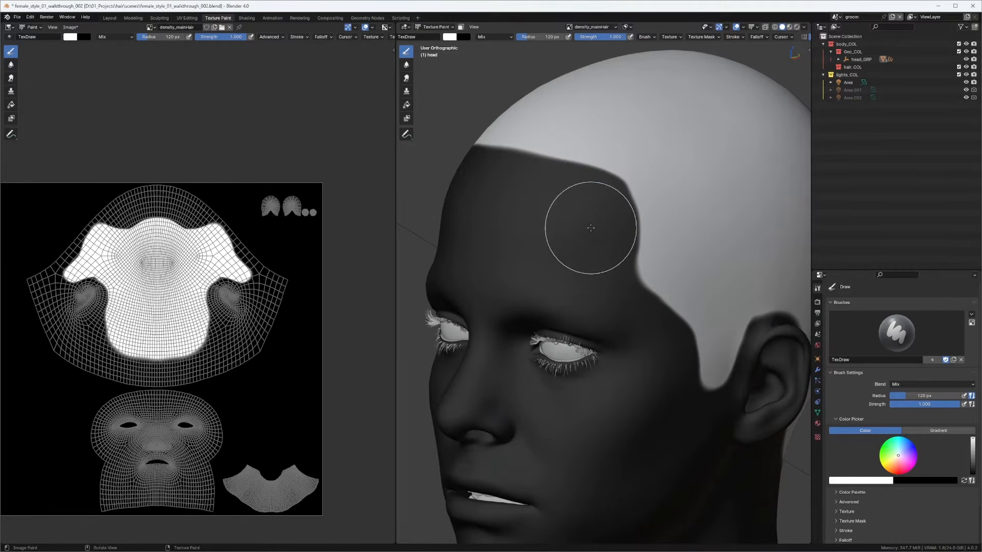
key("x")
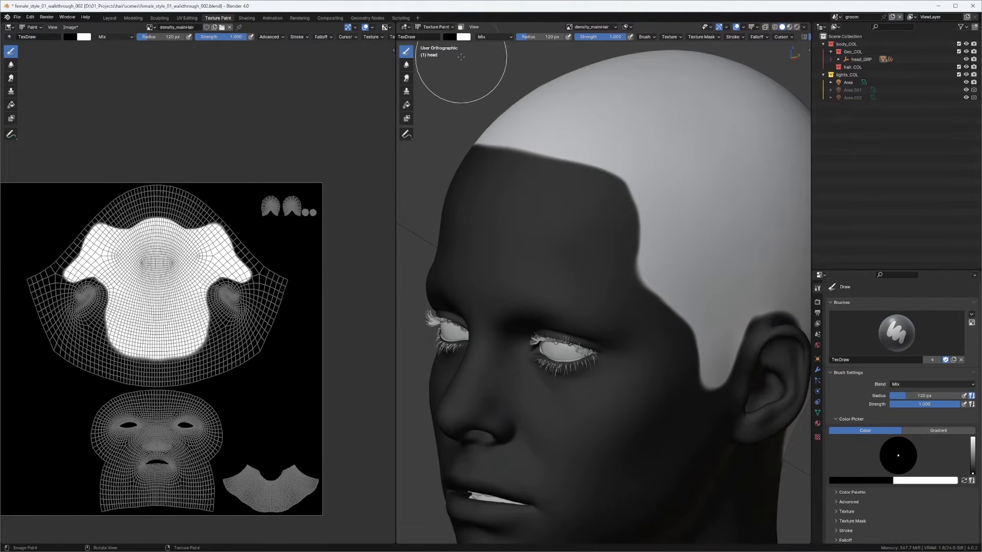
mouse_move(563, 193)
left_mouse_down()
mouse_move(590, 208)
mouse_move(597, 201)
left_mouse_up()
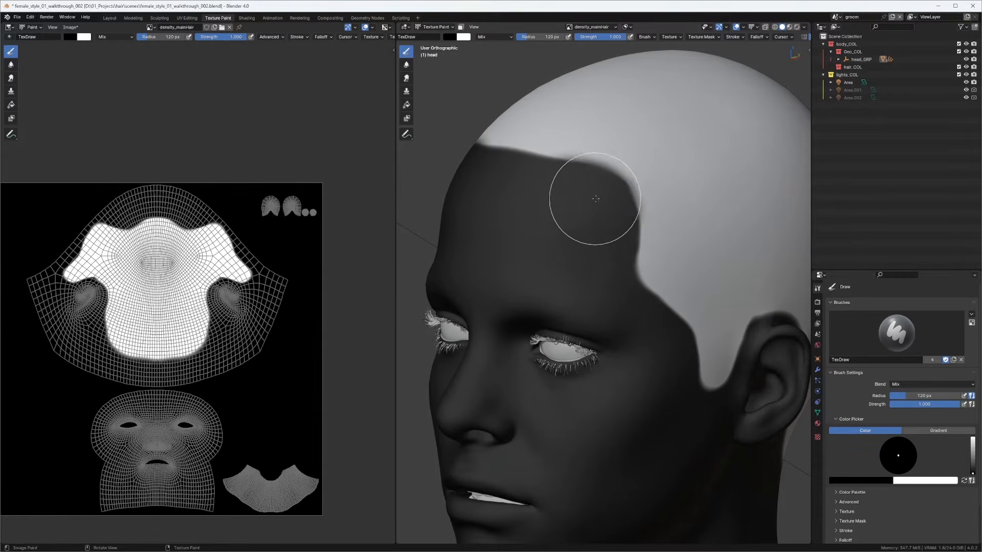
Step: Refine the receding corner of the temple hairline, restoring its edge with white
middle_click_drag(574, 226, 581, 230)
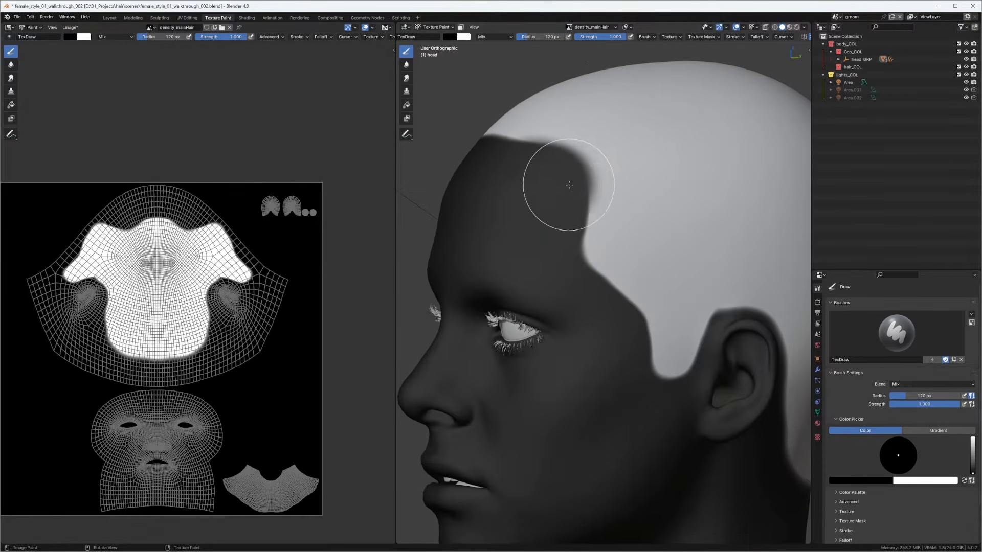
key("x")
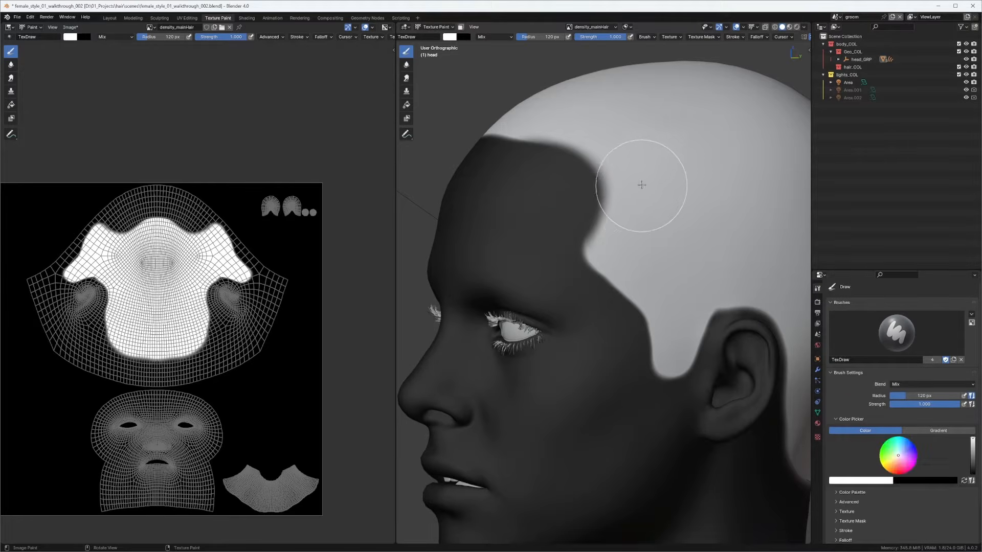
mouse_move(637, 170)
left_mouse_down()
mouse_move(622, 184)
mouse_move(618, 228)
mouse_move(607, 224)
left_mouse_up()
middle_click_drag(607, 223, 578, 227)
Step: Shorten the sideburn in front of the ear and clean up its edge with black
key("x")
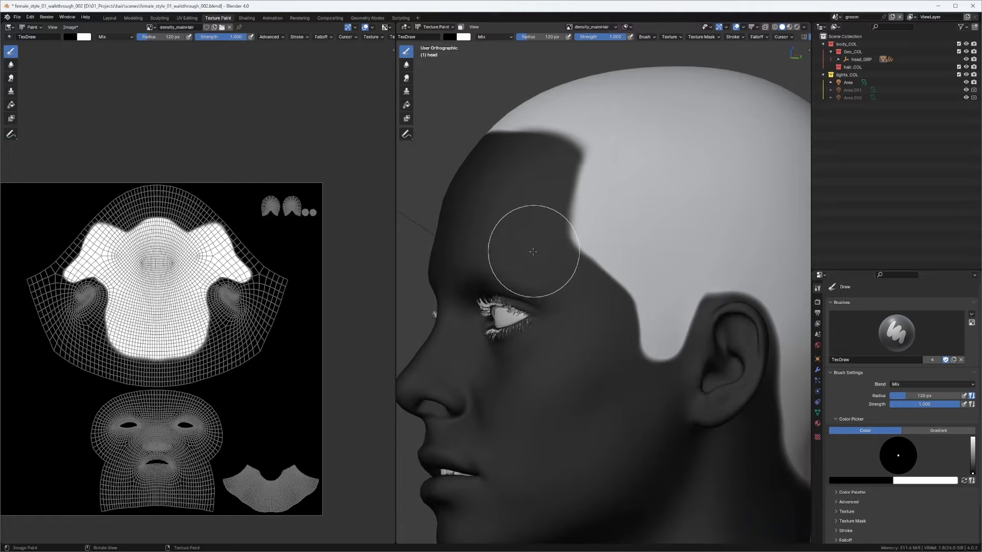
middle_click_drag(614, 302, 576, 355)
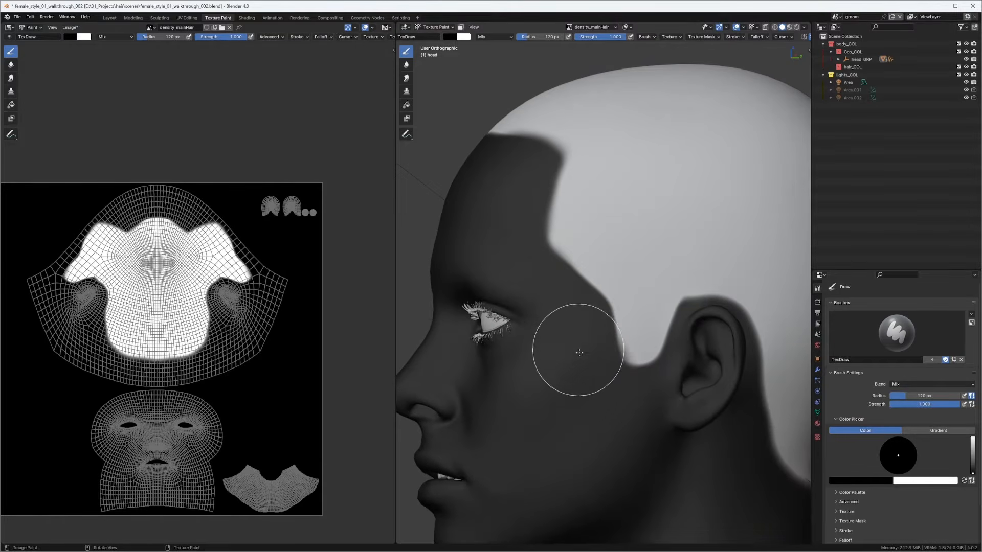
mouse_move(571, 329)
left_mouse_down()
mouse_move(636, 373)
mouse_move(663, 379)
mouse_move(693, 351)
mouse_move(695, 361)
left_mouse_up()
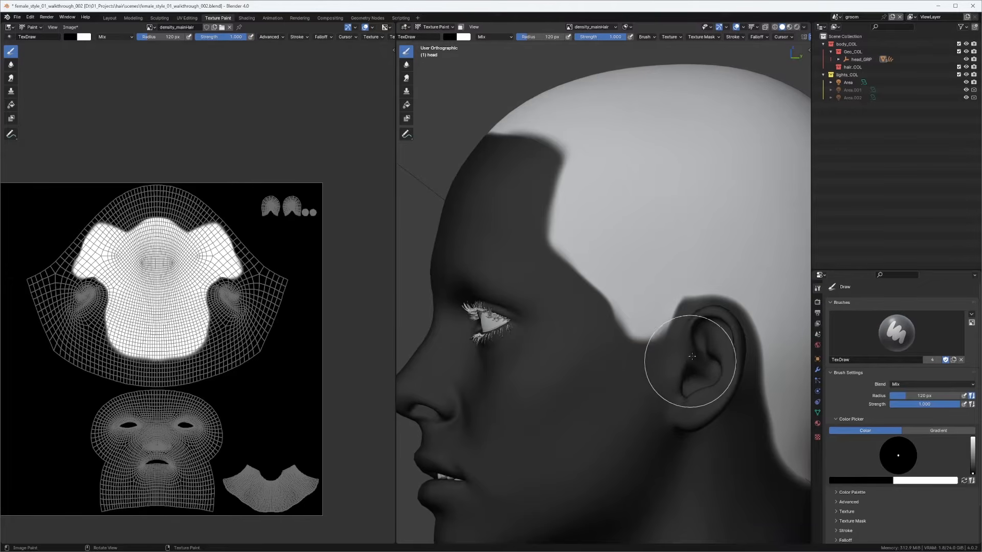
Step: Touch up the slanted hairline between the temple and the sideburn with white
middle_click_drag(680, 275, 628, 170)
key("x")
scroll(627, 170, "down", 5)
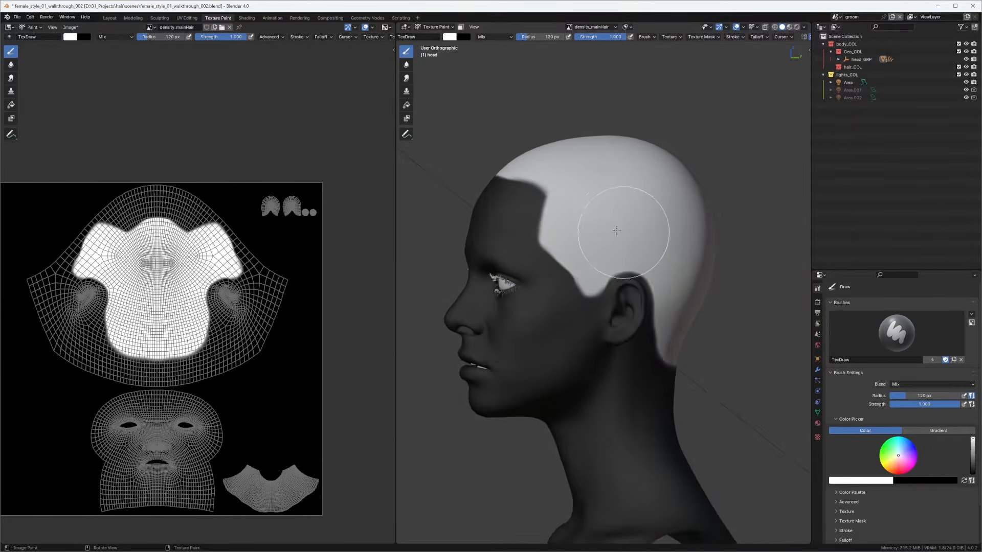
scroll(527, 276, "up", 5)
key("x")
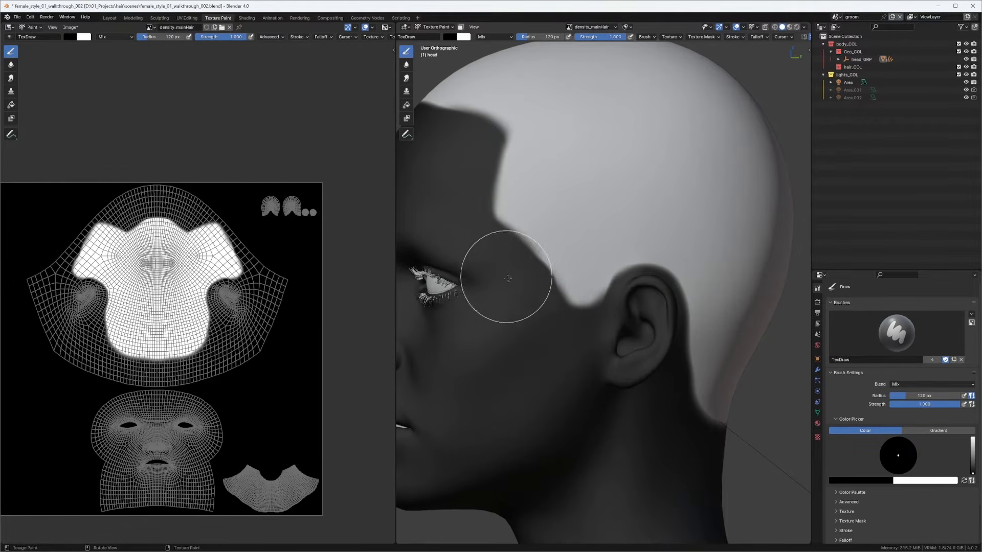
key("x")
left_click_drag(559, 237, 563, 259)
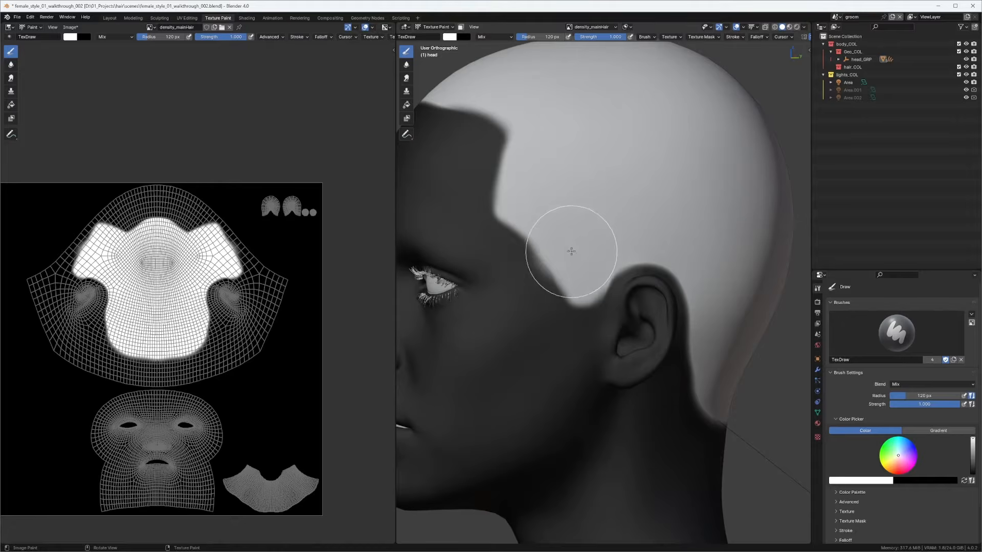
key("x")
scroll(525, 307, "down", 4)
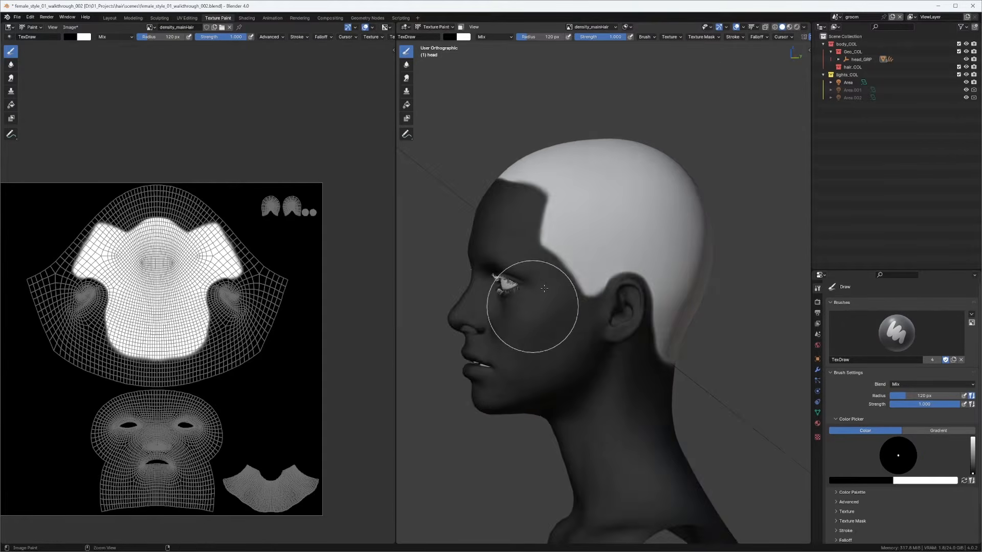
Step: Widen the image editor and enlarge the painted density map in it for a closer view
middle_click_drag(526, 307, 483, 185)
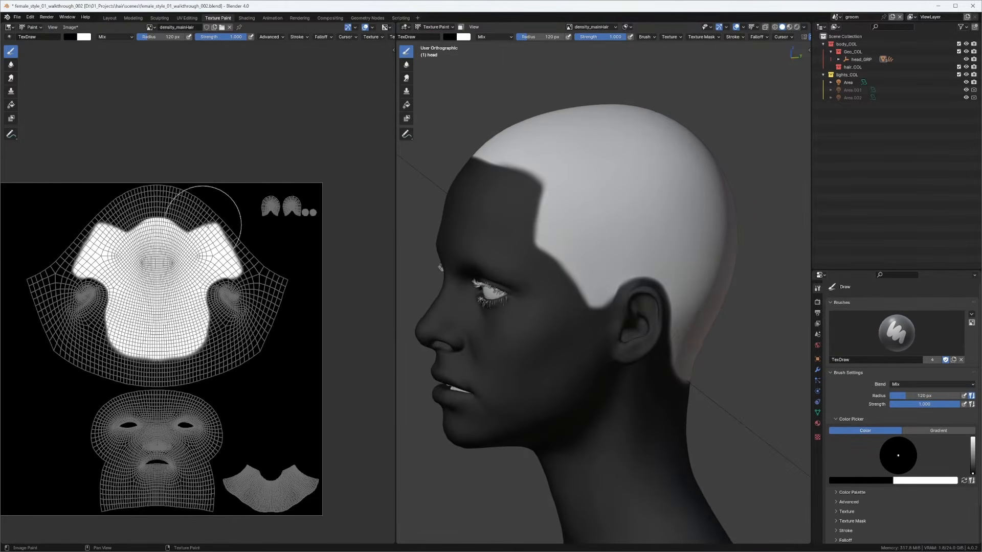
scroll(204, 214, "up", 2)
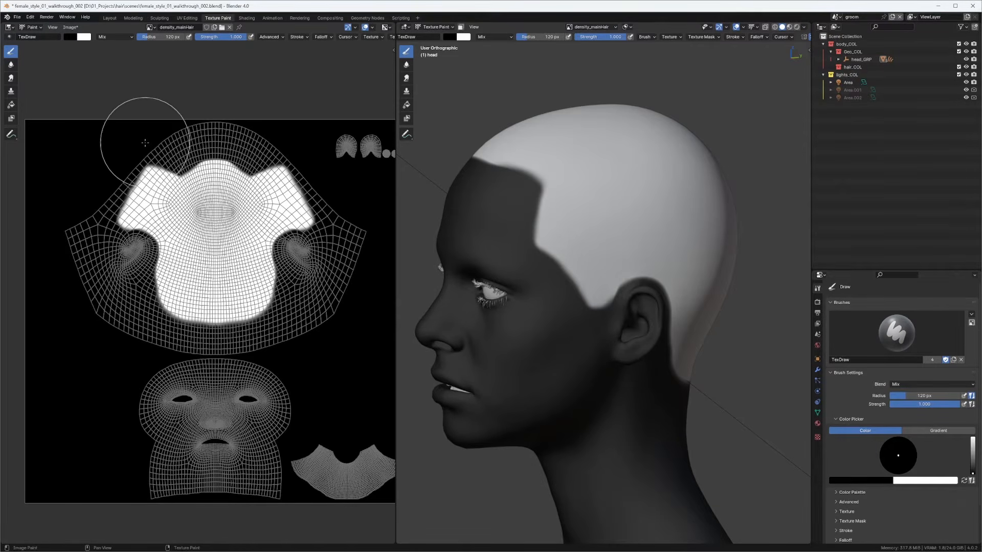
left_click_drag(395, 178, 432, 177)
scroll(317, 154, "up", 2)
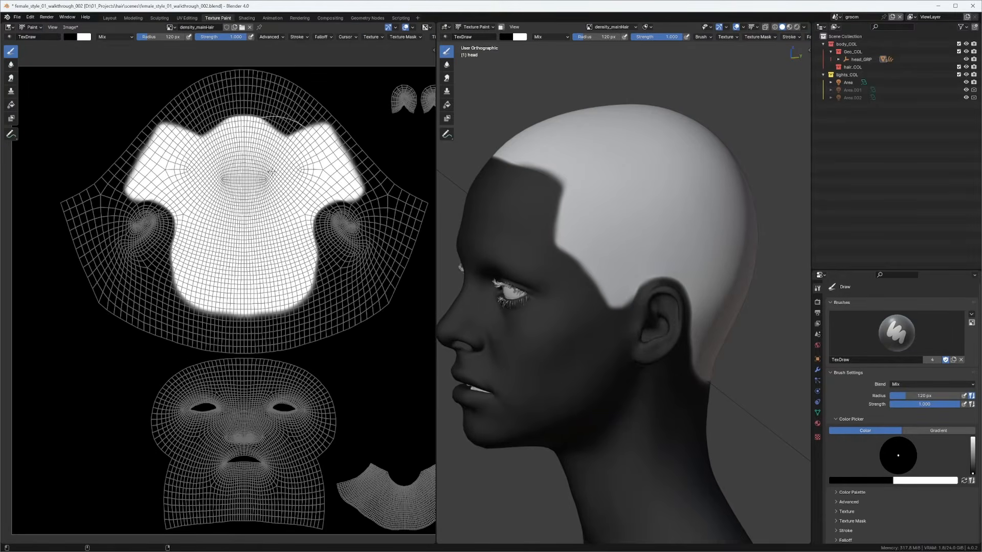
Step: Start saving the density map as a new file and create the folder female_hairstyle_01 in the project's maps directory as its destination
left_click(70, 28)
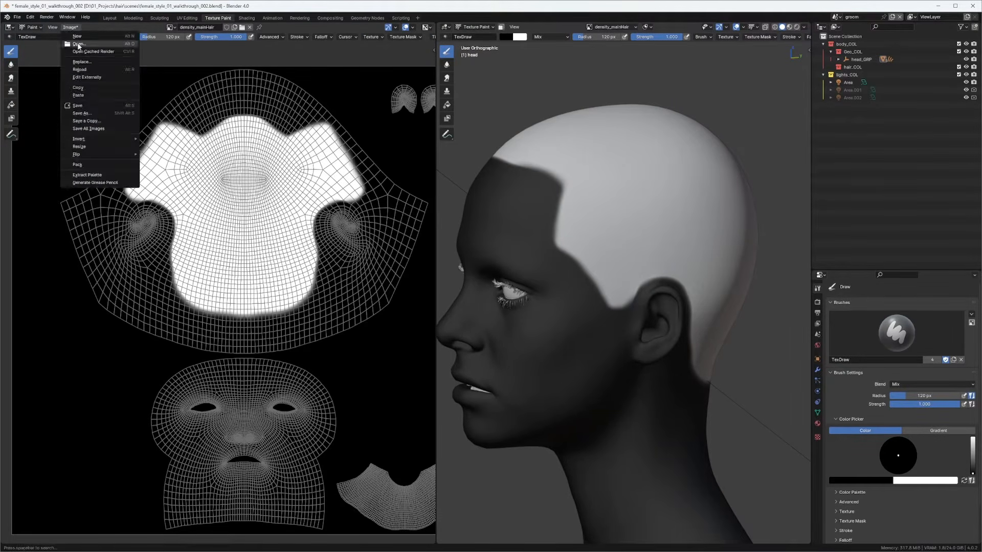
left_click(82, 113)
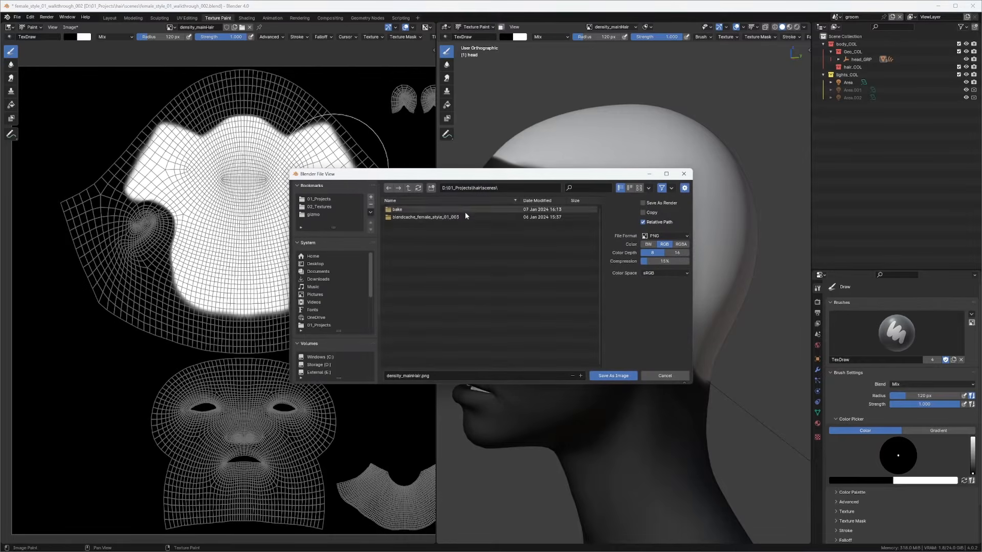
left_click(412, 187)
left_click(404, 210)
left_click(431, 188)
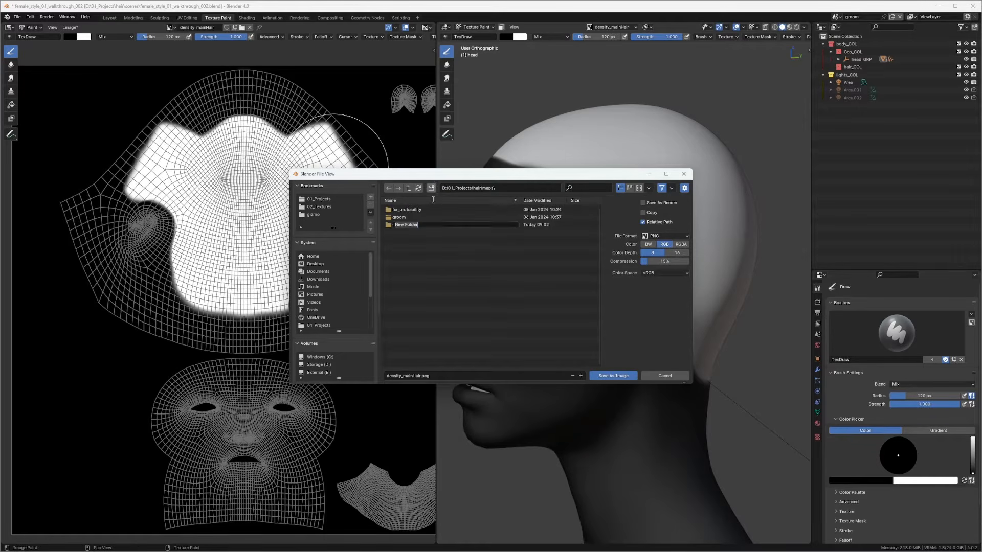
type("fe")
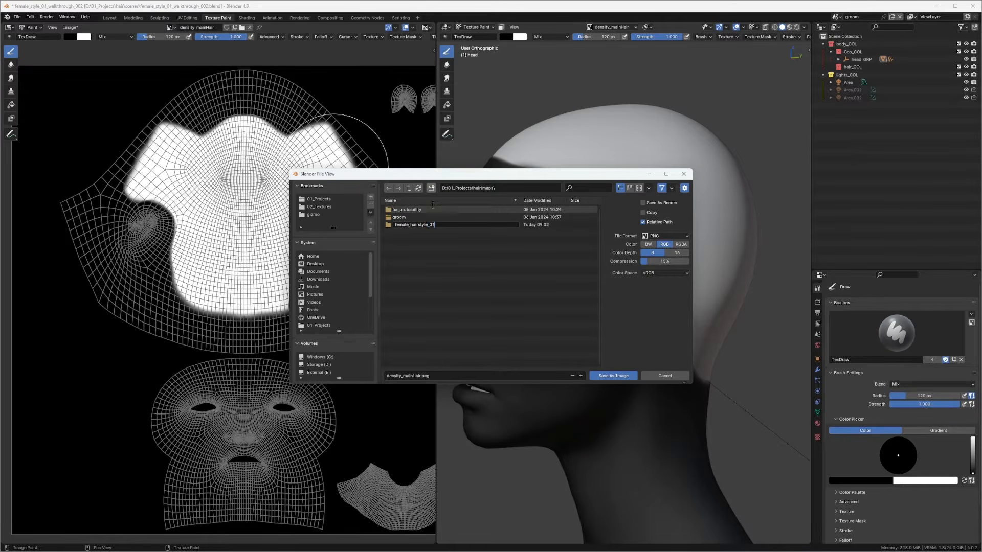
type("male_hairstyle_01")
key("Return")
left_click(415, 210)
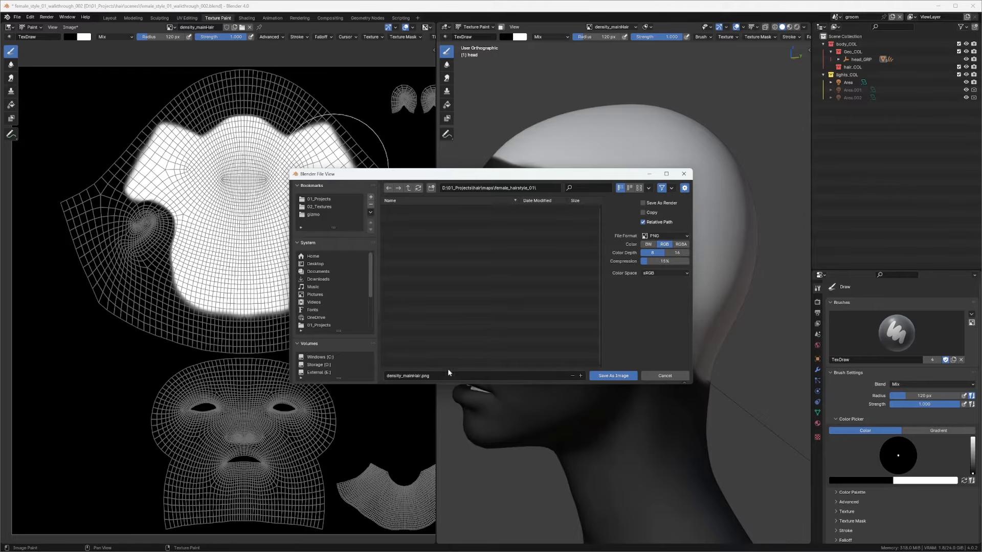
Step: Set the colour space to Non-Color and save the map as density_mainHair.png
left_click(665, 273)
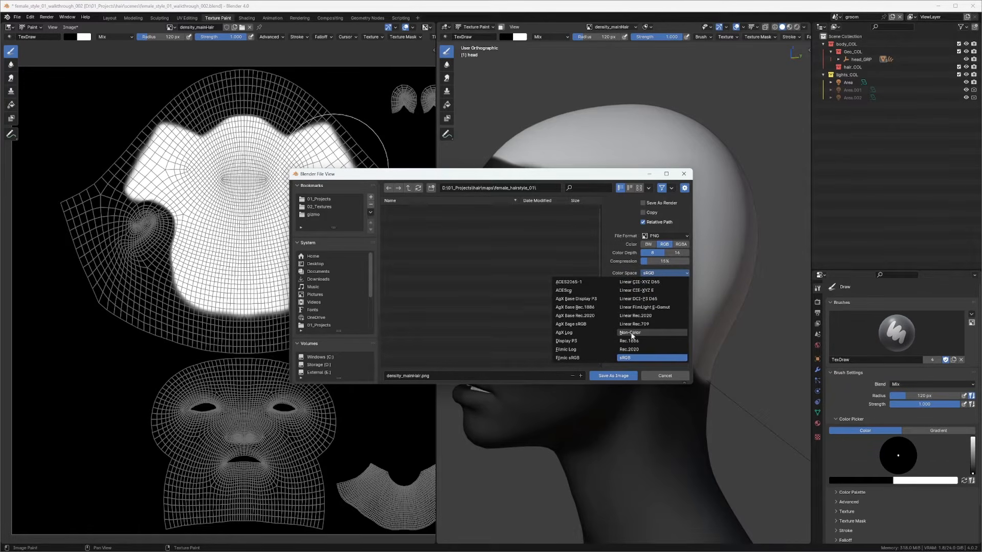
left_click(632, 334)
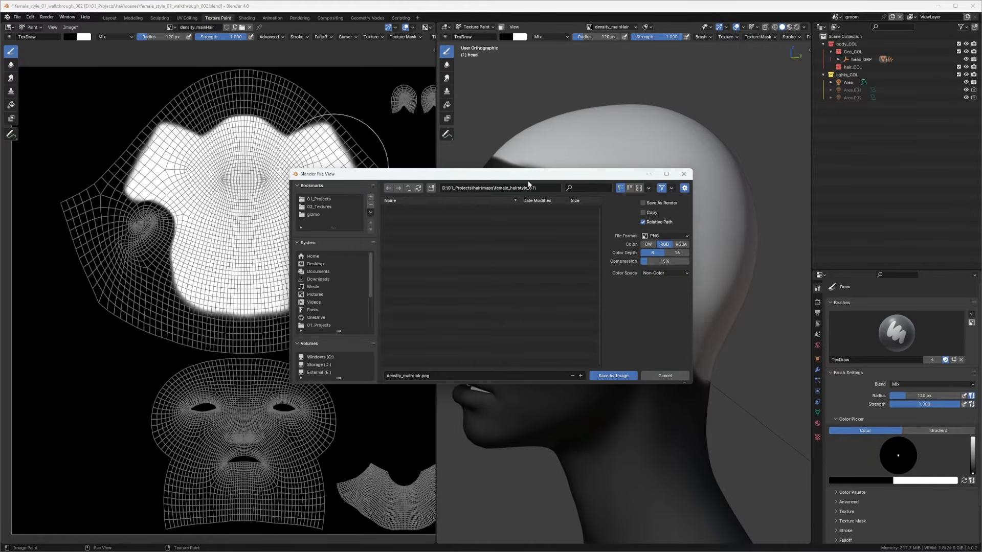
left_click_drag(528, 175, 566, 145)
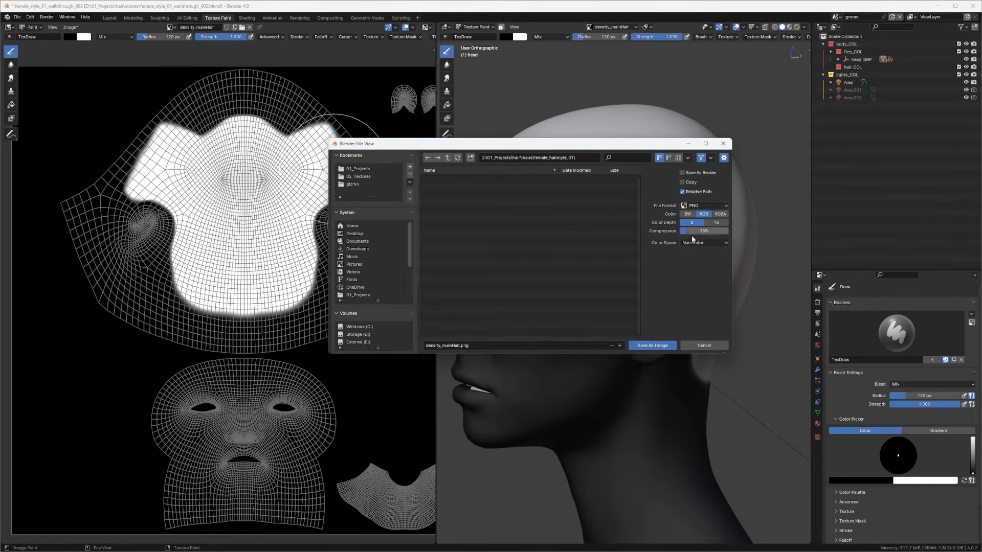
left_click(642, 345)
scroll(314, 212, "up", 1)
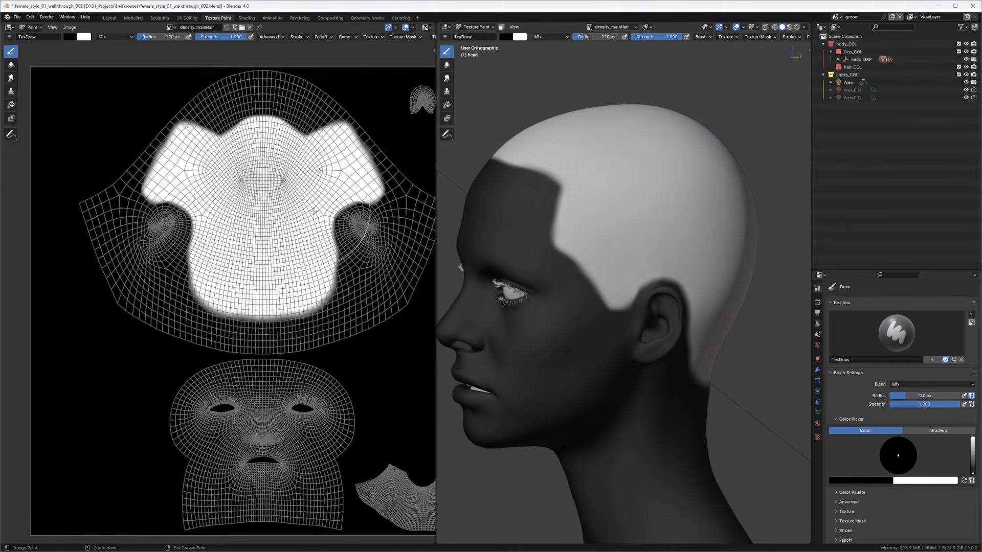
scroll(314, 211, "up", 3)
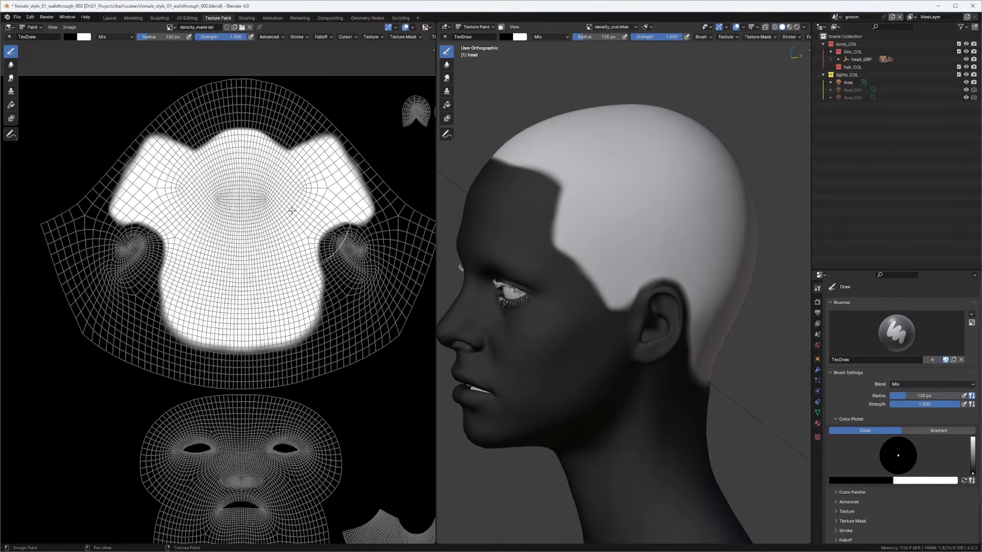
middle_click_drag(597, 193, 545, 170)
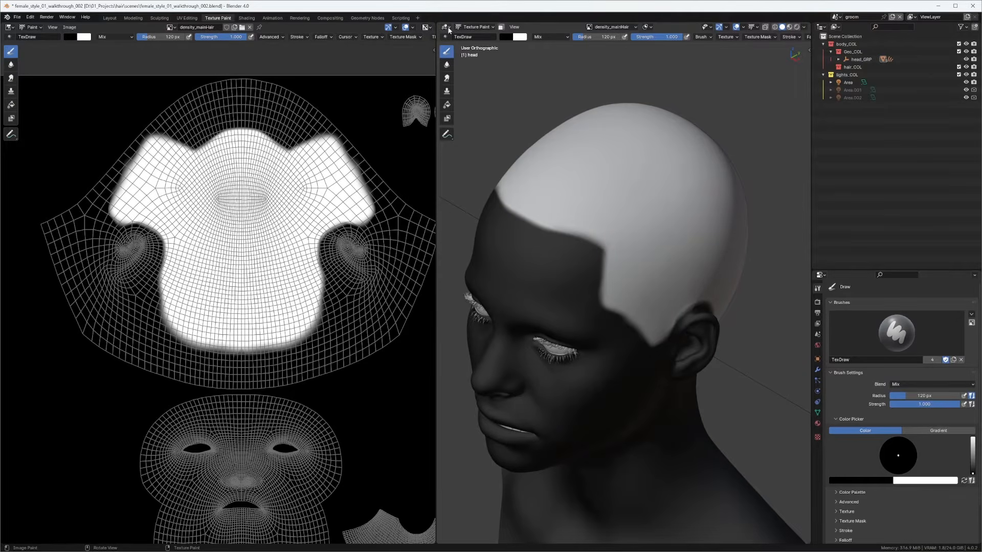
left_click(446, 27)
left_click(450, 28)
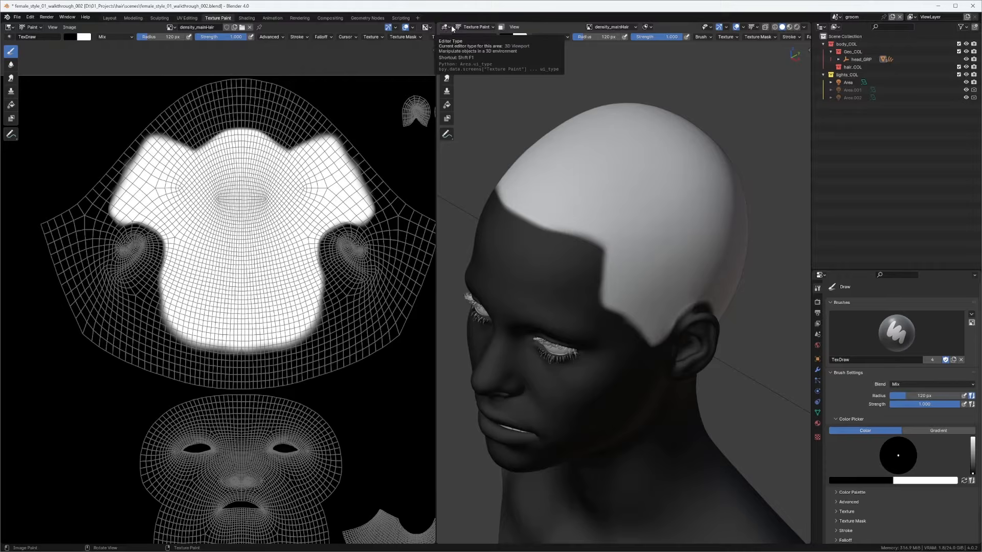
Step: Display the reference photo 01_ref_female_hairStyle_001.jpg in the image editor and enlarge the front hair
left_click(170, 28)
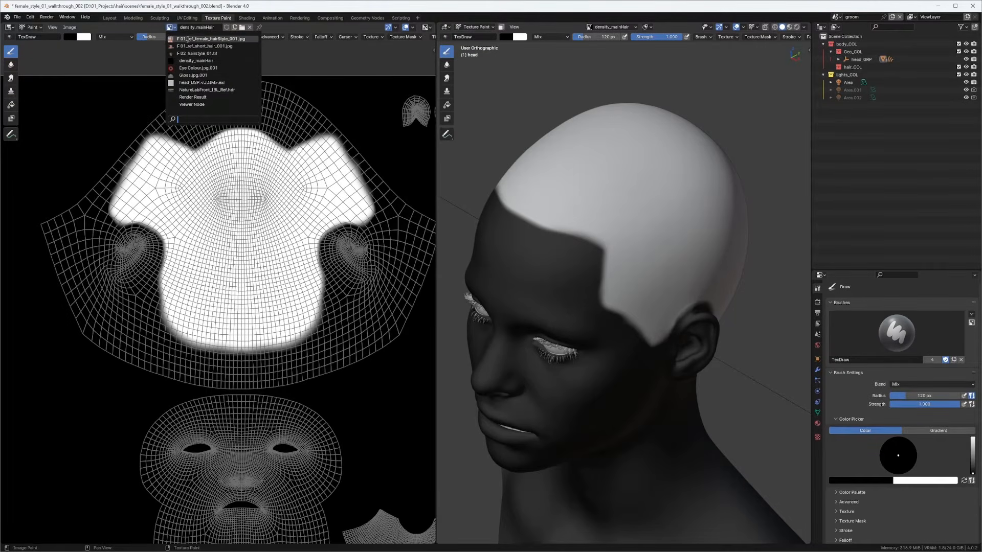
left_click(188, 39)
scroll(189, 169, "up", 4)
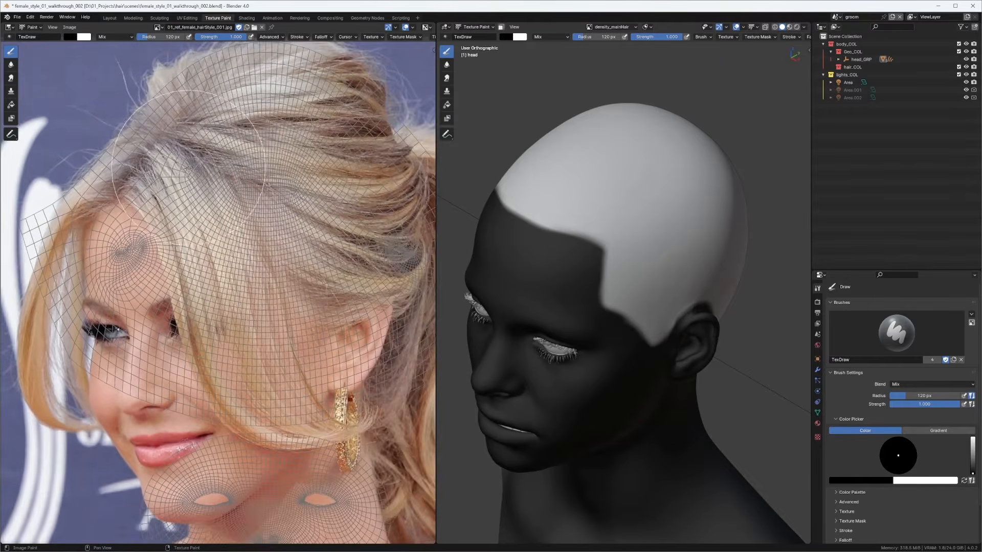
scroll(188, 169, "up", 2)
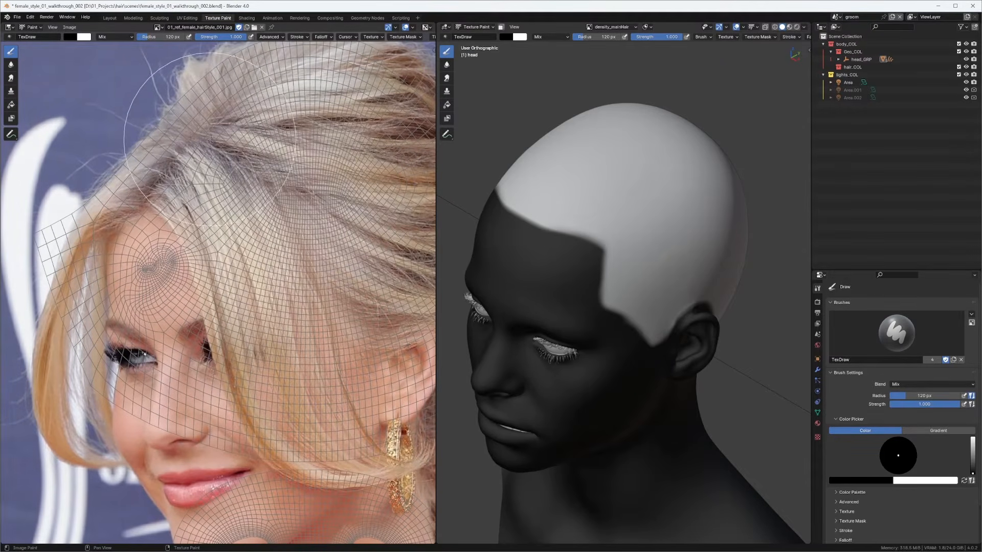
scroll(271, 139, "down", 1)
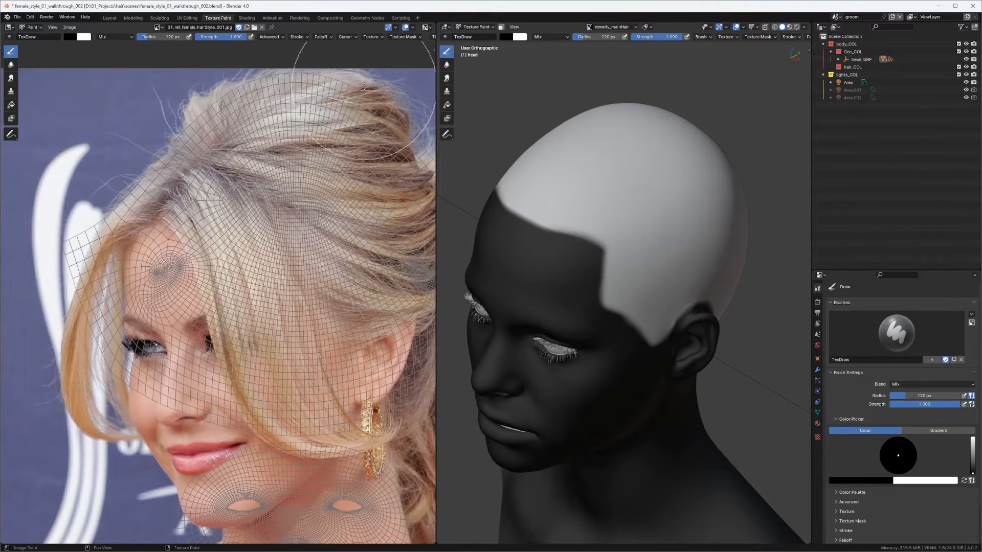
Step: Examine where the bangs grow from in the reference photo with the UV overlay temporarily hidden
left_click(405, 27)
scroll(209, 162, "up", 1)
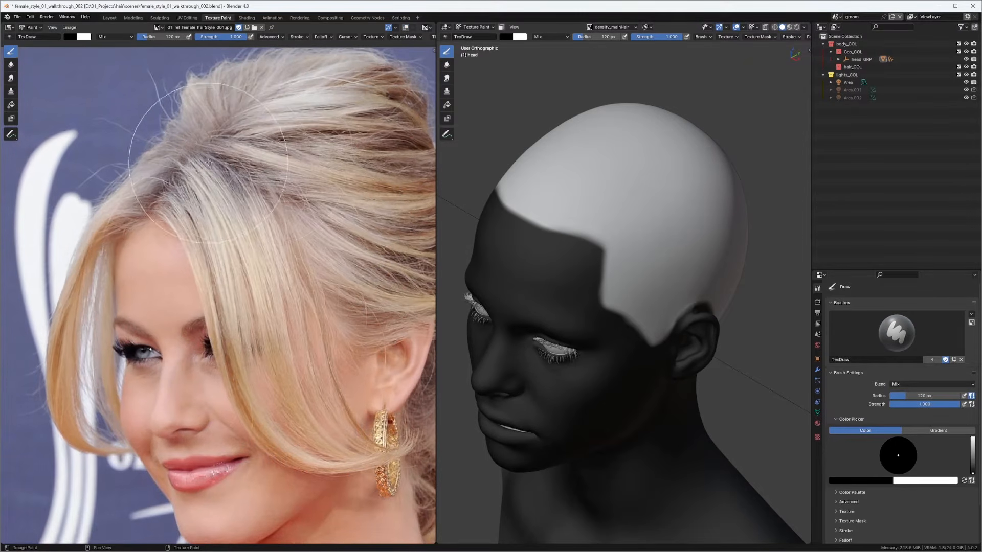
middle_click_drag(203, 148, 313, 169, "ctrl")
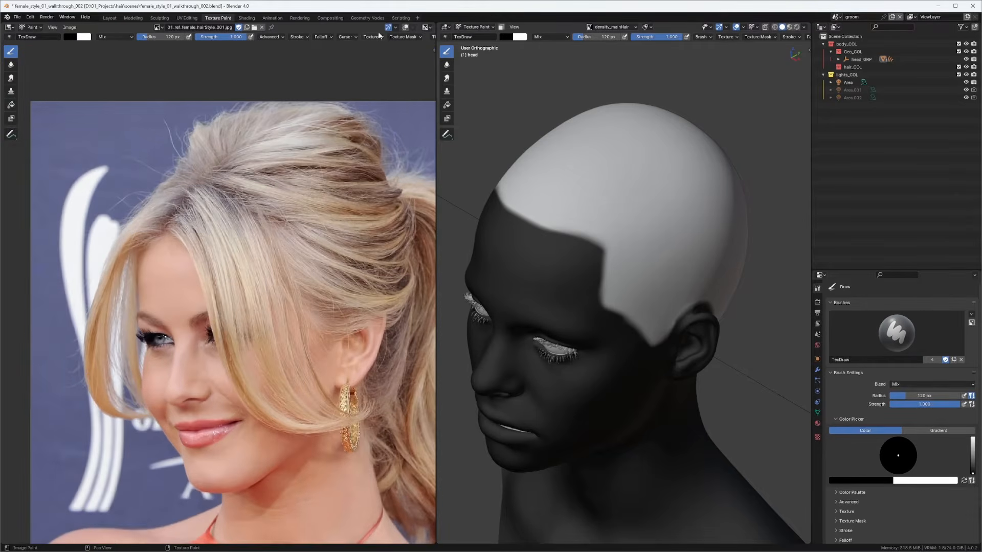
left_click(405, 27)
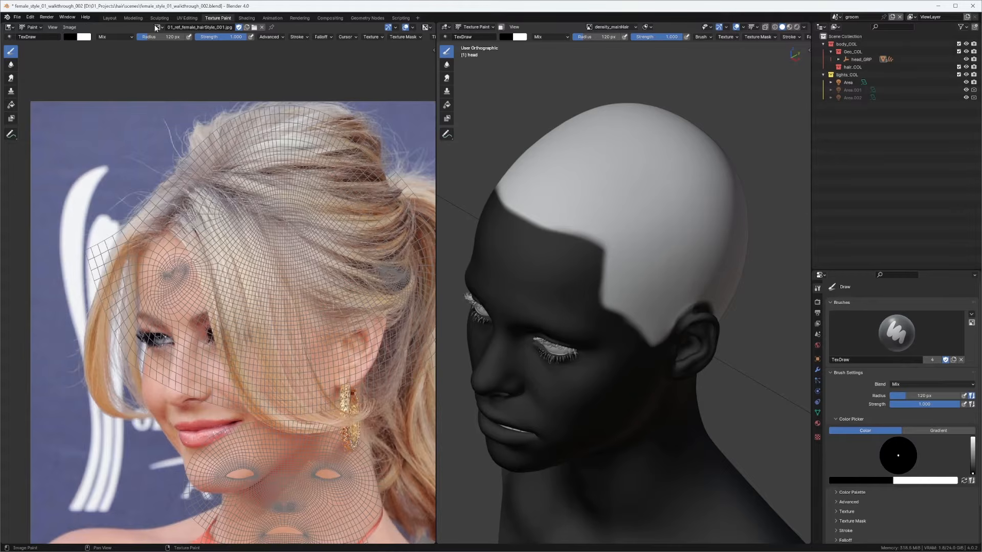
Step: Create a blank image named bangs_density and make it the paint canvas of the head
left_click(70, 27)
left_click(87, 36)
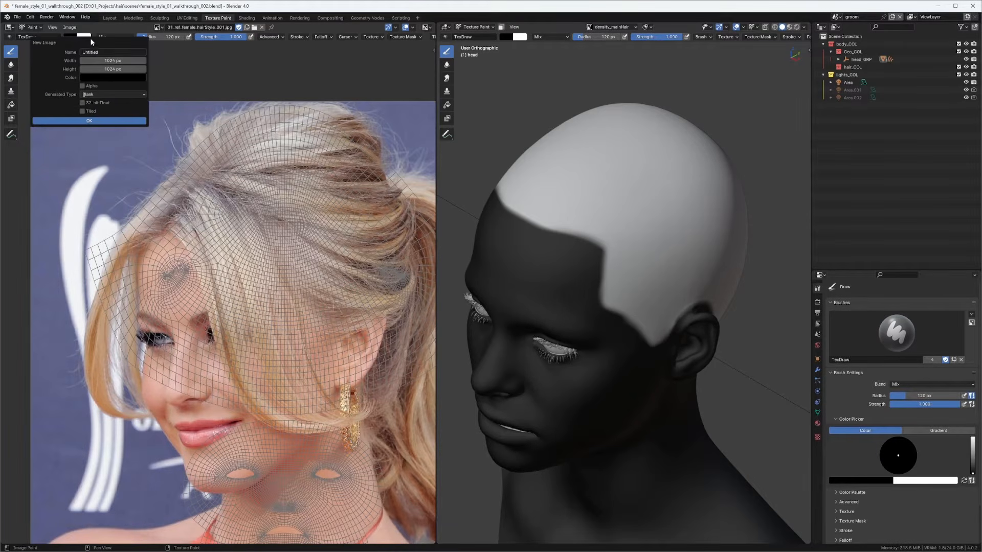
left_click(110, 52)
left_click(91, 121)
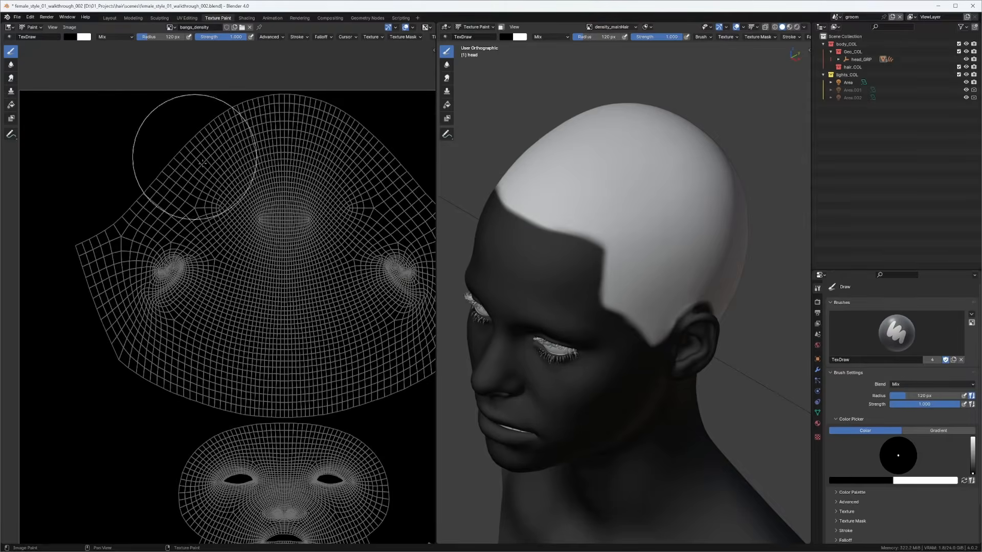
left_click(590, 27)
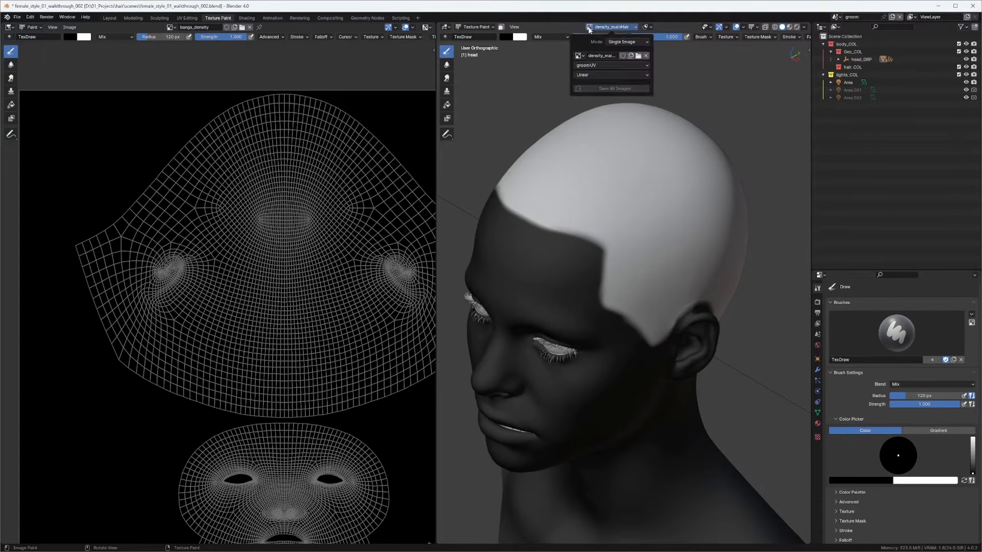
left_click(577, 56)
left_click(603, 88)
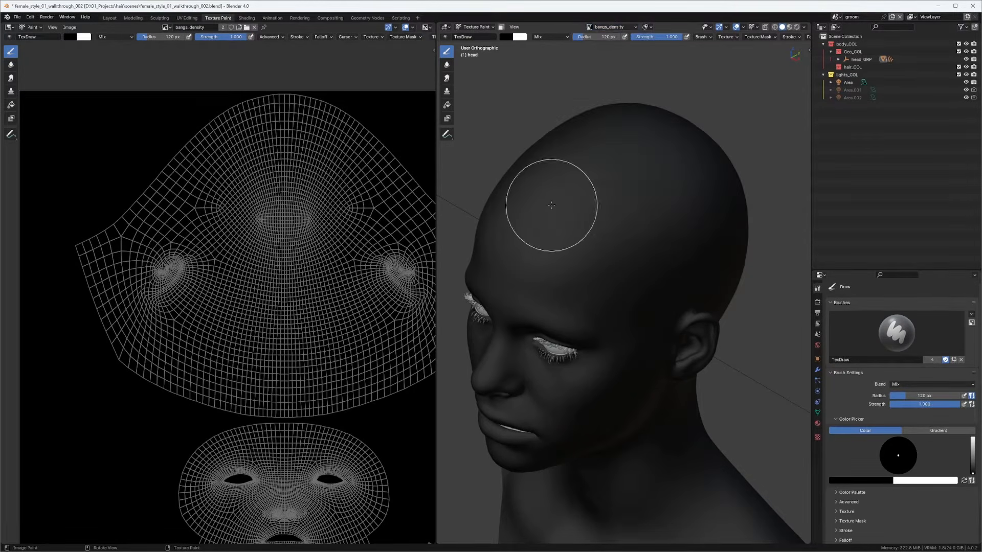
Step: Reduce the brush radius to 71 px and paint a white patch on the centre of the upper forehead
mouse_move(552, 205)
middle_mouse_down()
mouse_move(583, 171)
mouse_move(583, 191)
mouse_move(554, 193)
mouse_move(570, 224)
mouse_move(593, 198)
middle_mouse_up()
key("f")
left_click(551, 216)
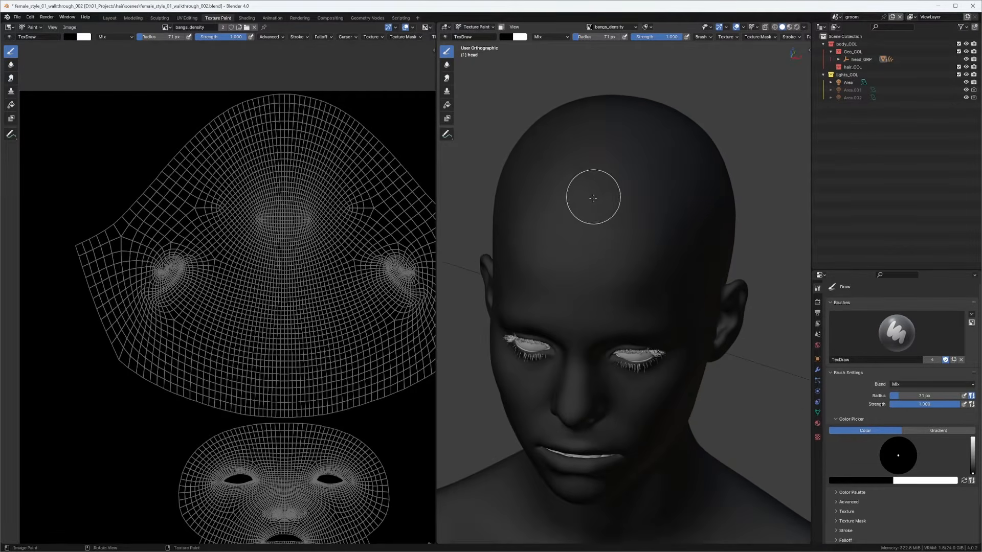
key("x")
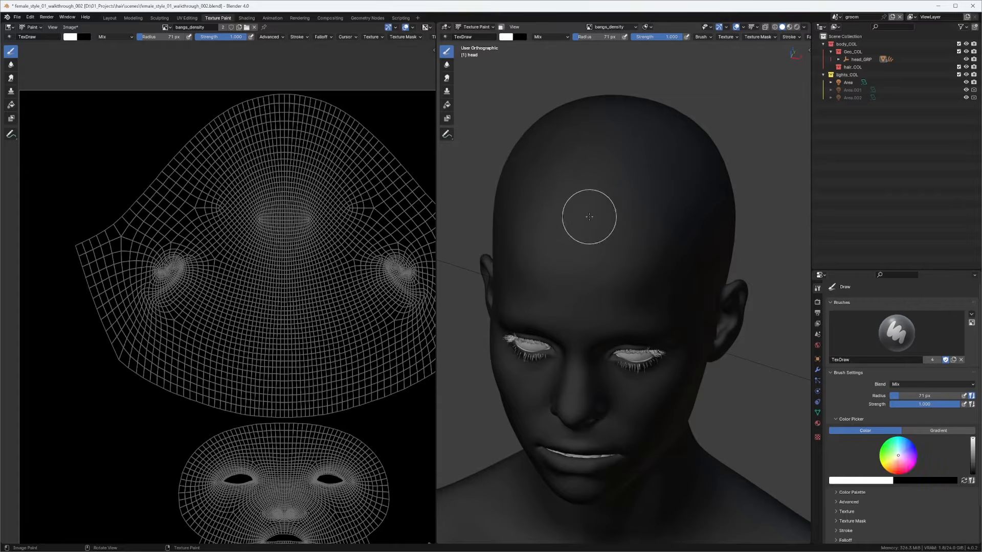
left_click_drag(589, 216, 606, 237)
middle_click_drag(606, 238, 578, 223)
left_click_drag(566, 211, 564, 224)
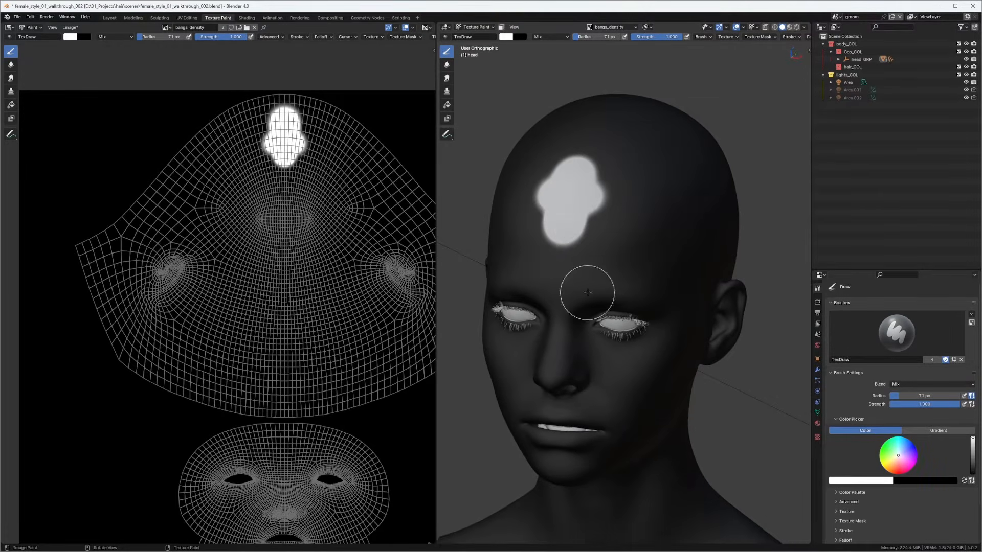
Step: Widen the white bangs patch on both sides into a rounded area reaching from the forehead to the front scalp
middle_click_drag(587, 230, 579, 227)
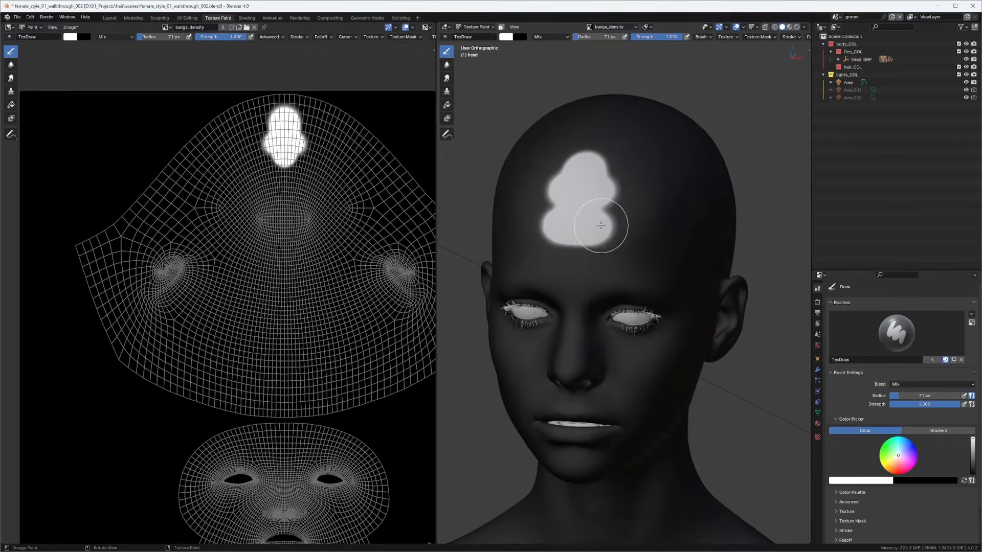
left_click_drag(601, 225, 613, 197)
mouse_move(614, 197)
middle_mouse_down()
mouse_move(548, 164)
mouse_move(575, 158)
mouse_move(588, 140)
middle_mouse_up()
mouse_move(588, 141)
left_mouse_down()
mouse_move(559, 138)
mouse_move(590, 188)
mouse_move(511, 189)
mouse_move(542, 153)
mouse_move(512, 215)
mouse_move(582, 162)
left_mouse_up()
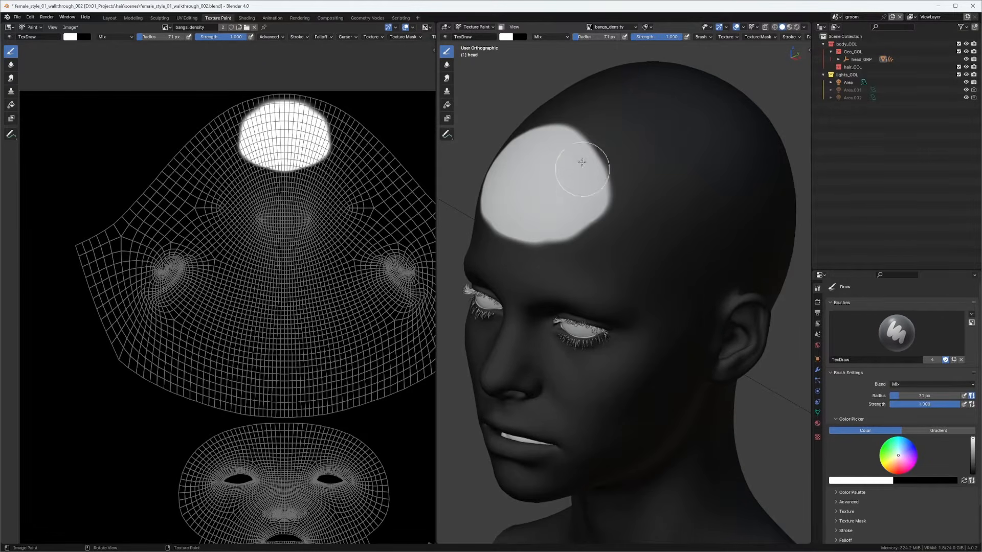
middle_click_drag(581, 162, 585, 169)
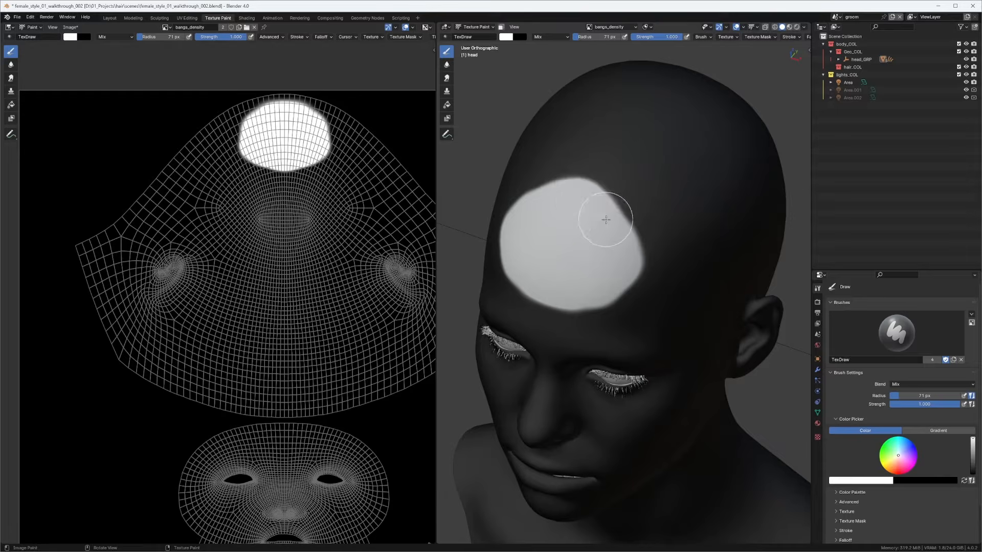
mouse_move(618, 226)
left_mouse_down()
mouse_move(622, 275)
mouse_move(592, 281)
left_mouse_up()
Step: Refine the rear outline of the bangs patch on the scalp, trimming with black and filling back with white
mouse_move(592, 281)
middle_mouse_down()
mouse_move(574, 136)
mouse_move(640, 169)
middle_mouse_up()
key("x")
left_click_drag(628, 163, 663, 203)
key("x")
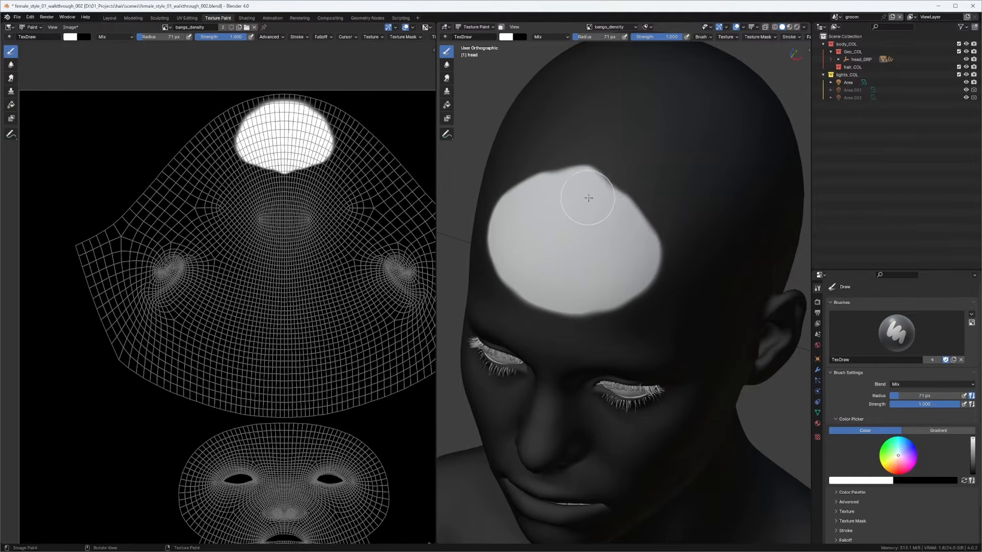
mouse_move(587, 192)
left_mouse_down()
mouse_move(631, 222)
mouse_move(616, 230)
mouse_move(568, 179)
mouse_move(605, 196)
mouse_move(629, 225)
left_mouse_up()
mouse_move(634, 192)
middle_mouse_down()
mouse_move(635, 112)
mouse_move(653, 210)
mouse_move(663, 202)
mouse_move(629, 164)
mouse_move(593, 161)
middle_mouse_up()
scroll(635, 114, "down", 5)
scroll(639, 171, "up", 2)
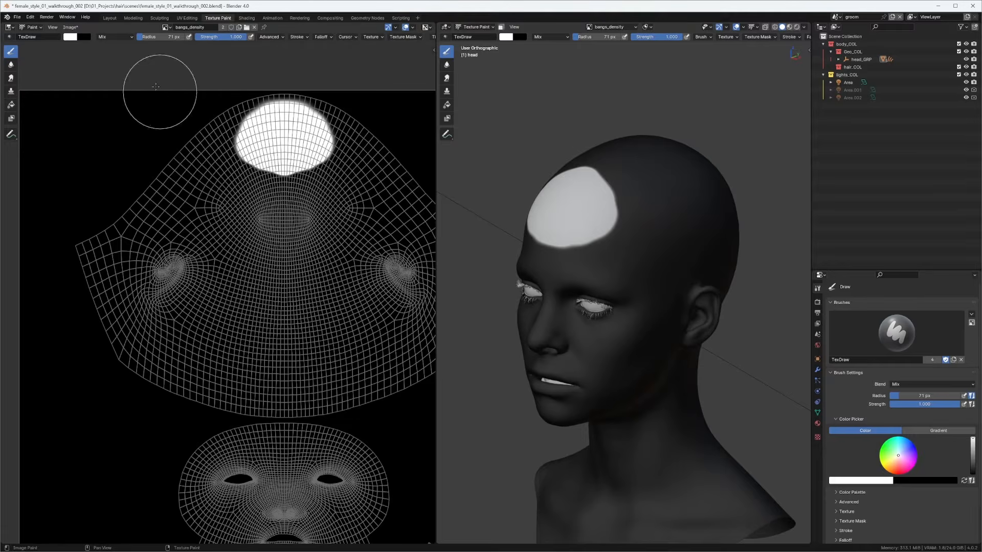
Step: Save the bangs map as bangs_density.png in the female_hairstyle_01 folder with the Non-Color colour space
left_click(72, 29)
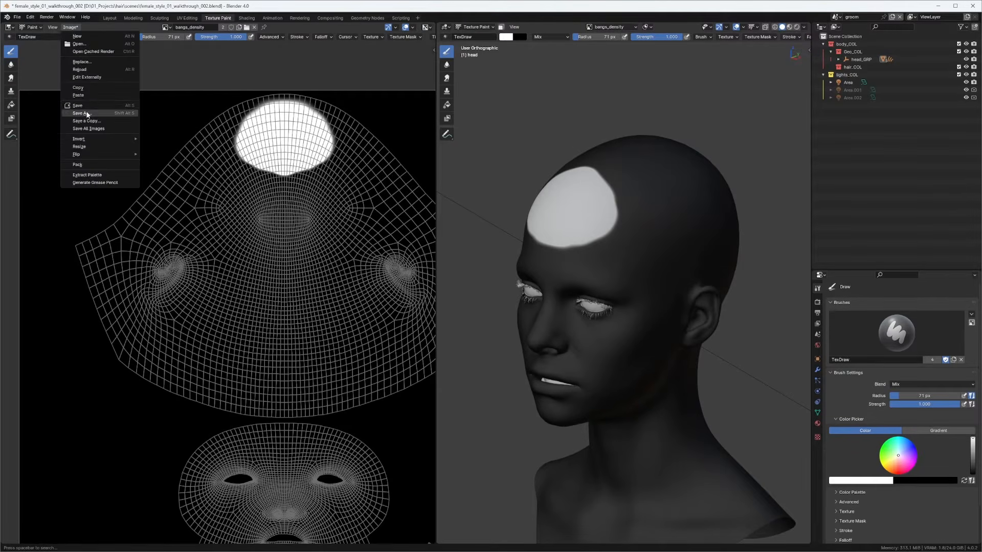
left_click(89, 115)
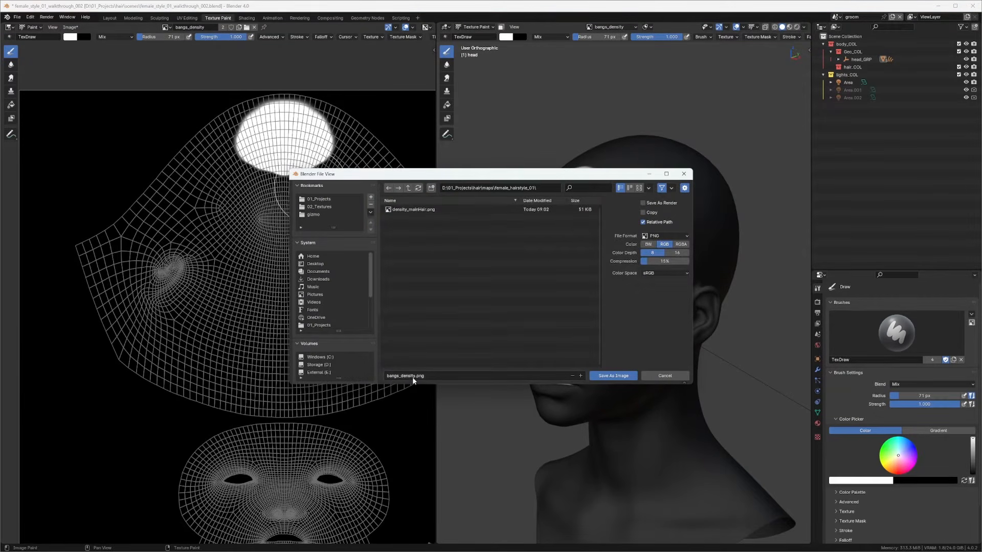
left_click(657, 273)
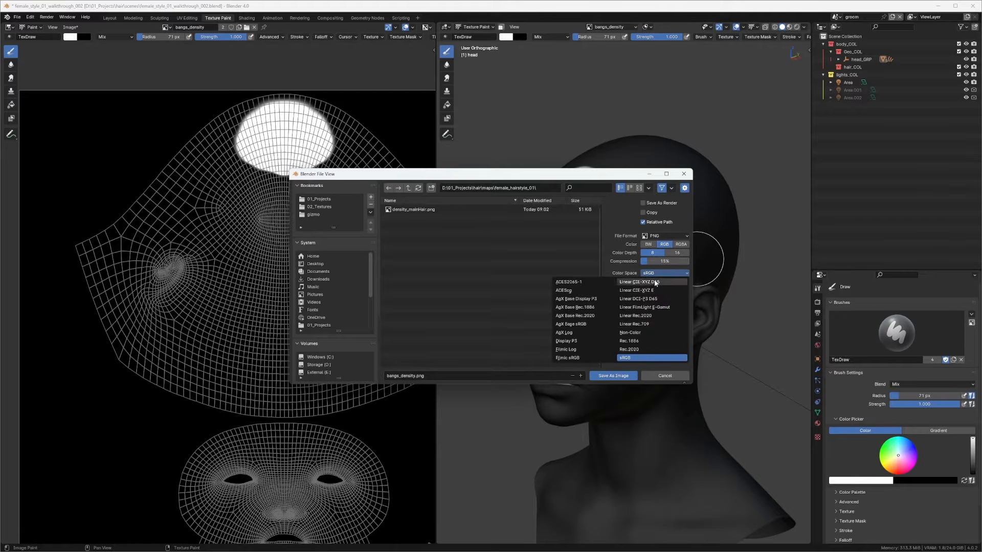
left_click(630, 334)
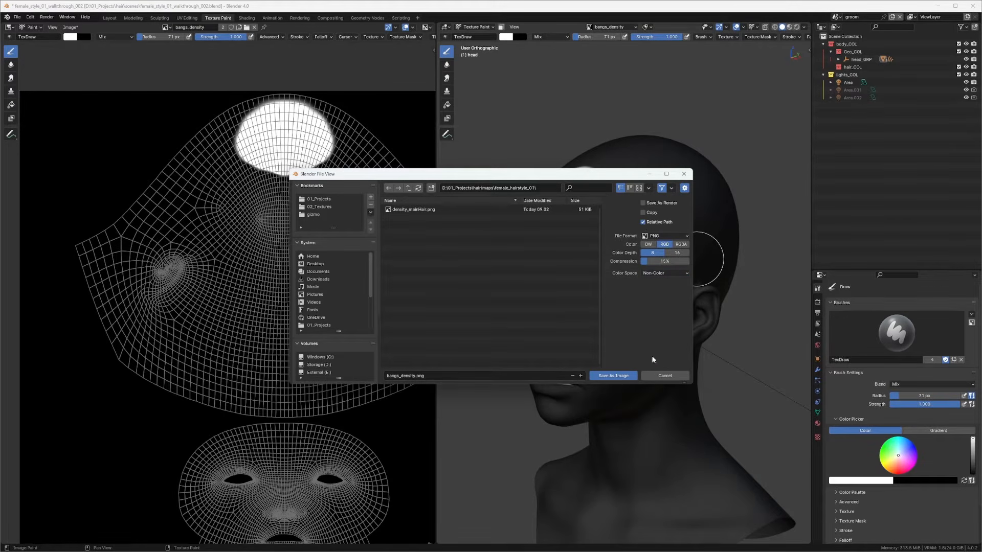
left_click(613, 376)
middle_click_drag(318, 195, 297, 195)
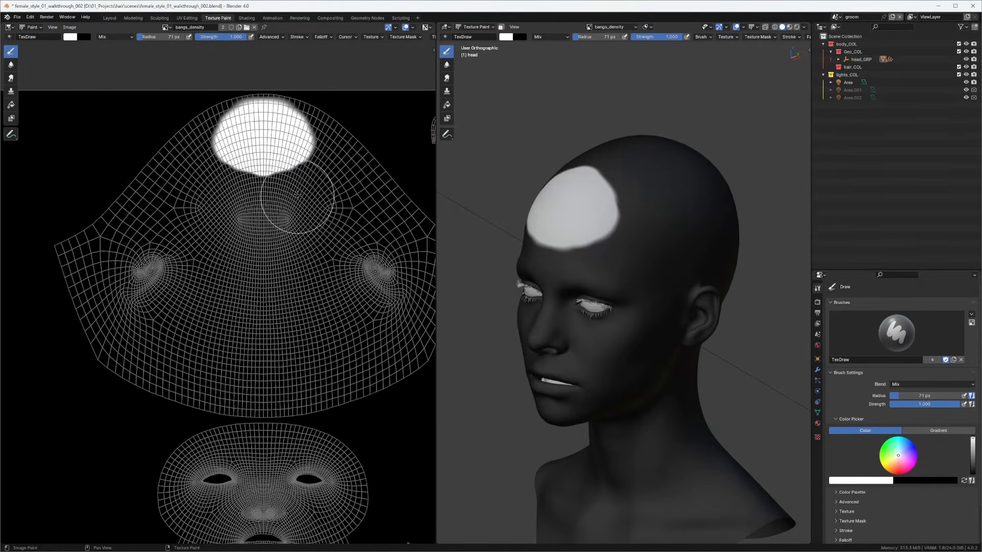
scroll(297, 195, "down", 2)
mouse_move(563, 204)
middle_mouse_down()
mouse_move(666, 207)
mouse_move(620, 214)
middle_mouse_up()
Step: Switch to the Layout workspace and turn its image editor area into a 3D viewport showing the whole bust
left_click(110, 18)
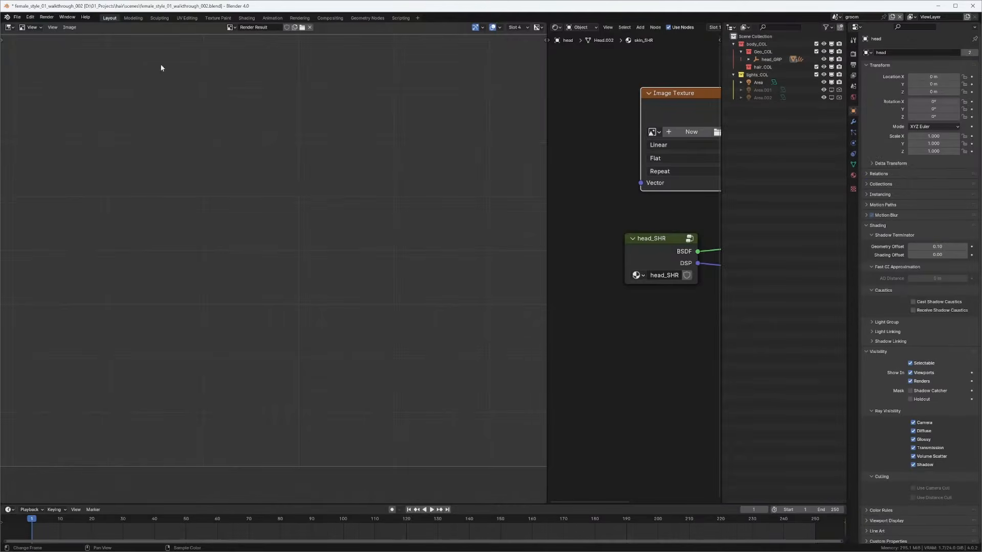
left_click(9, 27)
left_click(23, 33)
scroll(330, 244, "down", 7)
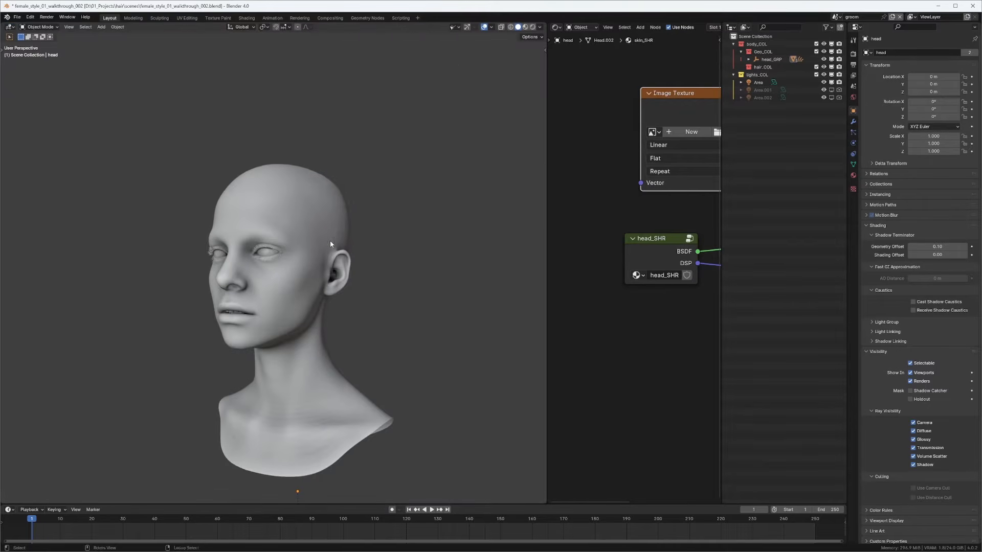
Step: Check the 3D viewport's view settings and the Image Texture node's properties in their sidebars
key("n")
left_click(541, 88)
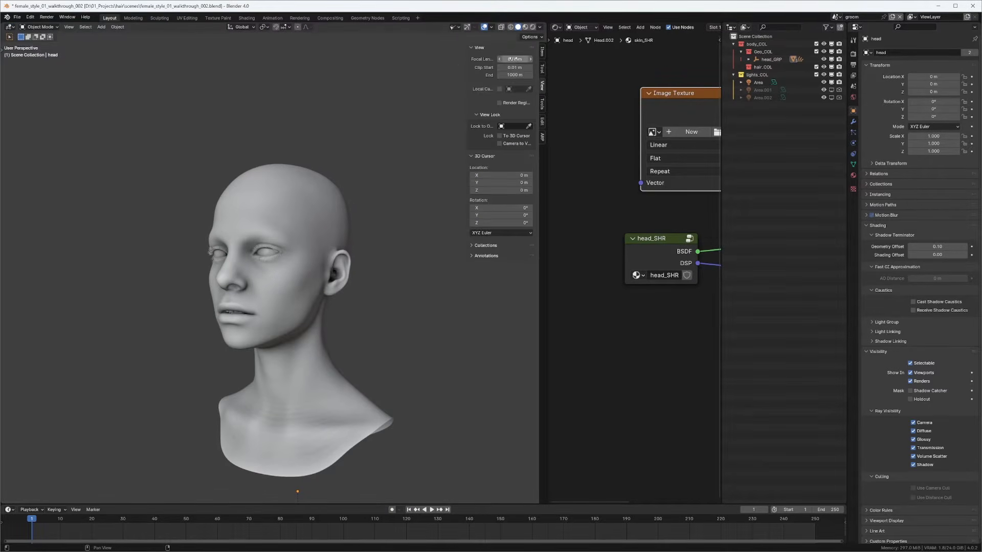
key("n")
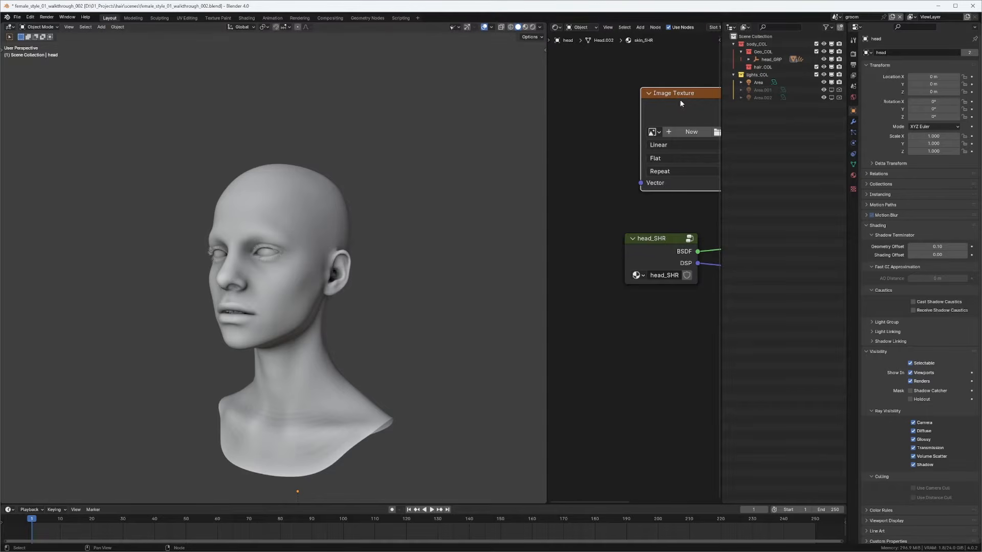
key("n")
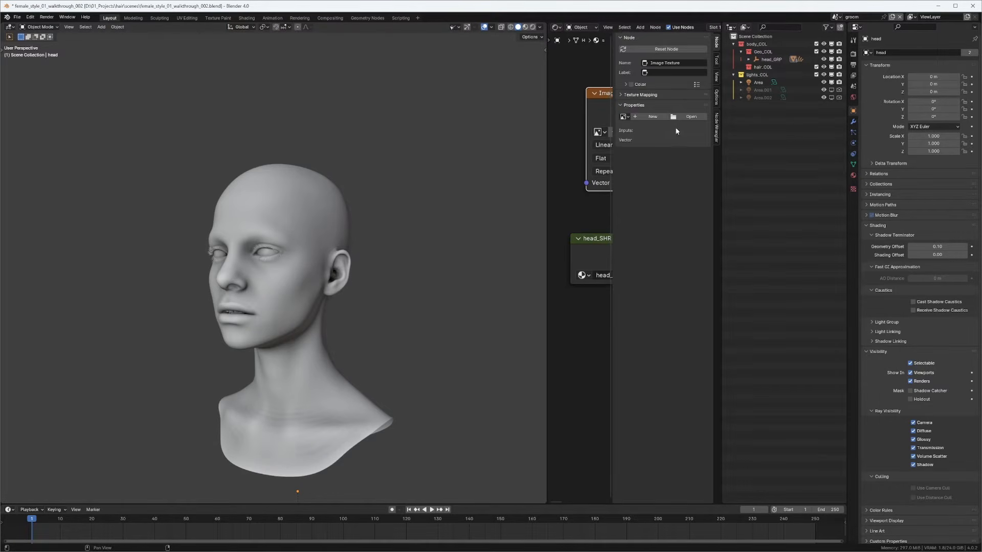
key("n")
Step: Widen the shader editor, reframe the head in the 3D viewport and set the viewport's solid shading colour to Texture
left_click_drag(547, 113, 445, 113)
middle_click_drag(332, 168, 256, 225)
middle_click_drag(256, 225, 274, 211, "ctrl")
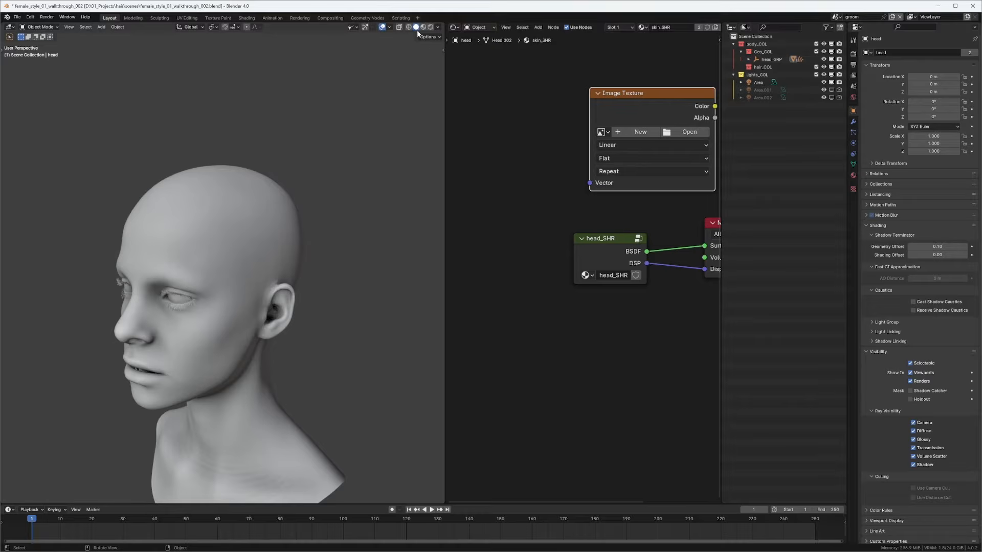
left_click(437, 27)
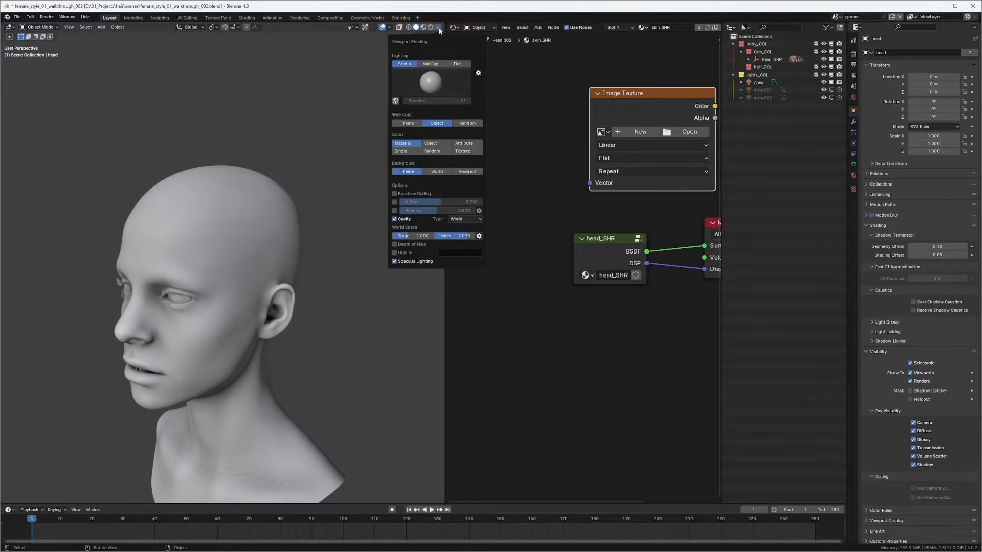
left_click(452, 151)
Step: Assign the density_mainHair image to the Image Texture node and move the node higher above the head_SHR group
mouse_move(601, 121)
middle_mouse_down()
mouse_move(599, 130)
mouse_move(509, 158)
middle_mouse_up()
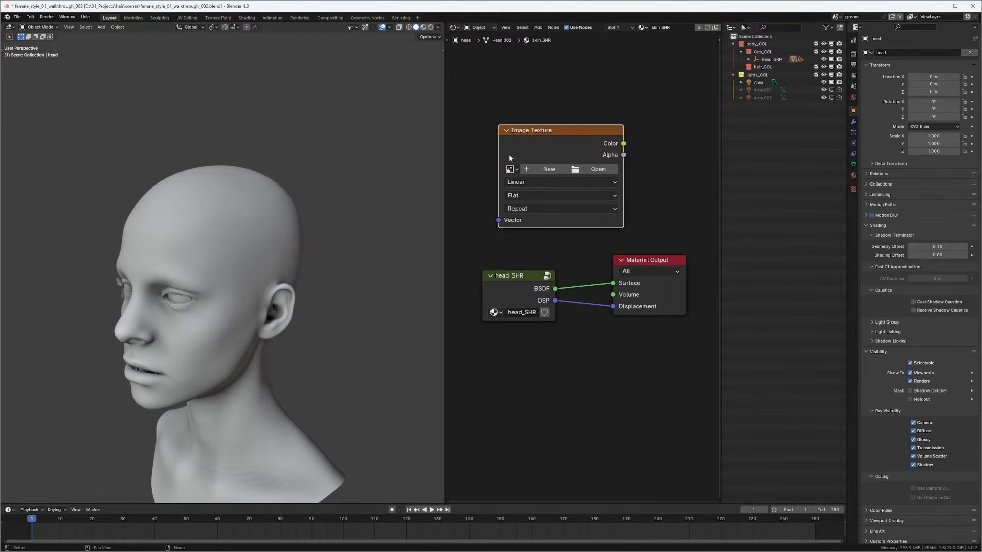
scroll(542, 142, "down", 1)
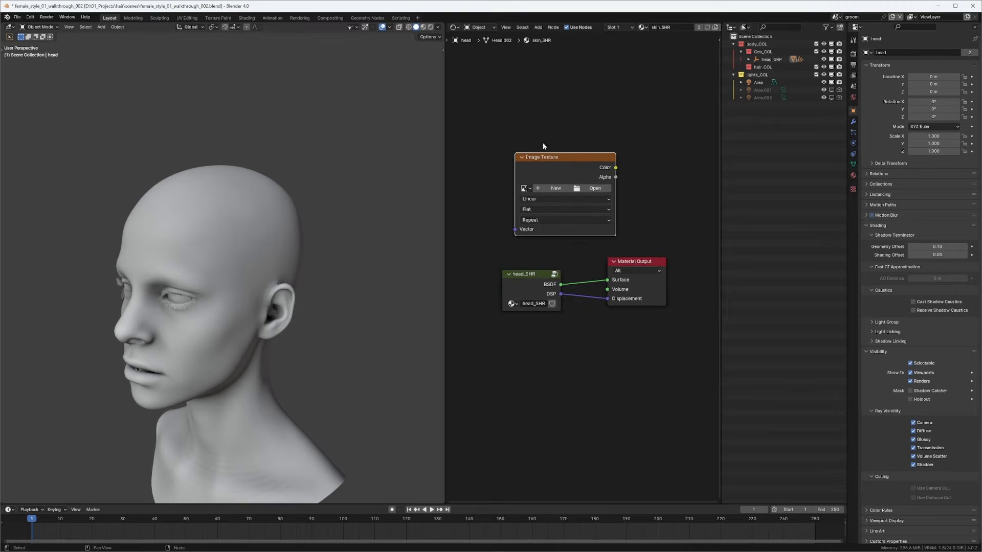
left_click(524, 189)
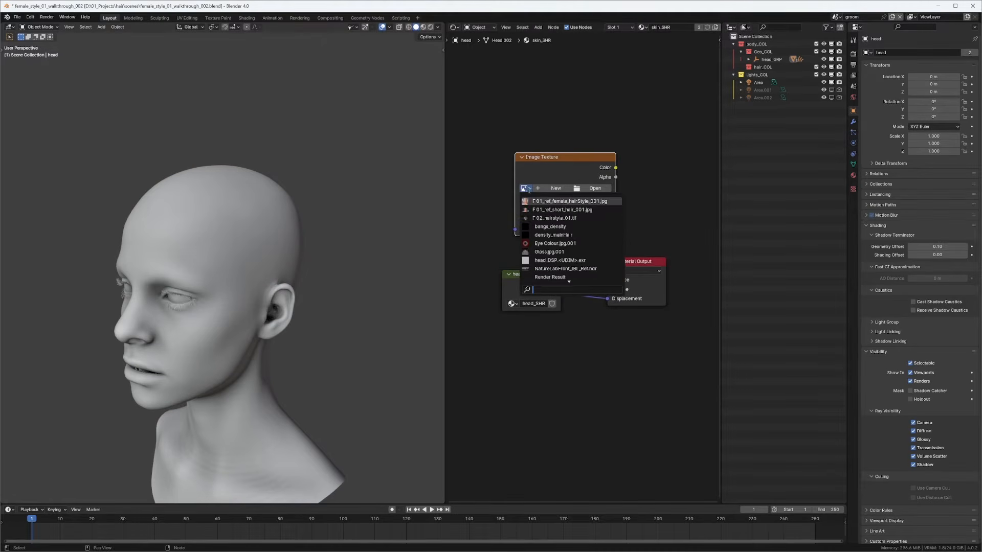
left_click(553, 235)
middle_click_drag(304, 241, 318, 257)
middle_click_drag(570, 134, 588, 130)
left_click_drag(601, 159, 595, 115)
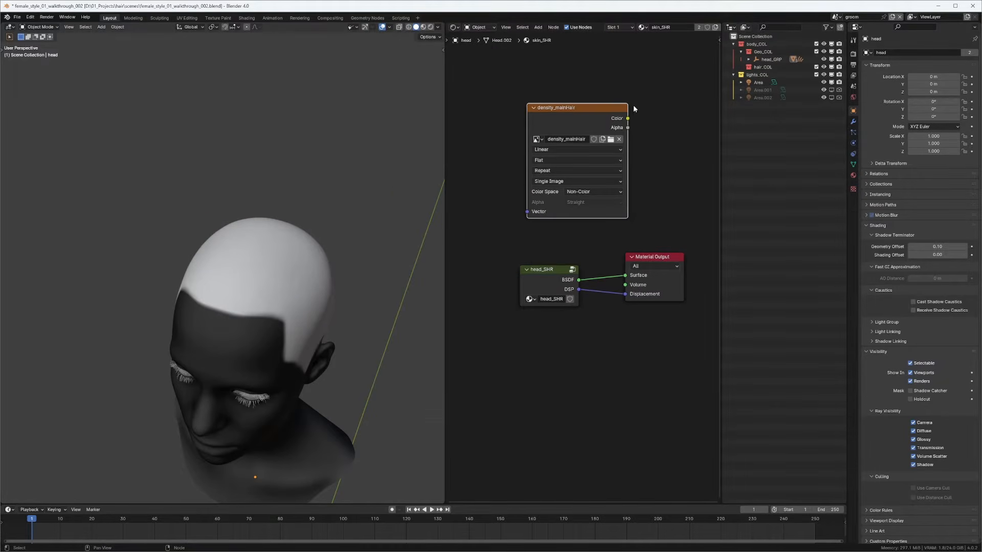
Step: Examine the main hair density map on the head from the front, the side and above, widening the 3D viewport
middle_click_drag(377, 198, 279, 207)
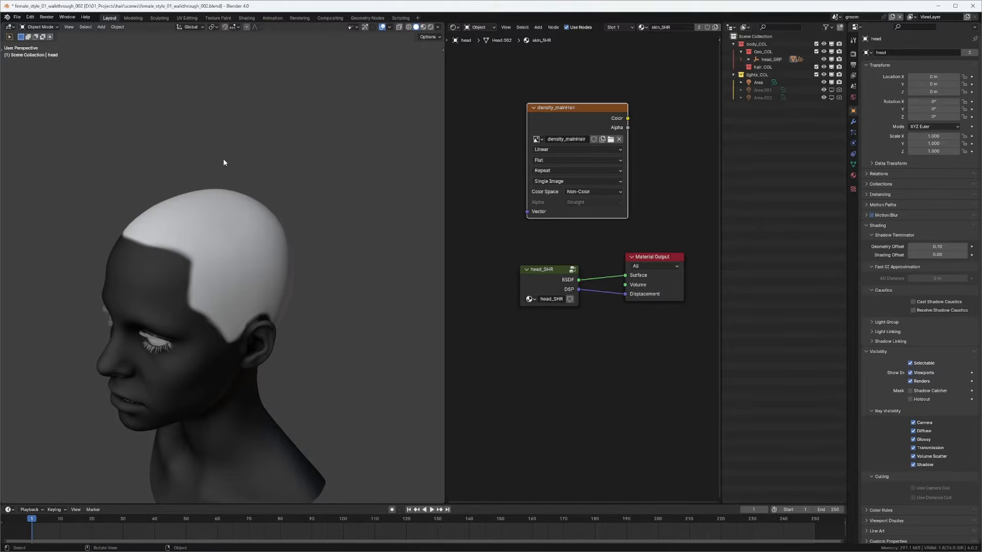
middle_click_drag(369, 235, 272, 198)
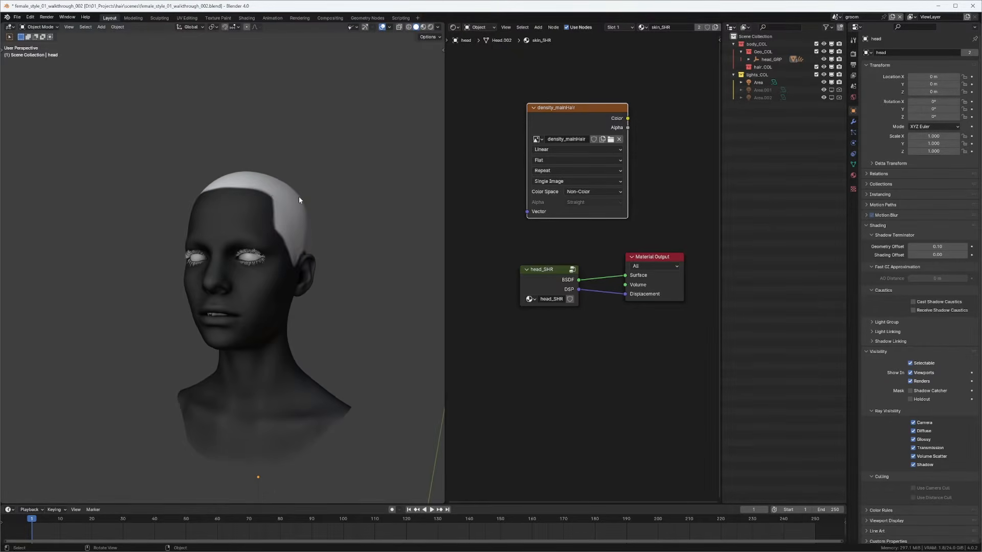
scroll(268, 220, "up", 3)
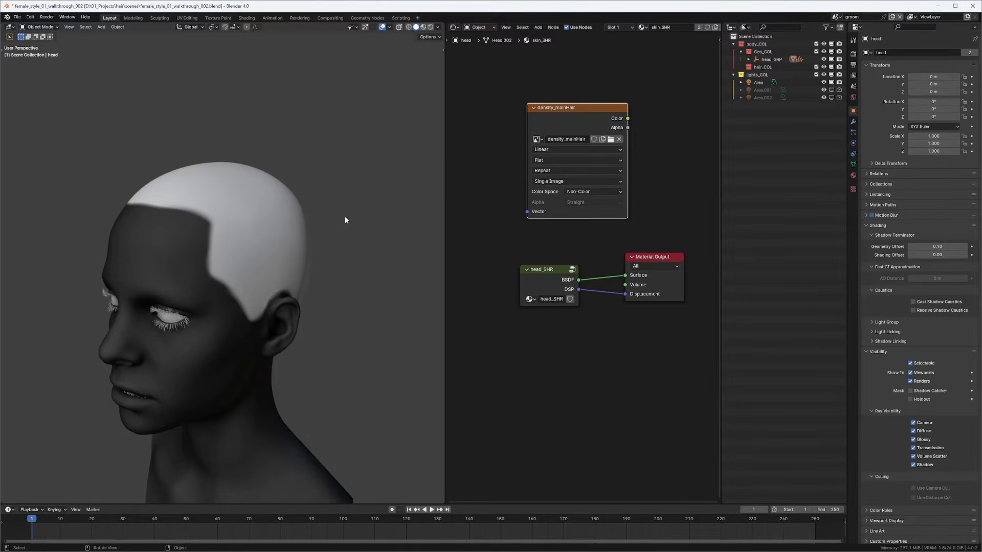
left_click_drag(447, 164, 498, 161)
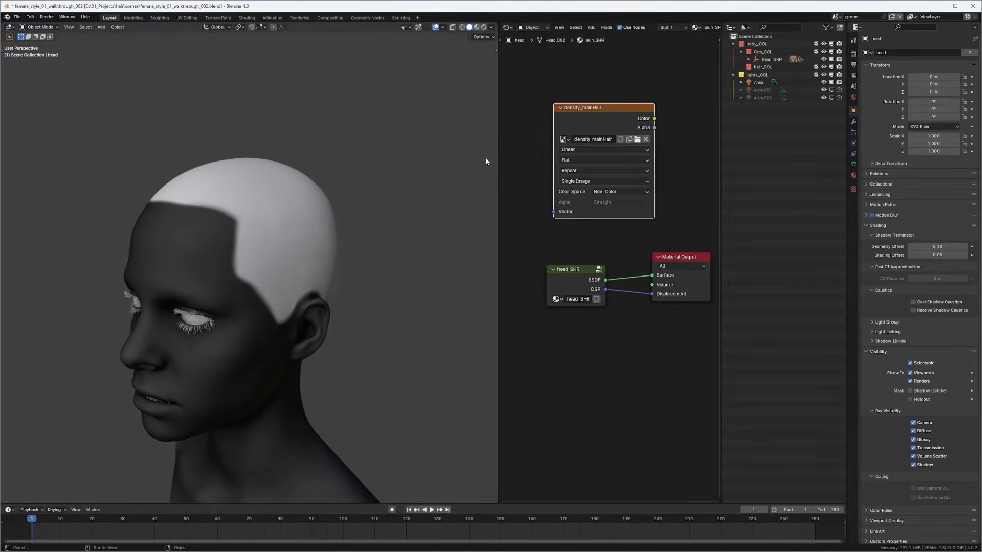
middle_click_drag(218, 234, 277, 247)
scroll(276, 248, "up", 2)
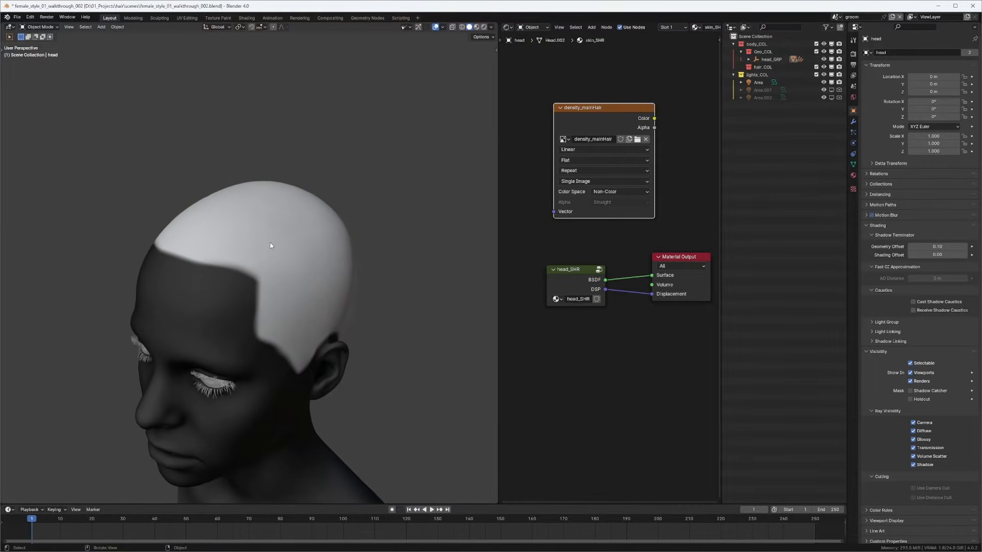
middle_click_drag(318, 213, 260, 186)
middle_click_drag(199, 198, 226, 171)
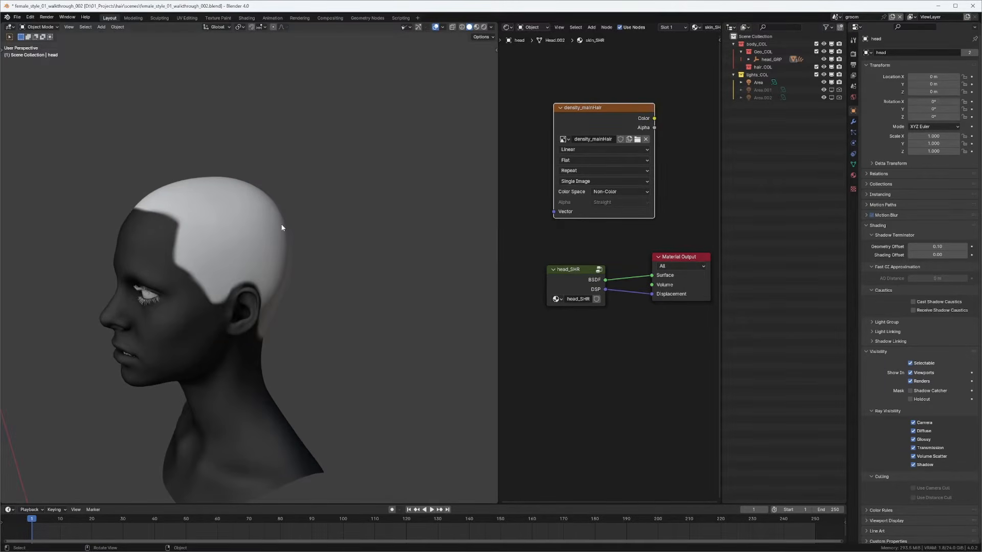
middle_click_drag(282, 228, 343, 219)
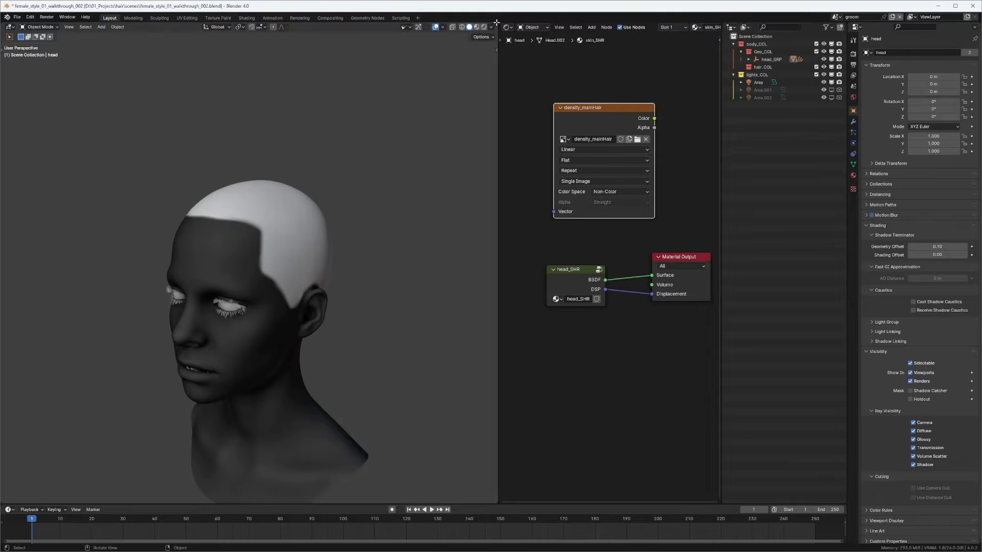
Step: Expand the 3D viewport over the shader editor and narrow the outliner to give the bust more room
left_click_drag(497, 23, 528, 185)
scroll(511, 199, "down", 2)
middle_click_drag(458, 239, 503, 213)
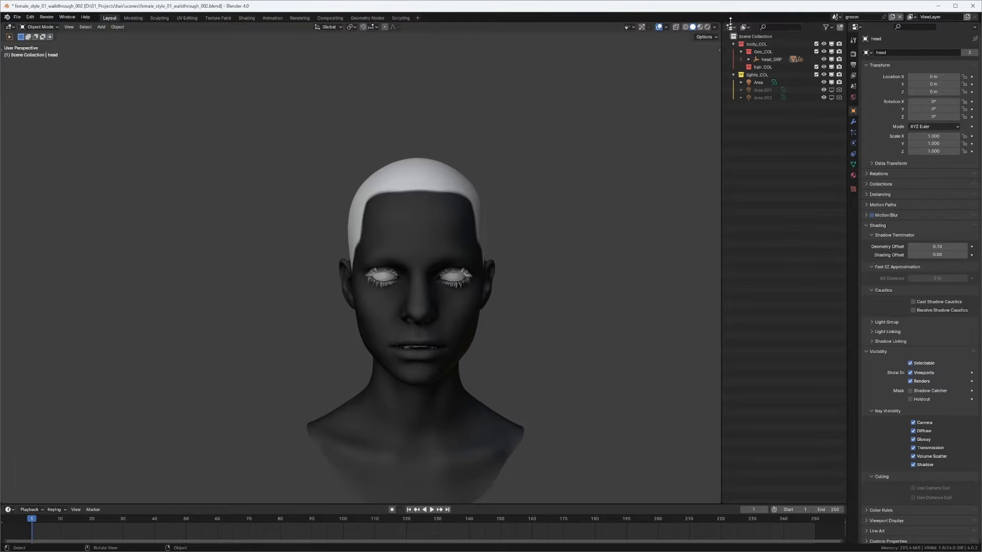
left_click_drag(721, 70, 765, 70)
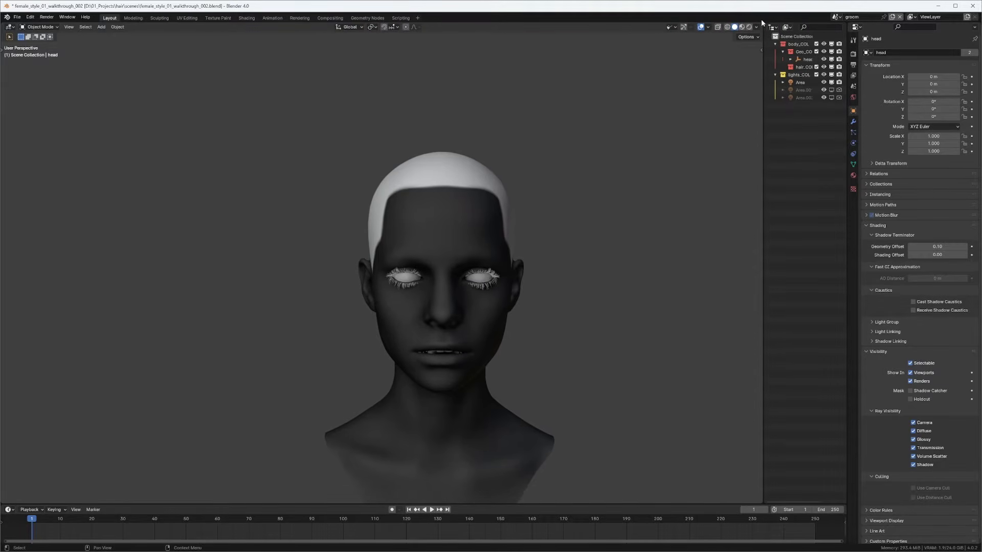
Step: Split the 3D viewport vertically and show 01_ref_female_hairStyle_001.jpg in an image editor beside the bust
left_click_drag(761, 23, 418, 31)
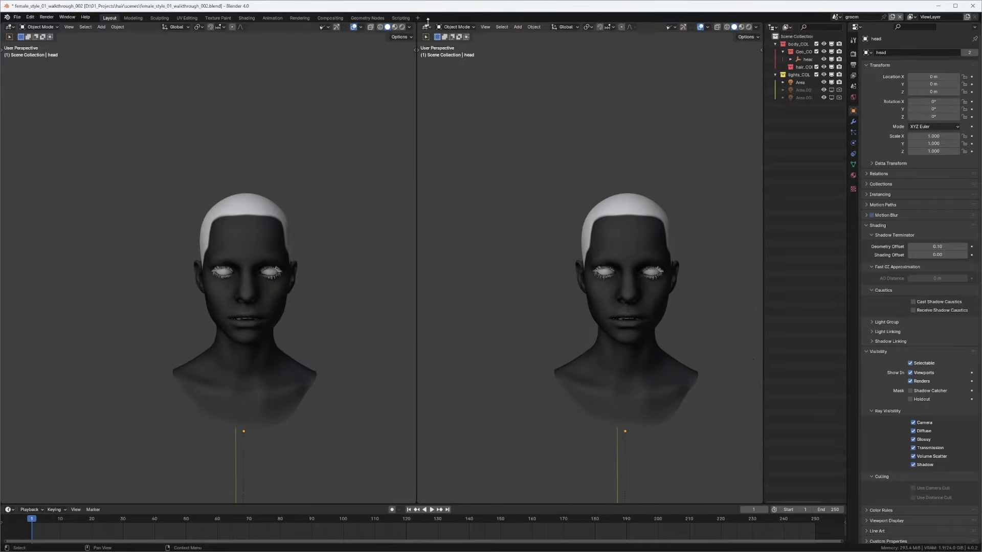
left_click(425, 26)
left_click(473, 58)
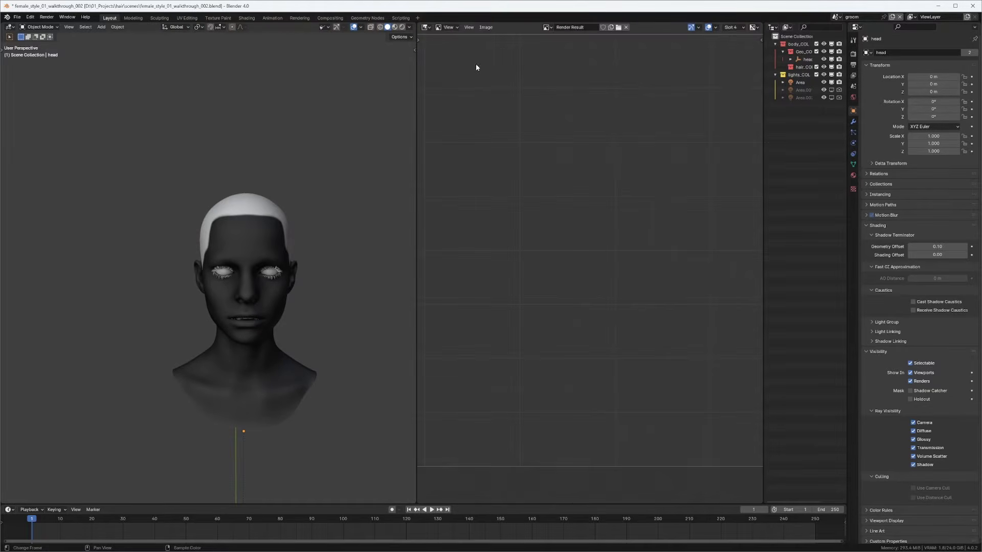
left_click(548, 28)
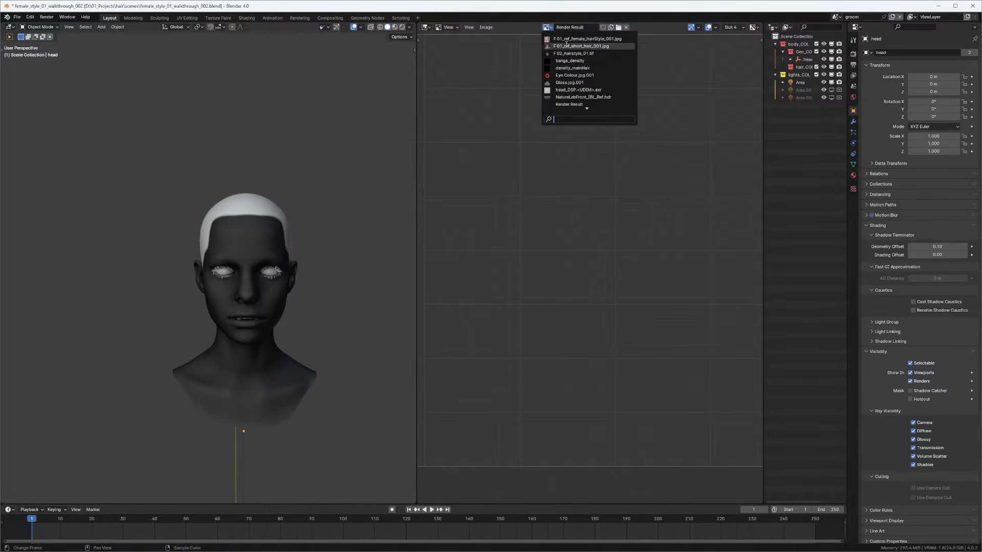
left_click(565, 39)
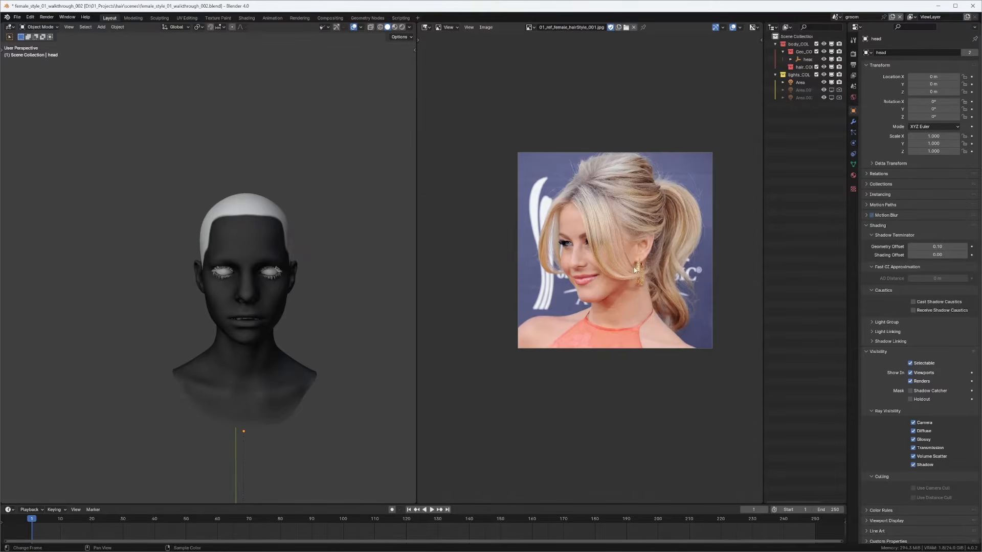
scroll(635, 270, "up", 6)
Step: Turn on the Outline Selected overlay for the front view of the bust and widen the outliner again
middle_click_drag(271, 236, 269, 209)
left_click(362, 27)
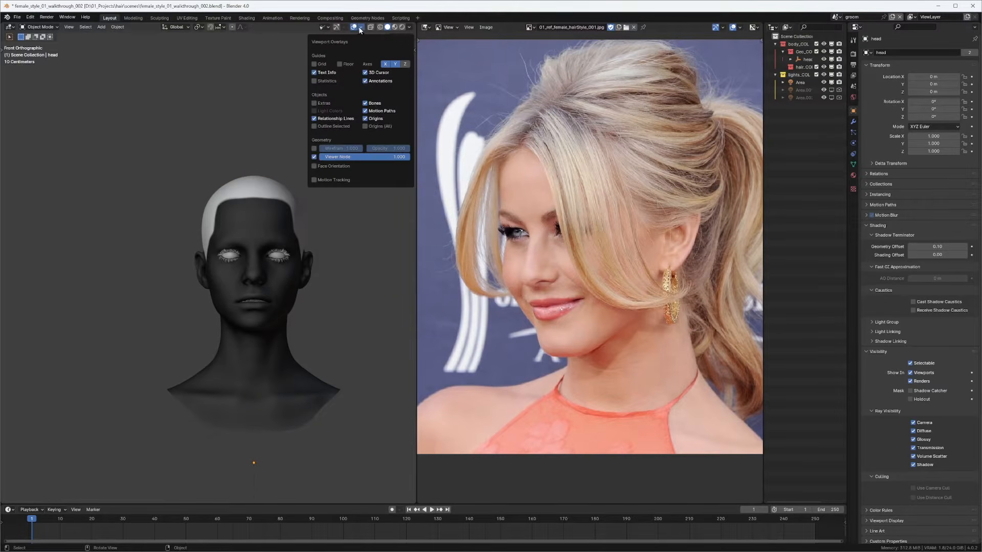
left_click(314, 126)
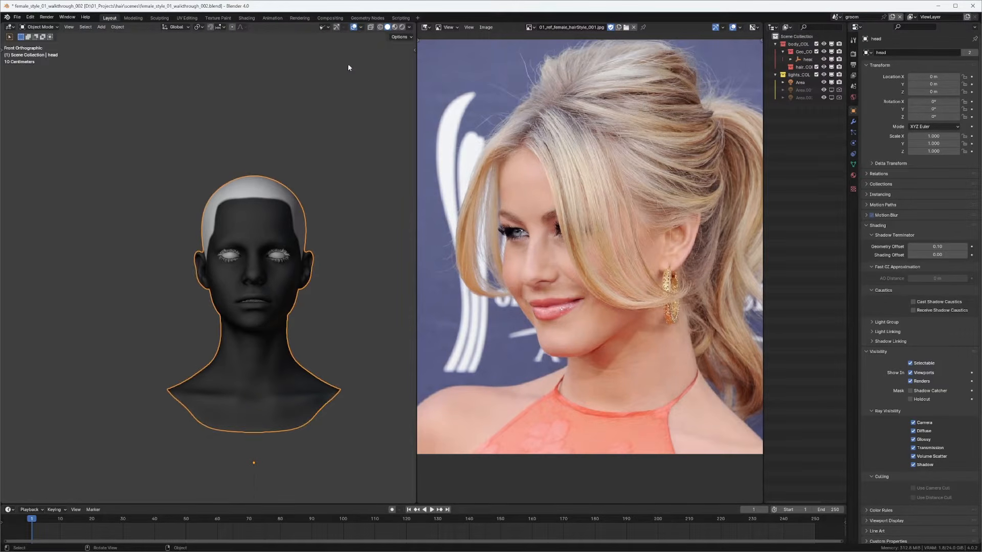
scroll(314, 156, "up", 4)
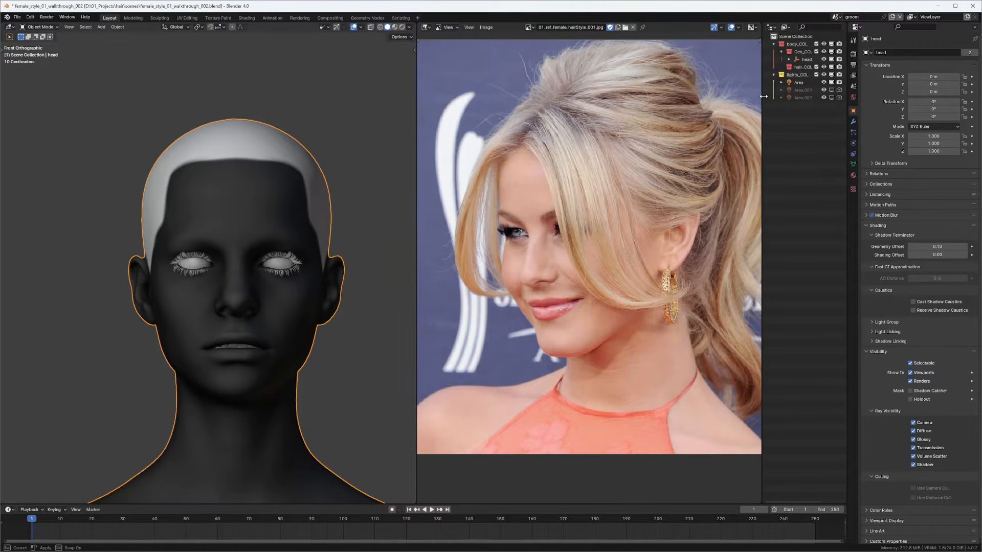
left_click_drag(763, 95, 723, 95)
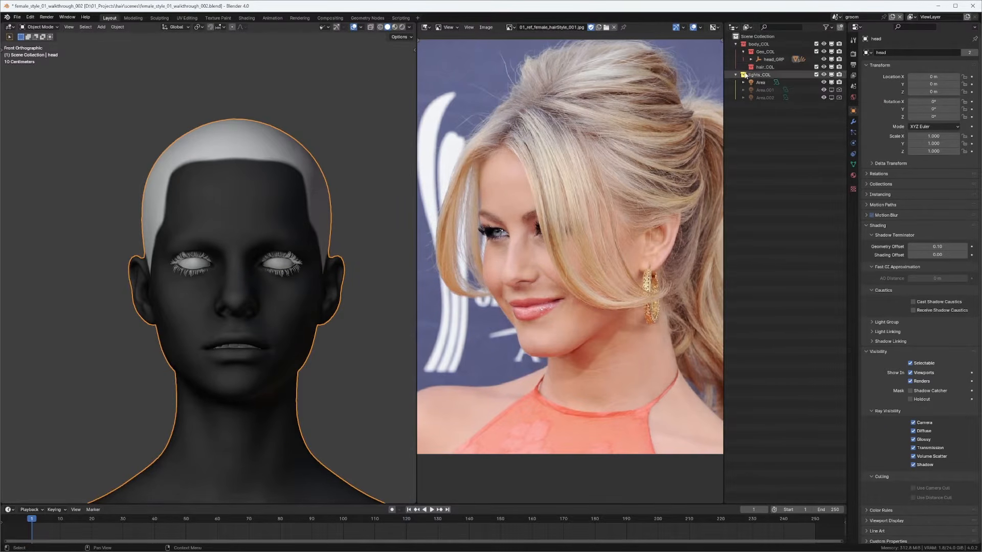
Step: Add an Empty Hair curves object to the head inside the hair_COL collection
left_click(770, 70)
middle_click_drag(267, 202, 249, 189, "shift")
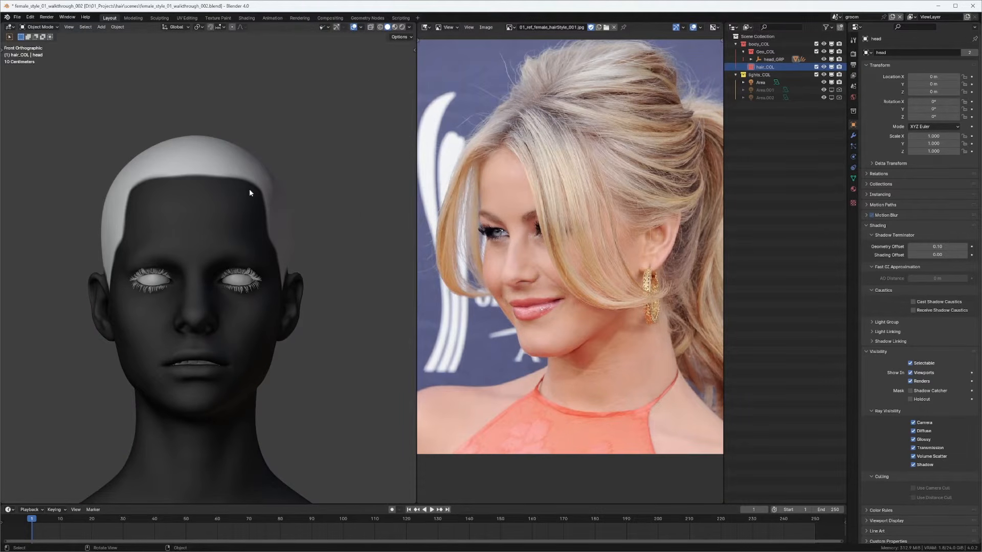
left_click(249, 192)
key("shift+a")
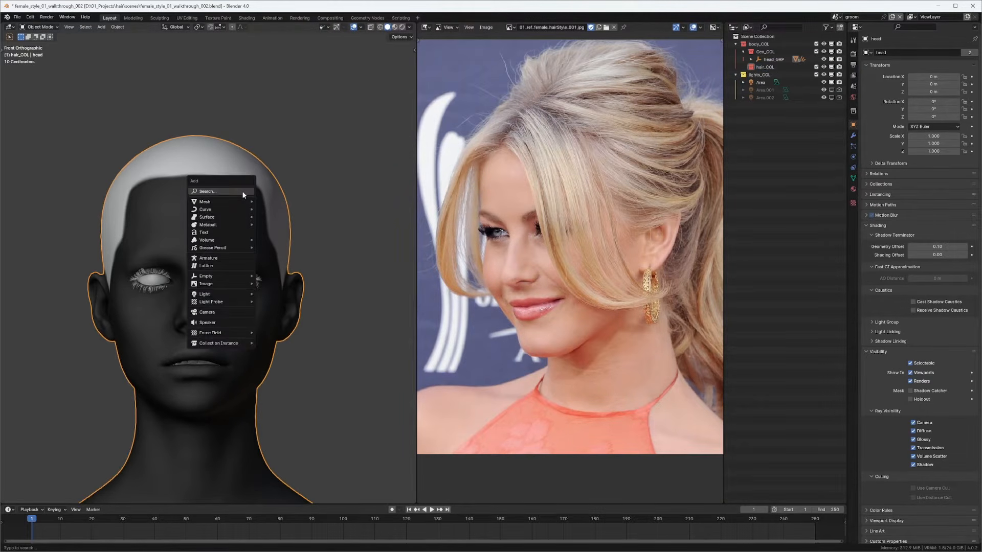
mouse_move(238, 209)
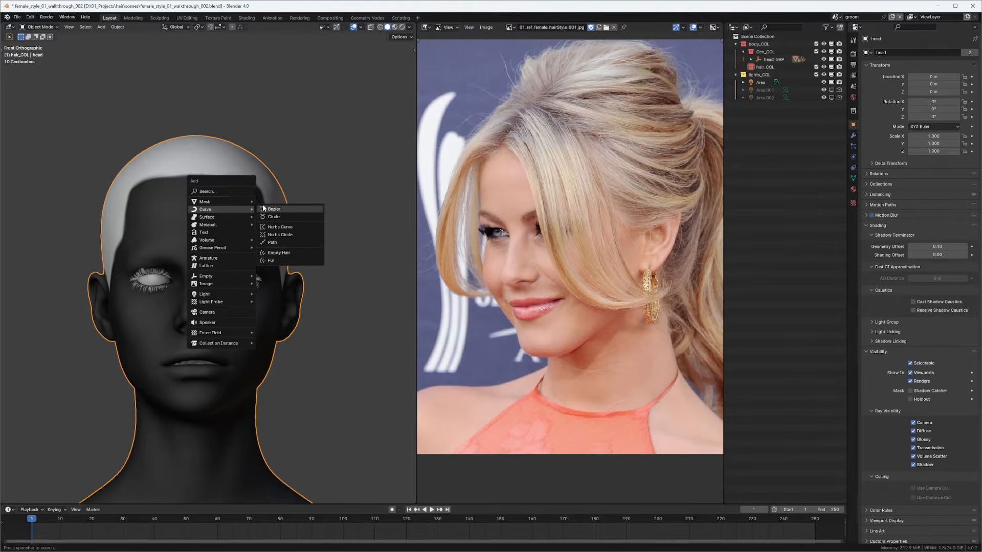
left_click(286, 254)
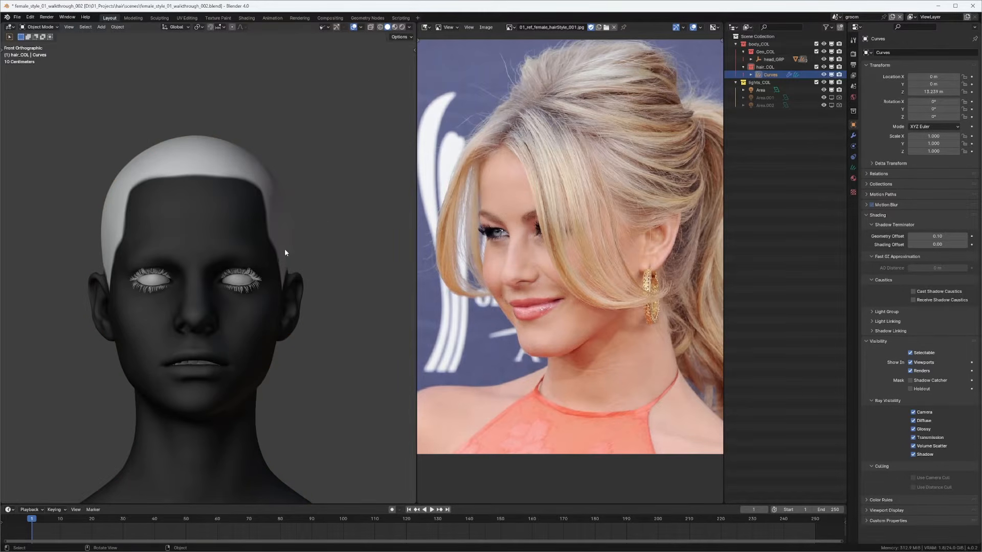
middle_click_drag(283, 186, 247, 189)
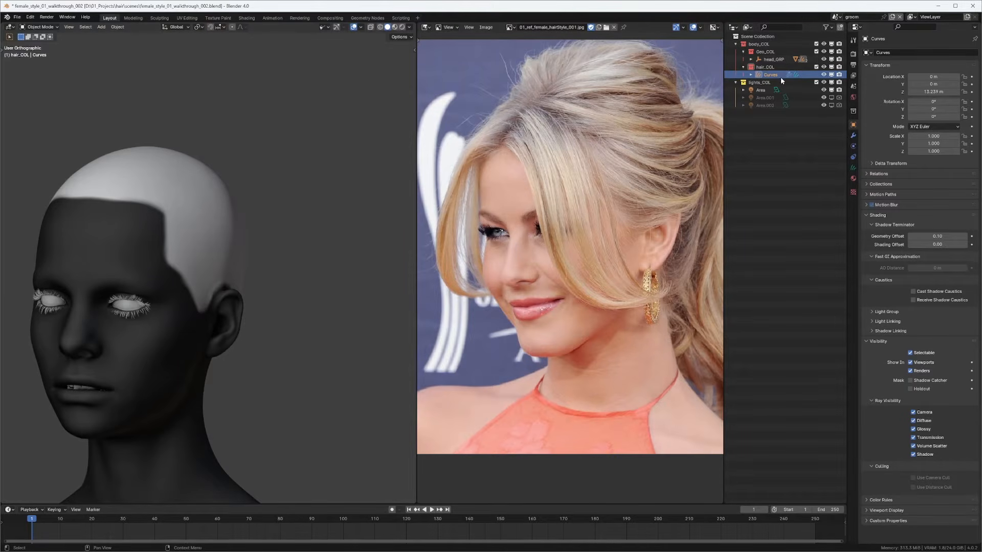
Step: Filter object contents out of the outliner, check the objects parented to the head and collapse Geo_COL
left_click(825, 27)
left_click(750, 60)
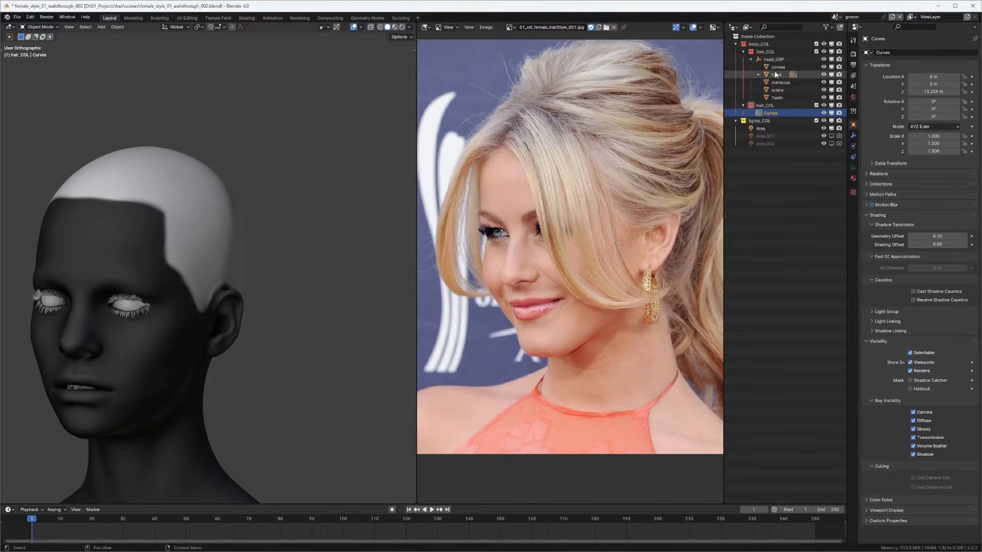
left_click(758, 75)
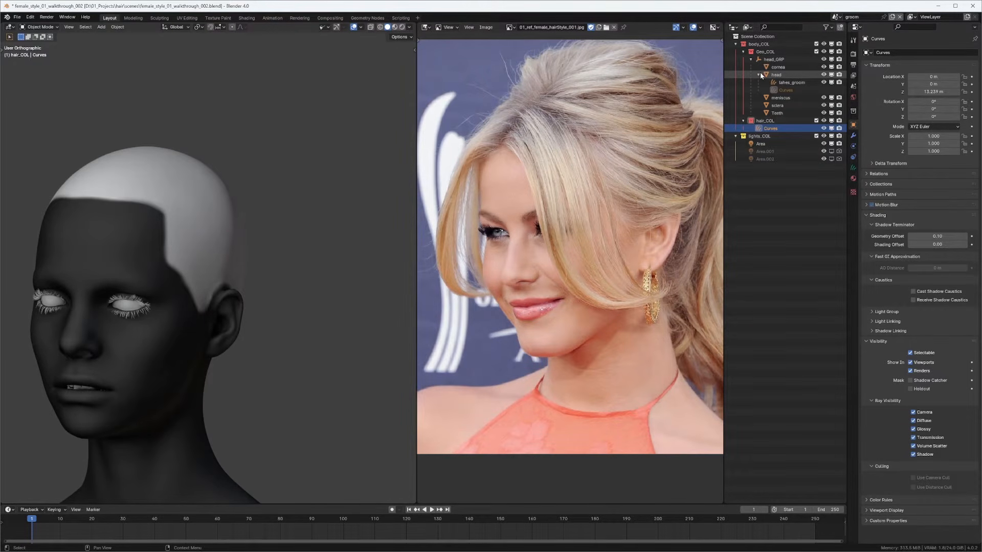
left_click(759, 74)
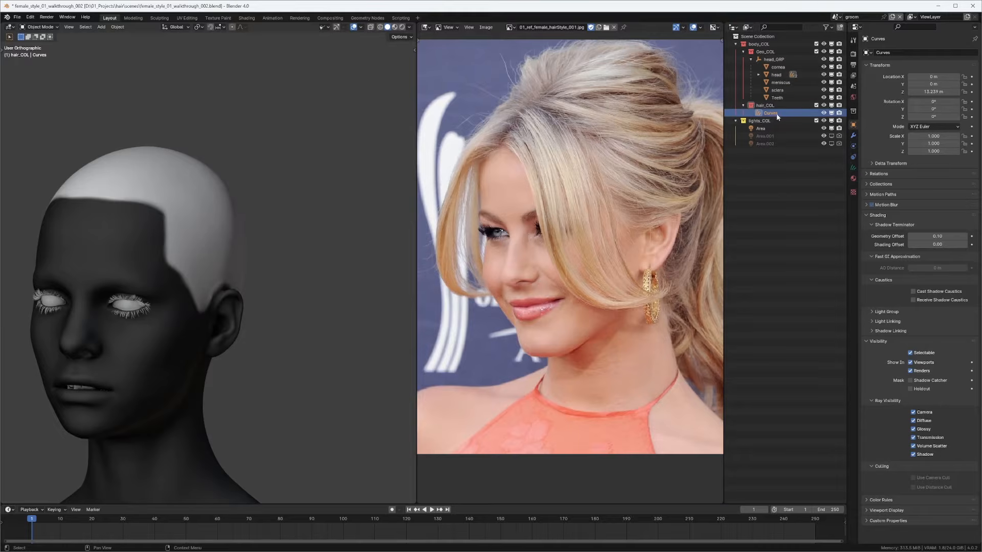
left_click(743, 51)
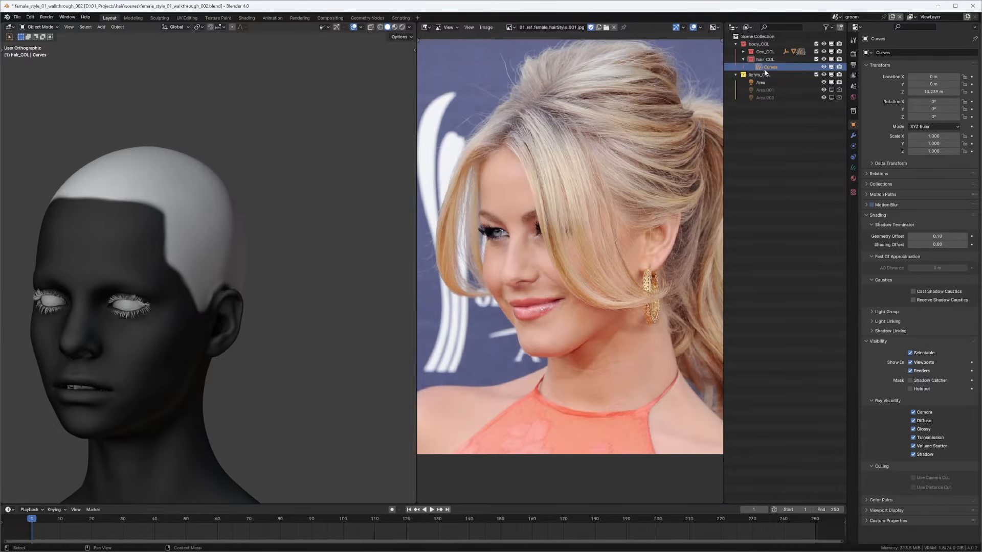
Step: Check the surface and UV map assigned to the new hair curves, and make UVMap the head's active UV map
left_click(853, 169)
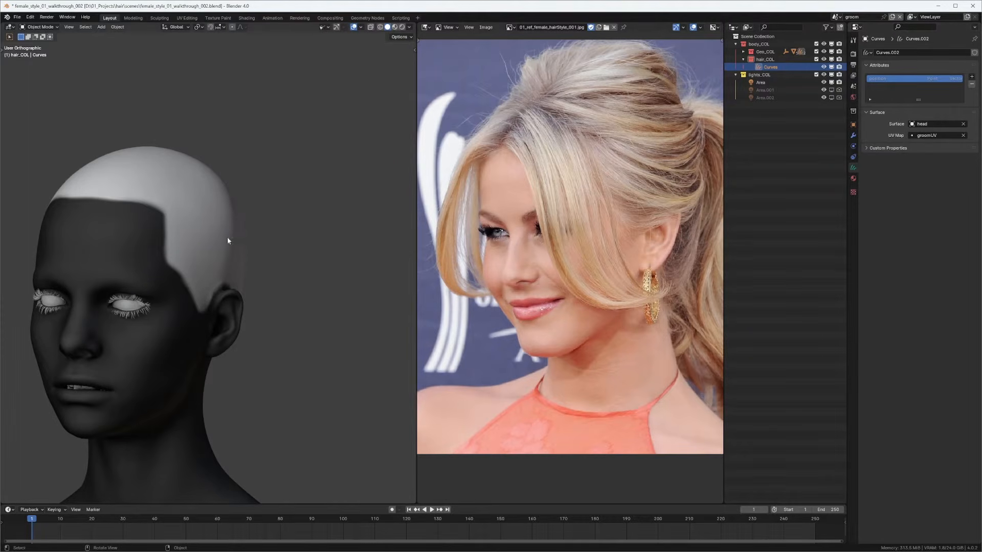
left_click(182, 237)
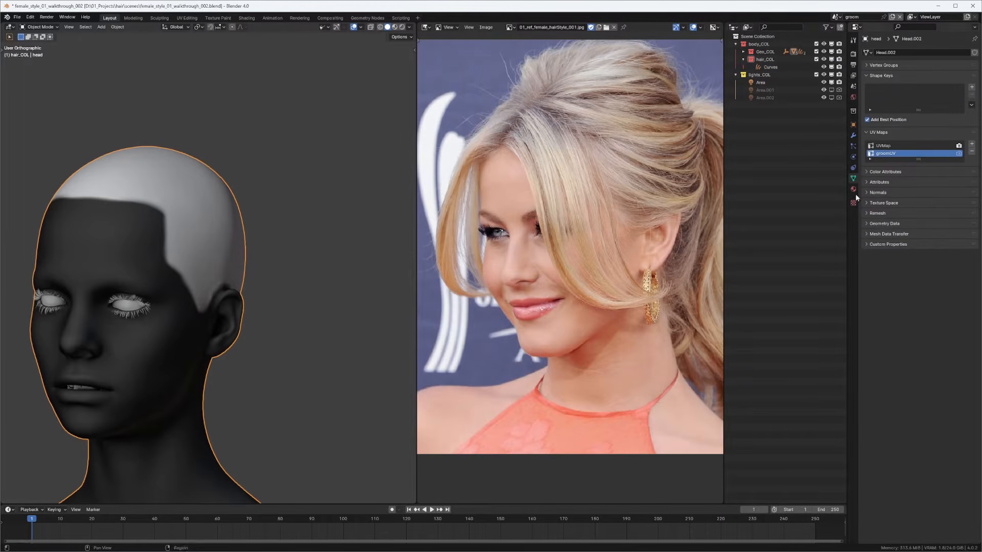
left_click(886, 149)
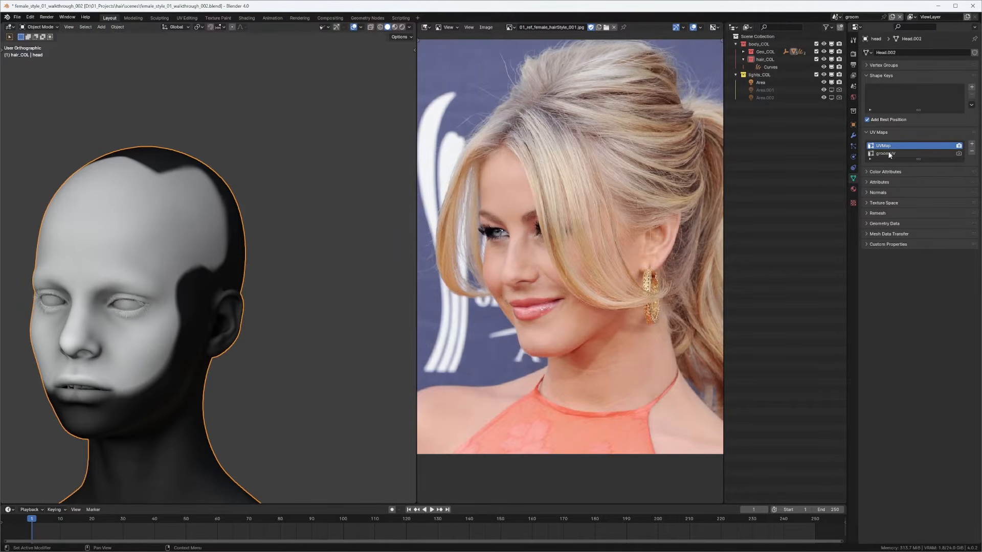
Step: Make groomUV the head's active UV map and rename the new hair curves object to bangs_CRV
left_click(884, 152)
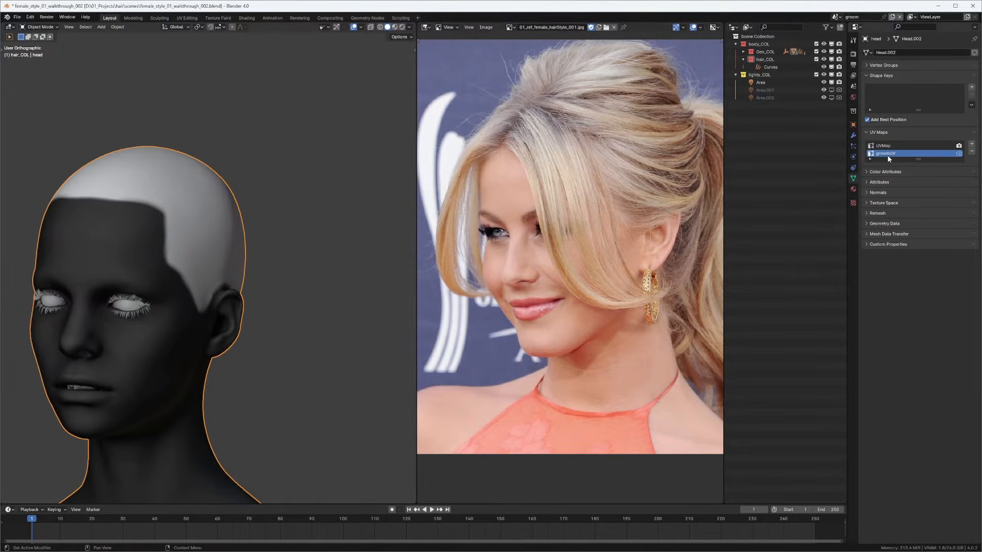
double_click(773, 67)
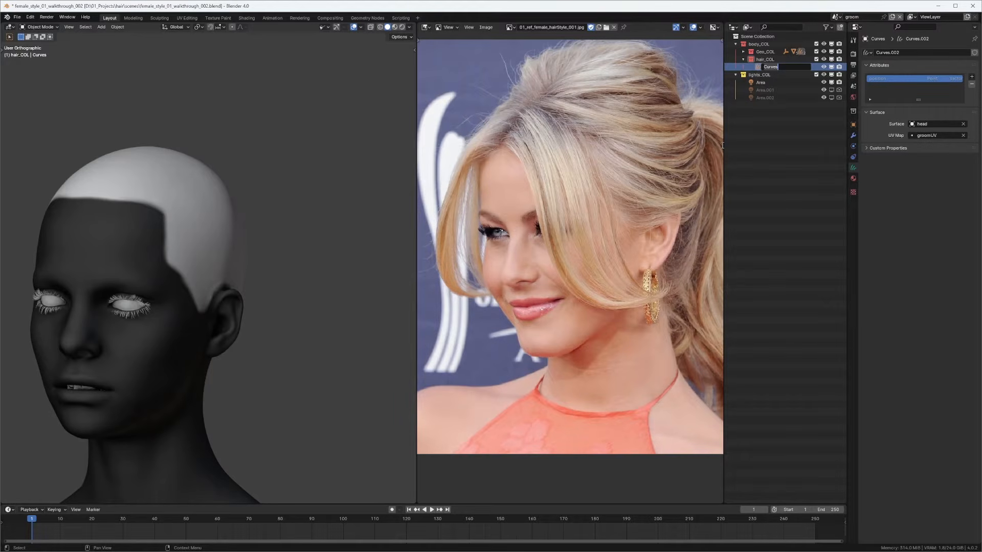
type("bands")
key("BackSpace")
key("BackSpace")
type("gs_CRV")
key("Return")
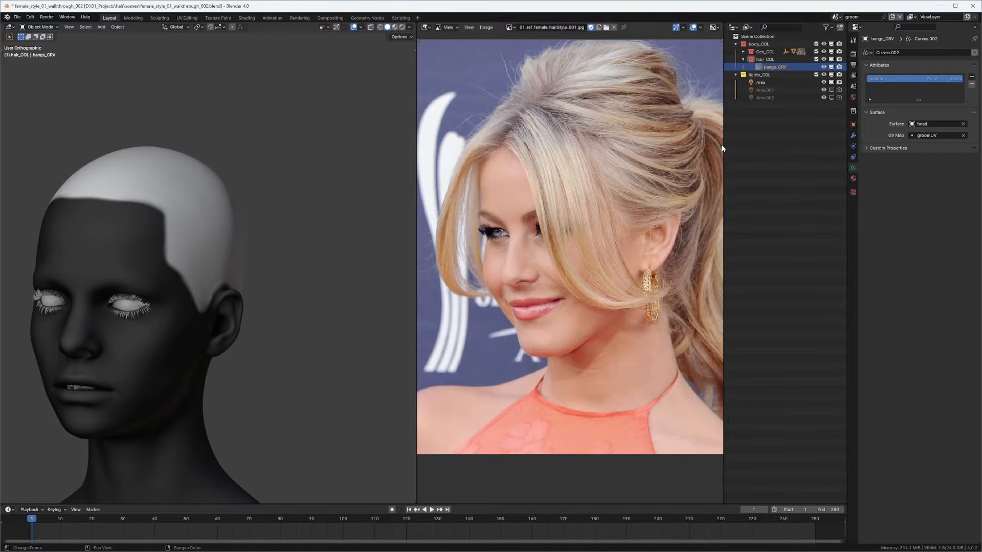
Step: Switch bangs_CRV to Sculpt Mode with the head viewed from the front
middle_click_drag(269, 196, 259, 223)
key("ctrl+Tab")
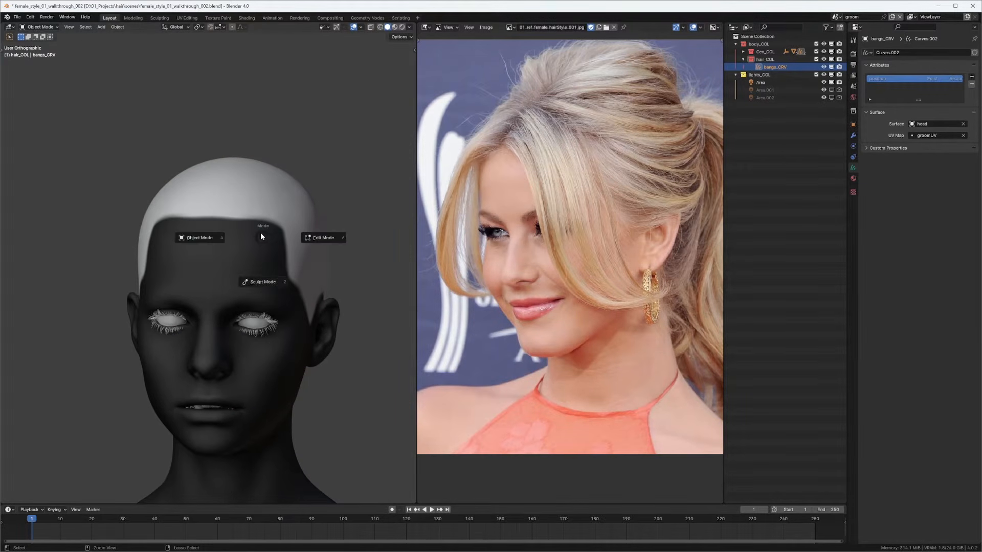
left_click(265, 285)
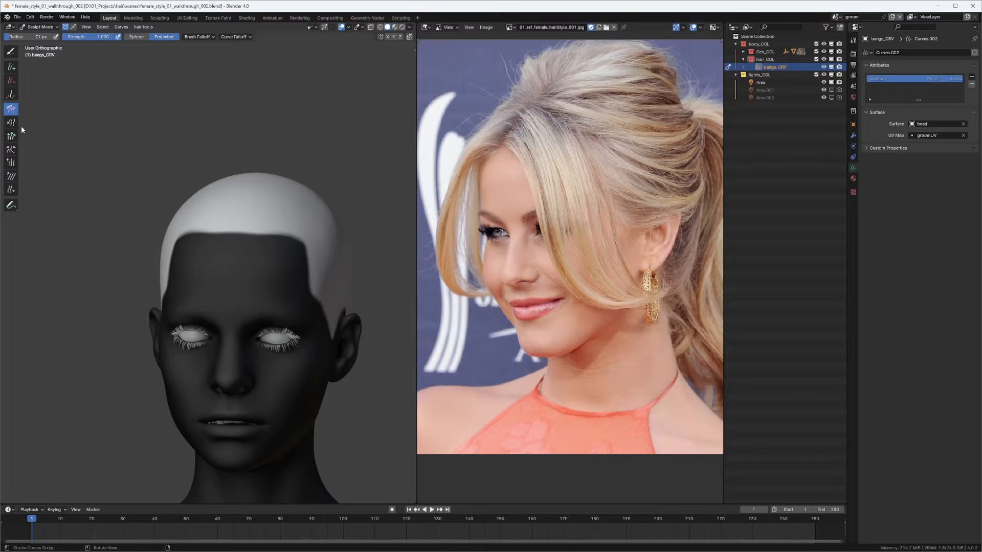
Step: Show the names of the curve sculpting brushes, check the Quick Favorites options for Comb and Delete, and hide the names again
left_click_drag(21, 125, 61, 124)
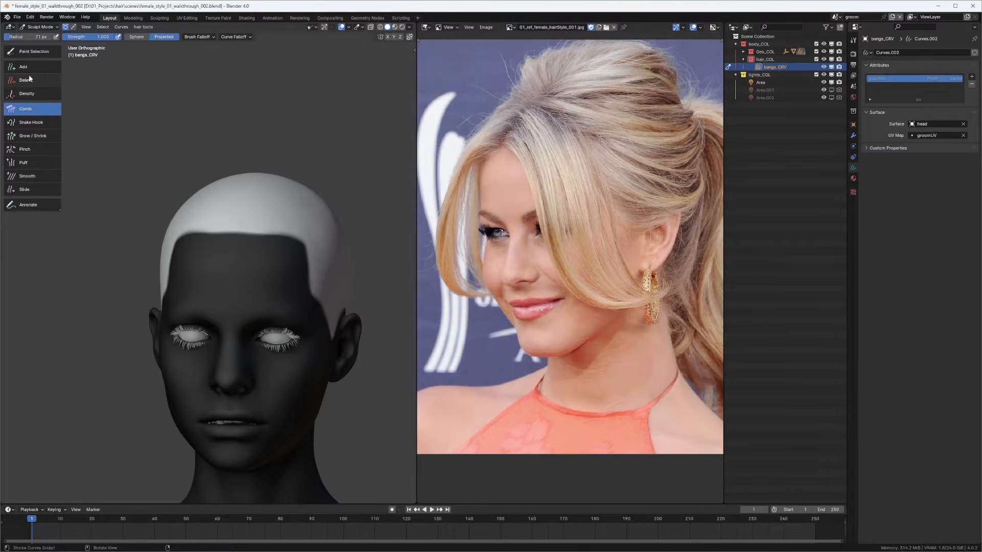
key("q")
right_click(22, 112)
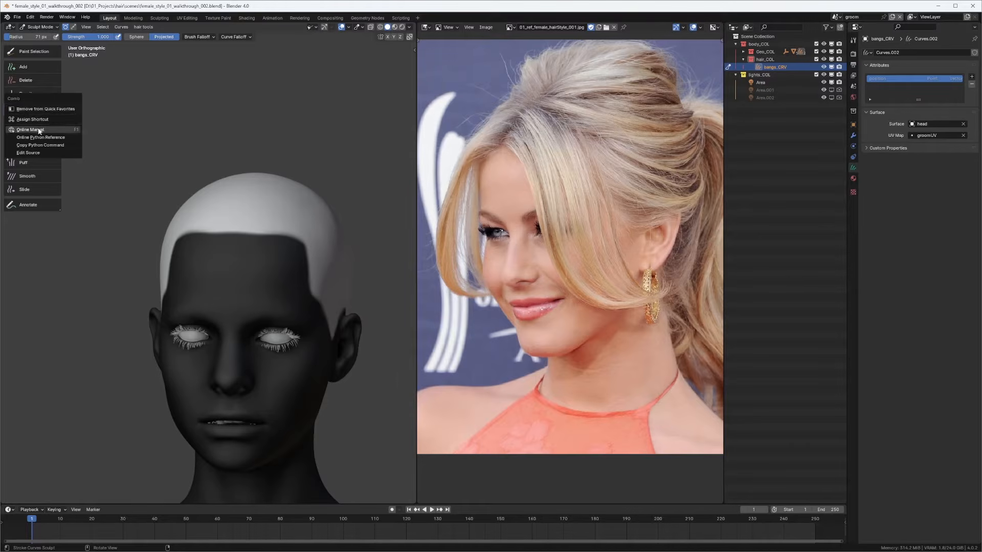
right_click(33, 80)
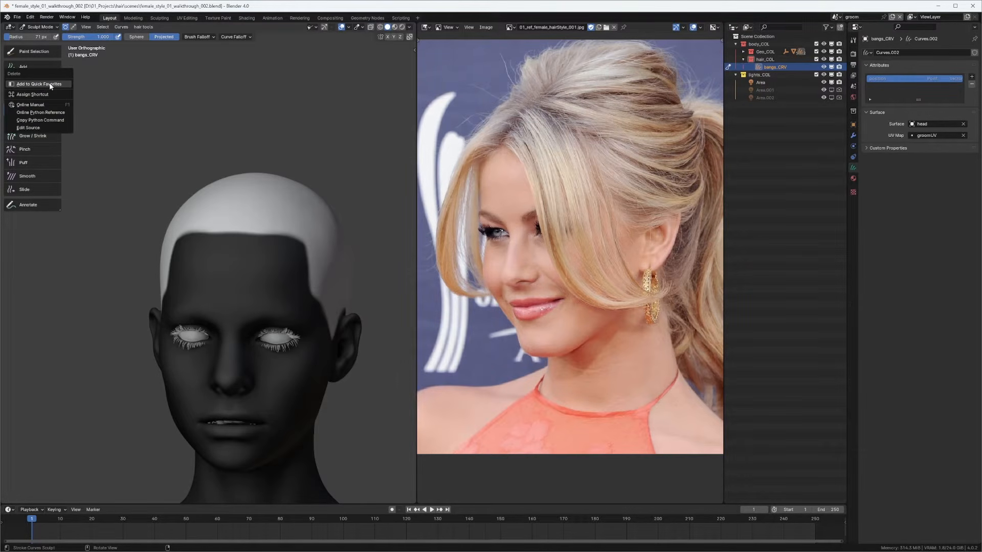
left_click(46, 85)
key("q")
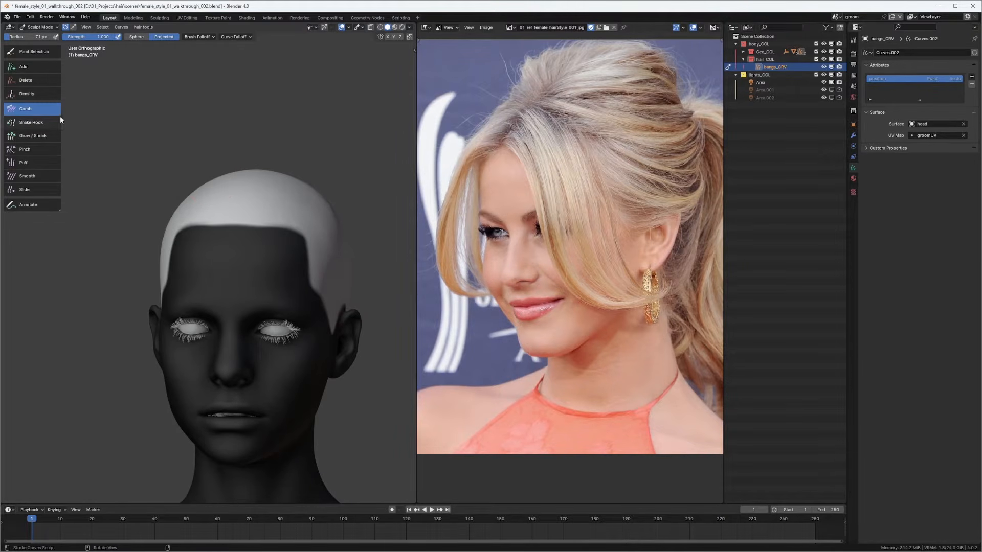
left_click_drag(61, 117, 20, 116)
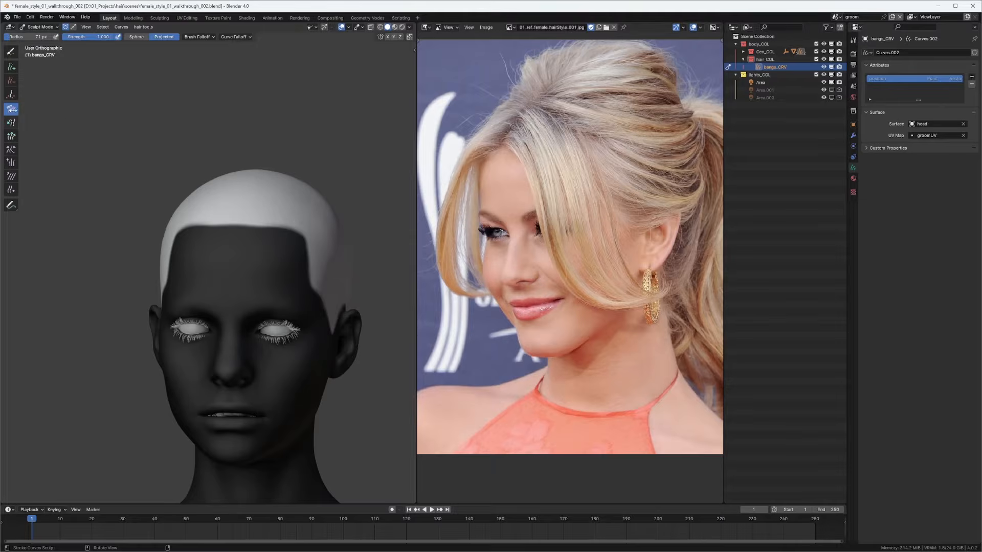
Step: Enlarge the 3D viewport and use the Add brush to place a mirrored pair of hair curves at the front hairline
mouse_move(109, 151)
middle_mouse_down()
mouse_move(238, 227)
mouse_move(253, 202)
mouse_move(254, 232)
middle_mouse_up()
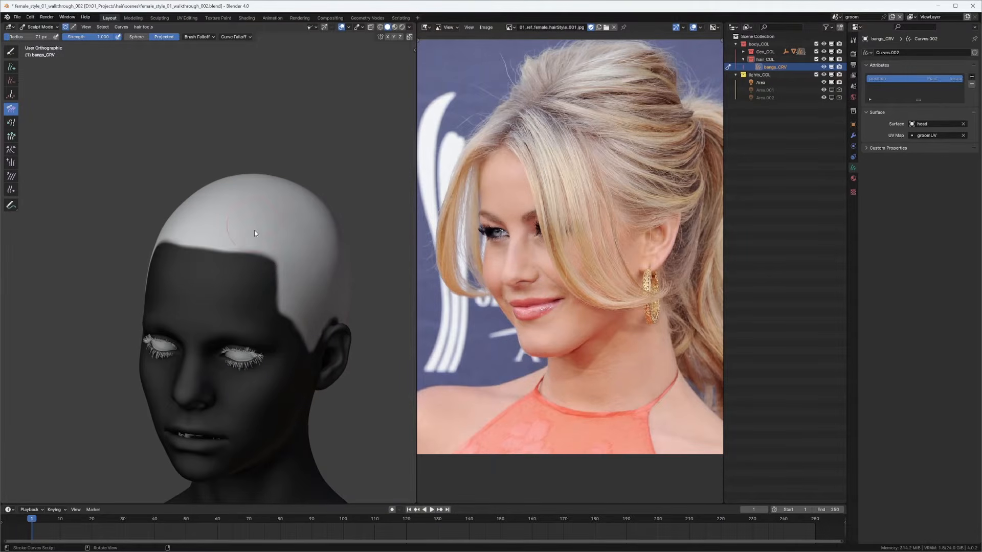
key("q")
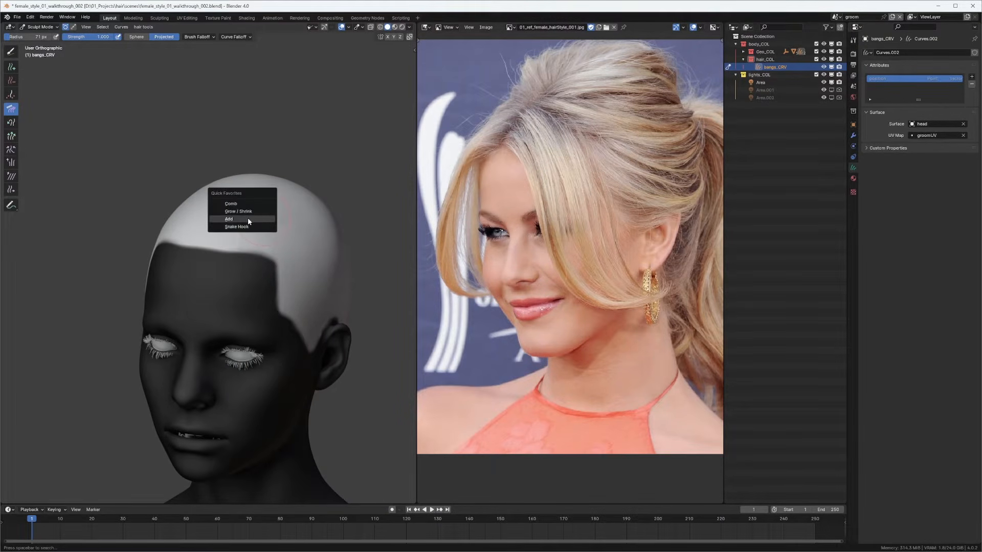
left_click(249, 219)
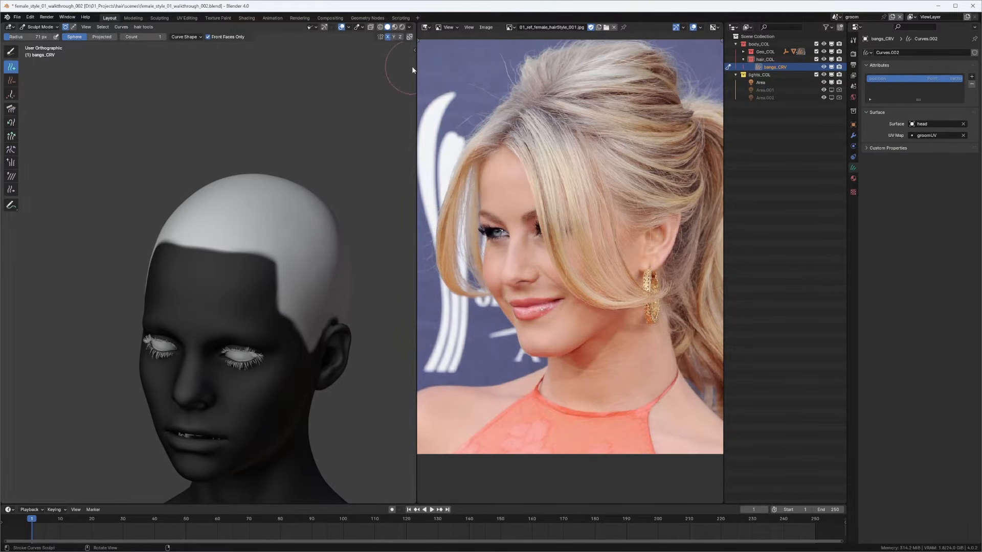
left_click_drag(416, 65, 494, 71)
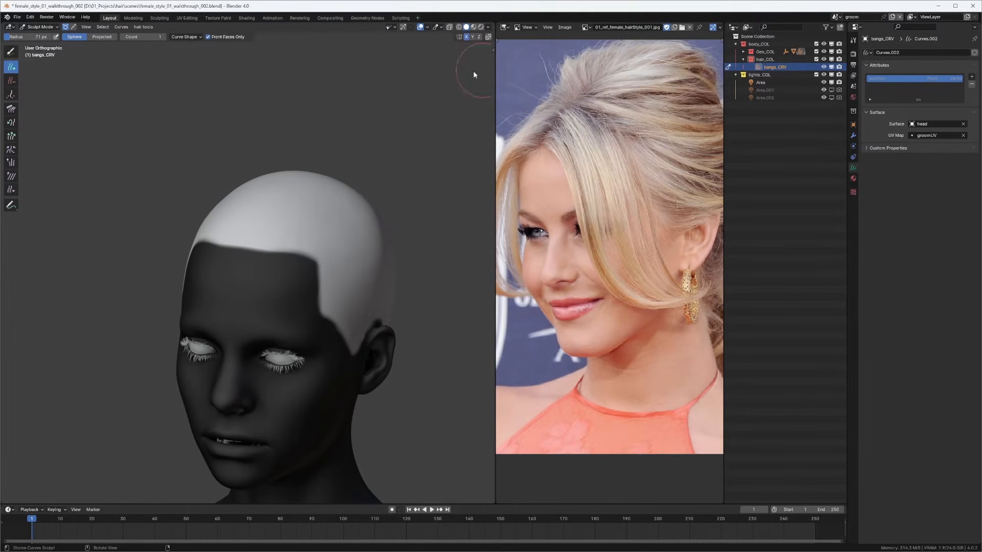
left_click(185, 38)
middle_click_drag(305, 204, 265, 164, "shift")
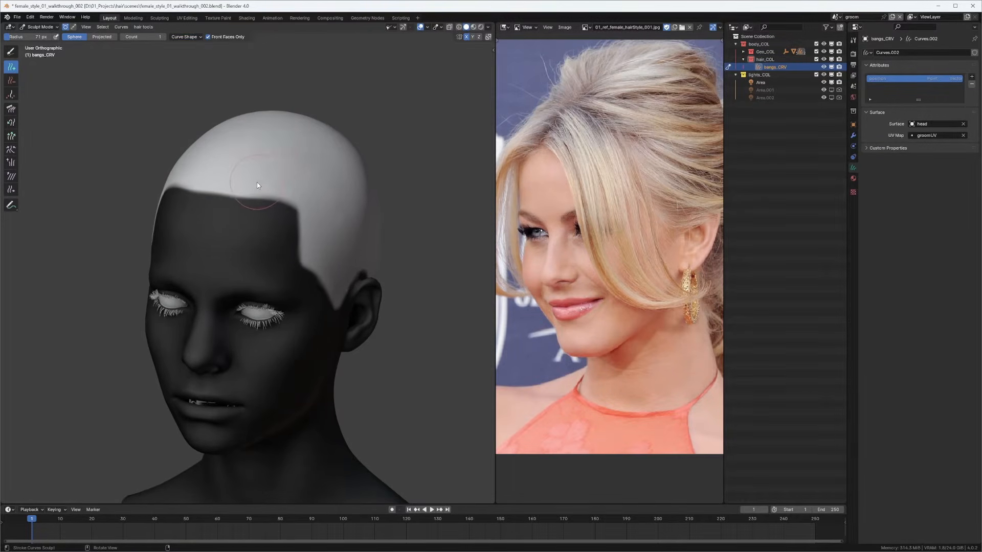
left_click(227, 182)
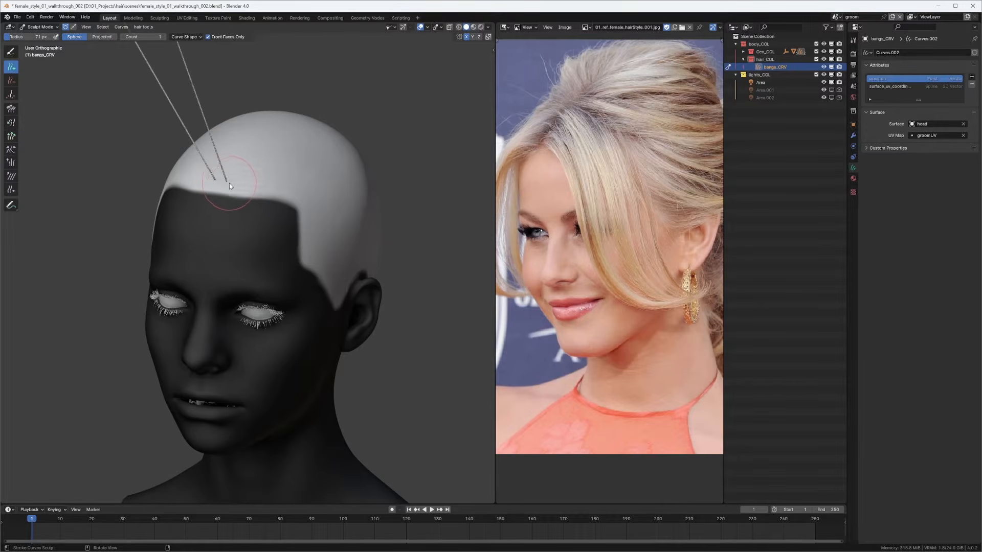
Step: Comb the two upright hair curves outward and down over the face from the front view, using an enlarged Comb brush
middle_click_drag(253, 180, 317, 164)
scroll(322, 173, "down", 3)
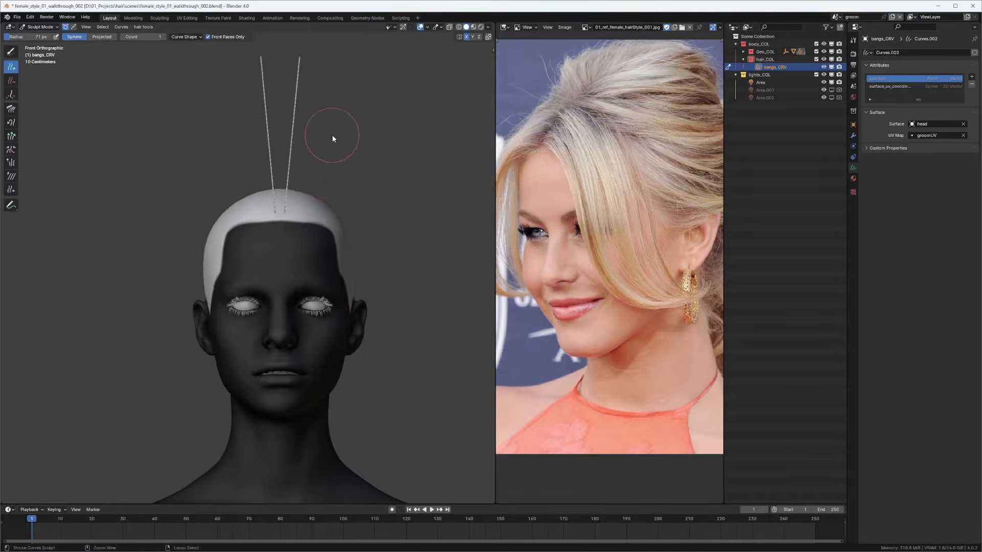
scroll(333, 171, "up", 2)
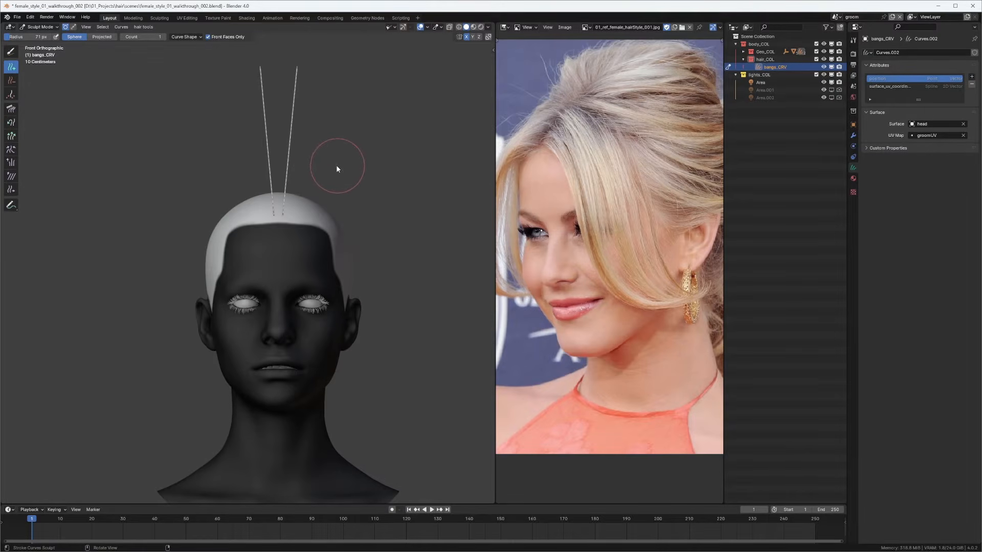
key("q")
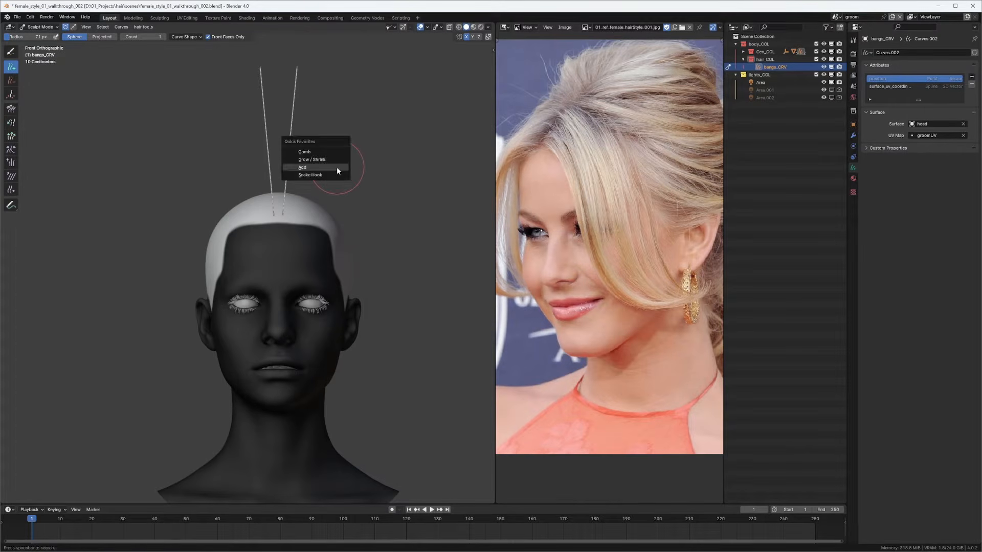
left_click(309, 153)
key("f")
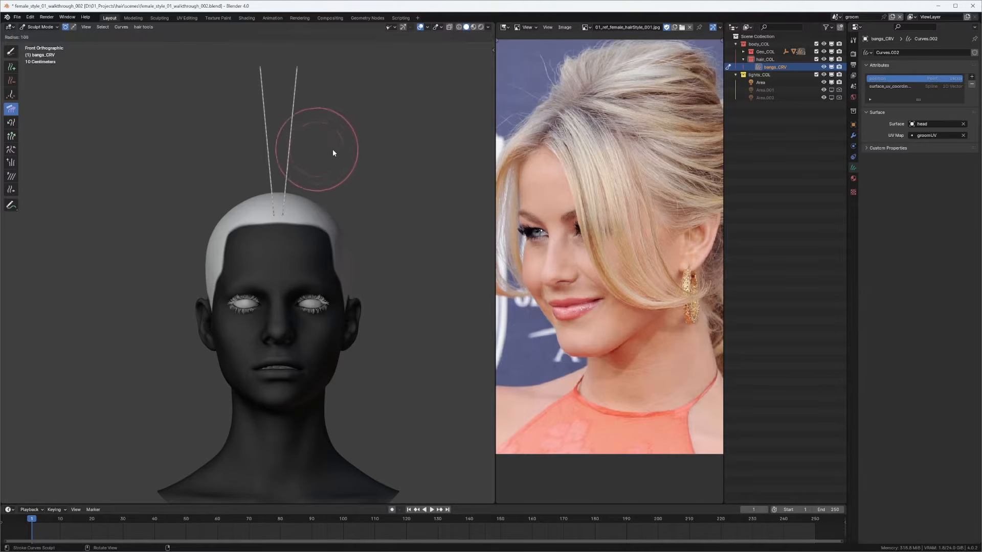
left_click(343, 149)
scroll(287, 156, "down", 2)
mouse_move(285, 158)
left_mouse_down()
mouse_move(266, 144)
mouse_move(266, 155)
mouse_move(284, 129)
mouse_move(356, 124)
mouse_move(357, 164)
mouse_move(320, 186)
mouse_move(343, 226)
mouse_move(356, 221)
mouse_move(309, 156)
mouse_move(368, 210)
mouse_move(338, 213)
mouse_move(383, 230)
mouse_move(410, 324)
mouse_move(297, 183)
left_mouse_up()
mouse_move(275, 199)
left_mouse_down()
mouse_move(289, 184)
mouse_move(368, 232)
mouse_move(278, 184)
mouse_move(336, 236)
mouse_move(348, 179)
mouse_move(383, 252)
left_mouse_up()
Step: Comb the bangs curves from side and three-quarter views so they arch off the hairline and fall beside the face
mouse_move(390, 241)
middle_mouse_down()
mouse_move(320, 269)
mouse_move(387, 250)
mouse_move(235, 204)
middle_mouse_up()
mouse_move(166, 262)
left_mouse_down()
mouse_move(177, 304)
mouse_move(193, 234)
mouse_move(189, 327)
mouse_move(185, 259)
left_mouse_up()
middle_click_drag(185, 258, 401, 263)
scroll(388, 202, "up", 5)
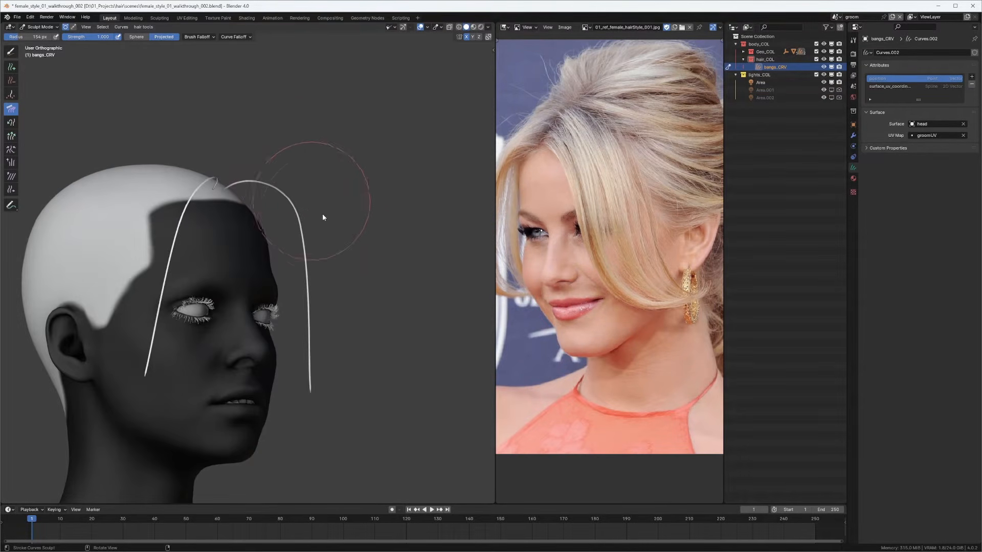
mouse_move(237, 162)
left_mouse_down()
mouse_move(303, 237)
mouse_move(287, 266)
mouse_move(311, 224)
mouse_move(282, 299)
mouse_move(280, 362)
mouse_move(305, 424)
mouse_move(308, 396)
left_mouse_up()
mouse_move(292, 214)
left_mouse_down()
mouse_move(300, 392)
mouse_move(285, 279)
left_mouse_up()
mouse_move(285, 278)
middle_mouse_down()
mouse_move(219, 288)
mouse_move(234, 227)
mouse_move(266, 207)
mouse_move(241, 214)
middle_mouse_up()
mouse_move(242, 213)
left_mouse_down()
mouse_move(253, 234)
mouse_move(263, 178)
left_mouse_up()
Step: Set the Comb brush radius to 131 px and refine the bangs' arch above the forehead from a rear side view
mouse_move(263, 178)
middle_mouse_down()
mouse_move(258, 145)
mouse_move(246, 137)
middle_mouse_up()
key("f")
left_click(237, 150)
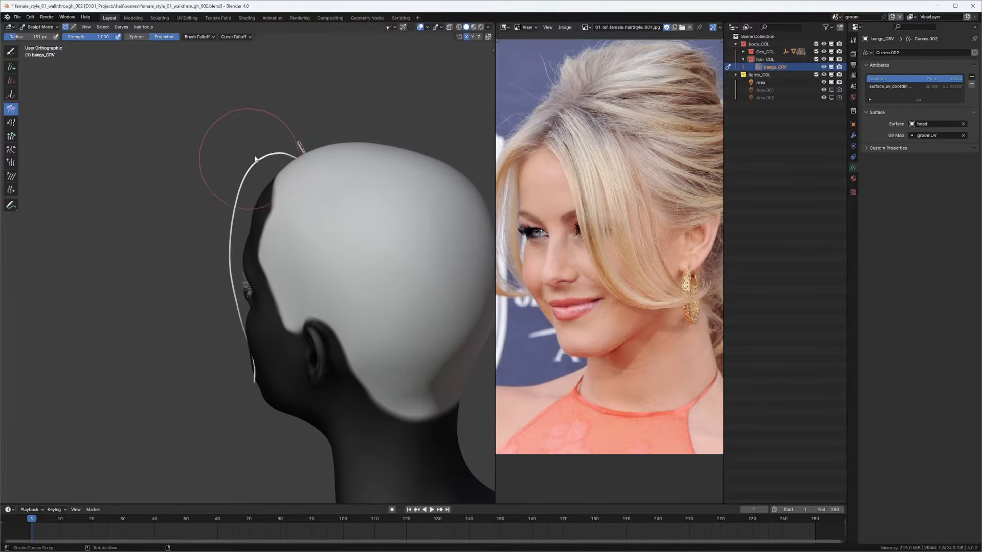
left_click_drag(255, 159, 240, 178)
Step: Enlarge the Comb brush radius to 193 px and smooth the bangs into a continuous arc from the forehead down past the cheeks
middle_click_drag(250, 186, 269, 153)
key("f")
left_click(205, 164)
mouse_move(265, 130)
left_mouse_down()
mouse_move(218, 216)
mouse_move(255, 149)
mouse_move(218, 291)
left_mouse_up()
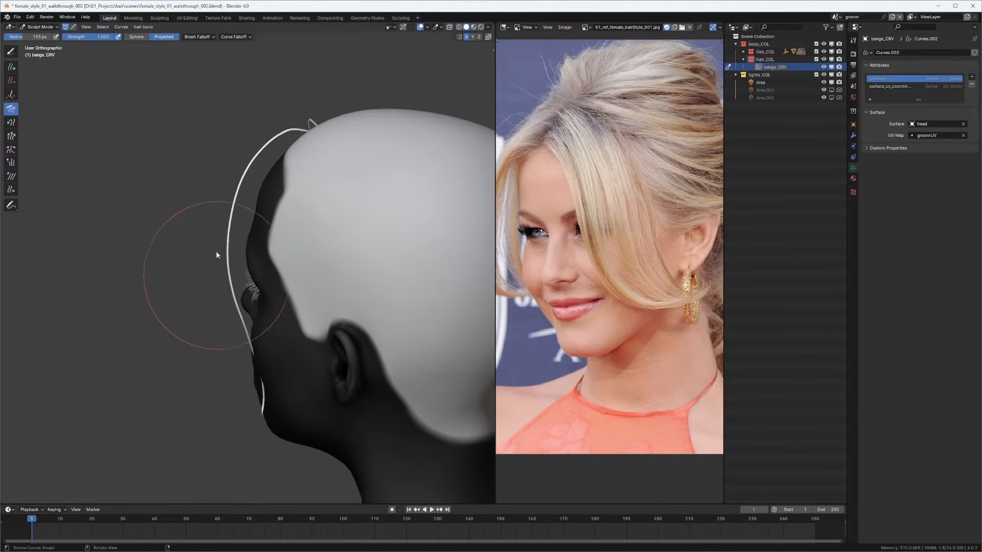
left_click_drag(217, 254, 235, 342)
left_click_drag(259, 131, 221, 286)
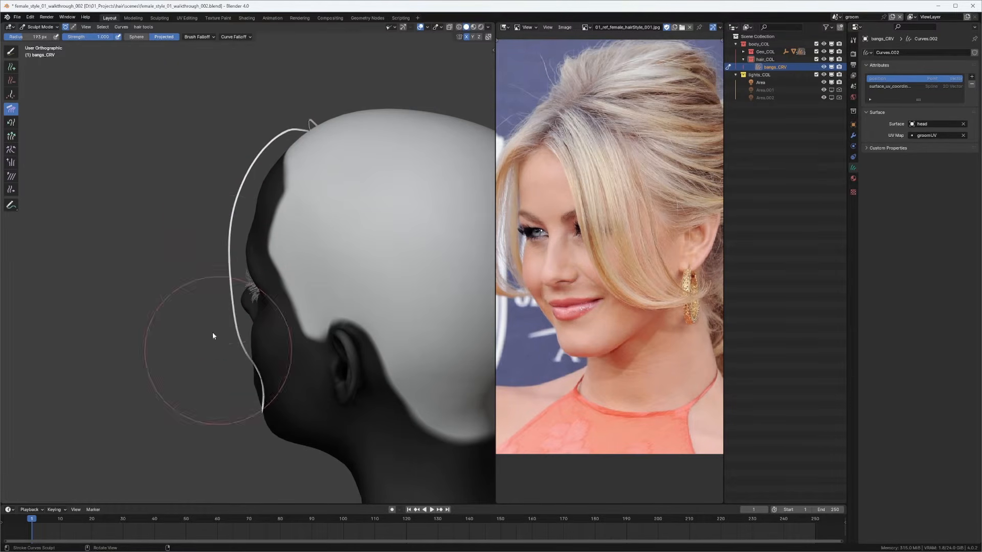
middle_click_drag(214, 335, 327, 194)
left_click_drag(316, 353, 358, 333)
middle_click_drag(425, 286, 355, 199)
Step: Pull the lower ends of the bangs back along the jaw toward the neck with the Snake Hook brush
key("q")
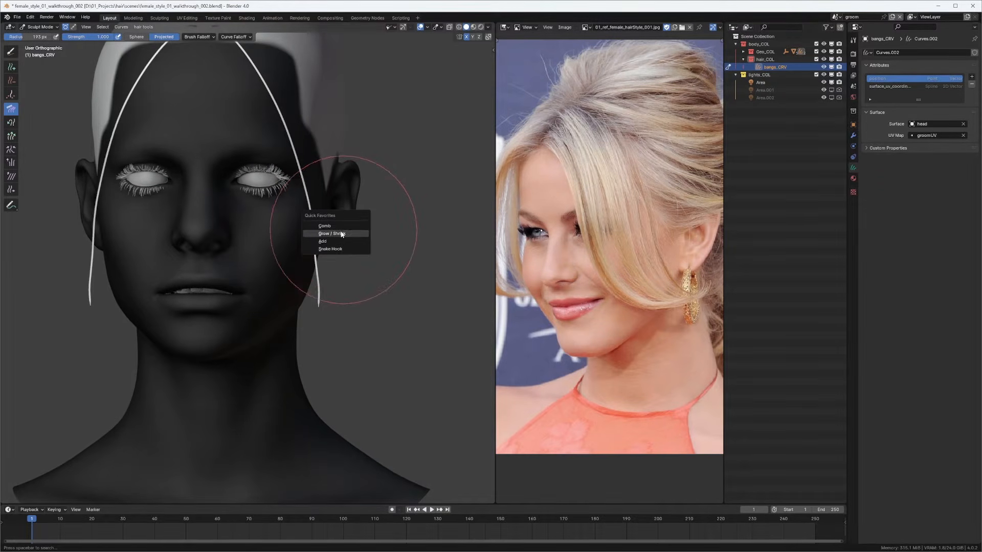
left_click(338, 234)
middle_click_drag(336, 232, 307, 292)
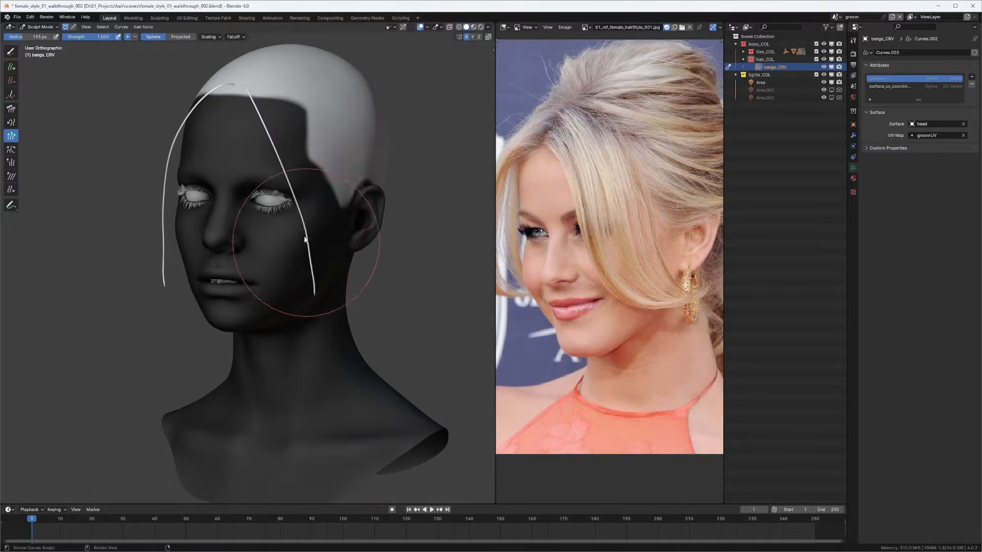
mouse_move(308, 193)
middle_mouse_down()
mouse_move(286, 209)
mouse_move(318, 223)
middle_mouse_up()
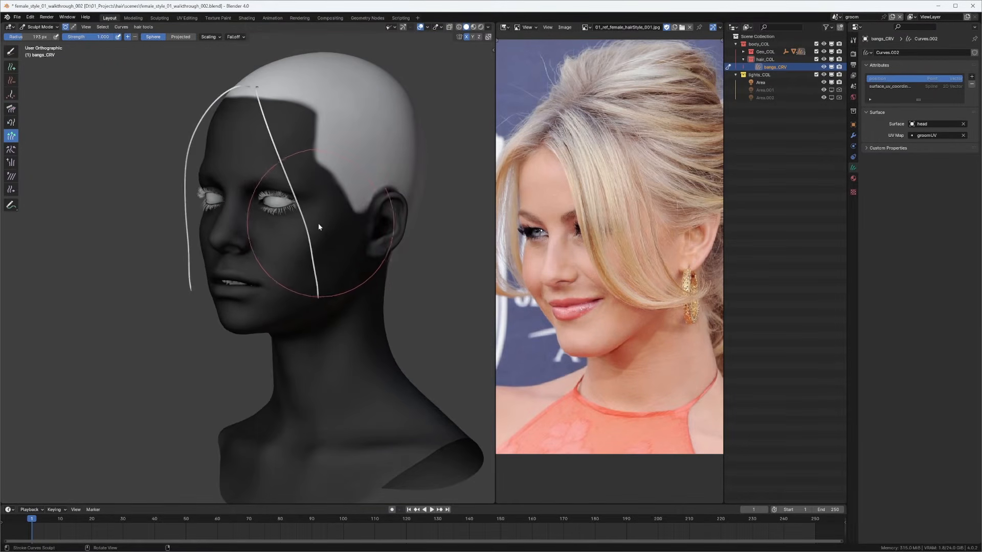
key("q")
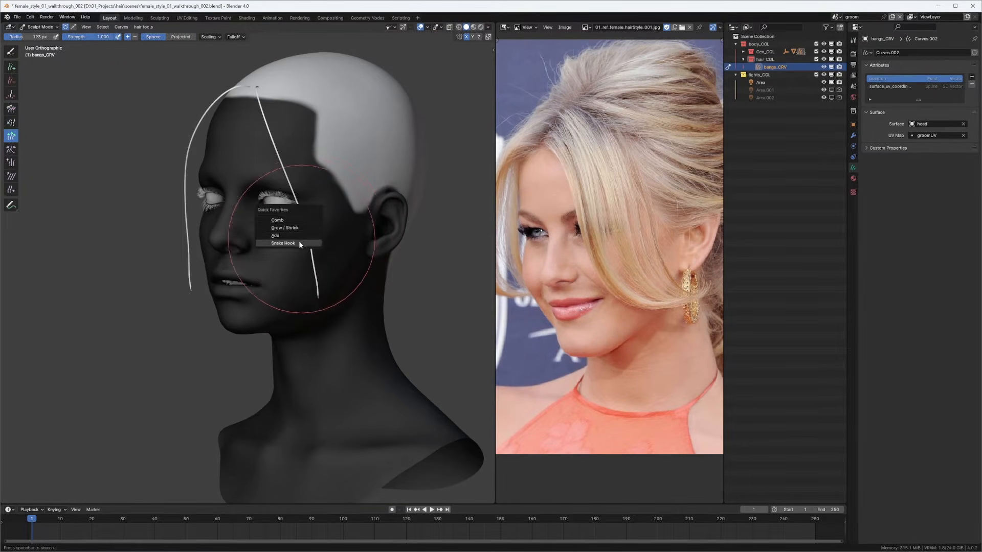
left_click(299, 243)
mouse_move(300, 252)
middle_mouse_down()
mouse_move(286, 210)
mouse_move(280, 245)
middle_mouse_up()
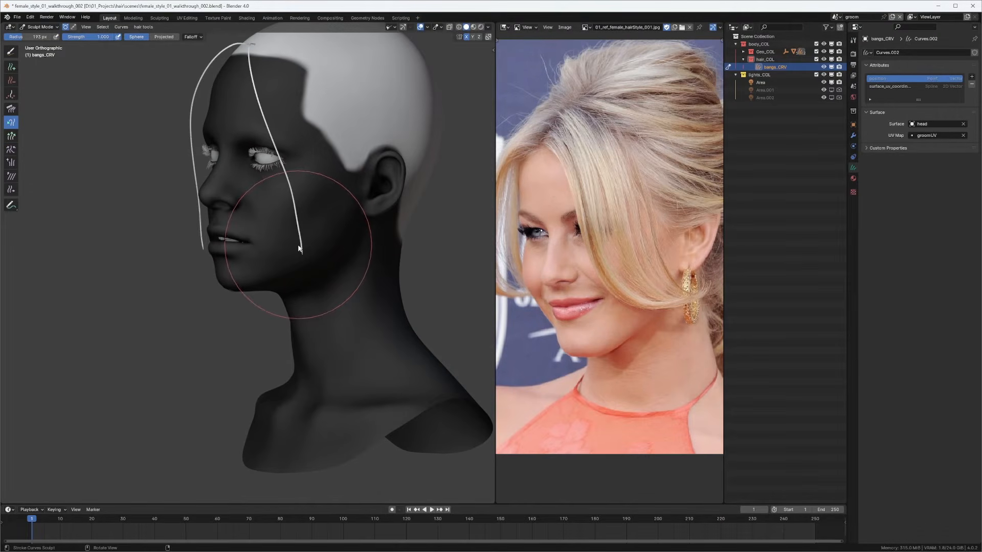
mouse_move(300, 248)
left_mouse_down()
mouse_move(319, 273)
mouse_move(326, 251)
mouse_move(328, 267)
mouse_move(374, 261)
left_mouse_up()
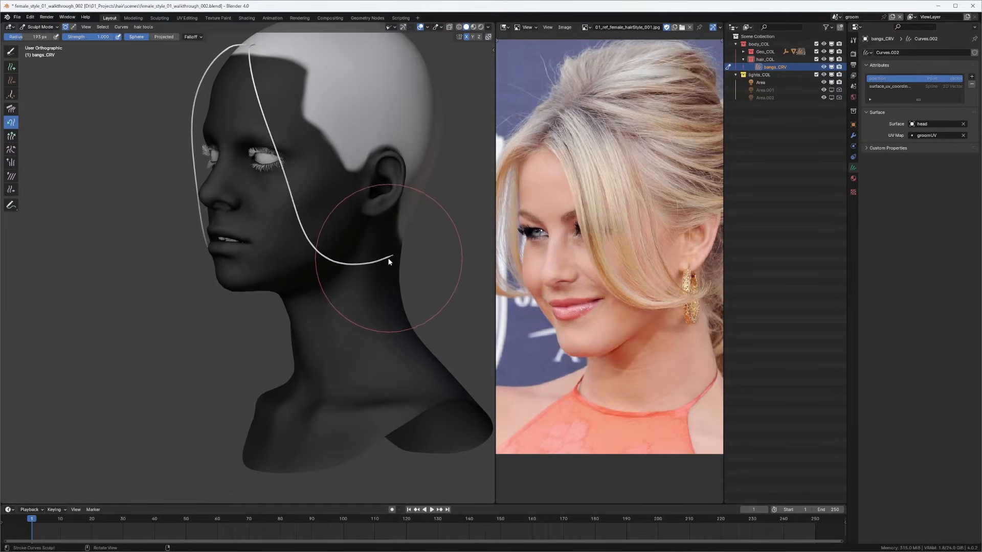
Step: Adjust the length of the bangs' swept-back ends with the Grow / Shrink brush
mouse_move(390, 259)
middle_mouse_down()
mouse_move(353, 250)
mouse_move(379, 246)
middle_mouse_up()
key("q")
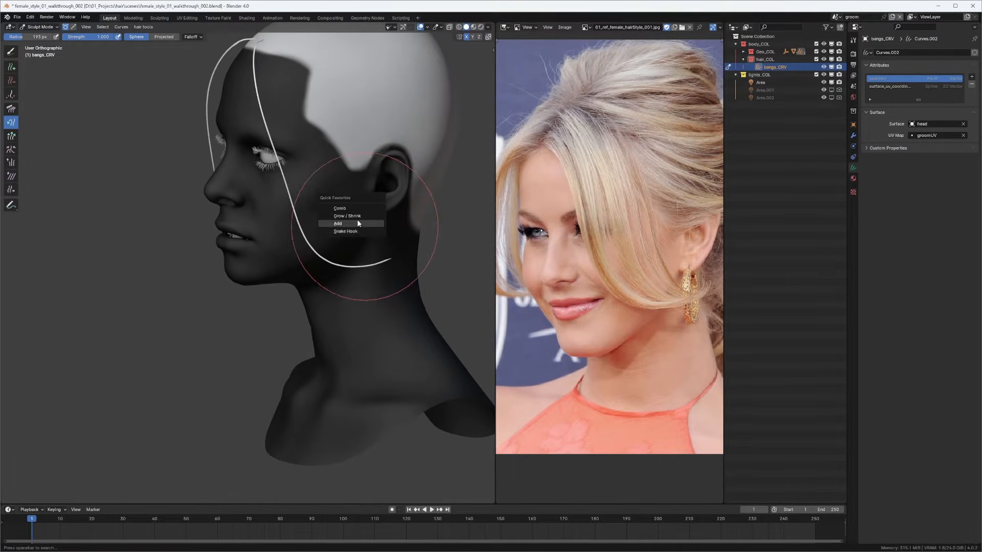
left_click(358, 222)
mouse_move(366, 224)
left_mouse_down()
mouse_move(368, 259)
mouse_move(359, 252)
left_mouse_up()
mouse_move(370, 249)
middle_mouse_down()
mouse_move(420, 254)
mouse_move(387, 239)
middle_mouse_up()
left_click_drag(386, 240, 374, 229, "ctrl")
middle_click_drag(375, 232, 283, 198)
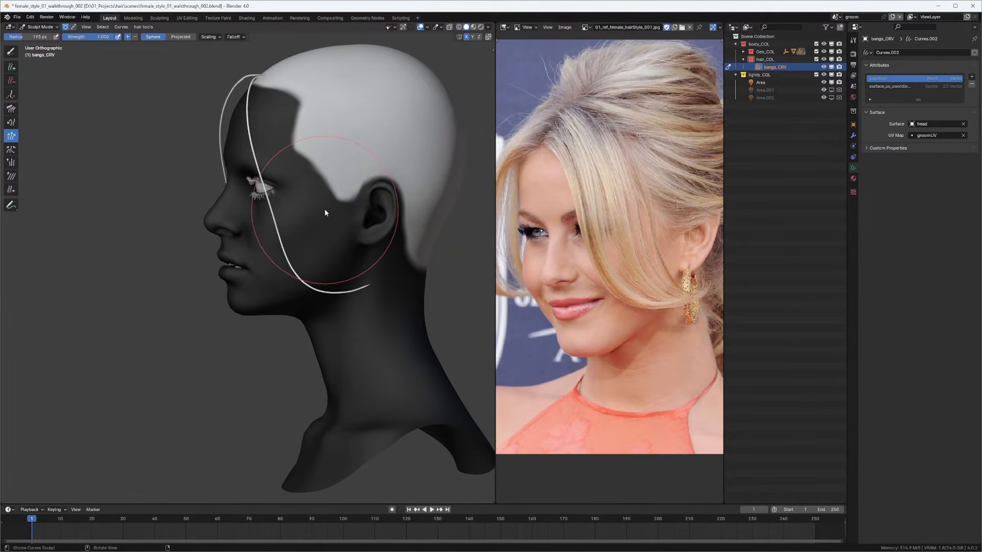
Step: Switch to the Comb brush and push the bangs' arch slightly outward over the brow from a rear side view, following the reference photo
key("q")
left_click(292, 202)
middle_click_drag(294, 203, 238, 183)
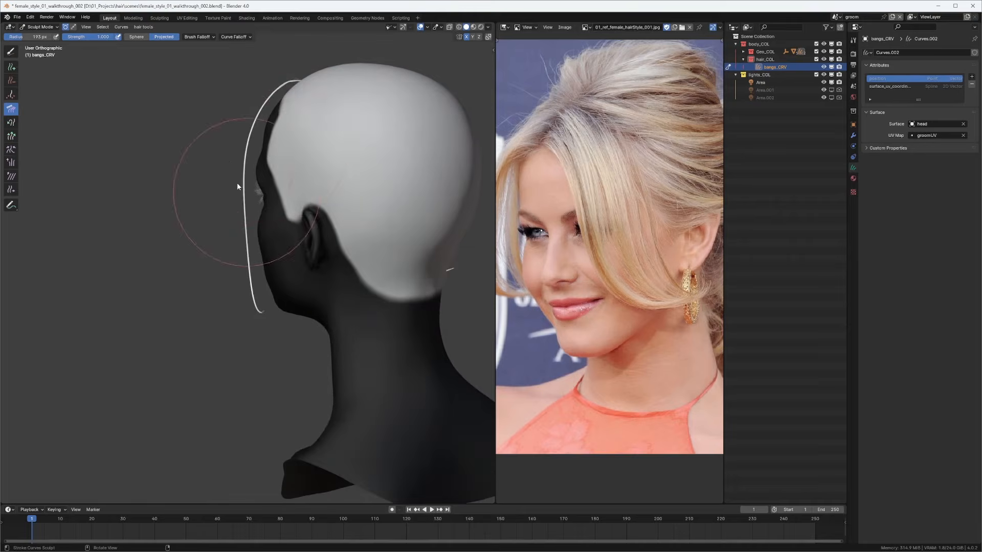
middle_click_drag(556, 150, 607, 131)
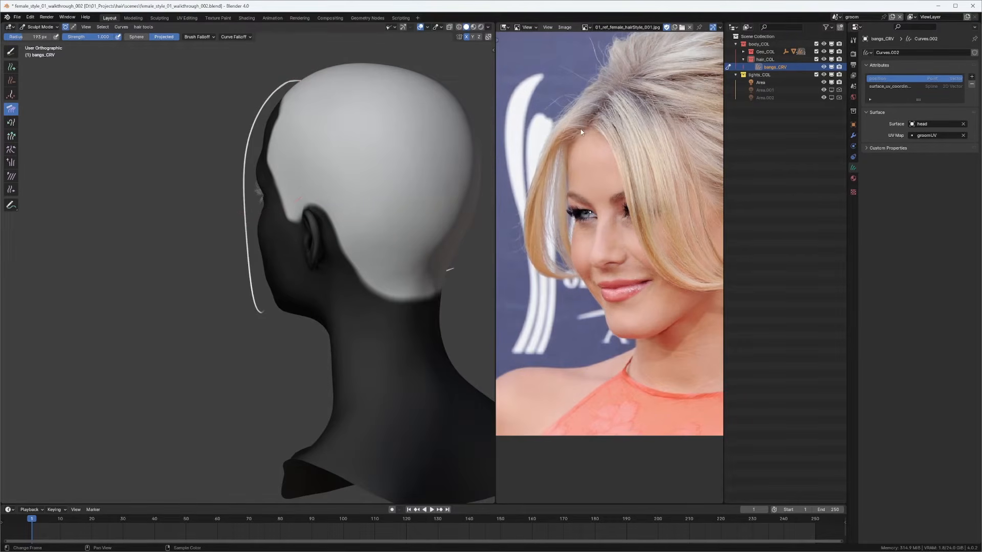
scroll(628, 190, "down", 2)
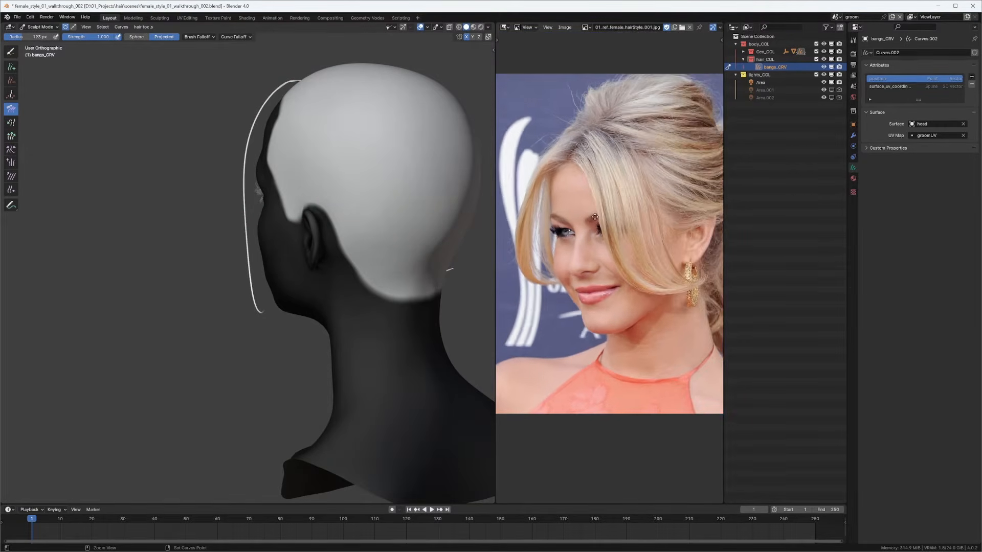
middle_click_drag(266, 159, 261, 128)
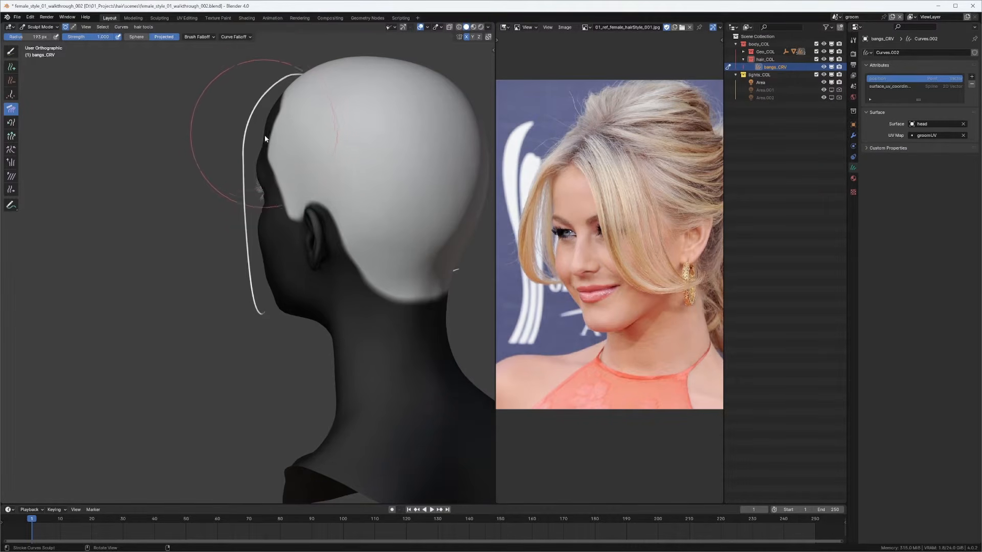
left_click_drag(267, 165, 258, 168)
Step: Set the Comb brush radius to 160 px, draw the bangs in toward the cheeks, and sweep their lower ends outward and back toward the neck
key("f")
left_click(213, 230)
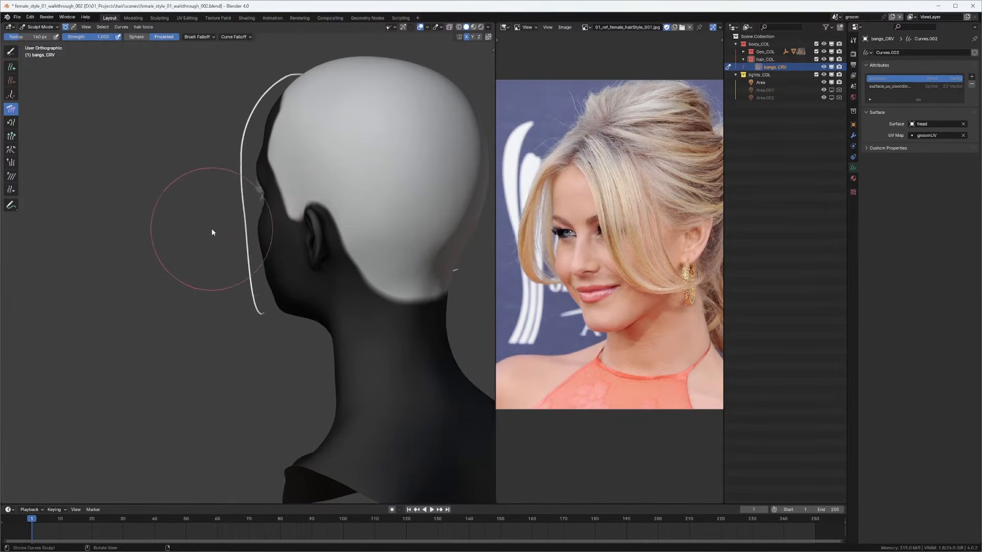
left_click_drag(224, 234, 239, 239)
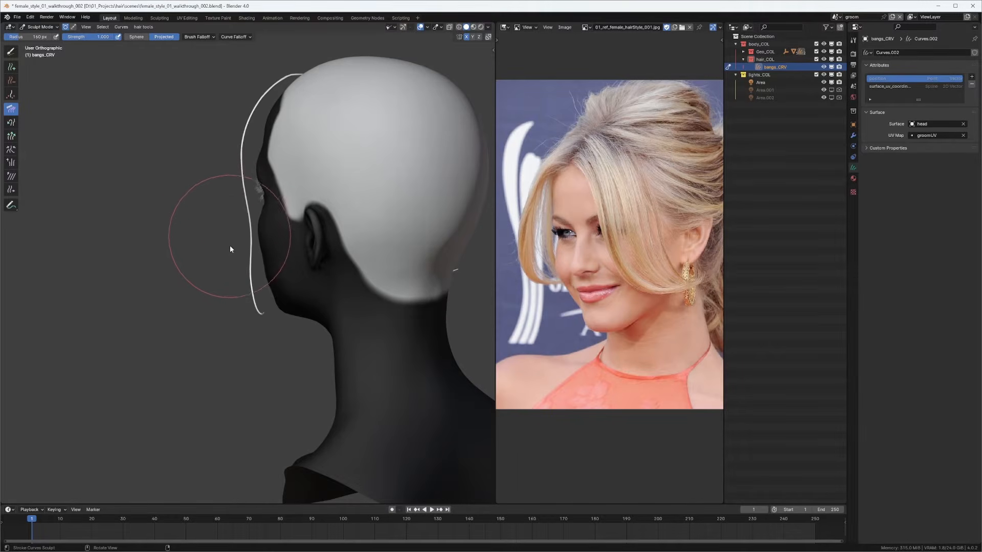
middle_click_drag(229, 245, 271, 266)
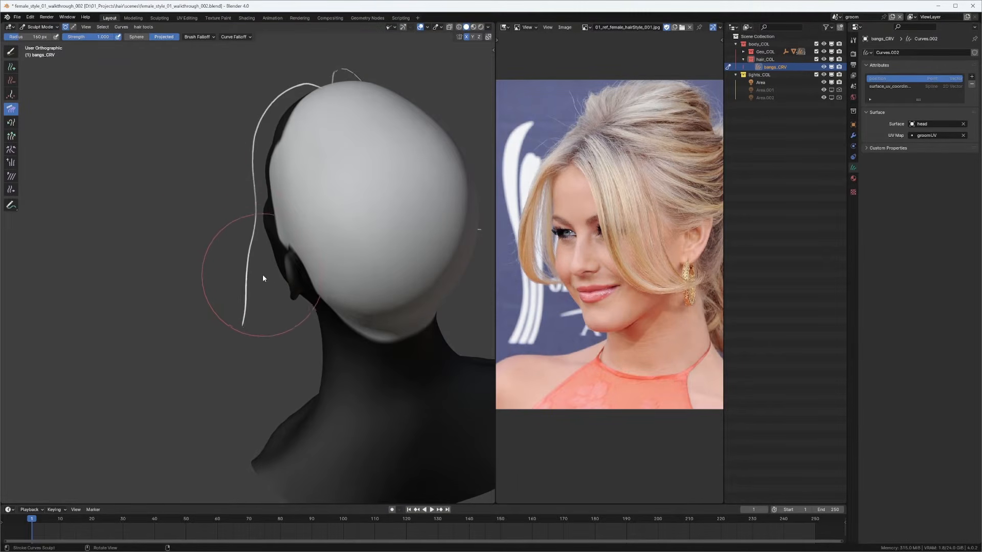
mouse_move(197, 291)
left_mouse_down()
mouse_move(252, 339)
mouse_move(271, 340)
mouse_move(263, 356)
left_mouse_up()
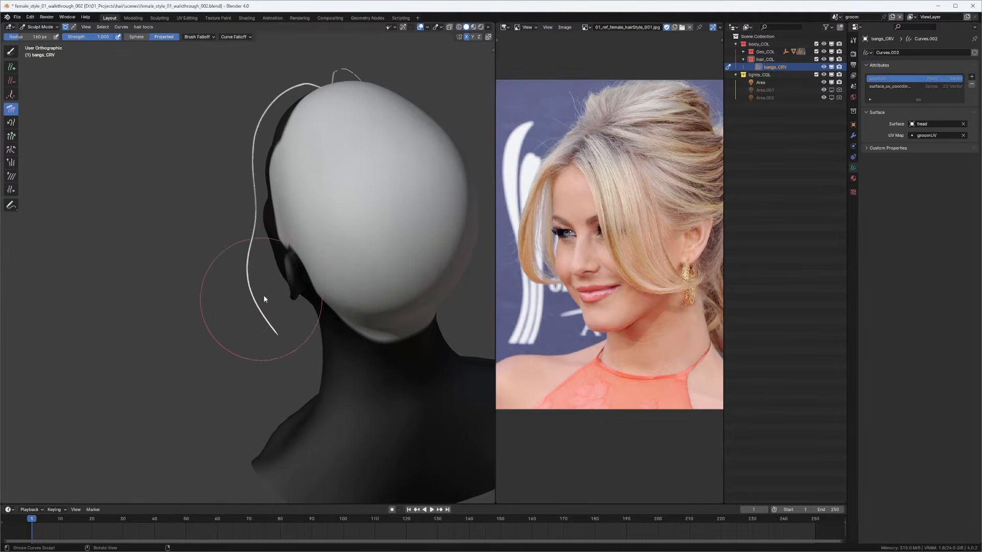
mouse_move(264, 299)
middle_mouse_down()
mouse_move(387, 207)
mouse_move(313, 260)
middle_mouse_up()
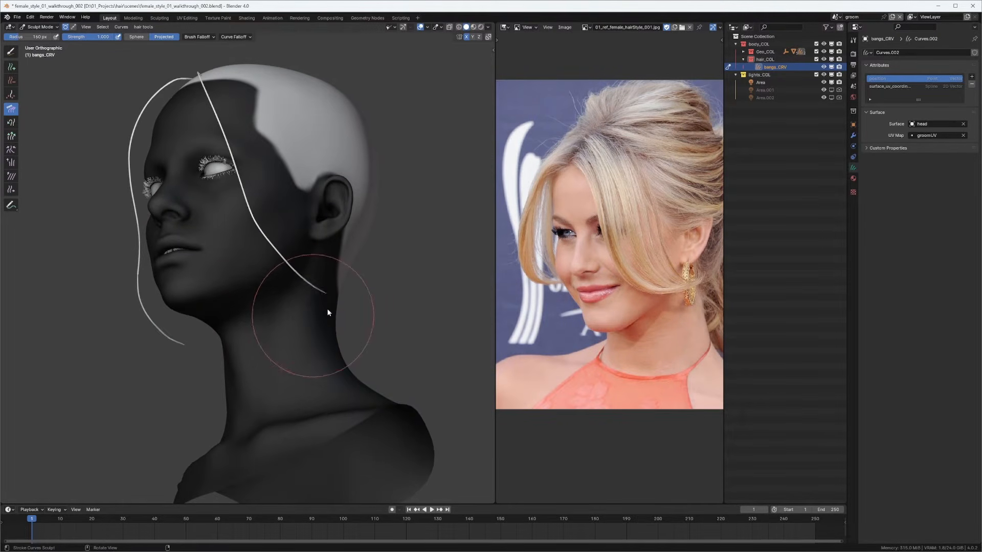
mouse_move(328, 313)
left_mouse_down()
mouse_move(339, 295)
mouse_move(308, 290)
mouse_move(325, 310)
left_mouse_up()
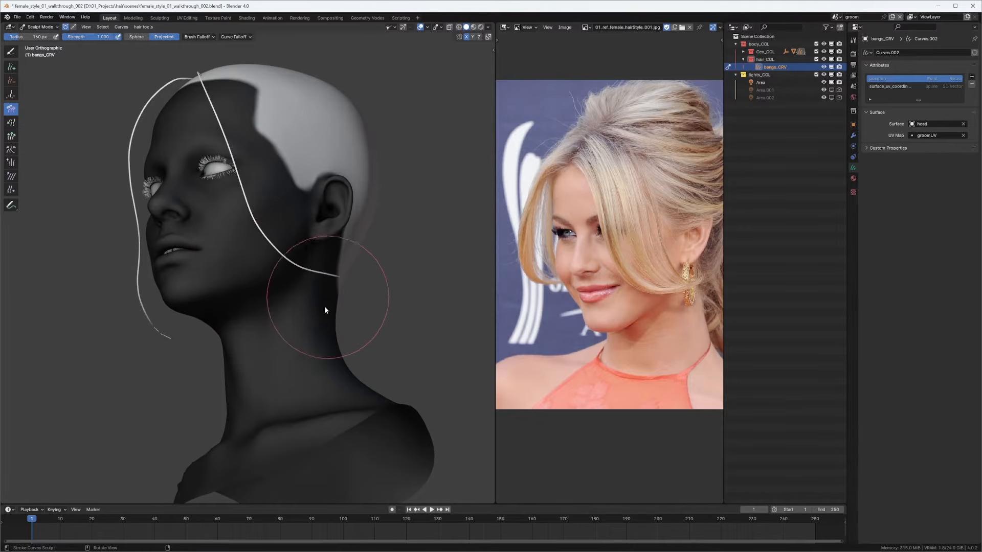
Step: Set the Comb brush to the Sphere falloff shape and curve the bangs' lower ends upward beside the jaw
mouse_move(351, 259)
middle_mouse_down()
mouse_move(366, 289)
mouse_move(349, 262)
mouse_move(335, 269)
middle_mouse_up()
middle_click_drag(301, 206, 314, 128, "ctrl")
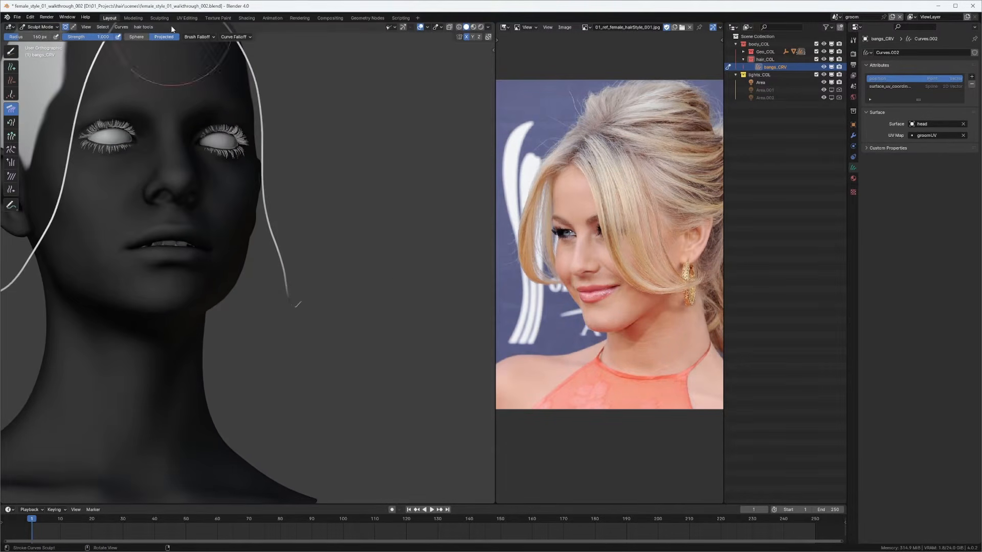
middle_click_drag(262, 199, 271, 190)
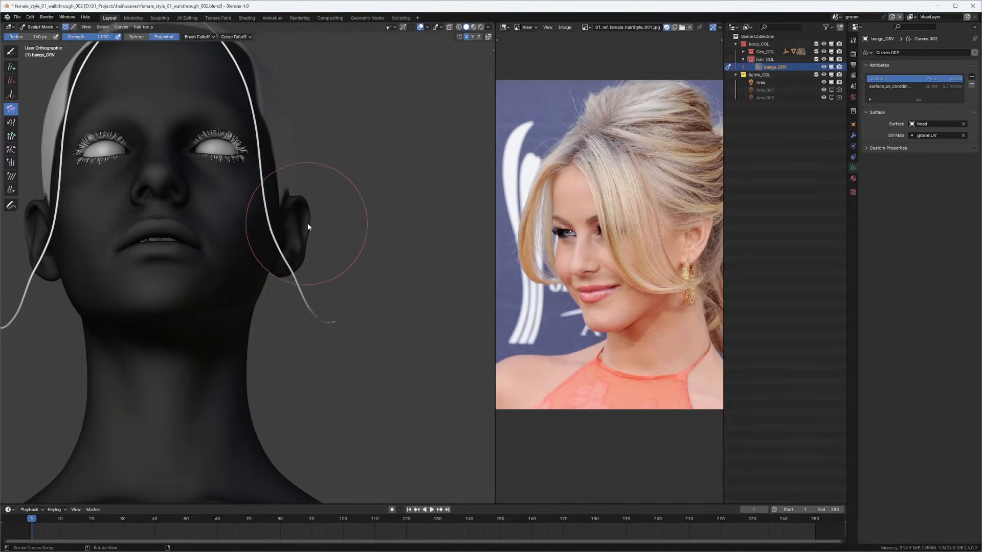
mouse_move(302, 198)
middle_mouse_down("alt")
mouse_move(280, 260)
mouse_move(263, 194)
mouse_move(298, 223)
middle_mouse_up("alt")
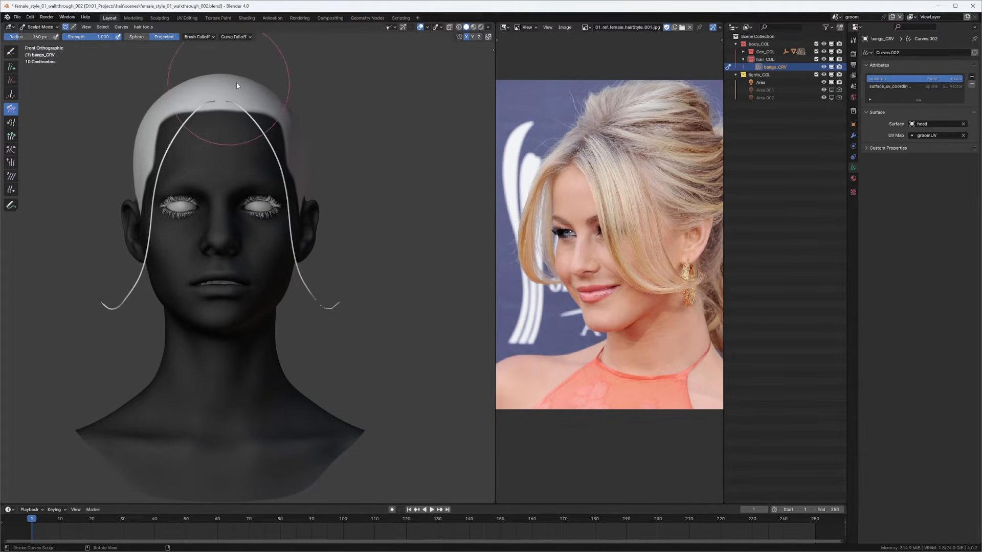
left_click(135, 37)
middle_click_drag(290, 265, 314, 262)
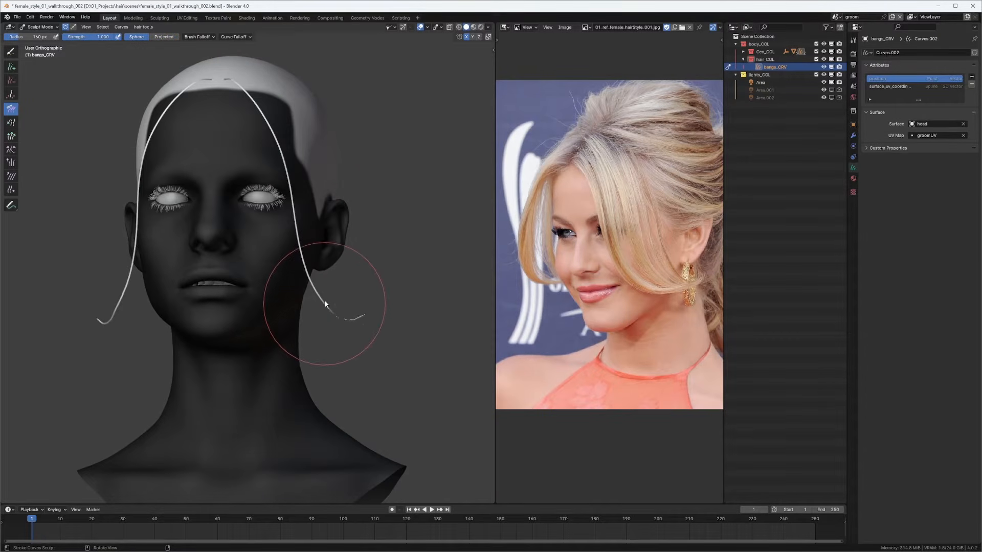
mouse_move(324, 303)
left_mouse_down()
mouse_move(318, 313)
mouse_move(316, 300)
left_mouse_up()
middle_click_drag(311, 284, 281, 300)
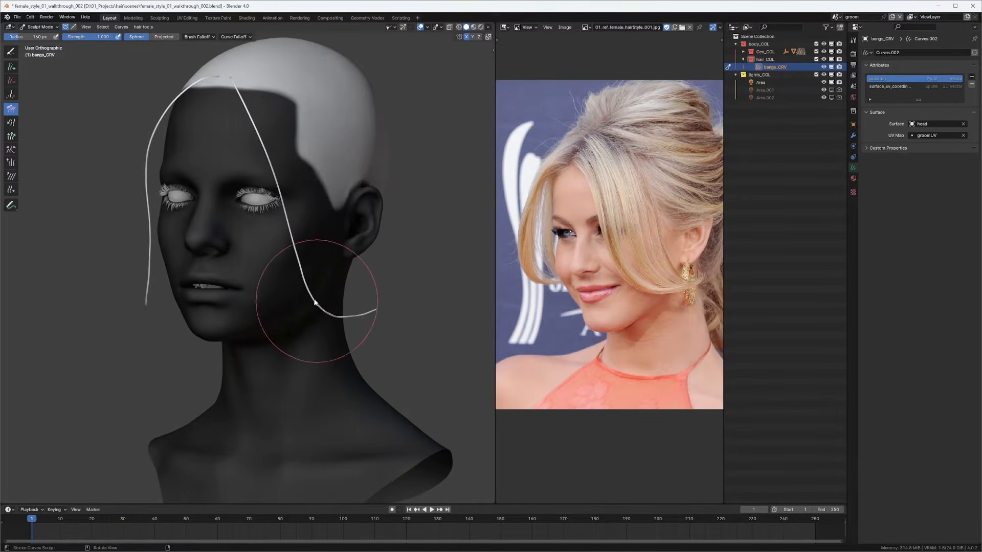
left_click_drag(315, 308, 313, 312)
mouse_move(379, 319)
left_mouse_down()
mouse_move(391, 308)
mouse_move(384, 314)
left_mouse_up()
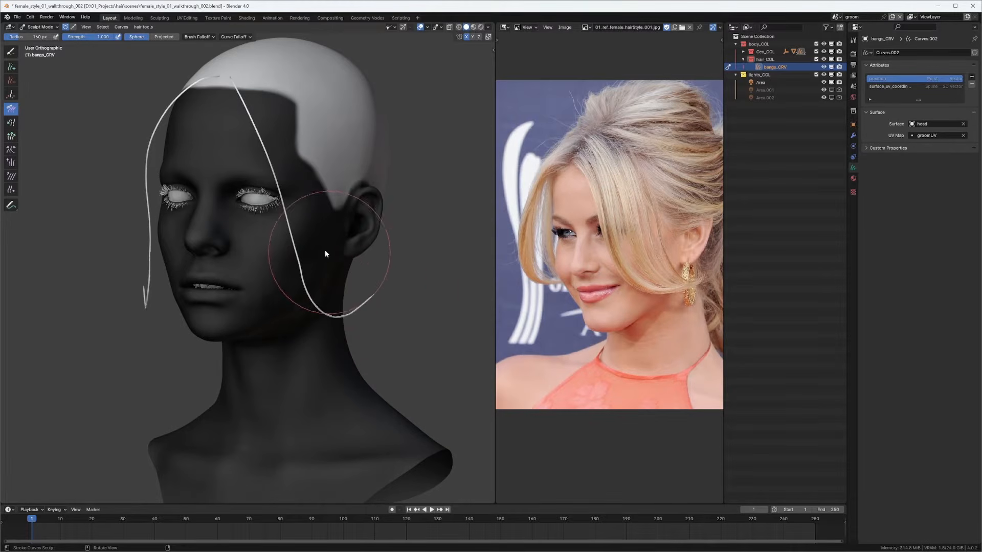
middle_click_drag(325, 254, 359, 259)
left_click_drag(359, 258, 343, 287)
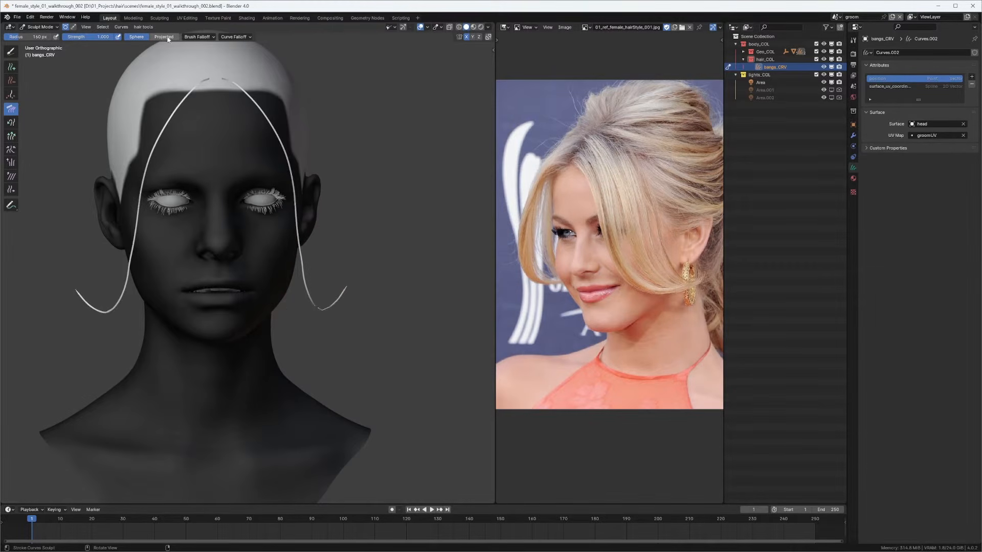
Step: Return the Comb brush to Projected falloff with a 206 px radius and comb the bangs inward along the temples and cheeks
mouse_move(325, 201)
middle_mouse_down()
mouse_move(301, 193)
mouse_move(315, 189)
middle_mouse_up()
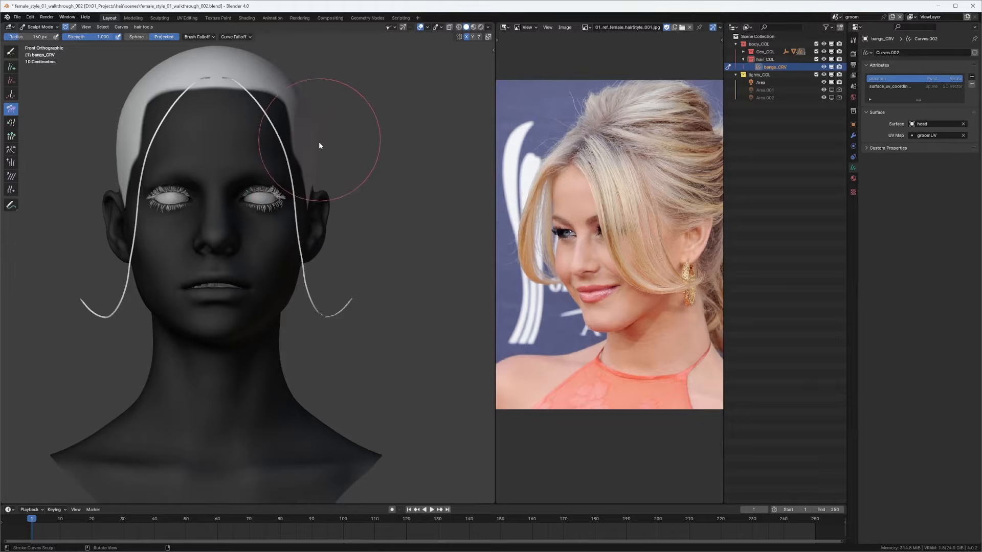
key("f")
left_click(337, 162)
middle_click_drag(307, 125, 312, 186, "shift")
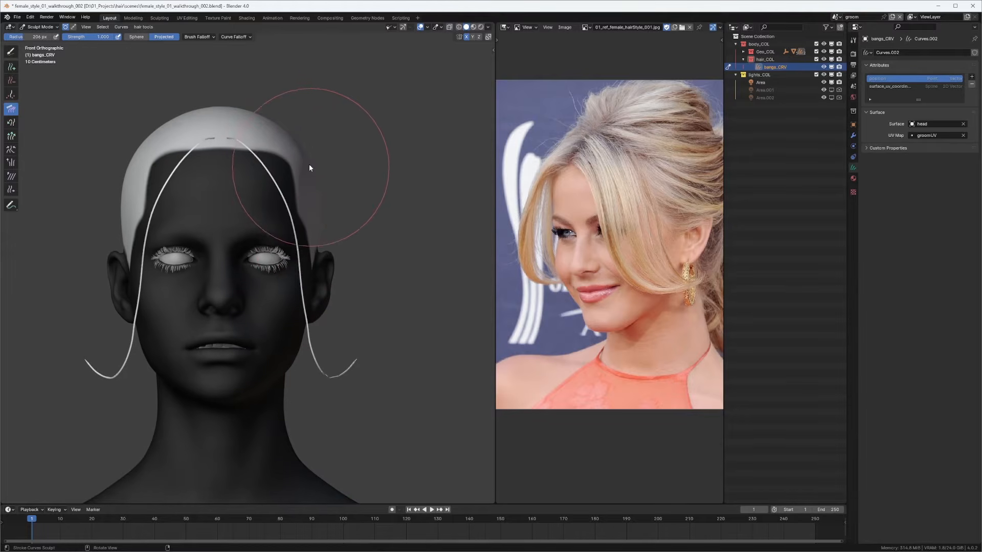
mouse_move(307, 175)
left_mouse_down()
mouse_move(302, 204)
mouse_move(320, 234)
mouse_move(320, 292)
left_mouse_up()
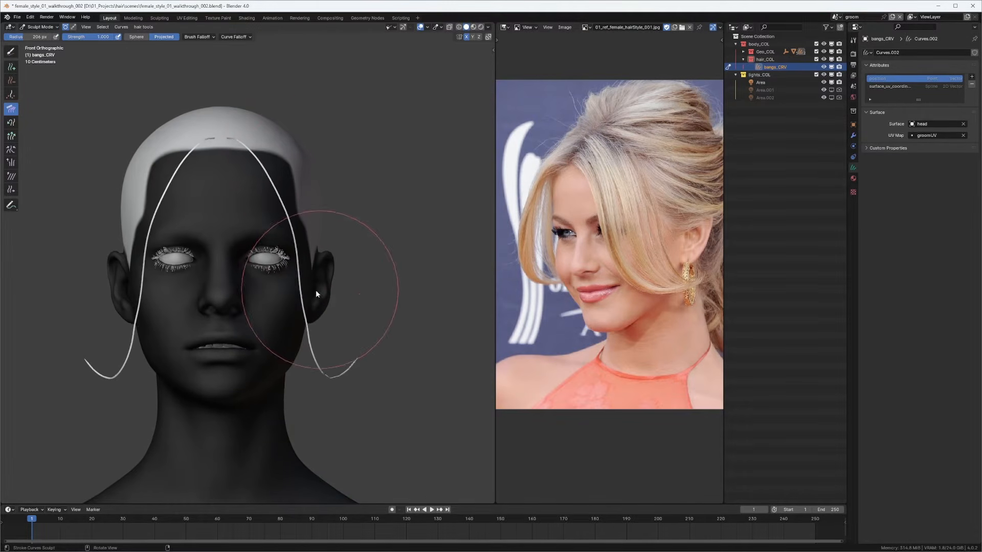
middle_click_drag(320, 292, 304, 282)
mouse_move(304, 281)
left_mouse_down()
mouse_move(330, 308)
mouse_move(324, 323)
left_mouse_up()
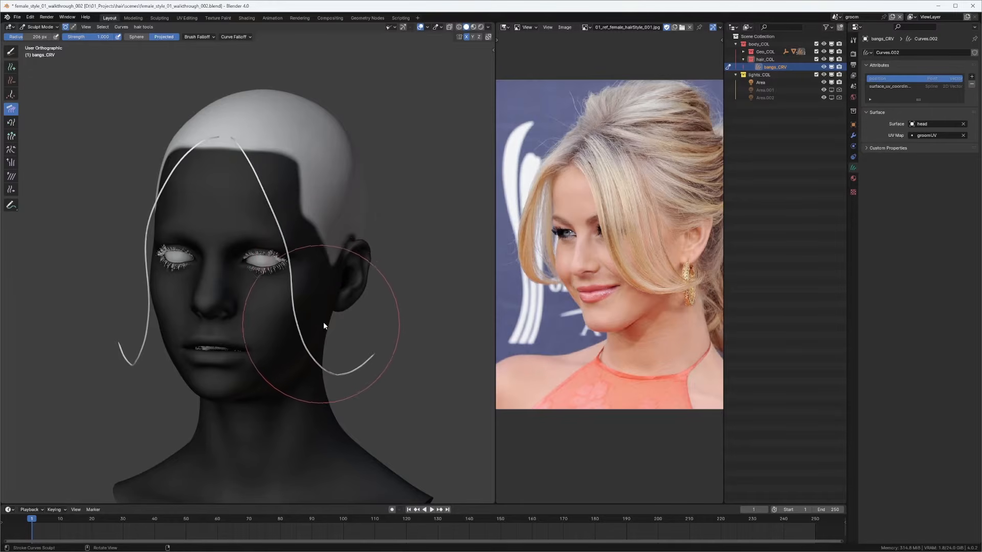
Step: Set the Comb brush radius to 145 px, refine the bangs beside the jaw, and round their ends inward from above
mouse_move(324, 322)
middle_mouse_down()
mouse_move(351, 260)
mouse_move(324, 208)
middle_mouse_up()
key("f")
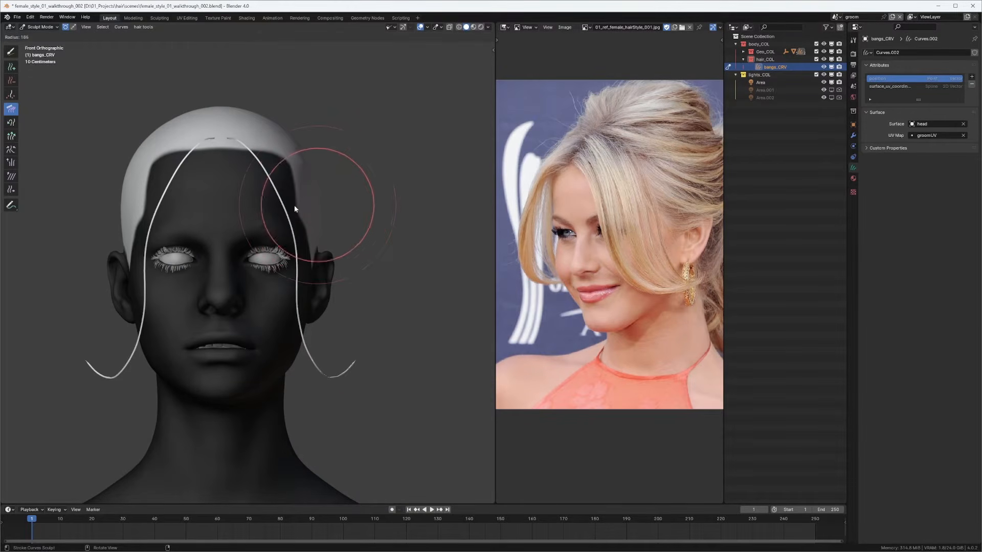
left_click(294, 205)
left_click_drag(332, 327, 320, 348)
mouse_move(337, 376)
middle_mouse_down()
mouse_move(356, 425)
mouse_move(358, 480)
middle_mouse_up()
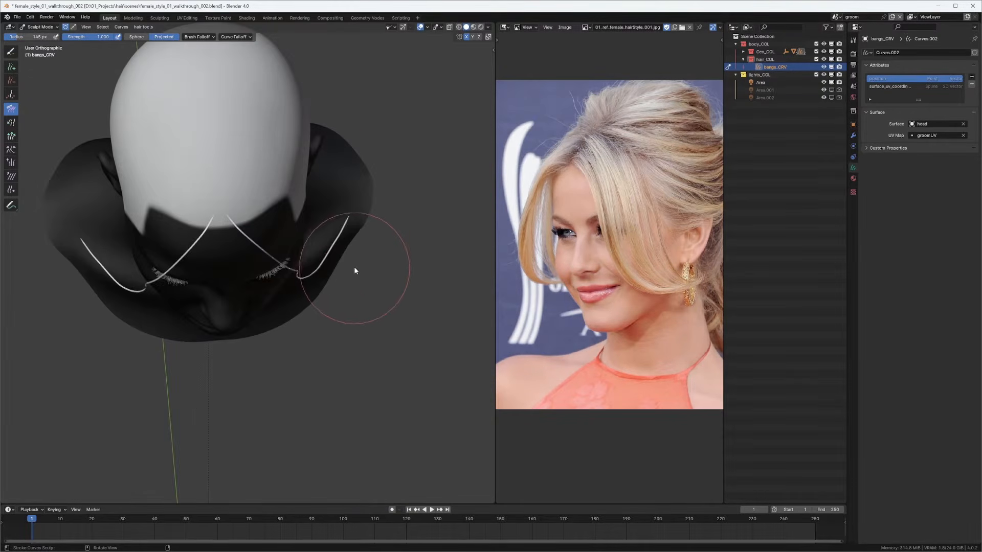
left_click_drag(353, 269, 351, 198)
mouse_move(335, 267)
left_mouse_down()
mouse_move(328, 259)
mouse_move(337, 260)
left_mouse_up()
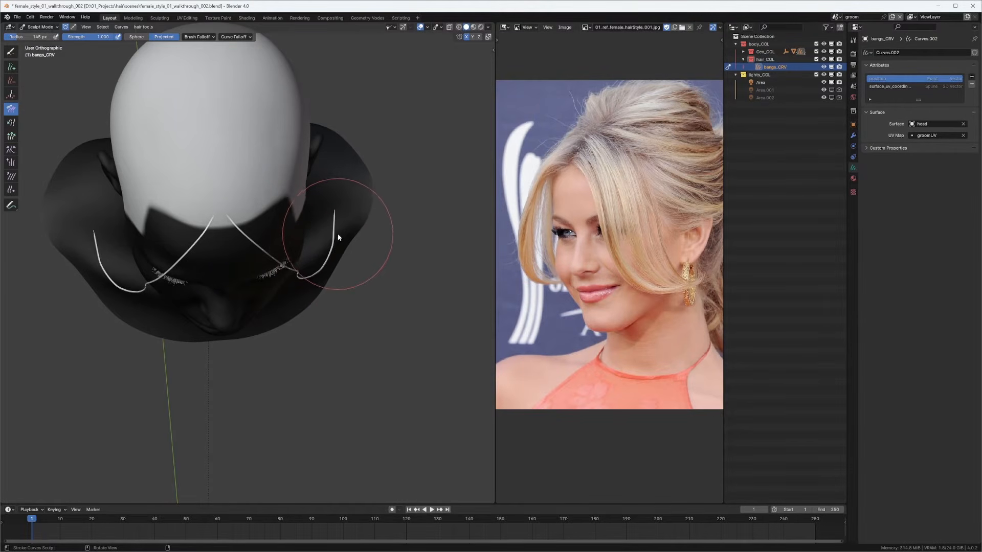
middle_click_drag(342, 232, 374, 191, "ctrl")
mouse_move(345, 212)
left_mouse_down()
mouse_move(358, 213)
mouse_move(353, 232)
left_mouse_up()
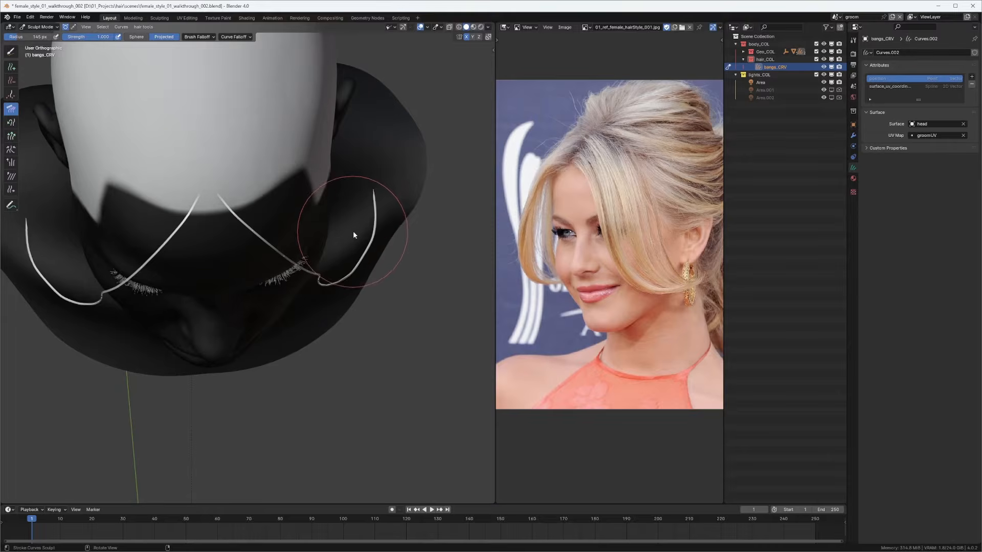
Step: Set the Comb brush radius to 202 px and smooth the lower half of the bangs along the cheek from side and rear views
middle_click_drag(347, 245, 223, 240)
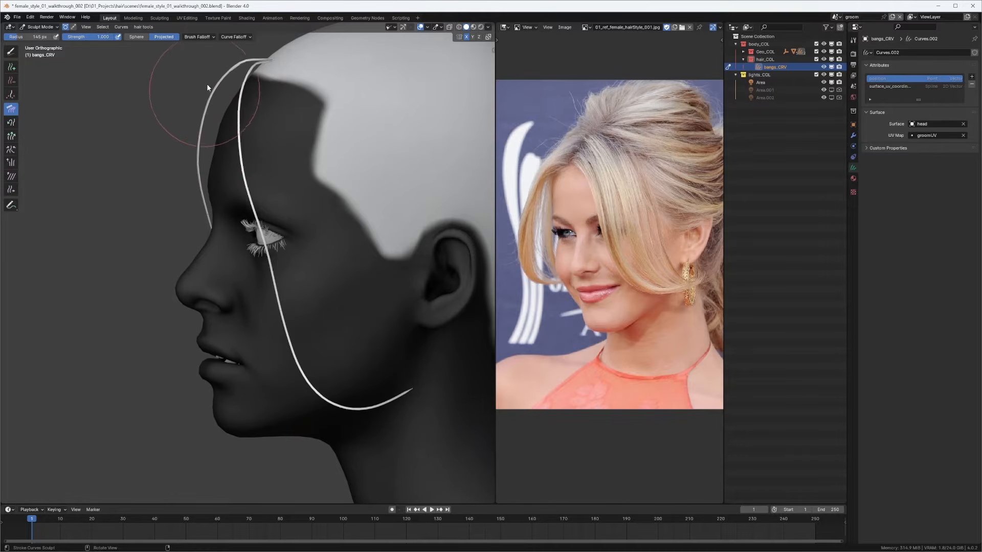
mouse_move(178, 173)
middle_mouse_down()
mouse_move(215, 217)
mouse_move(177, 222)
middle_mouse_up()
key("f")
left_click(198, 221)
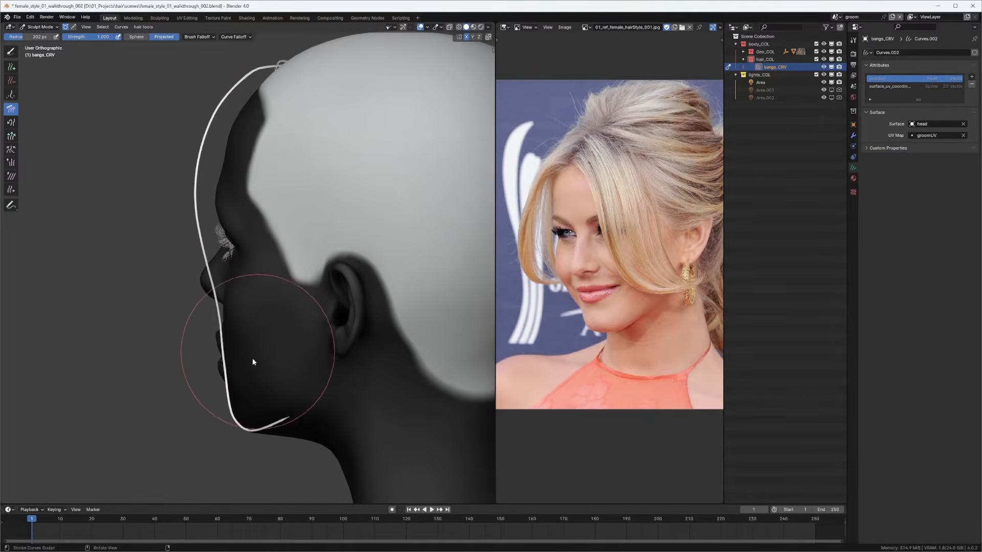
left_click_drag(253, 359, 248, 374)
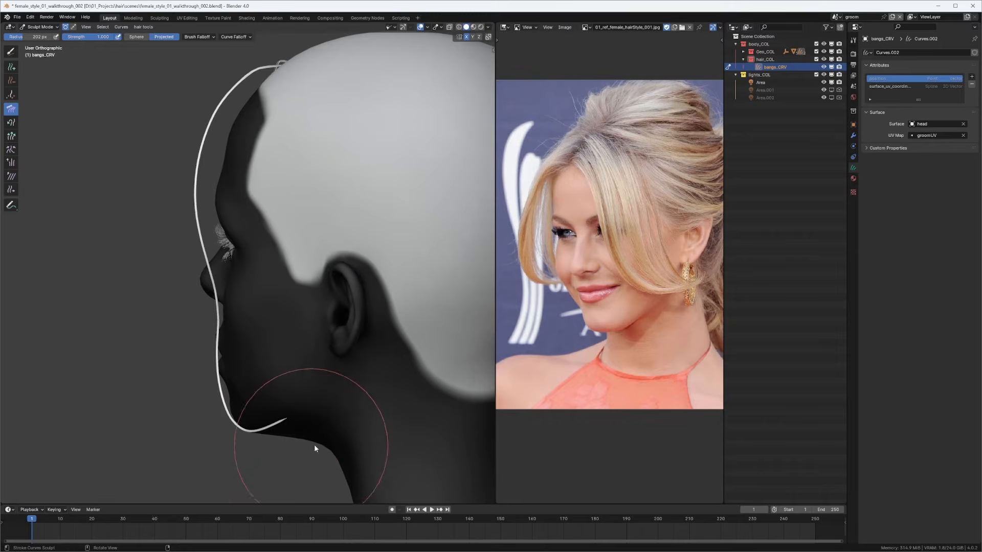
mouse_move(320, 357)
middle_mouse_down()
mouse_move(171, 334)
mouse_move(218, 287)
mouse_move(217, 273)
middle_mouse_up()
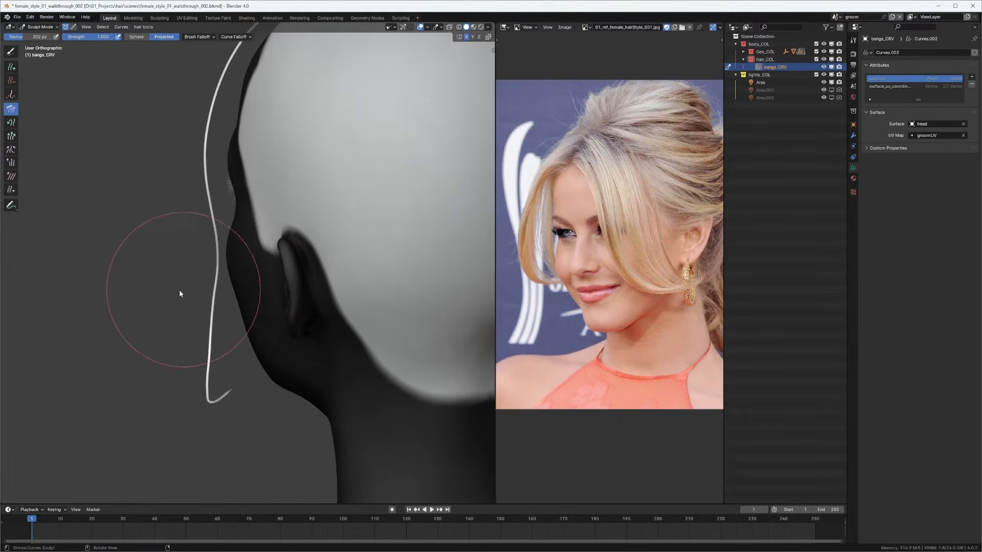
left_click_drag(181, 304, 173, 328)
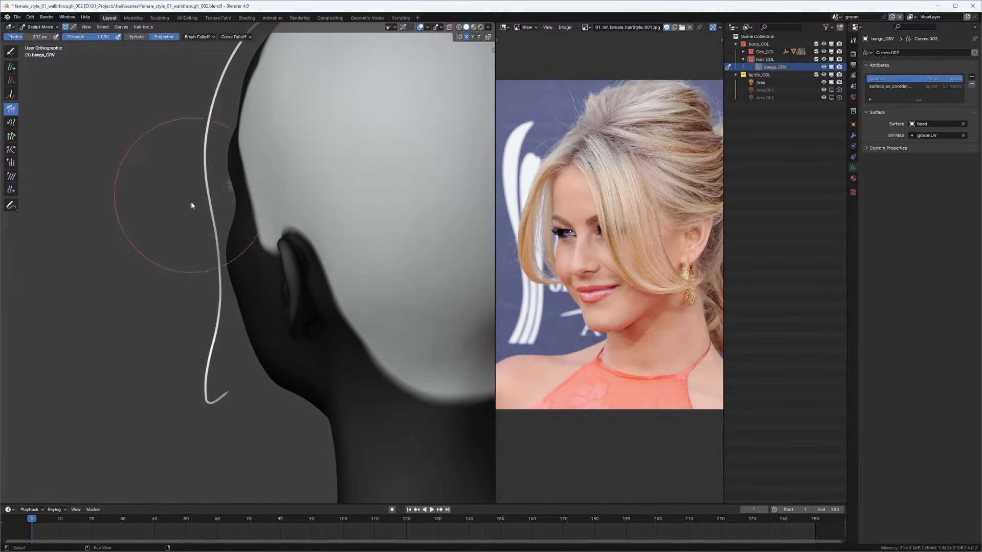
Step: Return to Object Mode, select the head mesh, and replace the reference image view with the Shader Editor
mouse_move(193, 204)
middle_mouse_down("shift")
mouse_move(234, 254)
mouse_move(218, 244)
mouse_move(397, 240)
middle_mouse_up("shift")
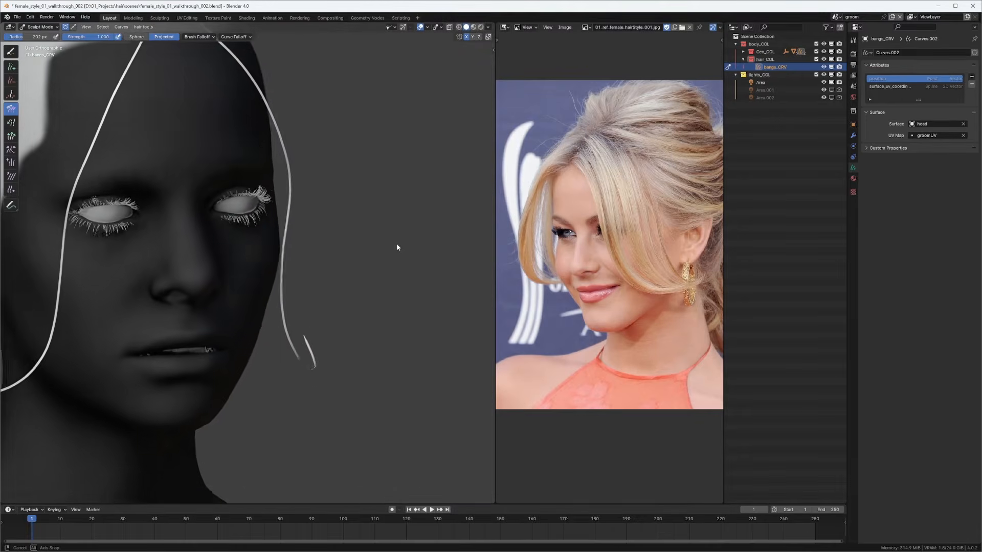
scroll(397, 246, "down", 3)
key("KP_1")
mouse_move(305, 238)
middle_mouse_down("ctrl")
mouse_move(314, 212)
mouse_move(274, 228)
mouse_move(307, 159)
mouse_move(253, 229)
mouse_move(254, 194)
mouse_move(271, 159)
mouse_move(278, 185)
mouse_move(215, 167)
mouse_move(298, 197)
mouse_move(284, 170)
mouse_move(292, 142)
middle_mouse_up("ctrl")
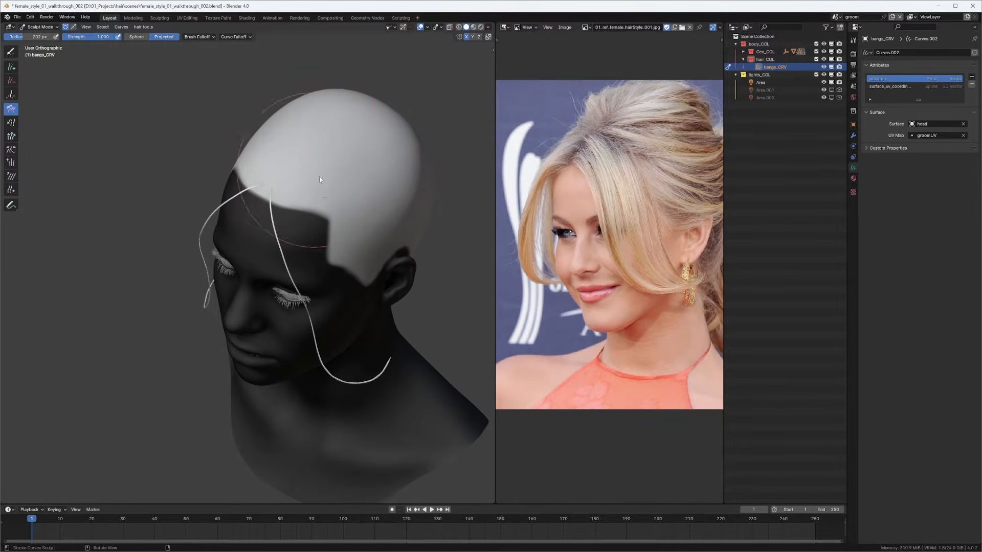
left_click(505, 28)
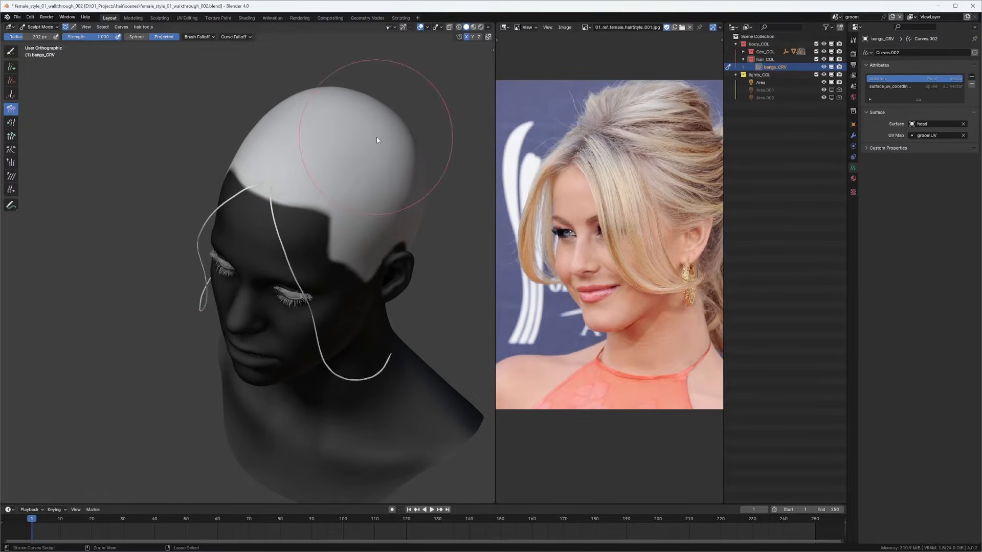
key("ctrl+Tab")
left_click(389, 132)
left_click(508, 28)
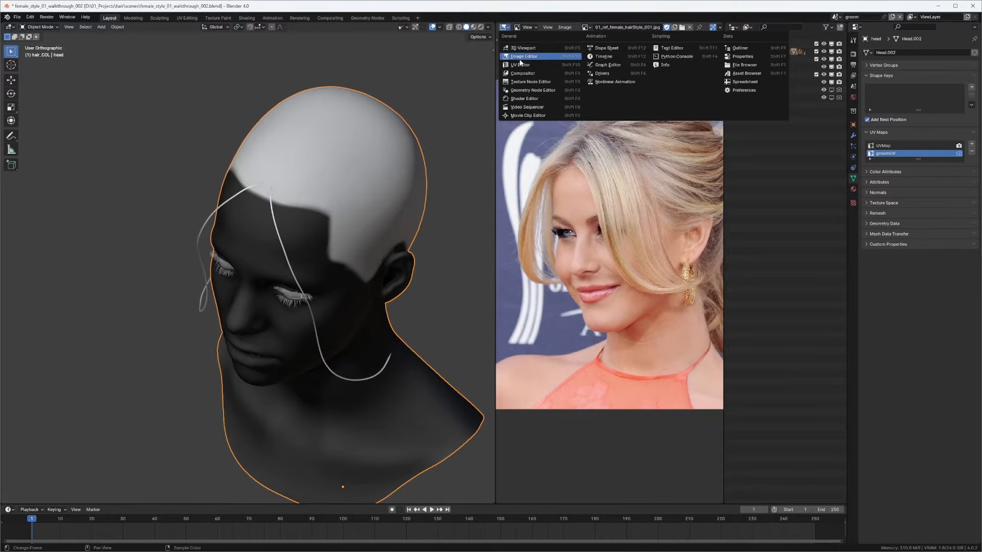
left_click(524, 98)
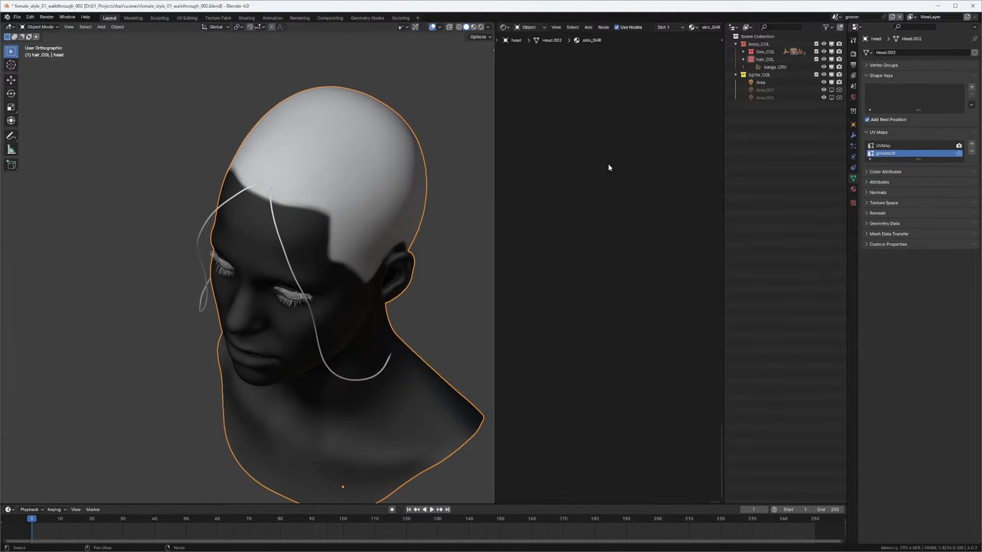
Step: Assign bangs_density to the skin material's image texture node and inspect the painted bangs area on the forehead
key("Home")
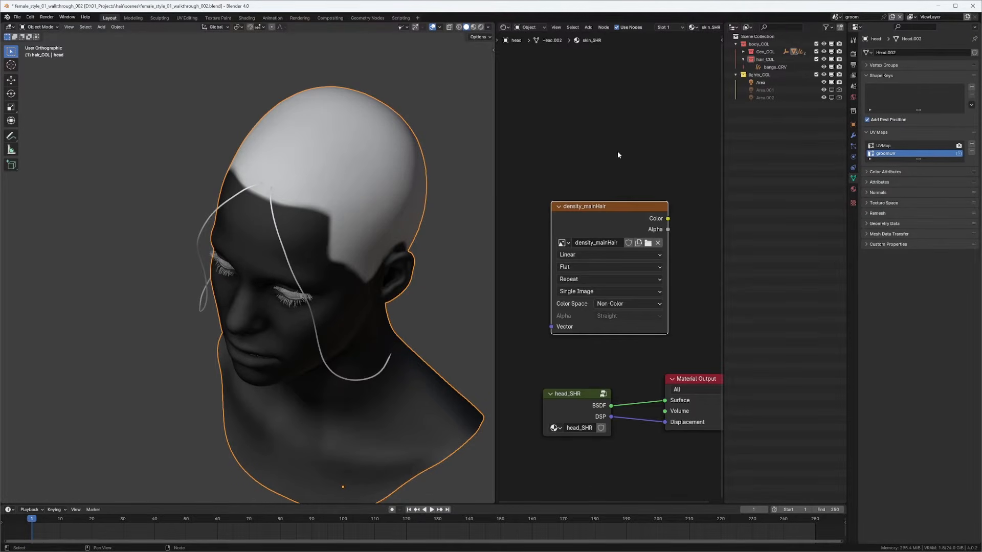
left_click(562, 243)
left_click(585, 287)
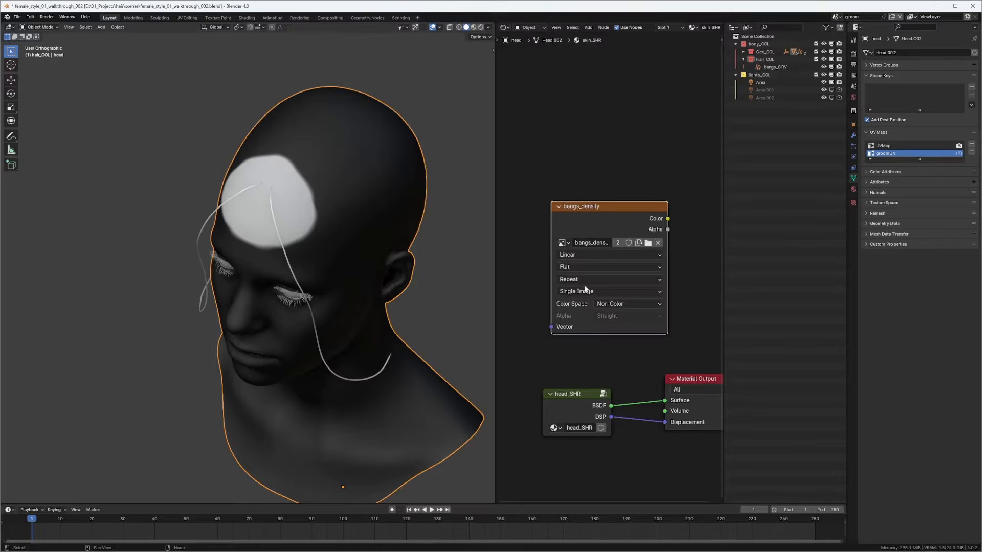
middle_click_drag(450, 269, 292, 148)
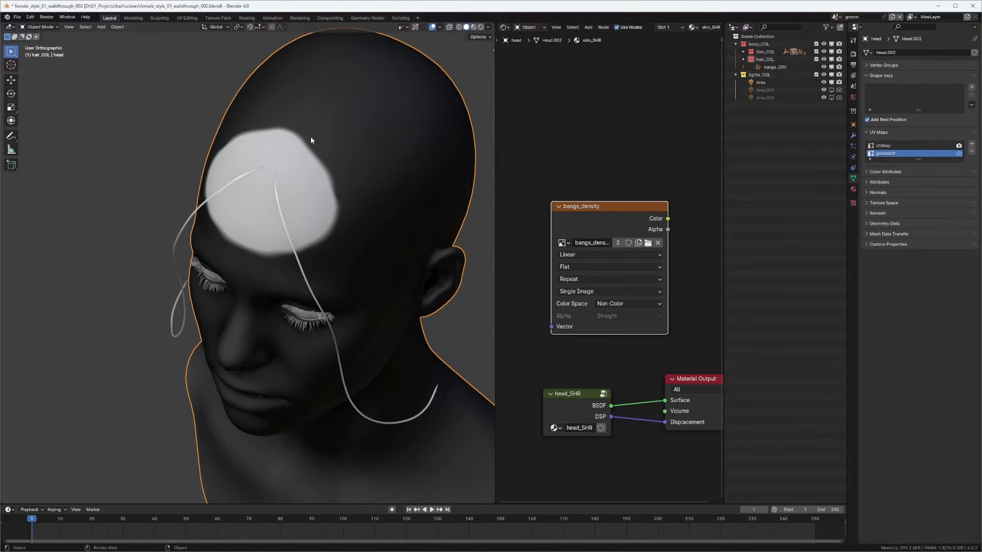
middle_click_drag(311, 121, 268, 164)
scroll(253, 170, "down", 1)
middle_click_drag(263, 154, 329, 170)
scroll(329, 169, "up", 2)
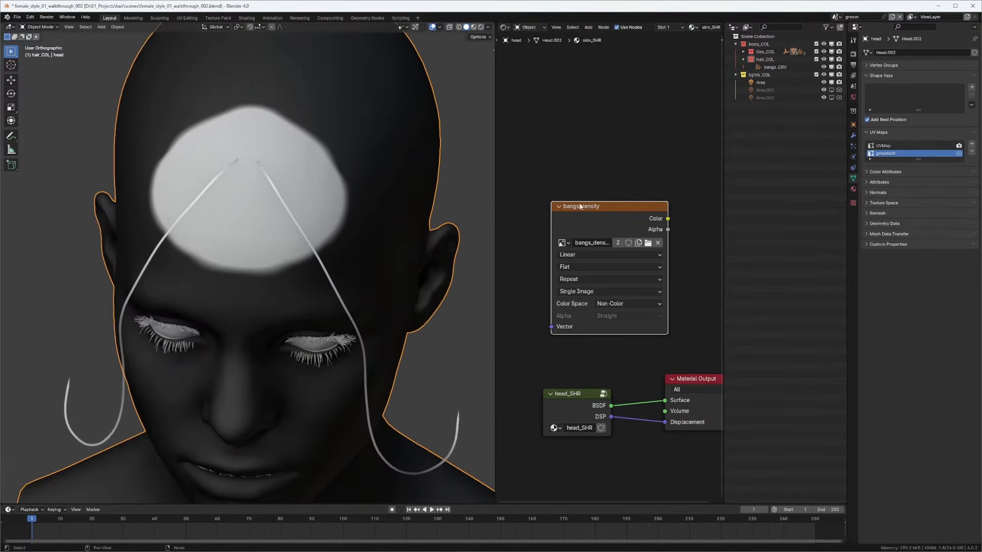
Step: Set the image texture node back to density_mainHair to display the full scalp mask
left_click_drag(580, 206, 570, 197)
left_click(559, 226)
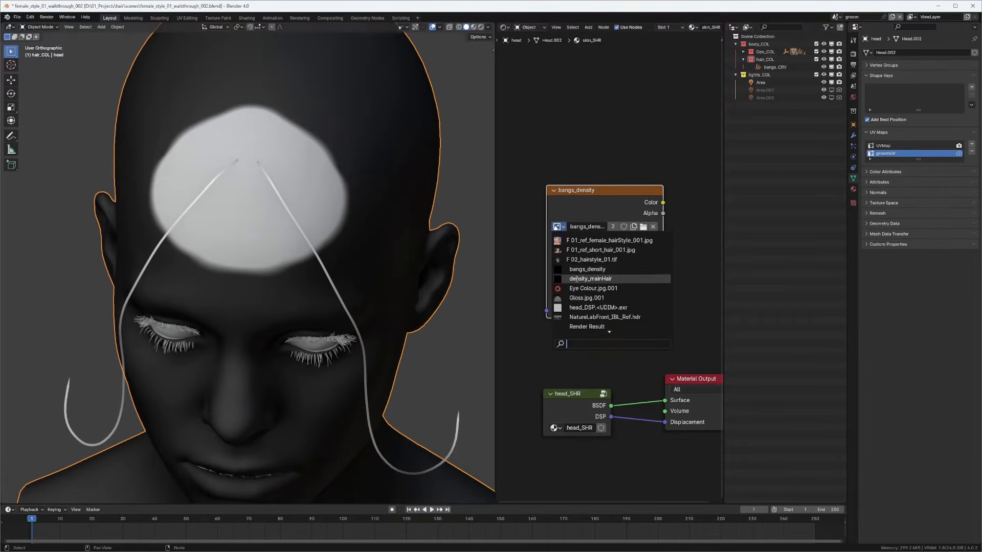
left_click(588, 278)
middle_click_drag(245, 194, 397, 112)
Step: Select the bangs_CRV curves and switch them to Sculpt Mode
left_click(182, 227)
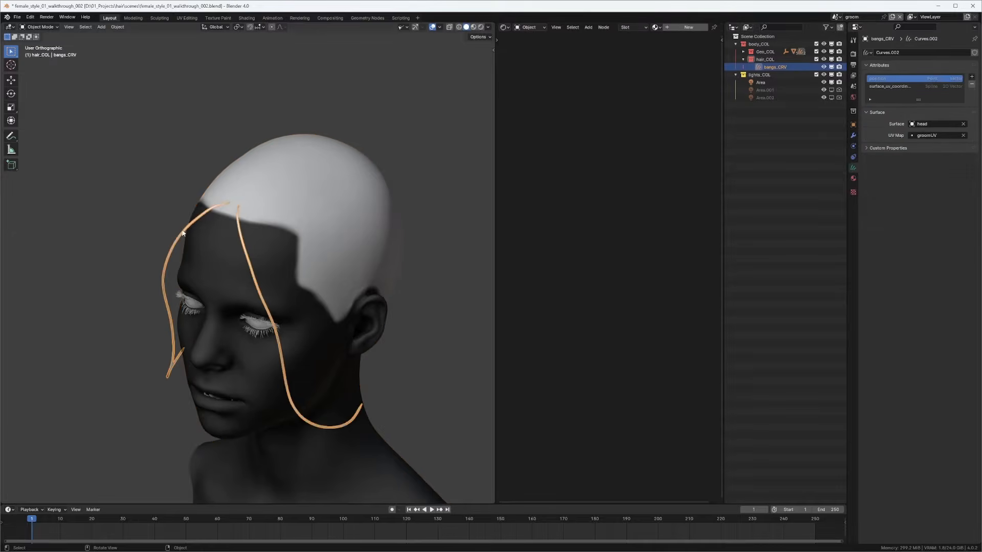
middle_click_drag(182, 227, 217, 148)
key("ctrl+Tab")
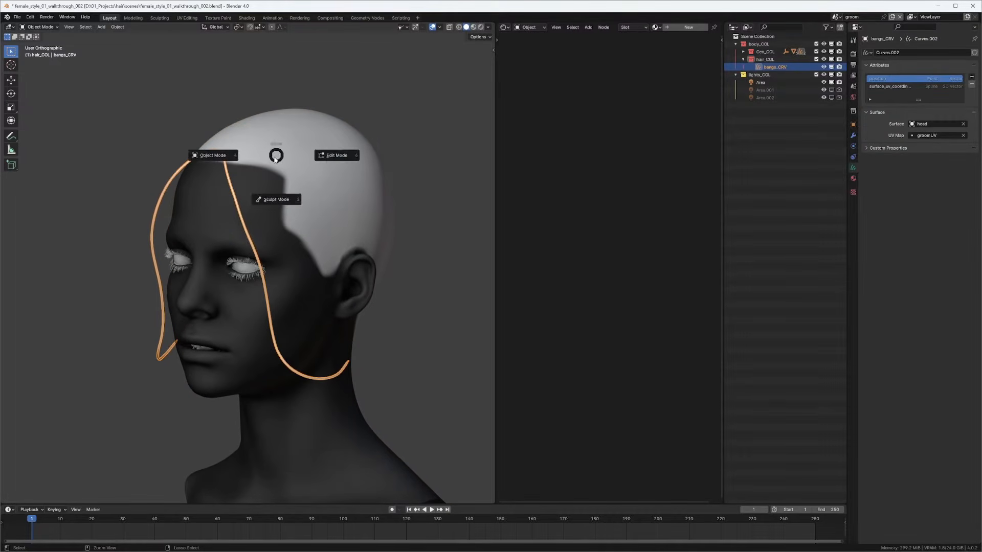
left_click(280, 198)
Step: Review the Add brush's curve shape interpolation options and add a mirrored pair of guides on the scalp above the bangs roots
scroll(282, 210, "up", 3)
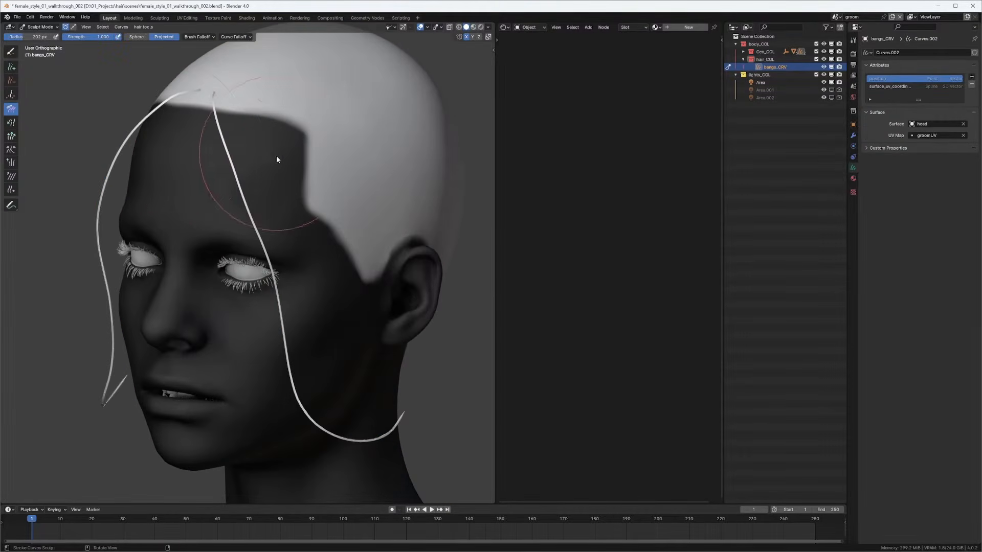
scroll(187, 109, "down", 3)
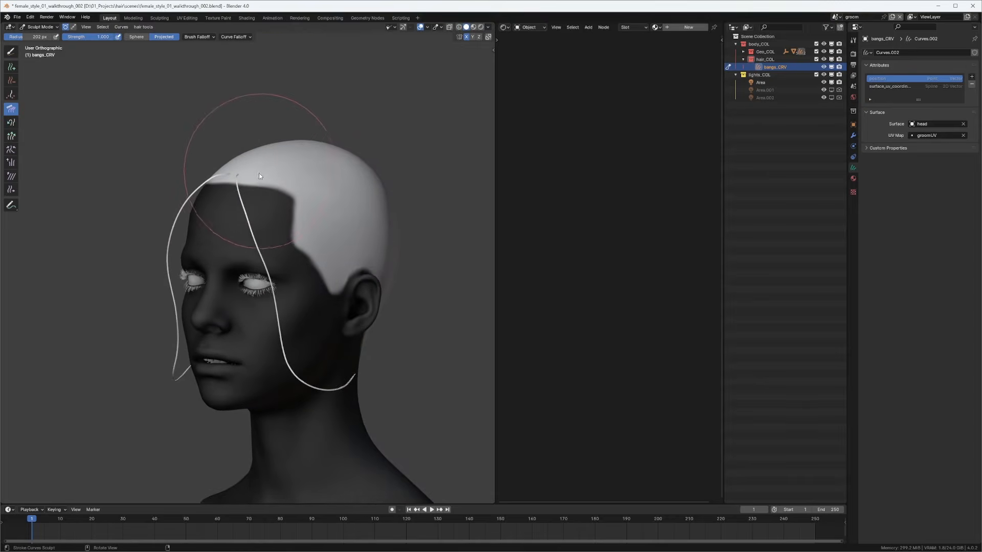
middle_click_drag(259, 195, 254, 188)
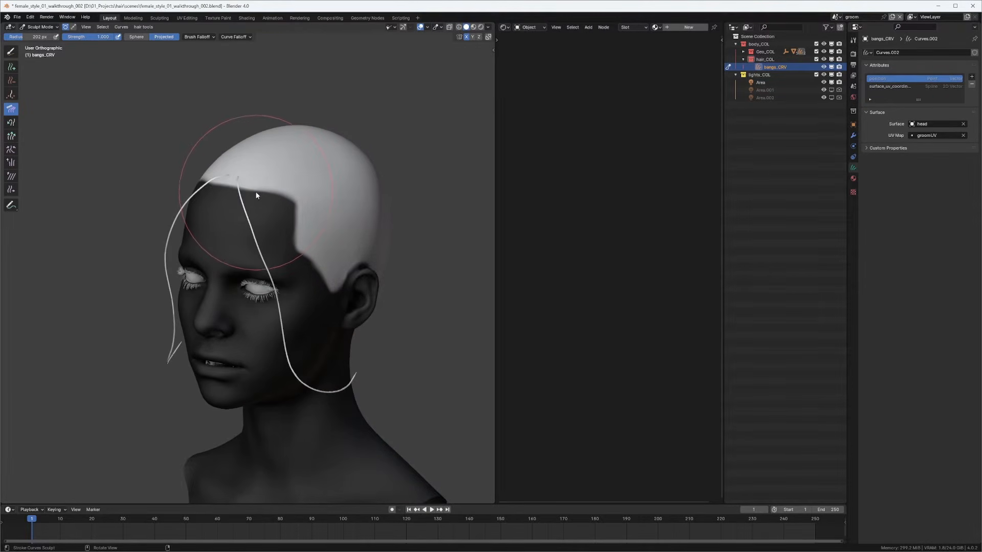
key("q")
left_click(236, 205)
scroll(272, 152, "up", 2)
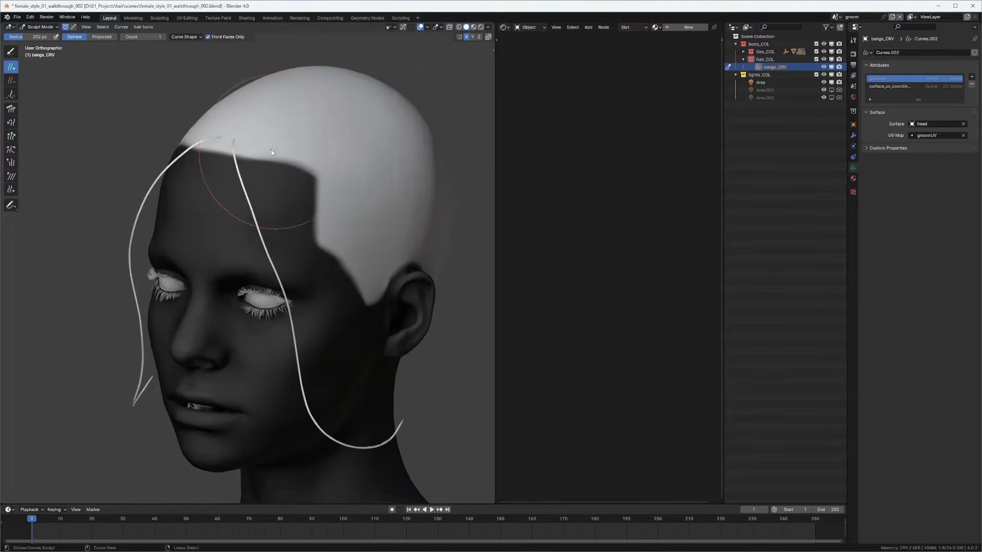
left_click(187, 38)
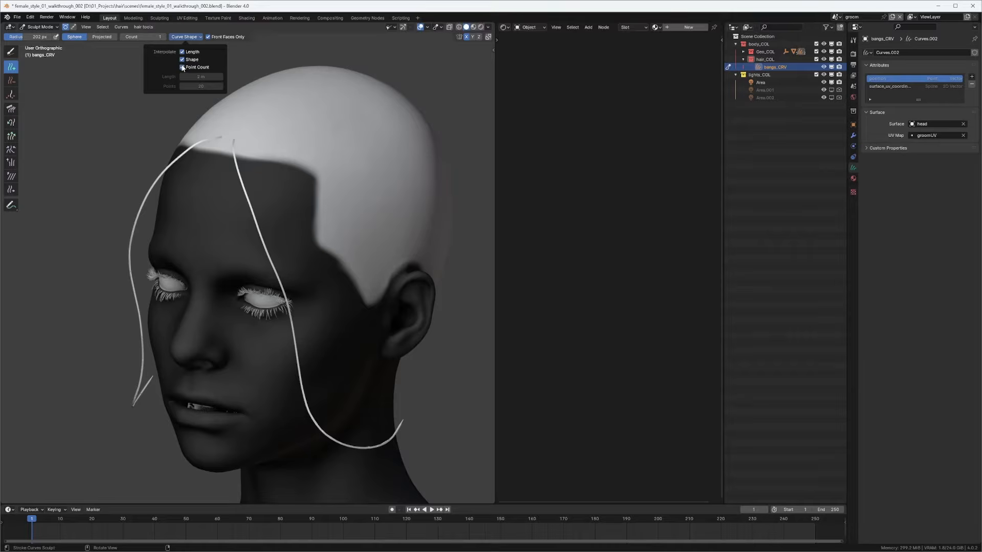
middle_click_drag(272, 105, 266, 138)
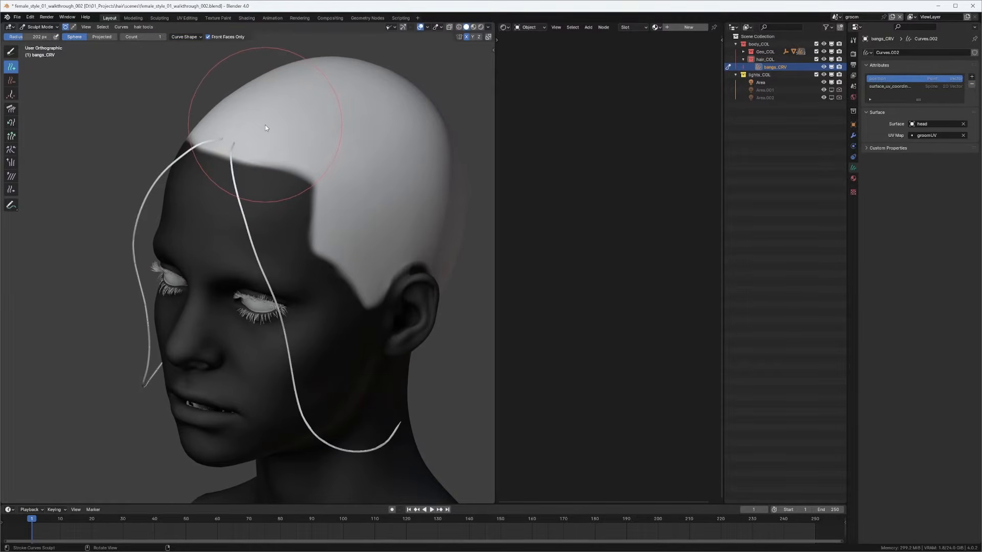
left_click(265, 123)
scroll(250, 182, "down", 3)
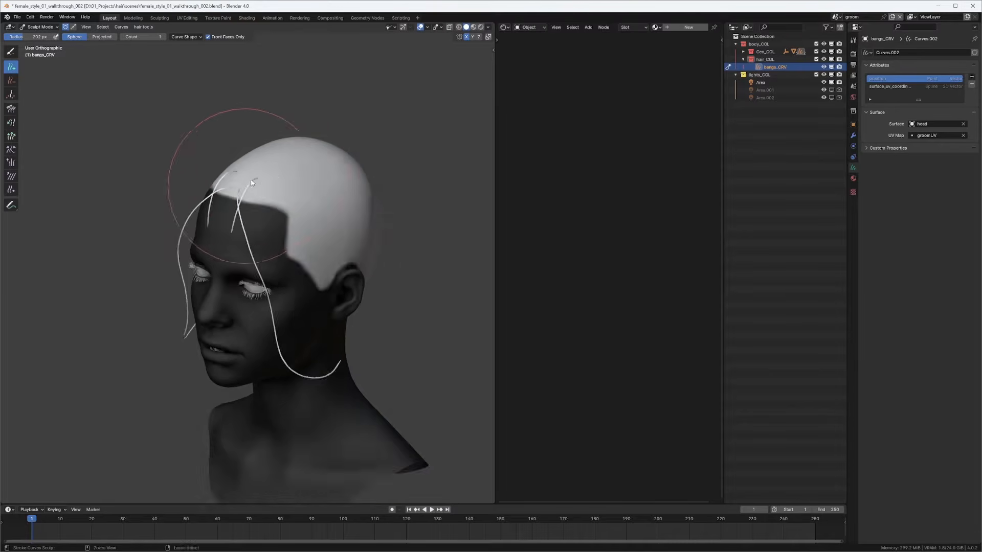
mouse_move(249, 183)
middle_mouse_down()
mouse_move(317, 174)
mouse_move(243, 169)
mouse_move(258, 154)
mouse_move(269, 201)
mouse_move(247, 203)
middle_mouse_up()
scroll(273, 176, "up", 2)
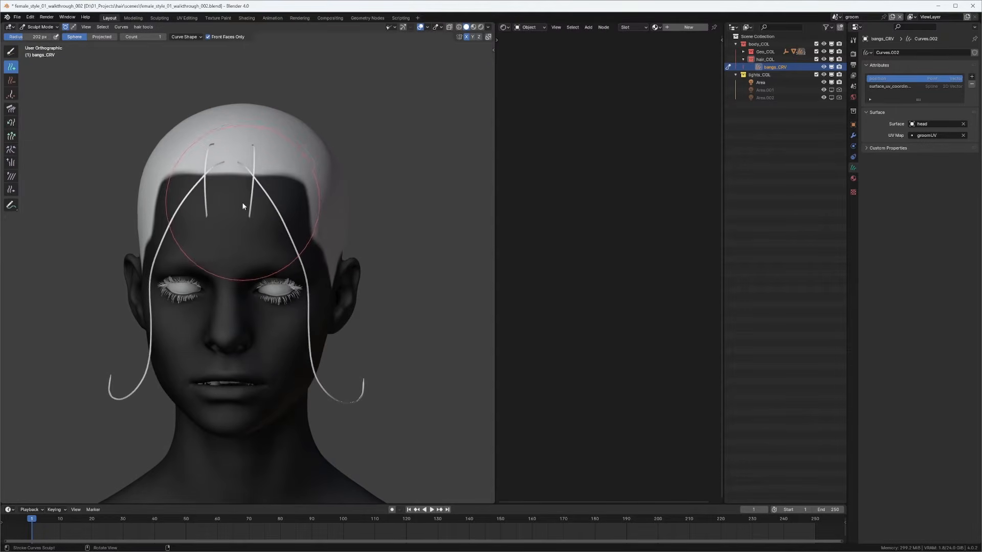
Step: Try to comb the new guide pair outward, and undo back to before the pair was added
key("shift+space")
left_click(250, 186)
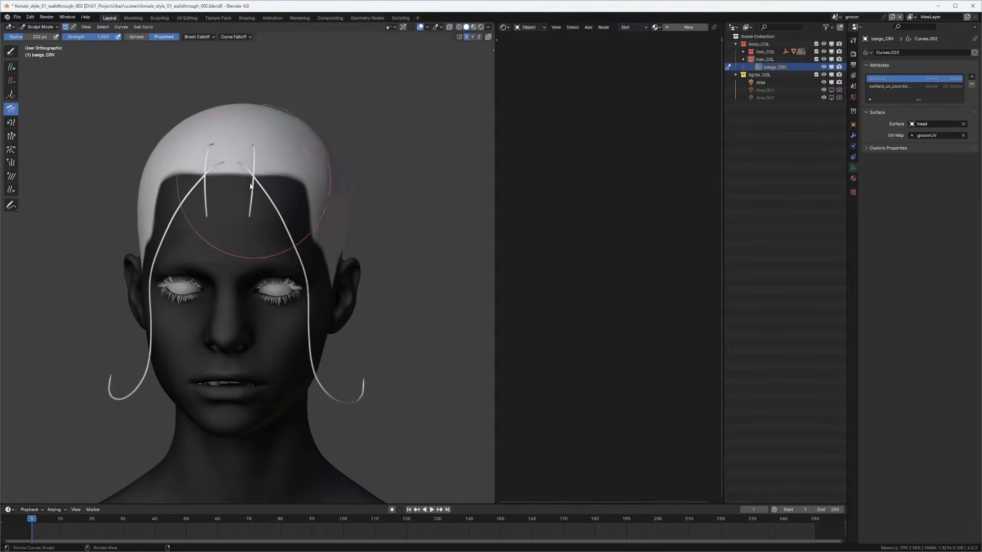
mouse_move(245, 188)
left_mouse_down()
mouse_move(266, 201)
mouse_move(281, 188)
left_mouse_up()
mouse_move(282, 186)
middle_mouse_down()
mouse_move(227, 160)
mouse_move(272, 159)
middle_mouse_up()
key("ctrl+z")
key("ctrl+z")
key("ctrl+z")
key("ctrl+z")
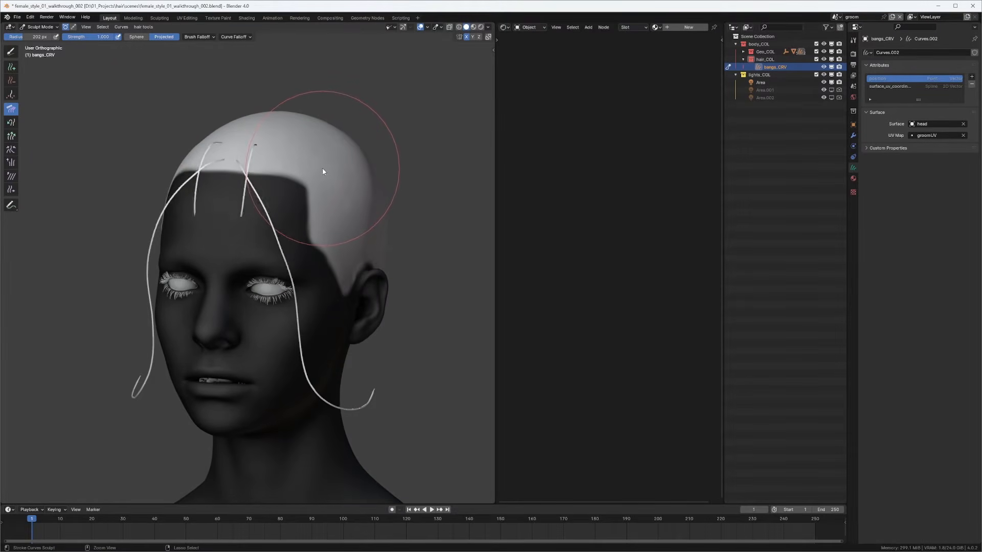
mouse_move(321, 162)
middle_mouse_down()
mouse_move(344, 155)
mouse_move(315, 164)
mouse_move(281, 201)
mouse_move(300, 184)
middle_mouse_up()
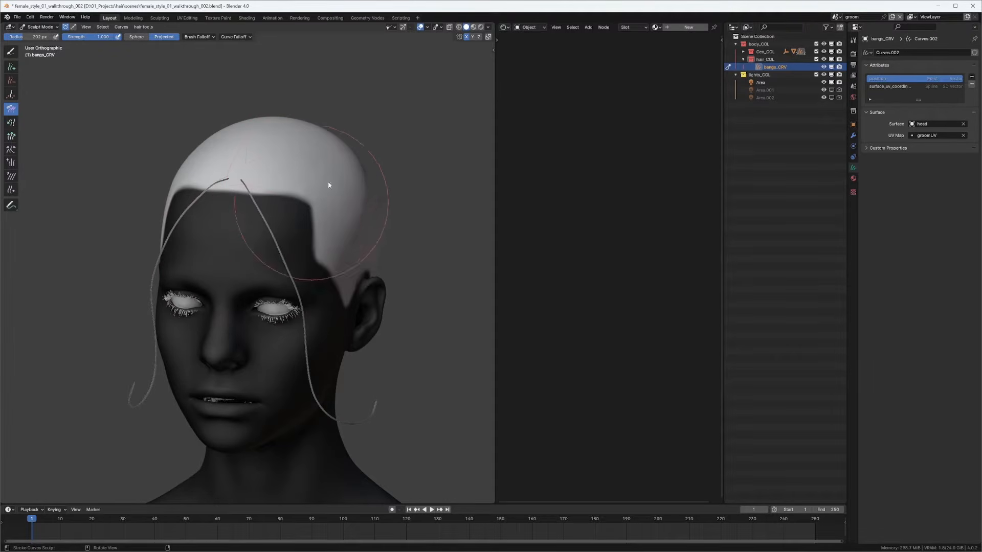
Step: Add a mirrored pair of guides with the Add brush just behind the roots of the existing bangs
middle_click_drag(296, 226, 311, 173)
key("q")
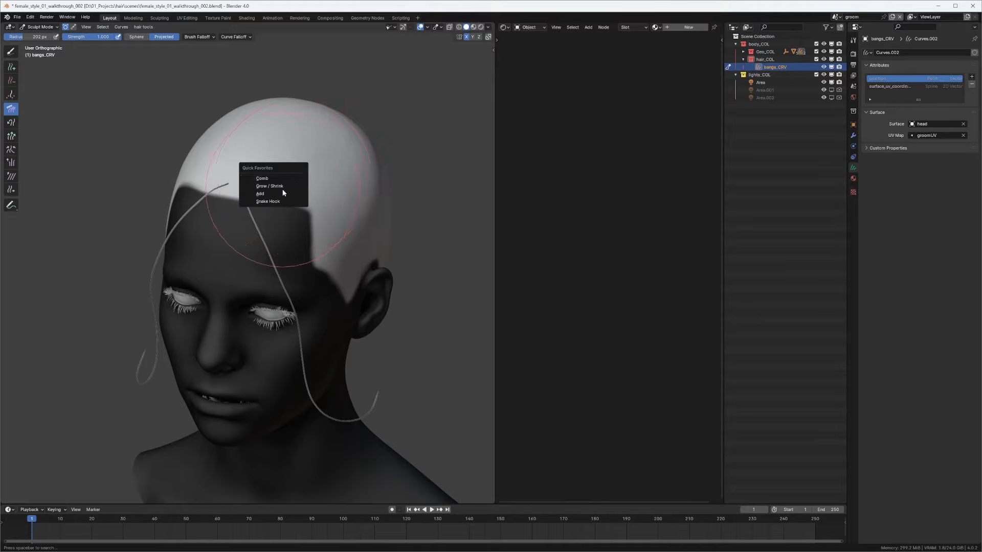
left_click(281, 192)
middle_click_drag(281, 192, 256, 167)
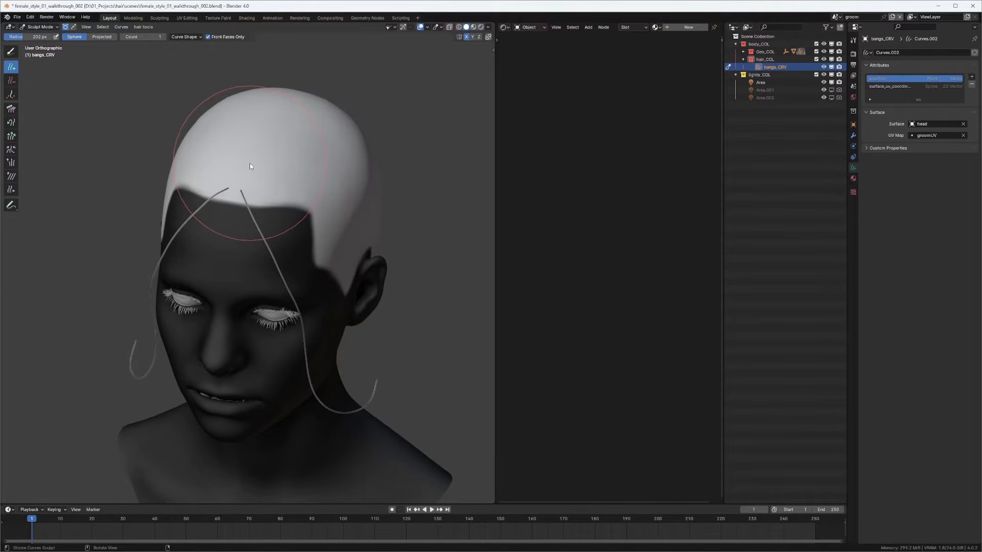
left_click(250, 168)
mouse_move(253, 167)
middle_mouse_down()
mouse_move(297, 170)
mouse_move(215, 189)
mouse_move(262, 183)
mouse_move(268, 211)
mouse_move(250, 190)
mouse_move(281, 176)
mouse_move(275, 194)
middle_mouse_up()
Step: Comb the new guide pair outward past the temples and cheeks, and spread its roots away from the parting
key("q")
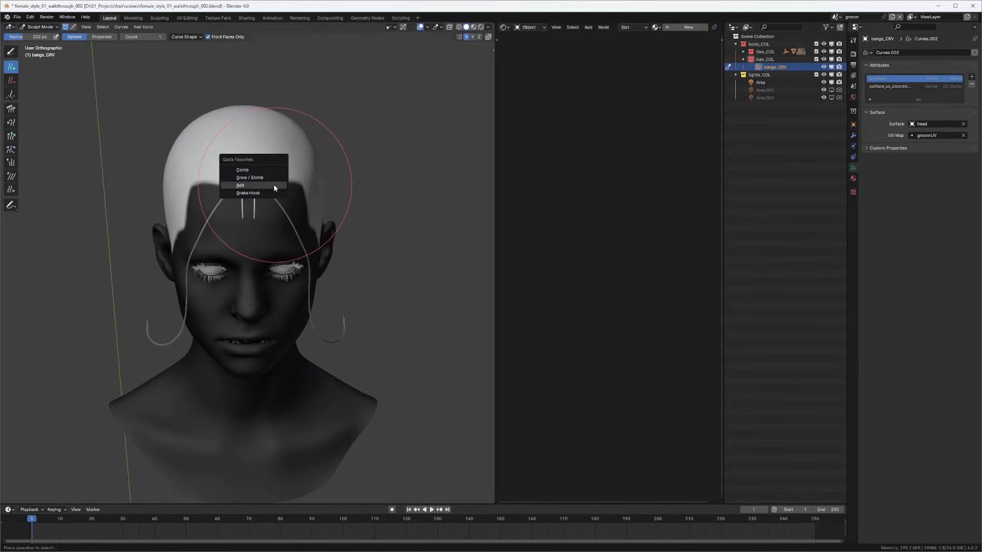
left_click(243, 170)
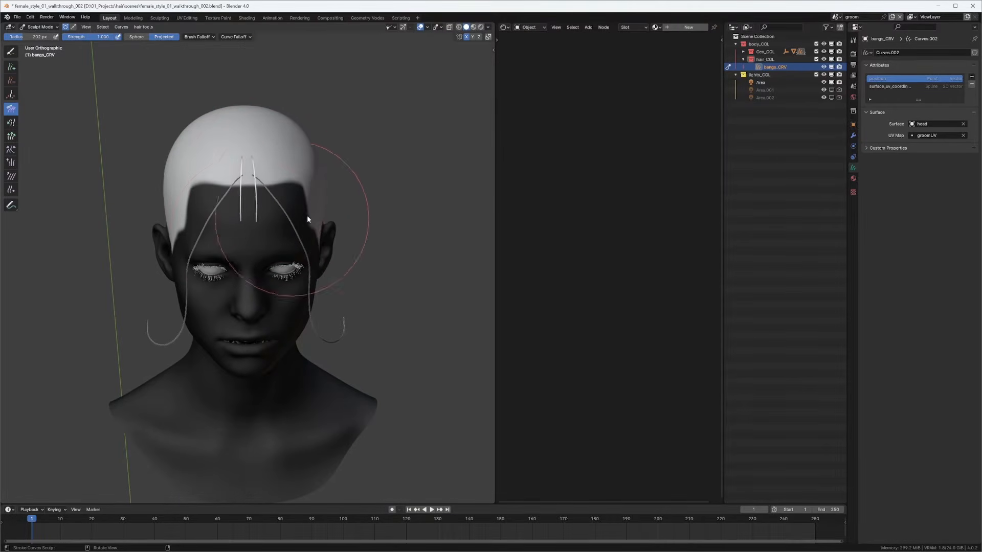
mouse_move(252, 239)
left_mouse_down()
mouse_move(259, 193)
mouse_move(271, 184)
mouse_move(289, 219)
mouse_move(353, 274)
mouse_move(324, 306)
mouse_move(265, 307)
mouse_move(377, 296)
left_mouse_up()
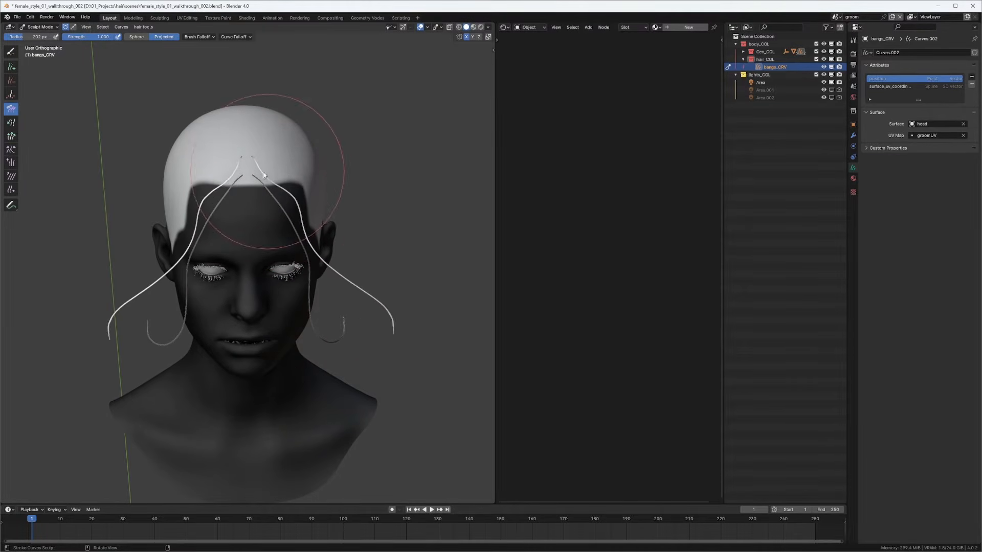
mouse_move(283, 148)
middle_mouse_down()
mouse_move(269, 210)
mouse_move(281, 172)
middle_mouse_up()
left_click_drag(258, 162, 299, 133)
mouse_move(299, 133)
middle_mouse_down()
mouse_move(284, 216)
mouse_move(255, 222)
middle_mouse_up()
mouse_move(255, 222)
left_mouse_down()
mouse_move(324, 221)
mouse_move(305, 232)
mouse_move(288, 221)
left_mouse_up()
middle_click_drag(286, 231, 312, 223, "ctrl")
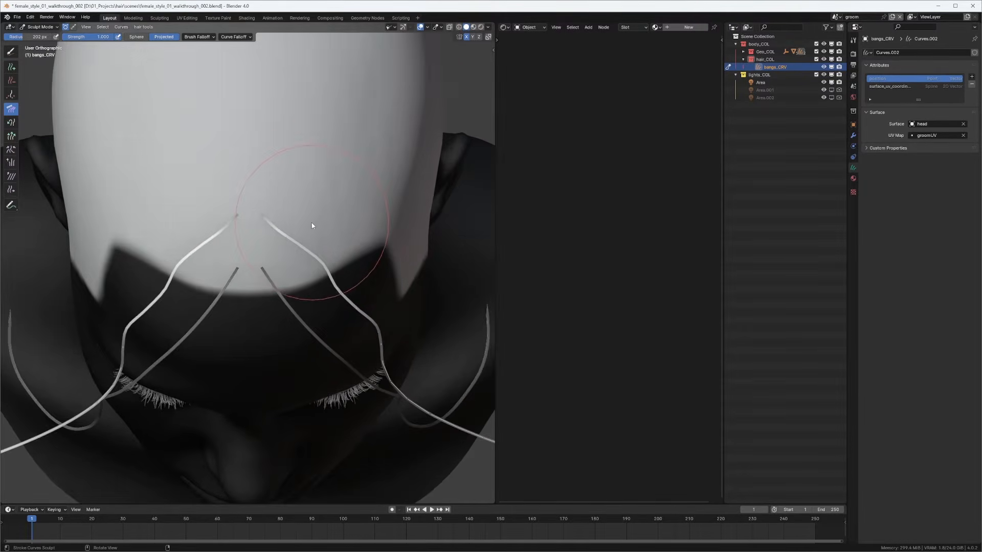
Step: Comb the new guides' upper part outward with a 178 px radius, and reshape their sides with a 200 px radius
key("f")
left_click(267, 228)
key("f")
left_click(296, 243)
mouse_move(262, 254)
left_mouse_down()
mouse_move(260, 269)
mouse_move(280, 227)
mouse_move(347, 279)
mouse_move(379, 253)
left_mouse_up()
mouse_move(379, 254)
middle_mouse_down()
mouse_move(373, 164)
mouse_move(351, 143)
mouse_move(316, 174)
mouse_move(341, 150)
middle_mouse_up()
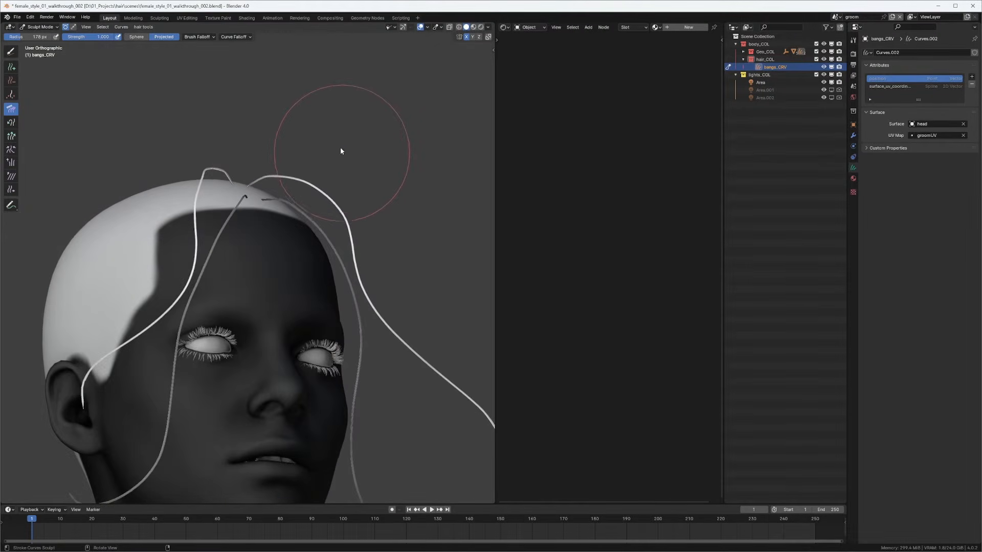
key("f")
left_click(335, 173)
mouse_move(335, 175)
left_mouse_down()
mouse_move(361, 189)
mouse_move(379, 226)
mouse_move(293, 168)
mouse_move(371, 256)
left_mouse_up()
Step: Replace the Shader Editor with the Image Editor to show the female hairstyle reference beside the head
left_click(505, 27)
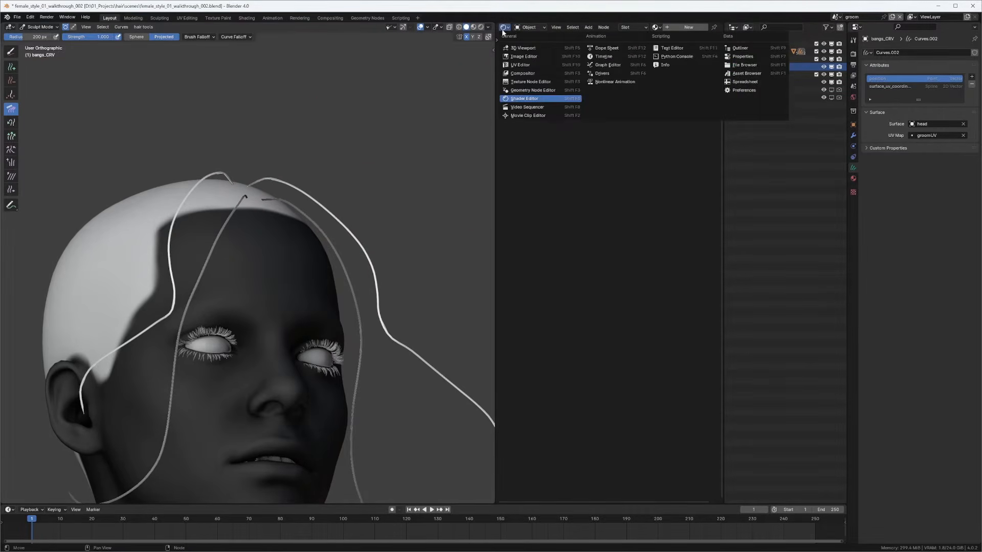
left_click(522, 56)
middle_click_drag(362, 212, 276, 271)
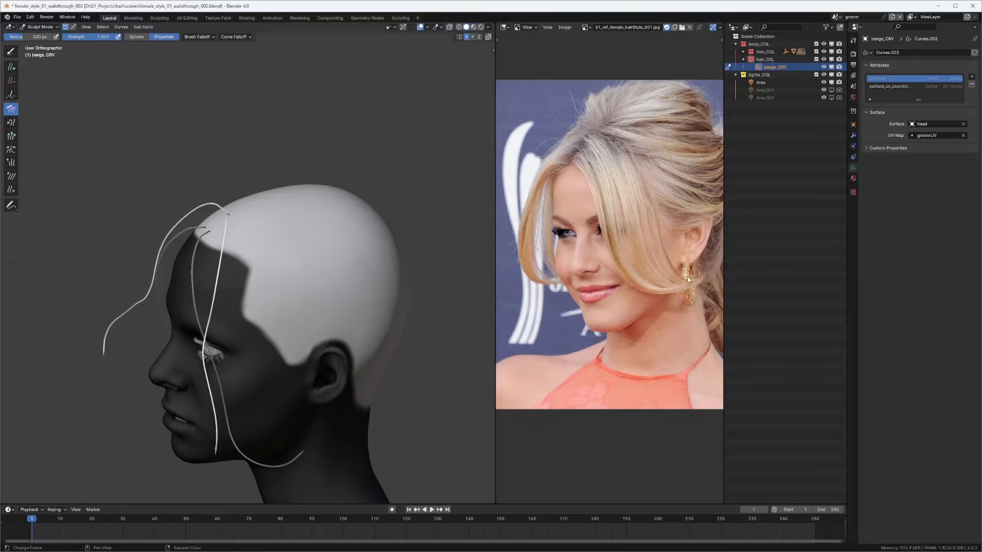
middle_click_drag(305, 299, 226, 228)
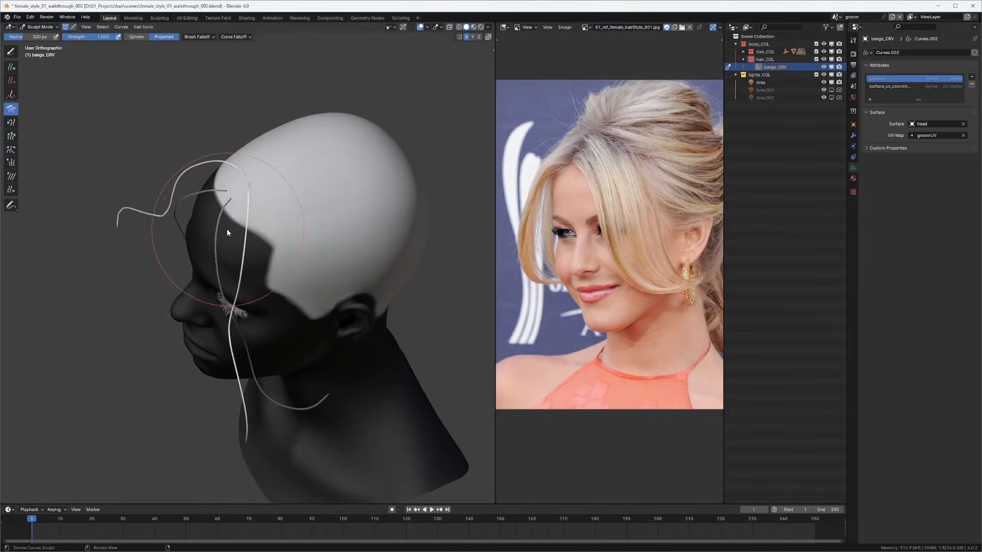
Step: Comb the lower half of the new guides back toward the neck and compare them with the bangs in the reference photo
mouse_move(228, 326)
left_mouse_down()
mouse_move(306, 416)
mouse_move(285, 412)
mouse_move(362, 445)
left_mouse_up()
middle_click_drag(350, 309, 298, 264, "shift")
middle_click_drag(656, 278, 610, 271)
scroll(610, 271, "up", 1)
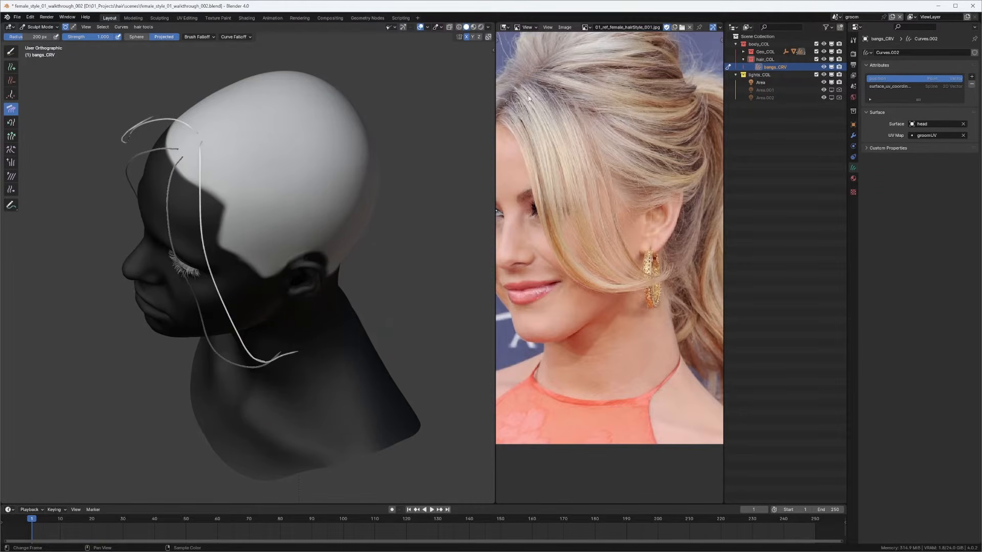
middle_click_drag(507, 115, 534, 112)
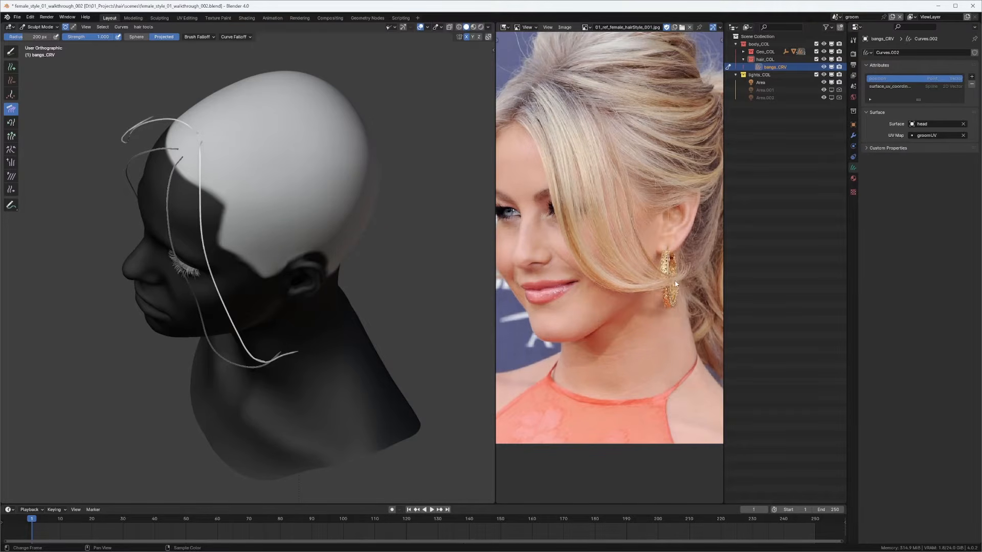
middle_click_drag(682, 271, 662, 266)
scroll(329, 261, "up", 3)
middle_click_drag(322, 253, 357, 220)
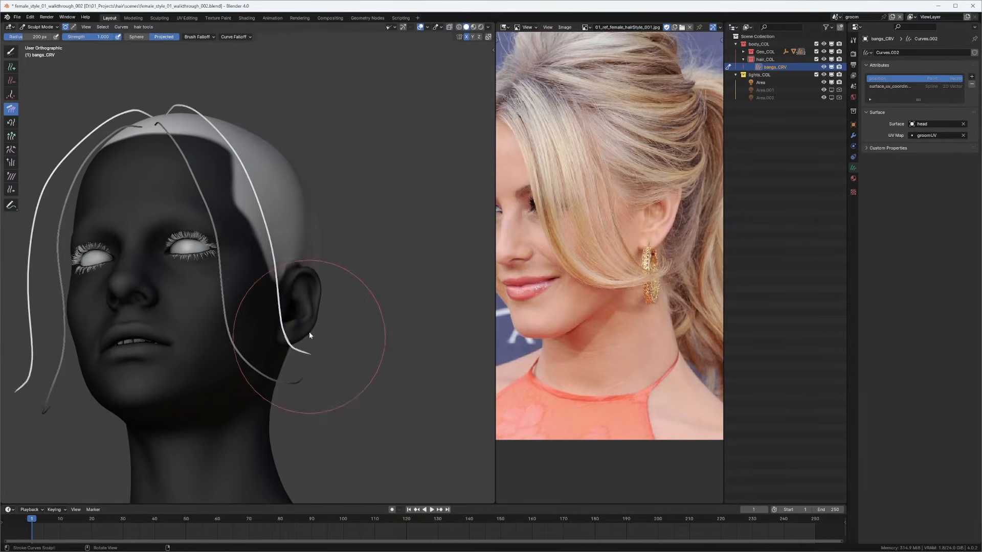
Step: Comb the new guides inward from the rear view so they run close alongside the existing bangs
mouse_move(307, 338)
middle_mouse_down()
mouse_move(235, 344)
mouse_move(201, 281)
mouse_move(257, 180)
mouse_move(267, 101)
middle_mouse_up()
left_click_drag(229, 132, 205, 237)
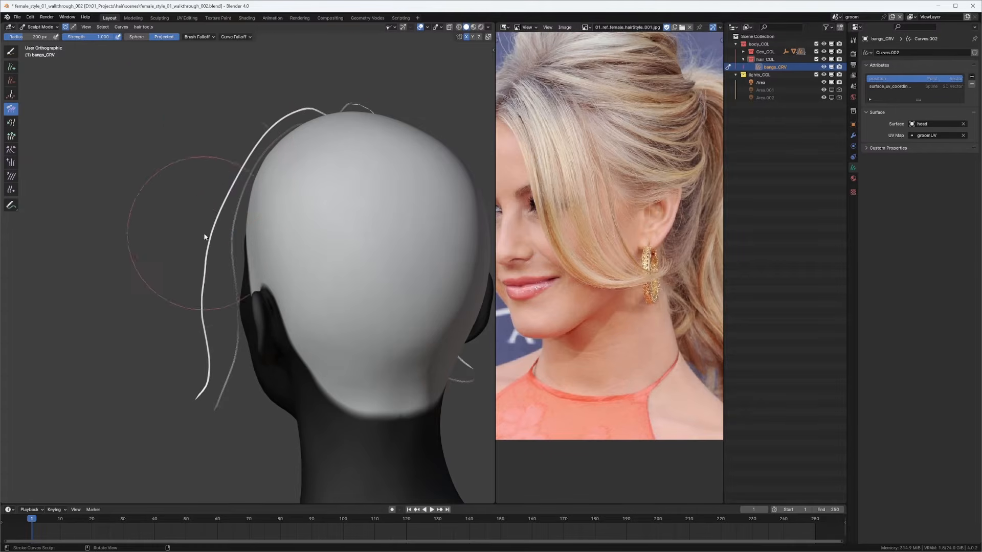
mouse_move(203, 171)
left_mouse_down()
mouse_move(193, 212)
mouse_move(216, 322)
left_mouse_up()
left_click_drag(219, 230, 210, 358)
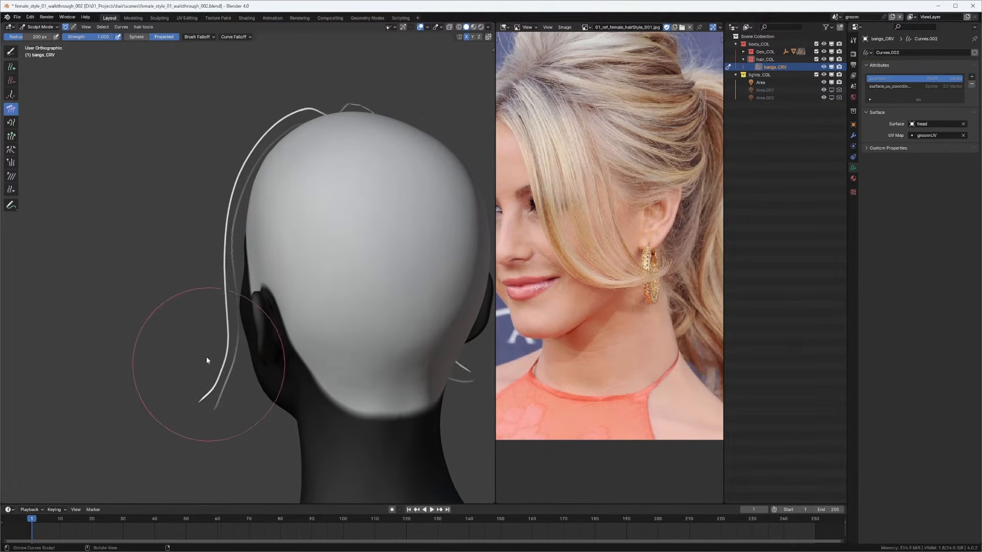
Step: Comb the ends of the new guides back and upward below the jaw from the side view
mouse_move(214, 366)
middle_mouse_down()
mouse_move(344, 292)
mouse_move(353, 272)
middle_mouse_up()
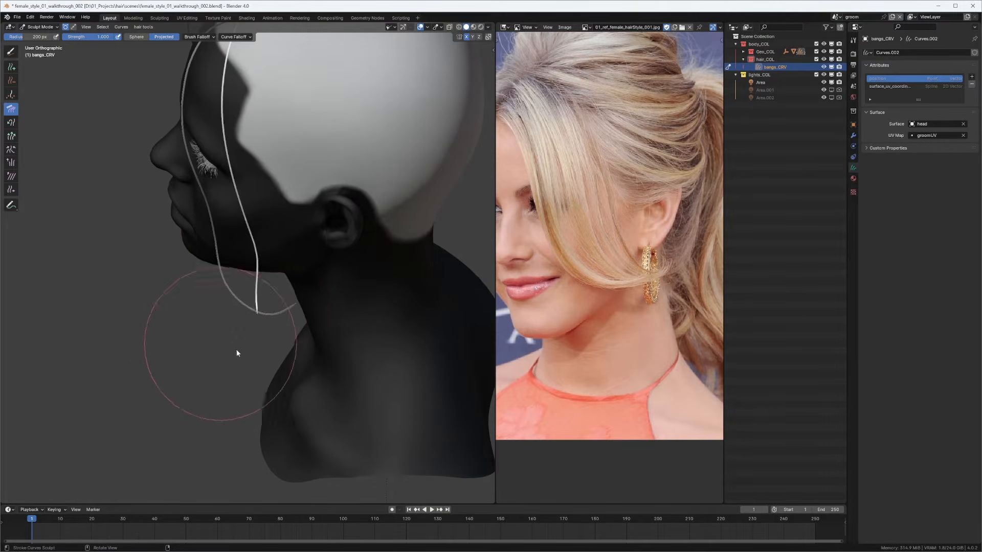
mouse_move(230, 332)
left_mouse_down()
mouse_move(290, 337)
mouse_move(294, 253)
left_mouse_up()
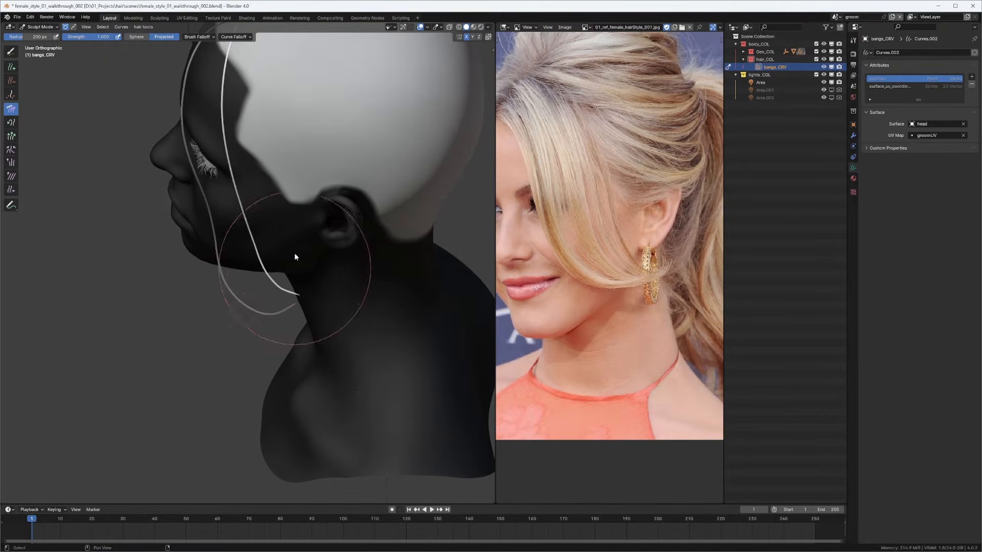
mouse_move(294, 253)
middle_mouse_down()
mouse_move(322, 291)
mouse_move(353, 278)
mouse_move(403, 230)
mouse_move(329, 190)
middle_mouse_up()
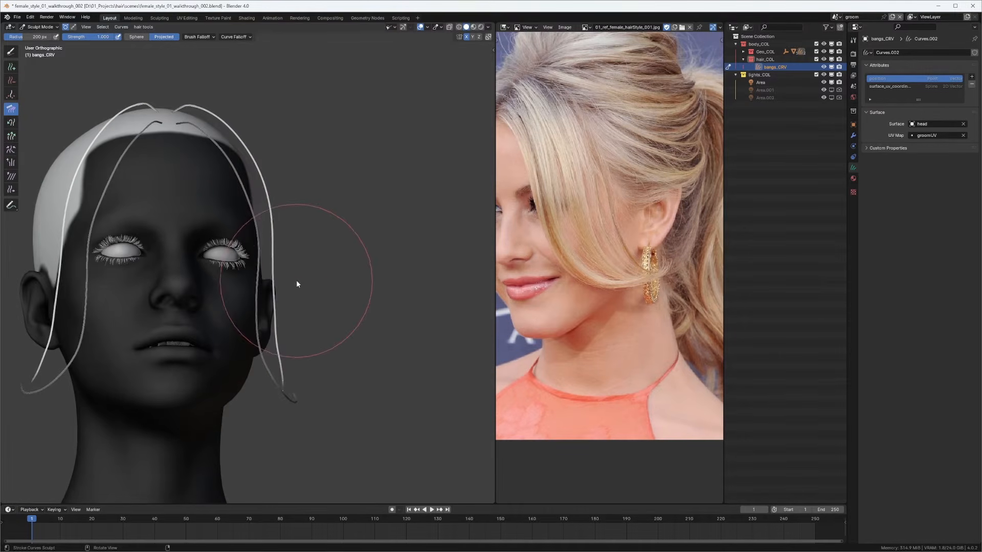
Step: Pull the tips of the new guides back below the ear with the Snake Hook brush and return to the Comb brush
scroll(307, 281, "up", 1)
scroll(318, 282, "up", 1)
middle_click_drag(318, 282, 349, 200, "shift")
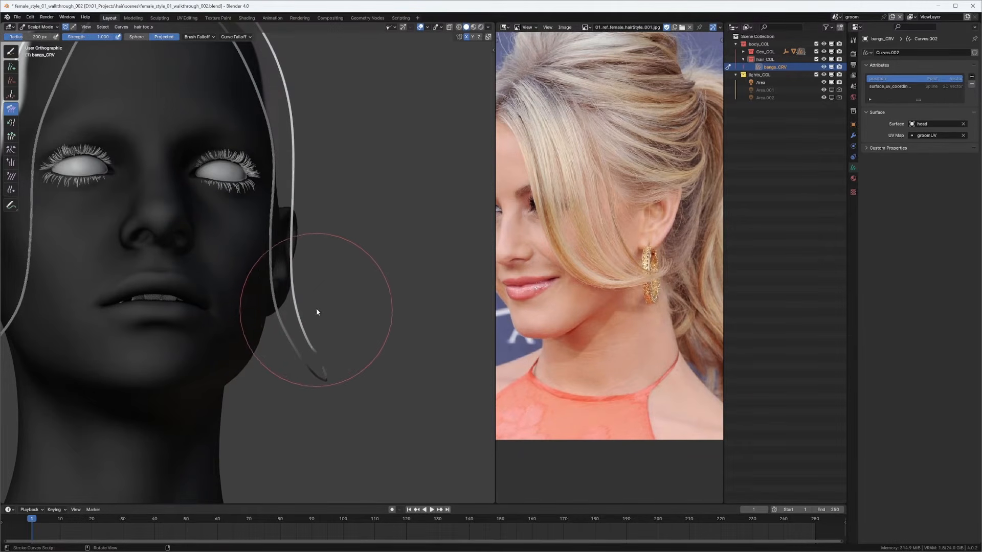
mouse_move(316, 307)
middle_mouse_down()
mouse_move(282, 315)
mouse_move(259, 287)
mouse_move(279, 265)
middle_mouse_up()
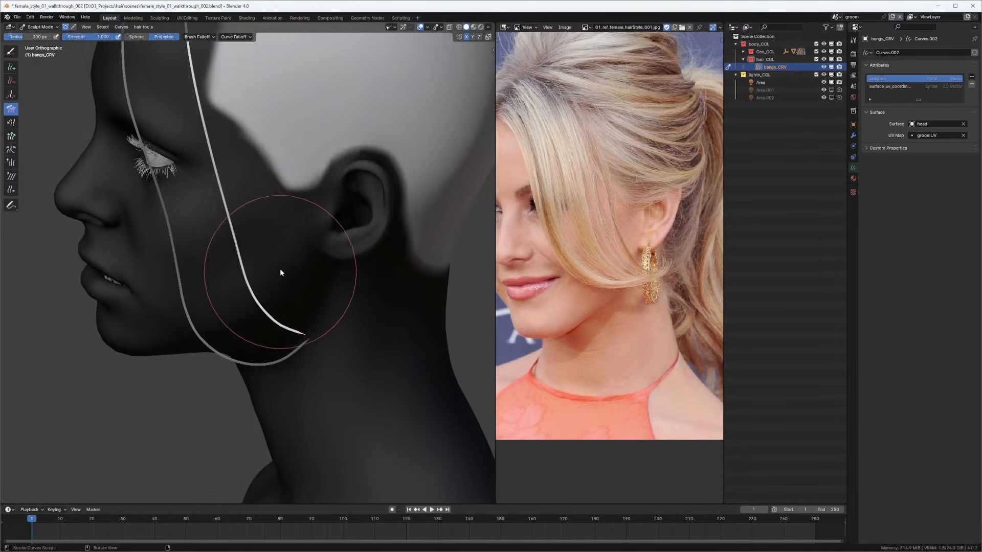
mouse_move(330, 302)
middle_mouse_down()
mouse_move(333, 245)
mouse_move(313, 240)
middle_mouse_up()
key("shift+space")
left_click(289, 255)
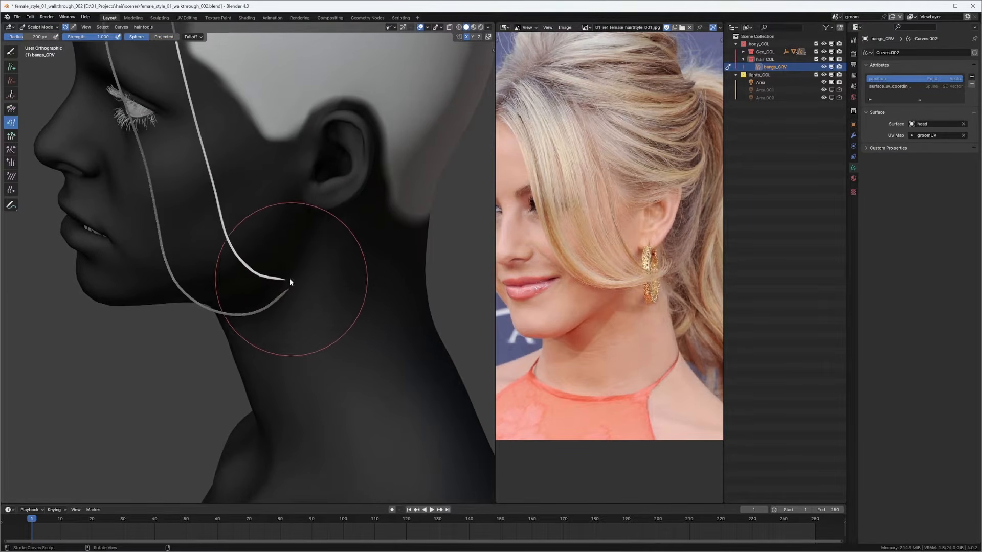
left_click_drag(287, 278, 353, 248)
key("shift+space")
left_click(320, 235)
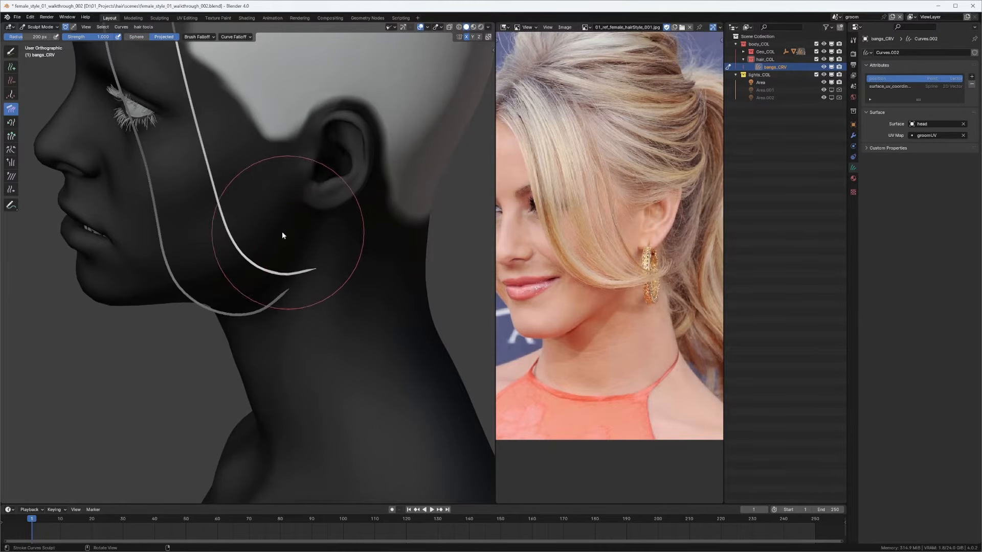
Step: Comb the rear pair of bangs guides slightly backward at the temple and refine their curve along the cheek
middle_click_drag(281, 225, 322, 195)
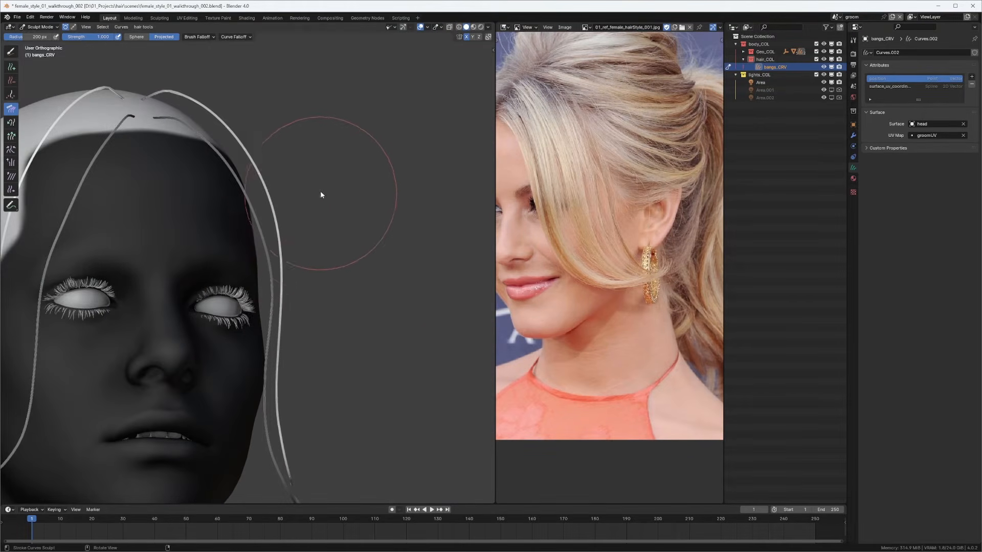
mouse_move(259, 153)
middle_mouse_down()
mouse_move(277, 179)
mouse_move(214, 161)
mouse_move(258, 212)
mouse_move(260, 193)
middle_mouse_up()
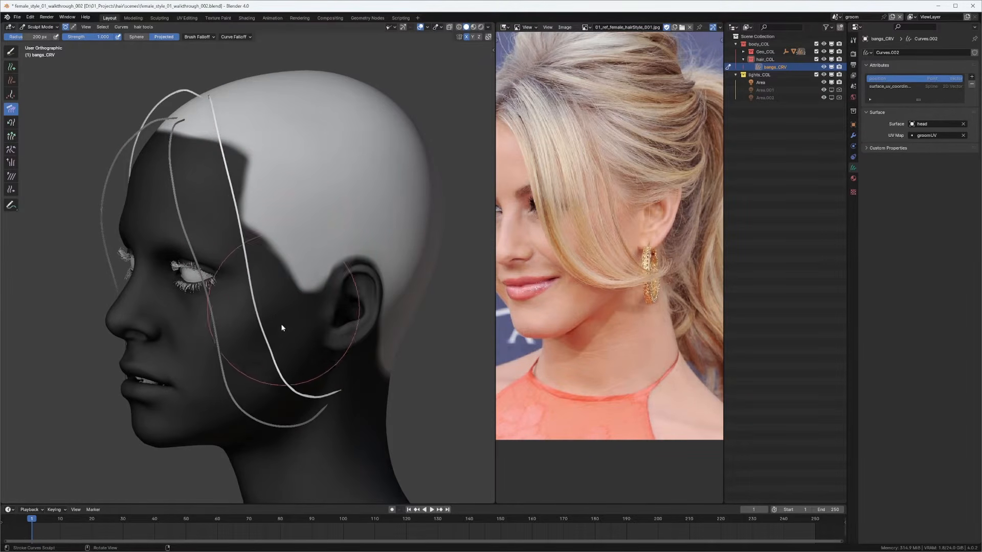
left_click_drag(294, 345, 286, 349)
left_click_drag(197, 157, 214, 149)
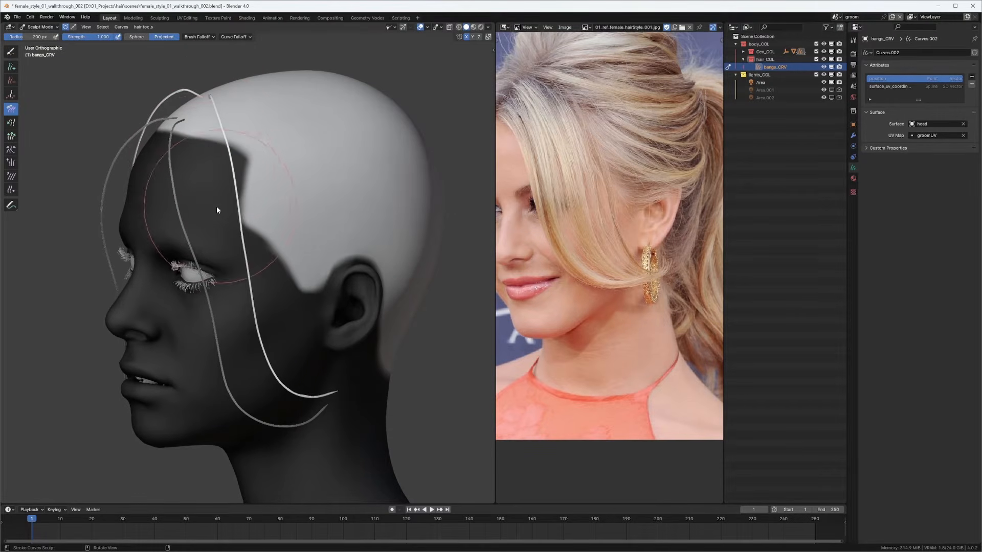
middle_click_drag(204, 158, 208, 163)
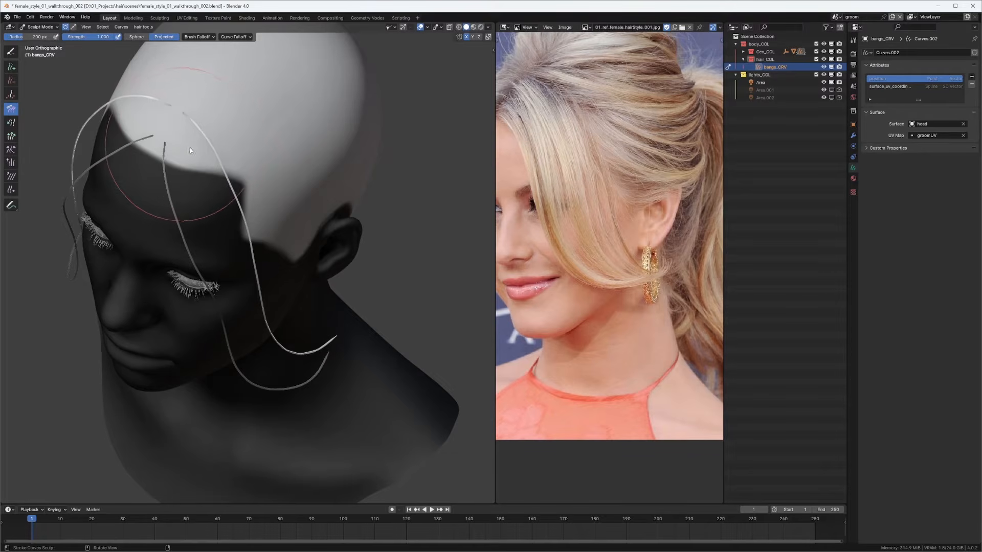
middle_click_drag(219, 198, 203, 174)
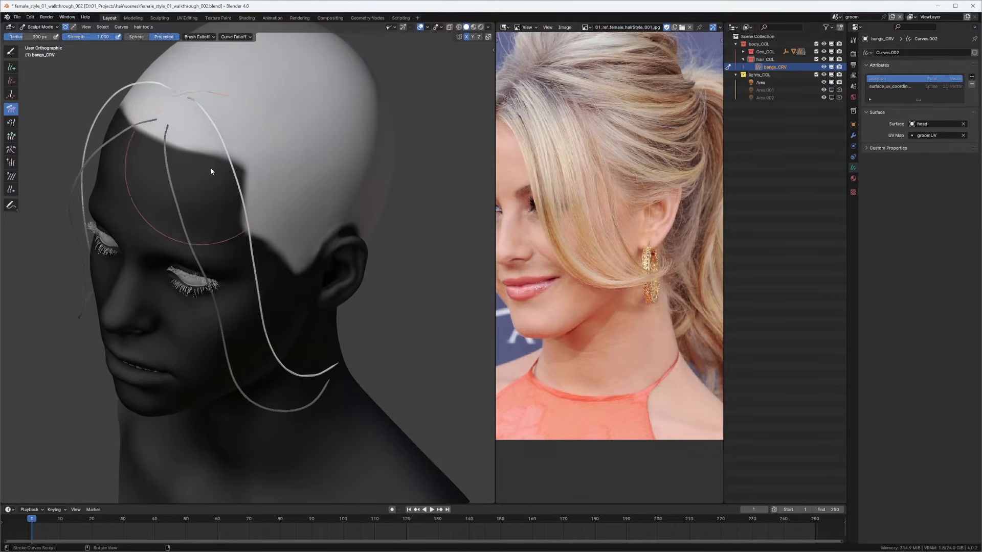
mouse_move(274, 191)
middle_mouse_down()
mouse_move(250, 188)
mouse_move(296, 306)
middle_mouse_up()
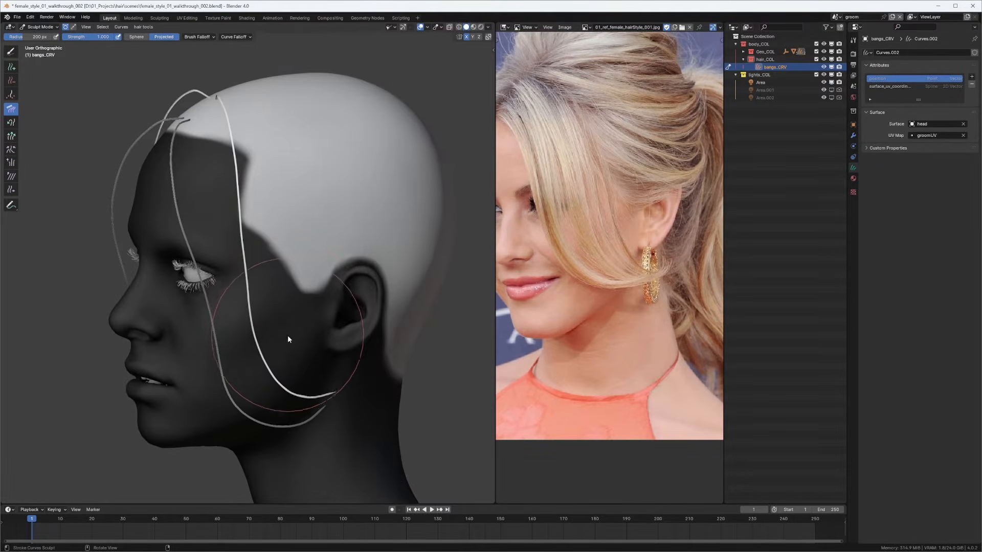
middle_click_drag(275, 271, 198, 183)
Step: Activate Selection Paint for the bangs guides and switch the selection mode from control points to whole curves
middle_click_drag(616, 216, 707, 262)
middle_click_drag(707, 262, 709, 241, "ctrl")
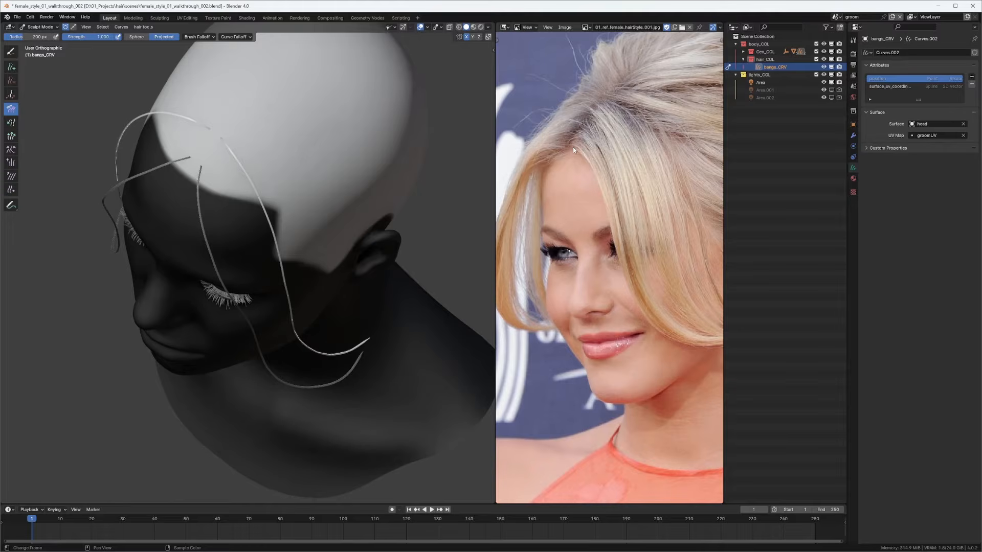
middle_click_drag(225, 240, 185, 172)
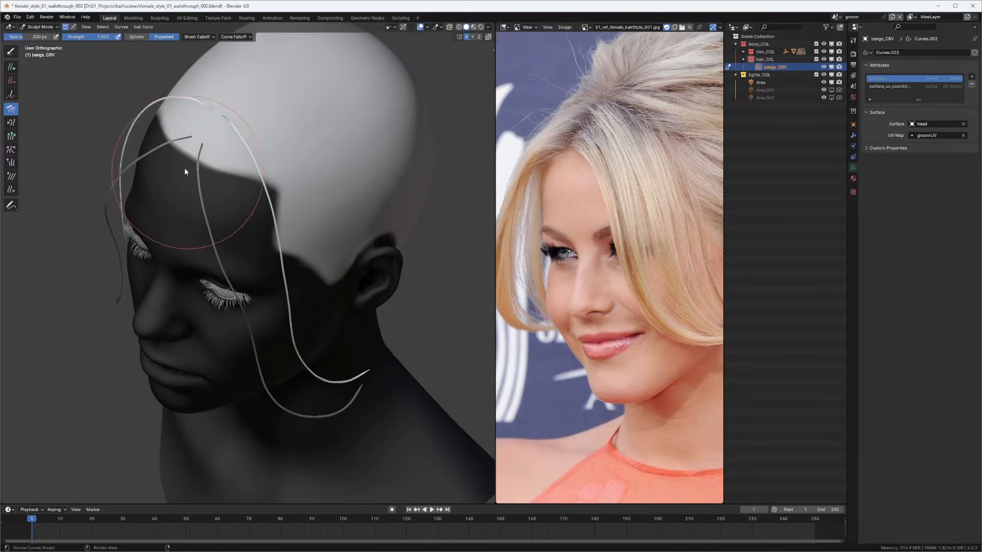
left_click(11, 52)
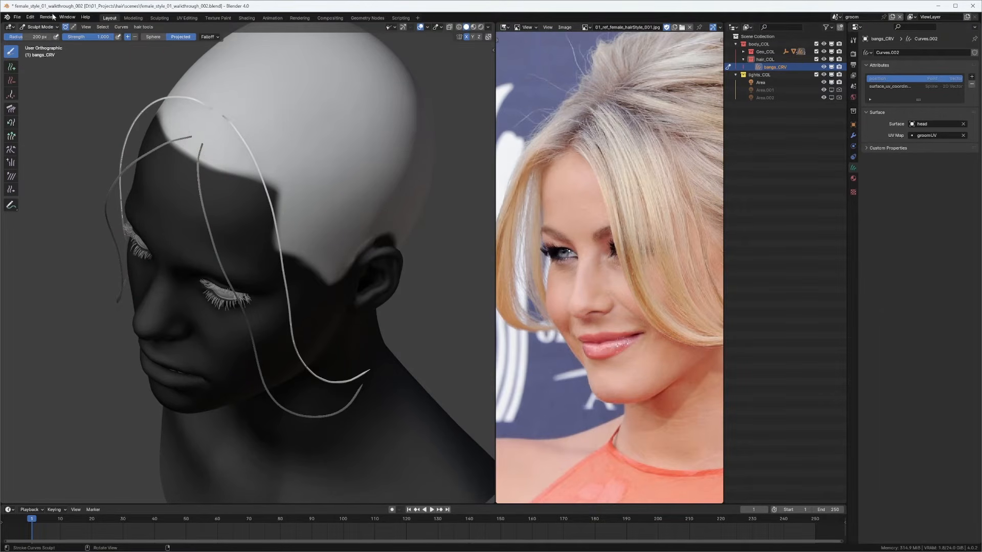
mouse_move(102, 113)
left_mouse_down()
mouse_move(180, 269)
mouse_move(202, 347)
mouse_move(173, 231)
left_mouse_up()
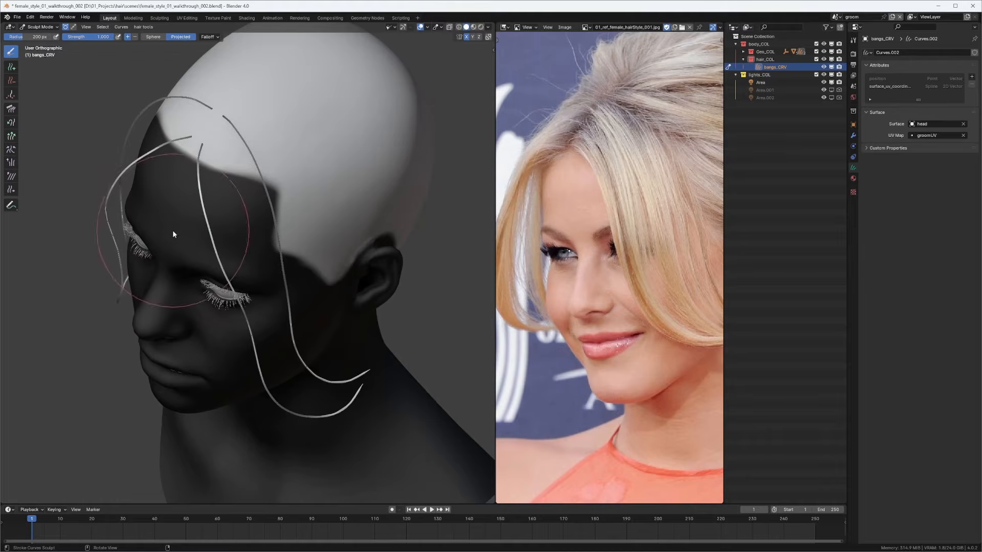
left_click(74, 27)
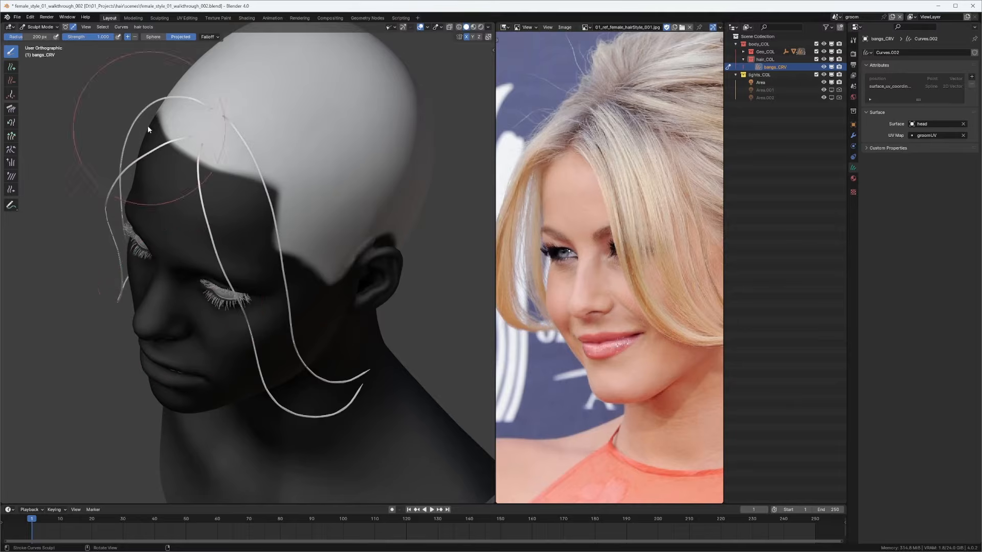
Step: Set the Selection Paint brush to a 153 px radius with a constant falloff
middle_click_drag(147, 124, 149, 49)
key("f")
left_click(195, 92)
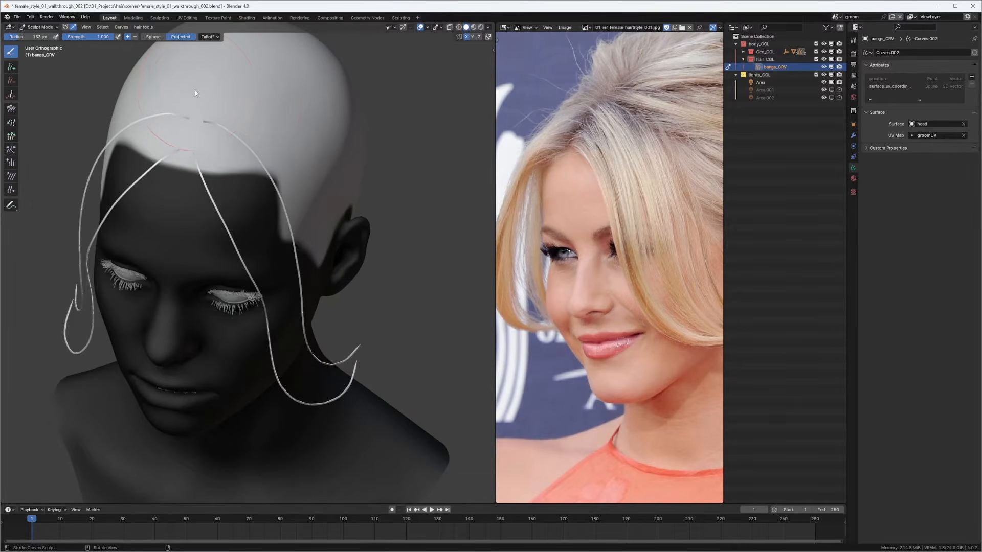
left_click(208, 37)
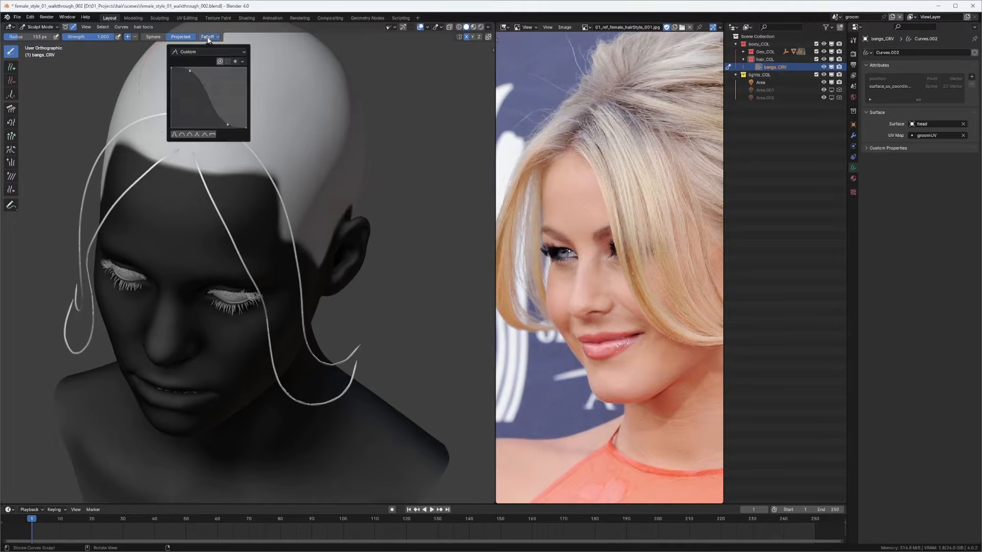
left_click(213, 135)
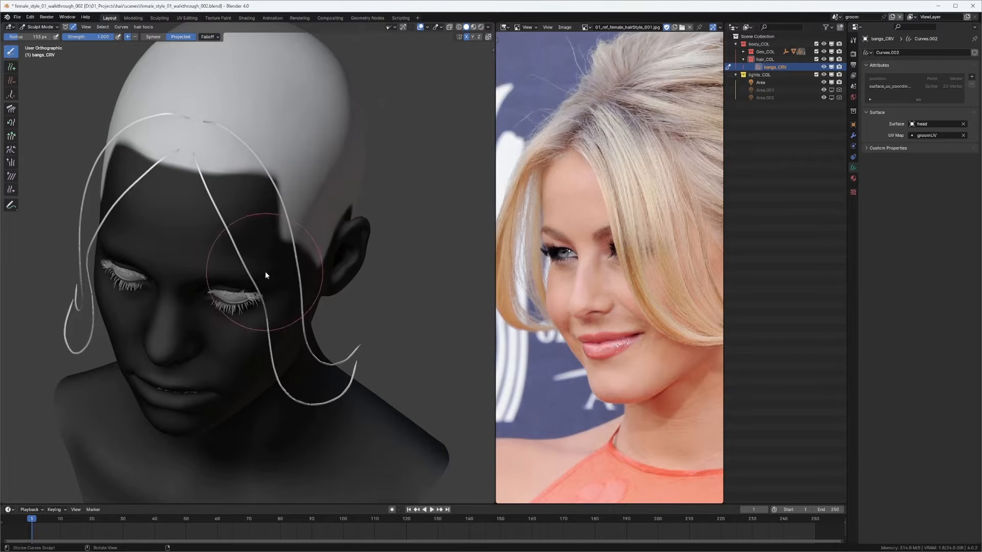
Step: Invert the curve selection so only the front pair of bangs guides is selected
middle_click_drag(265, 271, 360, 158)
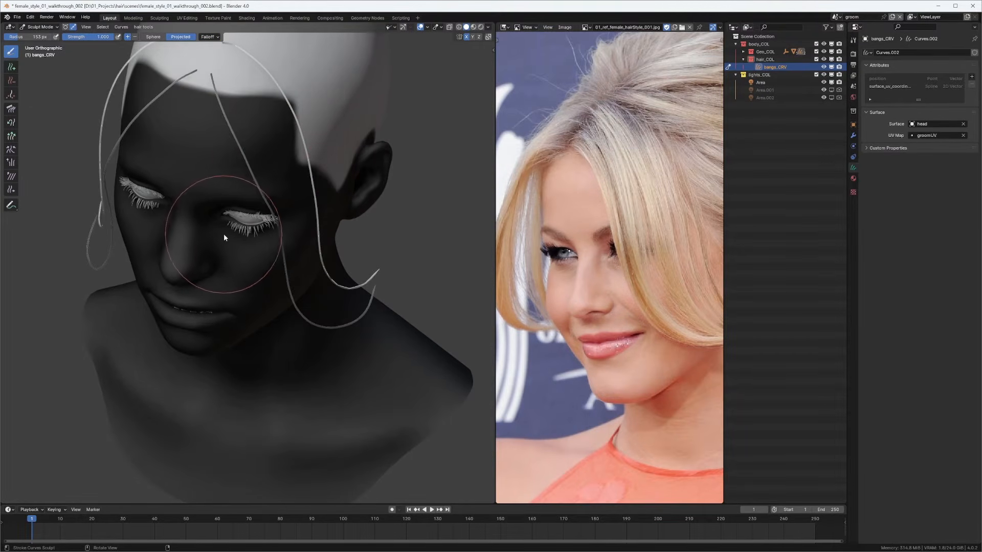
left_click(224, 214)
key("ctrl+z")
key("ctrl+i")
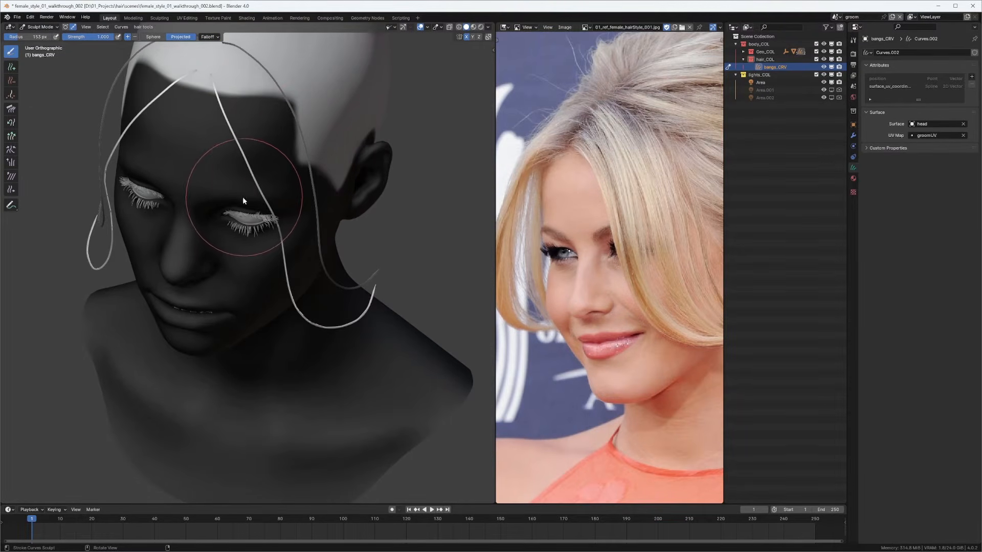
middle_click_drag(268, 227, 282, 249)
mouse_move(209, 202)
middle_mouse_down()
mouse_move(218, 214)
mouse_move(232, 198)
mouse_move(243, 221)
mouse_move(234, 227)
middle_mouse_up()
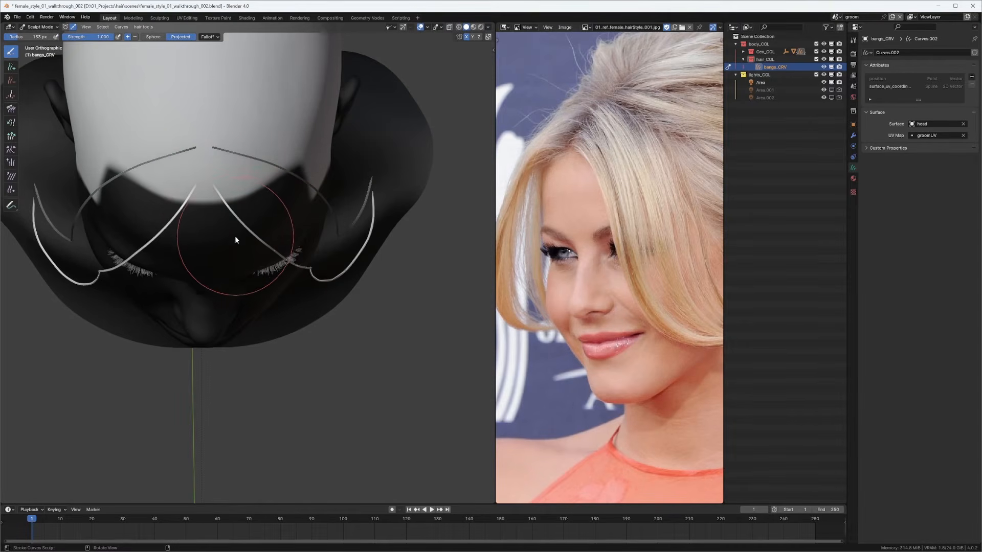
Step: Comb the upper part of the front guide pair into a rounder arc beside the center parting, using a 185 px Comb brush
key("q")
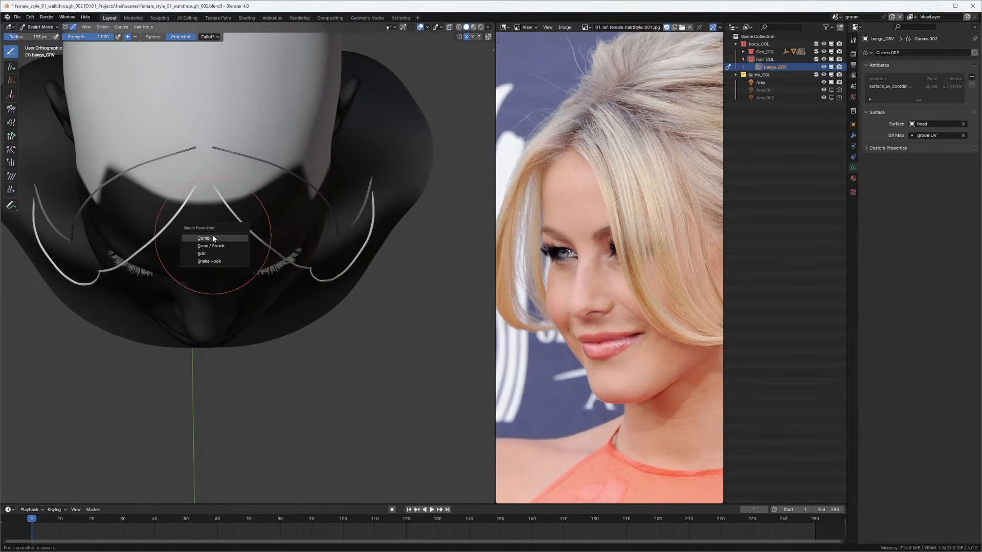
left_click(220, 237)
key("f")
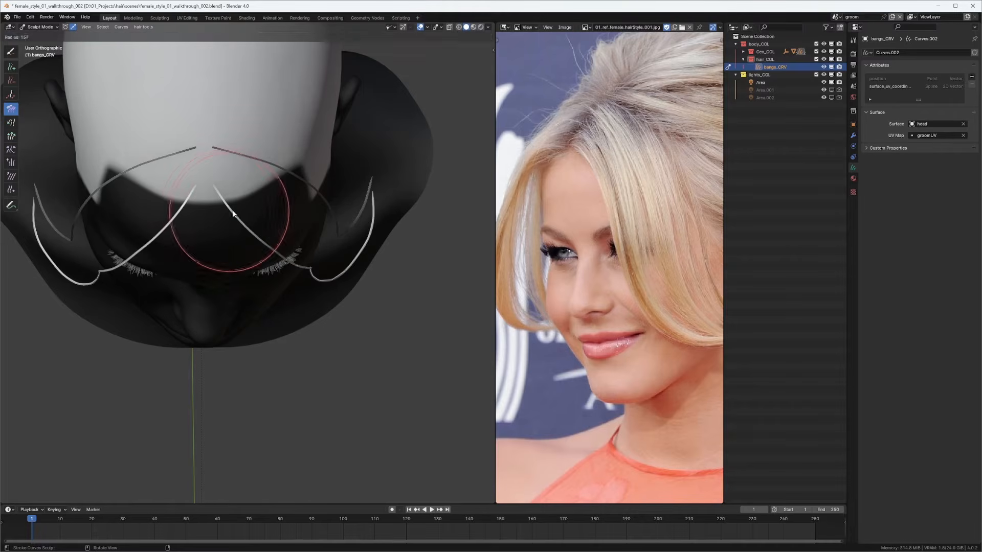
left_click(194, 207)
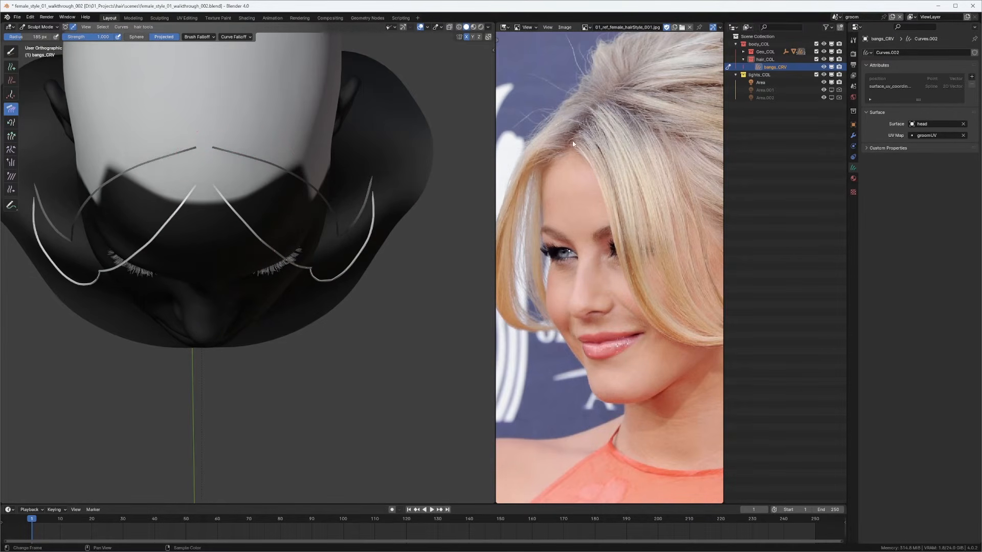
middle_click_drag(276, 198, 204, 193)
mouse_move(202, 182)
left_mouse_down()
mouse_move(232, 215)
mouse_move(228, 192)
mouse_move(241, 224)
left_mouse_up()
middle_click_drag(240, 224, 213, 199)
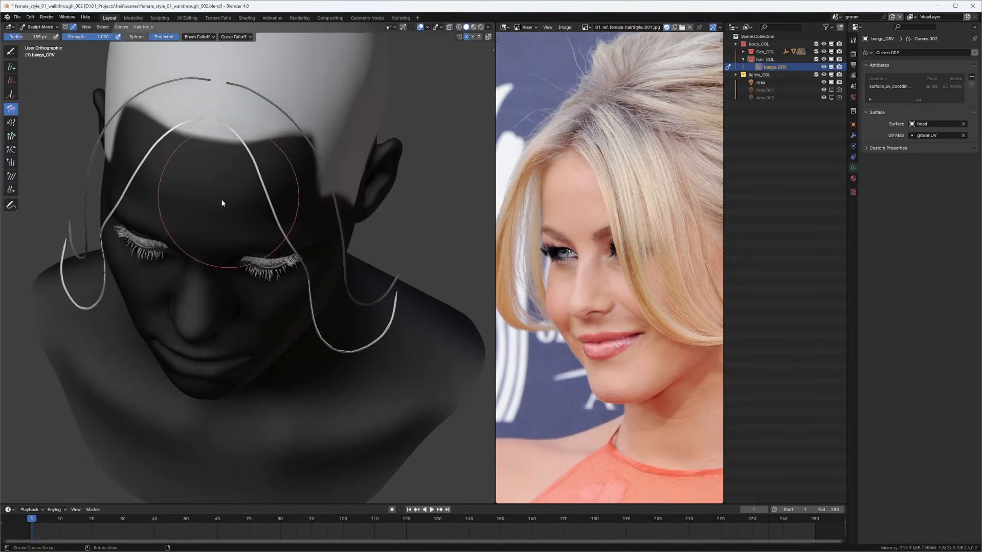
Step: Examine the shape of the front bangs guides around the face from several angles against the reference photo
mouse_move(221, 158)
middle_mouse_down()
mouse_move(217, 65)
mouse_move(220, 104)
middle_mouse_up()
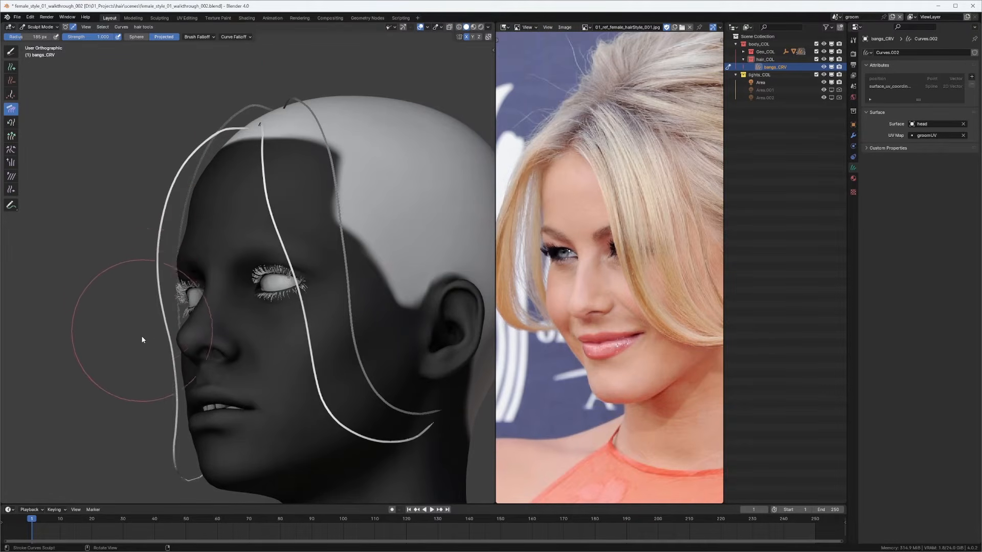
middle_click_drag(141, 336, 136, 293, "shift")
mouse_move(204, 248)
middle_mouse_down()
mouse_move(263, 257)
mouse_move(265, 97)
mouse_move(298, 84)
middle_mouse_up()
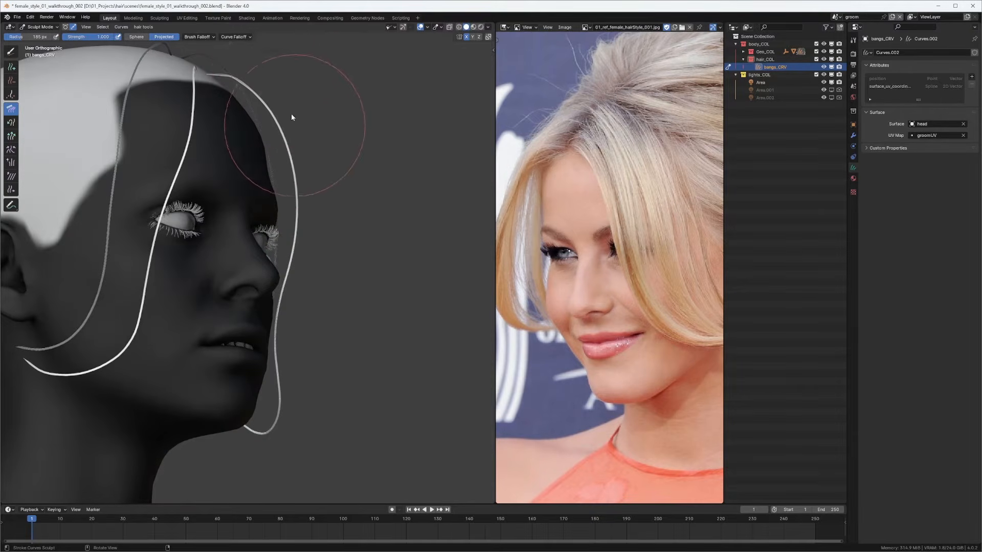
middle_click_drag(290, 174, 204, 207)
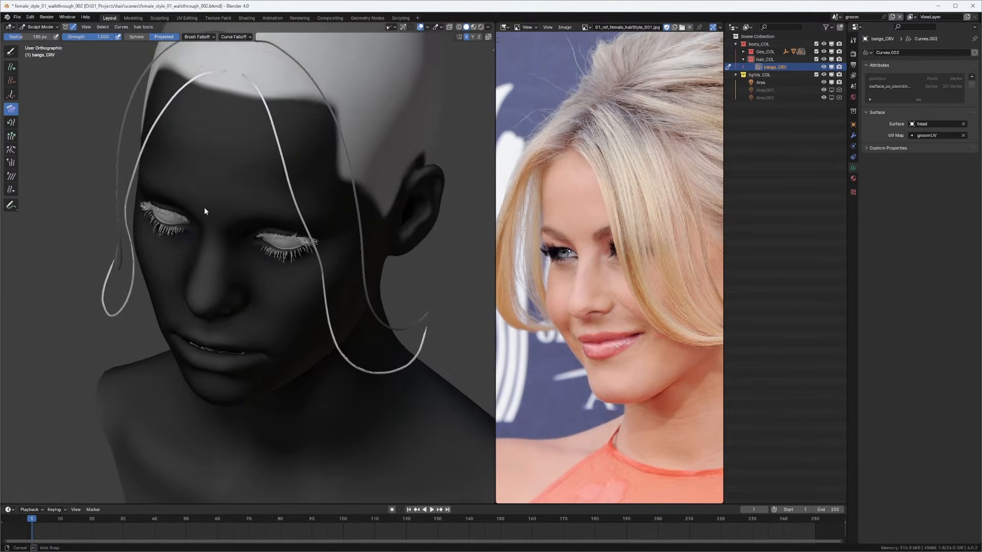
middle_click_drag(247, 109, 318, 152)
scroll(286, 118, "down", 5)
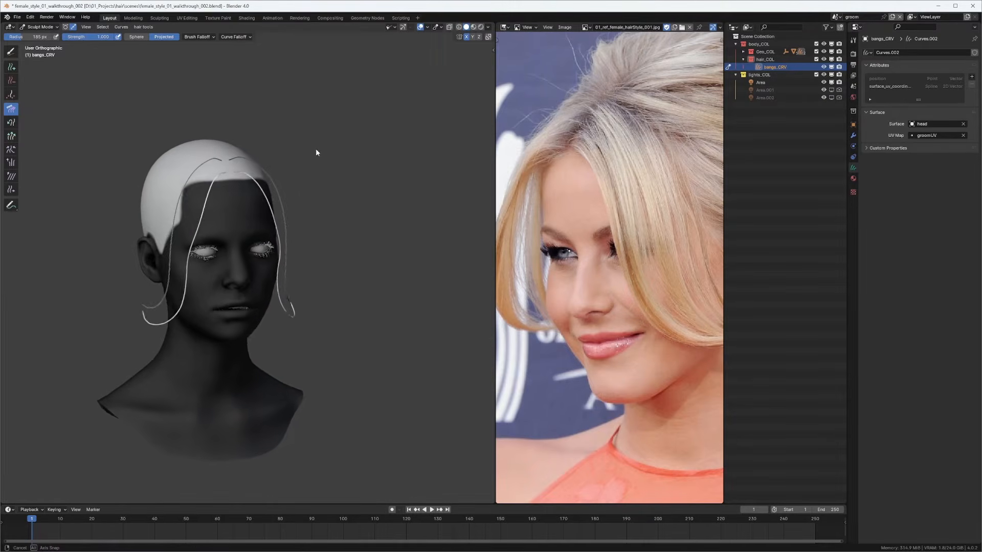
middle_click_drag(300, 221, 276, 189)
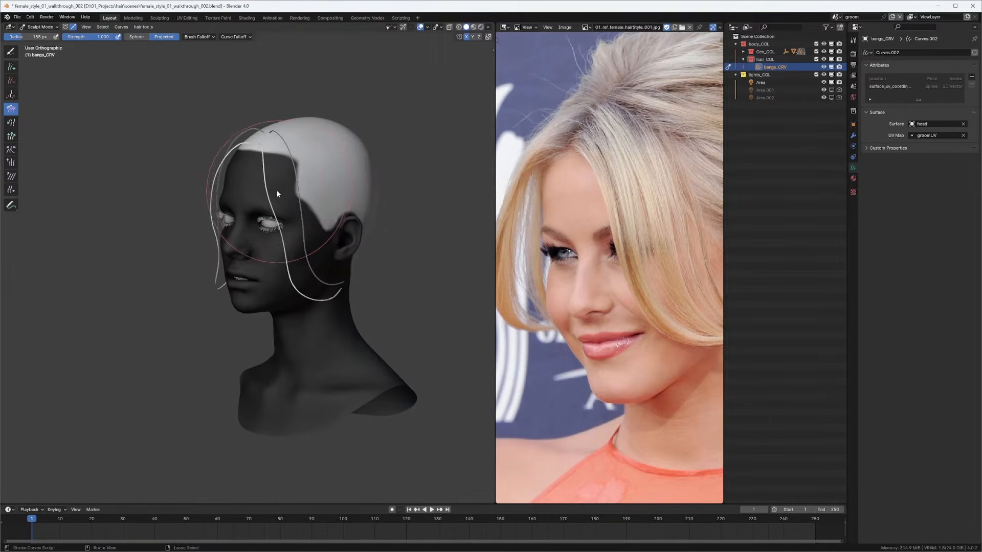
scroll(227, 97, "up", 5)
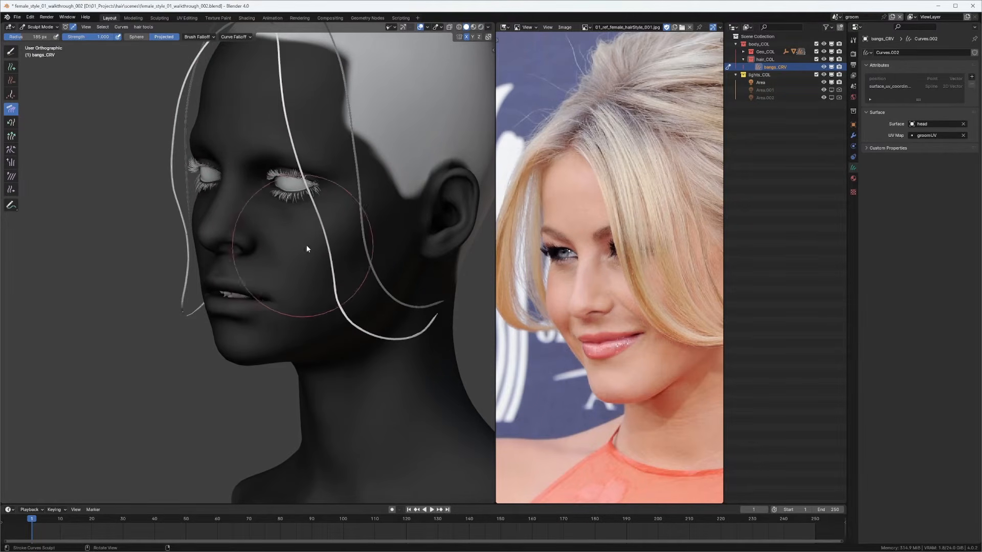
Step: Comb the lower ends of the front guide pair outward past the jaw and slightly upward
mouse_move(316, 331)
middle_mouse_down()
mouse_move(393, 233)
mouse_move(381, 225)
middle_mouse_up()
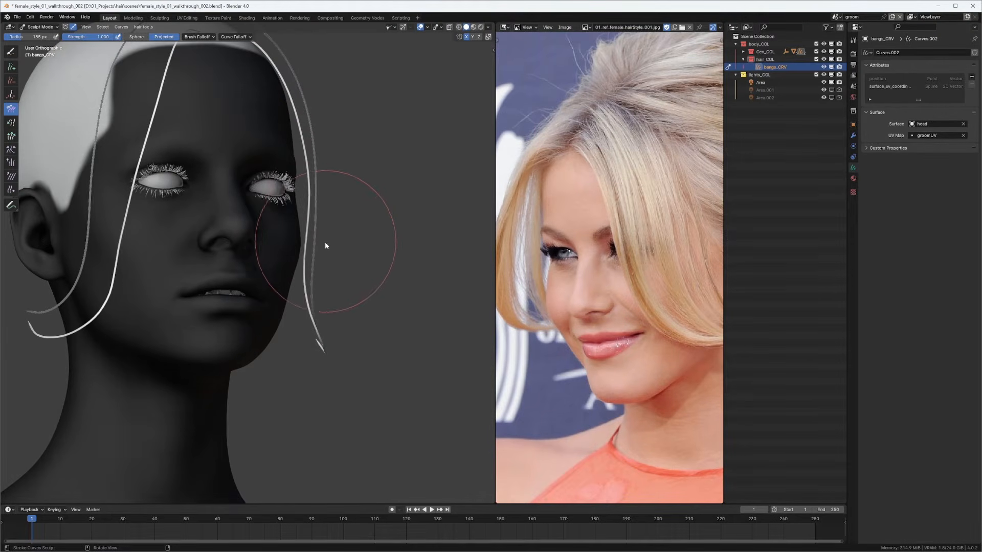
mouse_move(333, 263)
middle_mouse_down()
mouse_move(263, 226)
mouse_move(302, 159)
mouse_move(300, 185)
mouse_move(285, 200)
mouse_move(344, 271)
middle_mouse_up()
mouse_move(333, 323)
left_mouse_down()
mouse_move(342, 382)
mouse_move(379, 370)
mouse_move(450, 389)
mouse_move(446, 364)
left_mouse_up()
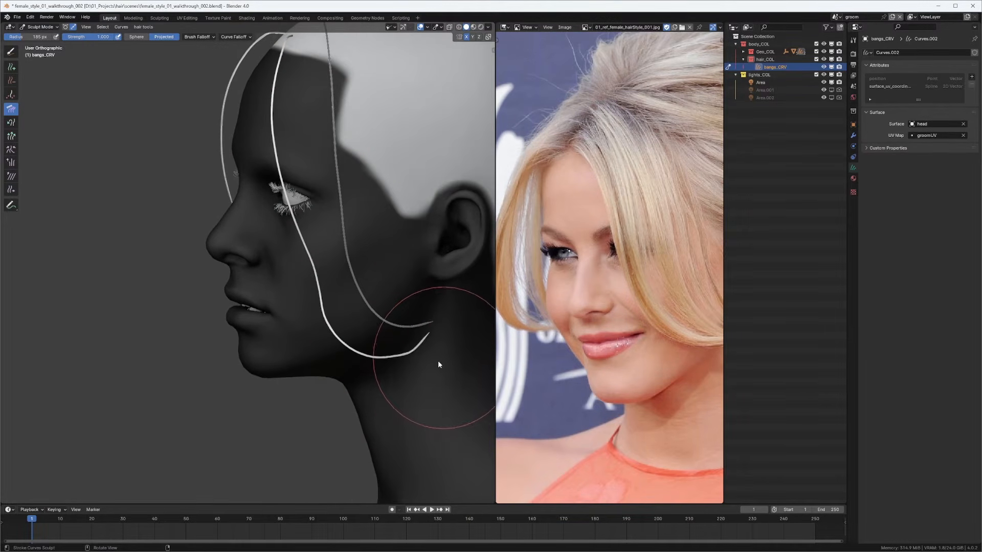
middle_click_drag(410, 369, 407, 252)
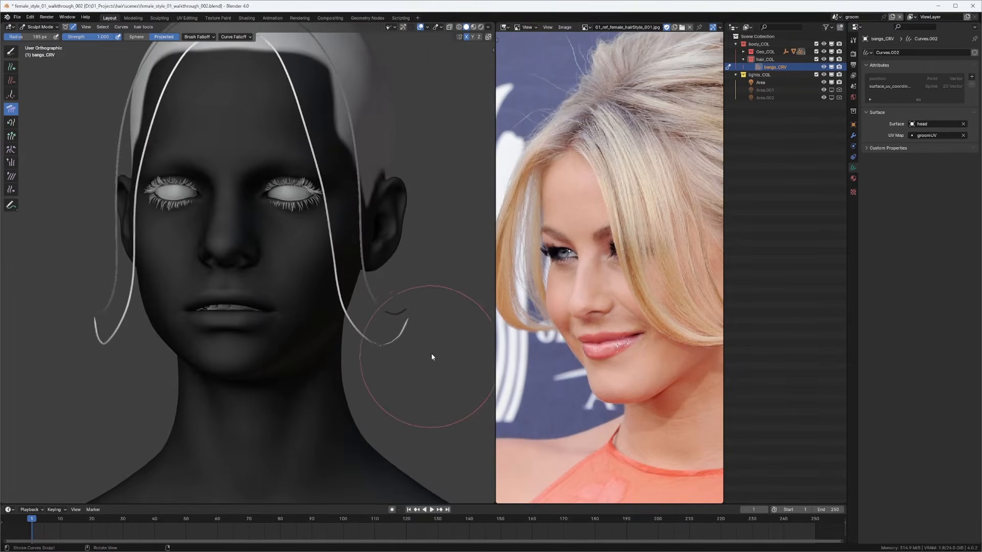
left_click_drag(412, 357, 423, 335)
Step: Deselect the front guides and add a new mirrored guide pair behind the existing bangs, beside the center parting, with the Add brush at count 1
mouse_move(418, 316)
middle_mouse_down()
mouse_move(393, 258)
mouse_move(407, 285)
mouse_move(324, 187)
middle_mouse_up()
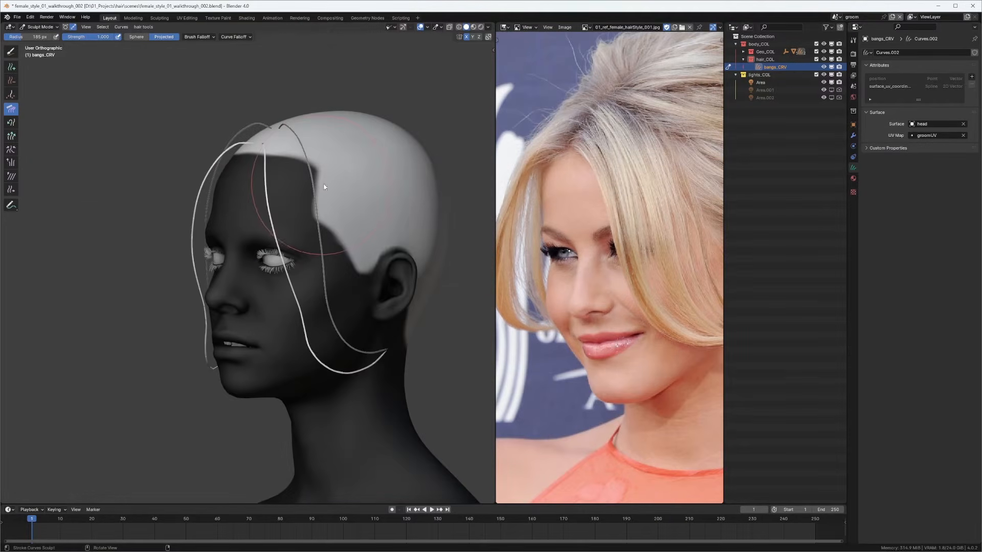
middle_click_drag(259, 193, 287, 159)
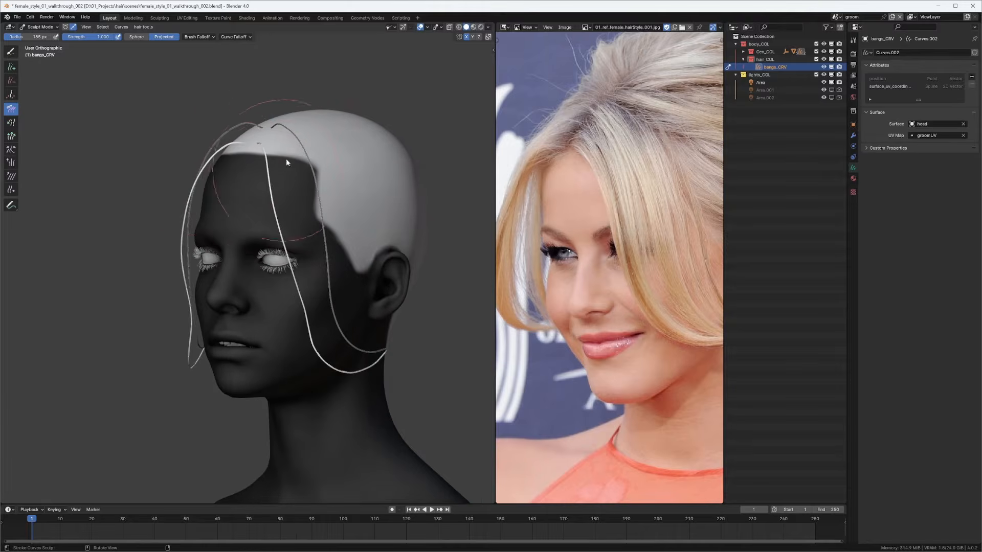
mouse_move(291, 197)
middle_mouse_down()
mouse_move(295, 164)
mouse_move(309, 158)
middle_mouse_up()
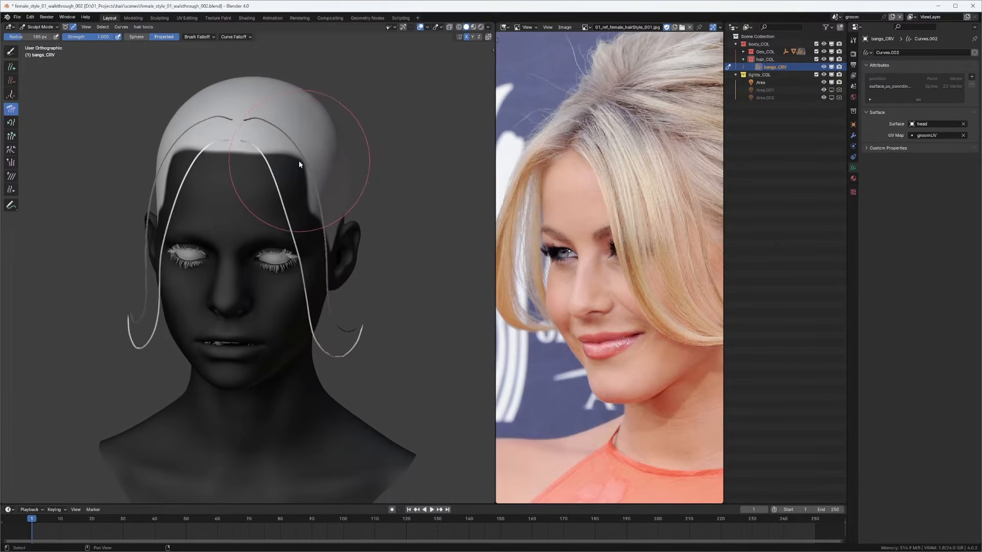
left_click(16, 68)
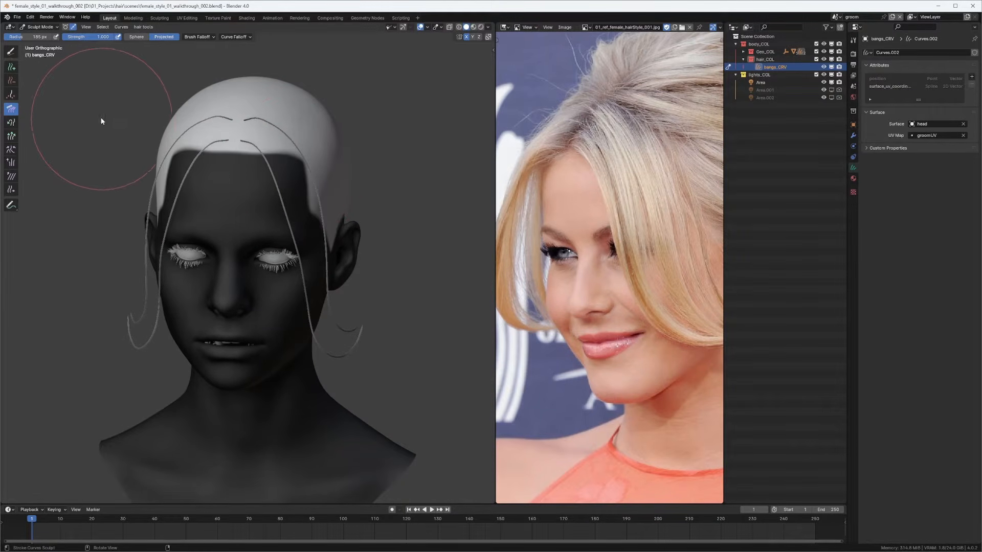
mouse_move(210, 150)
middle_mouse_down()
mouse_move(214, 164)
mouse_move(223, 151)
mouse_move(204, 180)
mouse_move(206, 164)
middle_mouse_up()
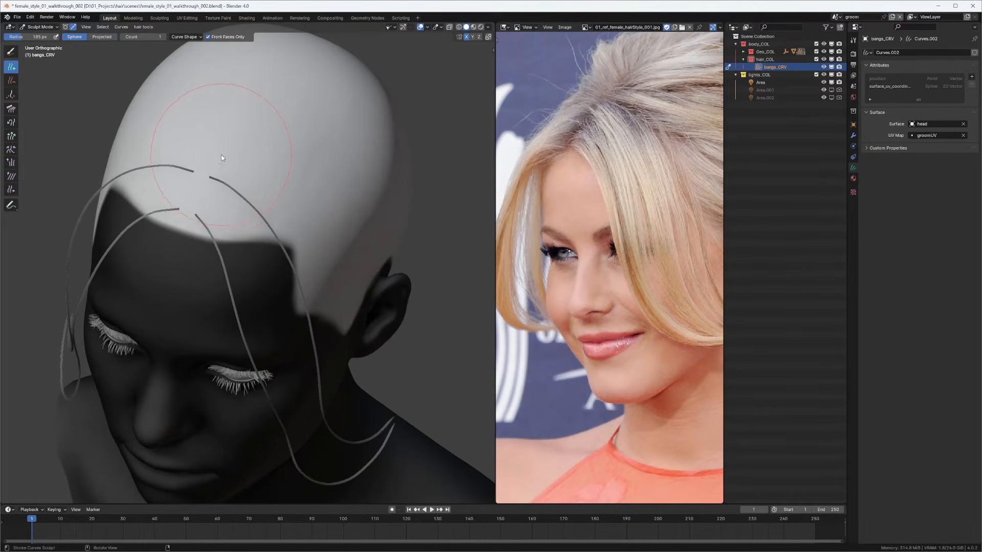
left_click(220, 154)
middle_click_drag(256, 160, 289, 199, "ctrl")
mouse_move(289, 200)
middle_mouse_down()
mouse_move(313, 181)
mouse_move(270, 210)
mouse_move(22, 52)
middle_mouse_up()
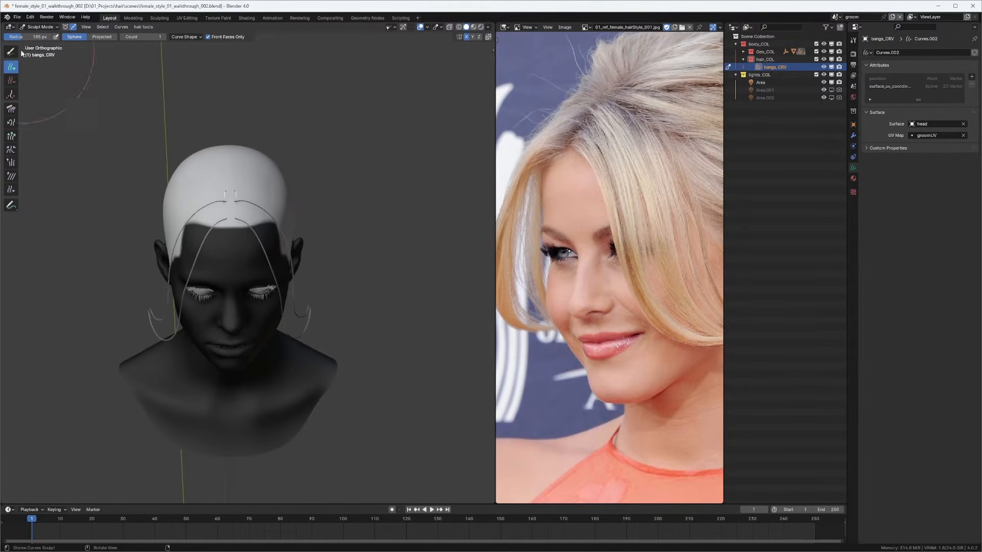
scroll(271, 173, "up", 3)
middle_click_drag(214, 217, 251, 146)
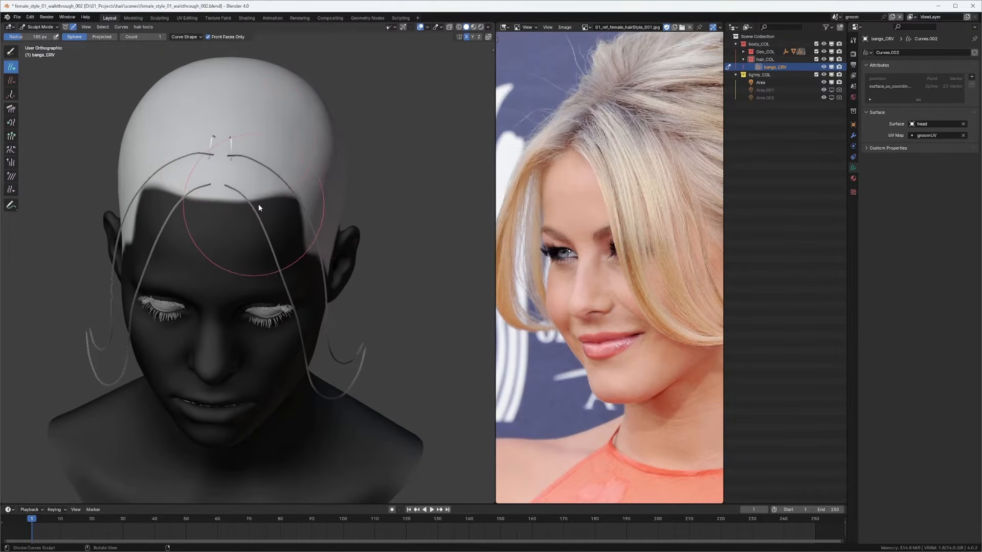
Step: Comb the lower part of the new guide pair outward through the head in X-ray view, using a 257 px Comb brush
key("q")
left_click(239, 202)
middle_click_drag(238, 195, 251, 184, "ctrl")
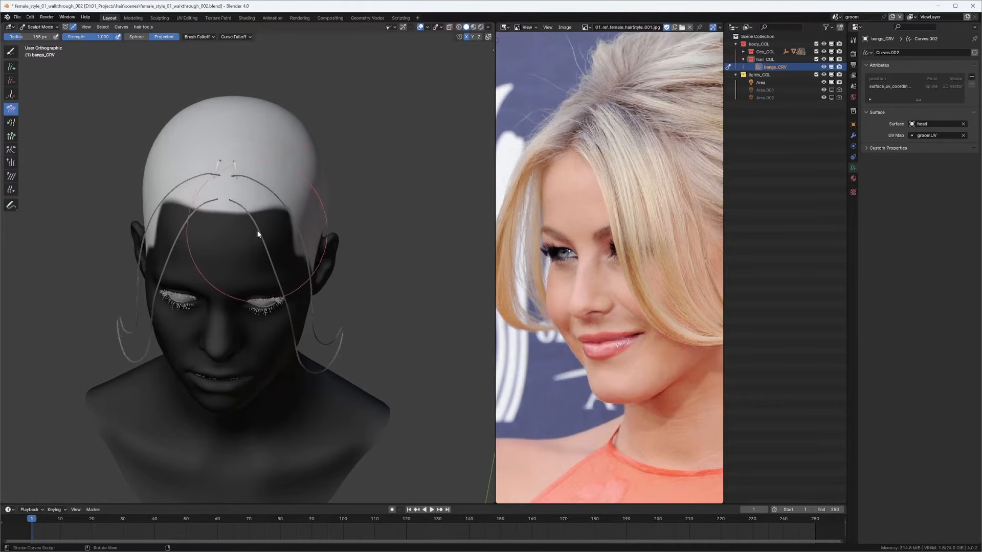
key("f")
left_click(290, 220)
key("alt+z")
mouse_move(281, 208)
middle_mouse_down()
mouse_move(297, 174)
mouse_move(268, 199)
middle_mouse_up()
mouse_move(218, 293)
left_mouse_down()
mouse_move(227, 288)
mouse_move(296, 357)
mouse_move(296, 322)
left_mouse_up()
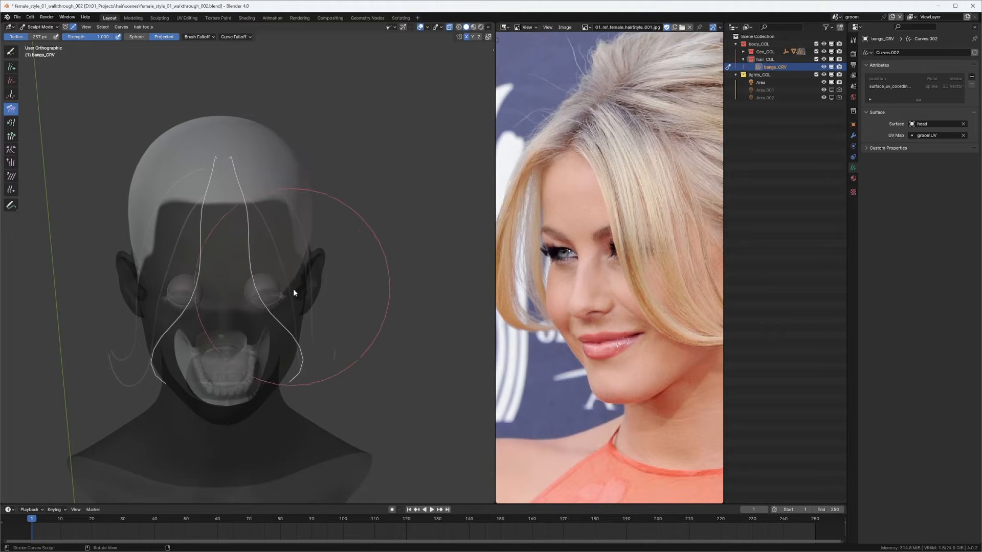
left_click(449, 28)
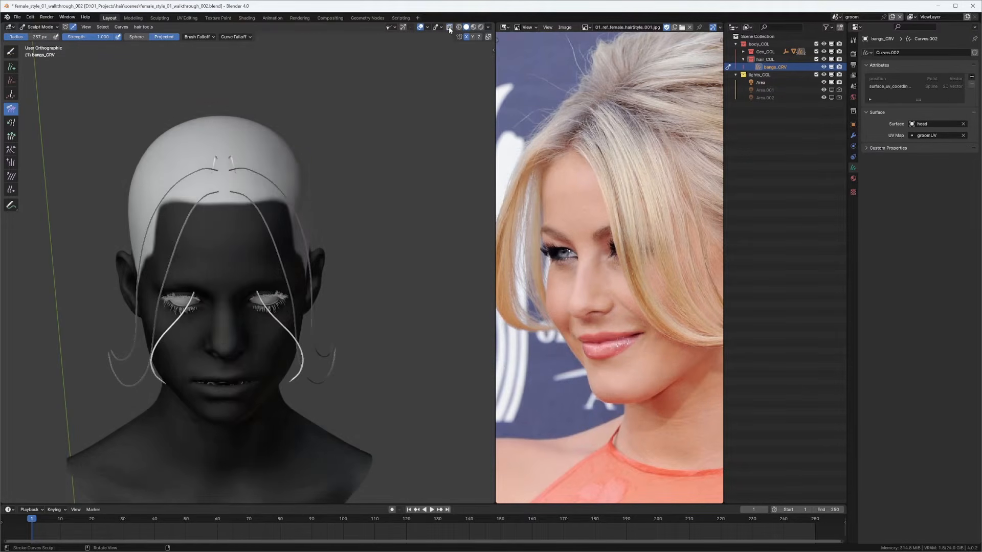
left_click(451, 29)
Step: Comb the new guide pair sideways out of the head so it runs around both sides of the face
mouse_move(235, 193)
left_mouse_down()
mouse_move(272, 171)
mouse_move(220, 169)
mouse_move(218, 206)
mouse_move(346, 298)
mouse_move(274, 346)
mouse_move(292, 287)
left_mouse_up()
middle_click_drag(291, 287, 230, 275)
mouse_move(230, 274)
left_mouse_down()
mouse_move(276, 214)
mouse_move(257, 208)
mouse_move(234, 224)
mouse_move(249, 222)
left_mouse_up()
middle_click_drag(249, 222, 264, 230)
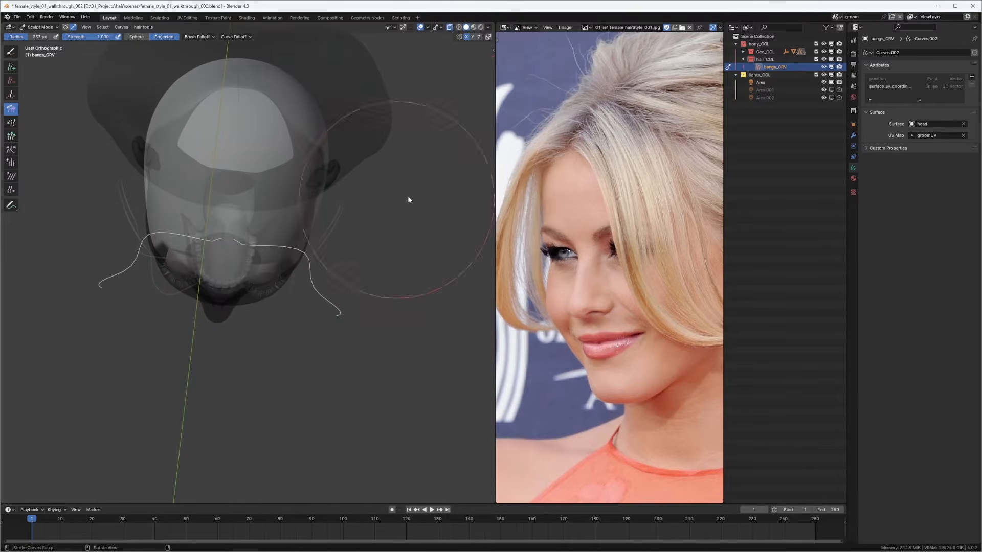
middle_click_drag(562, 126, 611, 140)
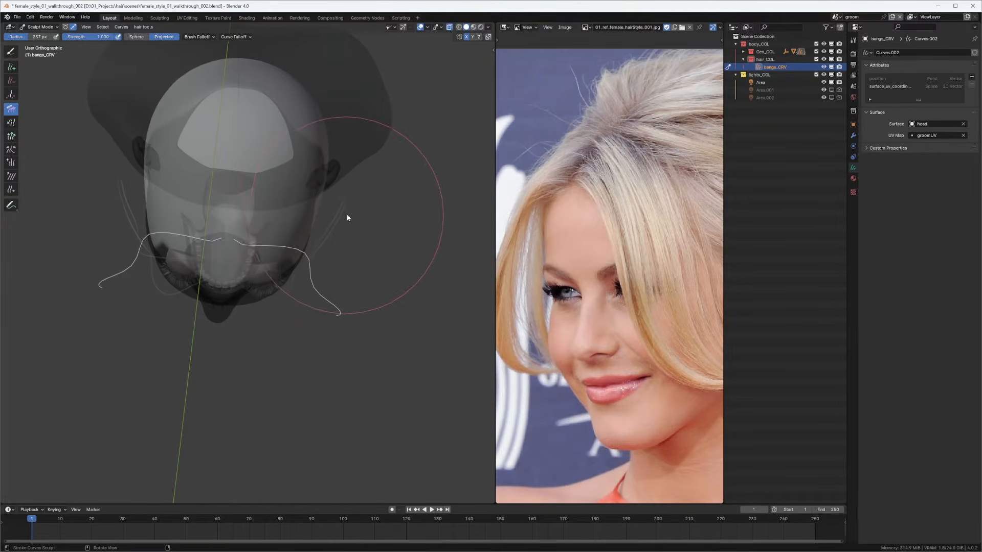
middle_click_drag(346, 217, 294, 177)
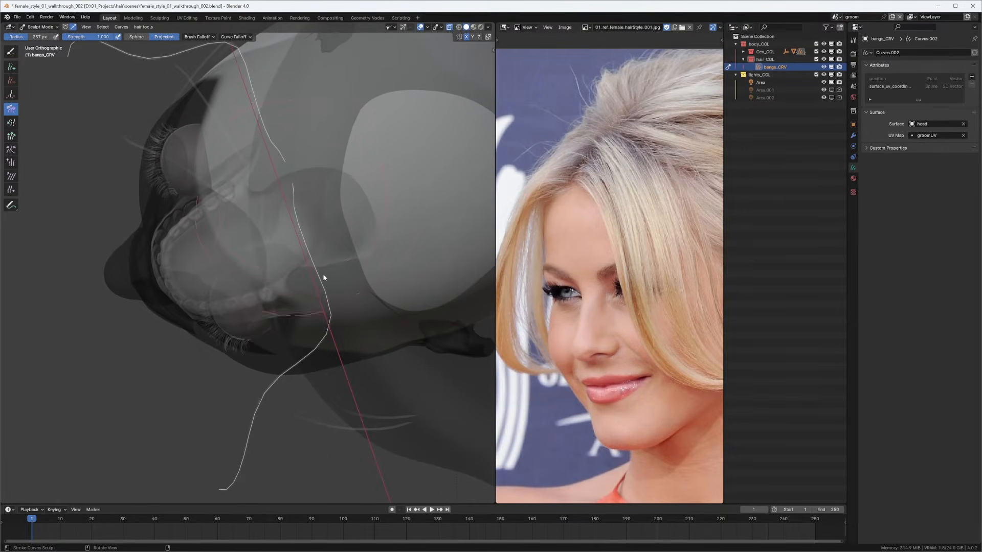
Step: Resize the Comb brush, turn X-ray off, and comb the new guide pair into an arc over the scalp and down the sides
mouse_move(324, 276)
middle_mouse_down()
mouse_move(377, 175)
mouse_move(387, 205)
mouse_move(326, 181)
middle_mouse_up()
key("f")
left_click(311, 175)
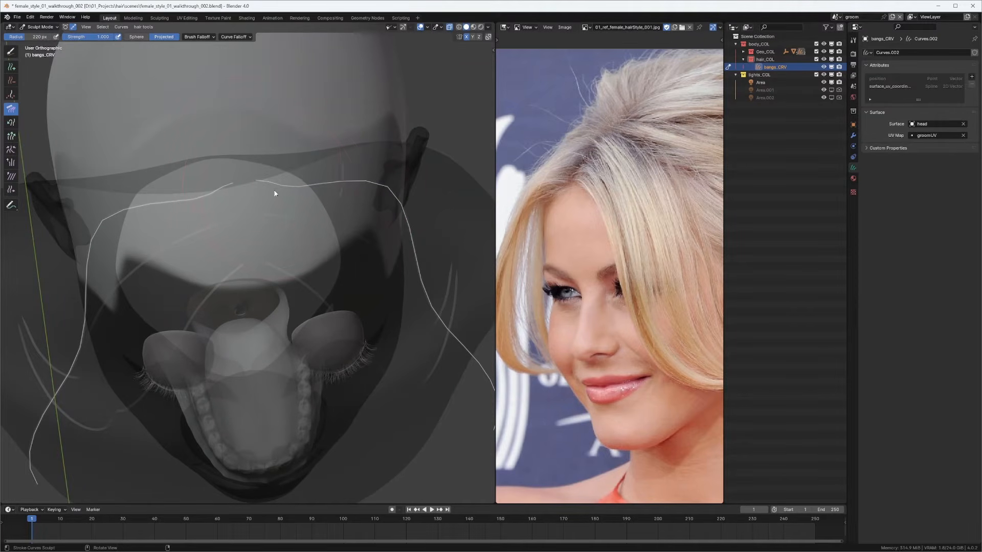
key("f")
left_click(259, 156)
middle_click_drag(349, 168, 390, 99)
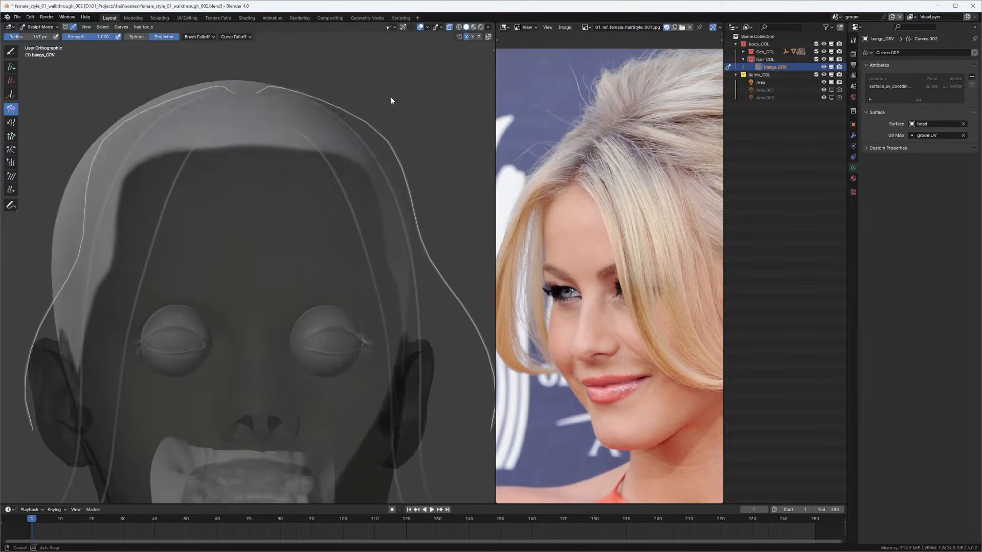
key("f")
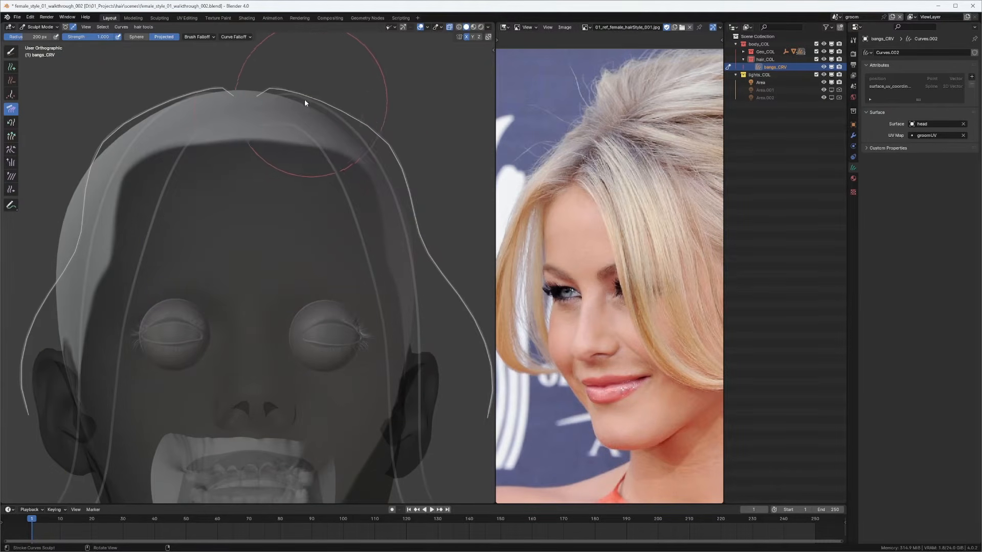
key("f")
left_click(312, 107)
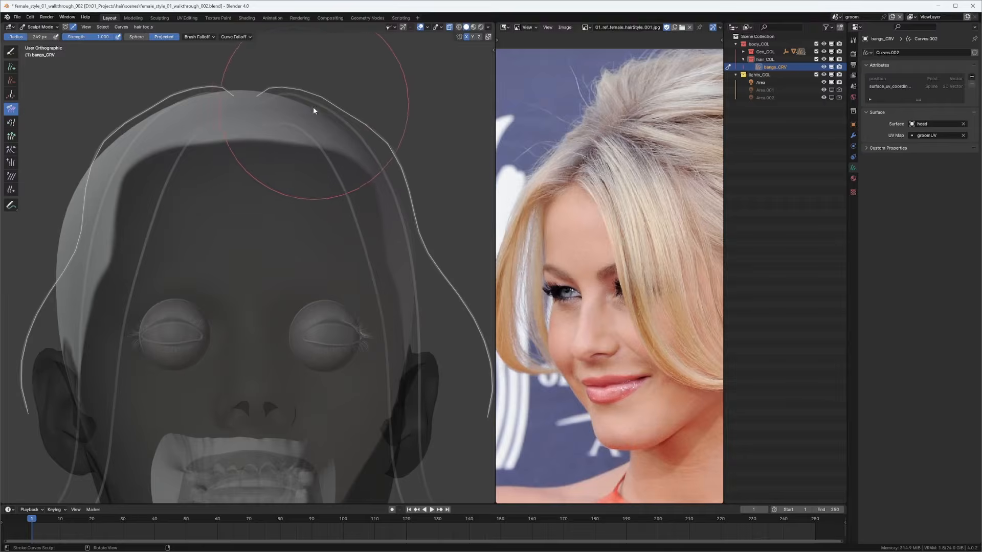
key("alt+z")
mouse_move(306, 84)
left_mouse_down()
mouse_move(322, 87)
mouse_move(330, 110)
mouse_move(404, 142)
left_mouse_up()
middle_click_drag(404, 140, 383, 140, "ctrl")
mouse_move(400, 255)
left_mouse_down()
mouse_move(401, 361)
mouse_move(390, 329)
left_mouse_up()
Step: Comb the rear guide pair down along the sides of the head toward the ears with a 232 px brush
mouse_move(390, 332)
middle_mouse_down()
mouse_move(287, 228)
mouse_move(207, 180)
middle_mouse_up()
mouse_move(225, 286)
middle_mouse_down()
mouse_move(318, 189)
mouse_move(292, 204)
middle_mouse_up()
key("f")
left_click(285, 201)
left_click_drag(283, 167, 275, 199)
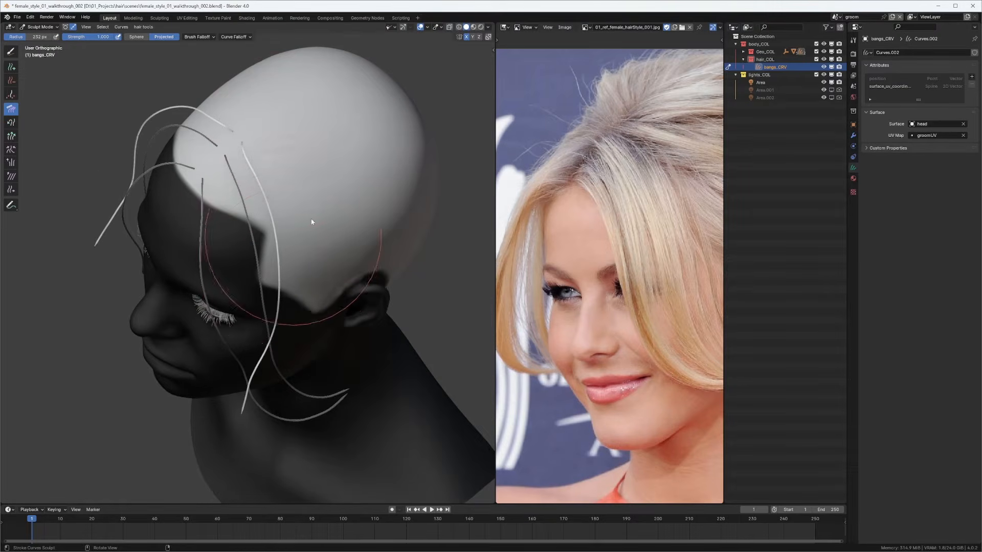
middle_click_drag(314, 221, 348, 117)
left_click_drag(349, 128, 335, 277)
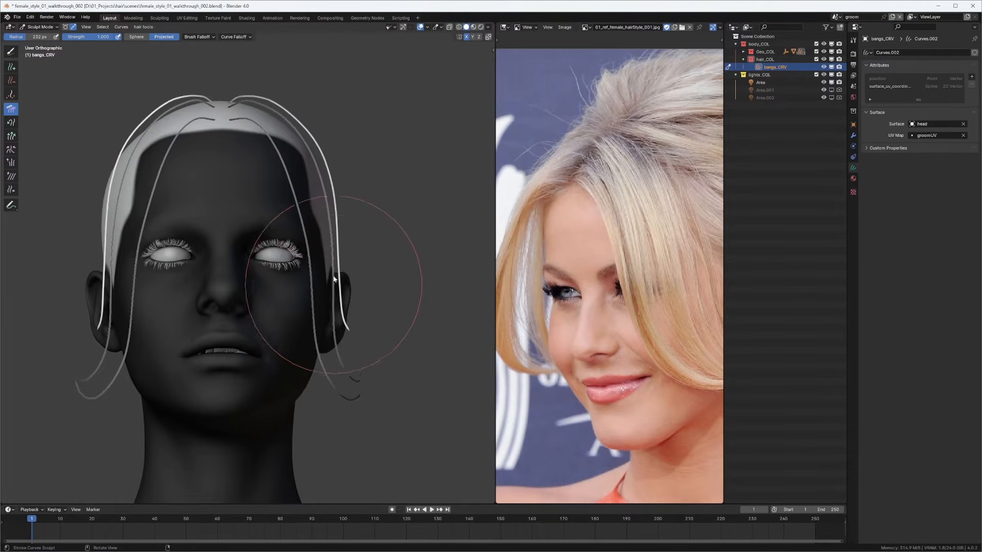
Step: Comb the lower ends of the rear guide pair backward below the cheek in side view
middle_click_drag(333, 277, 266, 215)
middle_click_drag(266, 214, 217, 213)
mouse_move(218, 256)
left_mouse_down()
mouse_move(237, 301)
mouse_move(258, 291)
left_mouse_up()
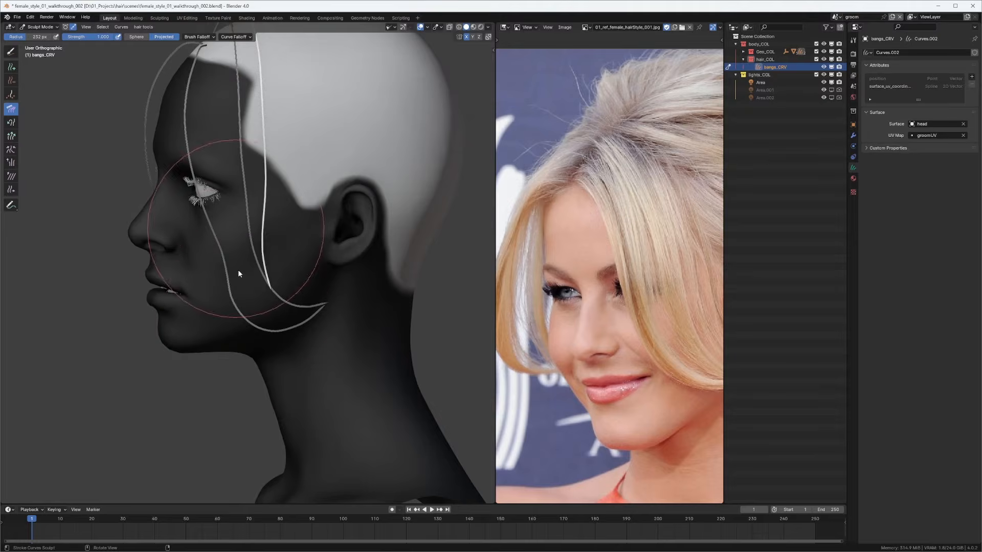
Step: Pull the tips of the rear guide pair out longer and backward below the ears with the Snake Hook brush
middle_click_drag(237, 264, 221, 238, "shift")
key("q")
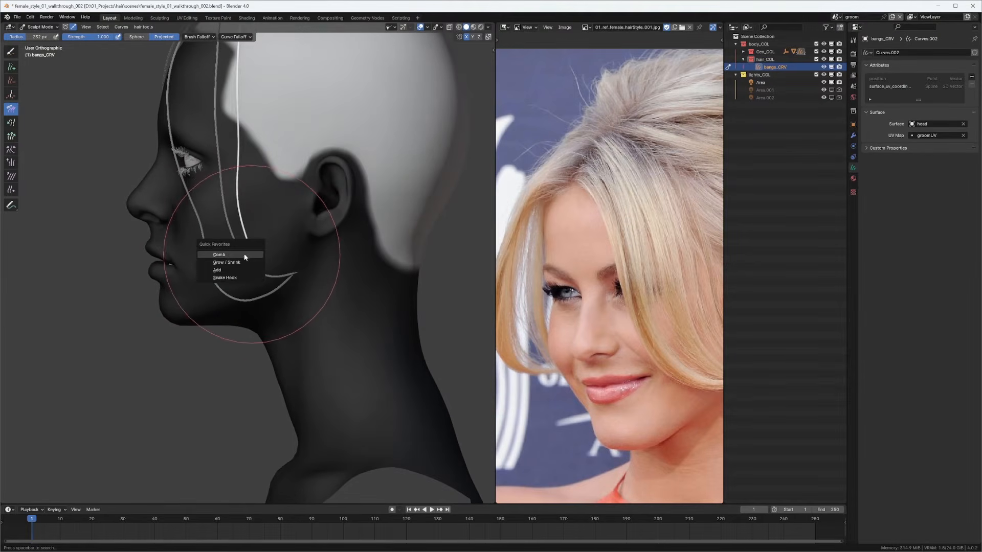
left_click(229, 278)
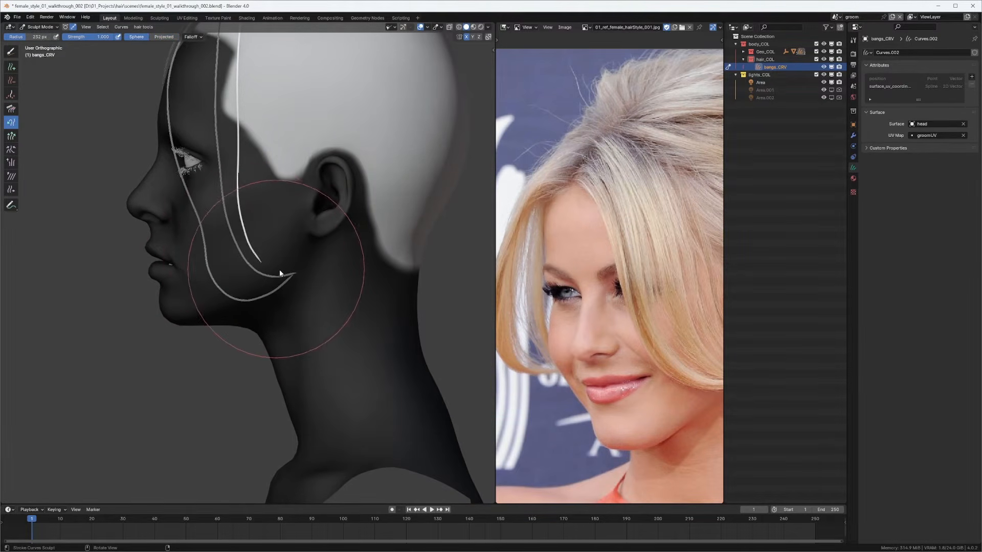
left_click_drag(257, 254, 312, 260)
middle_click_drag(317, 263, 340, 289)
left_click_drag(327, 303, 354, 297)
Step: Switch back to the Comb brush and widen the reference image area to show the ear and ponytail
middle_click_drag(603, 282, 536, 242)
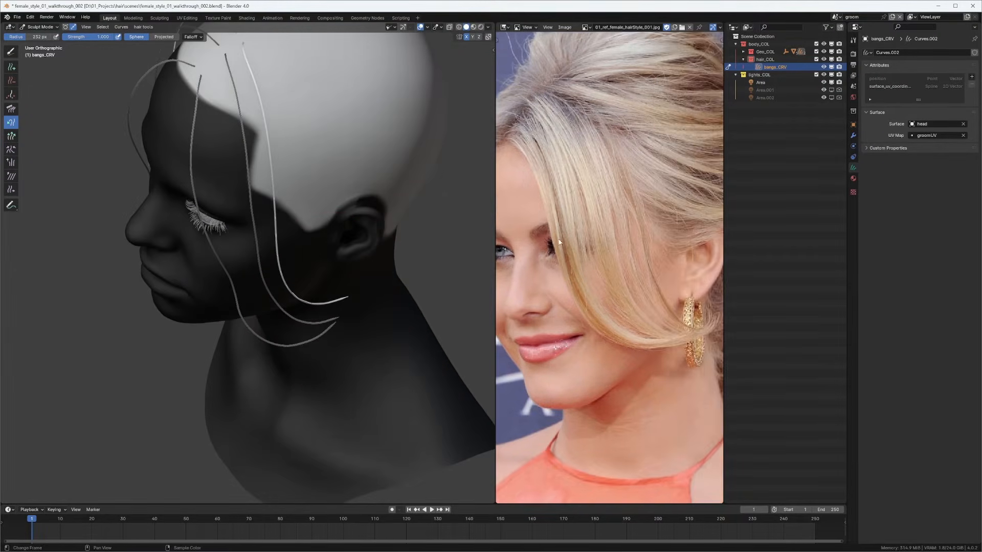
middle_click_drag(258, 228, 368, 243)
key("q")
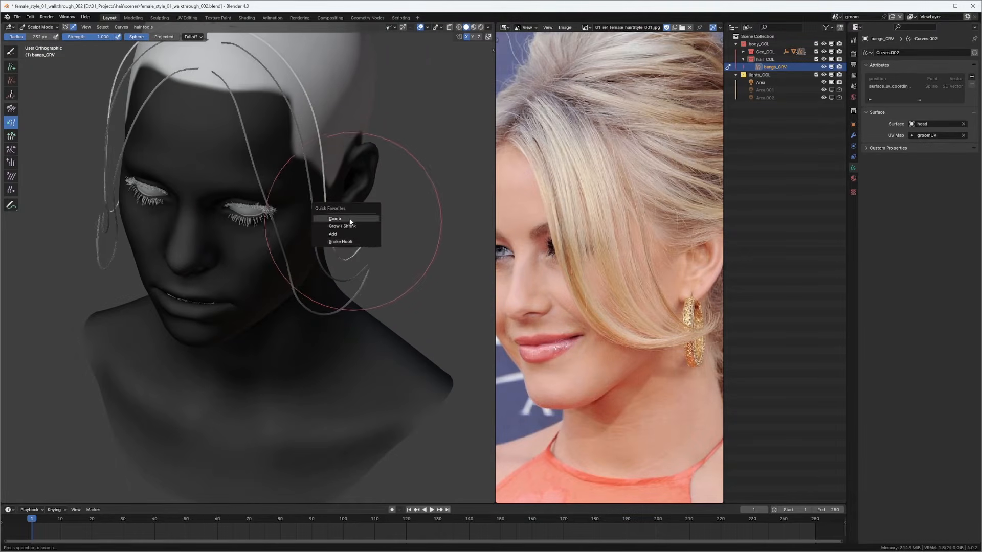
left_click(350, 220)
middle_click_drag(575, 160, 586, 136)
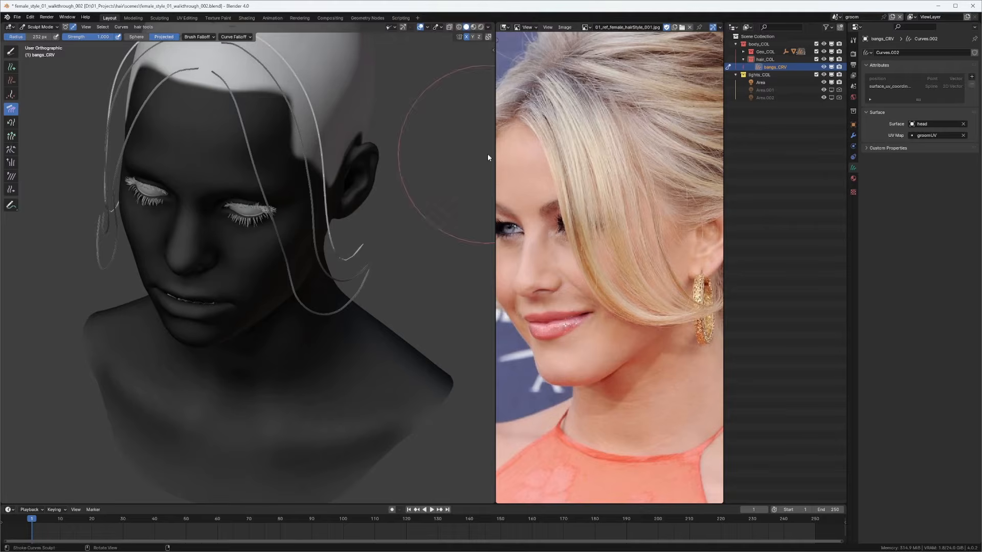
left_click_drag(496, 154, 386, 154)
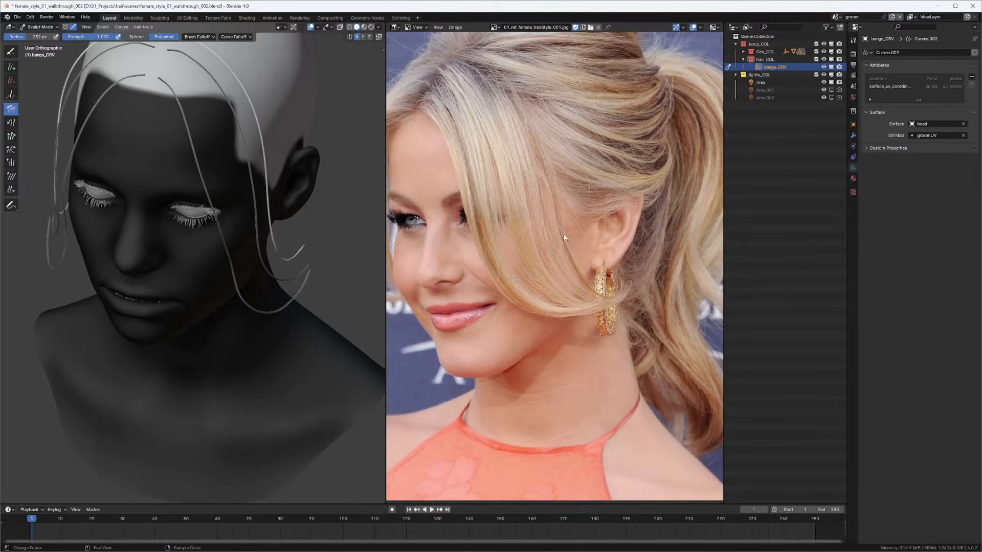
Step: Set the annotation thickness on the reference image to 10 px
key("n")
left_click(719, 80)
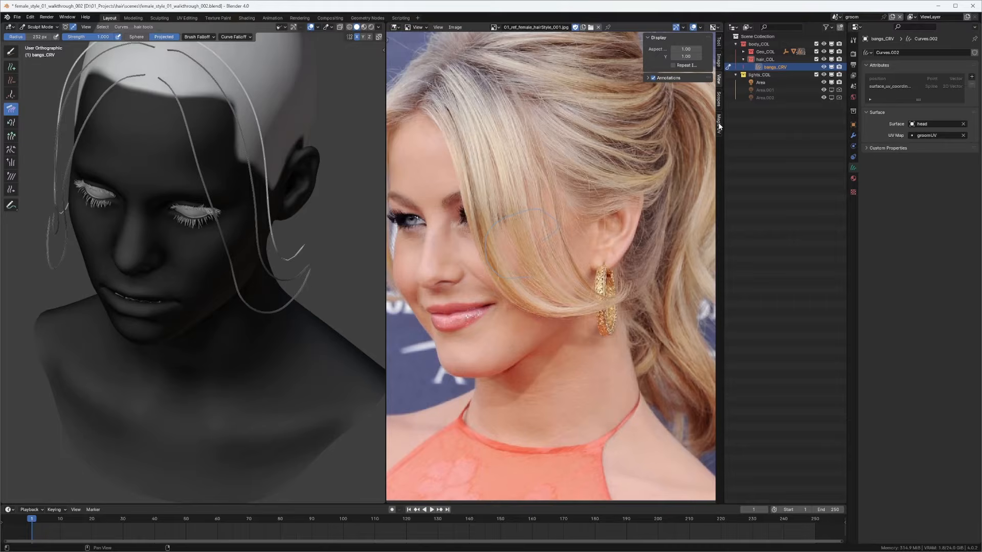
left_click(649, 77)
left_click(652, 101)
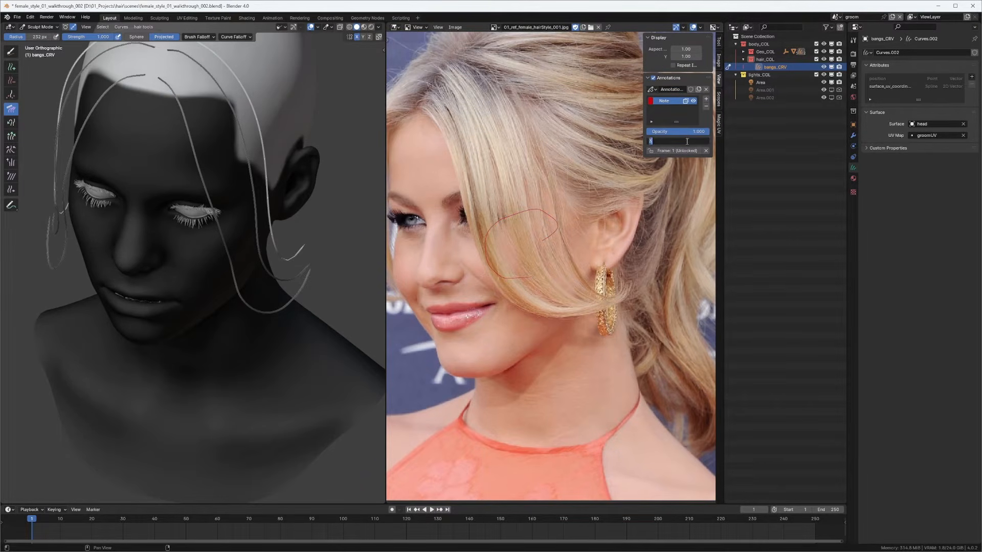
type("10")
key("Return")
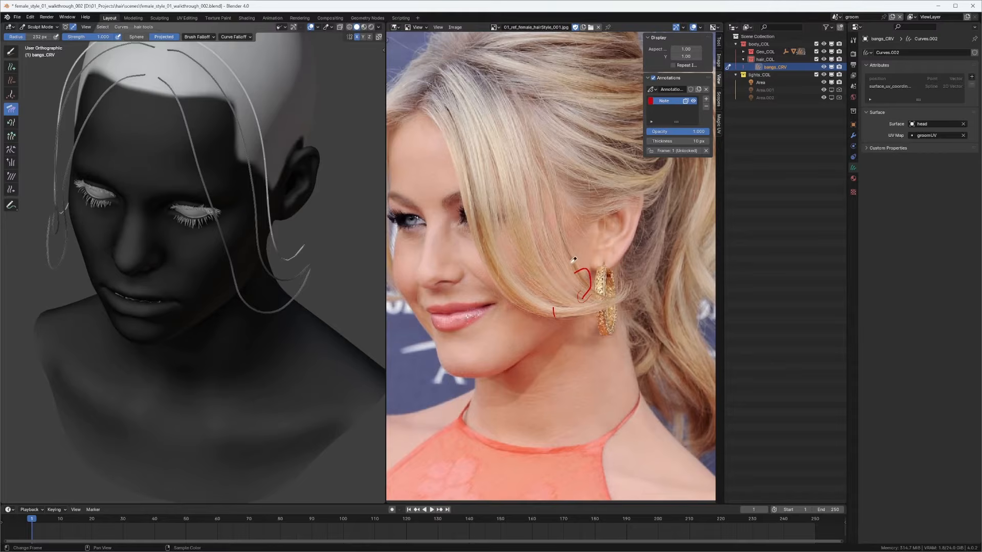
Step: Comb the lower ends of the rear guide pair inward toward the neck from behind with a 216 px brush
mouse_move(348, 283)
middle_mouse_down()
mouse_move(205, 214)
mouse_move(254, 227)
mouse_move(306, 207)
mouse_move(259, 204)
middle_mouse_up()
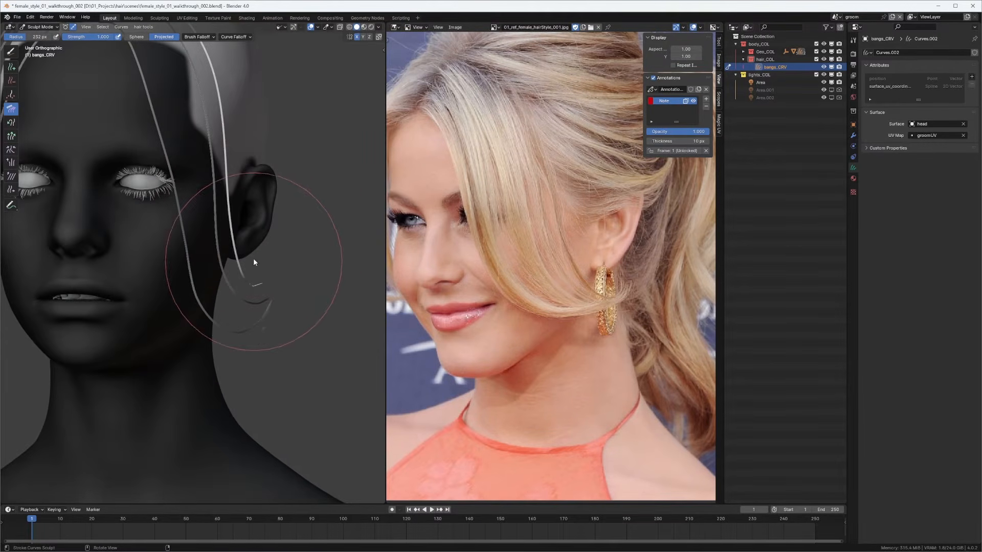
middle_click_drag(250, 243, 256, 233, "ctrl")
mouse_move(255, 233)
middle_mouse_down()
mouse_move(270, 238)
mouse_move(164, 252)
mouse_move(100, 204)
middle_mouse_up()
key("f")
left_click(262, 246)
mouse_move(85, 175)
left_mouse_down()
mouse_move(97, 178)
mouse_move(100, 228)
left_mouse_up()
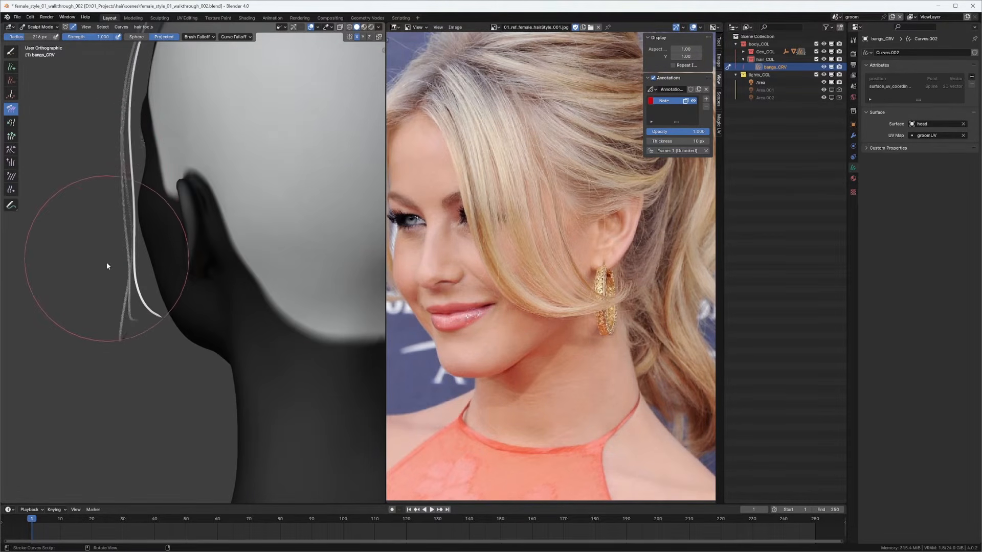
Step: Adjust the bend near the tips of the rear guide pair from above with a 143 px Comb brush
mouse_move(123, 285)
middle_mouse_down()
mouse_move(281, 226)
mouse_move(296, 244)
mouse_move(235, 263)
mouse_move(269, 313)
mouse_move(309, 264)
mouse_move(294, 256)
middle_mouse_up()
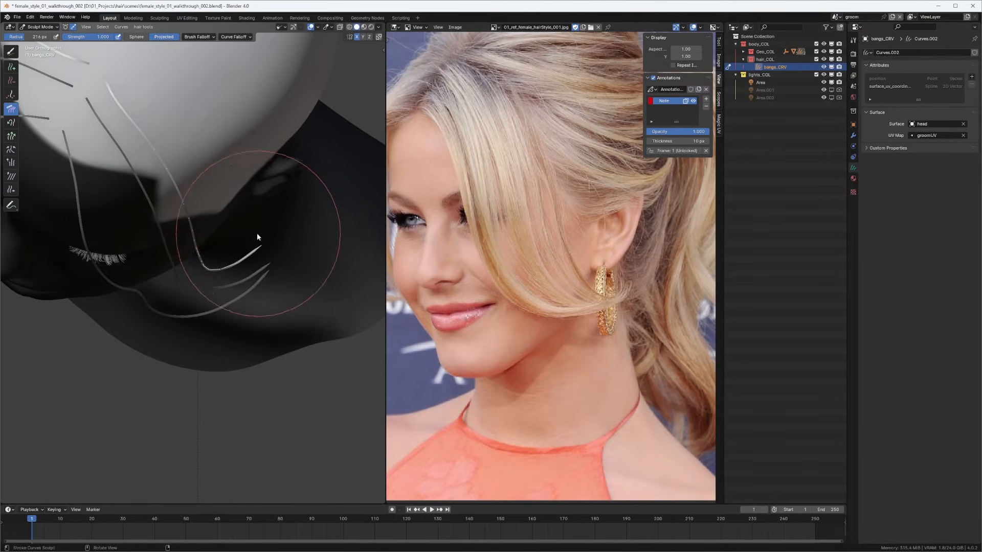
key("f")
left_click(235, 236)
left_click_drag(228, 242, 238, 250)
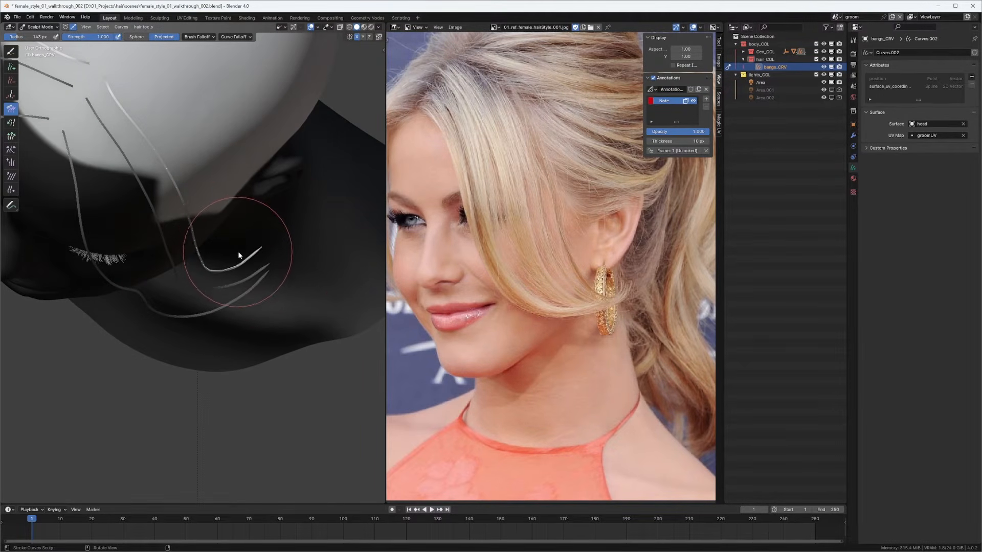
Step: Comb the tips of the rear guide pair backward below the ears with a 192 px brush
mouse_move(236, 248)
middle_mouse_down()
mouse_move(260, 206)
mouse_move(197, 219)
mouse_move(182, 182)
middle_mouse_up()
key("f")
left_click(215, 194)
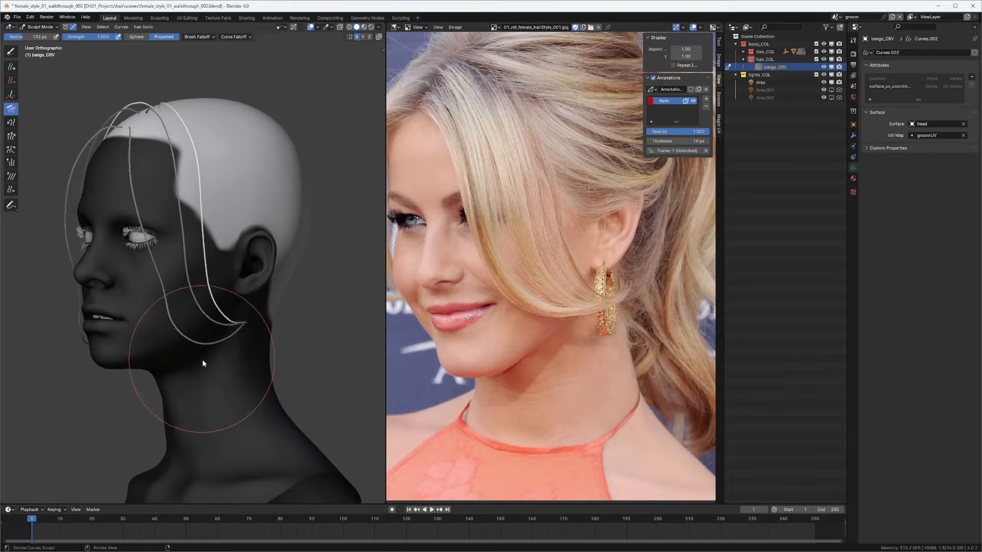
left_click_drag(237, 337, 264, 330)
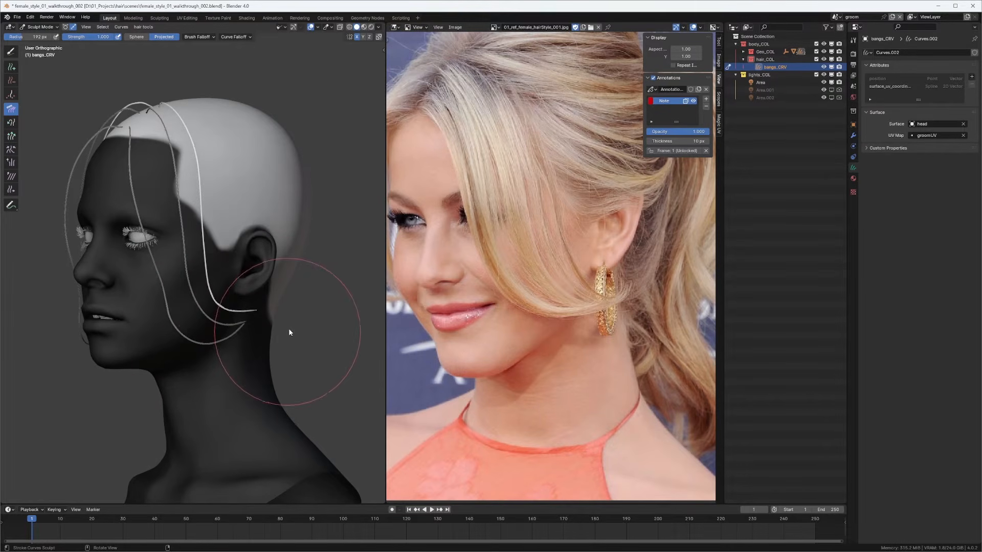
Step: Examine the side profile of the bangs guide curves around the forehead, cheek and jaw
middle_click_drag(270, 285, 235, 297)
key("f")
left_click(202, 296)
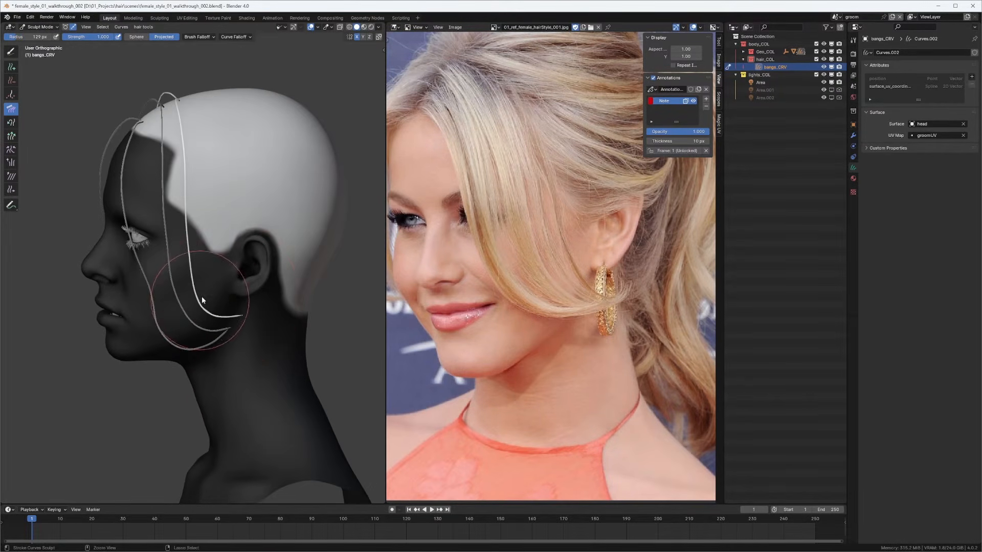
scroll(203, 296, "up", 2)
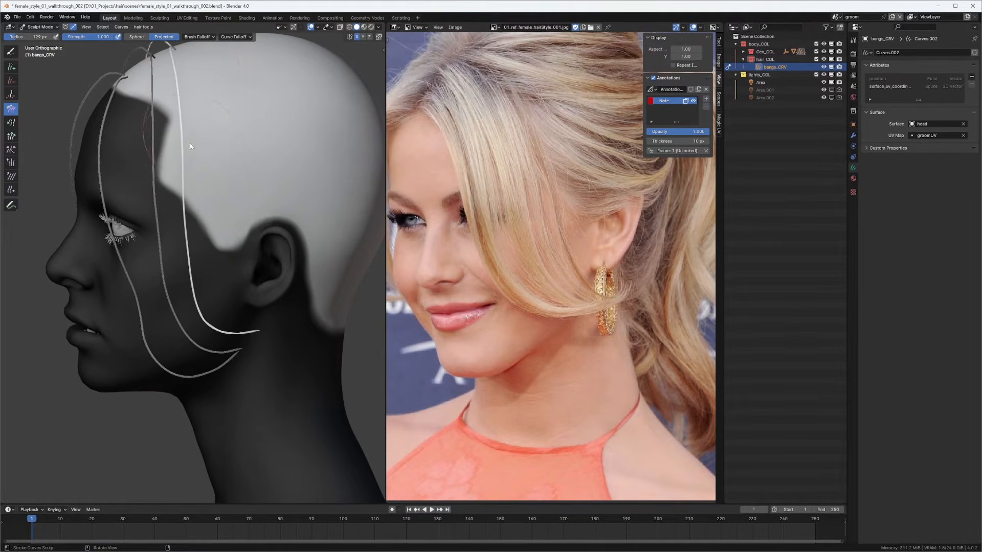
middle_click_drag(193, 77, 194, 124)
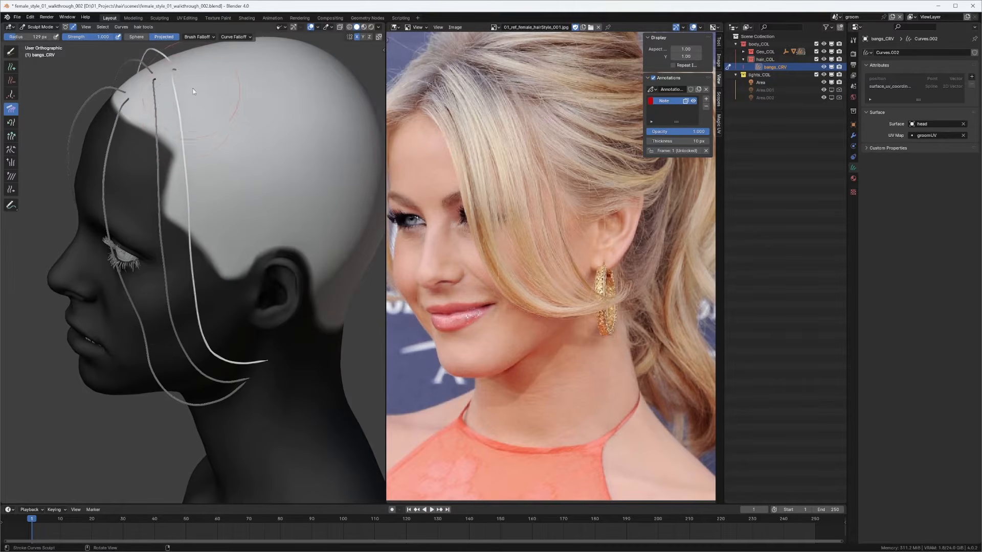
key("f")
left_click(214, 184)
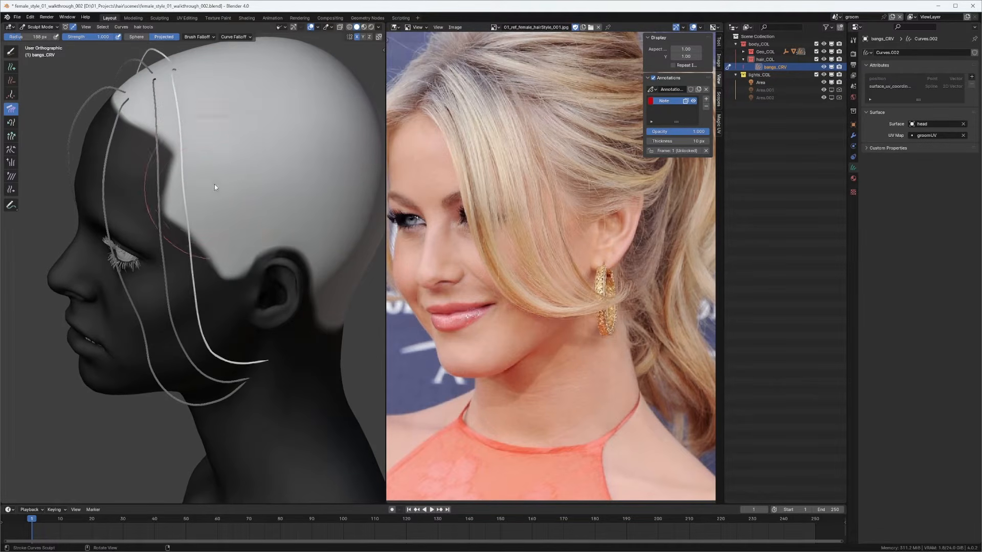
middle_click_drag(213, 184, 198, 91)
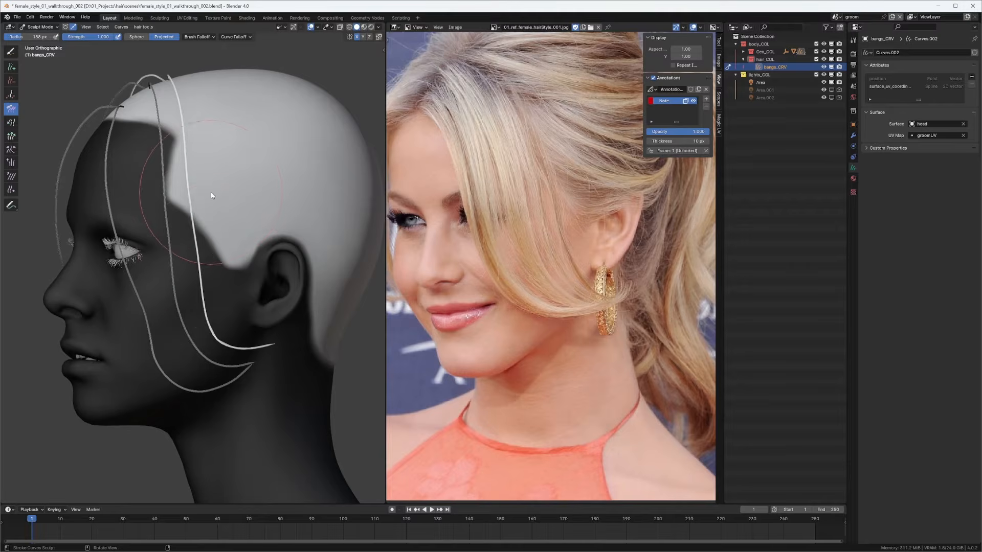
middle_click_drag(210, 189, 212, 210)
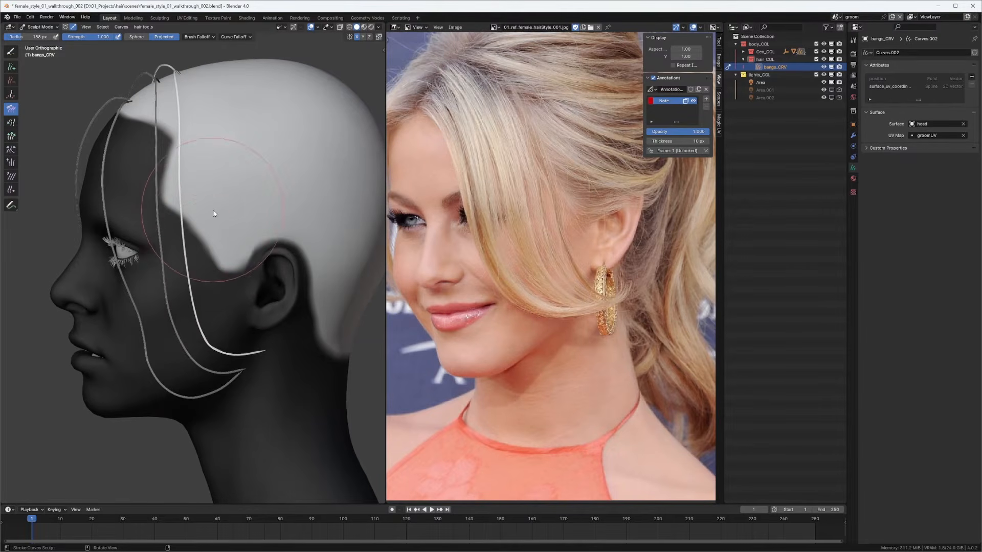
Step: Set the Comb brush radius to 163 px
key("f")
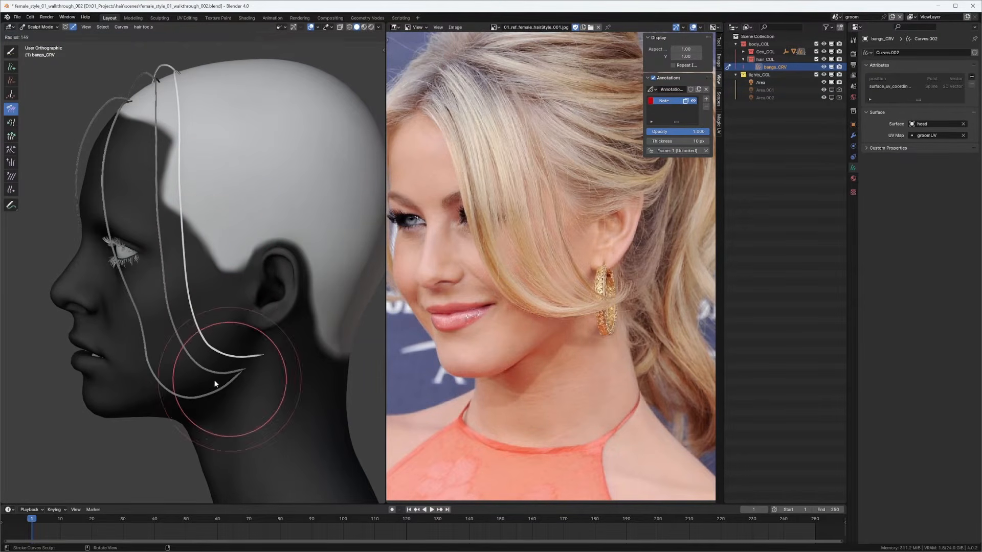
left_click(214, 379)
middle_click_drag(240, 378, 277, 299)
key("f")
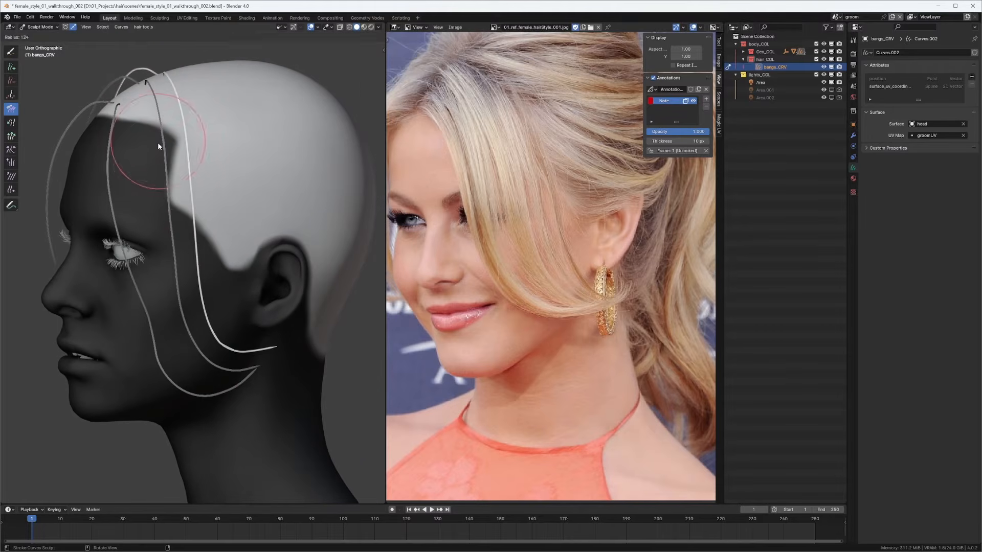
left_click(156, 145)
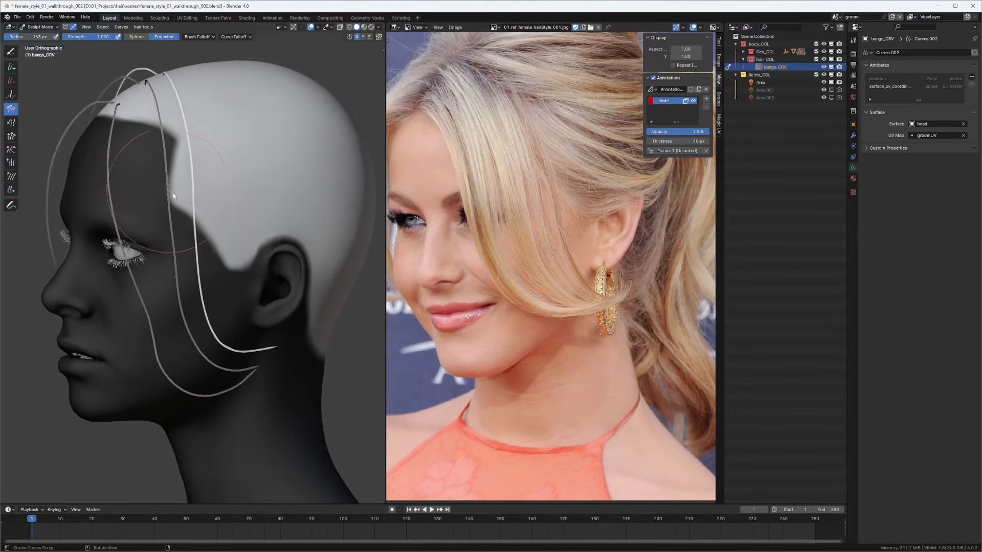
mouse_move(159, 169)
middle_mouse_down()
mouse_move(222, 159)
mouse_move(261, 138)
mouse_move(196, 117)
mouse_move(241, 115)
mouse_move(195, 101)
mouse_move(181, 112)
mouse_move(210, 116)
mouse_move(219, 146)
mouse_move(189, 130)
mouse_move(164, 204)
mouse_move(141, 143)
middle_mouse_up()
Step: Compare the shape of the bangs guides from the front and side with the bangs in the reference photo
middle_click_drag(466, 109, 493, 135)
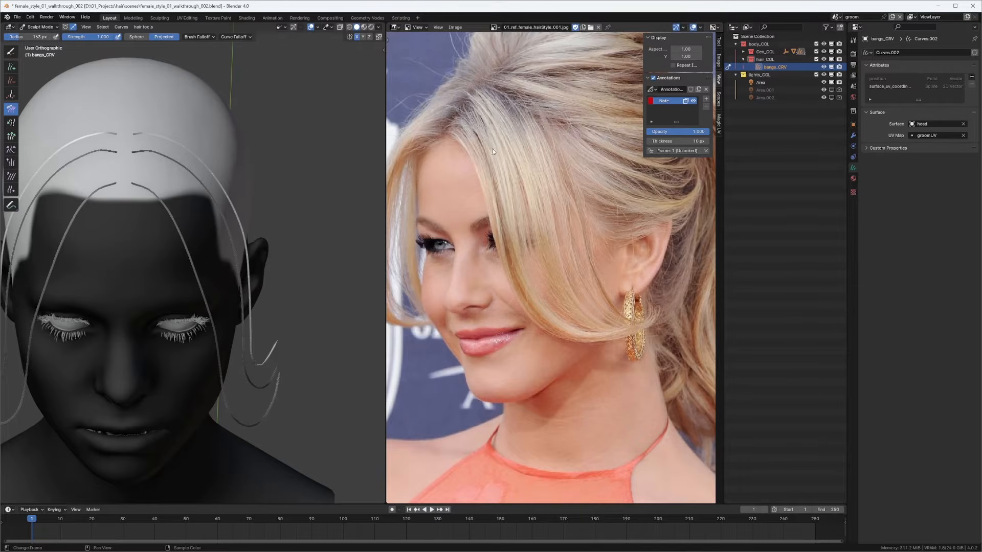
middle_click_drag(473, 143, 497, 132)
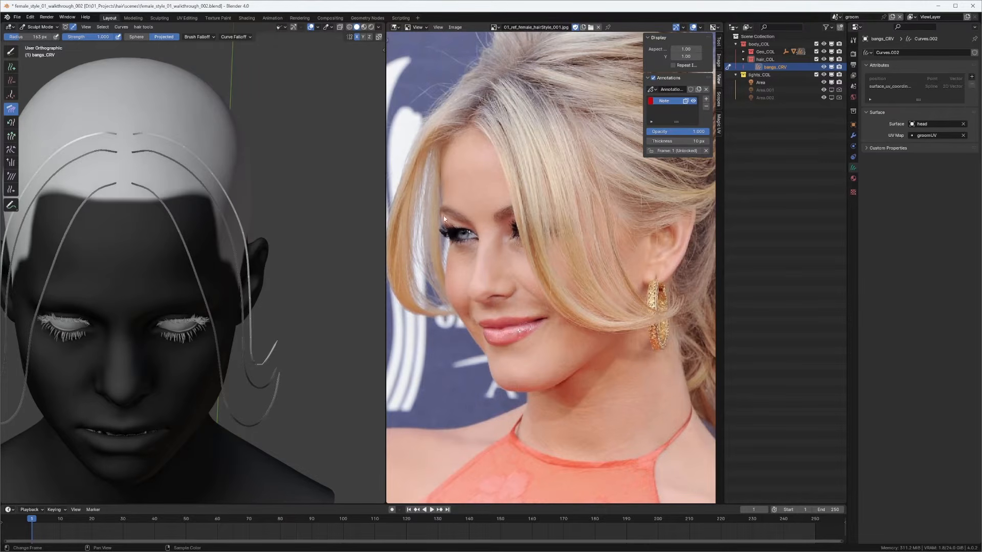
middle_click_drag(444, 218, 458, 216)
mouse_move(213, 237)
middle_mouse_down()
mouse_move(274, 177)
mouse_move(188, 162)
mouse_move(199, 153)
middle_mouse_up()
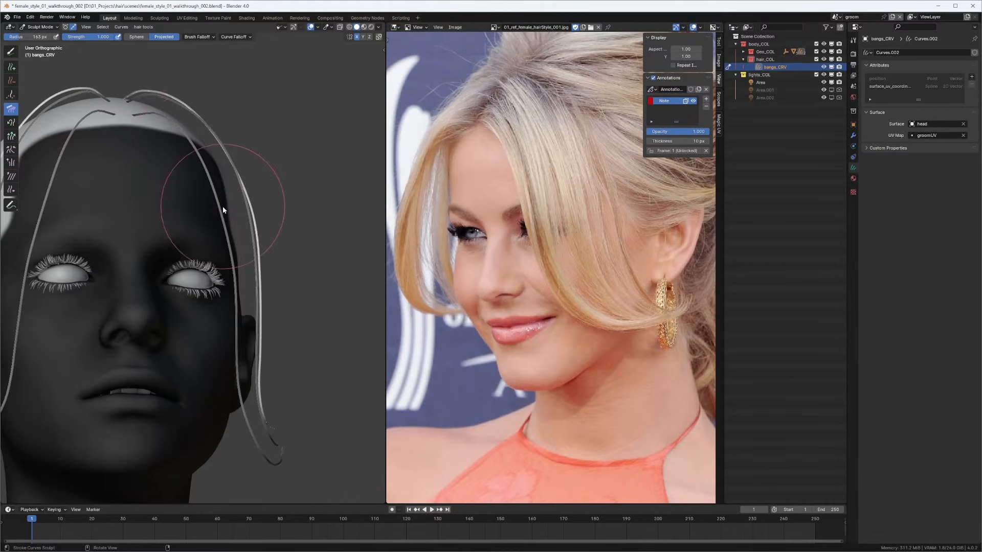
middle_click_drag(222, 207, 159, 241)
scroll(132, 200, "up", 2)
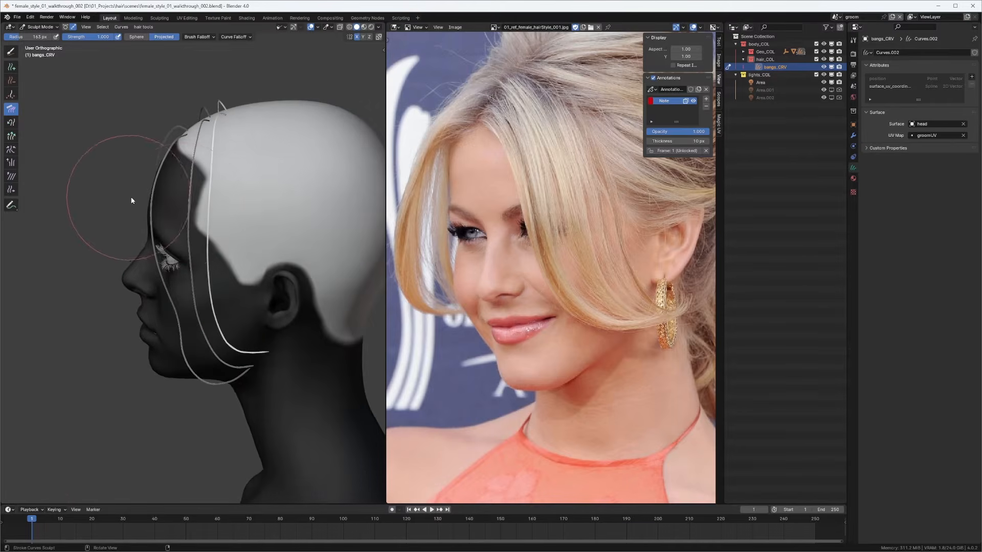
mouse_move(131, 200)
middle_mouse_down()
mouse_move(188, 176)
mouse_move(224, 179)
middle_mouse_up()
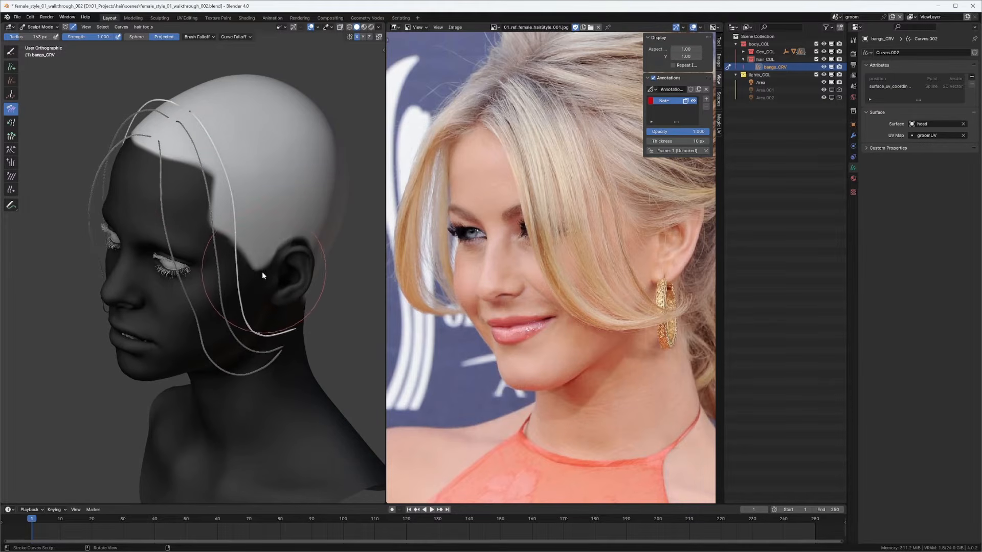
middle_click_drag(242, 253, 212, 240)
middle_click_drag(280, 286, 287, 271, "ctrl")
Step: Comb the tips of the rear guide pair upward below the ears with the 163 px brush
middle_click_drag(288, 271, 227, 178, "shift")
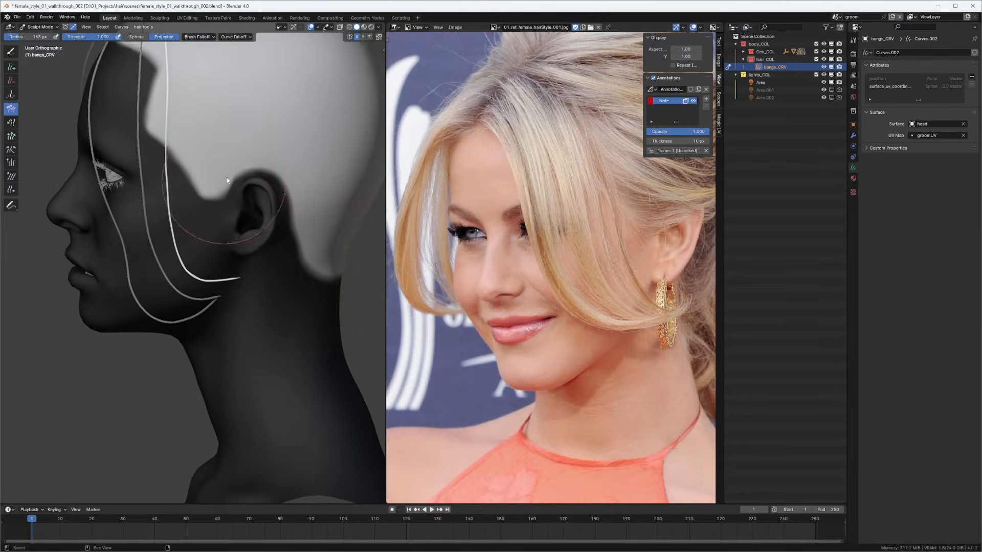
scroll(281, 311, "up", 1)
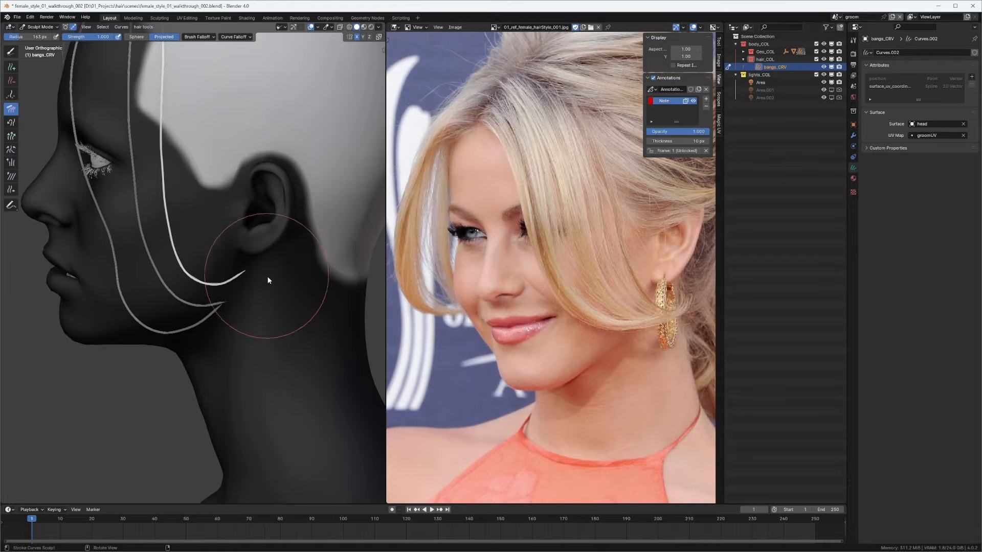
middle_click_drag(268, 280, 281, 265)
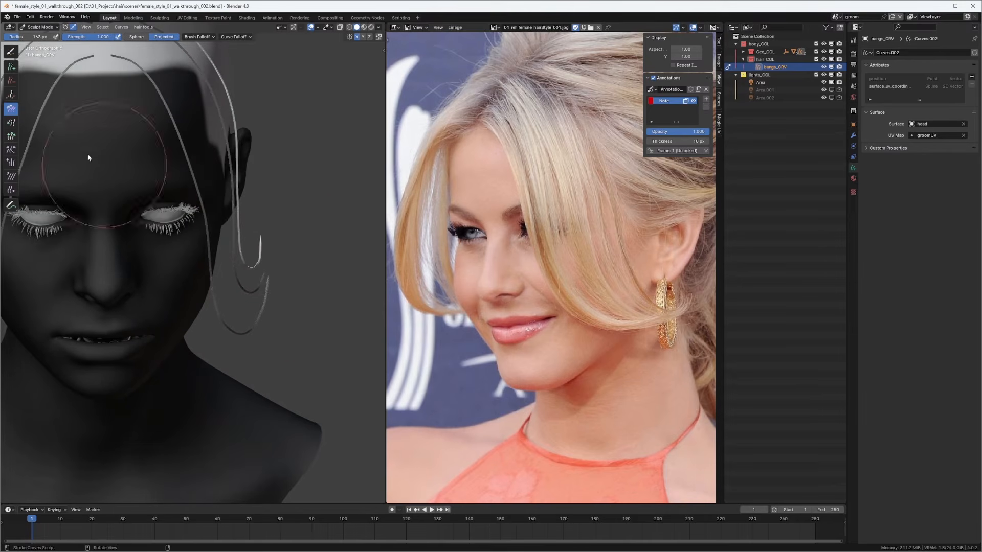
Step: Select the front and middle guide pairs with Selection Paint and return to the Comb brush
left_click(10, 52)
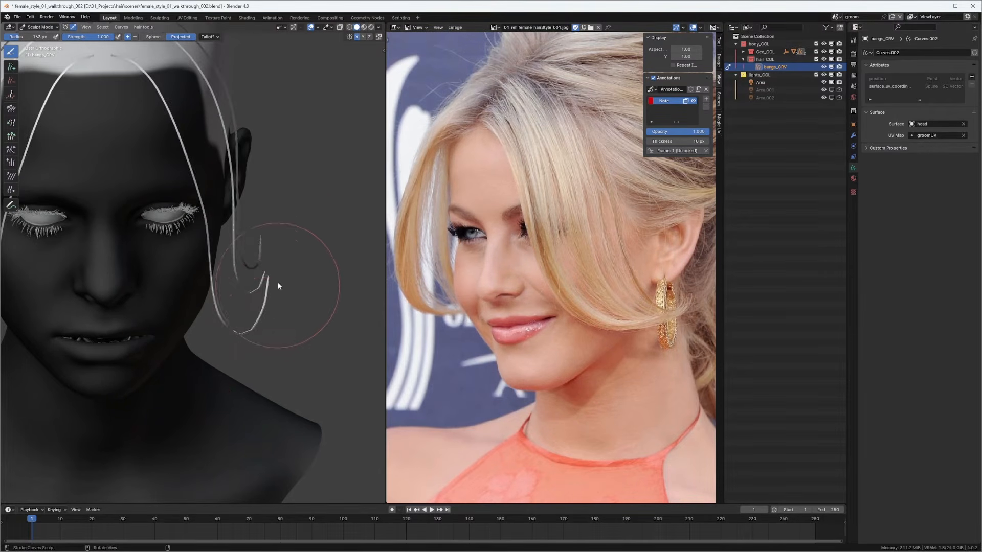
mouse_move(278, 285)
middle_mouse_down()
mouse_move(217, 269)
mouse_move(231, 274)
mouse_move(209, 259)
mouse_move(226, 232)
mouse_move(269, 329)
middle_mouse_up()
key("q")
left_click(220, 237)
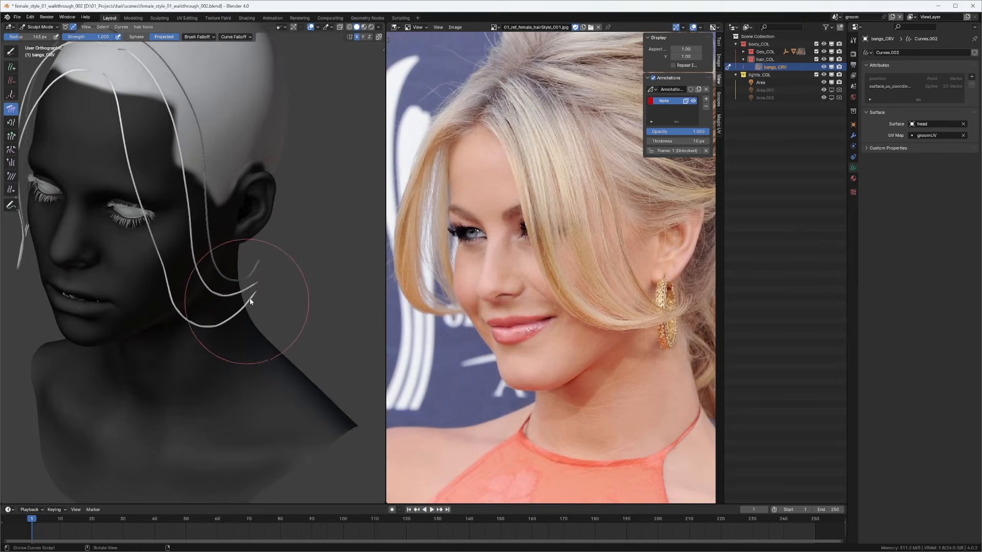
Step: Pull the tips of the front and middle guide pairs upward with an 88 px Snake Hook brush, then reduce its radius to 54 px
key("f")
left_click(260, 283)
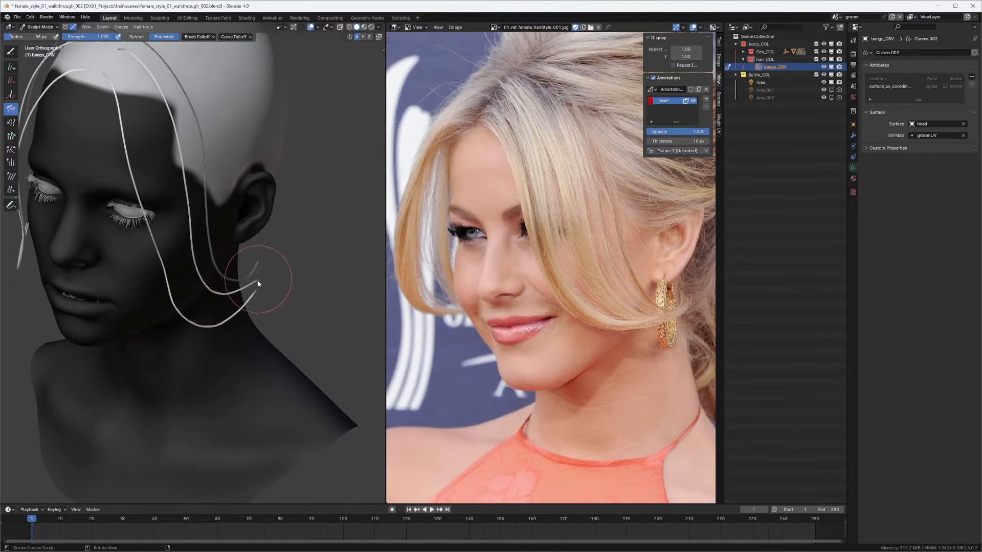
key("q")
left_click(237, 294)
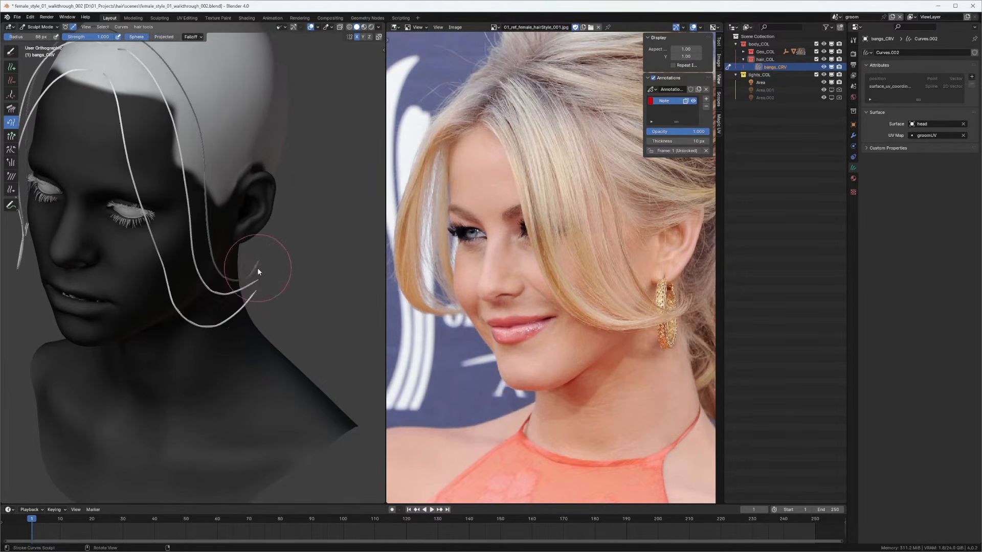
left_click_drag(247, 283, 259, 256)
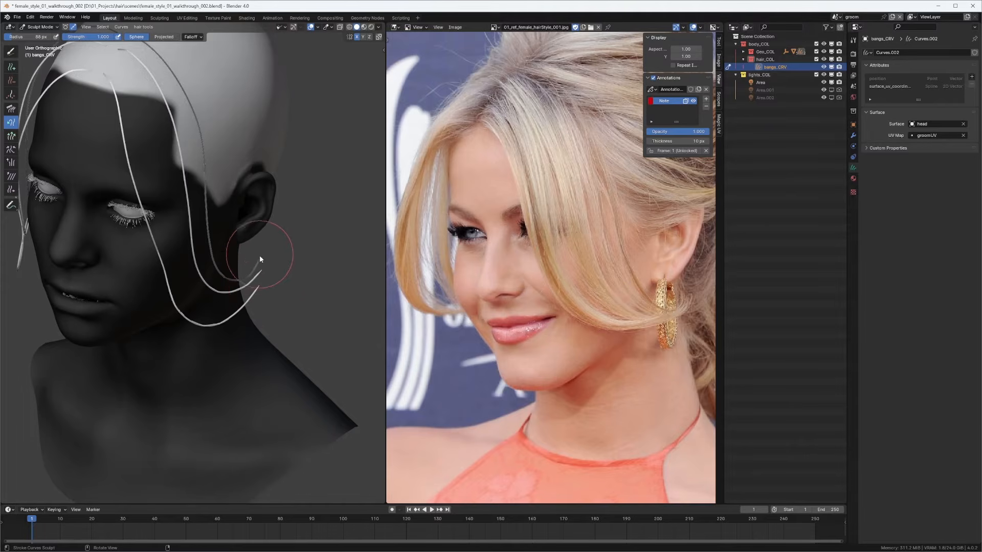
key("f")
left_click(257, 295)
Step: Comb the front guide pair into a smooth arc along the cheek and jaw from the right view with a 142 px brush
middle_click_drag(252, 267, 223, 228)
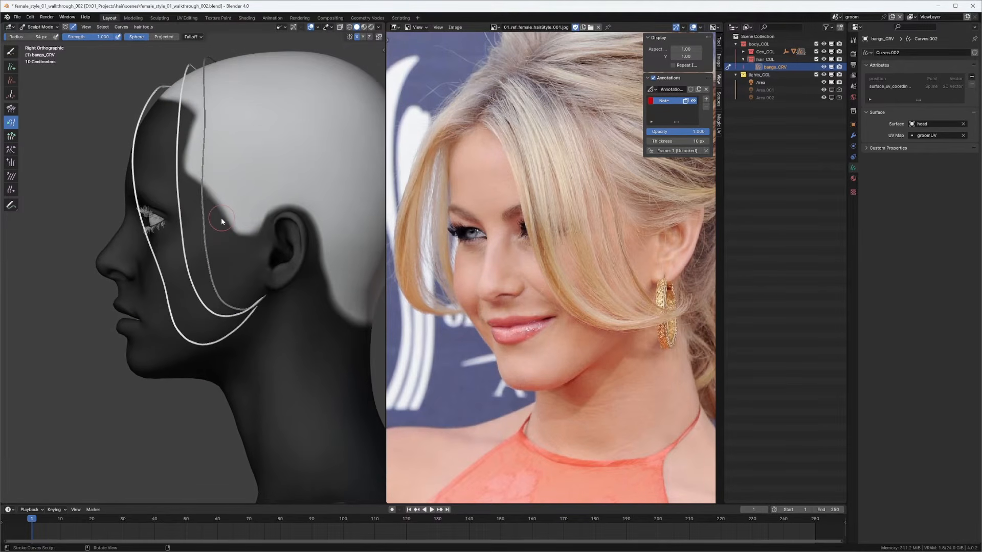
key("shift+space")
left_click(193, 202)
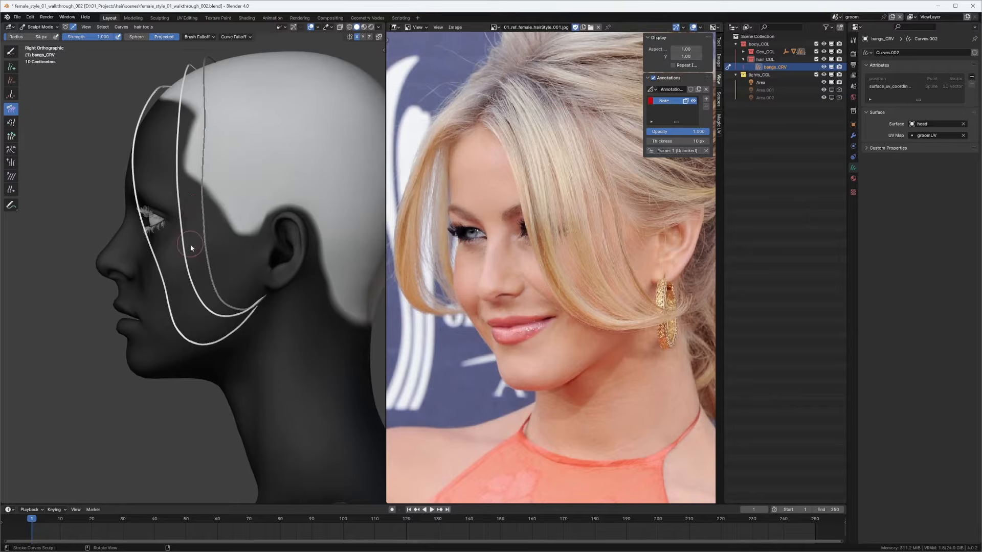
key("f")
left_click(224, 240)
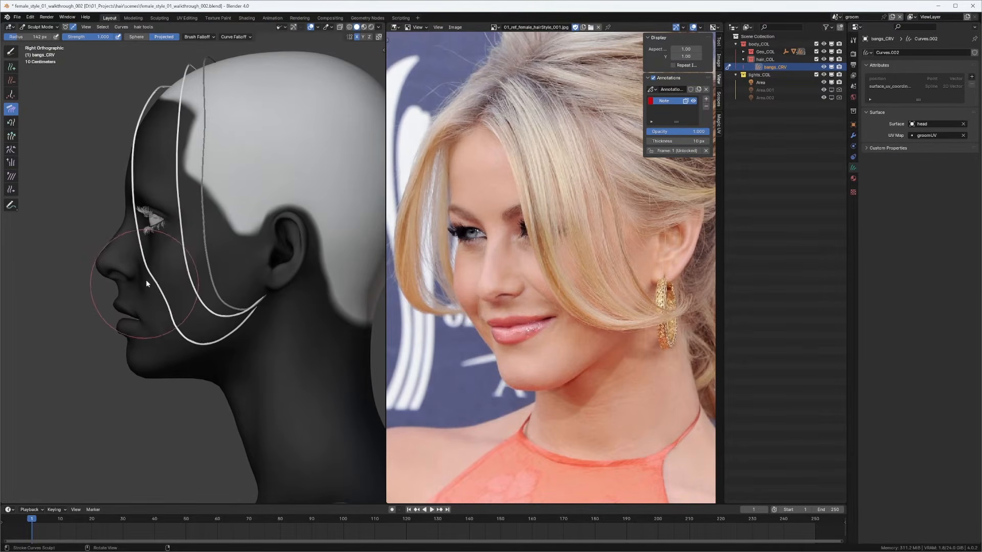
left_click_drag(154, 306, 154, 332)
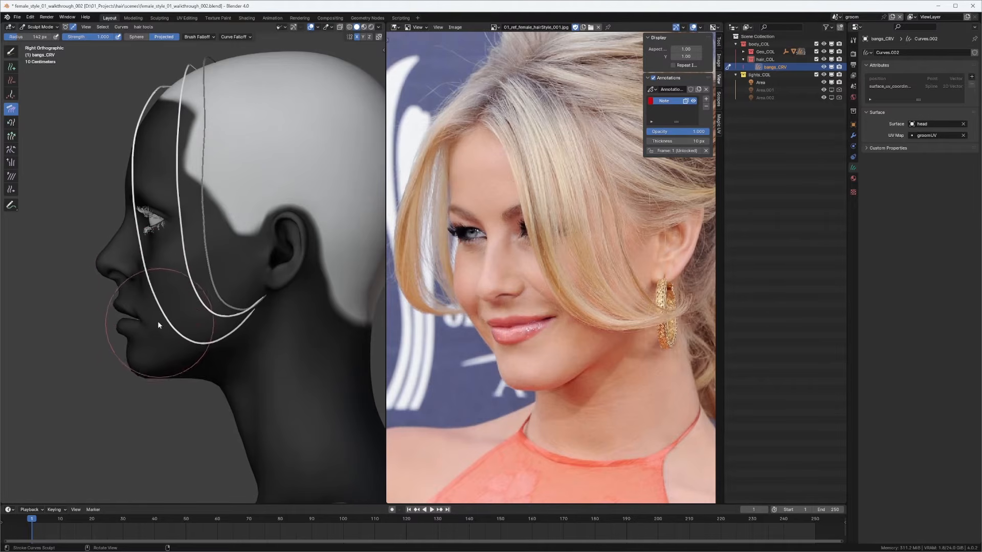
left_click_drag(222, 363, 246, 359)
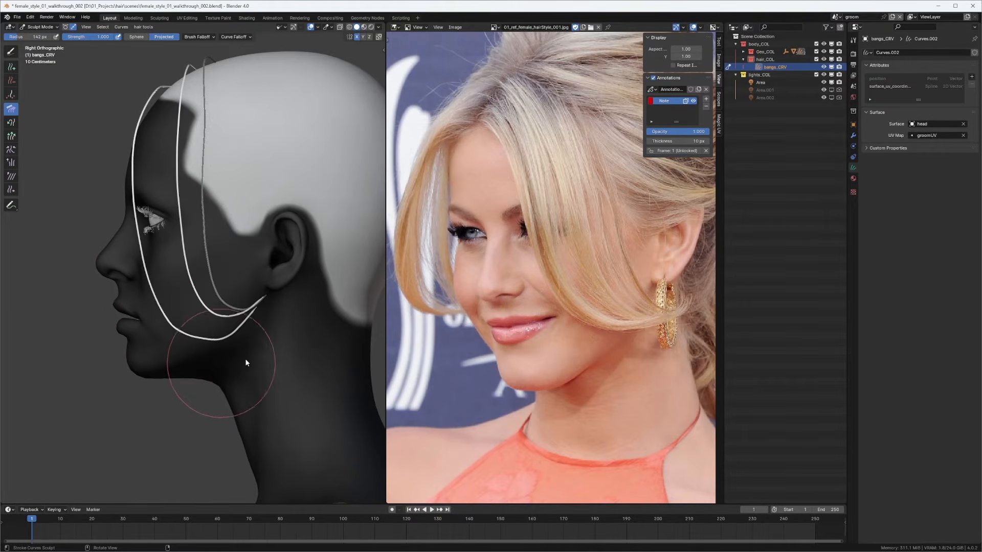
Step: Limit the selection to the front guide pair with Selection Paint and switch back to the Comb brush
mouse_move(266, 310)
middle_mouse_down()
mouse_move(351, 343)
mouse_move(314, 296)
mouse_move(340, 269)
mouse_move(314, 254)
mouse_move(265, 375)
mouse_move(252, 365)
middle_mouse_up()
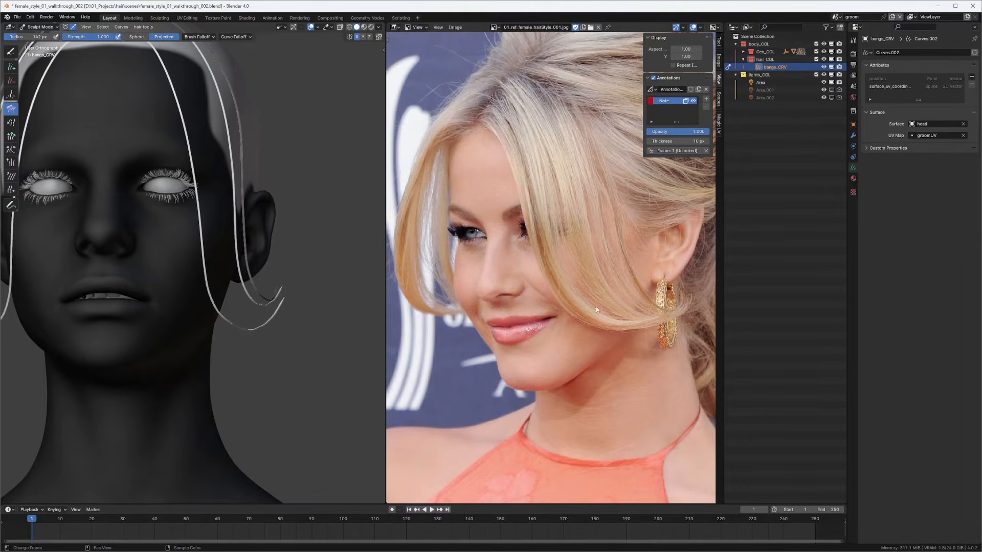
middle_click_drag(306, 308, 299, 321)
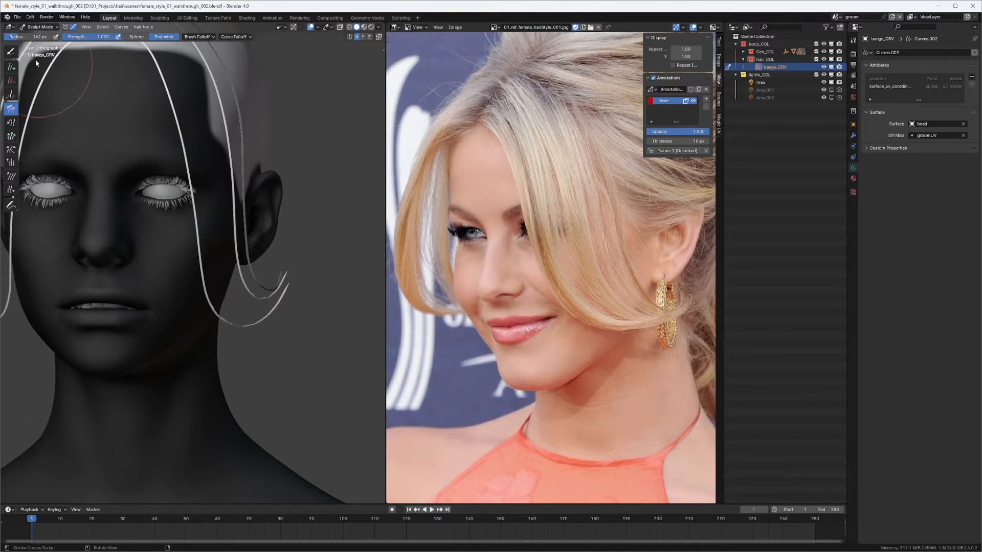
left_click(11, 52)
middle_click_drag(241, 369, 269, 313)
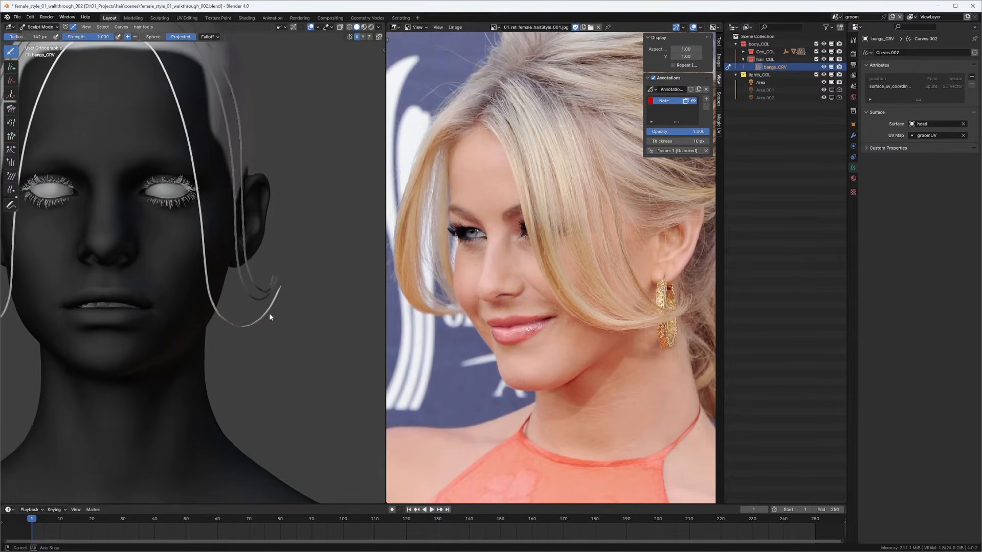
key("q")
left_click(77, 160)
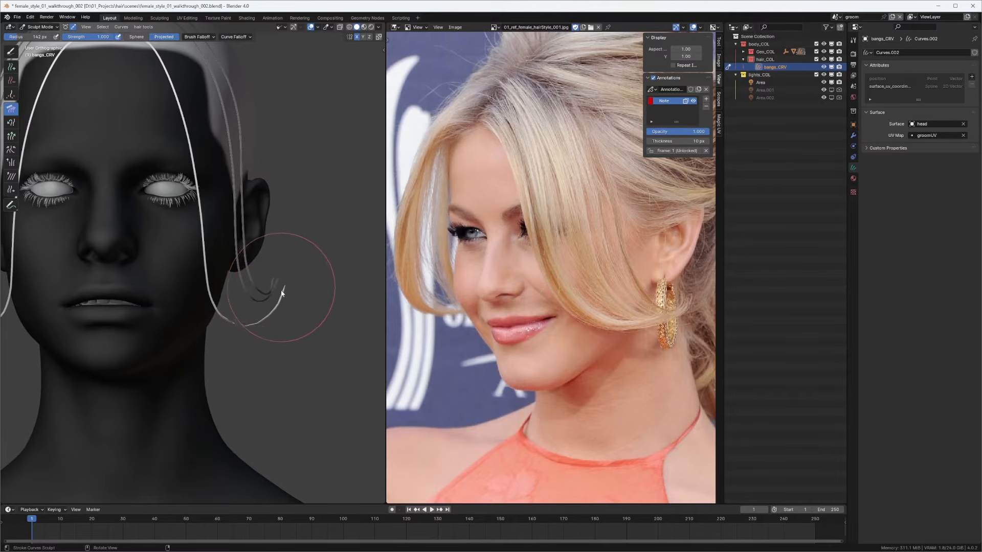
Step: Comb the lower bend of the front guide pair slightly outward with the 142 px brush and check it from the side
mouse_move(286, 294)
middle_mouse_down()
mouse_move(294, 312)
mouse_move(255, 259)
middle_mouse_up()
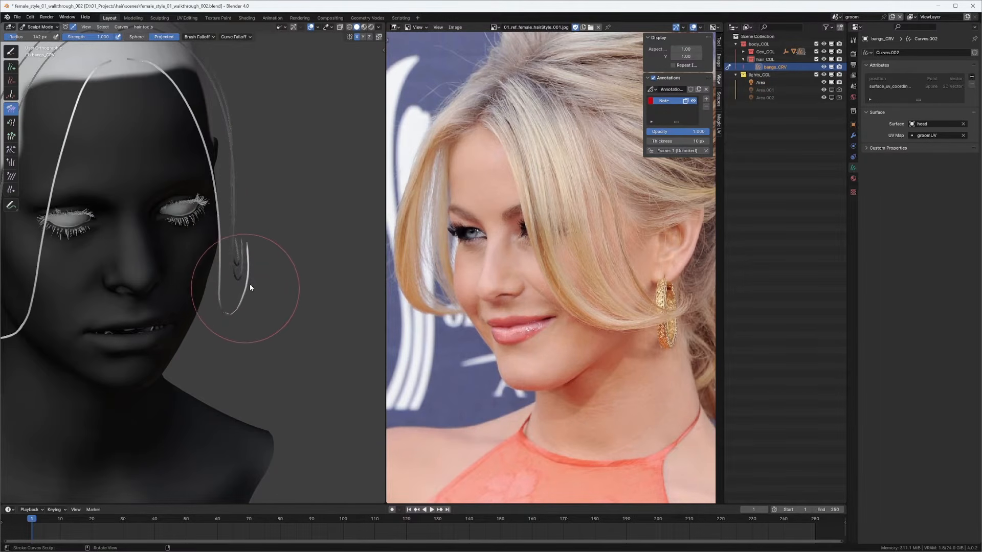
left_click_drag(250, 285, 256, 305)
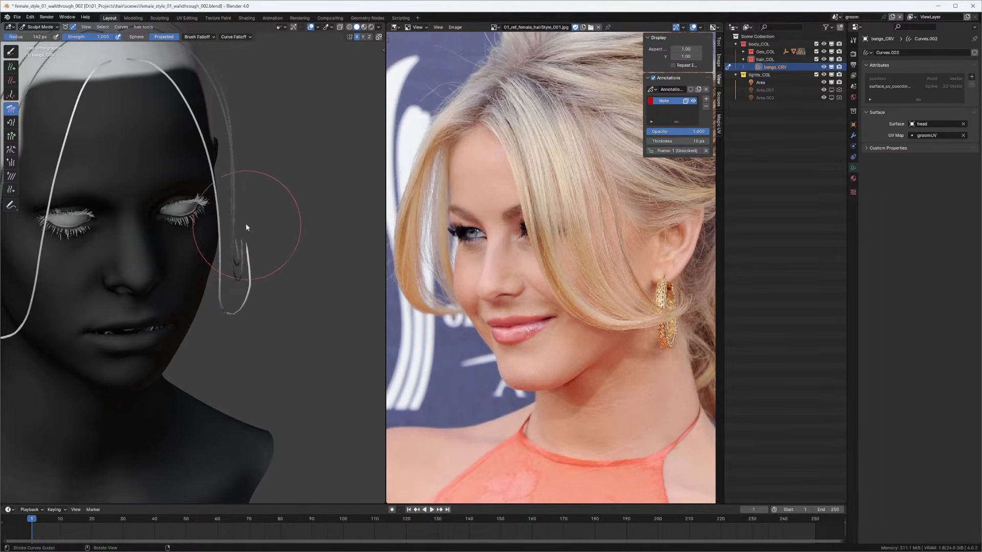
middle_click_drag(253, 220, 205, 217)
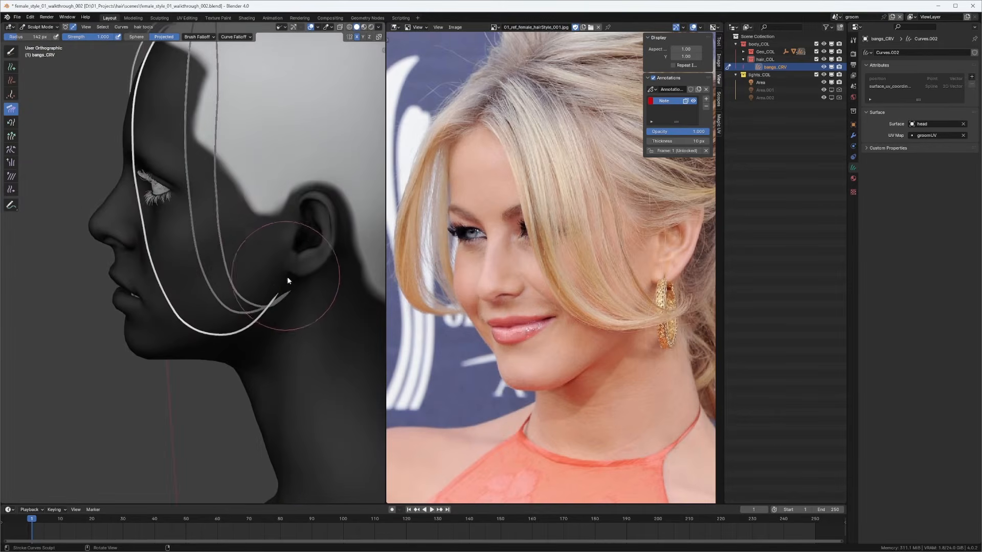
middle_click_drag(280, 281, 232, 256)
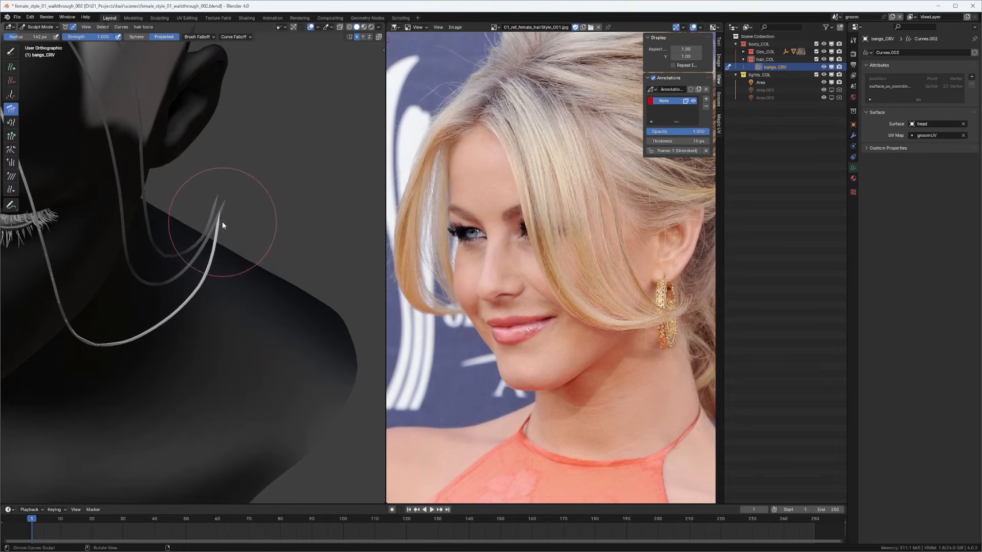
Step: Comb the lower bend of the front guide pair further outward with a 150 px brush
key("f")
left_click(237, 224)
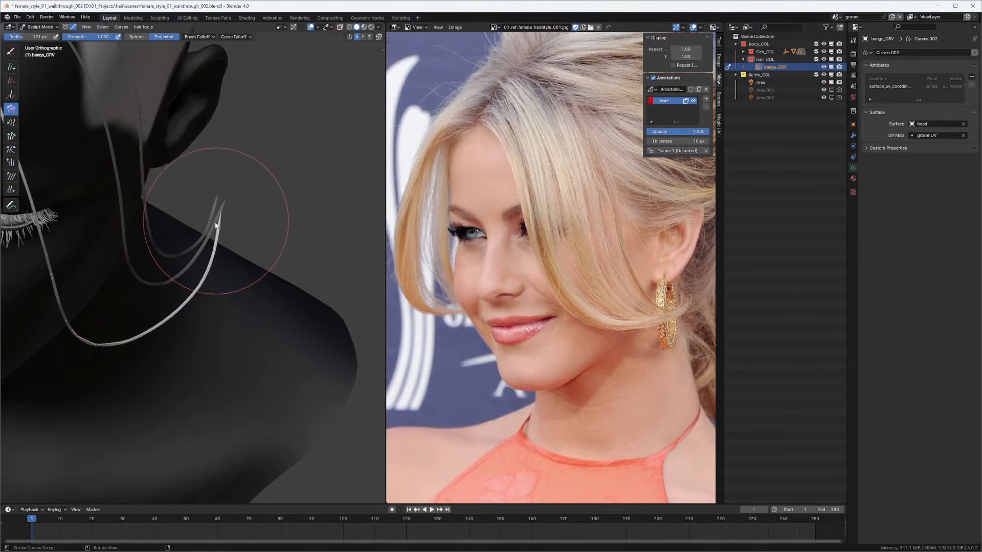
mouse_move(228, 223)
middle_mouse_down()
mouse_move(106, 210)
mouse_move(123, 235)
middle_mouse_up()
mouse_move(225, 346)
middle_mouse_down()
mouse_move(233, 273)
mouse_move(236, 316)
mouse_move(215, 306)
middle_mouse_up()
key("f")
left_click(245, 278)
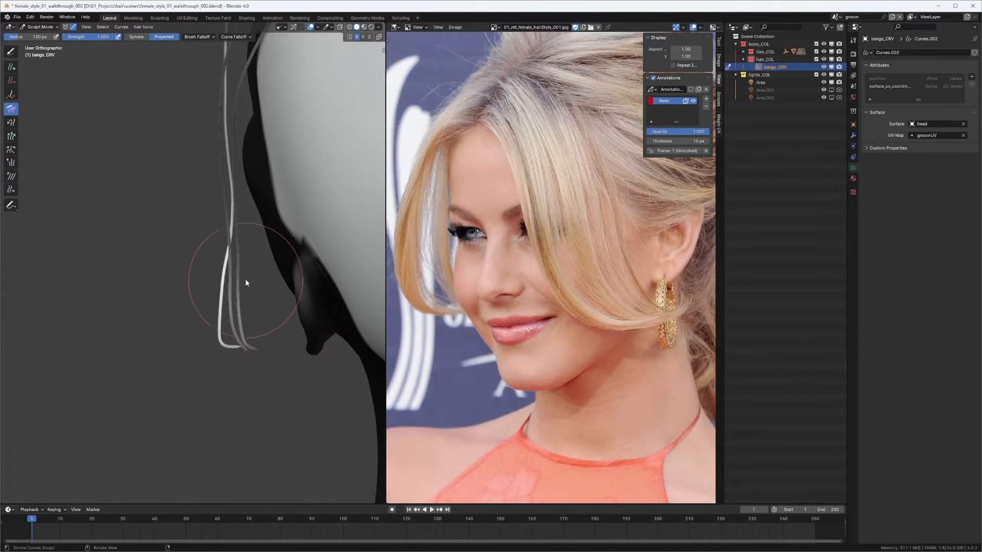
left_click_drag(239, 295, 224, 311)
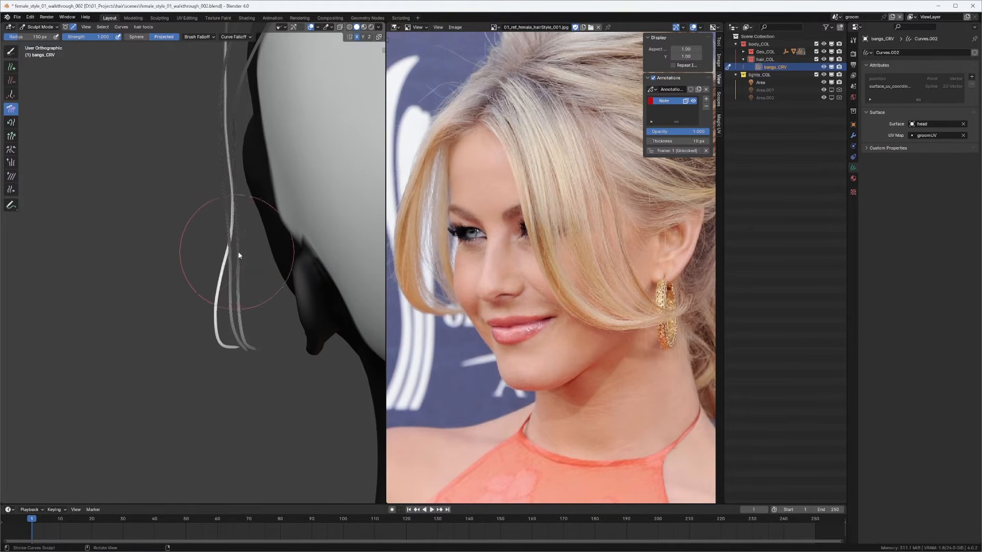
Step: Smooth the lower half of the front guide pair from a raised view with a 194 px Comb brush and check it from the side
key("f")
left_click(252, 192)
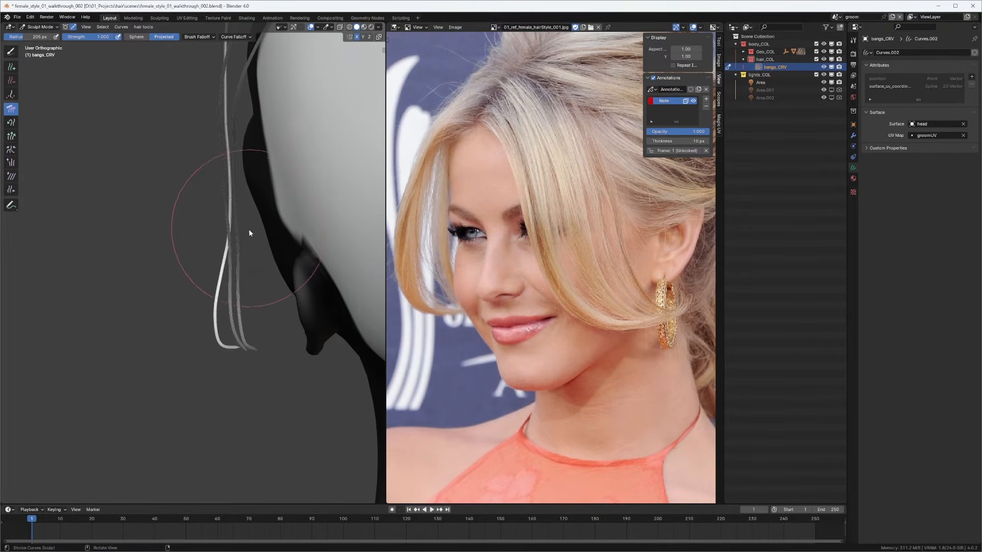
middle_click_drag(219, 307, 230, 357)
key("f")
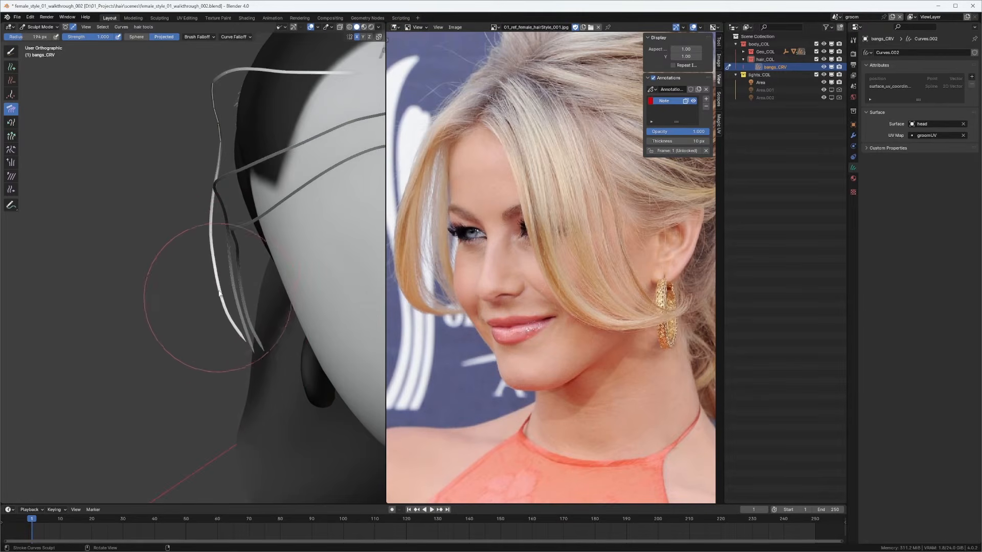
left_click(292, 300)
left_click_drag(226, 269, 235, 292)
mouse_move(235, 292)
middle_mouse_down()
mouse_move(277, 242)
mouse_move(193, 247)
mouse_move(238, 245)
mouse_move(231, 289)
mouse_move(175, 267)
mouse_move(87, 271)
mouse_move(180, 256)
mouse_move(149, 238)
mouse_move(202, 241)
middle_mouse_up()
middle_click_drag(202, 241, 158, 248)
middle_click_drag(273, 274, 272, 270)
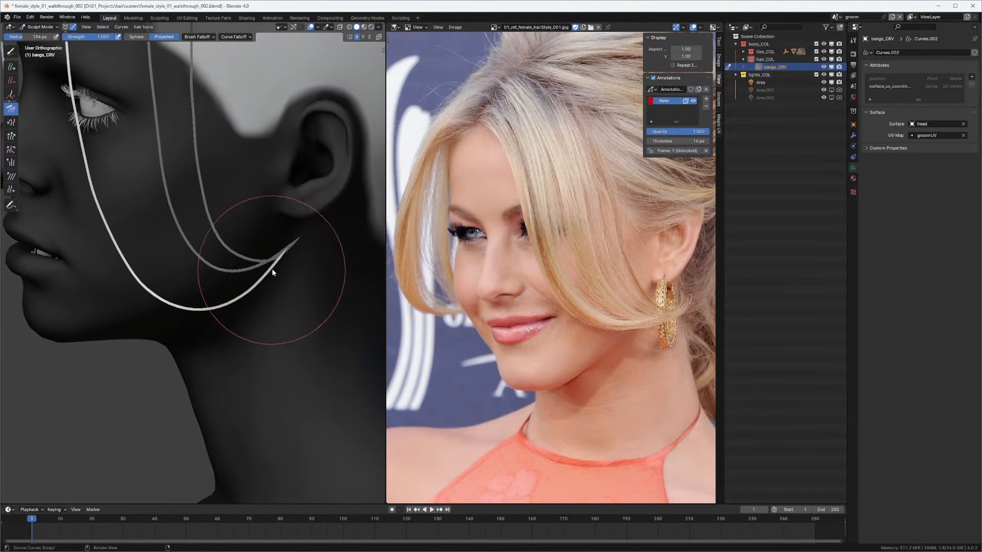
Step: Comb the tips of the front guide pair slightly below the ear with a smaller brush radius and inspect them from behind the cheek
key("f")
left_click(259, 269)
left_click_drag(261, 270, 266, 276)
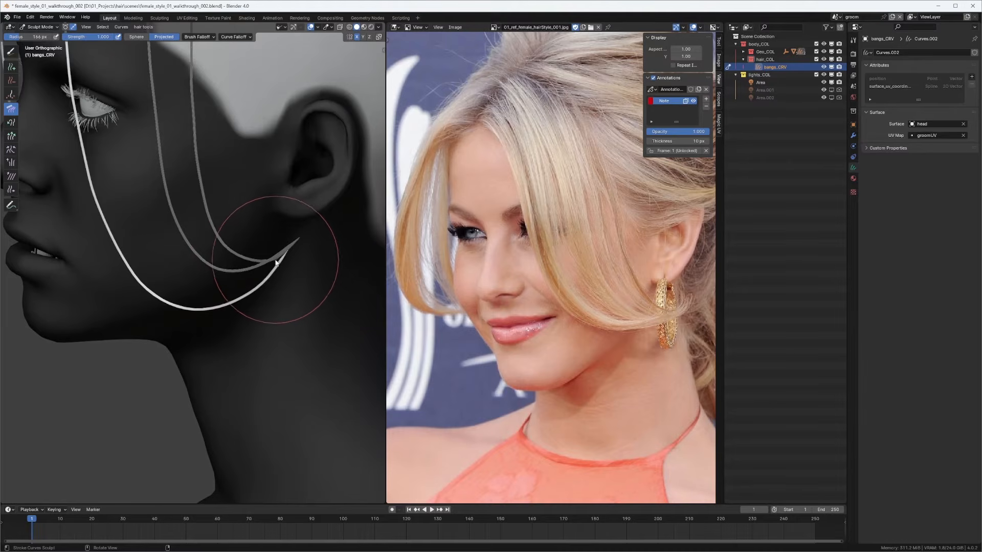
middle_click_drag(285, 264, 319, 251)
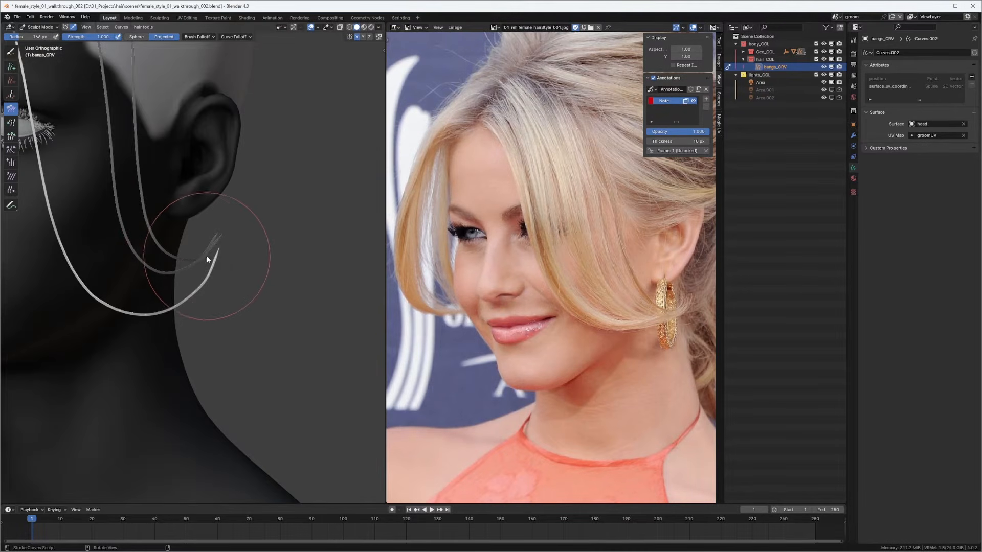
middle_click_drag(208, 259, 197, 312)
scroll(198, 276, "down", 5)
middle_click_drag(201, 235, 230, 293, "shift")
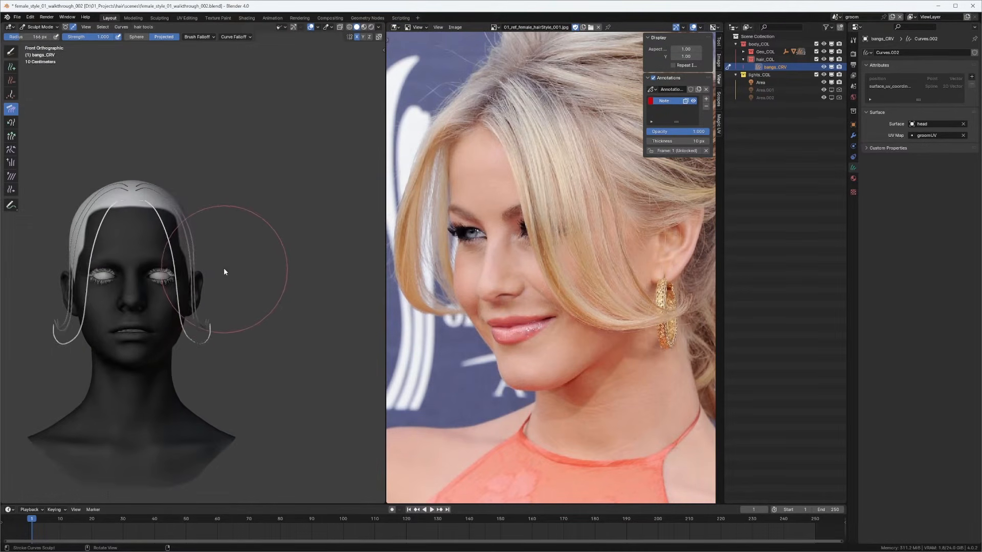
Step: Turn the head to a three-quarter view matching the reference and outline the triangular bangs root area on the photo with an annotation
key("KP_1")
middle_click_drag(229, 232, 189, 307, "ctrl")
mouse_move(195, 271)
middle_mouse_down("ctrl")
mouse_move(220, 218)
mouse_move(185, 255)
middle_mouse_up("ctrl")
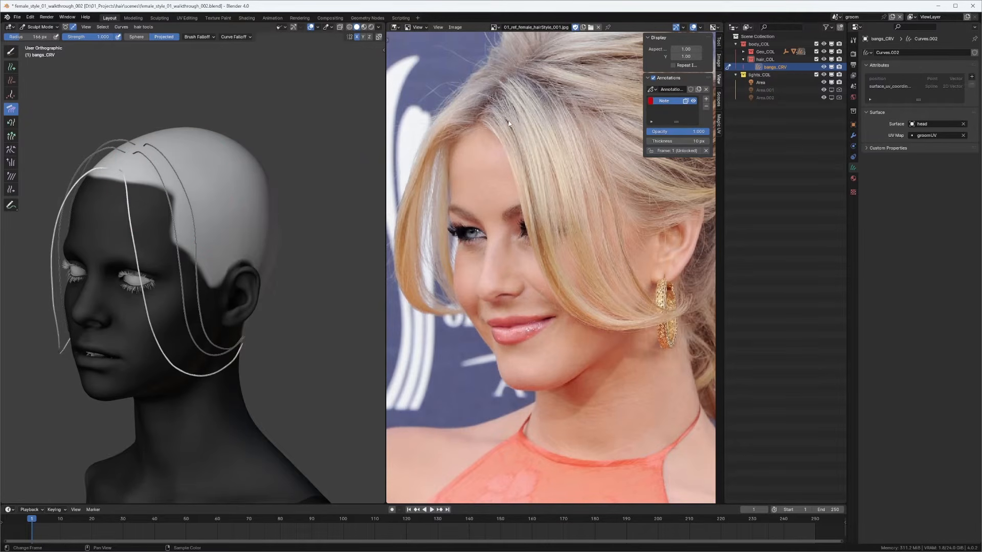
left_click_drag(508, 123, 551, 108)
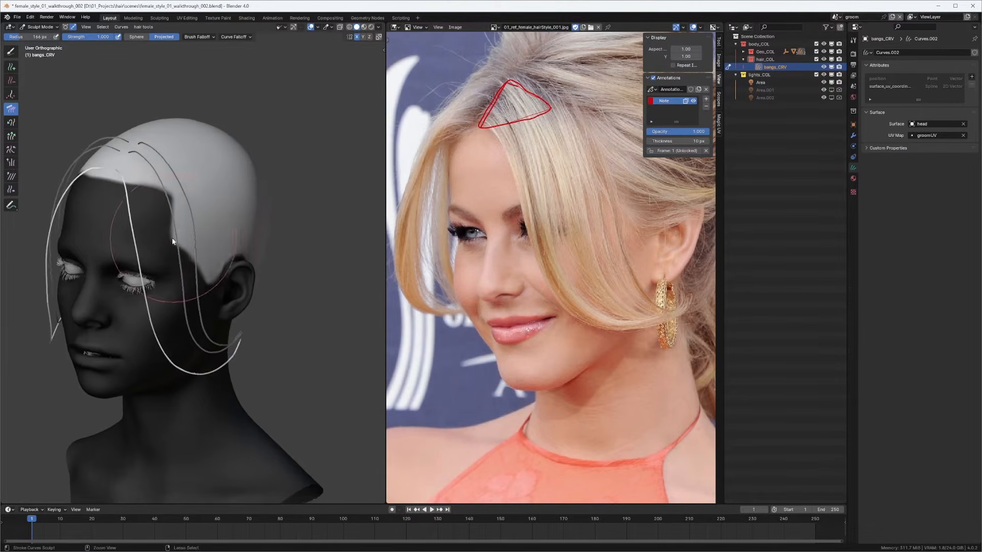
Step: Clear the curve selection and add one new mirrored guide pair at the outer hairline with the Add brush
scroll(180, 175, "up", 4)
middle_click_drag(180, 175, 187, 191, "shift")
key("alt+a")
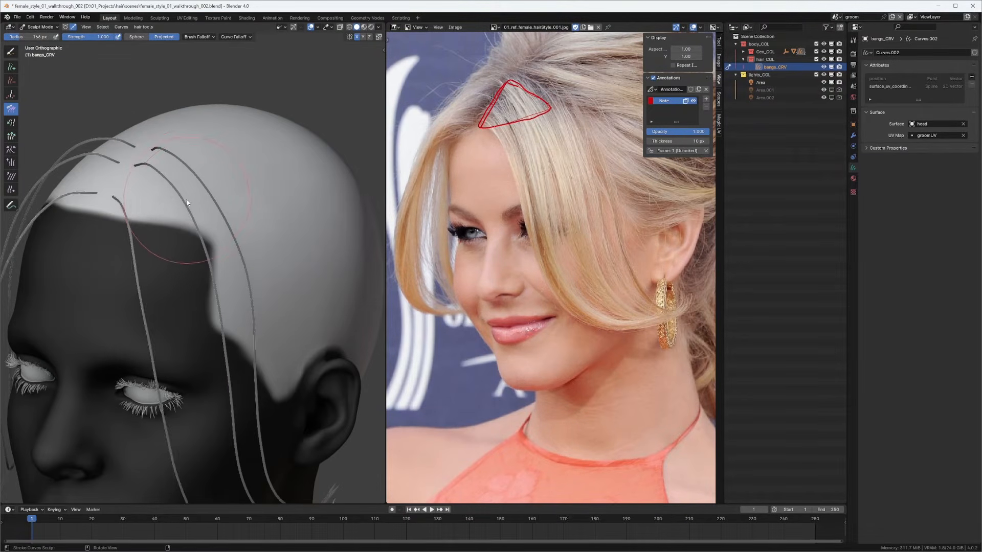
key("q")
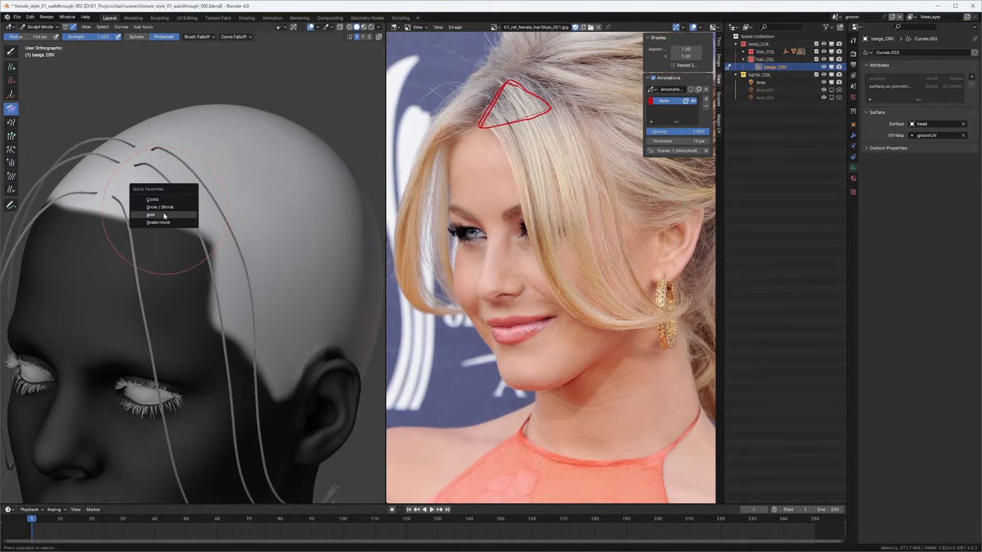
left_click(164, 215)
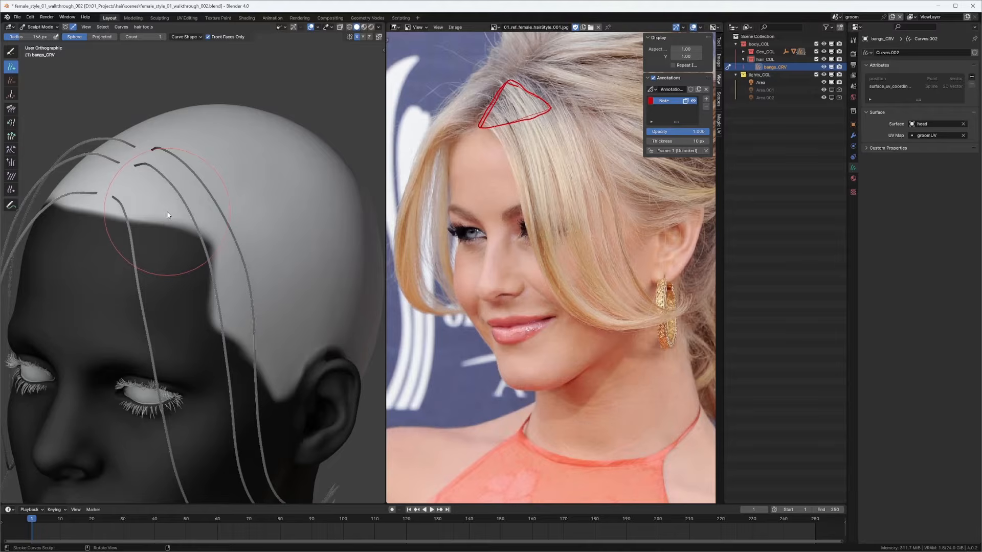
middle_click_drag(174, 206, 179, 286, "ctrl")
middle_click_drag(179, 287, 190, 224)
scroll(189, 226, "up", 3)
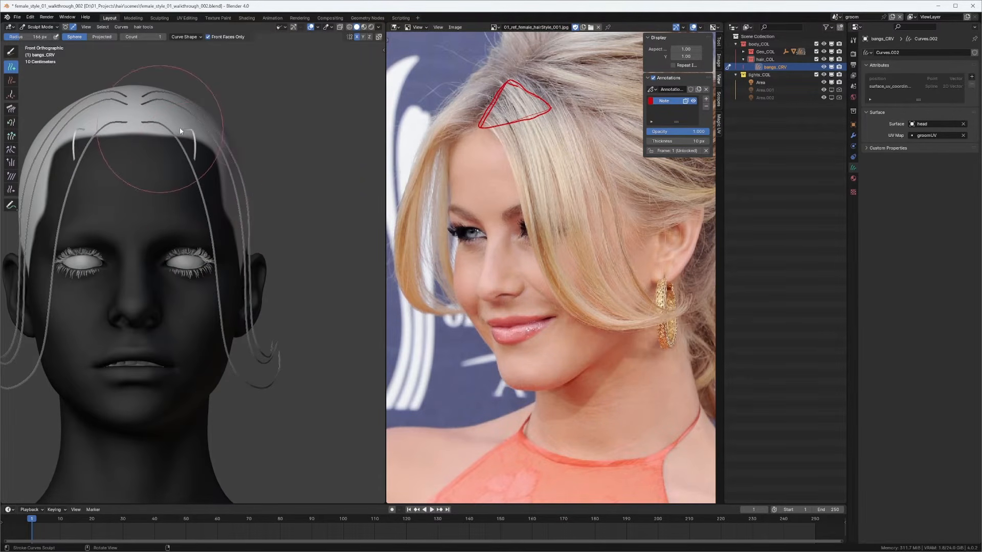
Step: Comb the new guide pair downward and outward past the sides of the face with a 208 px brush in the front view
key("f")
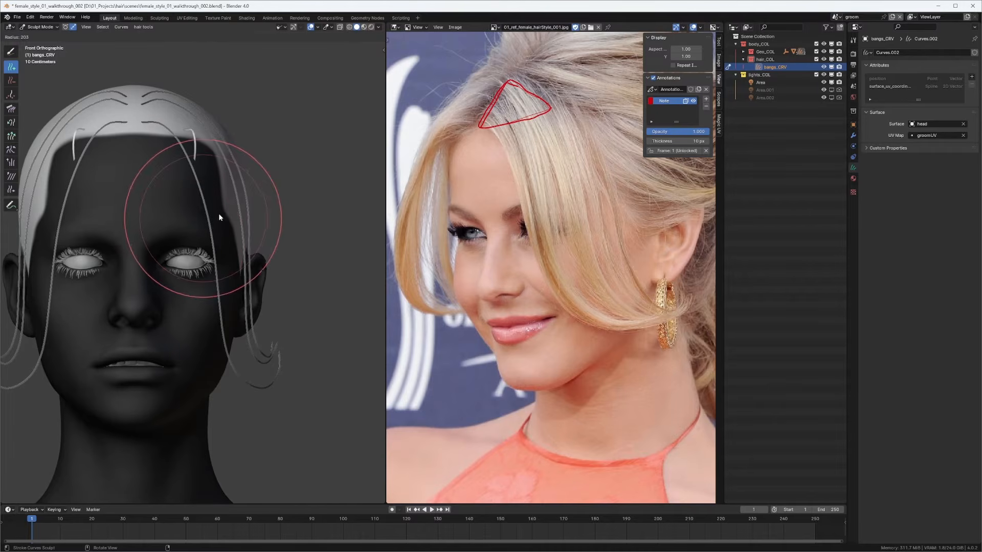
left_click(217, 211)
key("shift+space")
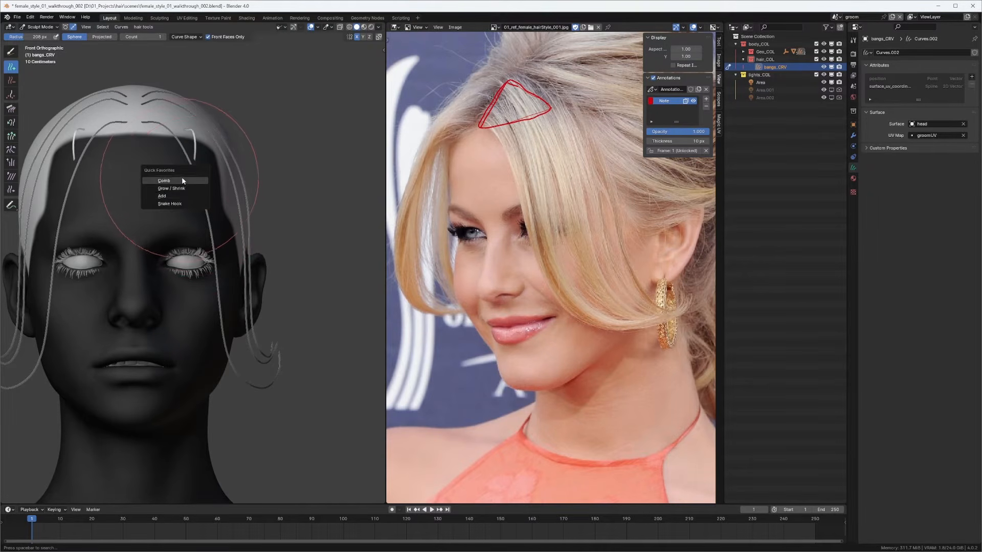
left_click(182, 177)
mouse_move(237, 236)
left_mouse_down()
mouse_move(221, 231)
mouse_move(227, 327)
mouse_move(310, 388)
left_mouse_up()
mouse_move(226, 303)
left_mouse_down()
mouse_move(209, 335)
mouse_move(261, 367)
mouse_move(297, 428)
left_mouse_up()
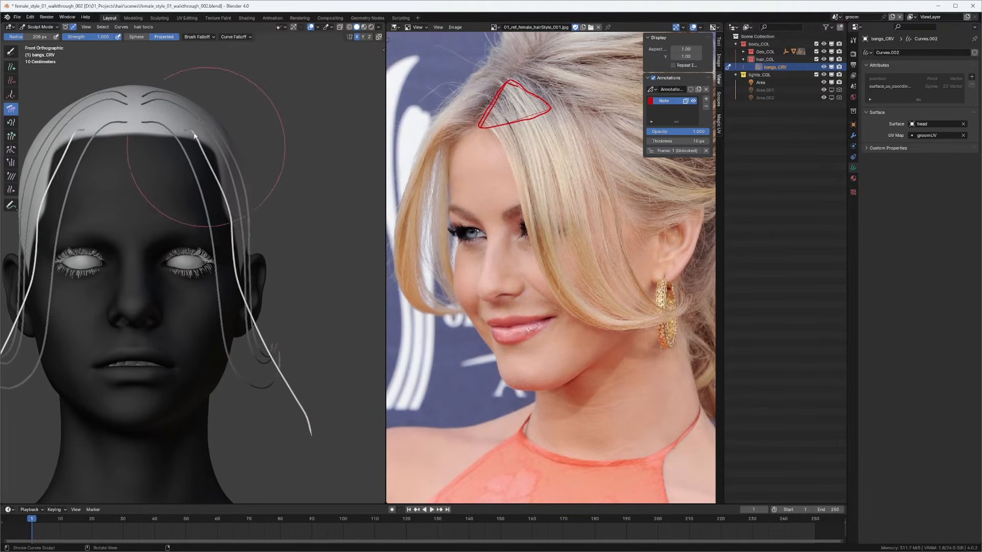
Step: Mark the new guide's upper bend beside its neighbouring guide with short annotation strokes and erase them
mouse_move(204, 191)
middle_mouse_down("shift")
mouse_move(209, 239)
mouse_move(238, 188)
middle_mouse_up("shift")
scroll(250, 165, "up", 5)
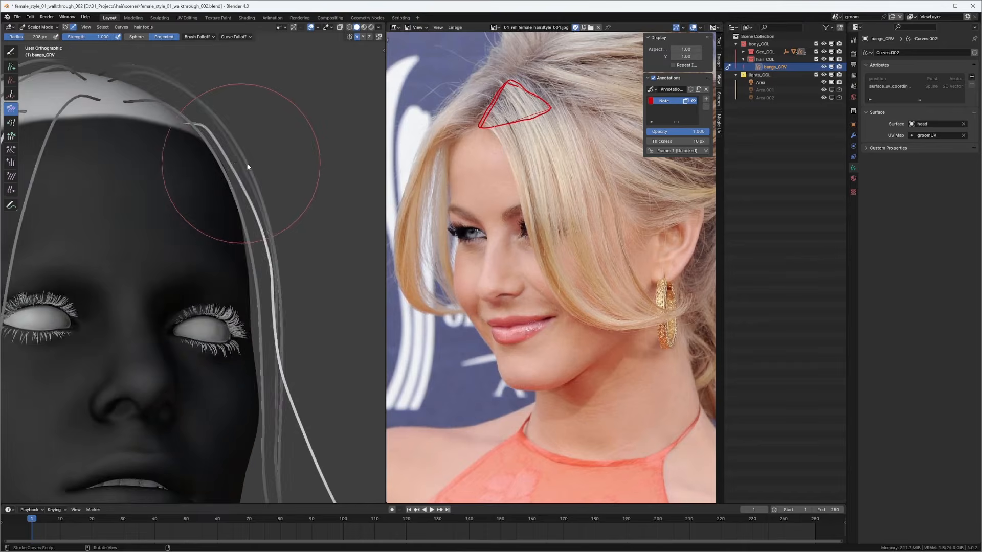
mouse_move(192, 141)
middle_mouse_down()
mouse_move(259, 131)
mouse_move(245, 145)
mouse_move(259, 133)
mouse_move(225, 130)
mouse_move(233, 102)
mouse_move(239, 109)
middle_mouse_up()
key("d")
left_click_drag(243, 109, 246, 113)
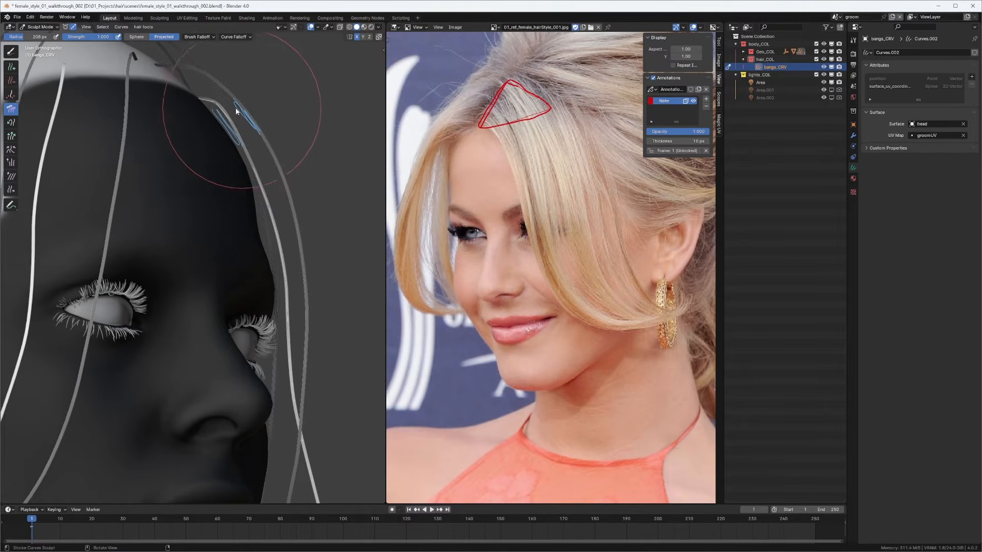
key("d")
right_click_drag(249, 132, 247, 115)
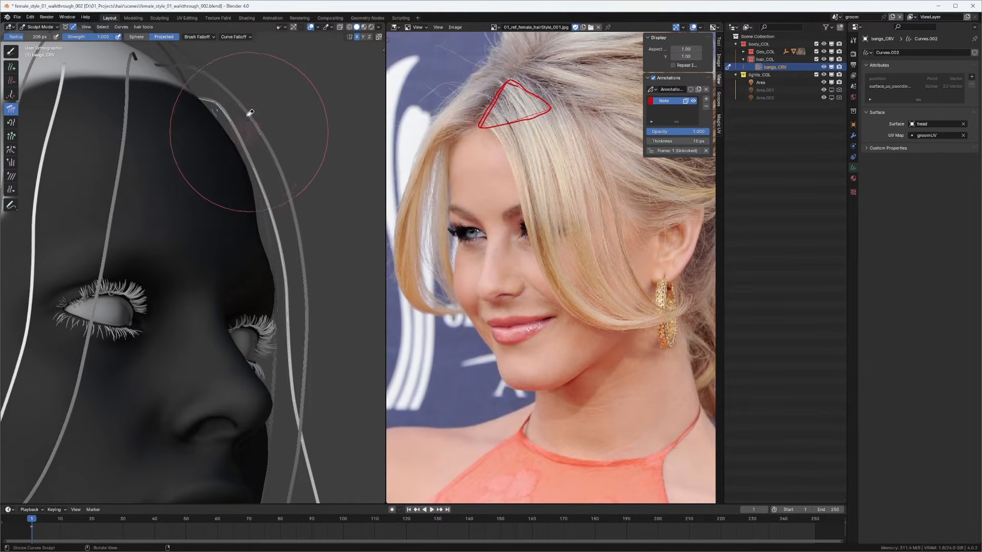
Step: Comb the upper and middle parts of the new guide pair to follow the neighbouring guides, using 177 px and 250 px brushes
middle_click_drag(258, 137, 221, 141)
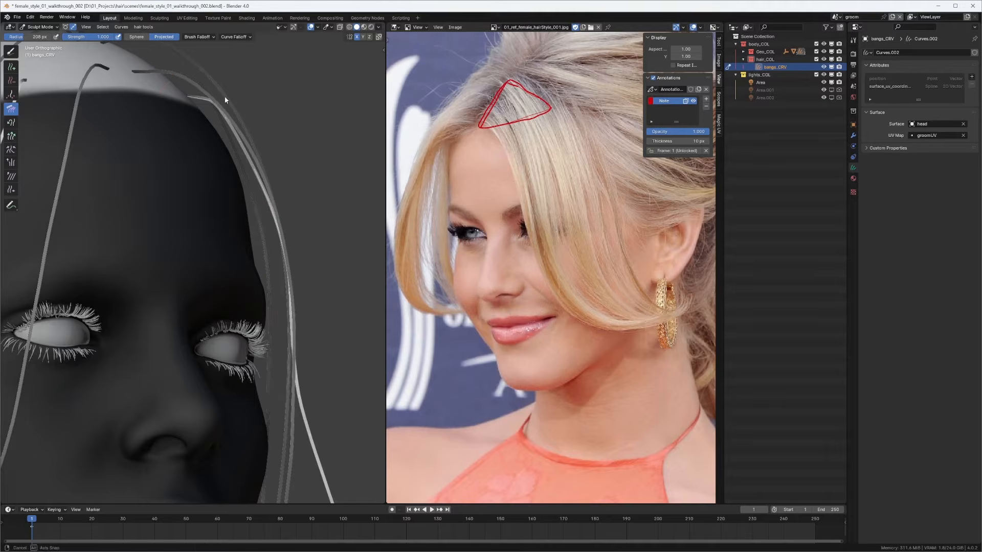
middle_click_drag(225, 100, 207, 107)
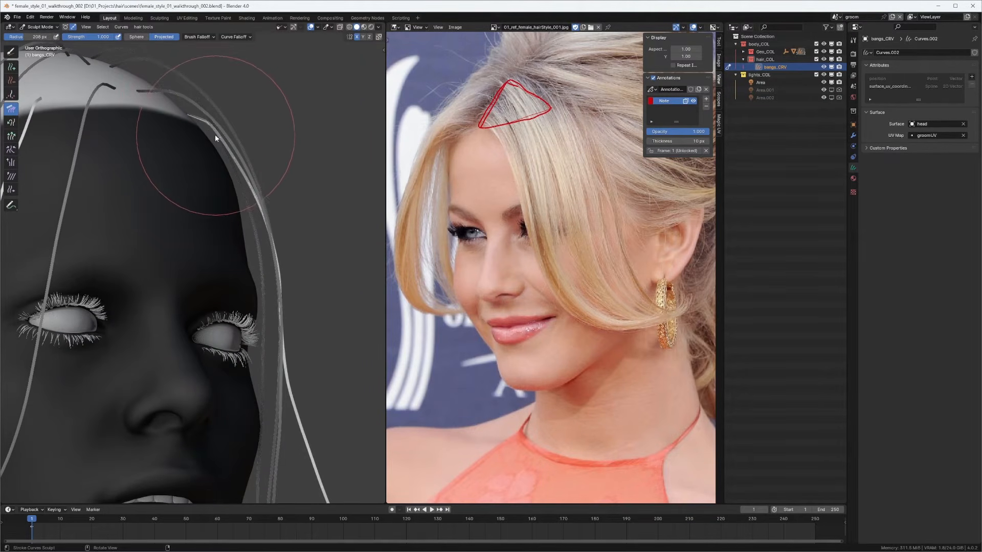
key("f")
left_click(207, 117)
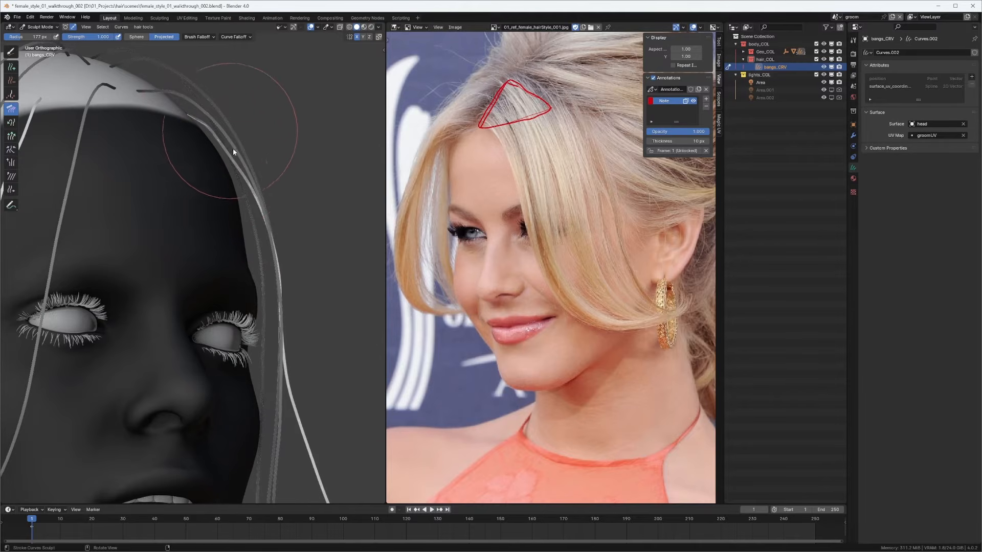
left_click_drag(257, 184, 250, 204)
key("f")
left_click(284, 160)
left_click_drag(286, 154, 267, 253)
left_click_drag(275, 189, 259, 287)
scroll(238, 291, "down", 4)
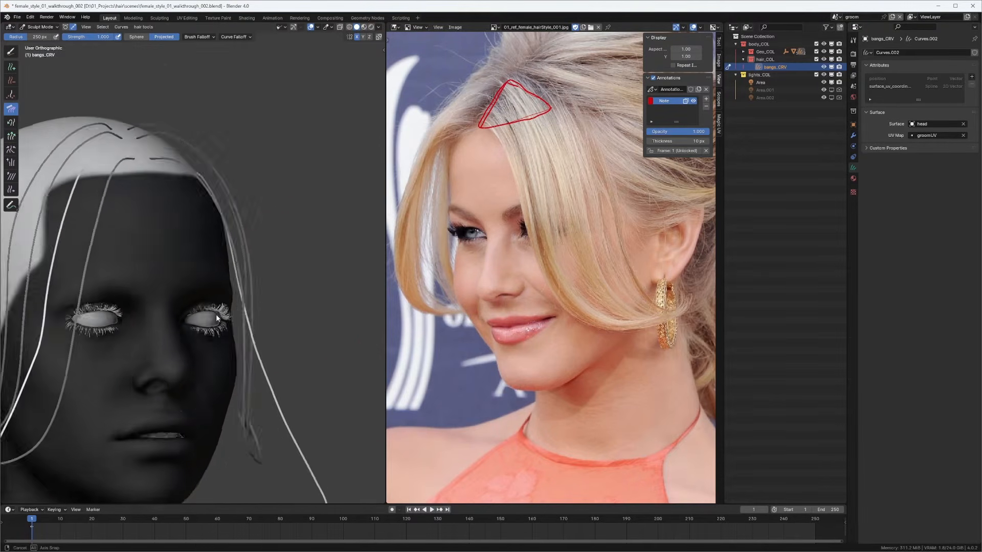
Step: Comb the lower part of the new guide pair back along the jaw toward the ear from the side with the 250 px brush
mouse_move(215, 314)
middle_mouse_down()
mouse_move(182, 225)
mouse_move(154, 200)
middle_mouse_up()
middle_click_drag(157, 267, 153, 208)
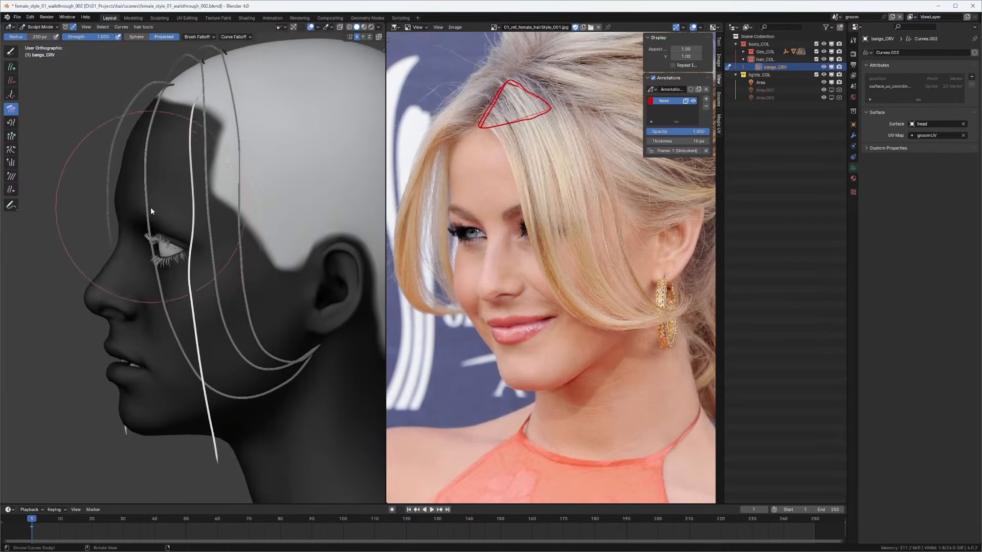
mouse_move(190, 426)
left_mouse_down()
mouse_move(207, 445)
mouse_move(226, 434)
left_mouse_up()
middle_click_drag(223, 414, 207, 342, "shift")
left_click_drag(171, 389, 248, 387)
mouse_move(205, 409)
left_mouse_down()
mouse_move(256, 390)
mouse_move(280, 355)
left_mouse_up()
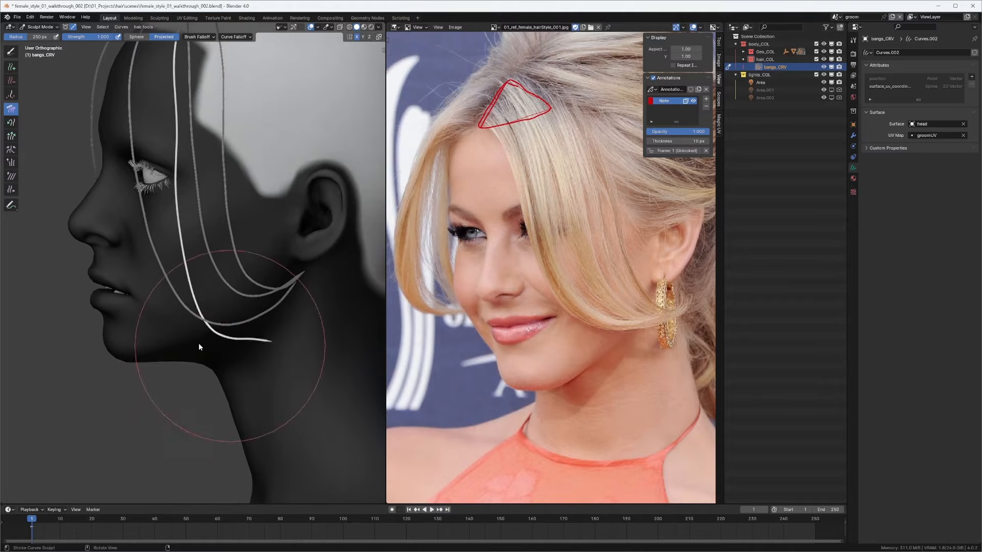
left_click_drag(199, 347, 286, 337)
mouse_move(202, 370)
left_mouse_down()
mouse_move(307, 350)
mouse_move(311, 306)
left_mouse_up()
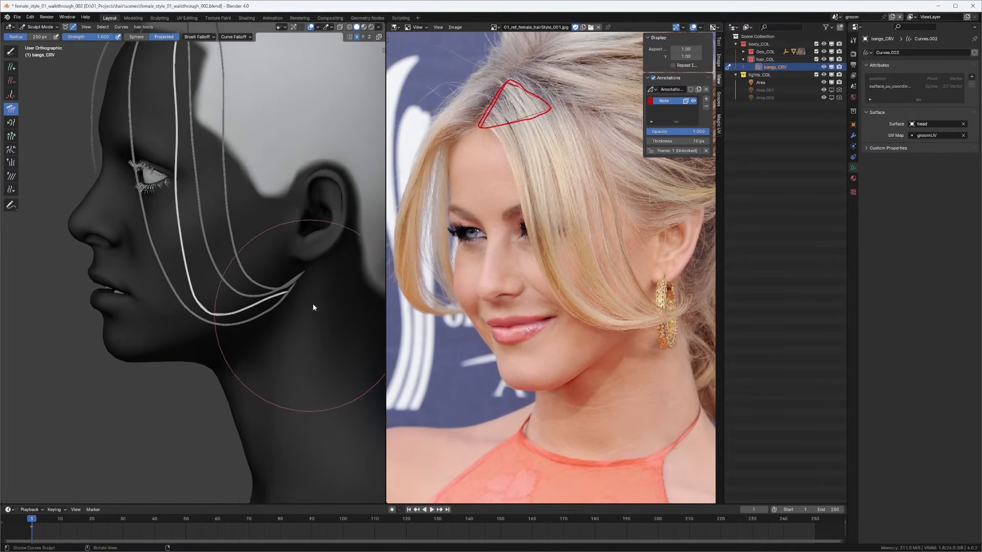
Step: Reduce the brush radius to 203 px and pull the new guide pair's tips up toward the other tips below the ear with Snake Hook
mouse_move(313, 306)
middle_mouse_down()
mouse_move(224, 285)
mouse_move(278, 318)
mouse_move(317, 302)
mouse_move(289, 266)
middle_mouse_up()
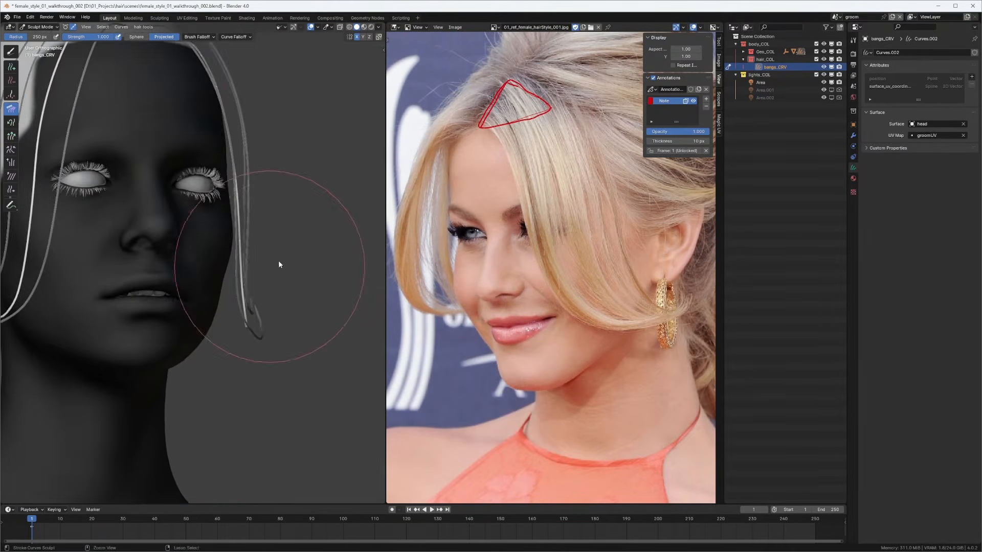
scroll(278, 259, "up", 1)
middle_click_drag(259, 159, 280, 205)
key("bracketleft")
key("bracketleft")
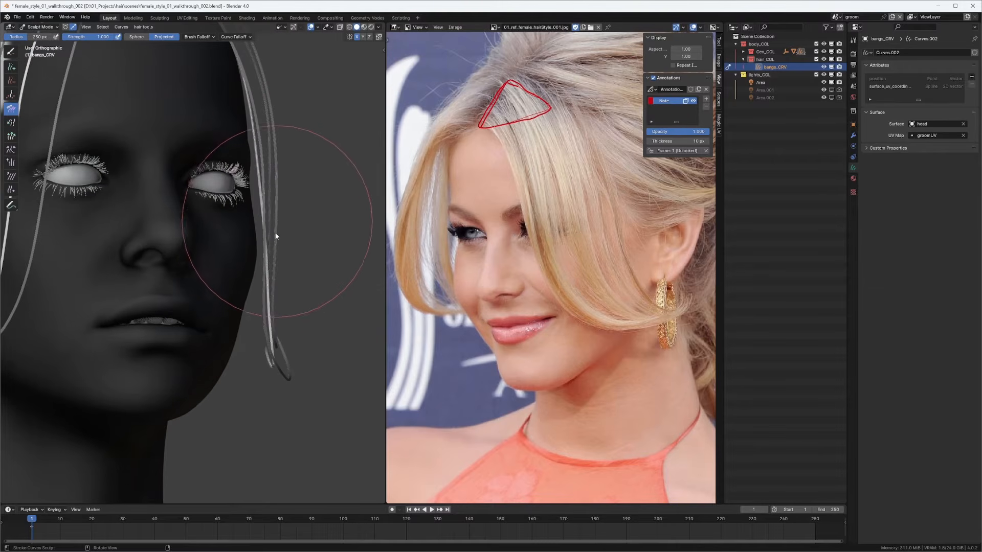
middle_click_drag(244, 276, 274, 247)
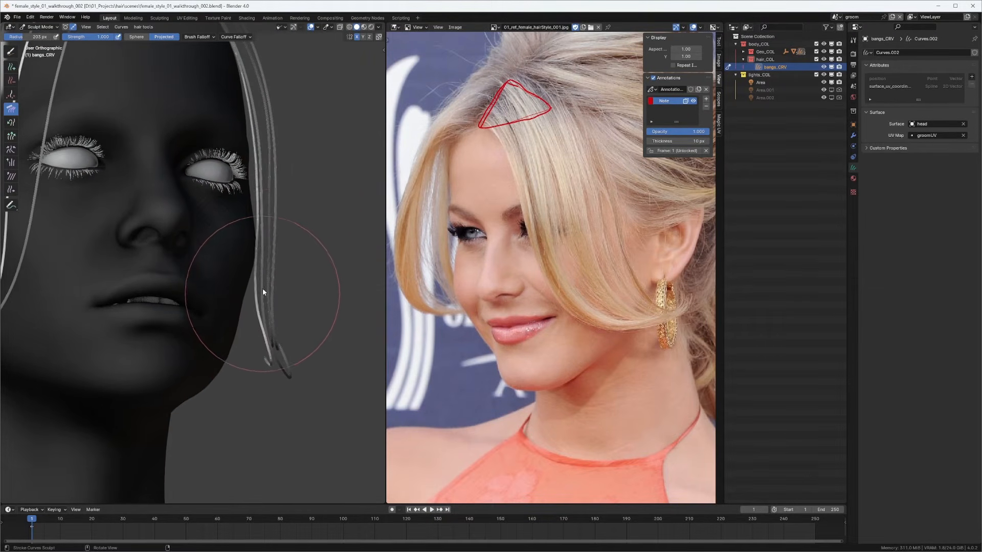
mouse_move(234, 364)
middle_mouse_down()
mouse_move(213, 366)
mouse_move(200, 336)
mouse_move(174, 362)
mouse_move(144, 332)
mouse_move(186, 322)
mouse_move(57, 312)
mouse_move(129, 371)
mouse_move(141, 330)
mouse_move(254, 306)
mouse_move(313, 273)
mouse_move(243, 263)
mouse_move(218, 237)
middle_mouse_up()
key("q")
left_click(199, 272)
left_click_drag(200, 272, 231, 219)
middle_click_drag(219, 239, 253, 263)
key("q")
key("q")
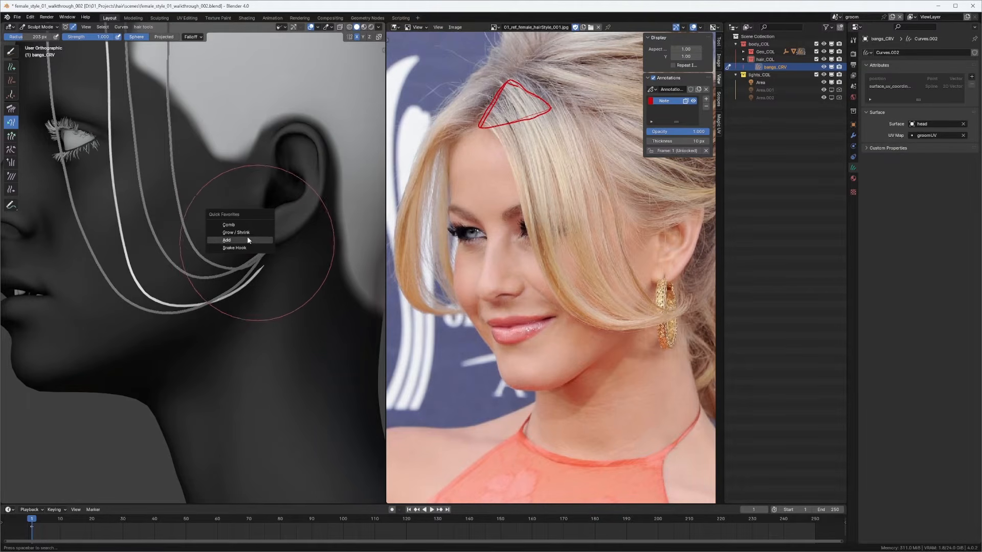
Step: Comb the middle of the new guide pair beside the cheek with the 203 px brush and check it from several views
left_click(238, 223)
middle_click_drag(238, 223, 290, 271)
mouse_move(284, 321)
middle_mouse_down()
mouse_move(264, 228)
mouse_move(263, 301)
mouse_move(273, 281)
middle_mouse_up()
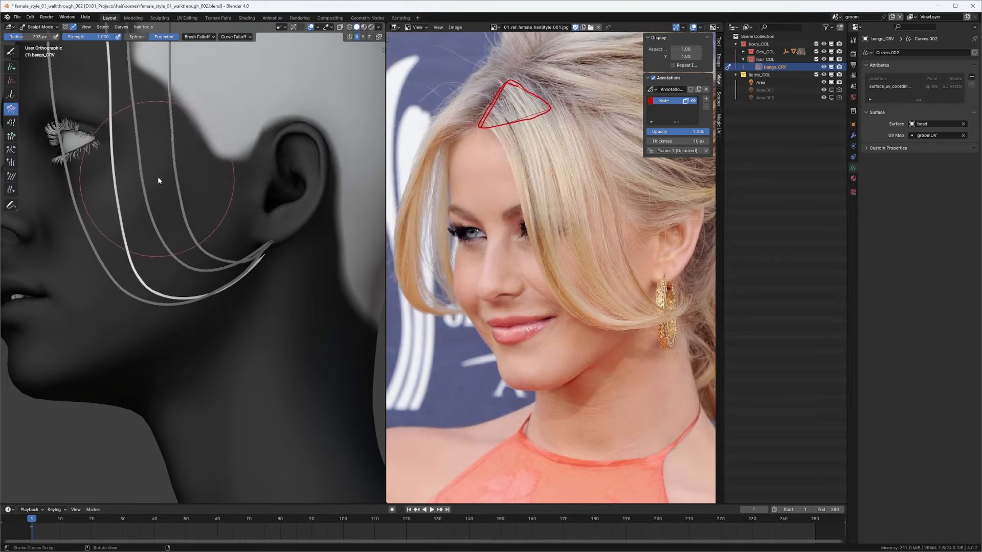
left_click_drag(161, 176, 152, 188)
middle_click_drag(165, 250, 184, 391, "shift")
mouse_move(173, 207)
middle_mouse_down()
mouse_move(167, 235)
mouse_move(164, 225)
middle_mouse_up()
mouse_move(150, 127)
middle_mouse_down()
mouse_move(130, 165)
mouse_move(136, 201)
mouse_move(235, 191)
mouse_move(261, 180)
mouse_move(237, 160)
mouse_move(263, 160)
mouse_move(183, 311)
mouse_move(137, 293)
mouse_move(182, 302)
mouse_move(230, 237)
mouse_move(219, 231)
middle_mouse_up()
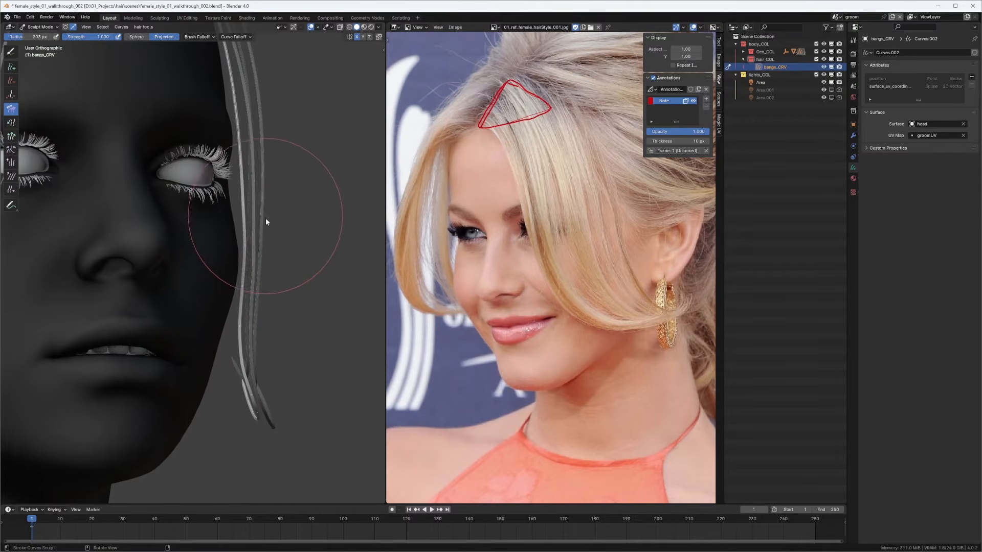
mouse_move(222, 345)
middle_mouse_down()
mouse_move(168, 312)
mouse_move(154, 333)
mouse_move(130, 268)
mouse_move(181, 322)
mouse_move(188, 305)
middle_mouse_up()
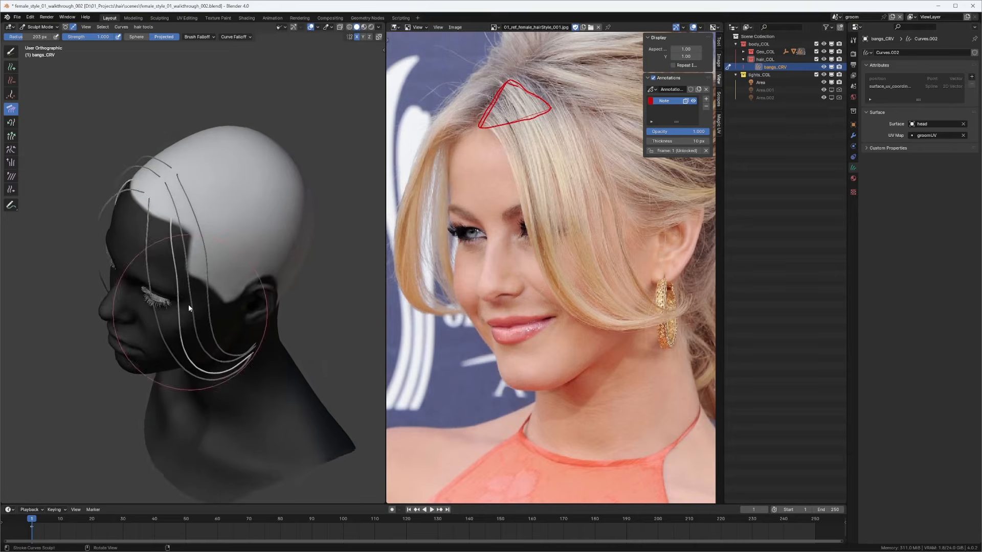
Step: Add a new mirrored pair of guide curves on the upper scalp, between the existing bangs roots
scroll(183, 220, "up", 2)
mouse_move(180, 174)
middle_mouse_down()
mouse_move(211, 191)
mouse_move(183, 190)
middle_mouse_up()
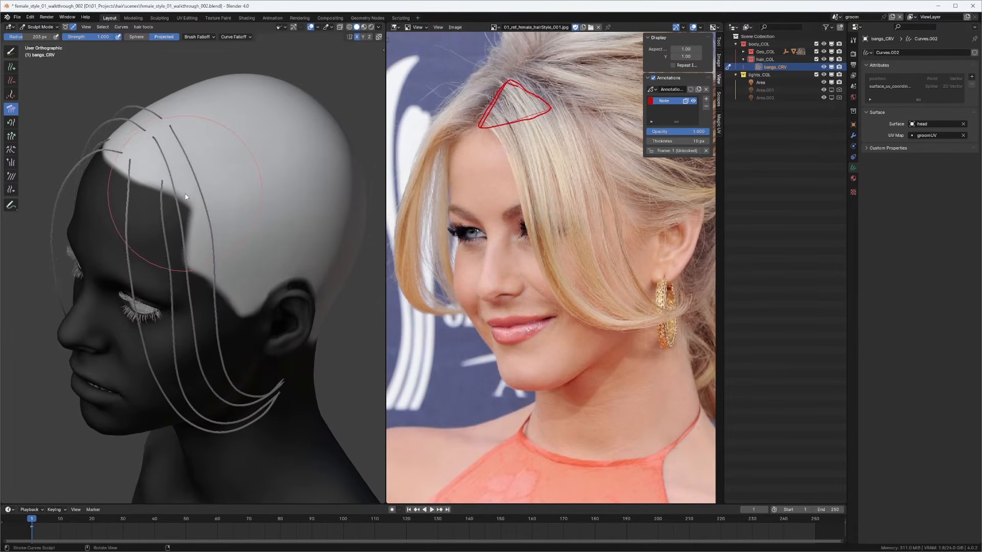
key("q")
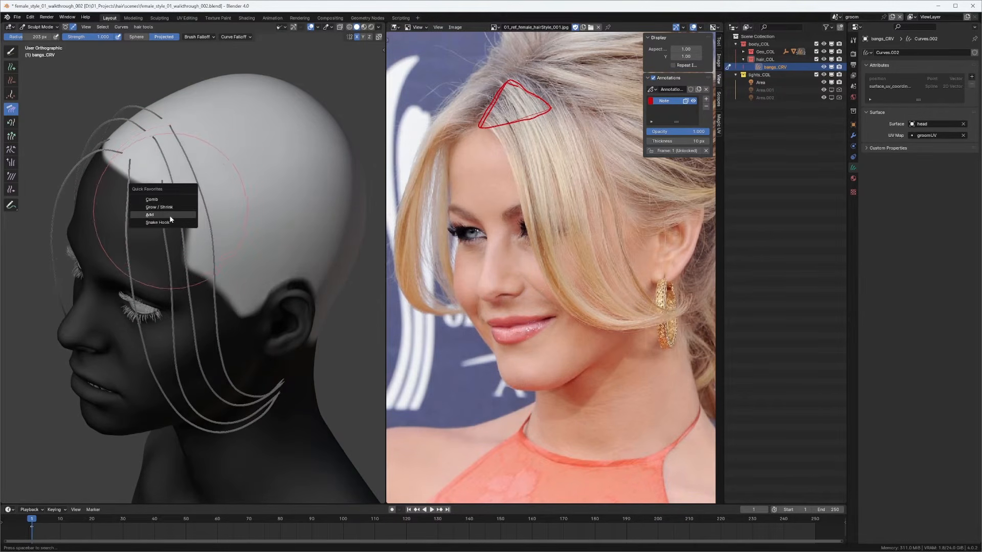
left_click(165, 213)
scroll(165, 213, "up", 3)
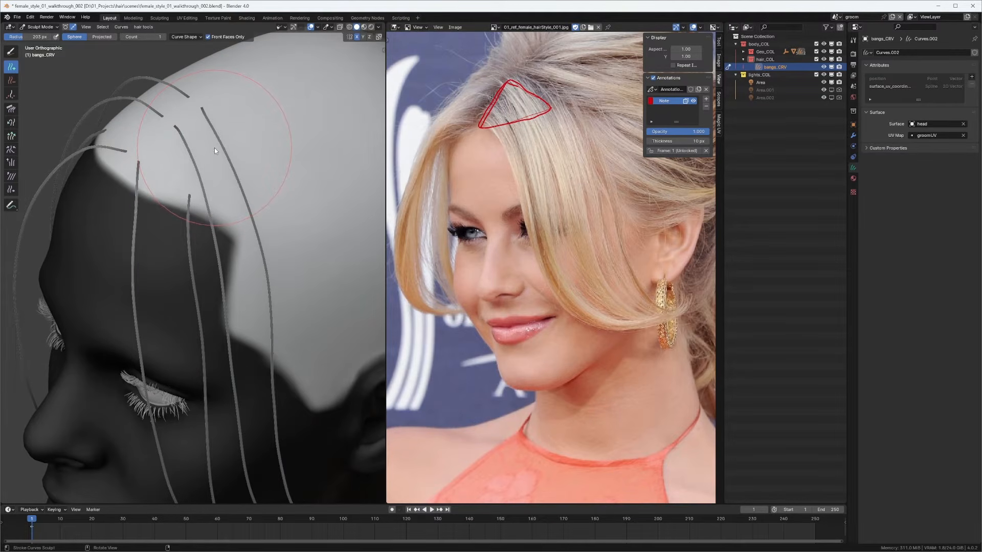
left_click(214, 151)
Step: Comb the new guide pair down along the sides of the face from a front view
key("q")
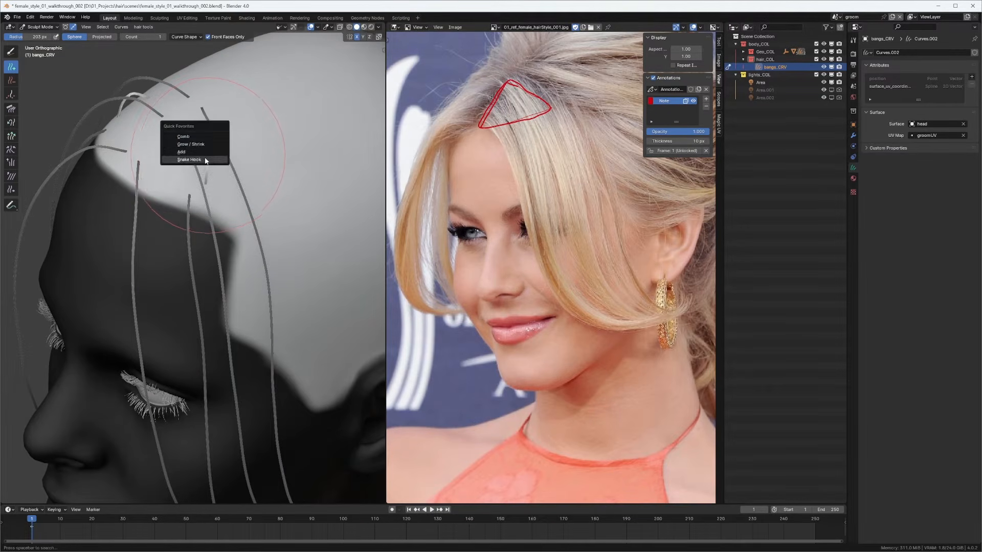
left_click(194, 136)
scroll(182, 244, "down", 5)
middle_click_drag(182, 247, 212, 224)
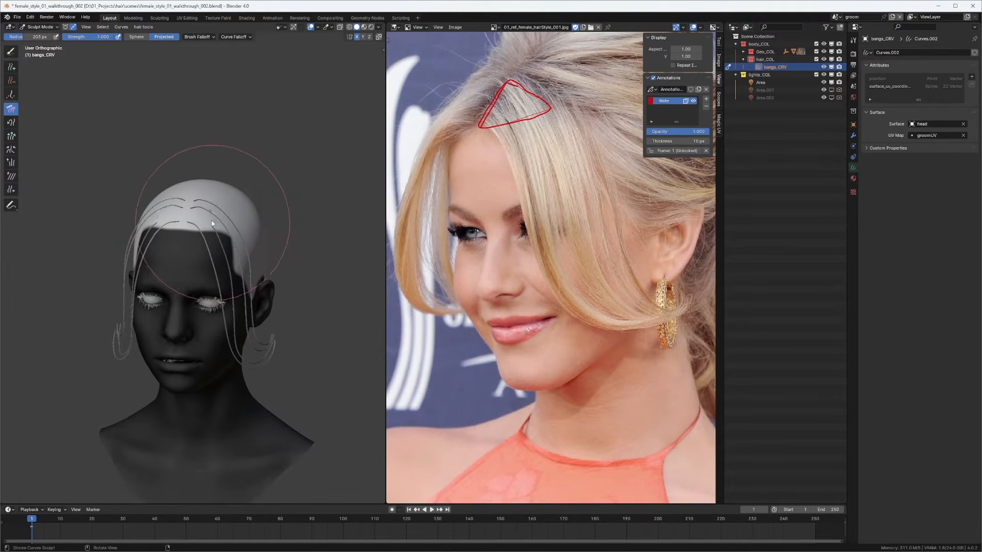
mouse_move(282, 323)
left_mouse_down()
mouse_move(250, 313)
mouse_move(260, 407)
left_mouse_up()
Step: Comb the new guide pair inward against the side of the head from behind with the 203 px brush
mouse_move(213, 269)
middle_mouse_down()
mouse_move(158, 270)
mouse_move(230, 203)
middle_mouse_up()
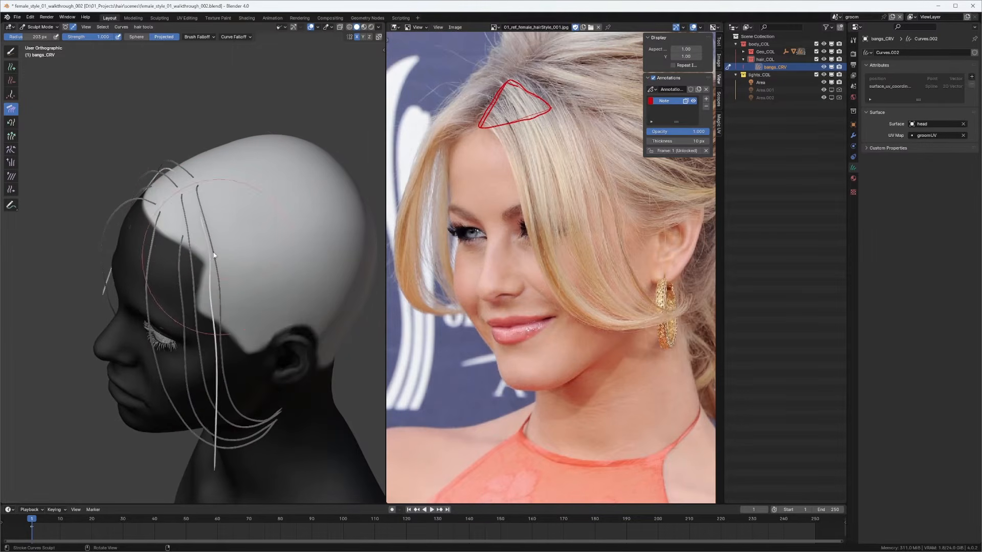
middle_click_drag(214, 255, 156, 169)
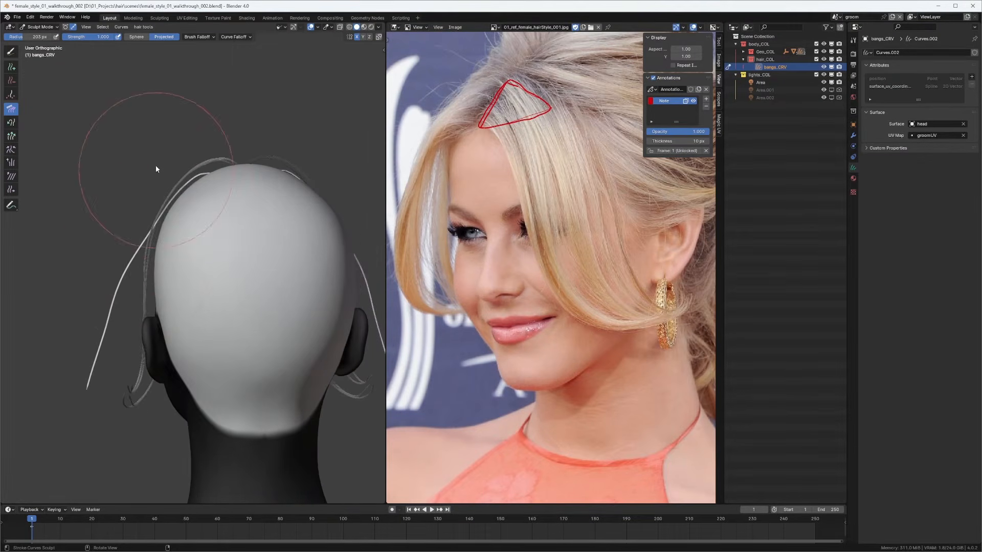
left_click_drag(156, 168, 142, 339)
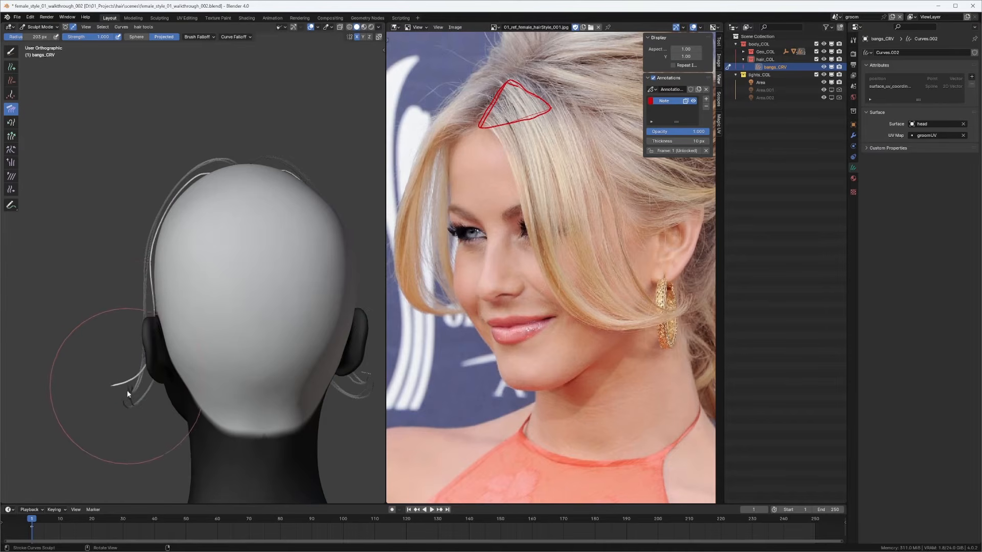
Step: Compare with the reference photo and comb the lower part of the new guide pair back along the jaw toward the ear
mouse_move(208, 350)
middle_mouse_down()
mouse_move(278, 334)
mouse_move(233, 180)
middle_mouse_up()
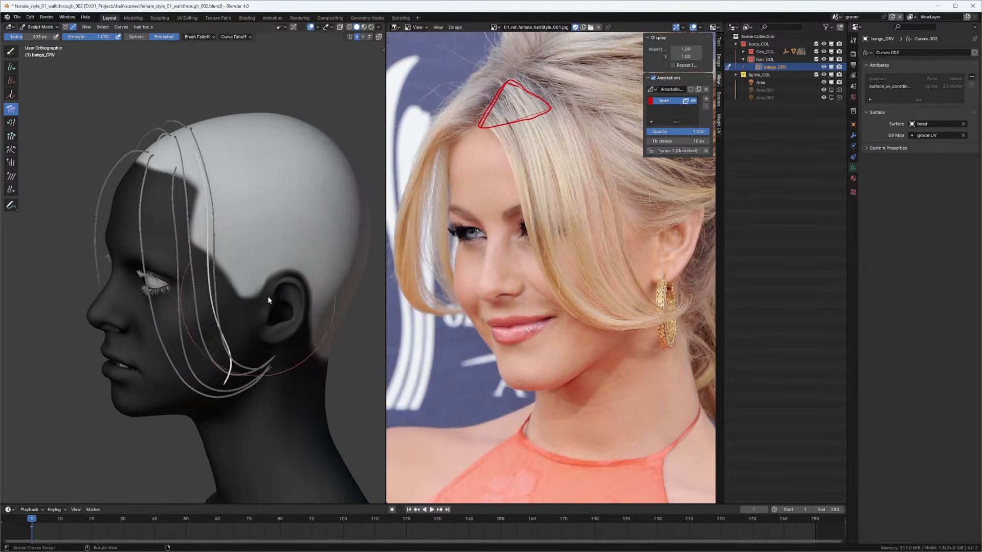
middle_click_drag(567, 156, 525, 152)
scroll(523, 148, "down", 1)
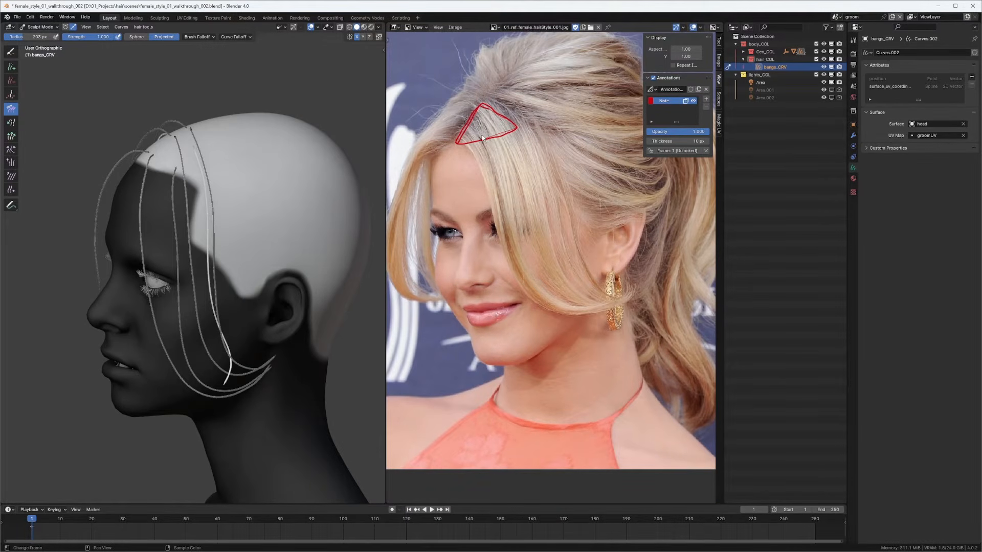
middle_click_drag(228, 273, 255, 200)
left_click_drag(272, 252, 259, 371)
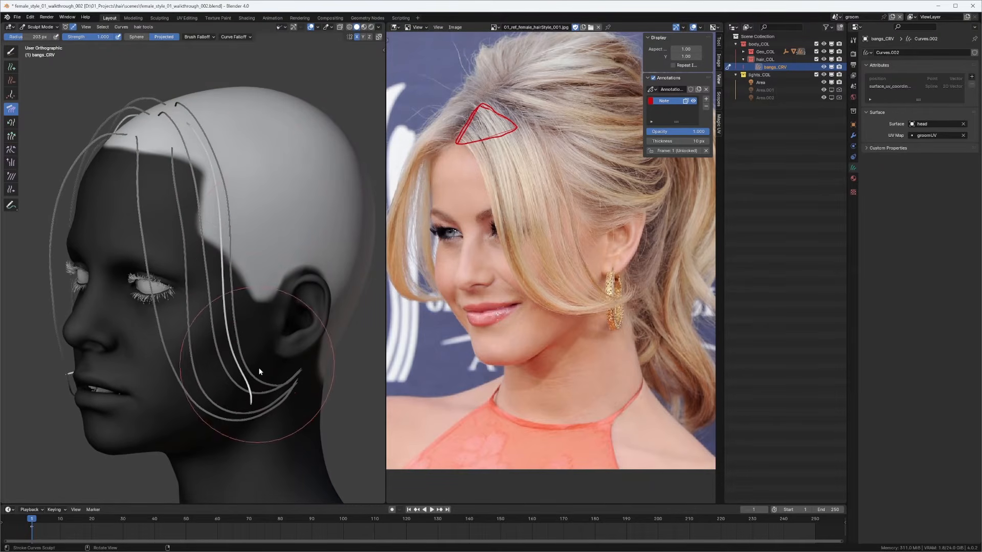
left_click_drag(225, 415, 272, 438)
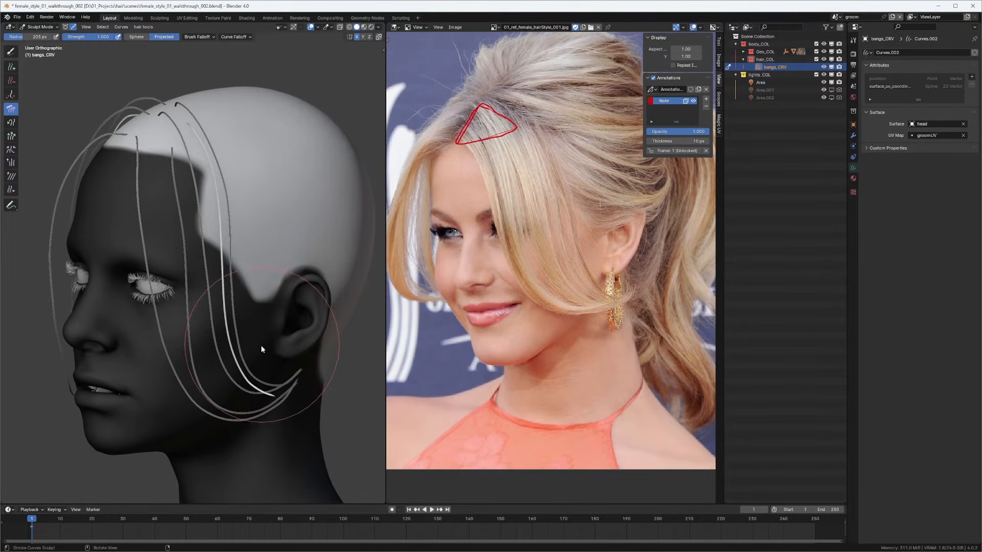
Step: Comb the new guide pair's lower length from behind and from the side to line up with the neighbouring guides and their tips
mouse_move(270, 355)
middle_mouse_down()
mouse_move(211, 316)
mouse_move(235, 222)
mouse_move(204, 228)
mouse_move(201, 207)
middle_mouse_up()
left_click_drag(183, 174, 200, 281)
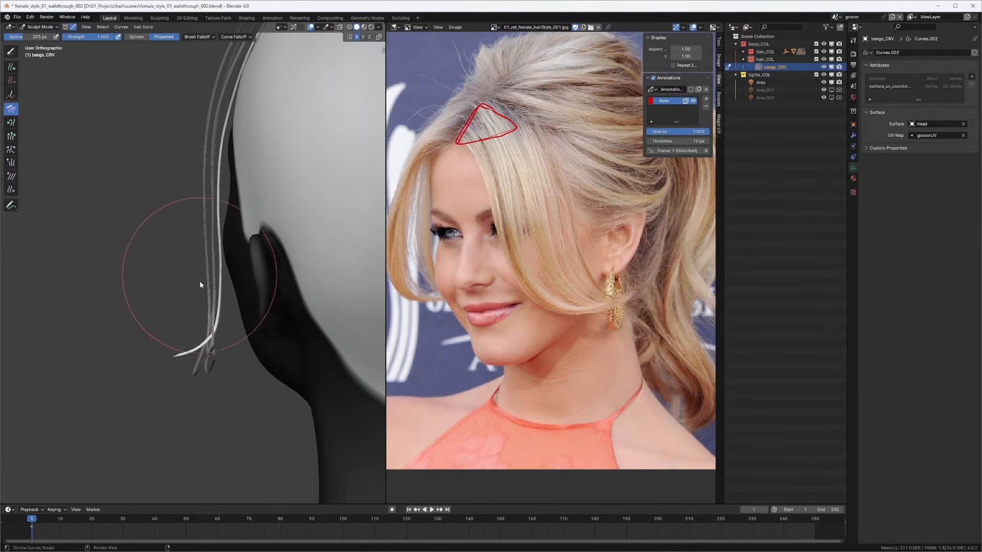
mouse_move(204, 324)
middle_mouse_down()
mouse_move(251, 237)
mouse_move(247, 204)
mouse_move(212, 234)
middle_mouse_up()
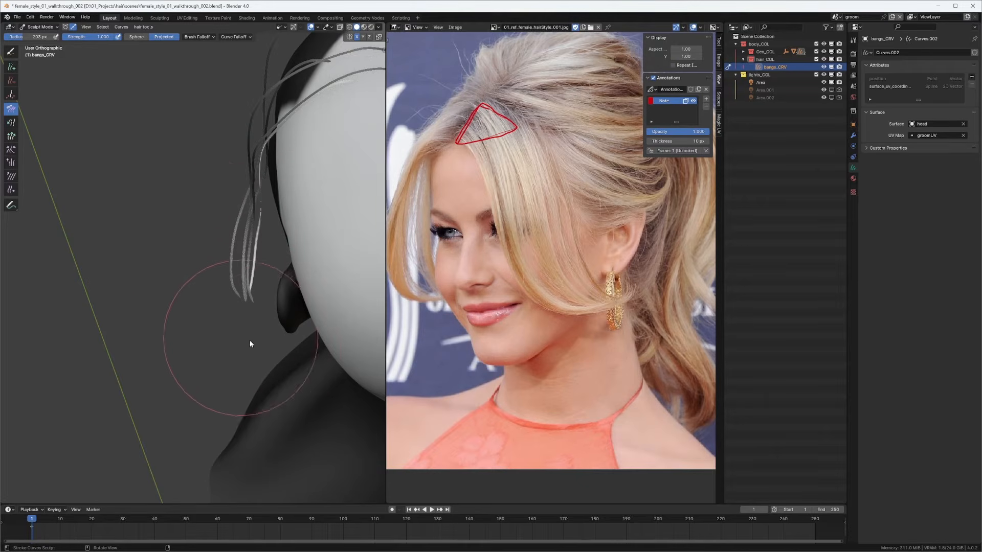
mouse_move(250, 340)
middle_mouse_down()
mouse_move(363, 228)
mouse_move(302, 174)
mouse_move(271, 219)
mouse_move(219, 217)
mouse_move(172, 147)
mouse_move(140, 124)
mouse_move(141, 157)
mouse_move(170, 211)
mouse_move(208, 137)
mouse_move(164, 122)
middle_mouse_up()
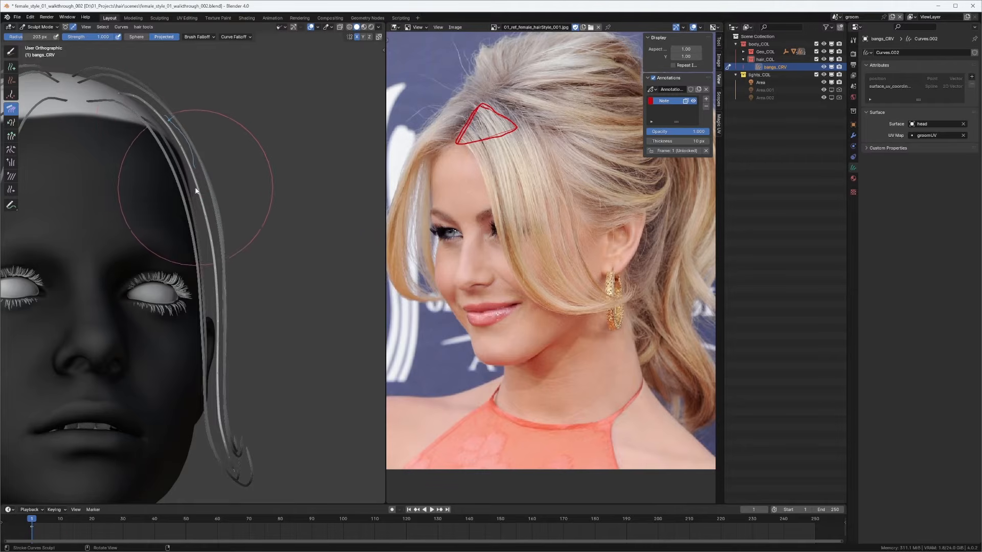
mouse_move(216, 219)
middle_mouse_down()
mouse_move(165, 171)
mouse_move(174, 166)
middle_mouse_up()
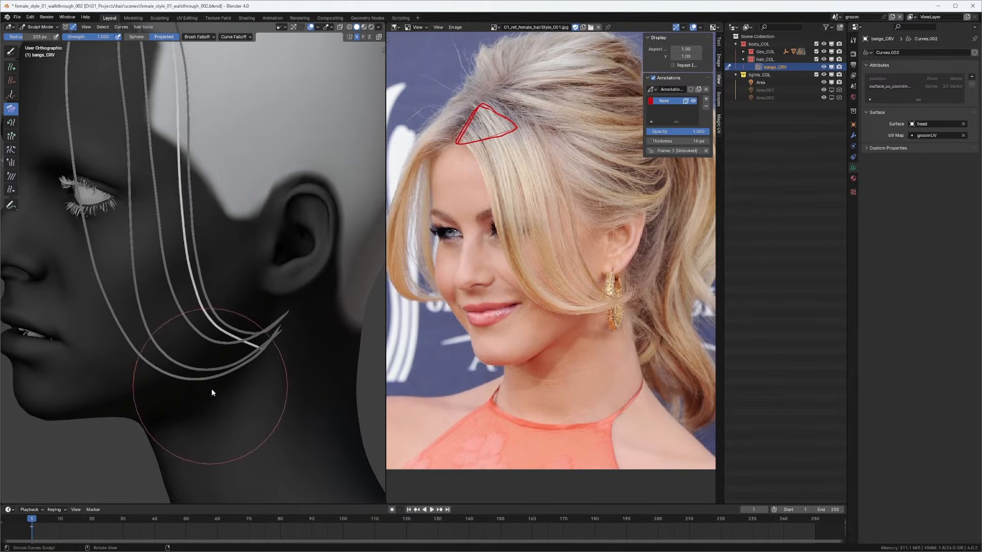
left_click_drag(261, 394, 290, 382)
mouse_move(293, 379)
middle_mouse_down()
mouse_move(230, 367)
mouse_move(215, 311)
mouse_move(226, 269)
mouse_move(281, 255)
mouse_move(232, 220)
middle_mouse_up()
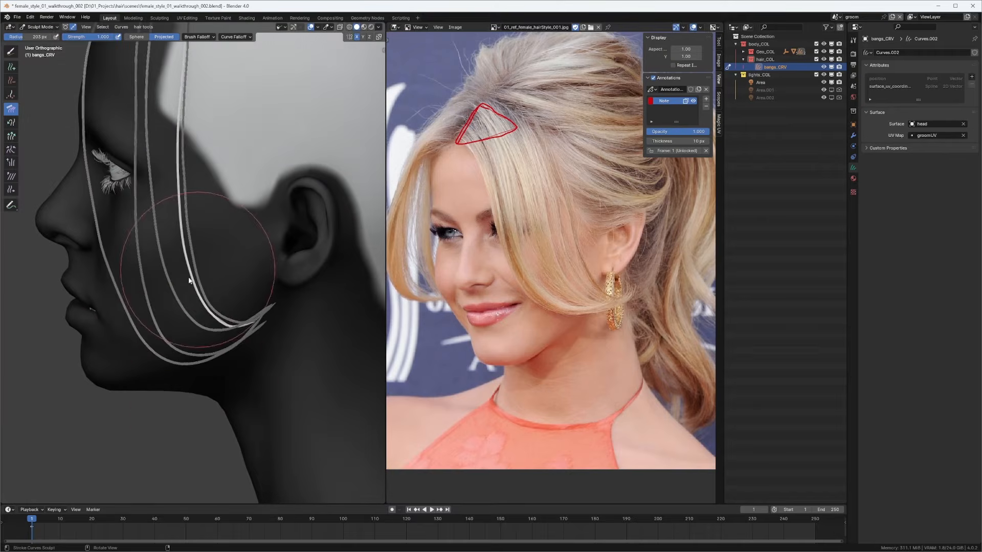
Step: Reduce the comb radius to 160 px and refine the lower bend of the new guide pair beside the cheek
mouse_move(258, 352)
middle_mouse_down()
mouse_move(162, 377)
mouse_move(171, 298)
mouse_move(193, 307)
mouse_move(176, 285)
middle_mouse_up()
key("f")
left_click(176, 300)
mouse_move(177, 199)
left_mouse_down()
mouse_move(188, 300)
mouse_move(240, 324)
left_mouse_up()
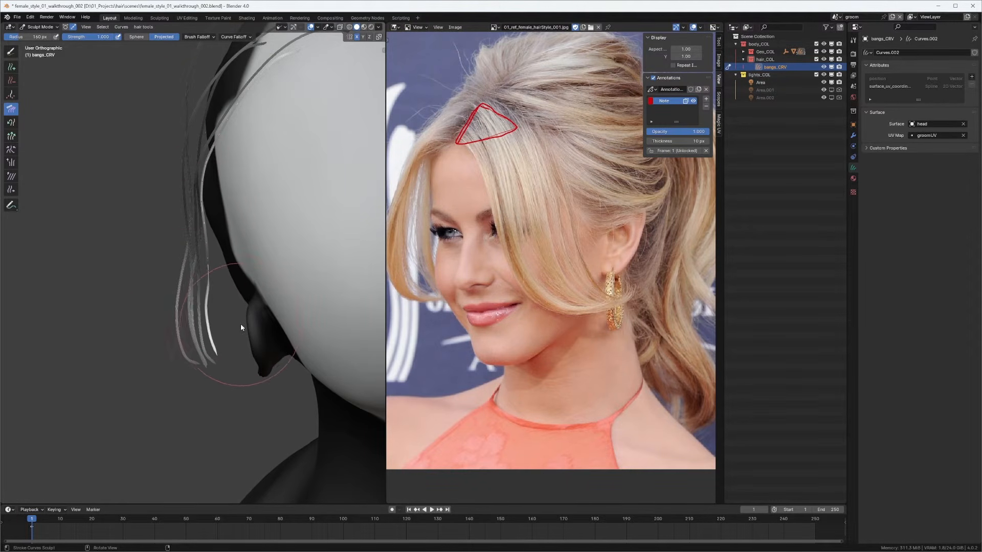
middle_click_drag(229, 339, 280, 249)
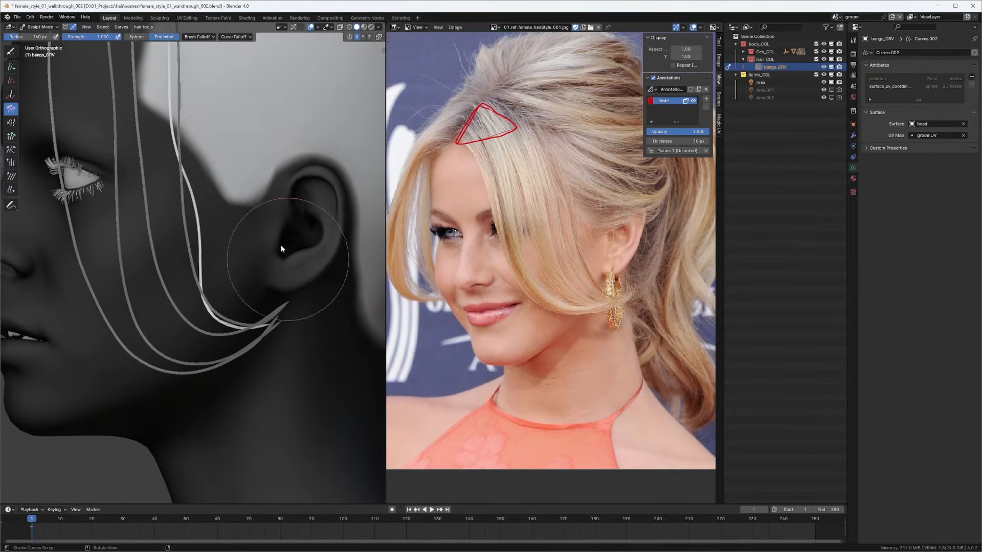
middle_click_drag(229, 134, 219, 143)
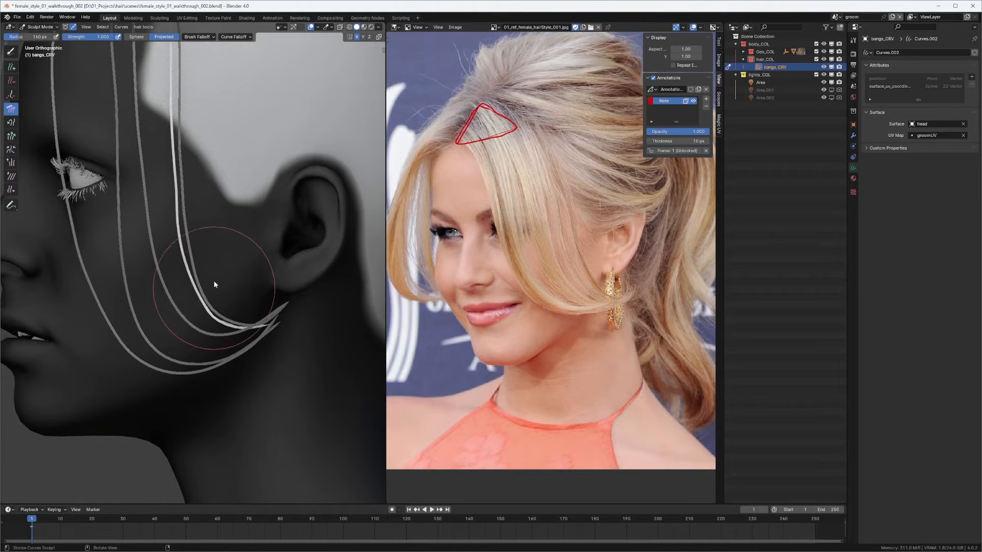
left_click_drag(203, 258, 223, 395)
Step: Comb the new guide pair's length with the 160 px brush and check its bend from above and from the side
mouse_move(263, 355)
middle_mouse_down()
mouse_move(256, 392)
mouse_move(262, 301)
middle_mouse_up()
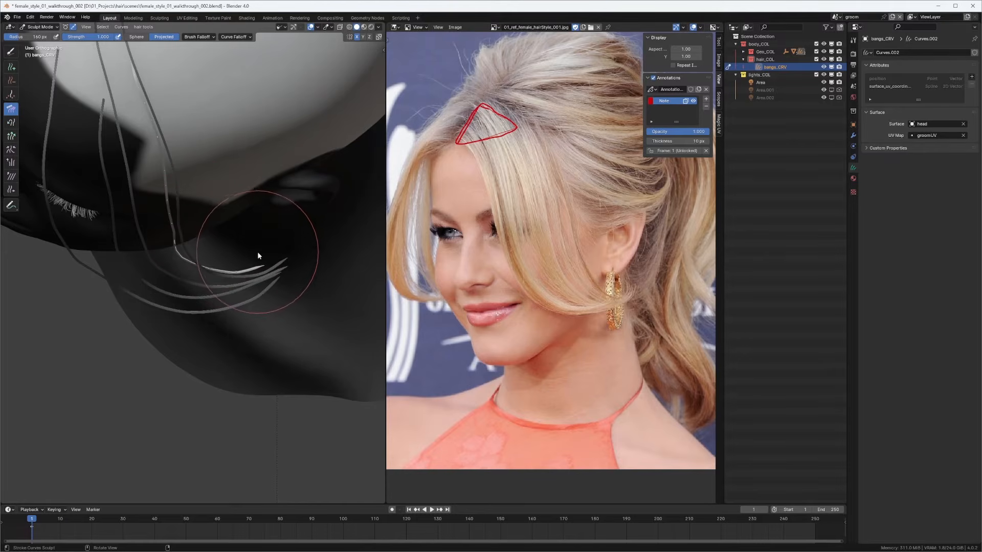
middle_click_drag(268, 259, 255, 226)
middle_click_drag(207, 195, 170, 141)
mouse_move(170, 141)
left_mouse_down()
mouse_move(198, 245)
mouse_move(197, 308)
left_mouse_up()
middle_click_drag(197, 309, 315, 290)
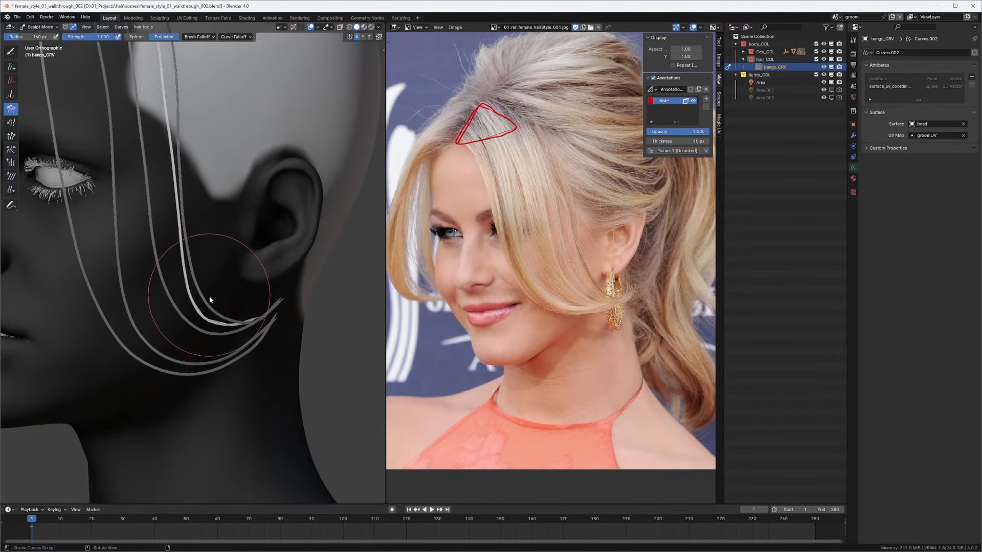
middle_click_drag(210, 292, 253, 272)
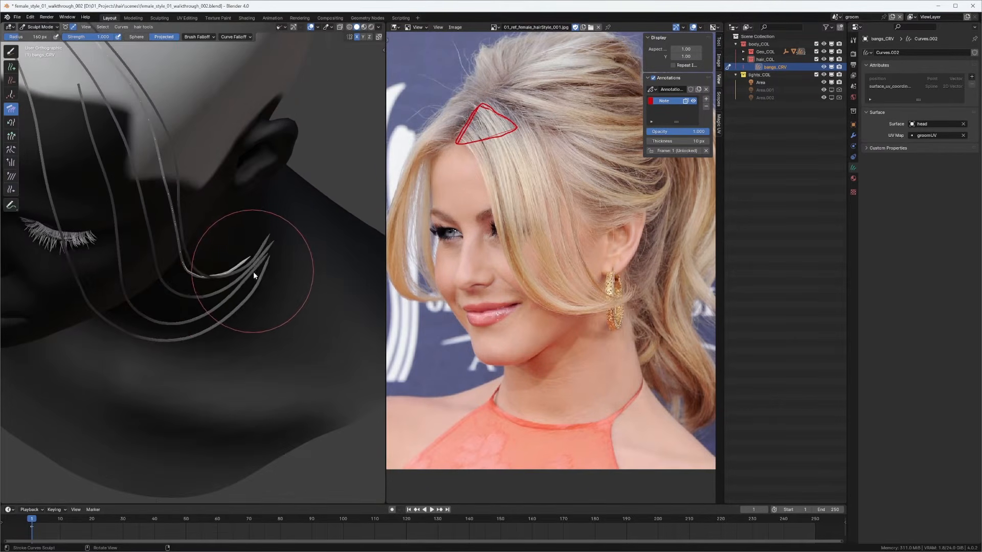
Step: Pull the new guide pair's tips up toward the neighbouring tips below the ear with Snake Hook
key("q")
left_click(238, 297)
left_click_drag(256, 250, 262, 210)
Step: Comb the new guide pair beside the head from behind, adjusting the comb radius to 131 px and then 178 px
key("q")
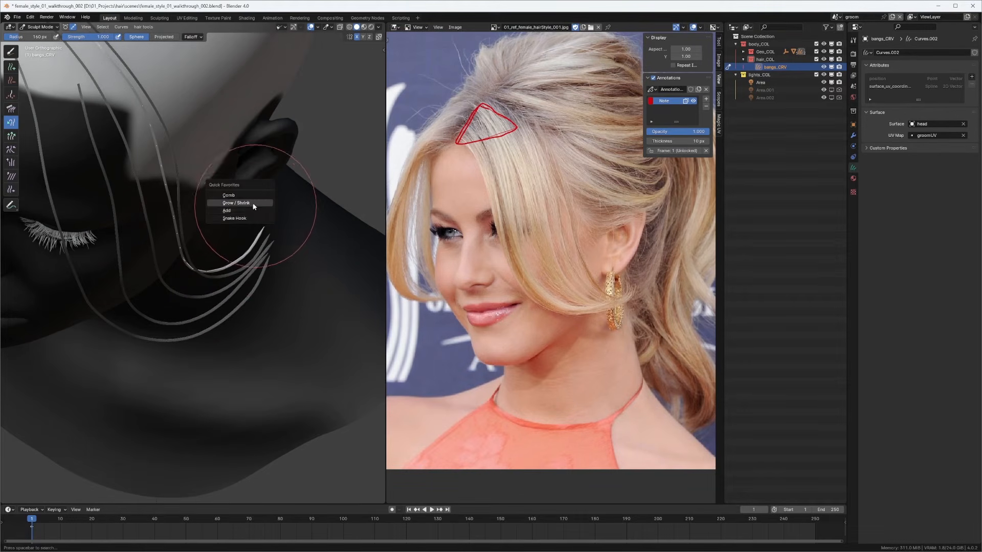
left_click(247, 203)
key("f")
left_click(225, 237)
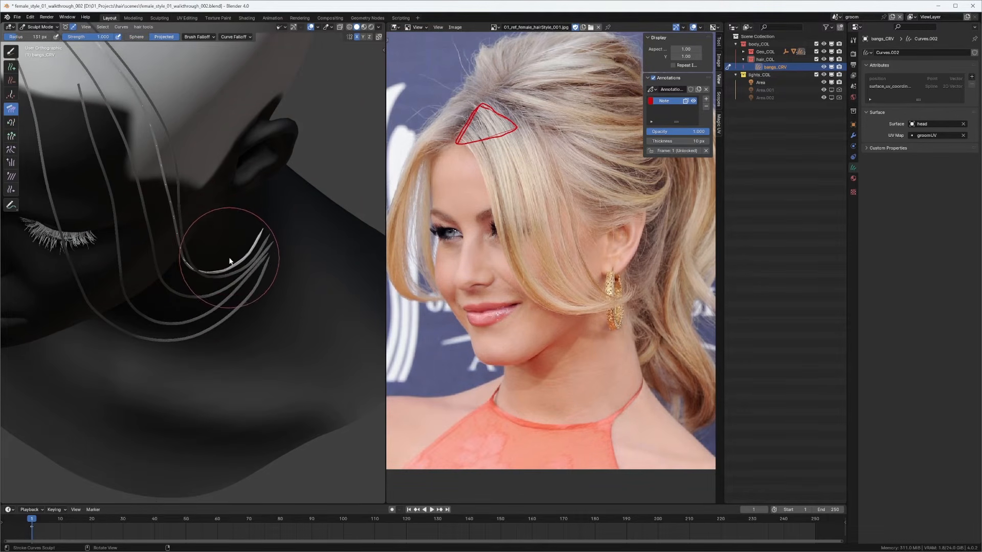
mouse_move(242, 231)
middle_mouse_down()
mouse_move(268, 165)
mouse_move(283, 160)
mouse_move(265, 189)
mouse_move(249, 178)
mouse_move(219, 234)
mouse_move(239, 201)
mouse_move(236, 158)
mouse_move(53, 164)
mouse_move(68, 169)
middle_mouse_up()
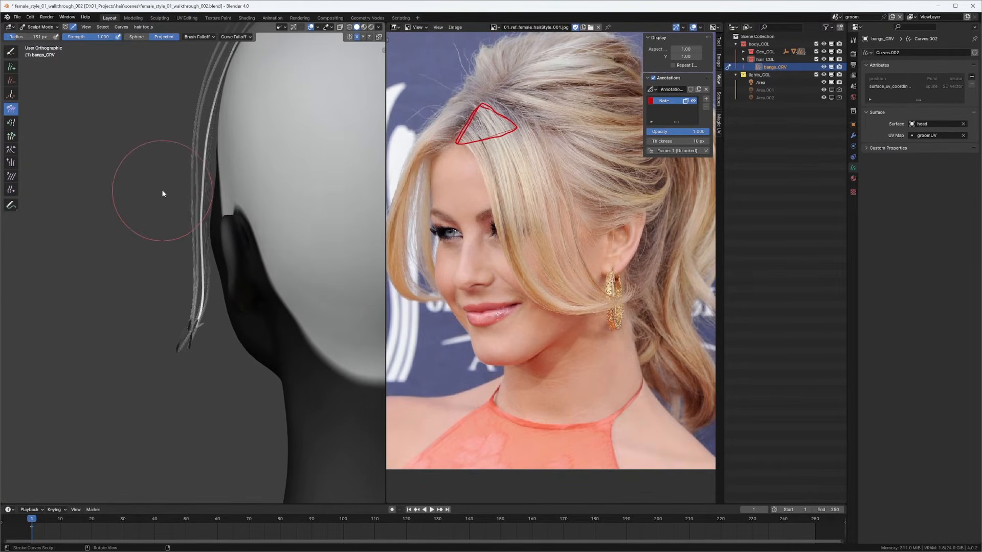
key("f")
left_click(178, 192)
left_click_drag(158, 205, 164, 209)
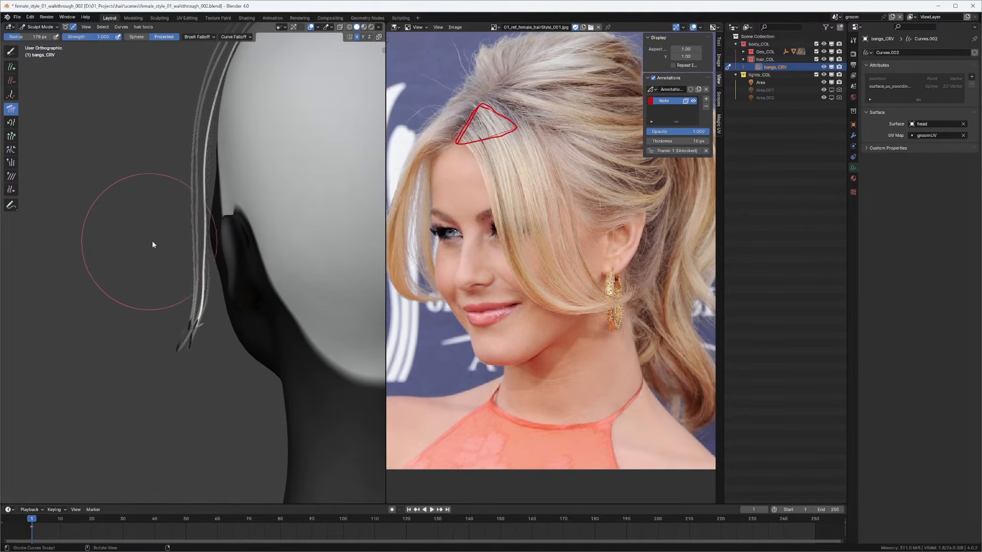
mouse_move(164, 285)
middle_mouse_down("ctrl")
mouse_move(155, 235)
mouse_move(327, 259)
mouse_move(280, 184)
mouse_move(216, 249)
middle_mouse_up("ctrl")
Step: Return to Object Mode, select the head mesh and switch to the Texture Paint workspace
scroll(163, 265, "down", 5)
middle_click_drag(282, 234, 235, 197)
mouse_move(275, 147)
middle_mouse_down("shift")
mouse_move(262, 222)
mouse_move(199, 246)
mouse_move(242, 248)
middle_mouse_up("shift")
middle_click_drag(249, 188, 280, 161)
key("ctrl+Tab")
left_click(228, 184)
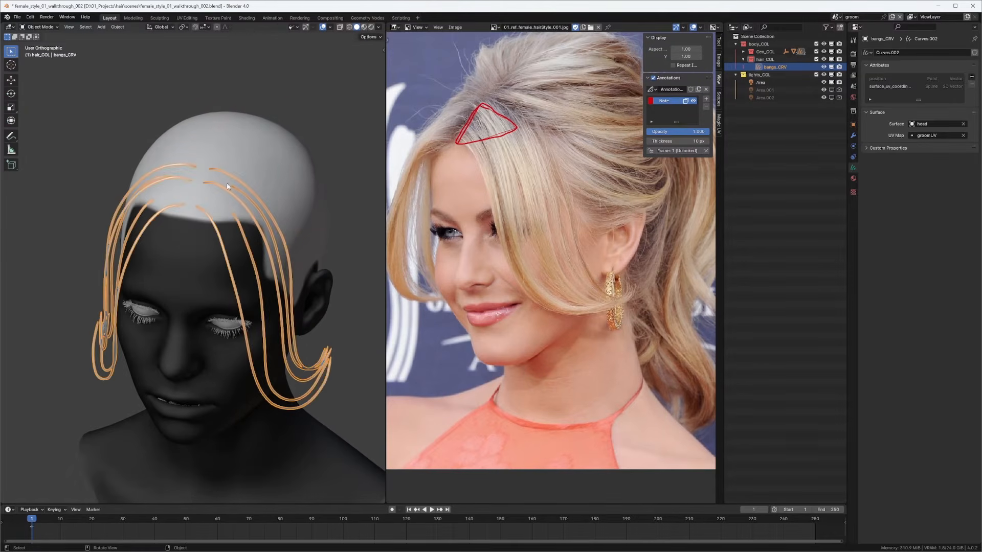
left_click(271, 180)
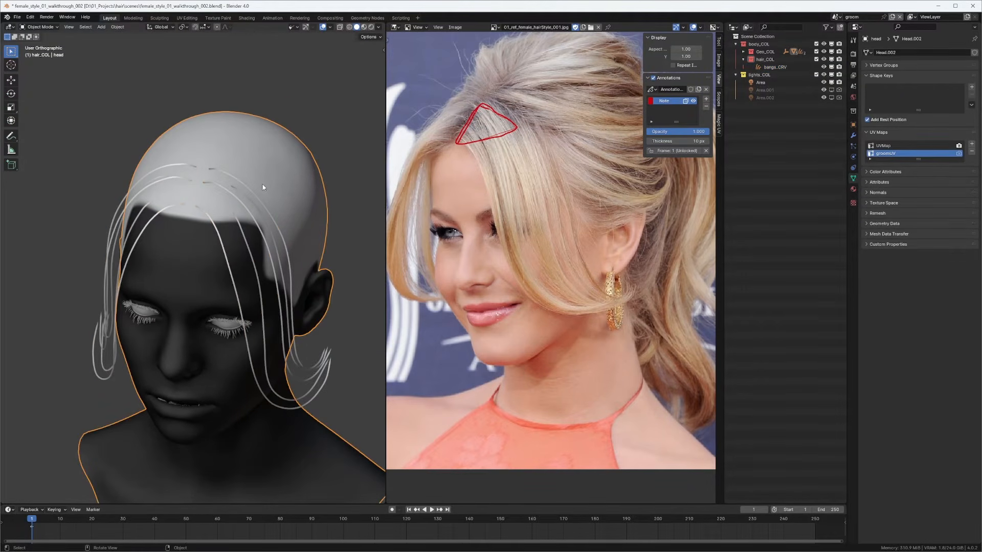
middle_click_drag(205, 188, 200, 197)
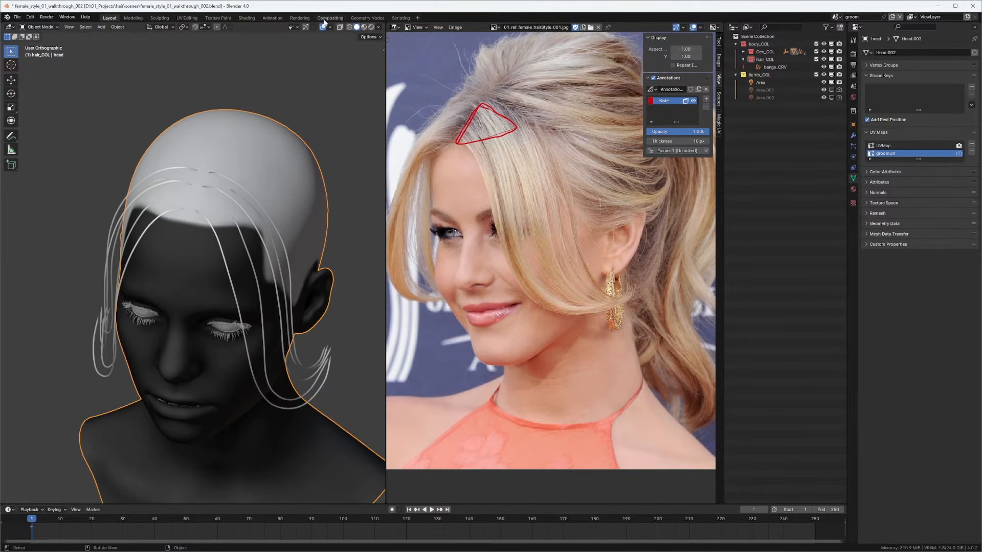
left_click(219, 18)
Step: Set the brush radius to 42 px and extend the white area of bangs_density back over the new guide roots
mouse_move(614, 193)
middle_mouse_down()
mouse_move(574, 209)
mouse_move(625, 203)
mouse_move(599, 195)
mouse_move(621, 189)
mouse_move(611, 179)
mouse_move(588, 184)
mouse_move(631, 191)
mouse_move(616, 179)
mouse_move(616, 152)
mouse_move(619, 165)
middle_mouse_up()
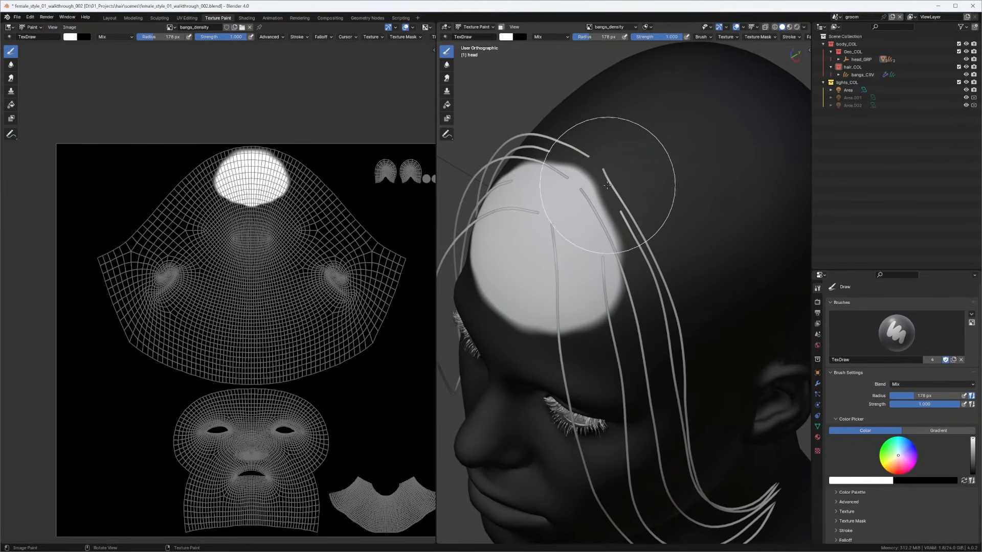
key("f")
left_click(578, 183)
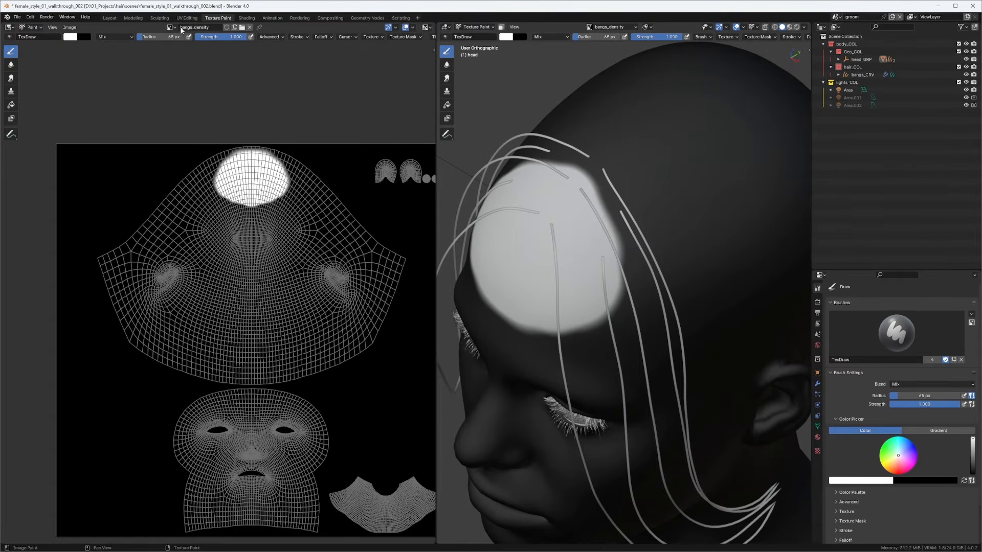
key("f")
left_click(590, 165)
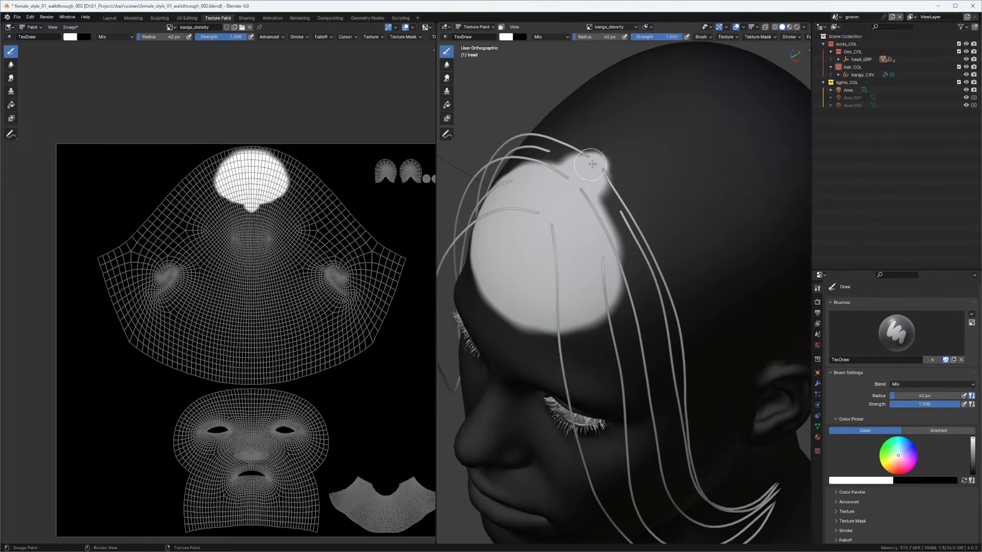
mouse_move(602, 176)
left_mouse_down()
mouse_move(622, 240)
mouse_move(626, 219)
mouse_move(621, 271)
mouse_move(608, 177)
mouse_move(626, 255)
mouse_move(616, 276)
mouse_move(618, 260)
left_mouse_up()
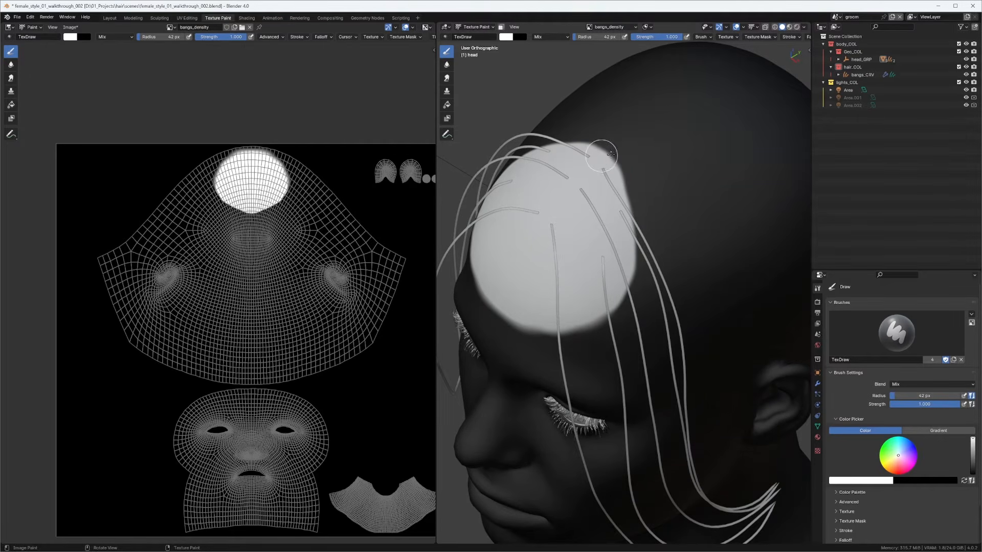
Step: With the brush swapped to black, save the bangs_density image and return to the Layout workspace
key("x")
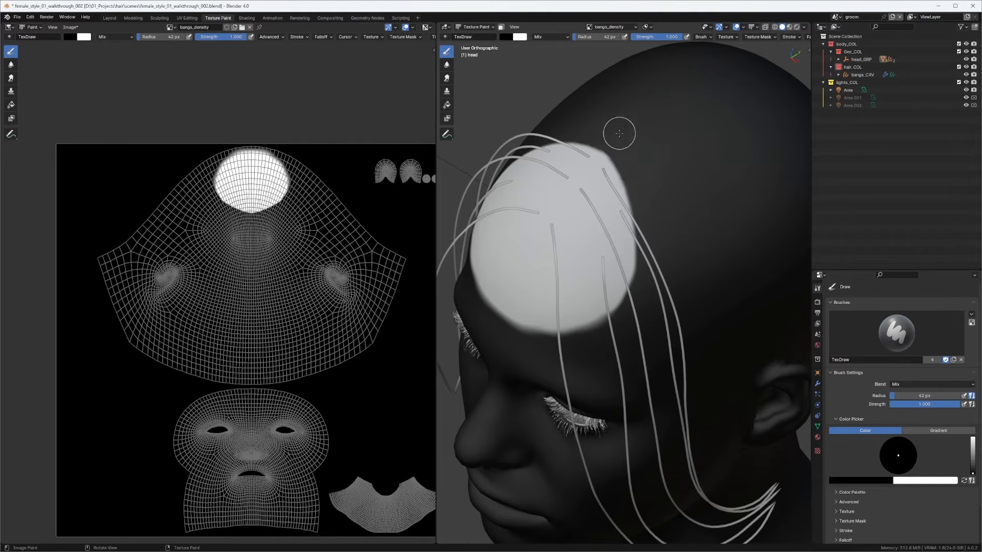
mouse_move(644, 194)
middle_mouse_down()
mouse_move(667, 158)
mouse_move(634, 186)
mouse_move(579, 201)
middle_mouse_up()
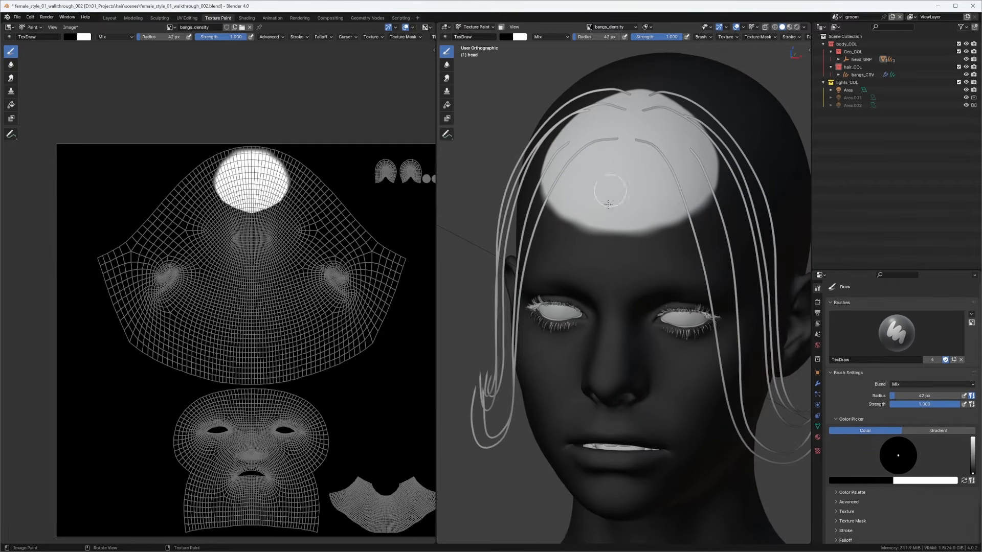
mouse_move(652, 201)
middle_mouse_down()
mouse_move(596, 192)
mouse_move(705, 179)
mouse_move(659, 180)
mouse_move(680, 178)
mouse_move(544, 140)
middle_mouse_up()
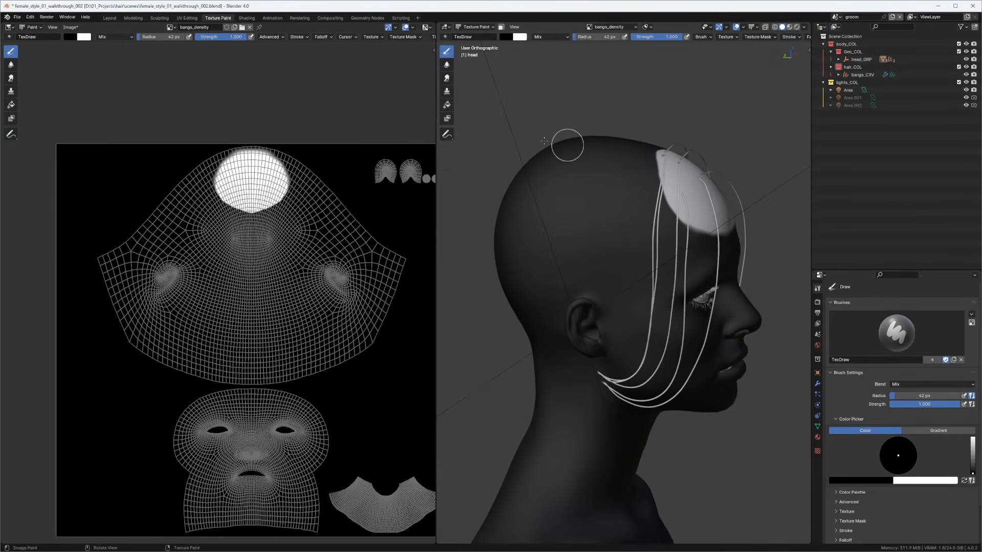
left_click(71, 27)
left_click(89, 107)
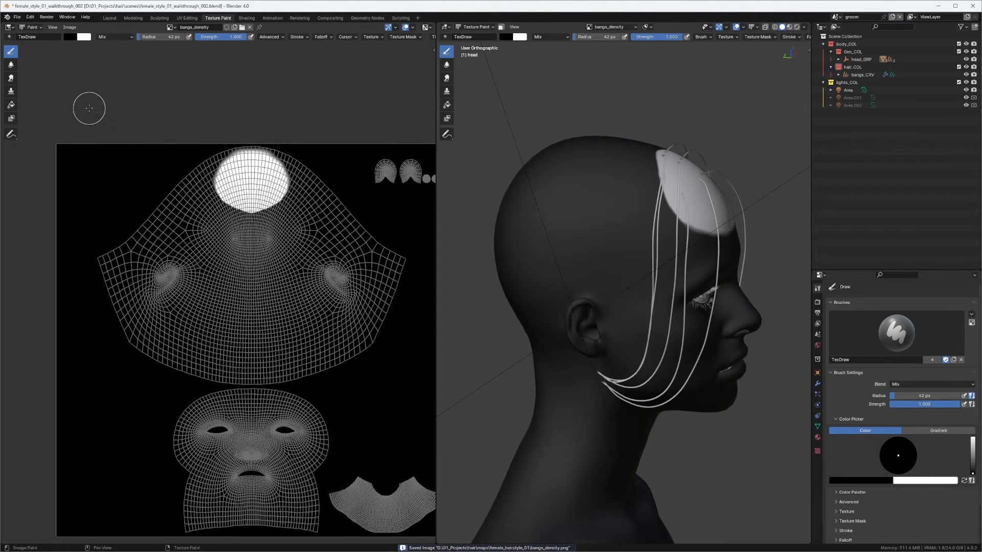
left_click(111, 19)
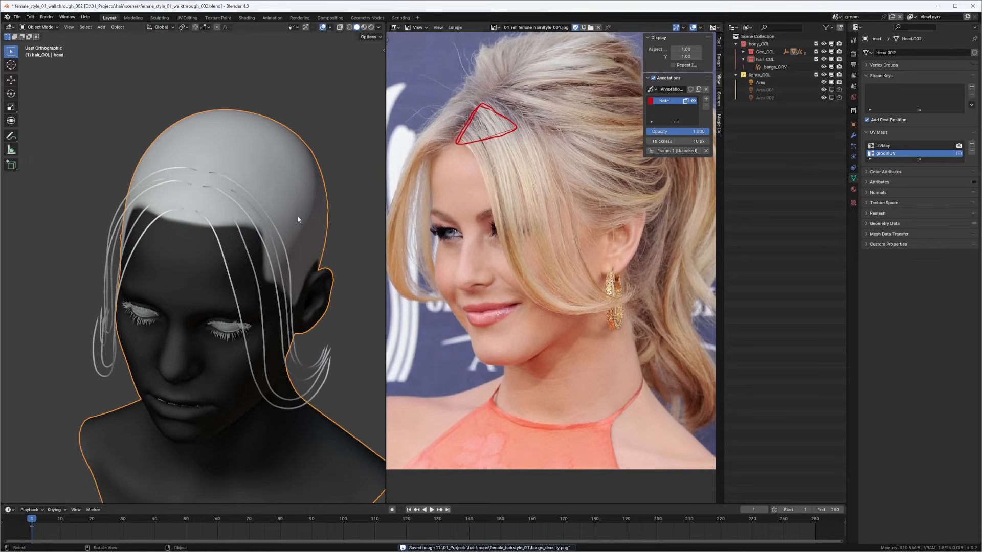
Step: Examine the bangs guides and the scalp's hair area from several sides and compare them with the full ponytail reference
mouse_move(296, 215)
middle_mouse_down()
mouse_move(280, 160)
mouse_move(312, 188)
mouse_move(303, 172)
mouse_move(242, 235)
middle_mouse_up()
scroll(251, 220, "down", 3)
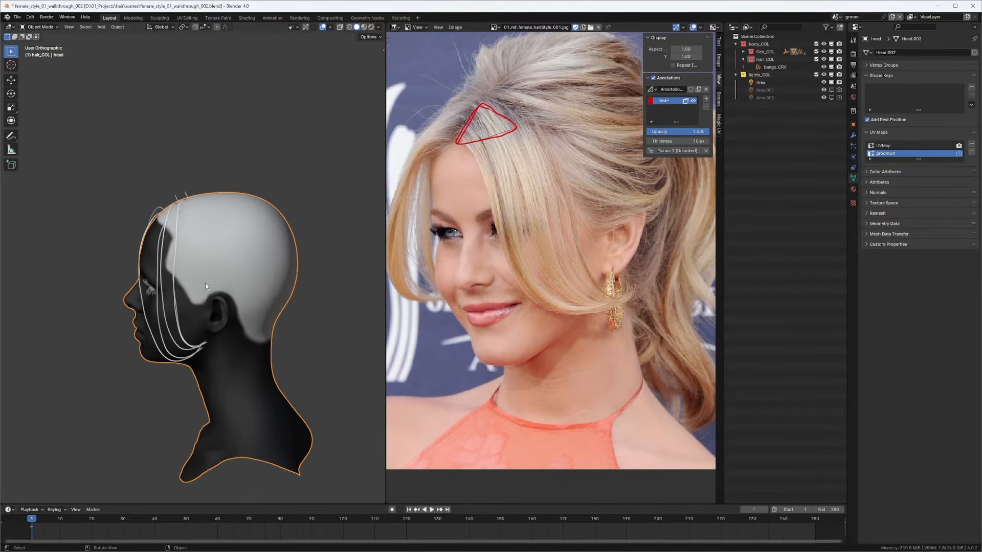
middle_click_drag(206, 287, 198, 227)
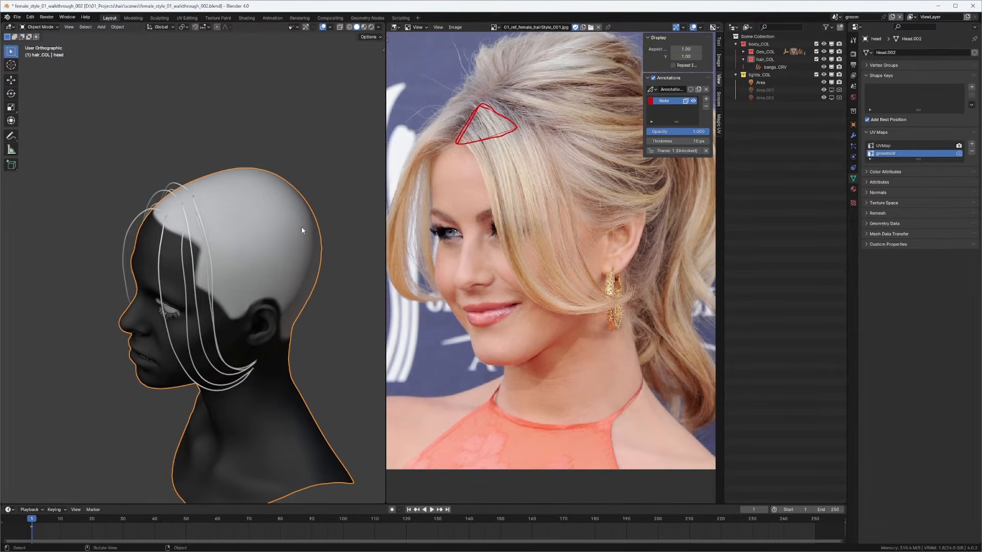
scroll(582, 175, "down", 3)
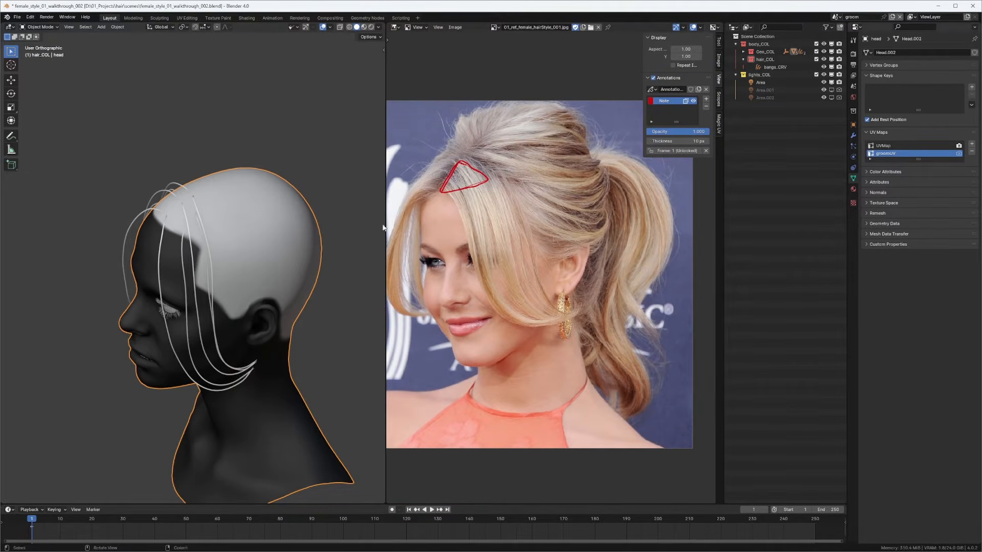
middle_click_drag(223, 249, 252, 200)
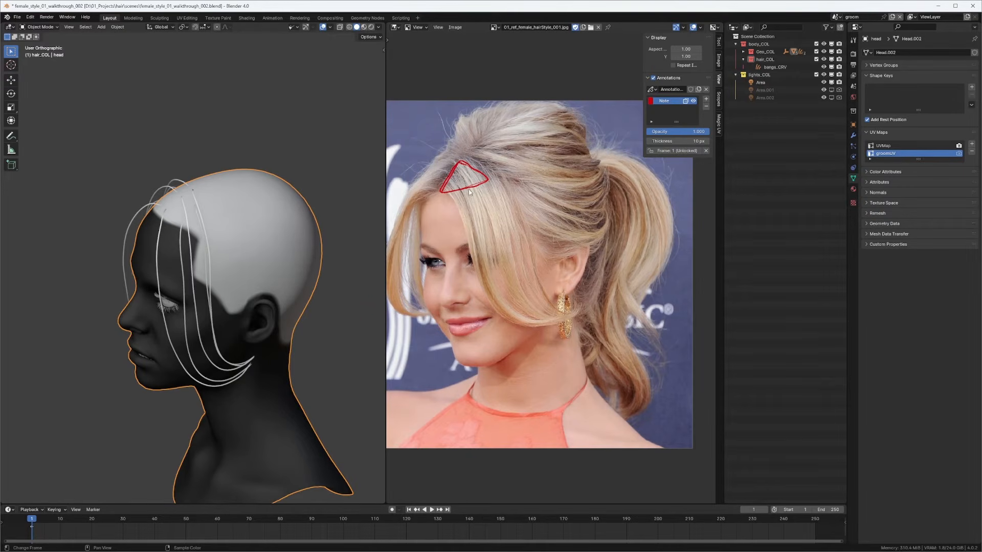
middle_click_drag(268, 254, 265, 229)
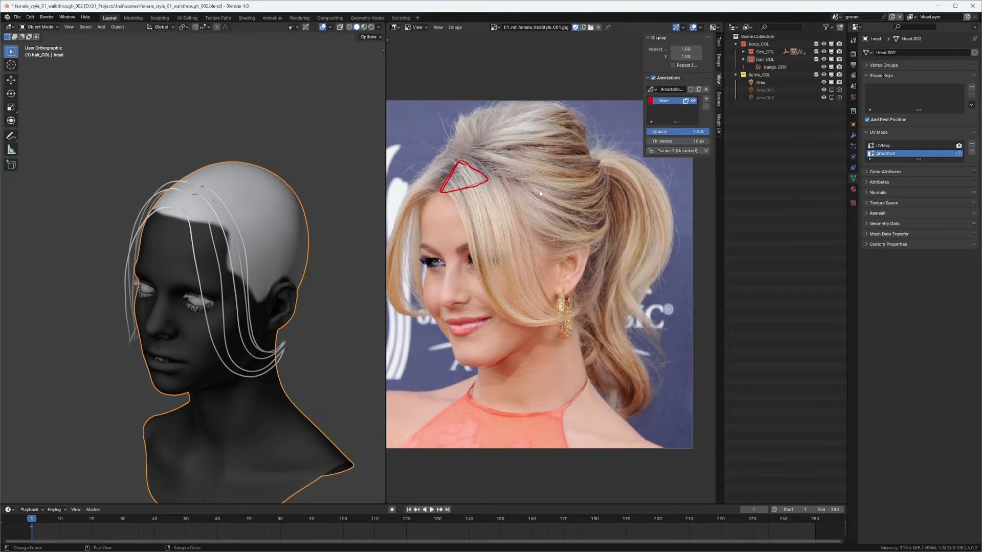
middle_click_drag(214, 231, 192, 217)
scroll(208, 195, "up", 5)
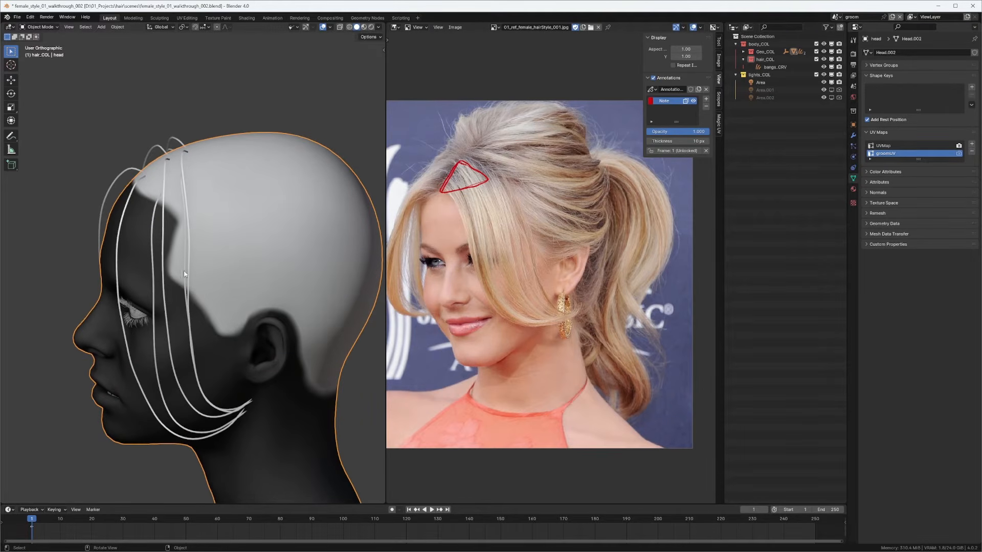
middle_click_drag(193, 294, 215, 267)
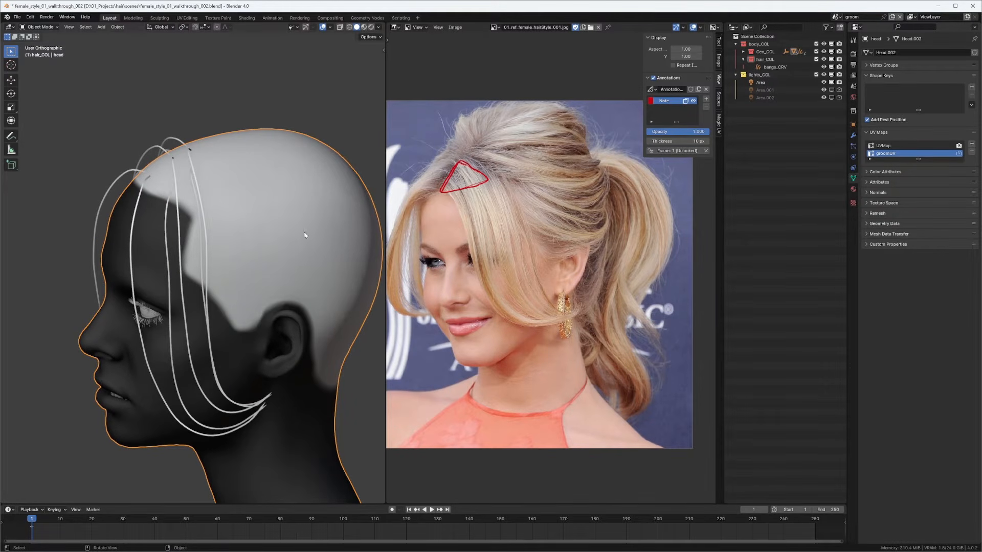
middle_click_drag(222, 200, 244, 195)
middle_click_drag(304, 318, 291, 256)
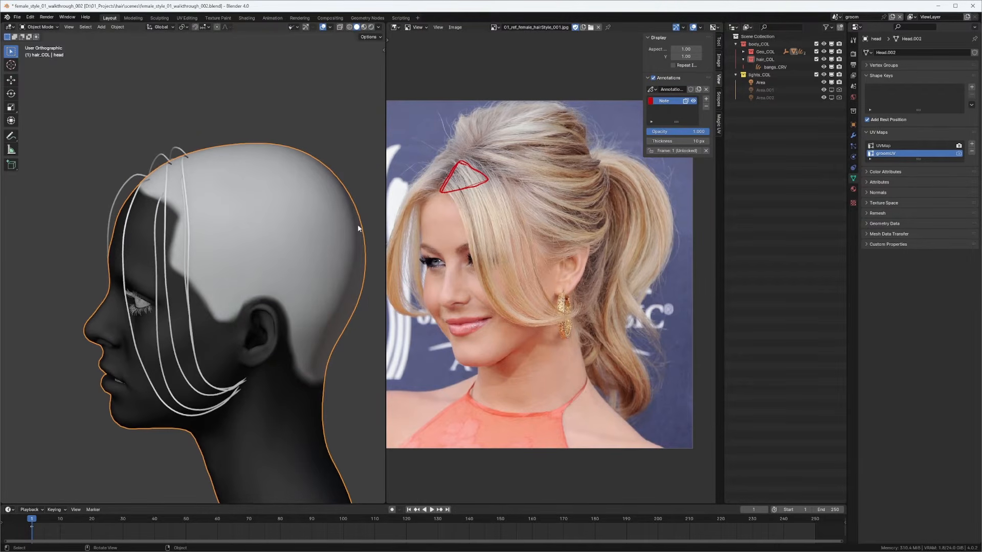
middle_click_drag(358, 228, 281, 232)
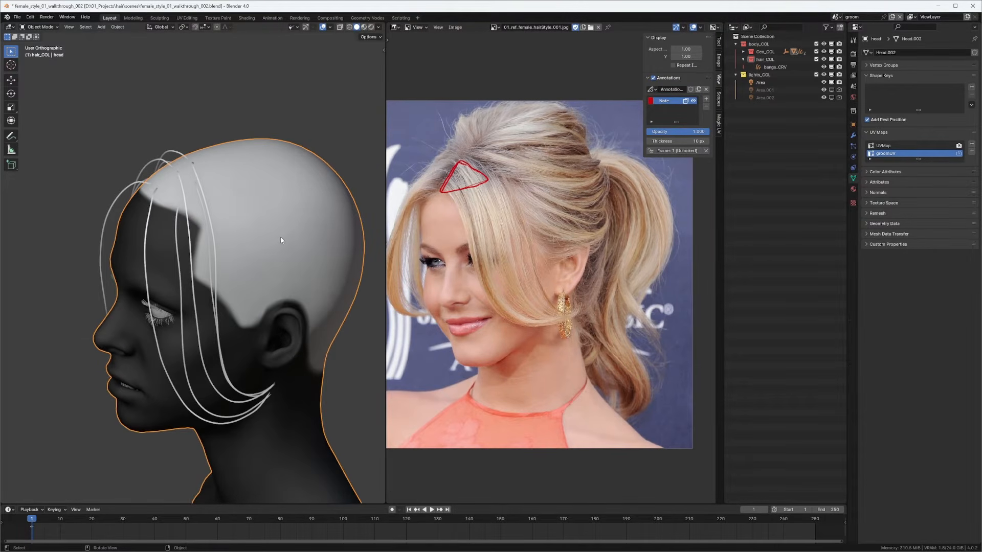
Step: Add an Empty Hair curves object on the head mesh and rename it main_CRV
key("shift+a")
mouse_move(275, 242)
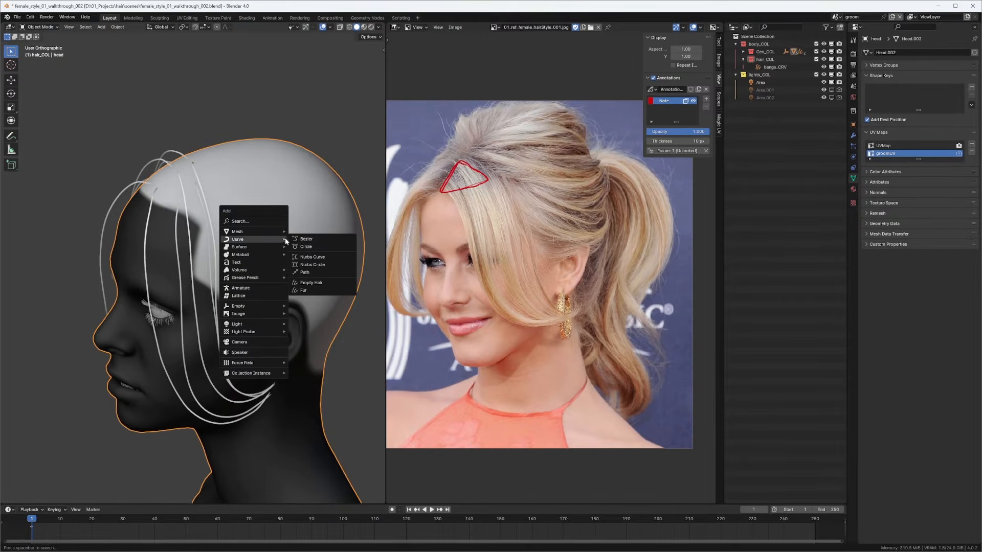
left_click(321, 284)
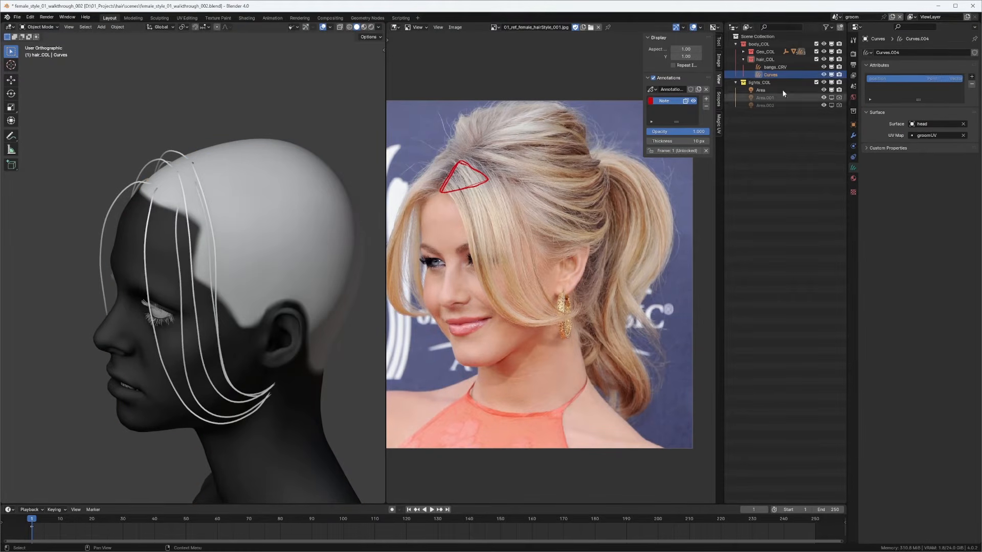
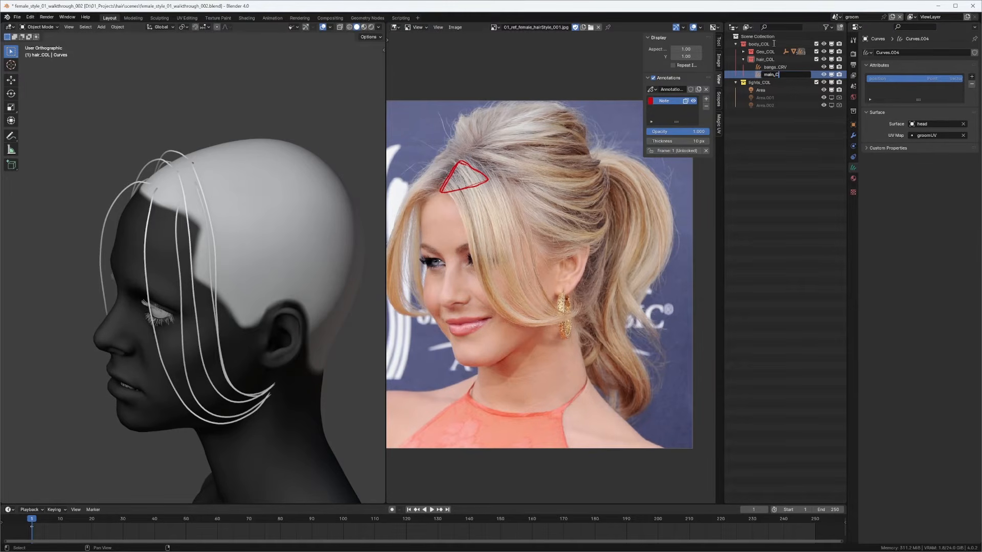
key("Return")
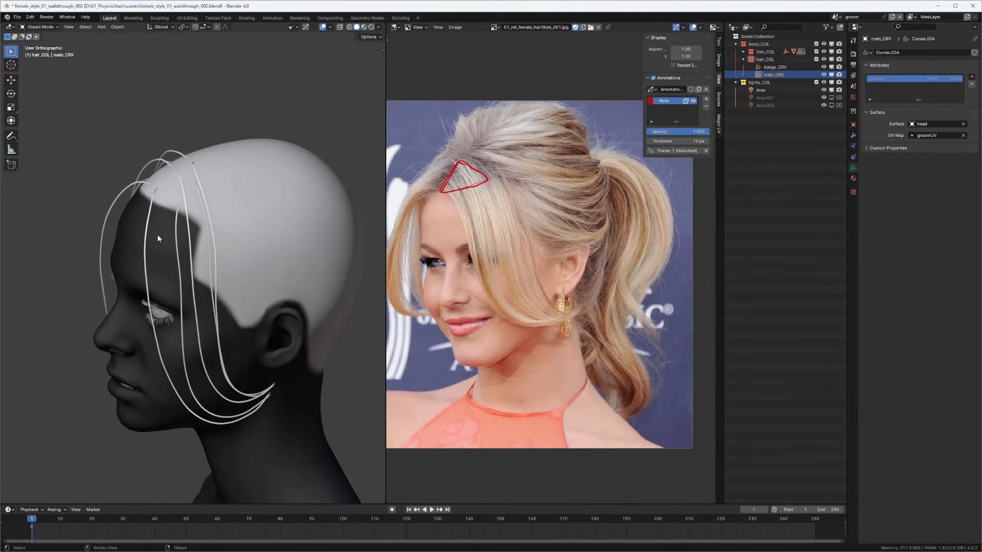
Step: Widen the 3D viewport beside the reference image and put main_CRV in Sculpt Mode with the Add brush
middle_click_drag(158, 237, 198, 220)
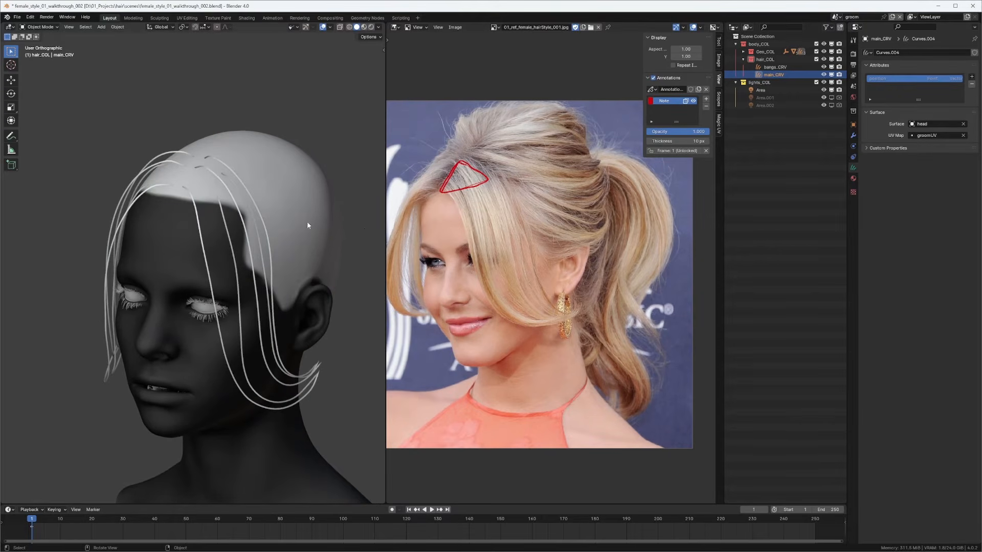
middle_click_drag(307, 225, 220, 207)
key("KP_3")
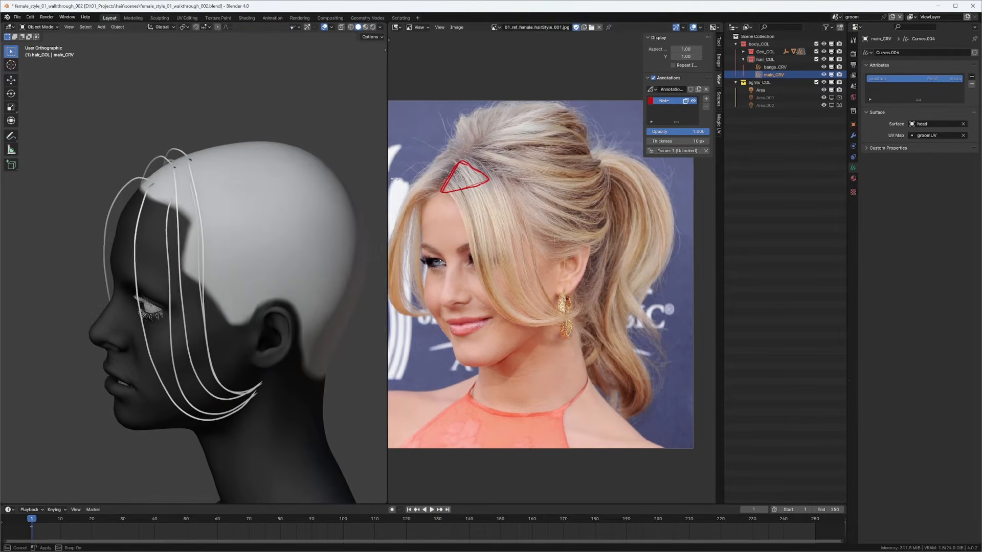
left_click_drag(385, 178, 425, 183)
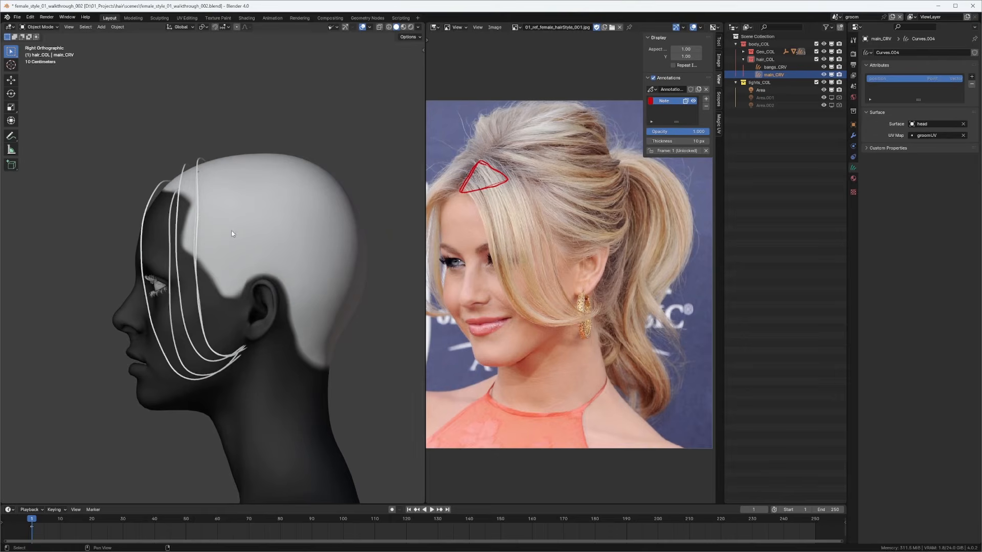
middle_click_drag(231, 230, 256, 180, "shift")
middle_click_drag(253, 225, 262, 224)
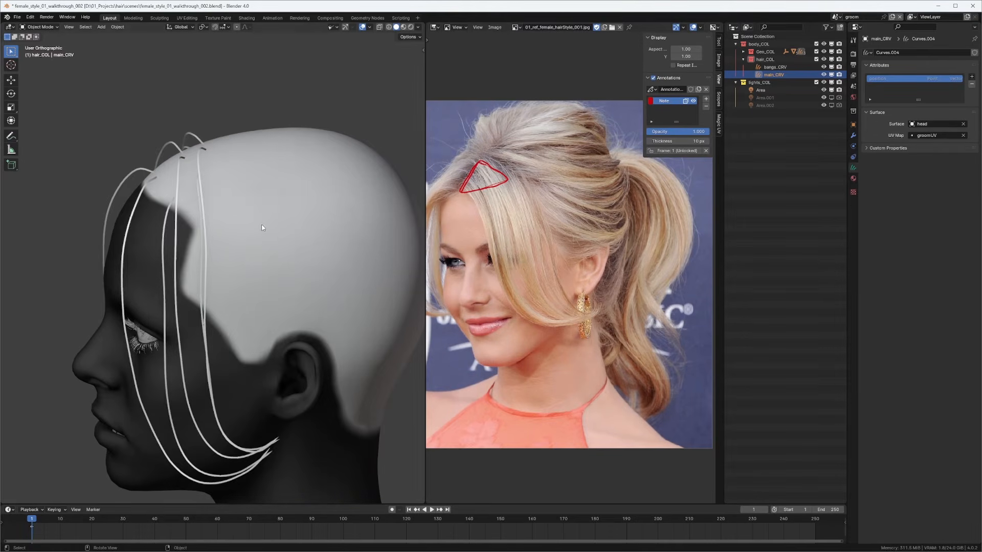
key("ctrl+Tab")
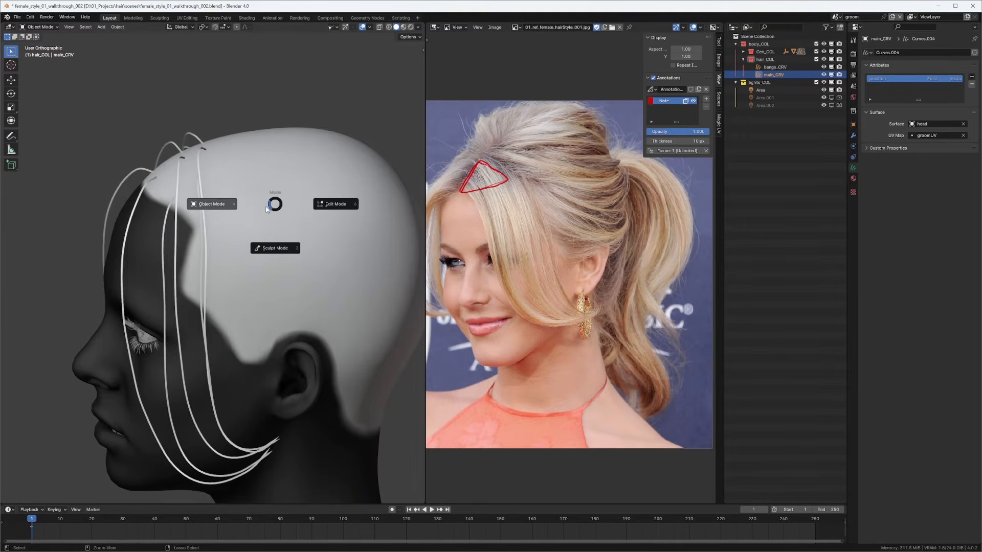
left_click(267, 250)
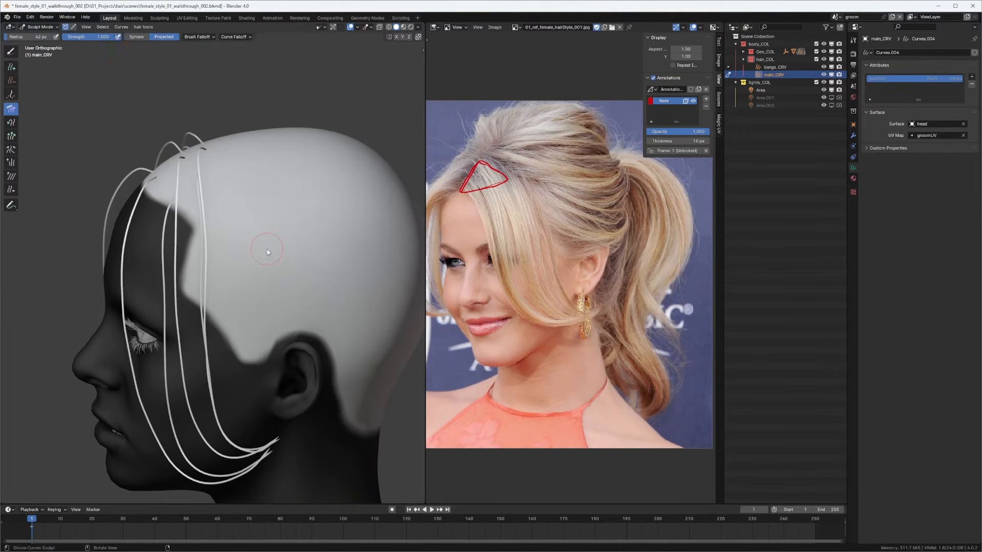
left_click(10, 67)
middle_click_drag(250, 176, 235, 222)
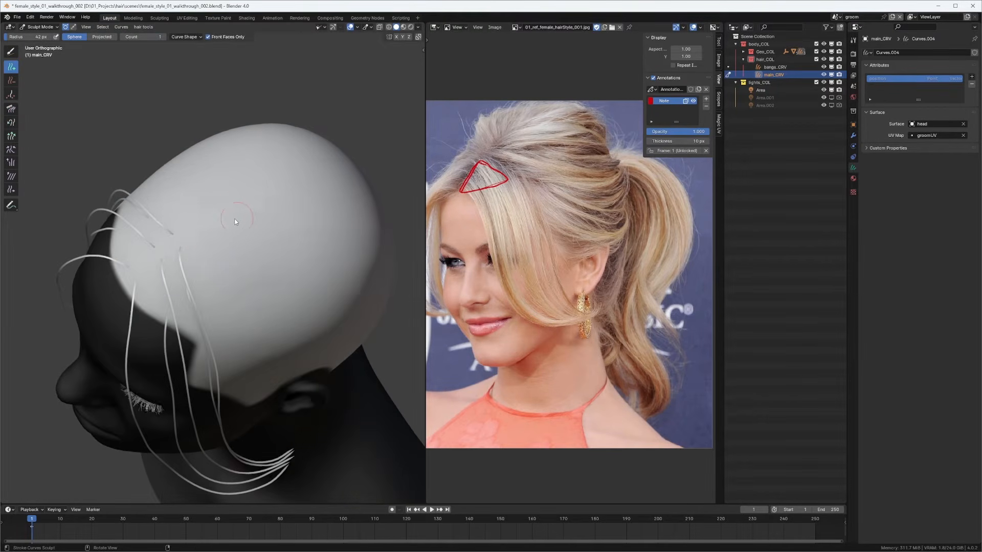
left_click(199, 238)
middle_click_drag(201, 240, 265, 156)
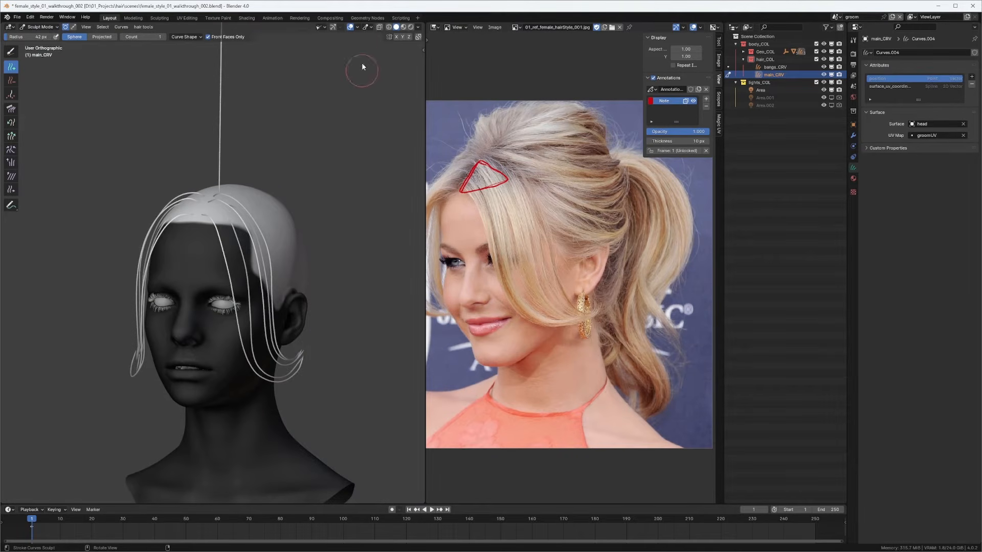
key("ctrl+z")
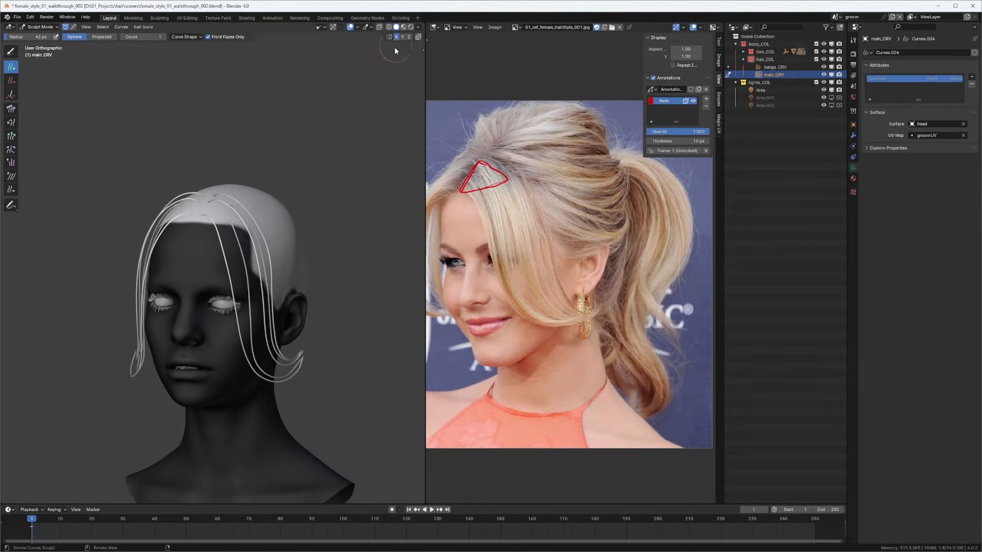
Step: With X-axis symmetry enabled, add a mirrored pair of guide curves on top of the scalp just behind the bangs roots
middle_click_drag(270, 186, 231, 160)
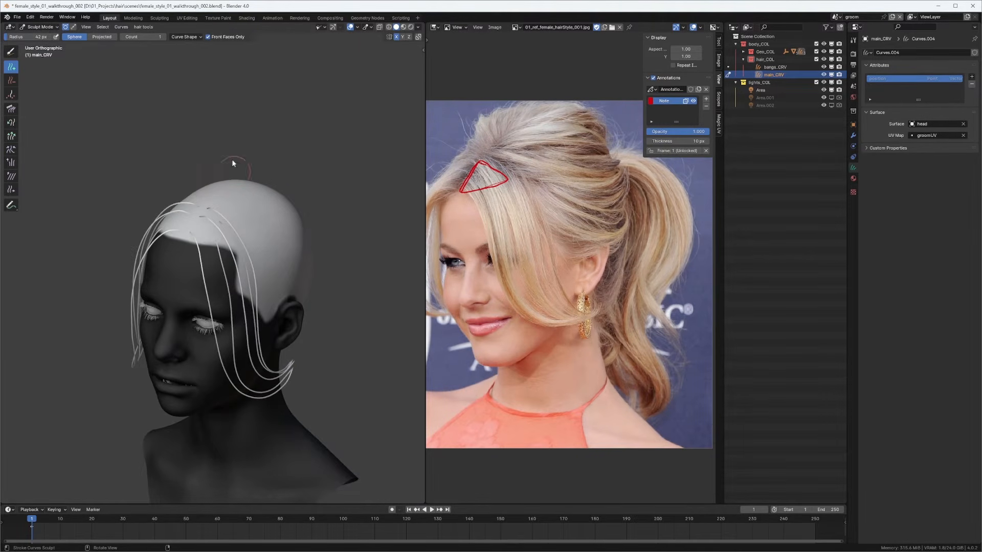
left_click(184, 37)
middle_click_drag(344, 221, 203, 210)
scroll(266, 250, "up", 3)
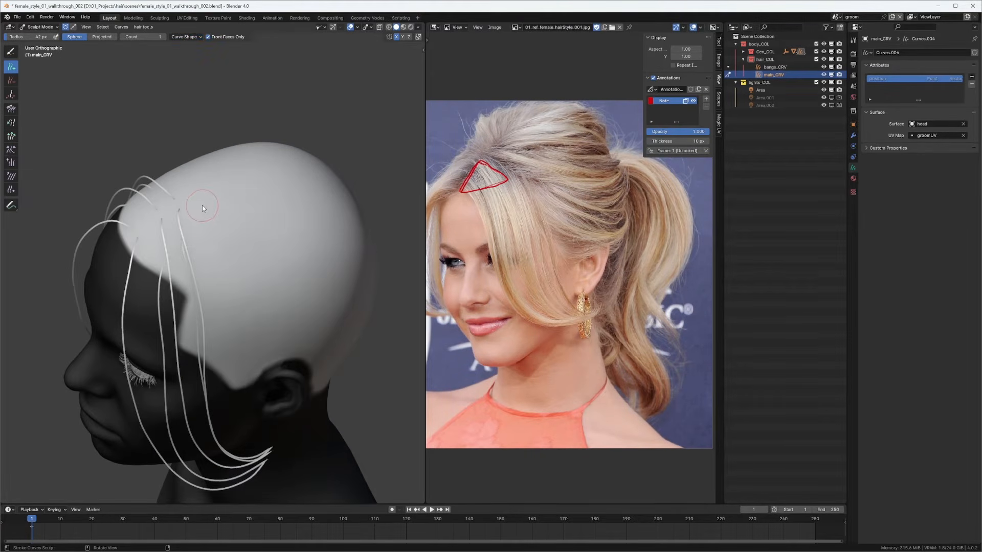
left_click(199, 206)
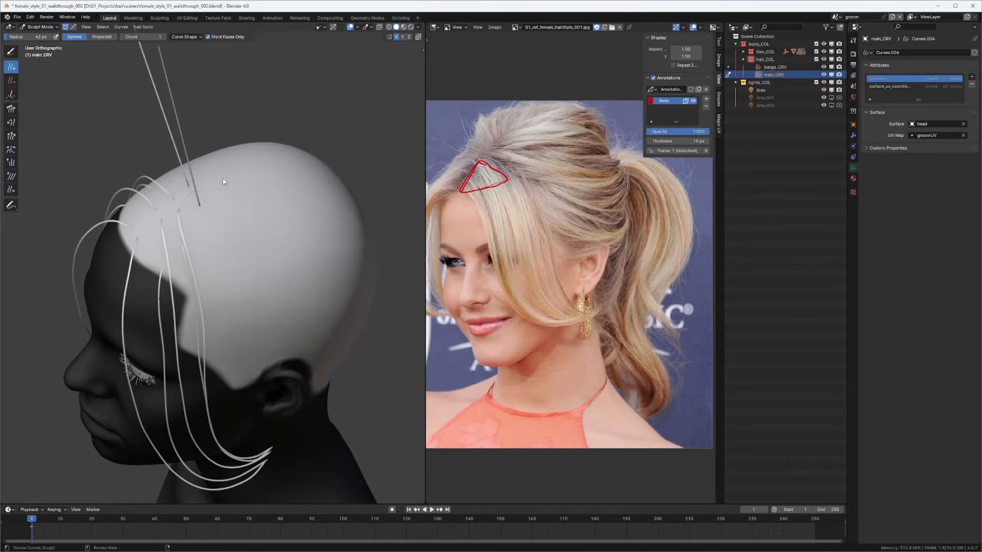
Step: With the Comb brush, sweep the mirrored main_CRV guides backward into a raised arc over the crown
middle_click_drag(221, 184, 198, 179)
scroll(262, 102, "down", 3)
mouse_move(236, 205)
middle_mouse_down()
mouse_move(237, 158)
mouse_move(195, 195)
middle_mouse_up()
key("f")
left_click(253, 191)
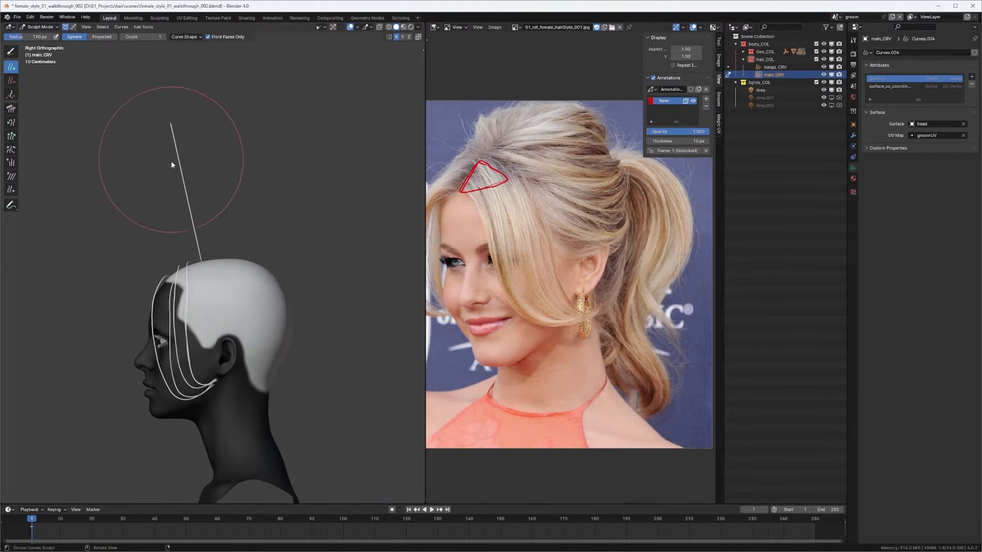
key("q")
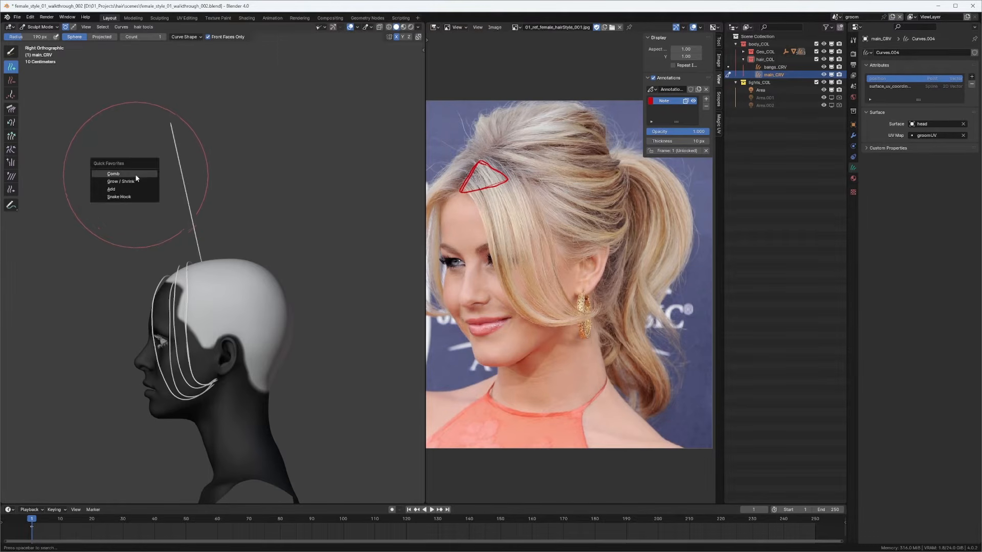
left_click(135, 174)
mouse_move(91, 204)
left_mouse_down()
mouse_move(118, 175)
mouse_move(120, 207)
mouse_move(240, 192)
mouse_move(294, 201)
left_mouse_up()
scroll(290, 140, "up", 3)
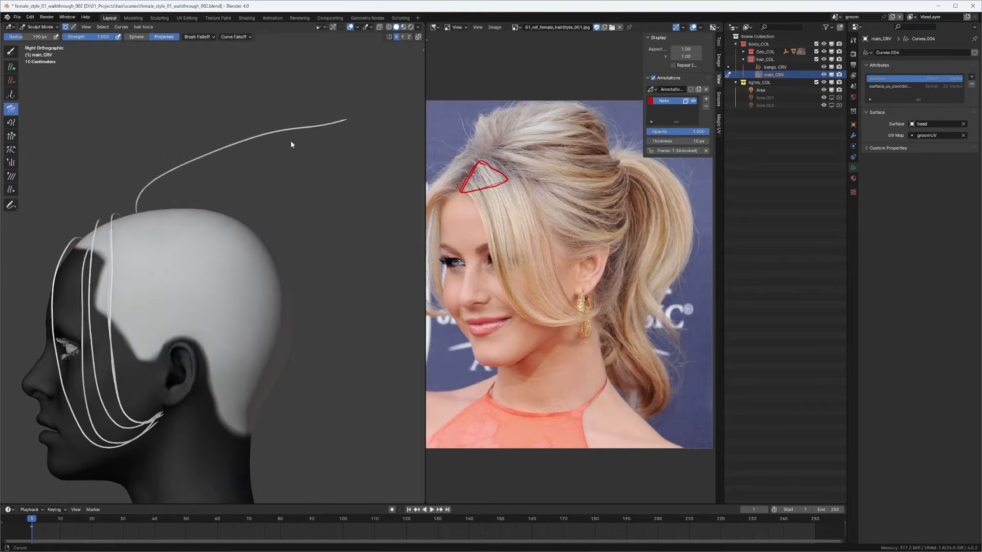
mouse_move(142, 152)
left_mouse_down()
mouse_move(312, 150)
mouse_move(296, 116)
mouse_move(306, 153)
left_mouse_up()
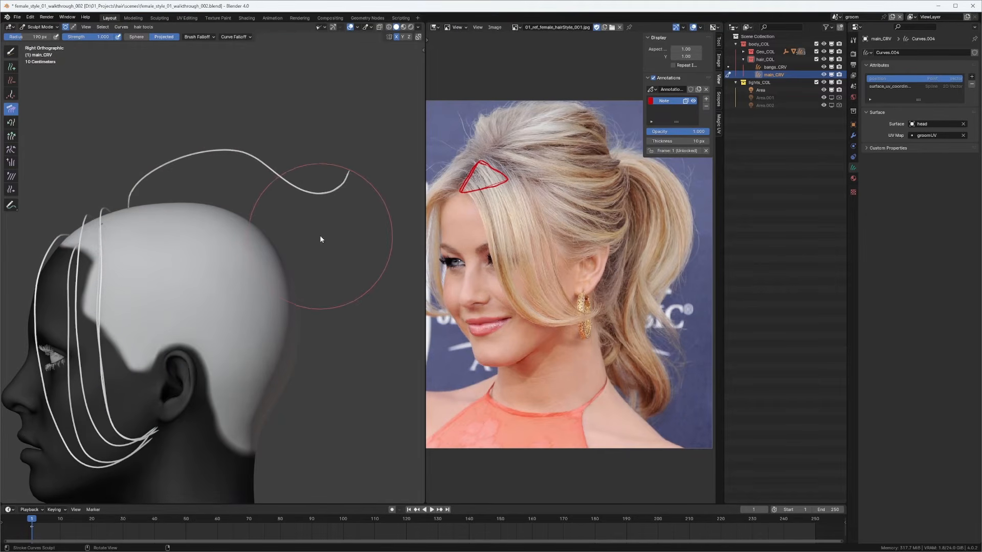
middle_click_drag(308, 242, 225, 255)
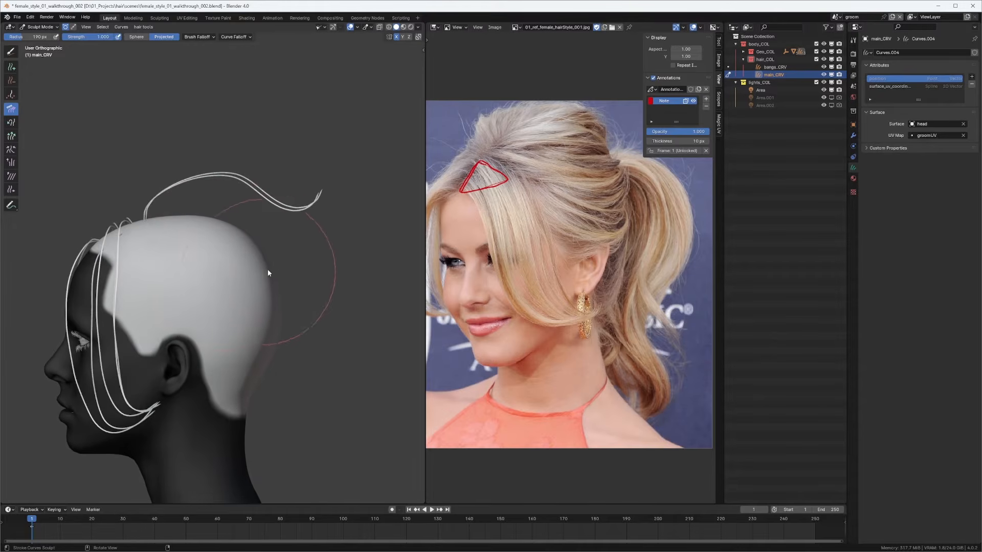
middle_click_drag(291, 257, 280, 257)
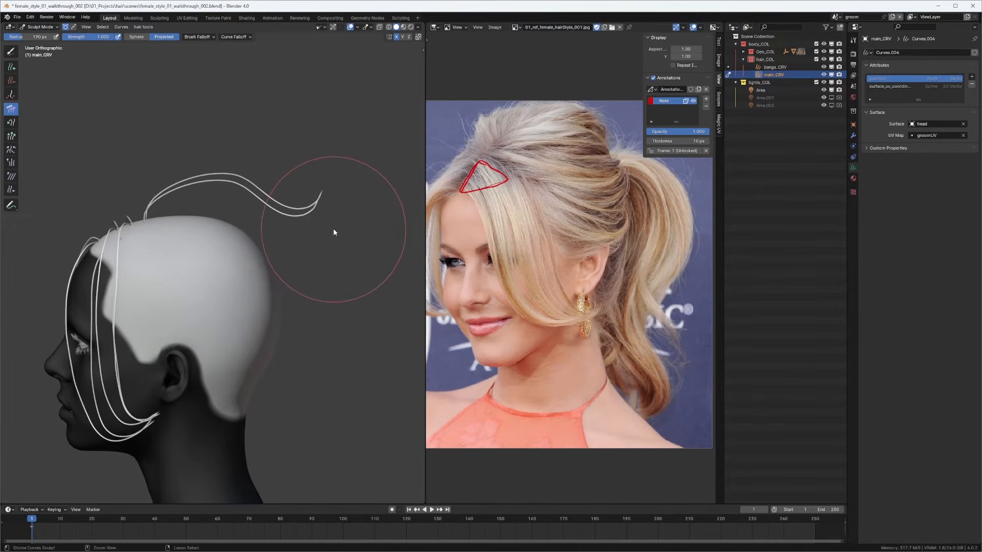
key("KP_1")
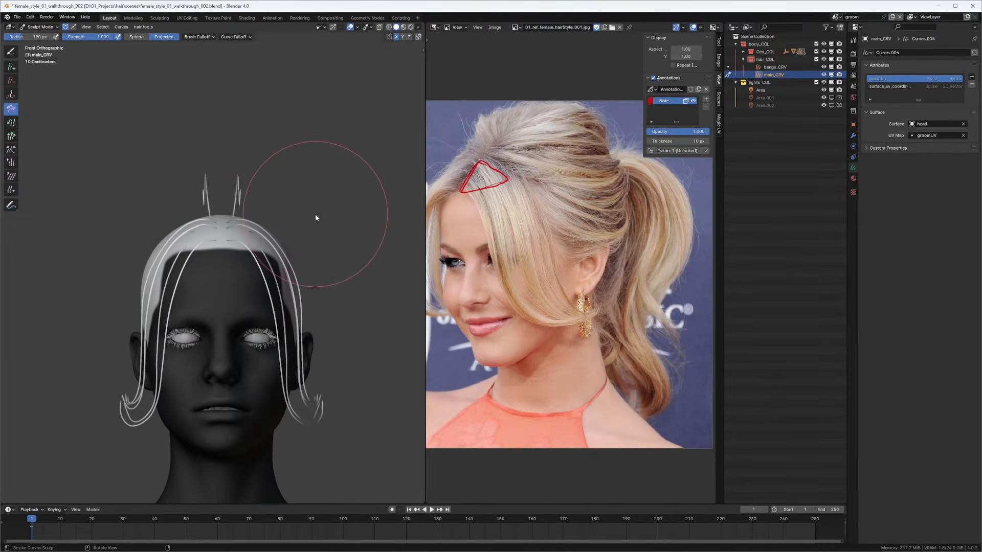
Step: Leave Sculpt Mode, add a mesh circle, and open it in Edit Mode with vertex selection
key("ctrl+Tab")
key("shift+a")
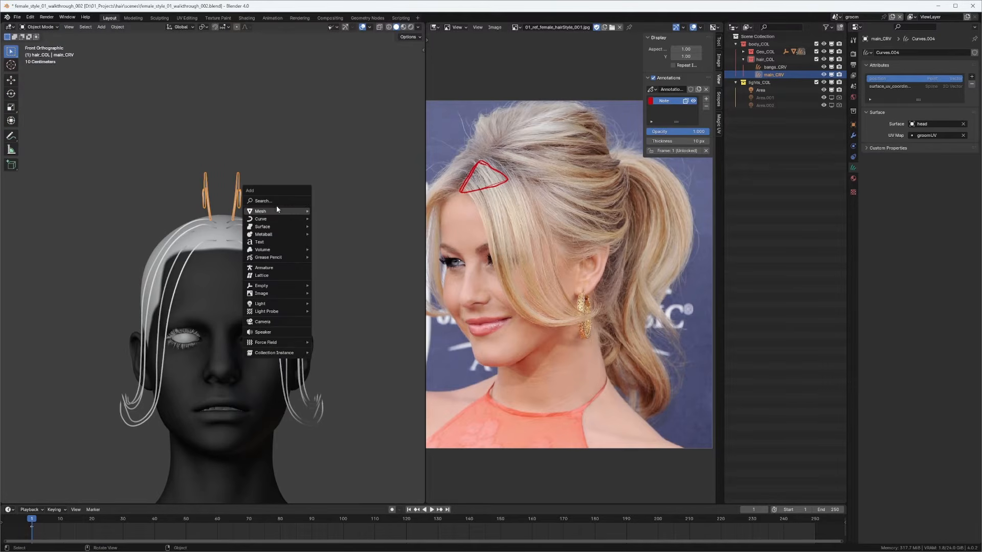
mouse_move(275, 215)
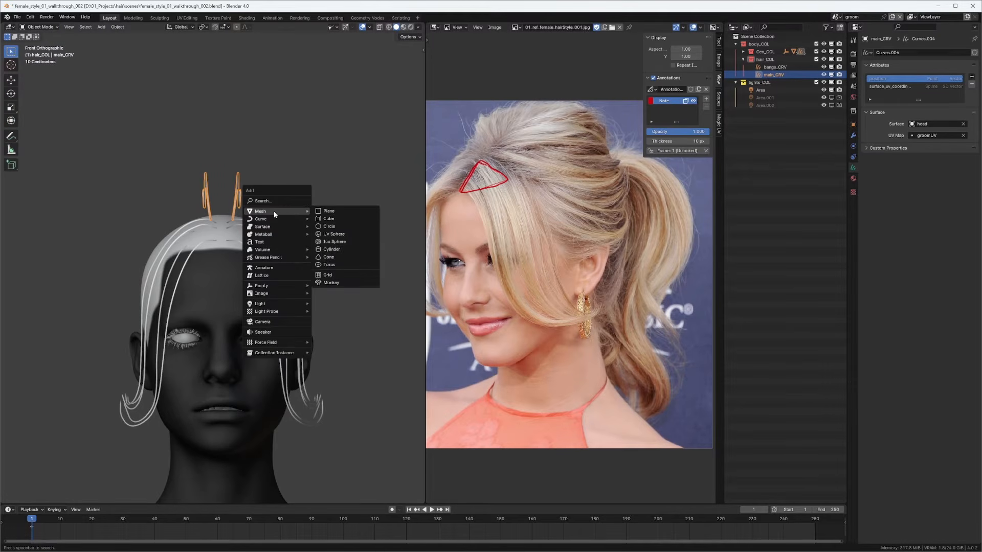
left_click(334, 227)
scroll(310, 232, "down", 2)
key("KP_Decimal")
mouse_move(309, 229)
middle_mouse_down()
mouse_move(317, 221)
mouse_move(309, 233)
middle_mouse_up()
key("Tab")
key("ctrl+Tab")
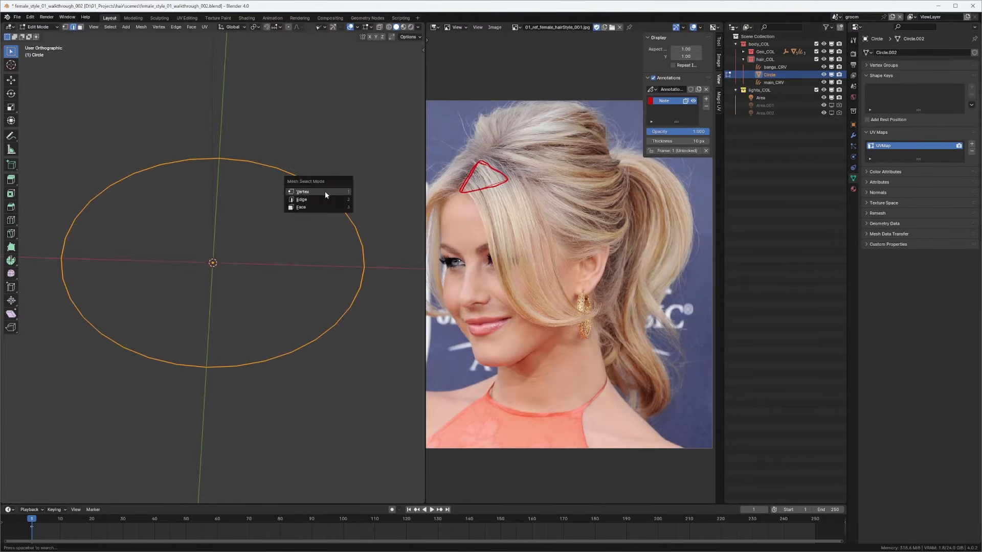
left_click(325, 197)
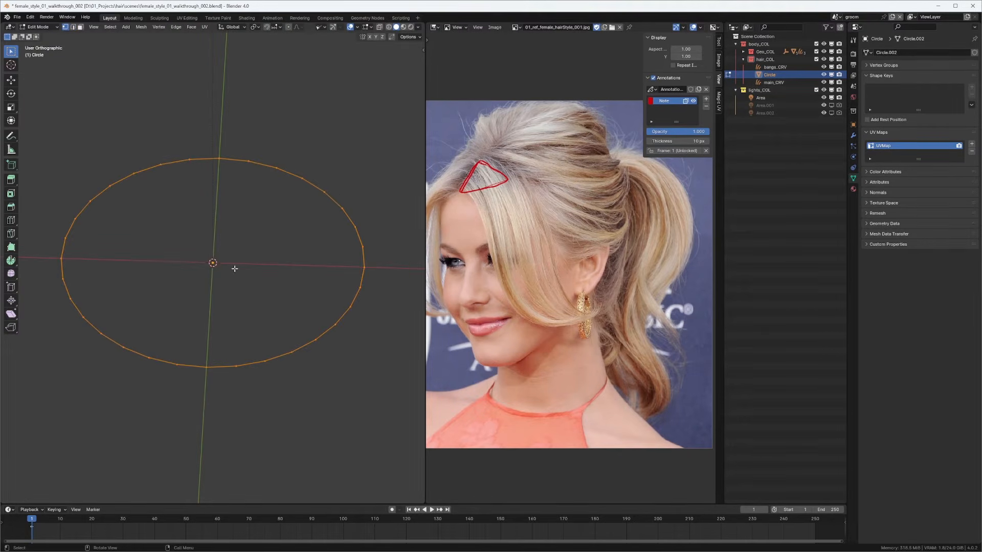
Step: Extrude the circle's outline inward and merge the inner ring at its center to form a filled disc
key("e")
key("s")
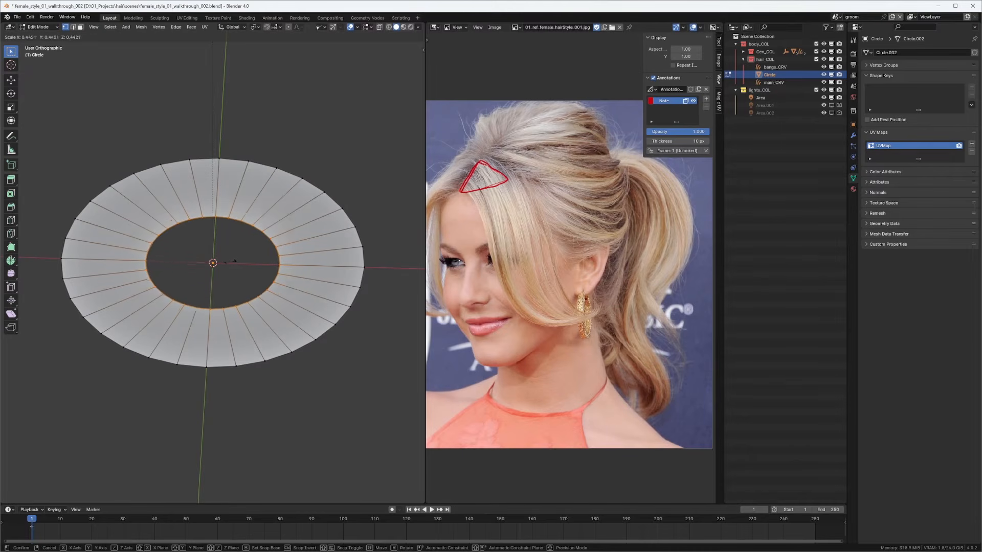
left_click(233, 262)
key("e")
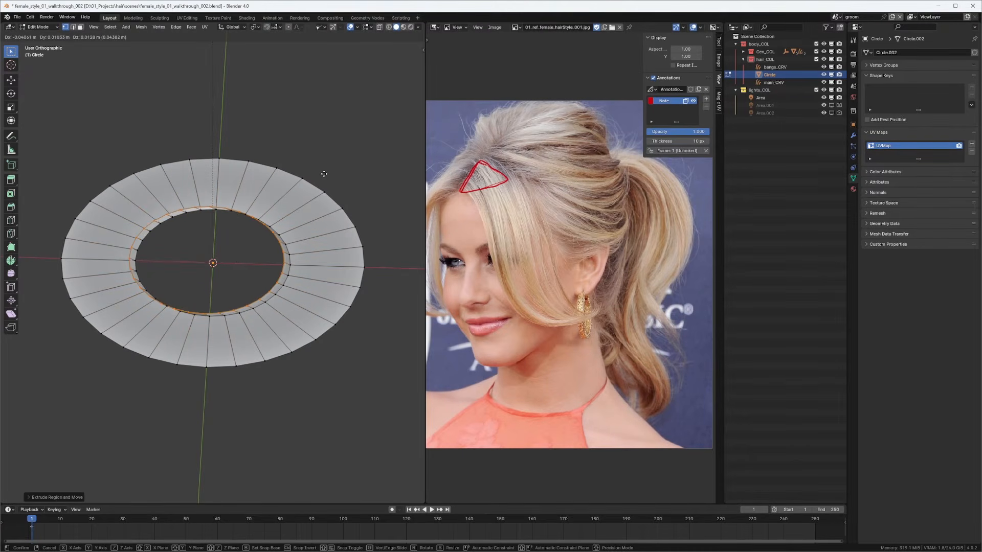
key("Escape")
key("m")
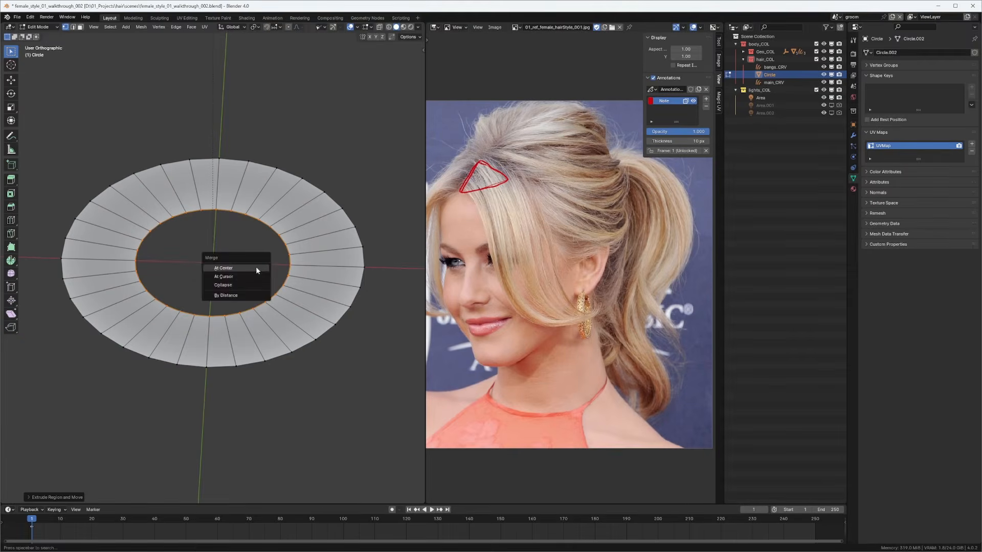
left_click(228, 269)
Step: In side view, move the whole disc from the world origin up to the level of the head's crown
scroll(230, 263, "down", 3)
middle_click_drag(238, 240, 223, 313)
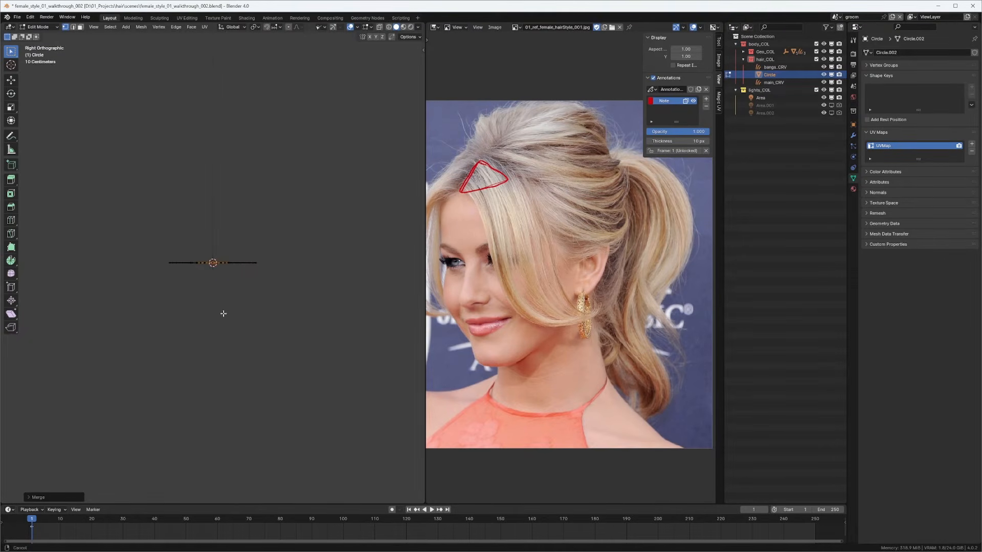
scroll(255, 245, "down", 5)
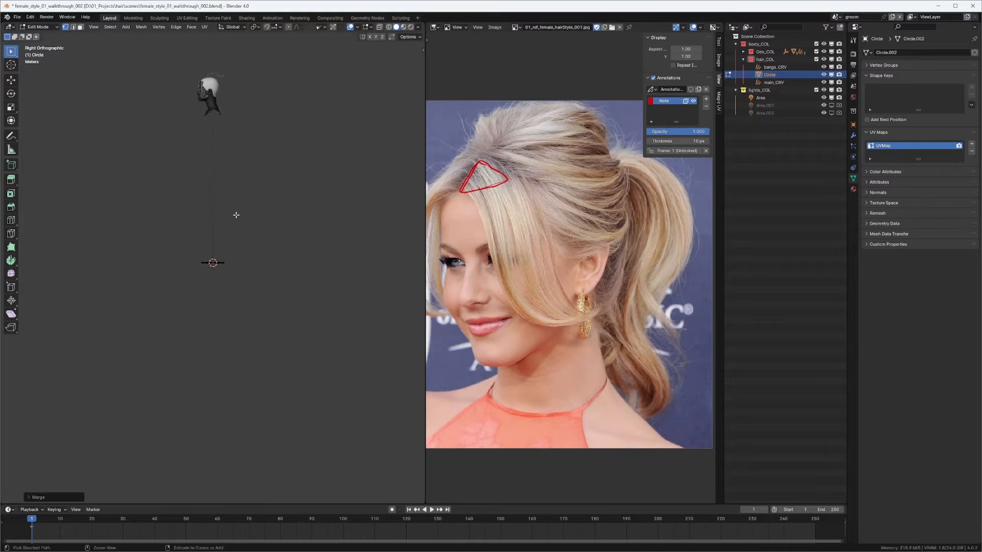
key("a")
middle_click_drag(246, 221, 221, 345, "shift")
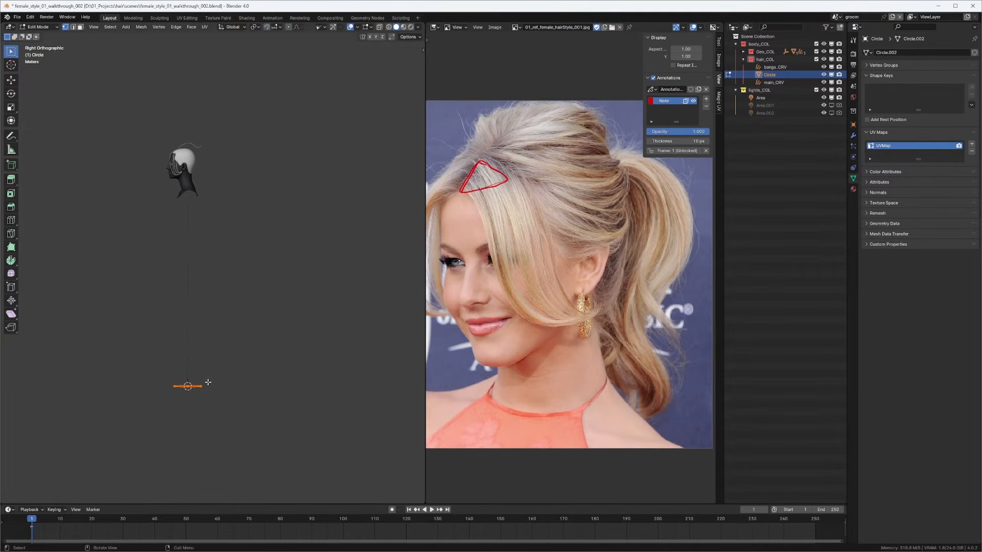
key("g")
left_click(228, 144)
scroll(214, 165, "up", 3)
middle_click_drag(230, 145, 236, 144)
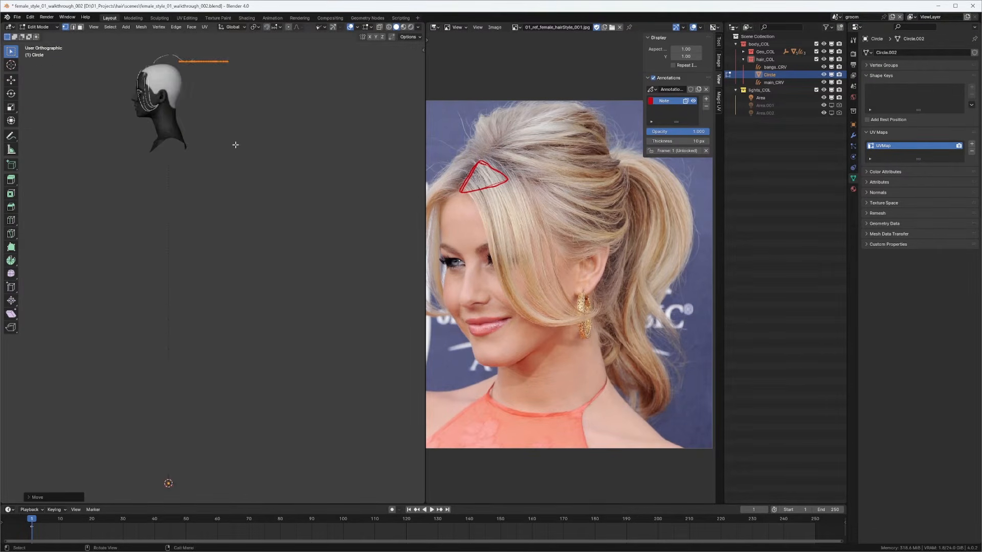
Step: Scale the disc down to ponytail-tie size and place it just behind the crown, under the guide tips
key("KP_Decimal")
middle_click_drag(278, 94, 345, 154, "ctrl")
key("s")
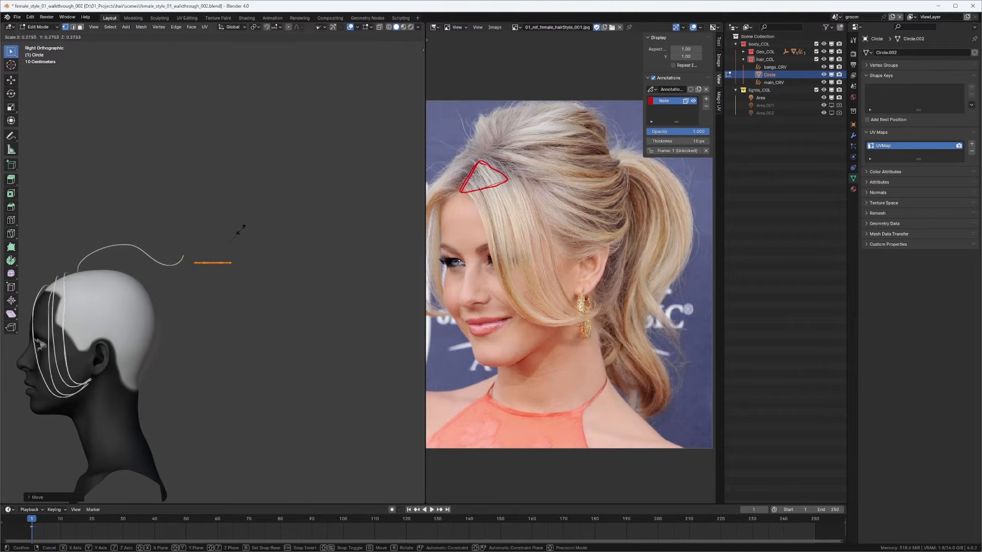
left_click(222, 245)
middle_click_drag(221, 249, 359, 106, "shift")
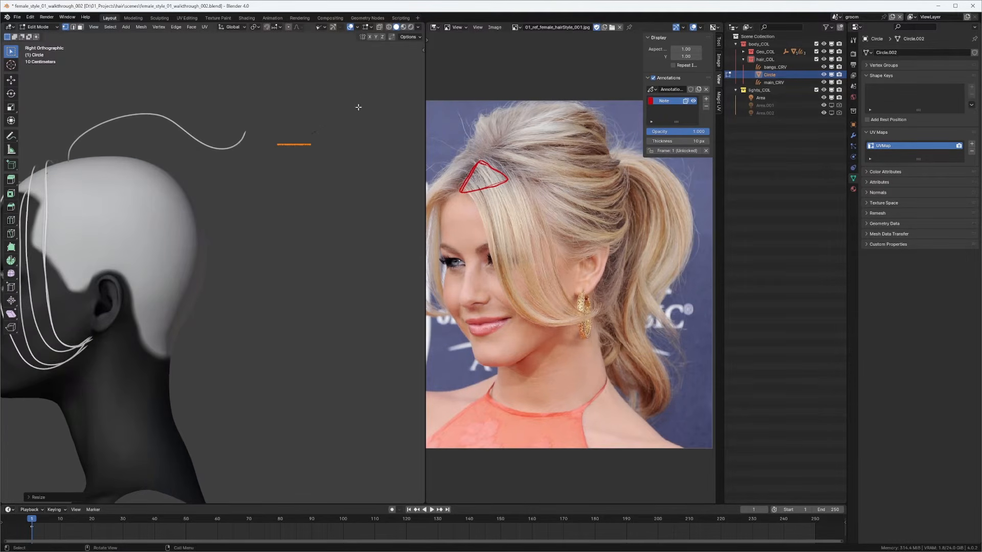
key("s")
left_click(348, 106)
key("g")
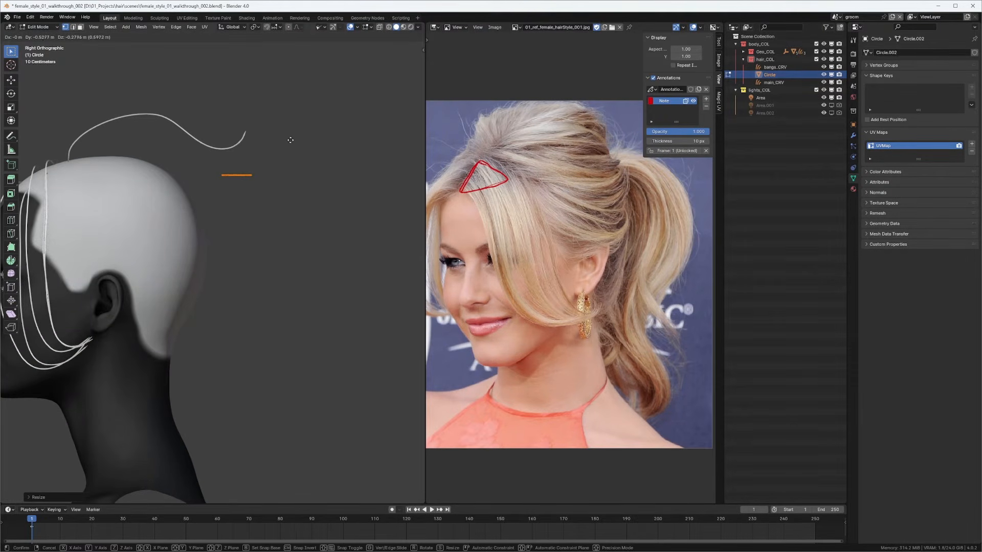
left_click(285, 136)
Step: Tilt the disc to face backward, shift it behind the upper back of the head, and lower it slightly along Z
scroll(279, 132, "up", 1)
key("r")
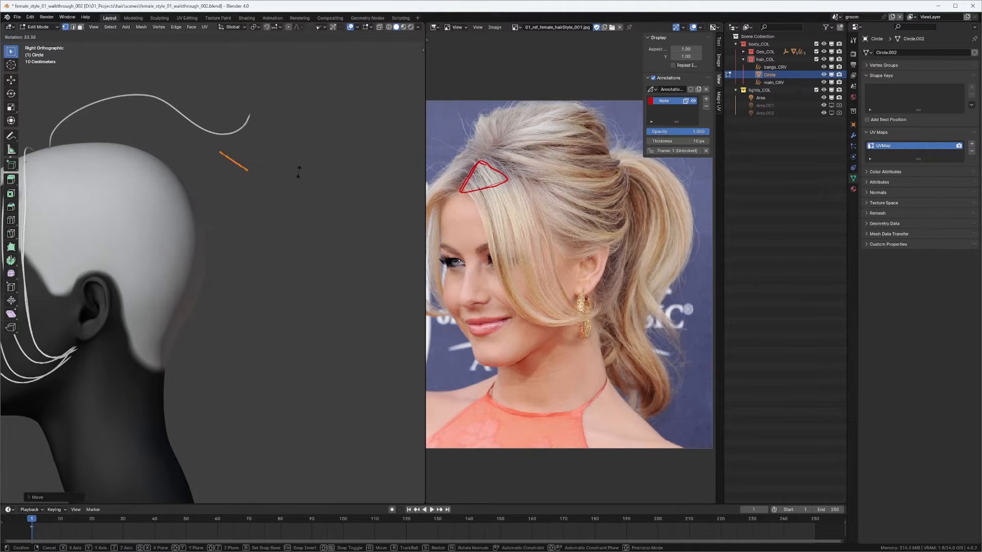
left_click(274, 196)
middle_click_drag(248, 153, 306, 179, "shift")
key("g")
left_click(273, 175)
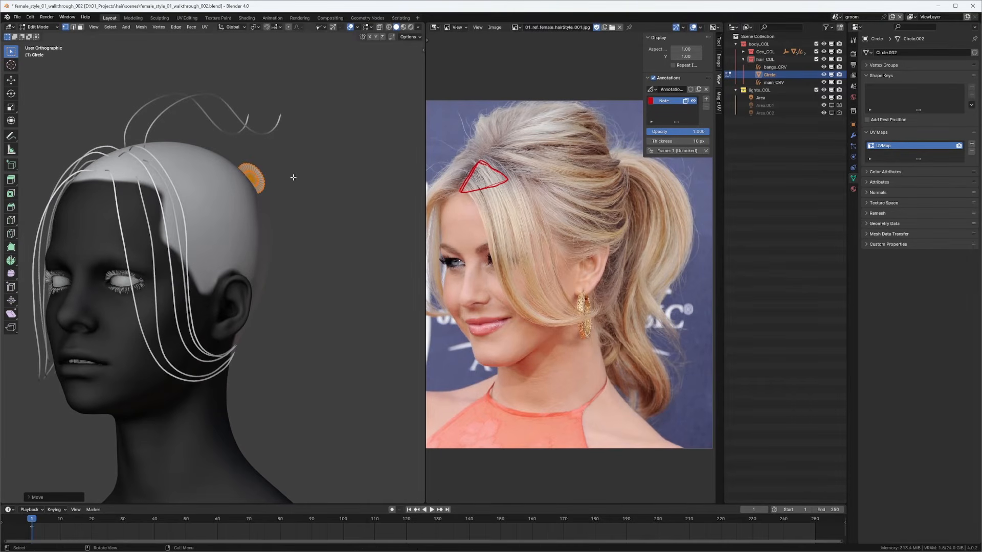
key("g")
key("z")
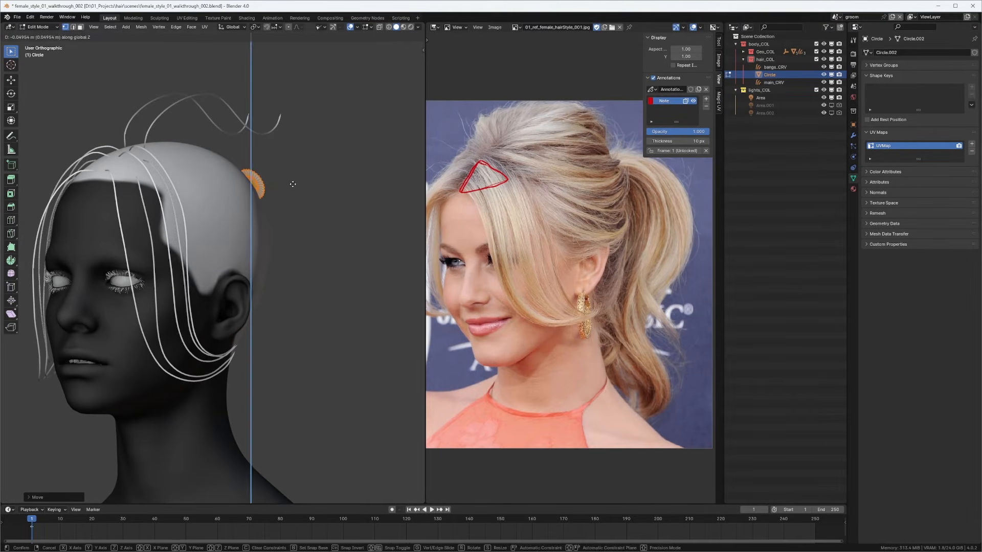
left_click(295, 182)
Step: Rotate the disc a further 7° or so to stand more upright and fine-tune its position behind the head
key("KP_3")
scroll(317, 154, "up", 4)
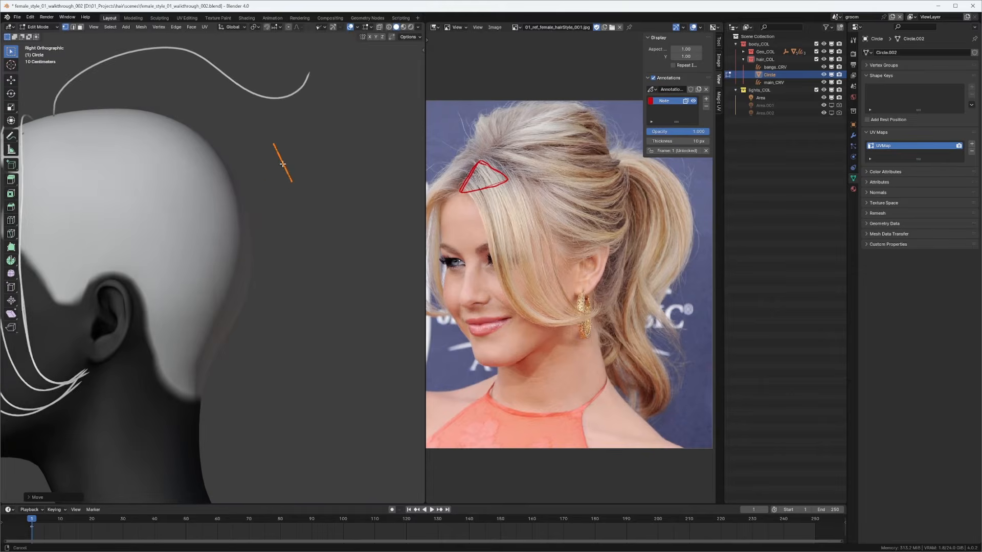
key("r")
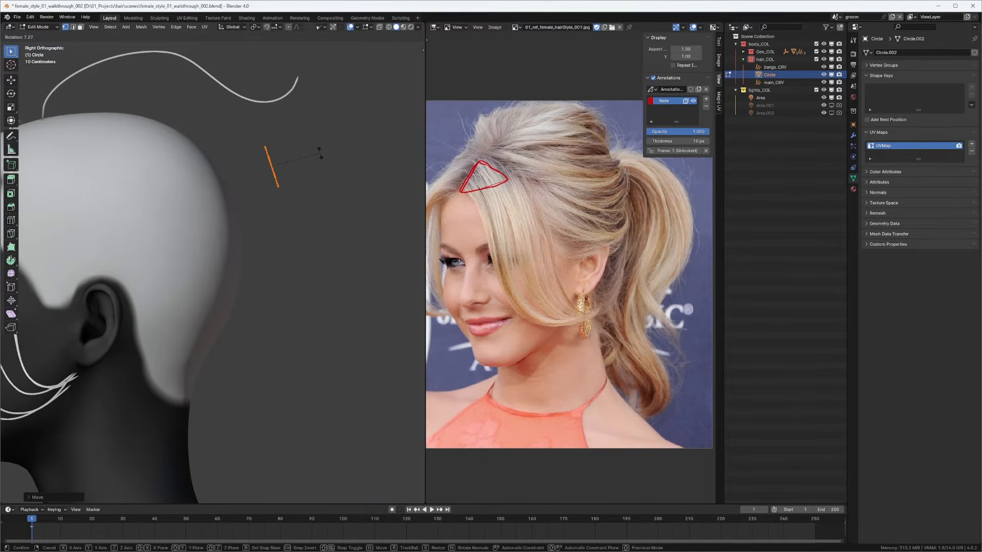
left_click(321, 153)
key("g")
left_click(310, 160)
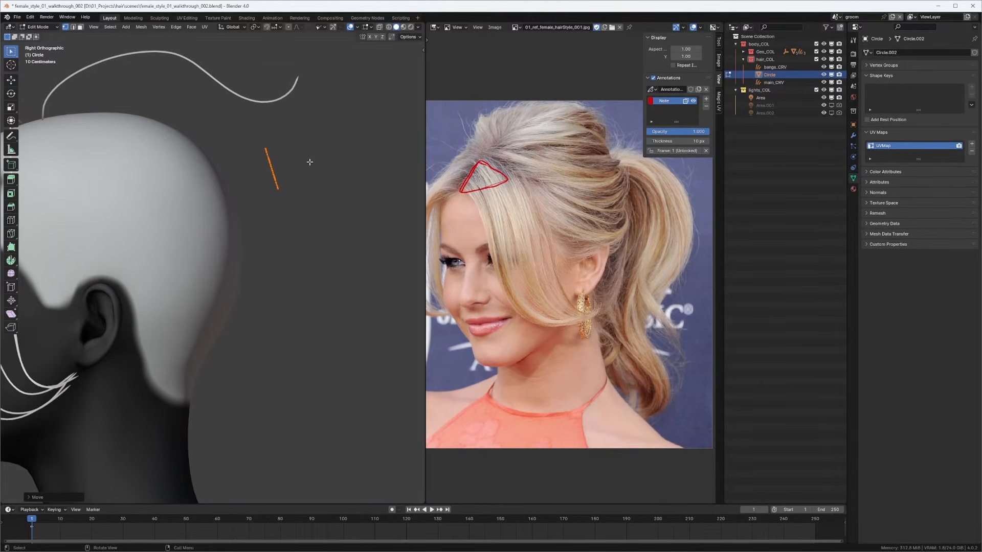
Step: Extrude the disc slightly along its normal to give it thickness, and return to Object Mode
middle_click_drag(309, 160, 279, 208)
key("Tab")
scroll(271, 187, "up", 3)
key("Tab")
key("g")
key("z")
key("z")
left_click(313, 185)
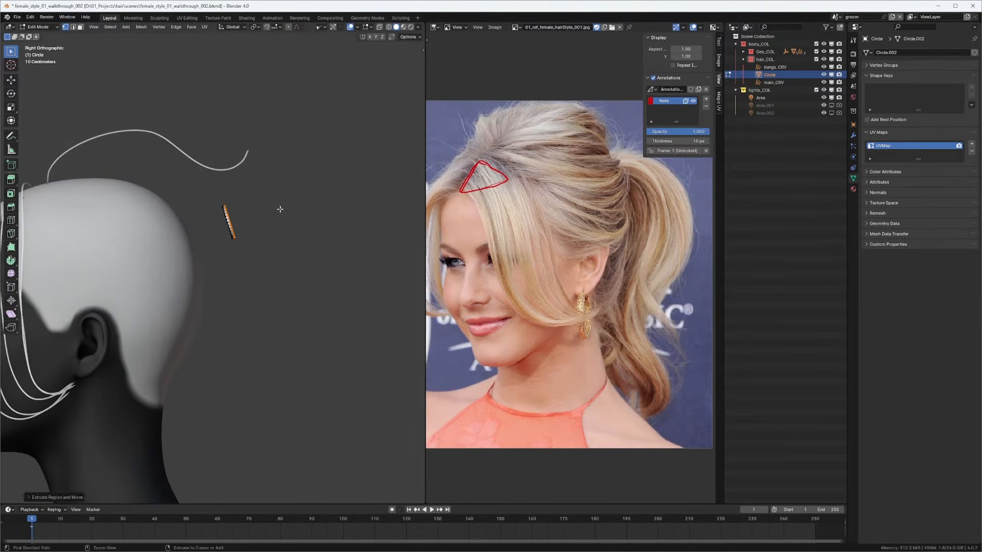
key("Tab")
Step: Put main_CRV back in Sculpt Mode and comb its guides down so their tips pass through the ponytail disc
middle_click_drag(196, 165, 271, 142, "shift")
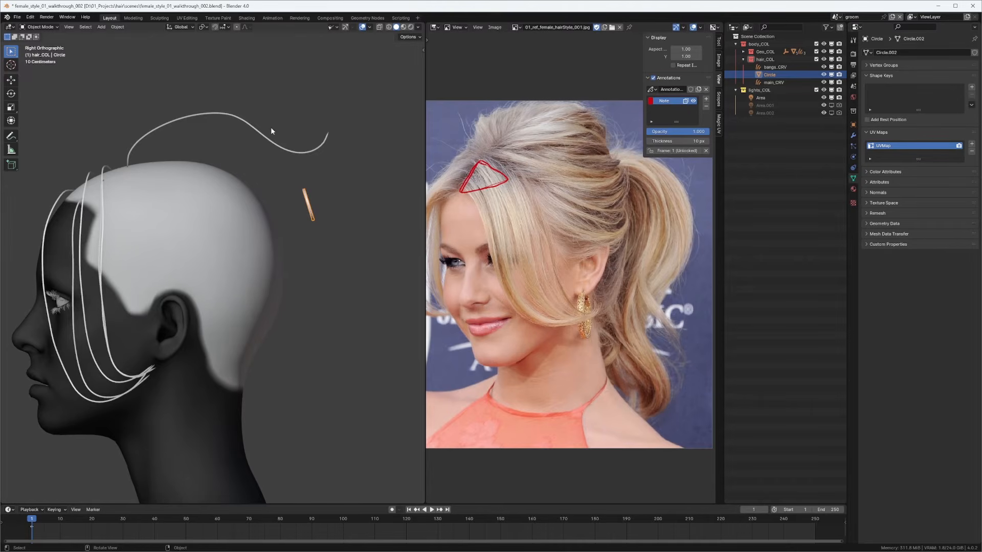
middle_click_drag(175, 147, 195, 134, "shift")
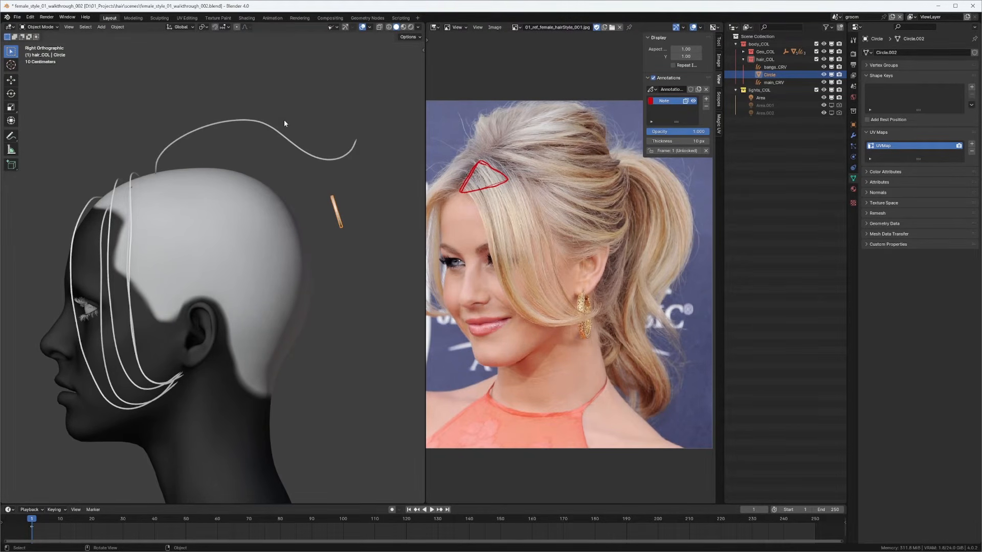
left_click(270, 131)
key("ctrl+Tab")
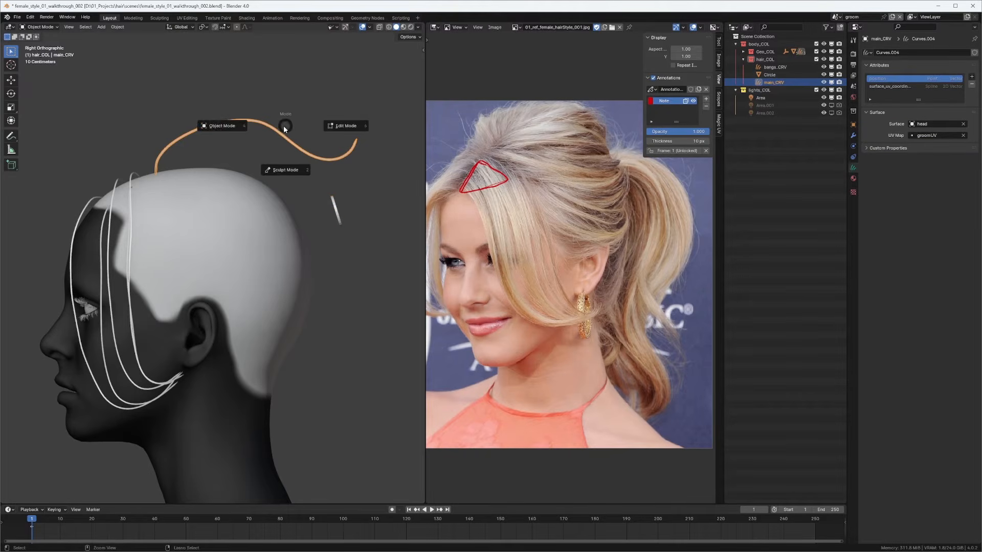
left_click(285, 166)
mouse_move(297, 131)
left_mouse_down()
mouse_move(208, 84)
mouse_move(282, 100)
mouse_move(318, 169)
mouse_move(375, 194)
left_mouse_up()
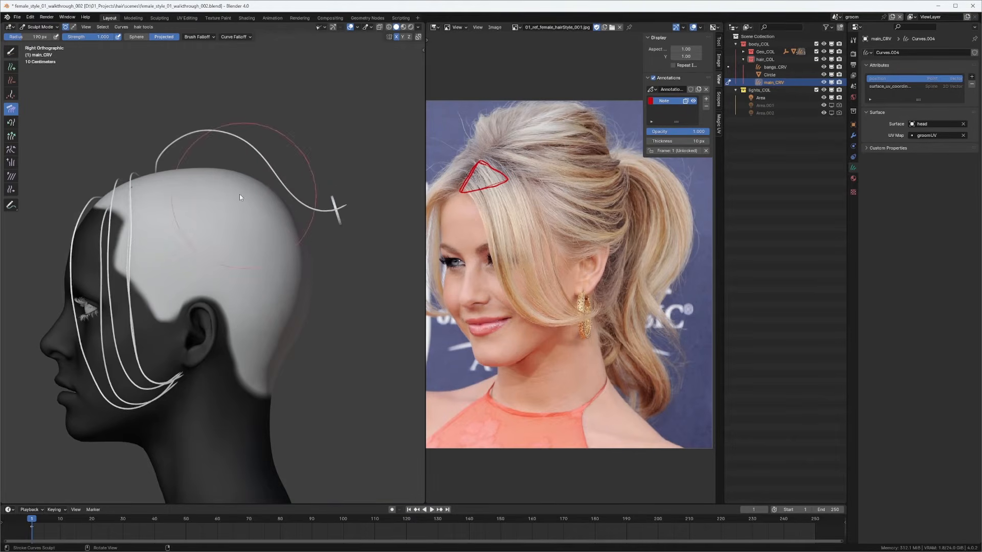
middle_click_drag(258, 197, 234, 201, "shift")
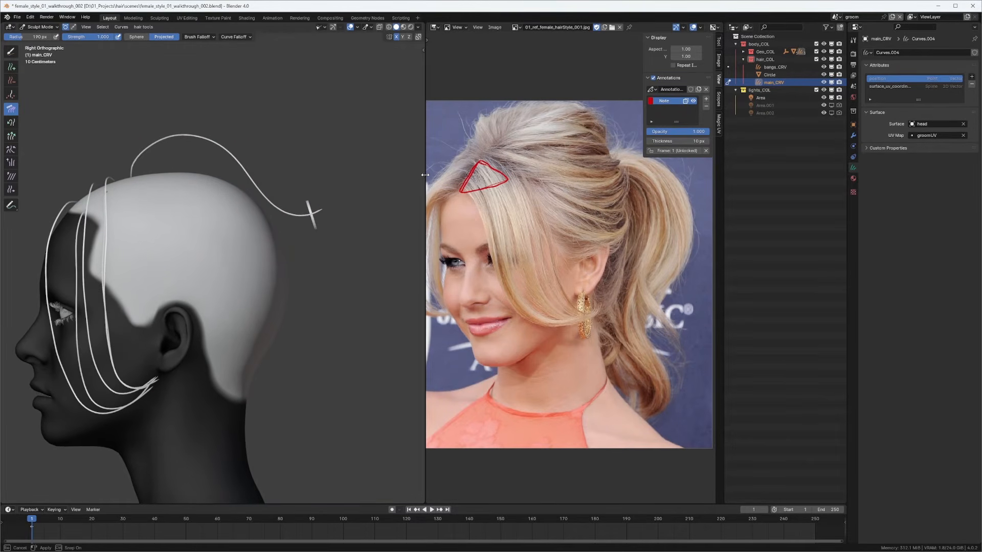
Step: Enlarge the 3D viewport beside the reference image for a closer side view of the combed guides
left_click_drag(425, 175, 477, 175)
scroll(199, 162, "up", 1)
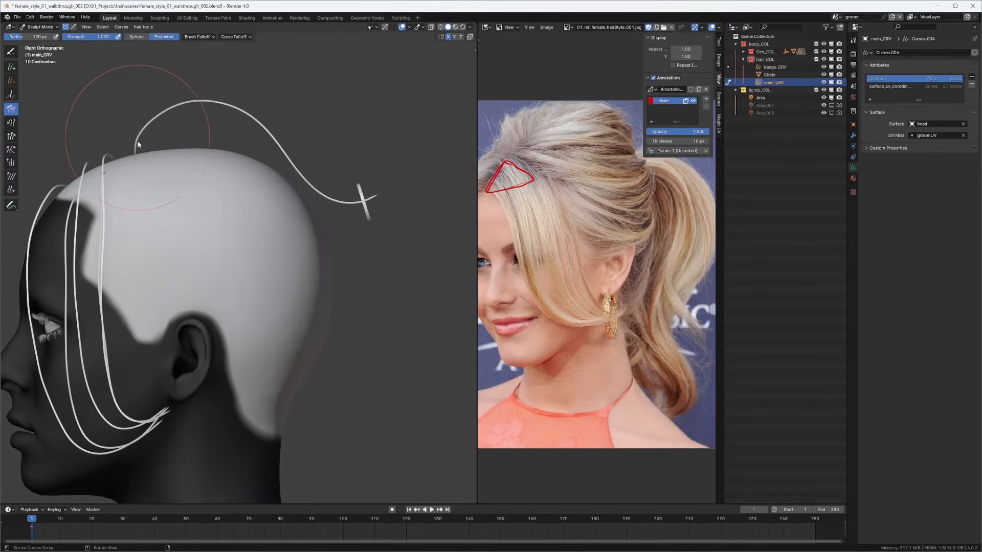
middle_click_drag(136, 146, 159, 144, "shift")
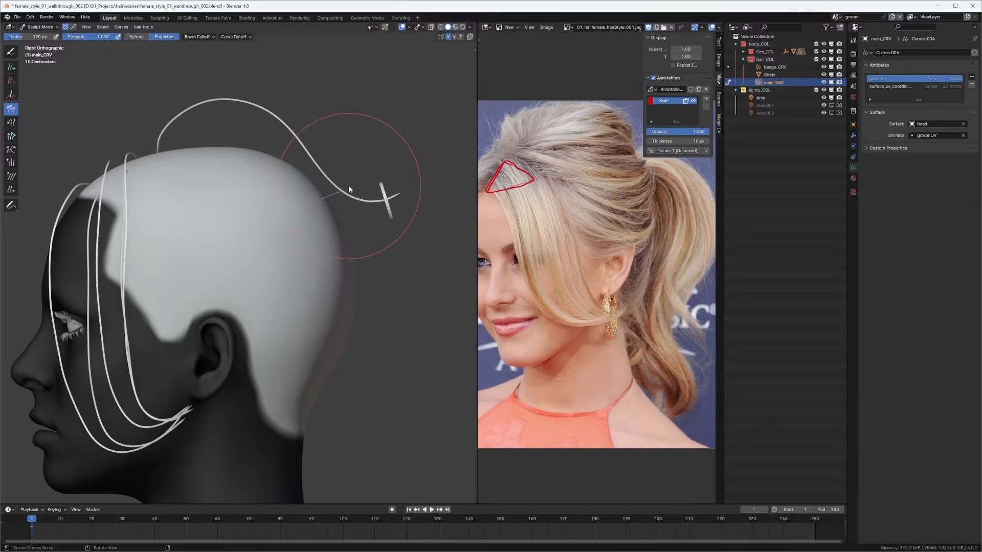
Step: Comb the tips of the two crown guides inward from the top view so they run into the ponytail disc
mouse_move(259, 171)
middle_mouse_down()
mouse_move(281, 186)
mouse_move(288, 219)
mouse_move(329, 235)
mouse_move(331, 225)
middle_mouse_up()
key("KP_7")
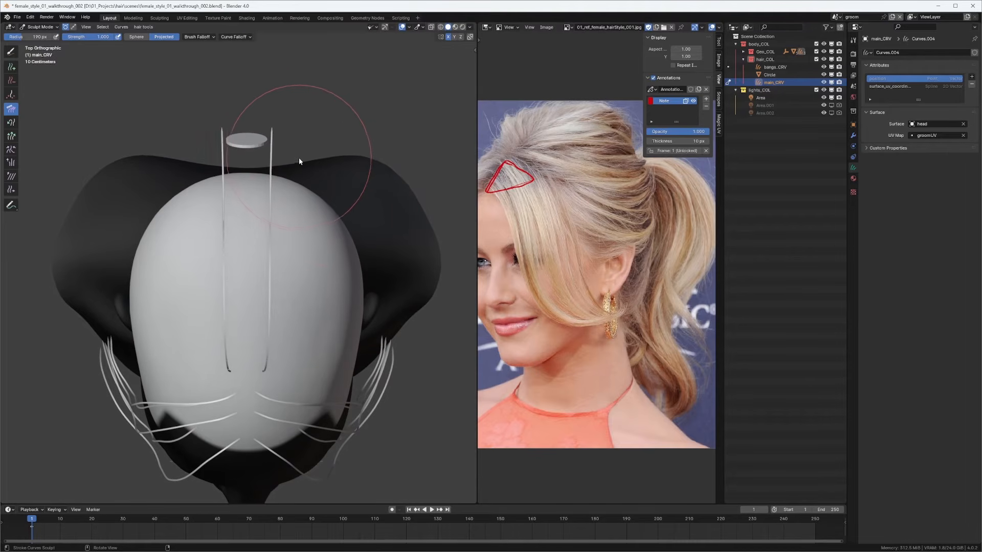
left_click_drag(309, 152, 274, 133)
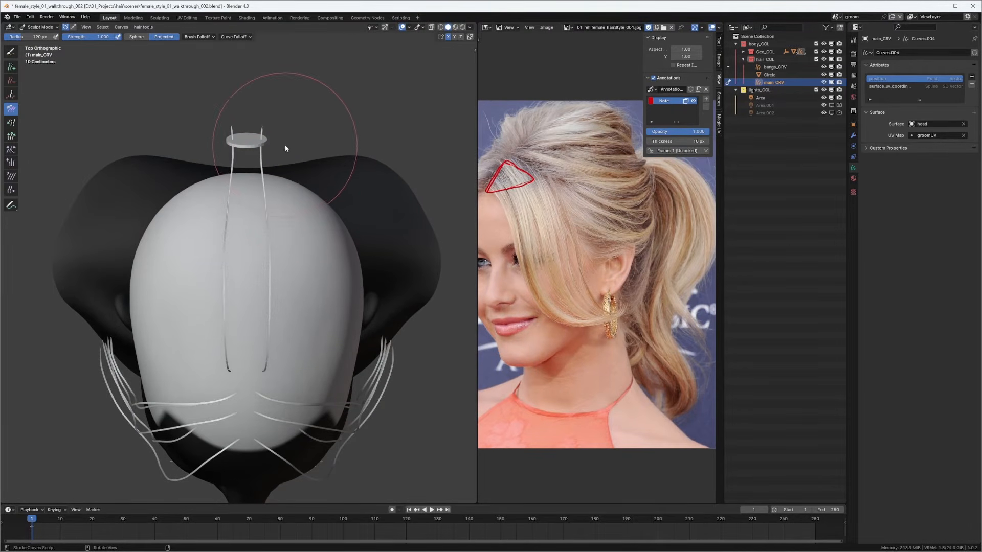
Step: Reduce the comb brush to 141 px and pull both guide tips further inside the disc
mouse_move(285, 149)
middle_mouse_down()
mouse_move(217, 72)
mouse_move(268, 136)
mouse_move(237, 153)
mouse_move(264, 209)
mouse_move(359, 211)
mouse_move(295, 204)
mouse_move(308, 247)
mouse_move(316, 239)
middle_mouse_up()
key("f")
left_click(288, 241)
scroll(290, 215, "up", 1)
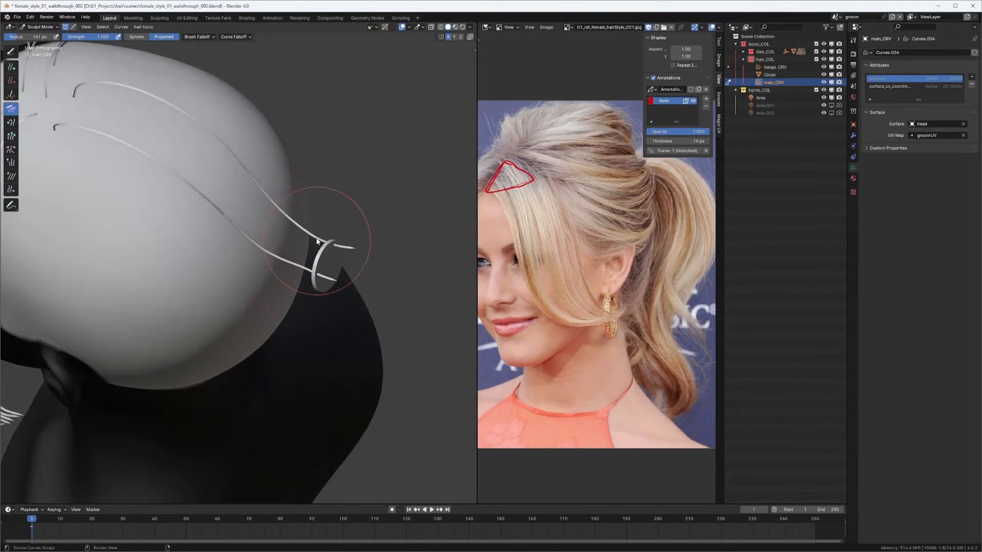
left_click_drag(316, 240, 315, 248)
left_click_drag(309, 285, 315, 272)
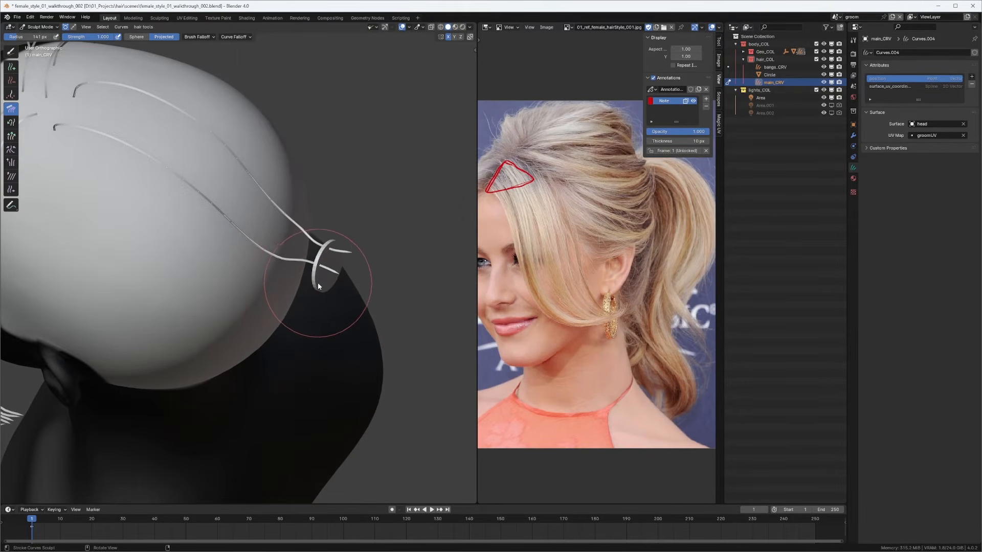
Step: Widen the reference image area and compare the reference's crown volume with the guides from the side and front
mouse_move(305, 275)
middle_mouse_down()
mouse_move(265, 285)
mouse_move(351, 198)
mouse_move(300, 139)
mouse_move(273, 152)
mouse_move(325, 193)
mouse_move(334, 217)
middle_mouse_up()
key("KP_3")
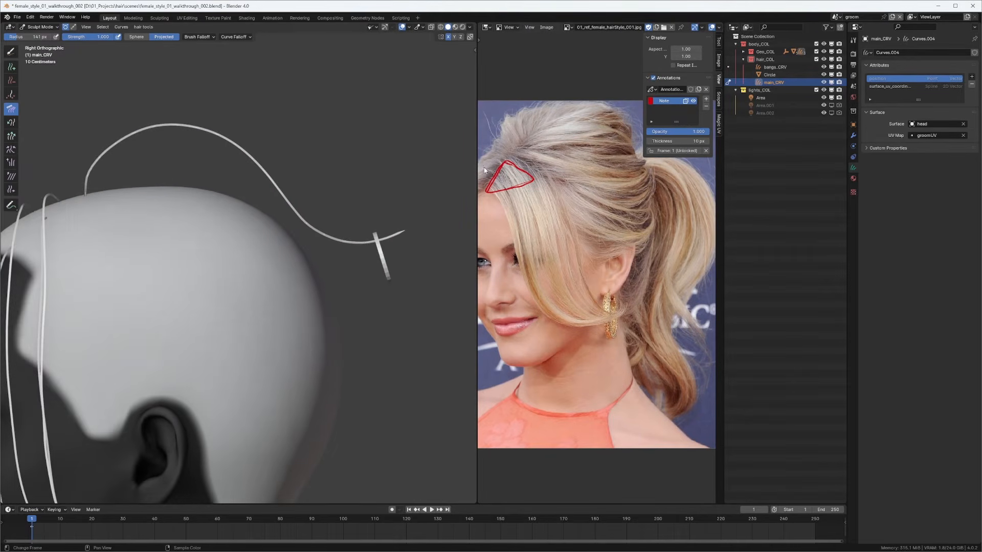
left_click_drag(478, 157, 357, 156)
middle_click_drag(337, 210, 375, 201, "shift")
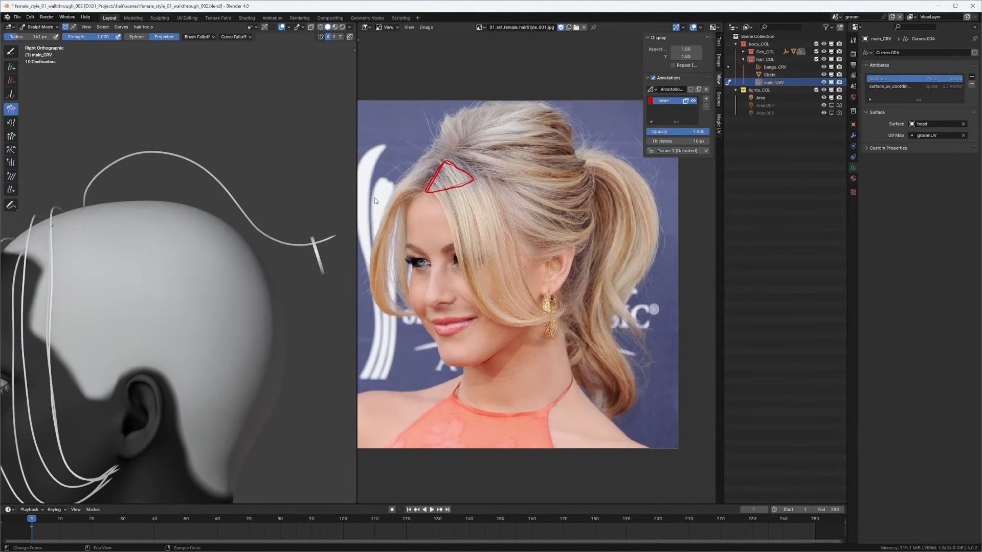
middle_click_drag(294, 221, 327, 255)
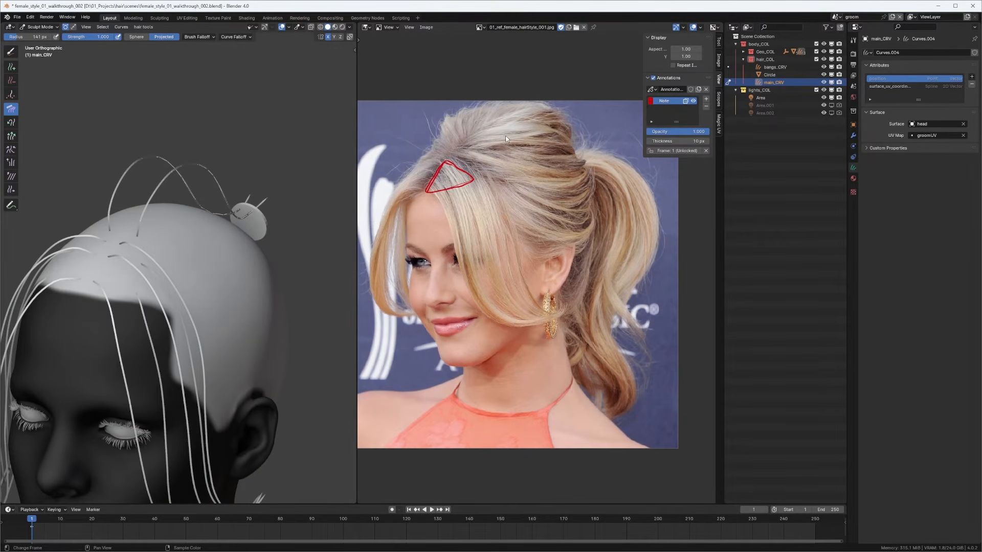
middle_click_drag(505, 136, 489, 146)
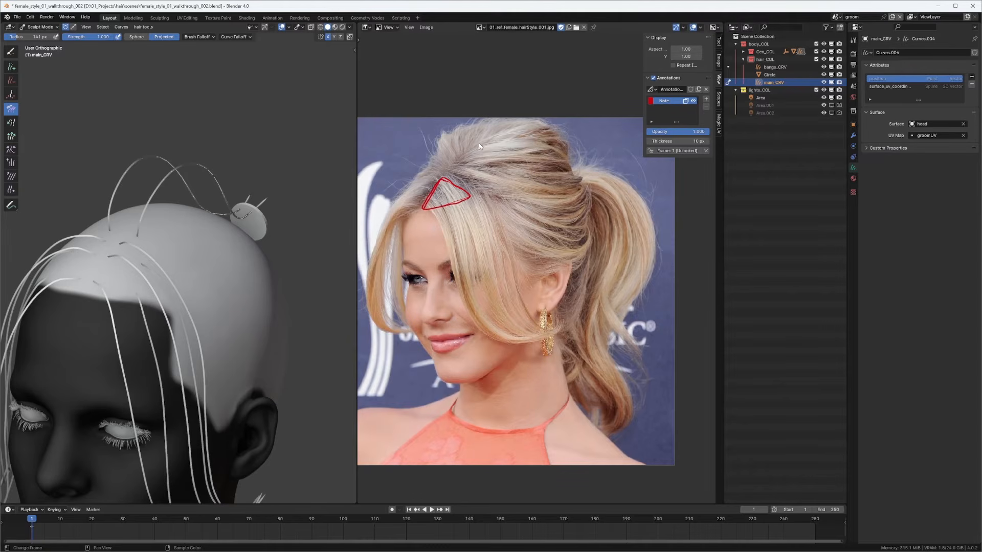
middle_click_drag(487, 130, 508, 138)
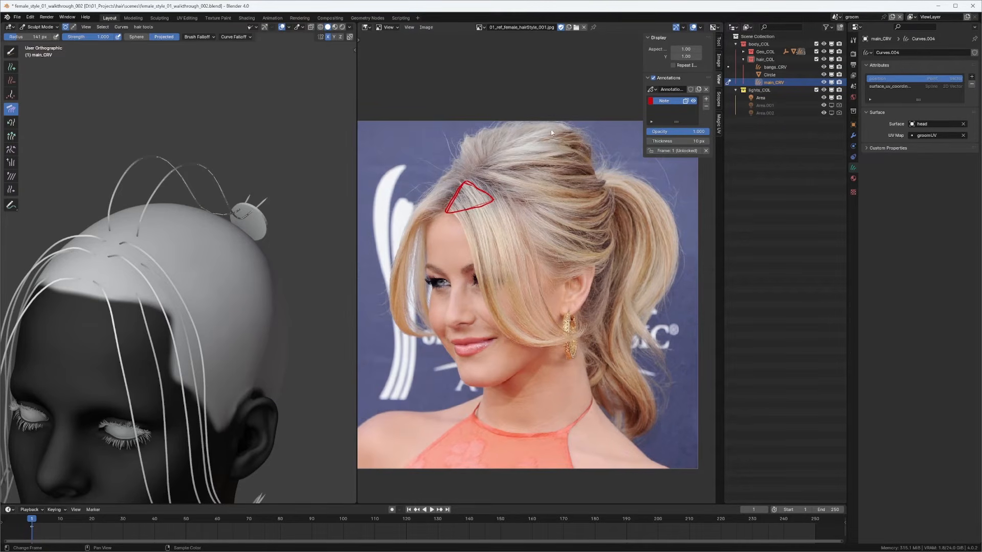
Step: Comb the middle of the crown guides outward with a 229 px brush, then their root sections with a 158 px brush
middle_click_drag(192, 238, 180, 270)
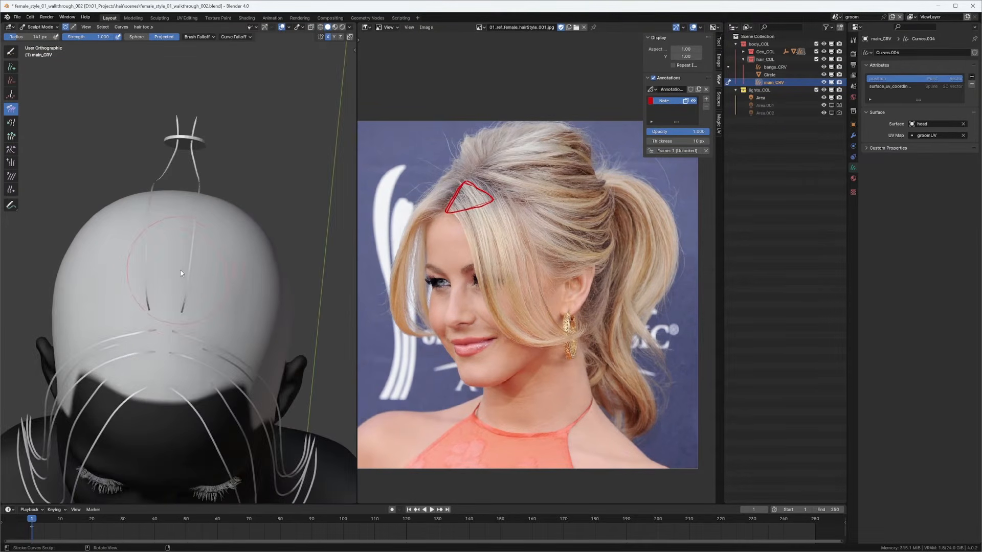
key("f")
left_click(217, 275)
mouse_move(181, 274)
left_mouse_down()
mouse_move(217, 281)
mouse_move(250, 248)
mouse_move(239, 245)
left_mouse_up()
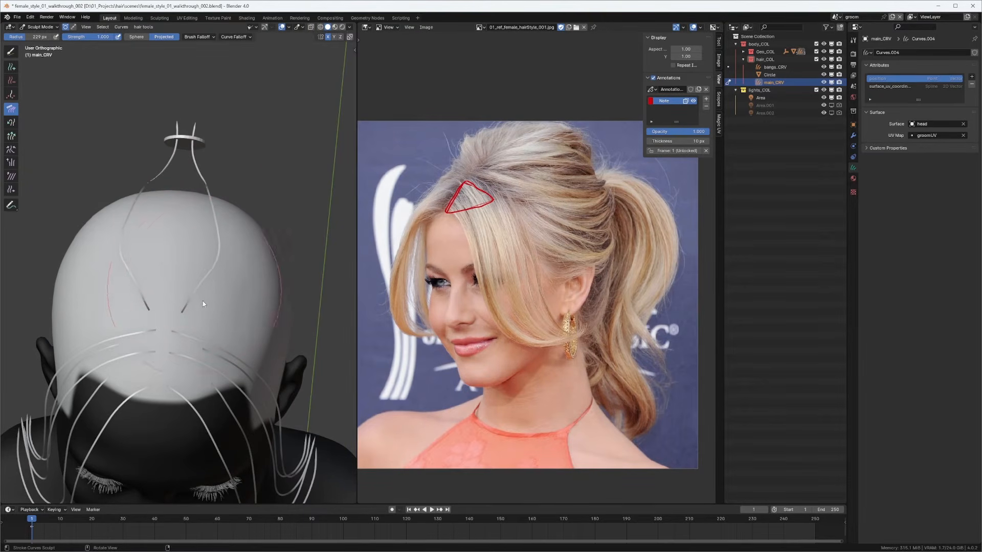
middle_click_drag(213, 287, 201, 279)
key("f")
left_click(185, 289)
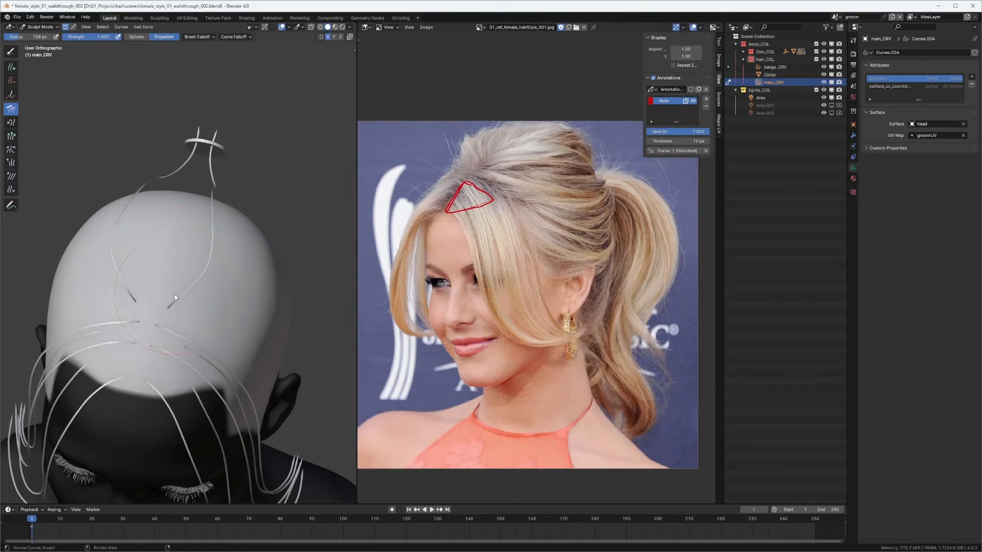
left_click_drag(185, 317, 194, 265)
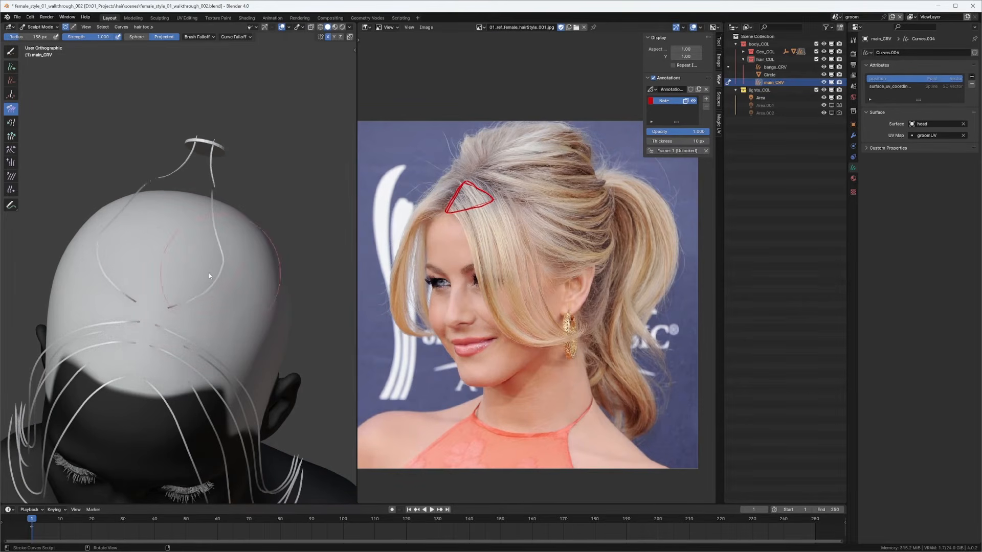
Step: Enlarge the comb brush to 237 px and sweep the guides down around the sides of the head towards the disc
mouse_move(223, 233)
middle_mouse_down()
mouse_move(193, 175)
mouse_move(219, 164)
mouse_move(236, 173)
middle_mouse_up()
key("f")
left_click(251, 154)
mouse_move(234, 178)
left_mouse_down()
mouse_move(263, 213)
mouse_move(231, 193)
mouse_move(259, 193)
left_mouse_up()
middle_click_drag(252, 192, 128, 244)
mouse_move(128, 244)
left_mouse_down()
mouse_move(87, 262)
mouse_move(143, 277)
mouse_move(164, 314)
mouse_move(176, 295)
left_mouse_up()
middle_click_drag(176, 295, 314, 252)
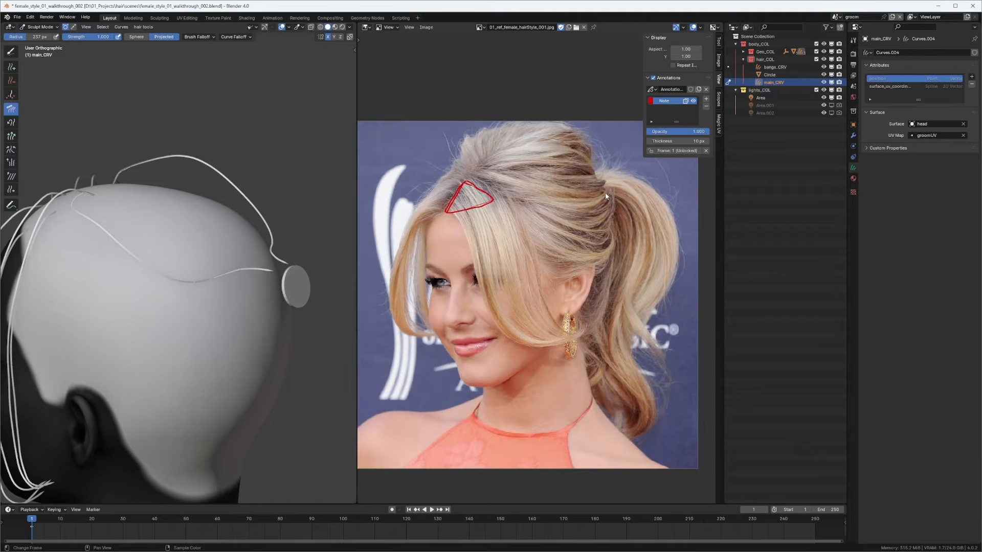
middle_click_drag(169, 235, 100, 243)
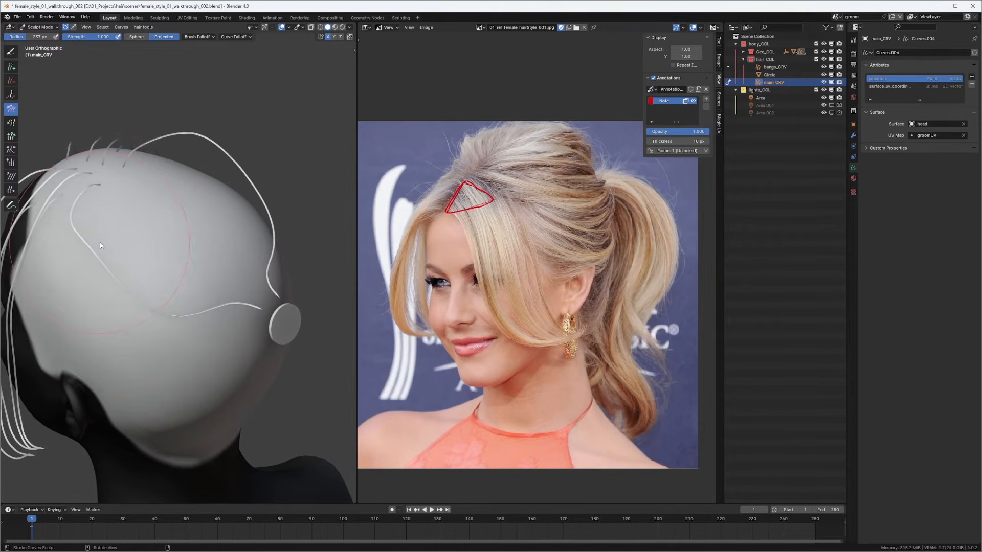
mouse_move(105, 232)
left_mouse_down()
mouse_move(89, 294)
mouse_move(219, 295)
left_mouse_up()
Step: Lengthen the guides in side view with the Grow/Shrink brush until they reach the disc, and return to the Comb brush
middle_click_drag(218, 292, 219, 243, "alt")
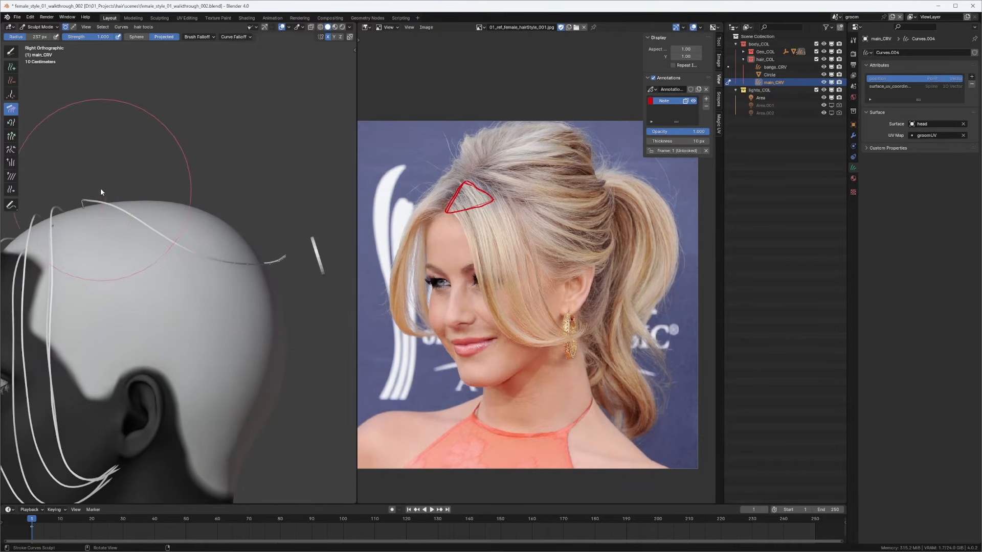
mouse_move(115, 195)
middle_mouse_down()
mouse_move(194, 166)
mouse_move(165, 186)
mouse_move(171, 224)
mouse_move(176, 209)
middle_mouse_up()
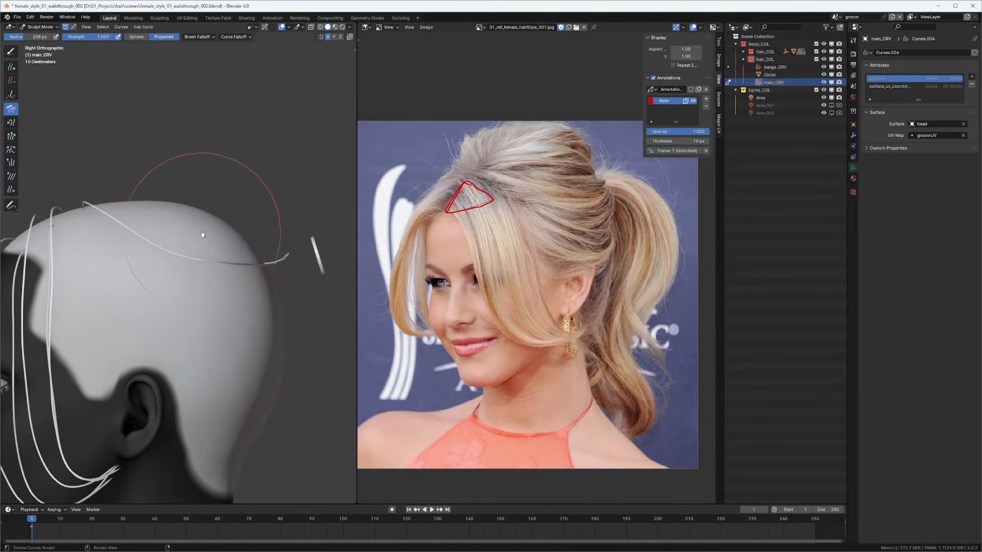
middle_click_drag(253, 249, 227, 232, "shift")
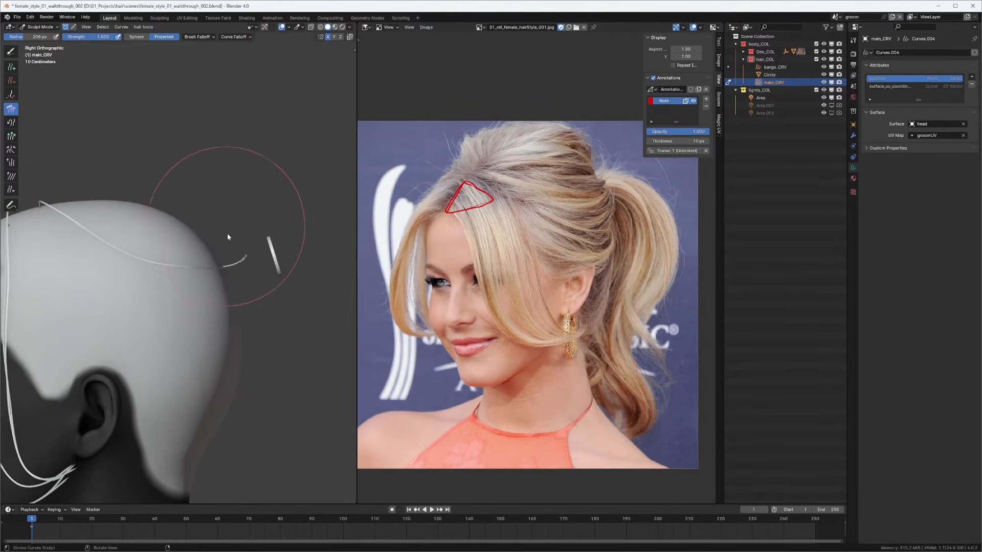
key("q")
left_click(222, 277)
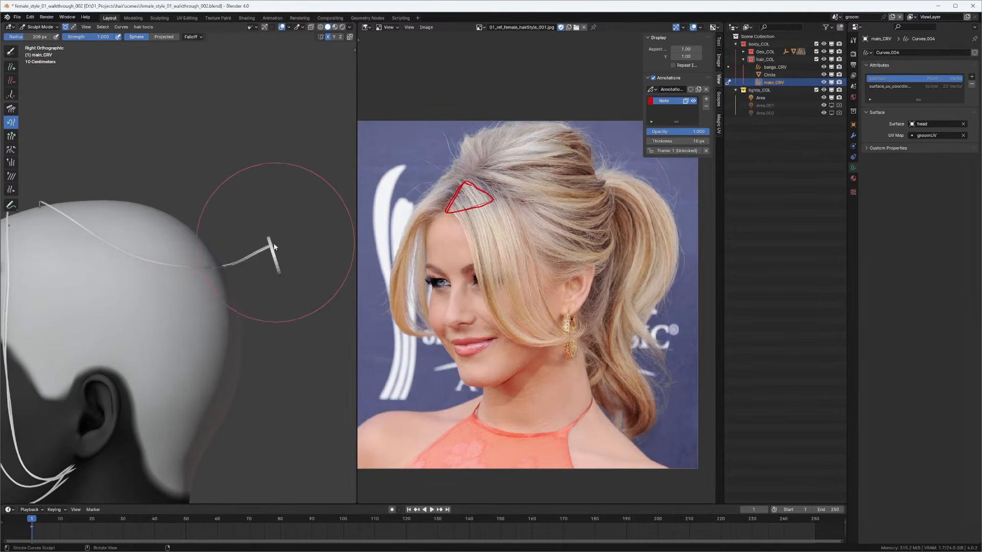
key("q")
left_click(244, 226)
Step: Grow the guide tips a little more from above and switch back to the Comb brush to bring them onto the disc
mouse_move(244, 228)
middle_mouse_down()
mouse_move(305, 272)
mouse_move(293, 238)
mouse_move(321, 271)
mouse_move(307, 241)
middle_mouse_up()
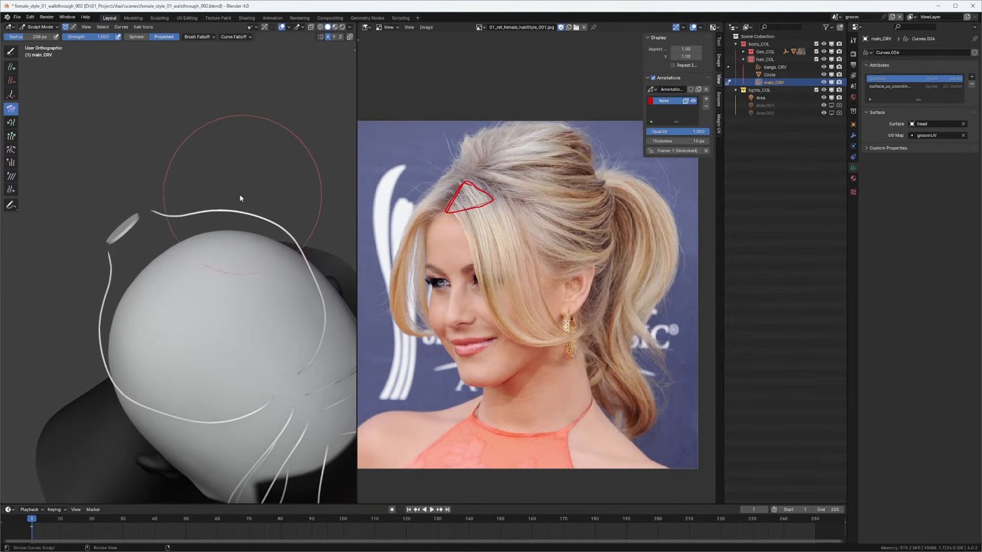
key("q")
left_click(157, 224)
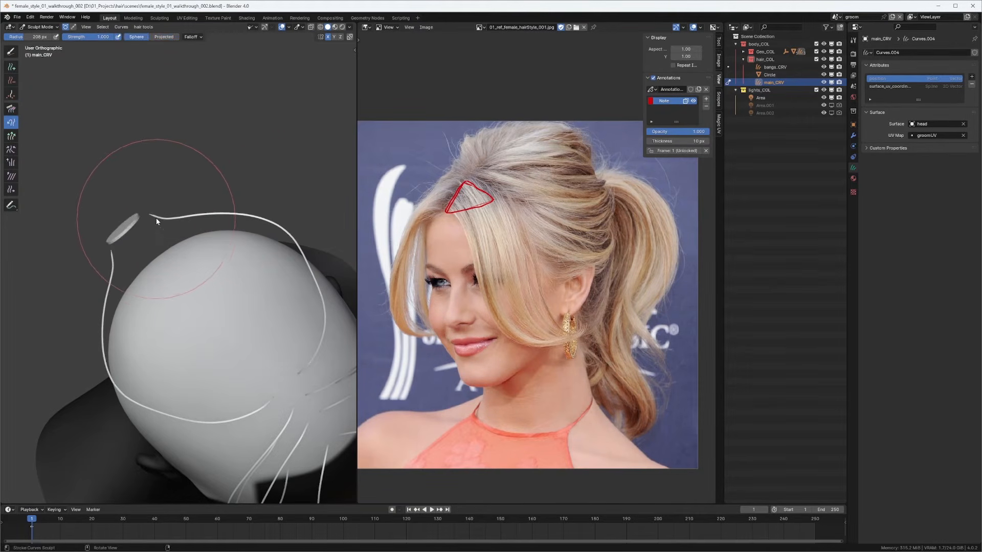
mouse_move(146, 214)
left_mouse_down()
mouse_move(109, 195)
mouse_move(149, 203)
mouse_move(142, 206)
left_mouse_up()
key("q")
left_click(143, 196)
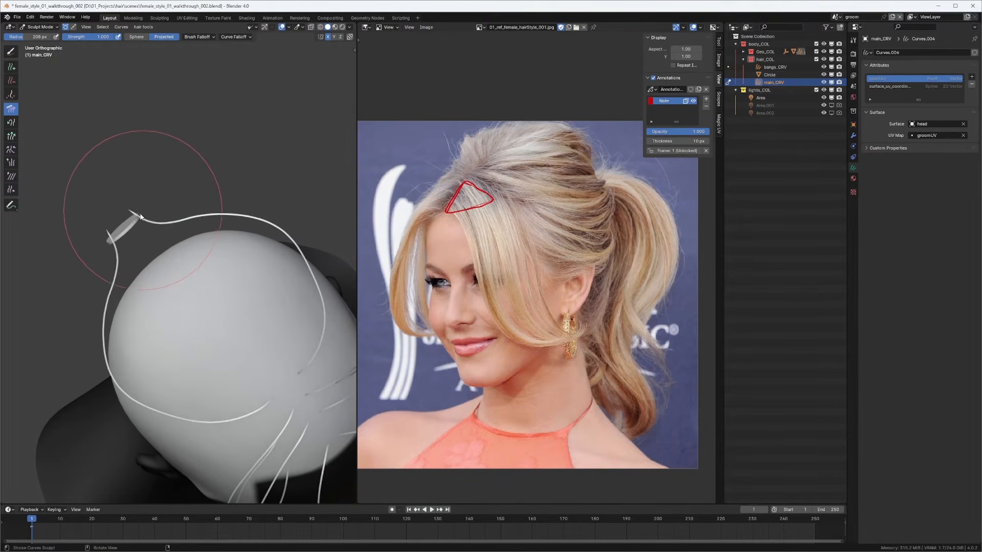
Step: Shrink the comb brush to 112 px and adjust how the guide ends enter the disc from behind the head
middle_click_drag(140, 194, 361, 139)
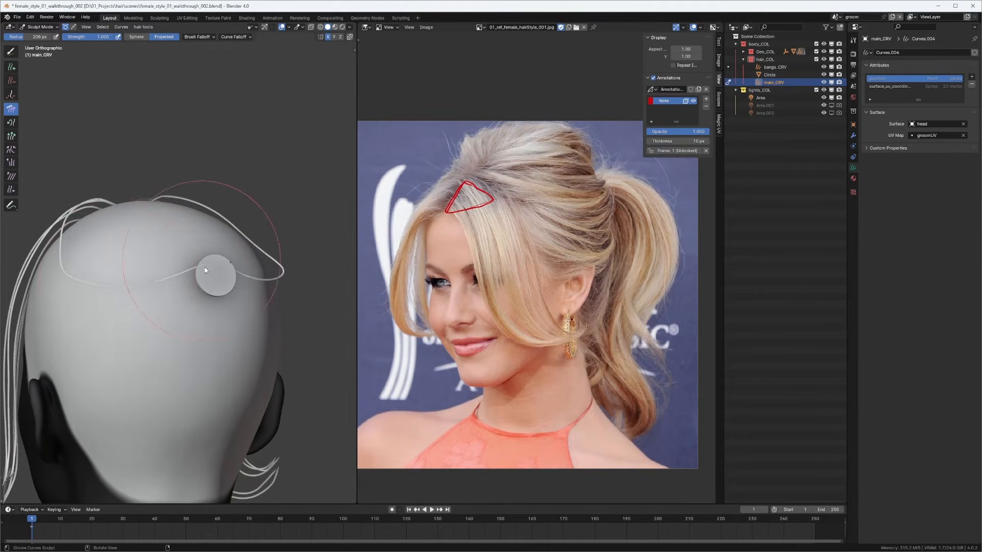
key("f")
left_click(185, 274)
key("f")
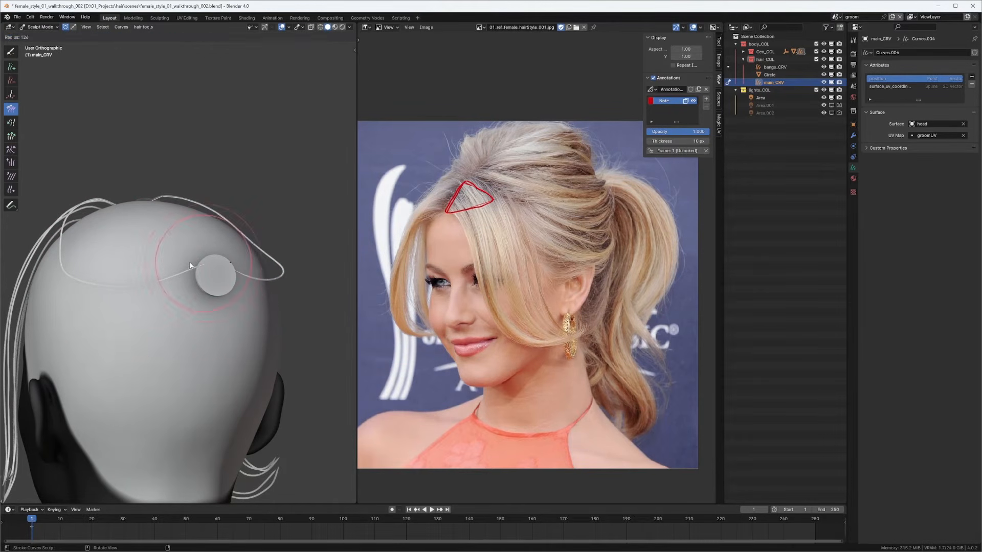
left_click(206, 256)
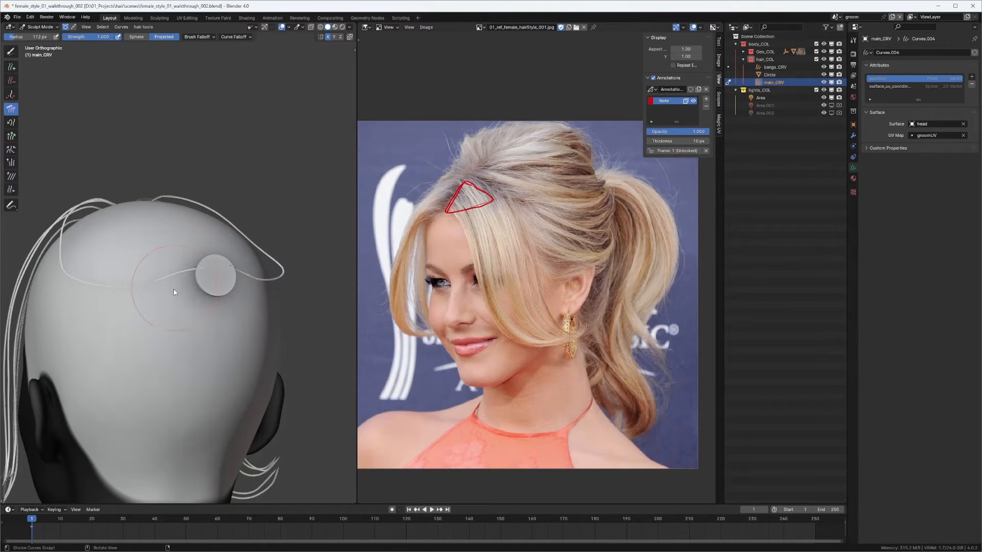
Step: Comb the guides into a smoother curve around the side of the head and enlarge the brush to 201 px
middle_click_drag(173, 289, 232, 263)
mouse_move(163, 254)
middle_mouse_down()
mouse_move(108, 232)
mouse_move(135, 217)
middle_mouse_up()
key("f")
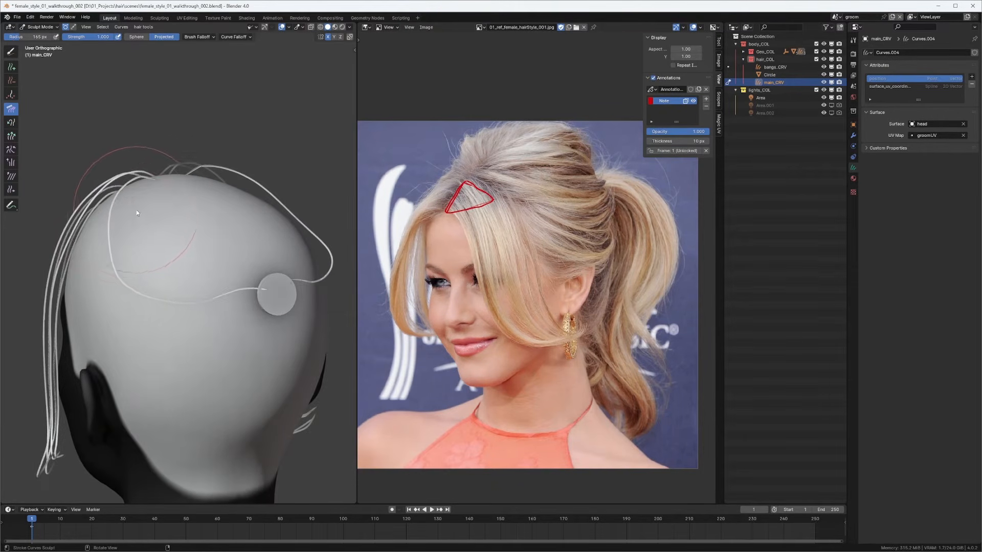
left_click(116, 242)
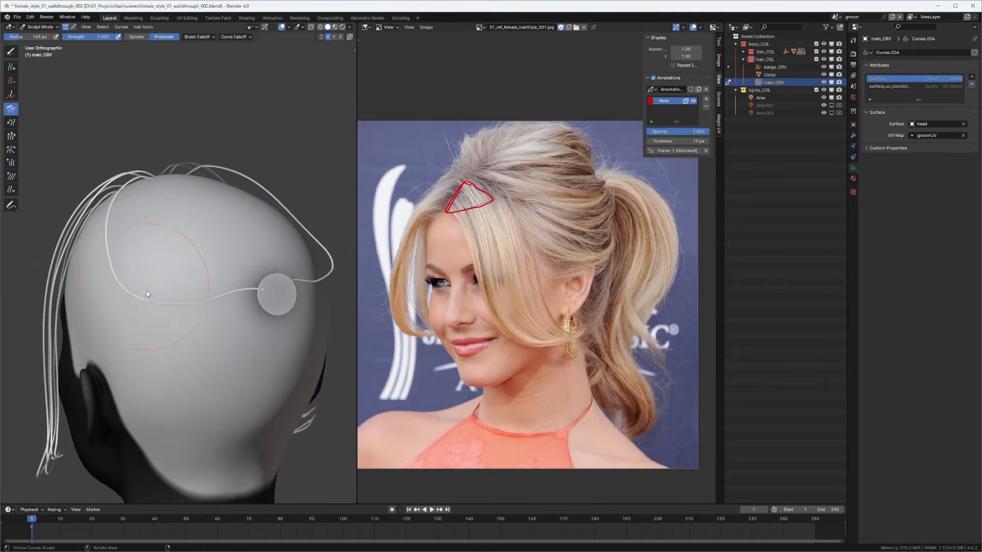
mouse_move(184, 266)
middle_mouse_down()
mouse_move(277, 234)
mouse_move(291, 202)
mouse_move(287, 182)
mouse_move(153, 232)
middle_mouse_up()
key("f")
left_click(167, 225)
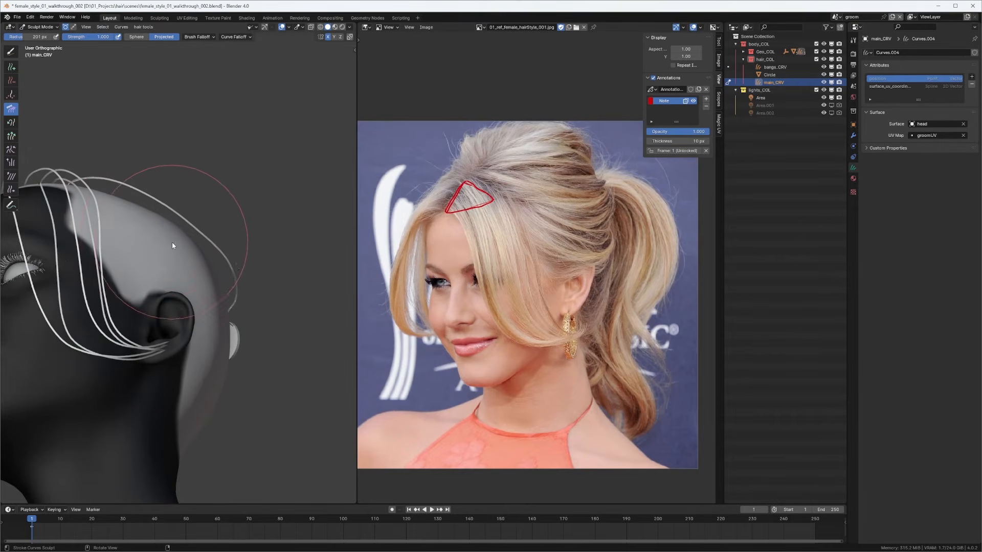
Step: Set the comb brush to 154 px and even out the arcs of the guides between the crown and the disc
middle_click_drag(178, 249, 225, 205)
mouse_move(204, 153)
middle_mouse_down()
mouse_move(207, 125)
mouse_move(193, 156)
middle_mouse_up()
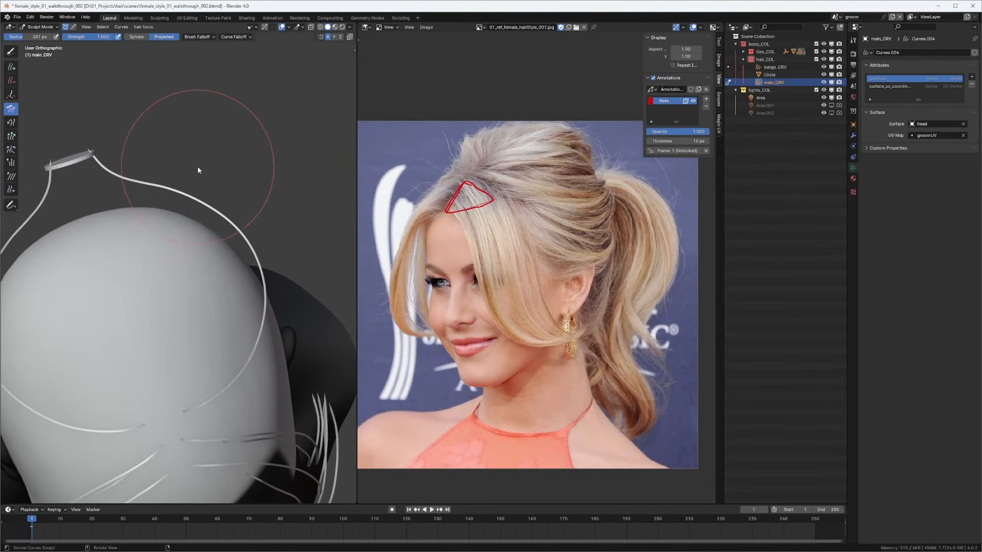
key("f")
left_click(176, 174)
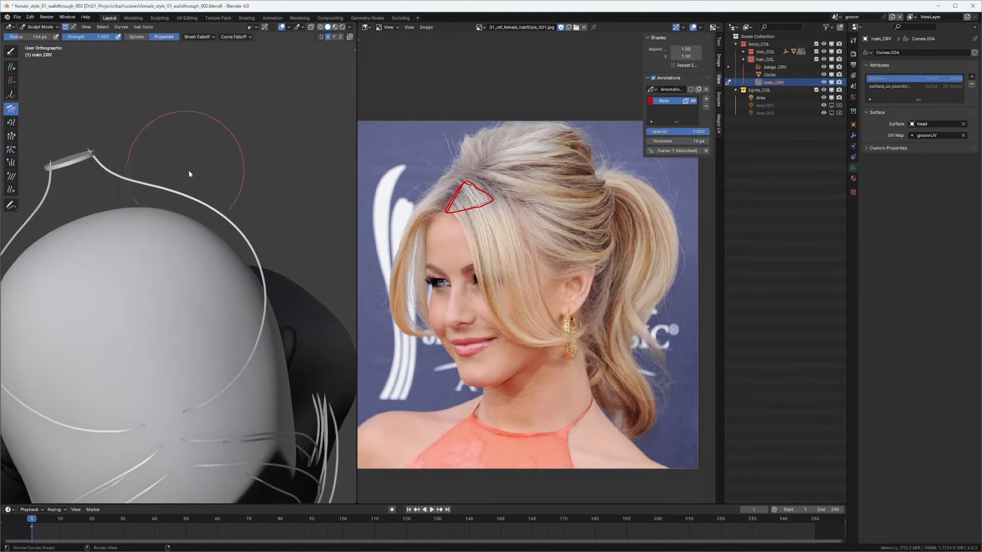
mouse_move(191, 170)
middle_mouse_down()
mouse_move(262, 185)
mouse_move(235, 216)
middle_mouse_up()
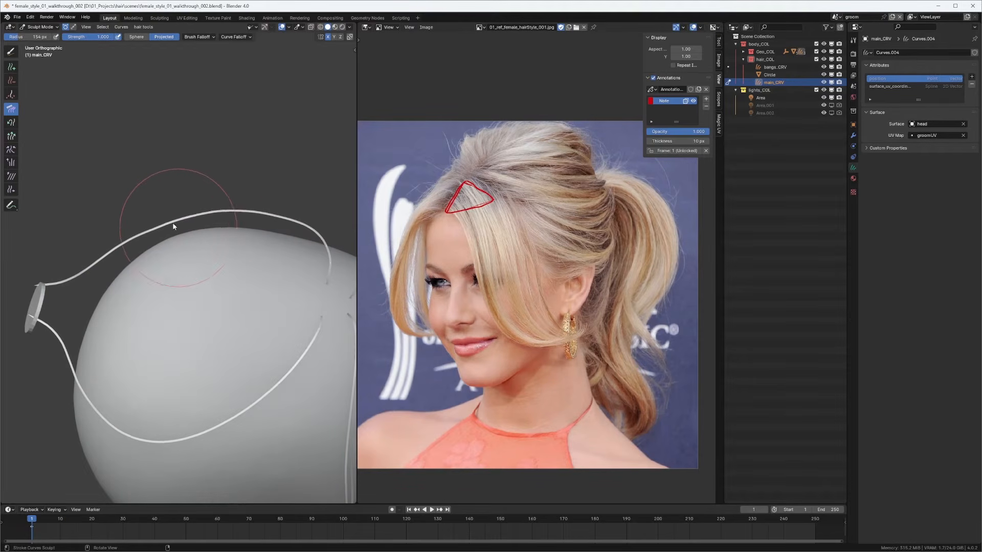
mouse_move(243, 231)
left_mouse_down()
mouse_move(246, 223)
mouse_move(189, 221)
left_mouse_up()
mouse_move(271, 232)
left_mouse_down()
mouse_move(181, 220)
mouse_move(124, 250)
left_mouse_up()
mouse_move(124, 249)
middle_mouse_down()
mouse_move(56, 234)
mouse_move(210, 199)
mouse_move(220, 225)
mouse_move(235, 225)
middle_mouse_up()
mouse_move(269, 220)
left_mouse_down()
mouse_move(278, 214)
mouse_move(261, 207)
left_mouse_up()
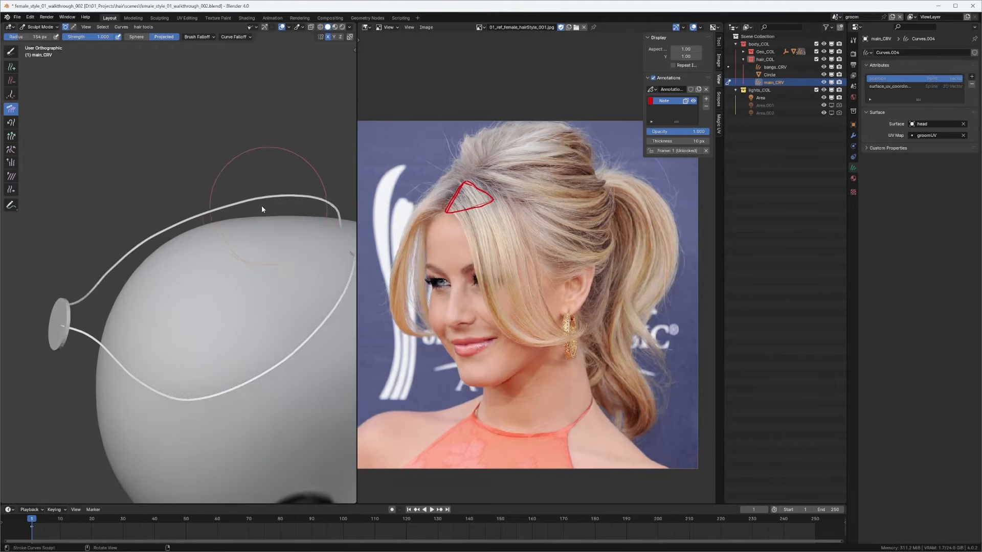
Step: Comb the front half of the guides lower along the side of the head in side view with a 209 px brush
mouse_move(260, 201)
middle_mouse_down()
mouse_move(136, 181)
mouse_move(199, 215)
mouse_move(219, 241)
mouse_move(228, 217)
mouse_move(198, 267)
mouse_move(269, 234)
mouse_move(153, 205)
mouse_move(240, 210)
middle_mouse_up()
scroll(153, 205, "up", 3)
middle_click_drag(168, 243, 191, 233)
scroll(266, 240, "down", 1)
scroll(304, 238, "up", 1)
mouse_move(307, 251)
middle_mouse_down("shift")
mouse_move(228, 258)
mouse_move(221, 286)
mouse_move(267, 263)
middle_mouse_up("shift")
scroll(251, 263, "up", 2)
scroll(197, 277, "down", 1)
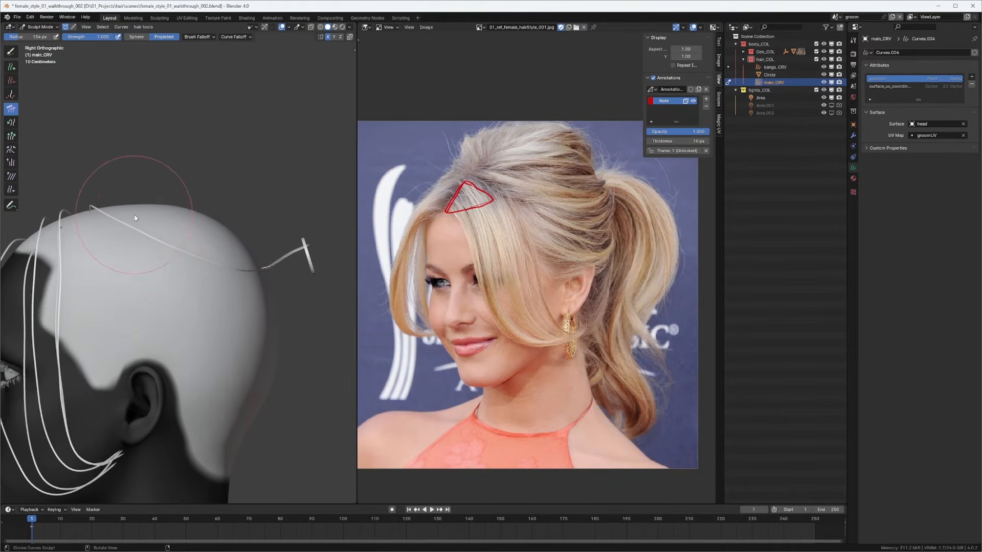
key("f")
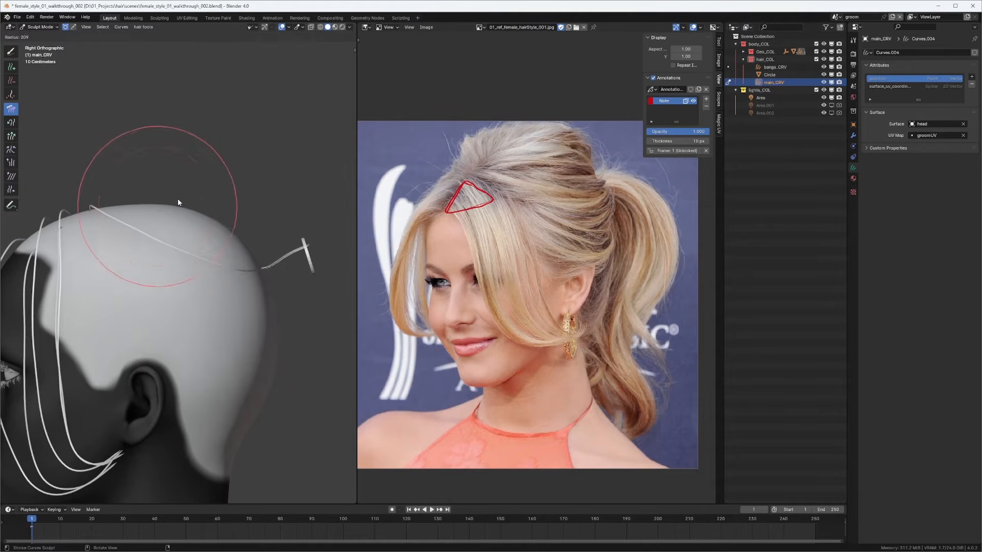
left_click(176, 199)
mouse_move(135, 207)
left_mouse_down()
mouse_move(171, 222)
mouse_move(177, 241)
left_mouse_up()
Step: Reduce the comb brush to 173 px and undo the last adjustment to the side guides
middle_click_drag(172, 354, 173, 311, "shift")
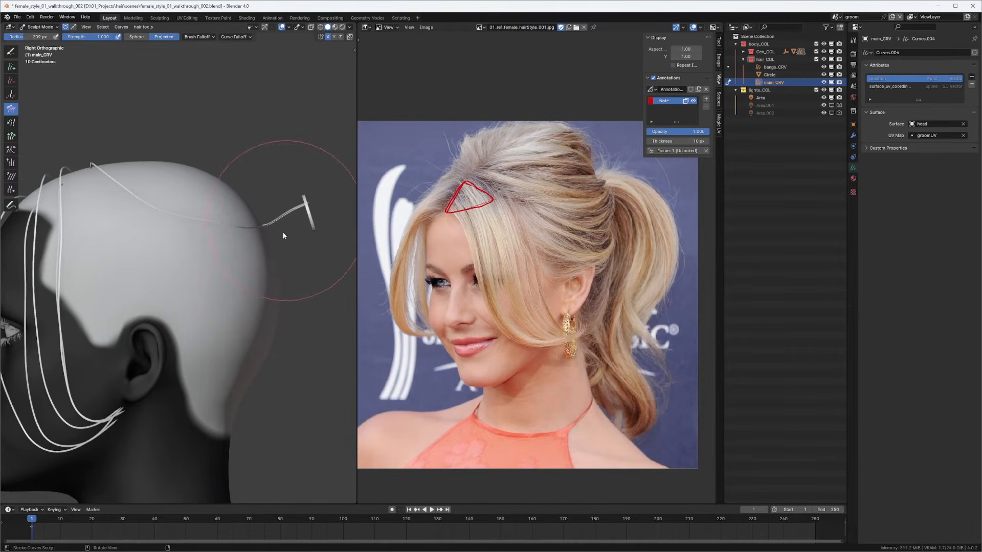
key("f")
left_click(245, 210)
scroll(251, 205, "up", 1)
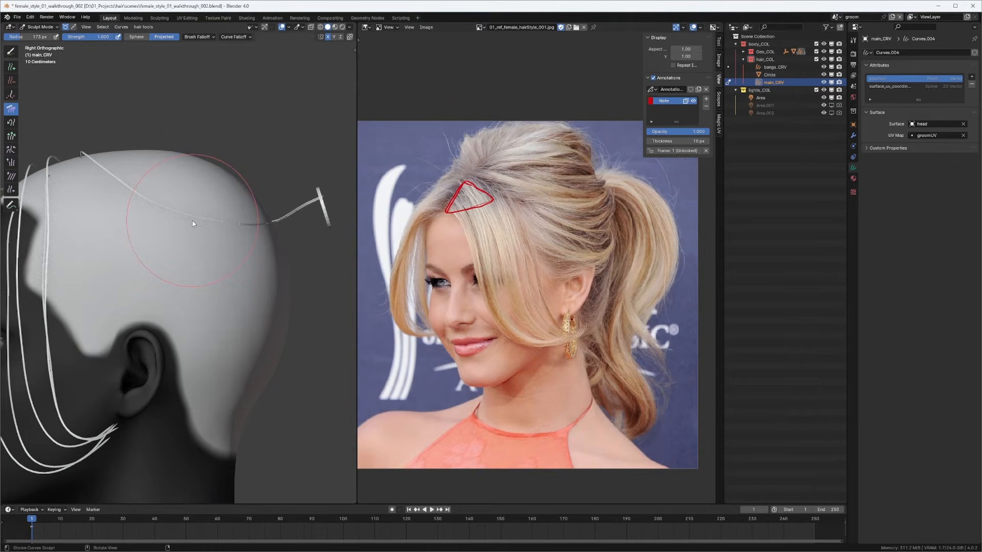
mouse_move(193, 223)
middle_mouse_down()
mouse_move(175, 286)
mouse_move(188, 210)
mouse_move(199, 232)
middle_mouse_up()
middle_click_drag(220, 200, 237, 184, "shift")
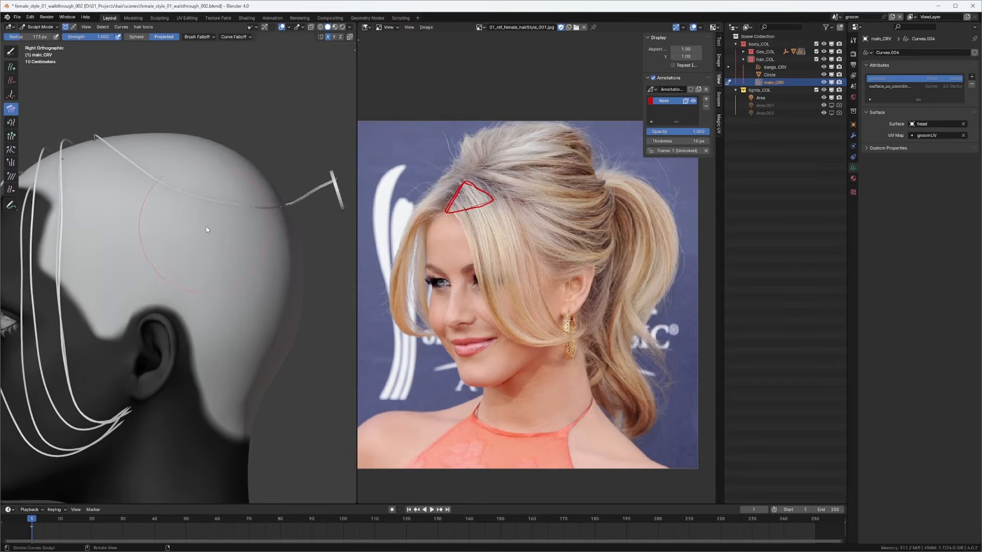
key("ctrl+z")
Step: Add a mirrored pair of new guides at the nape hairline with the Add brush at a count of 1
mouse_move(210, 214)
middle_mouse_down("shift")
mouse_move(192, 147)
mouse_move(199, 215)
mouse_move(263, 245)
mouse_move(218, 242)
mouse_move(209, 253)
mouse_move(225, 277)
mouse_move(198, 271)
middle_mouse_up("shift")
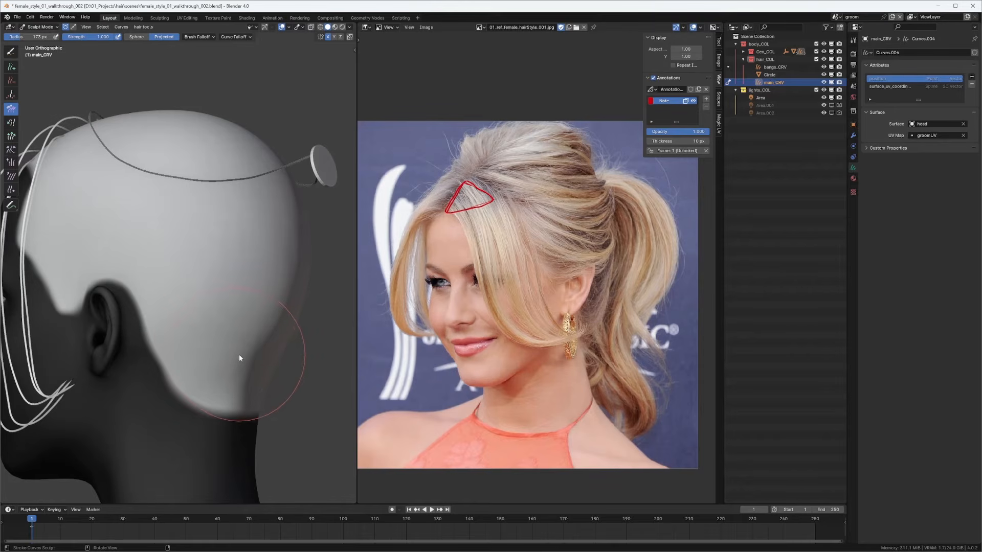
key("q")
left_click(220, 372)
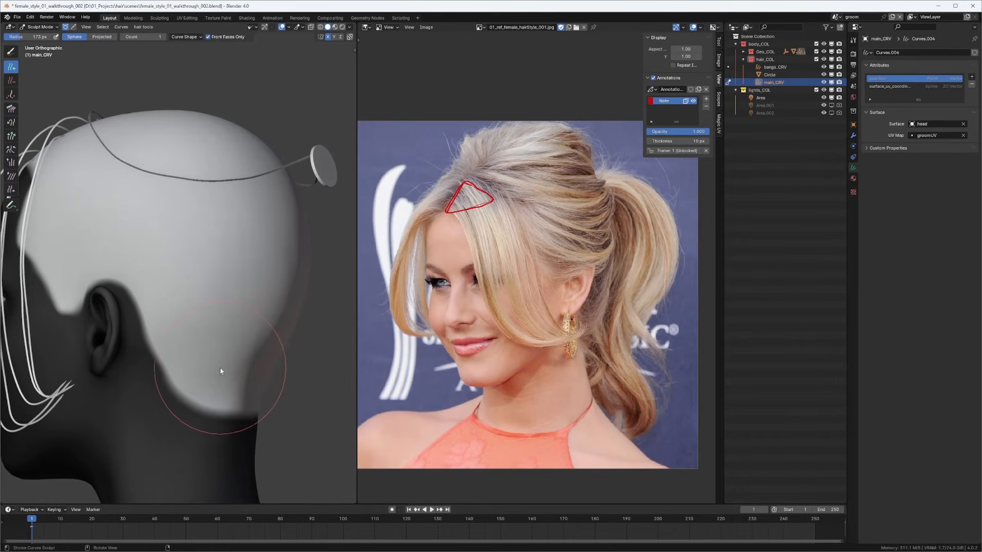
left_click(199, 383)
mouse_move(202, 381)
middle_mouse_down()
mouse_move(221, 387)
mouse_move(232, 334)
mouse_move(267, 269)
mouse_move(250, 267)
middle_mouse_up()
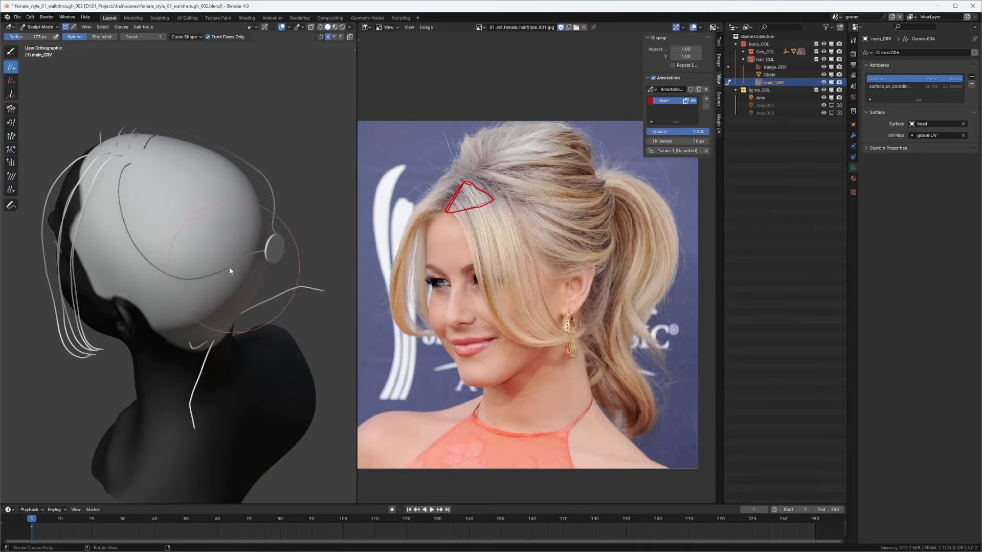
Step: Switch to the Comb brush and comb the nape guide curves downward behind the neck
mouse_move(220, 291)
middle_mouse_down()
mouse_move(271, 313)
mouse_move(258, 297)
mouse_move(194, 325)
mouse_move(237, 342)
mouse_move(301, 306)
mouse_move(245, 311)
mouse_move(220, 325)
middle_mouse_up()
key("q")
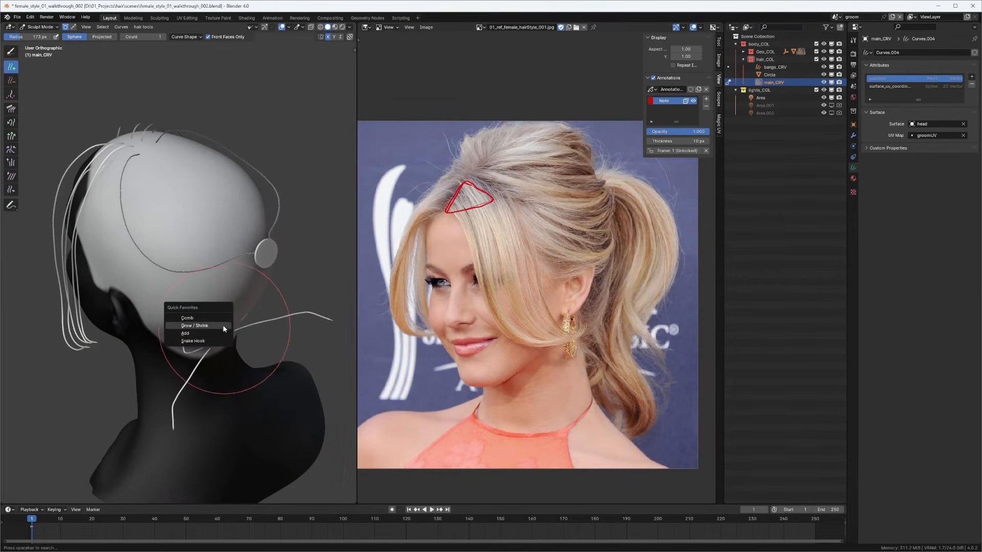
left_click(214, 317)
middle_click_drag(231, 344, 199, 419)
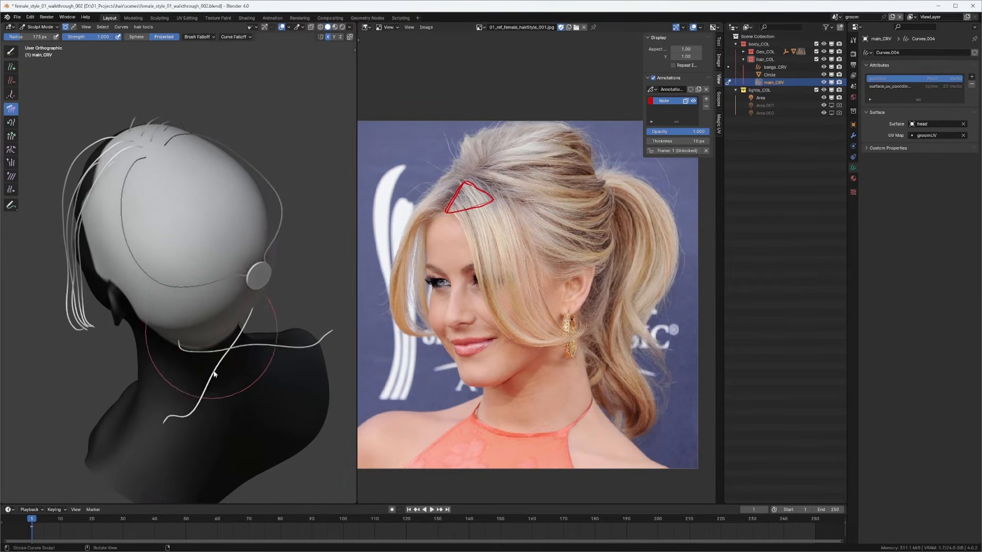
mouse_move(214, 374)
left_mouse_down()
mouse_move(213, 409)
mouse_move(223, 409)
mouse_move(210, 387)
mouse_move(184, 478)
mouse_move(176, 476)
mouse_move(195, 463)
left_mouse_up()
Step: In the right side view, enlarge the comb radius to 230 px and sweep the nape curves up into a U shape toward the ponytail disc
mouse_move(195, 463)
middle_mouse_down()
mouse_move(243, 338)
mouse_move(229, 304)
middle_mouse_up()
key("KP_3")
key("f")
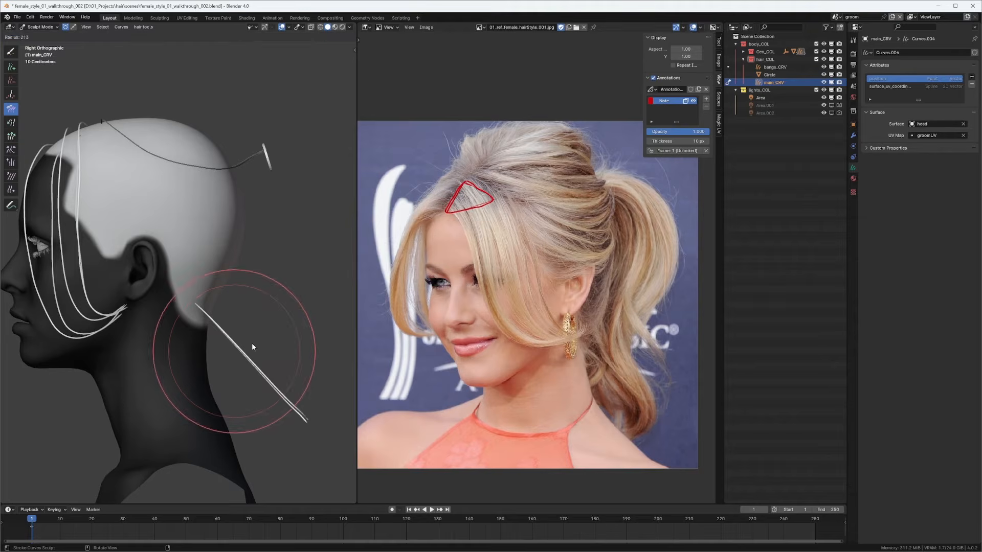
left_click(258, 346)
left_click_drag(179, 382, 230, 340)
mouse_move(217, 424)
left_mouse_down()
mouse_move(338, 278)
mouse_move(305, 280)
mouse_move(300, 238)
left_mouse_up()
Step: Sketch the hair flow behind the ear as an annotation on the reference image, and erase it
middle_click_drag(595, 335, 556, 280)
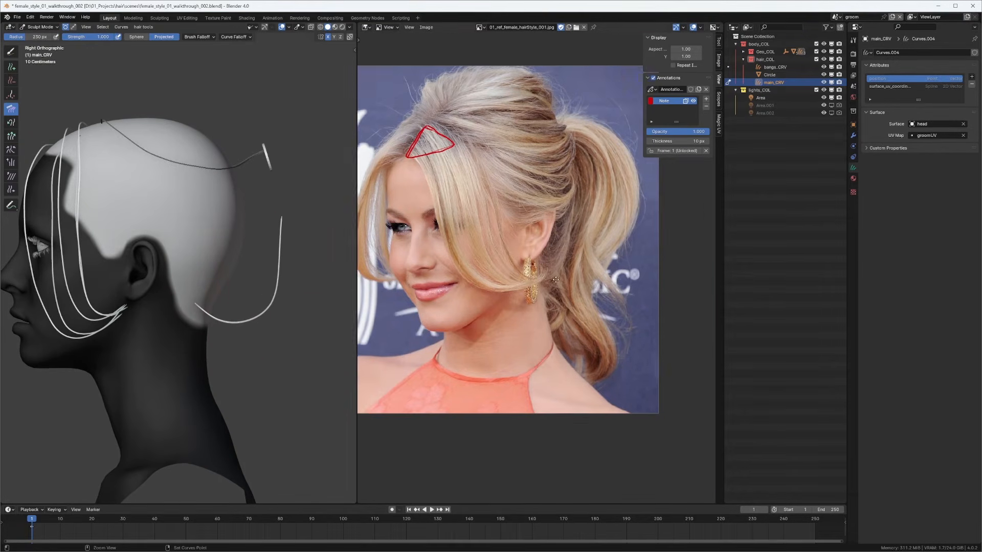
scroll(555, 280, "up", 4)
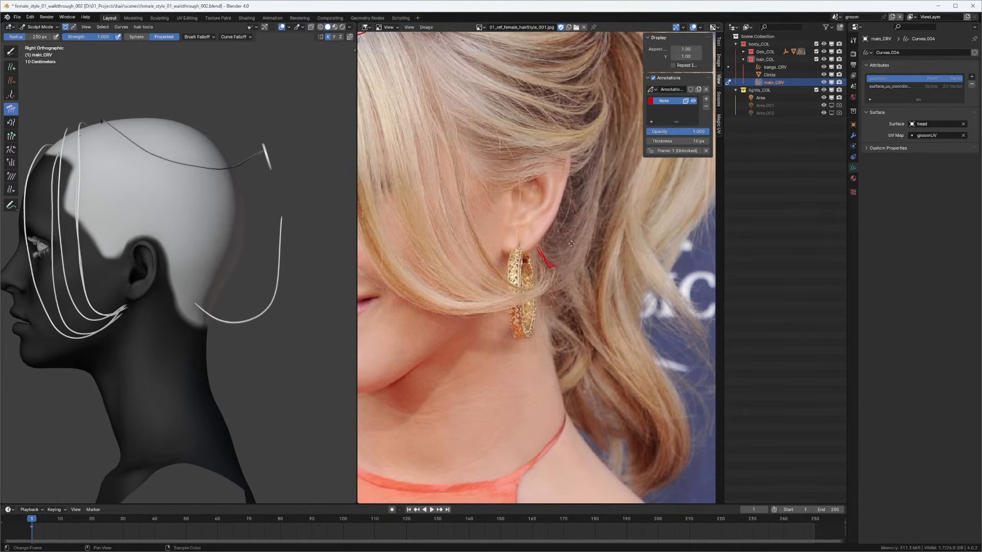
middle_click_drag(571, 243, 525, 277)
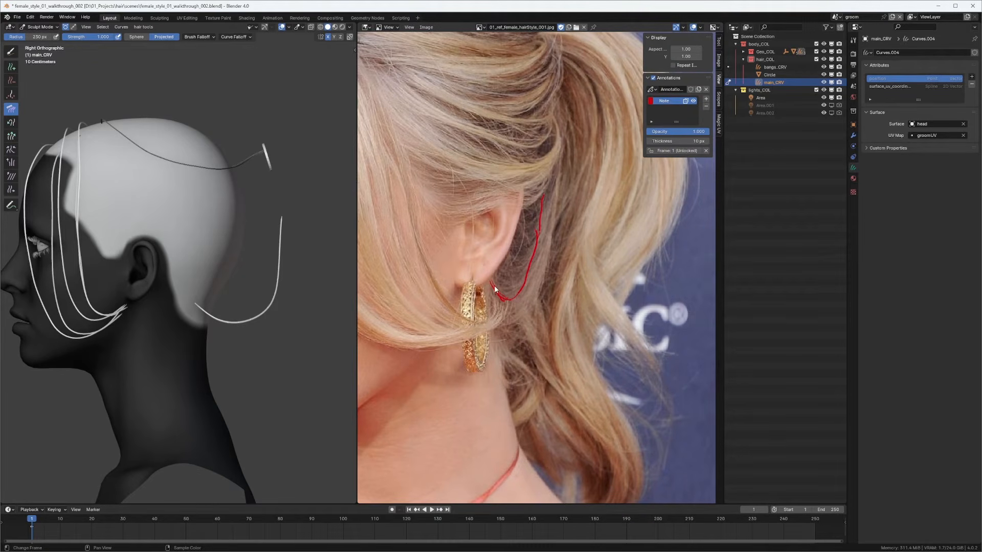
mouse_move(495, 297)
middle_mouse_down()
mouse_move(494, 174)
mouse_move(496, 290)
middle_mouse_up()
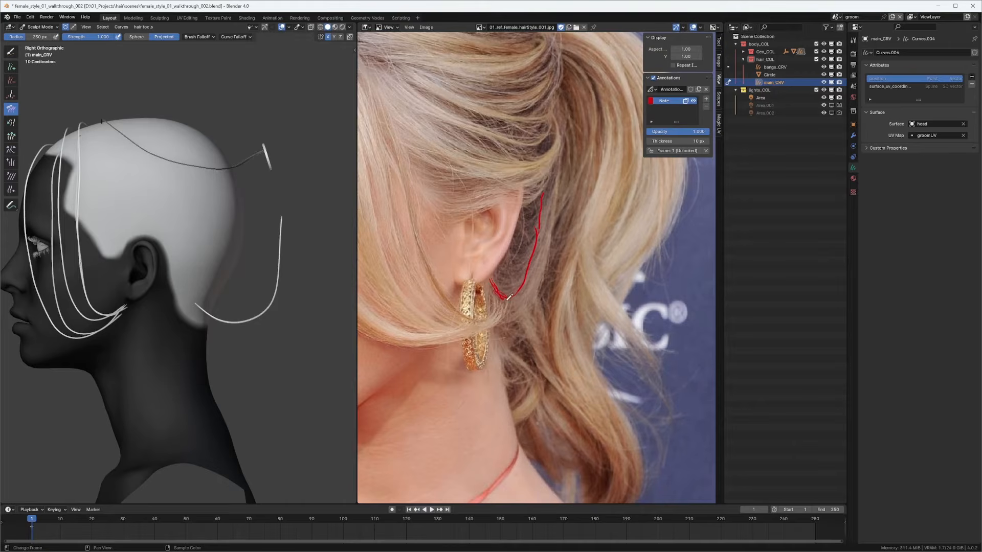
mouse_move(537, 207)
right_mouse_down()
mouse_move(546, 218)
mouse_move(518, 298)
mouse_move(510, 272)
right_mouse_up()
Step: Pull the tips of the nape curves up to the ponytail disc with the Snake Hook brush
scroll(238, 289, "up", 5)
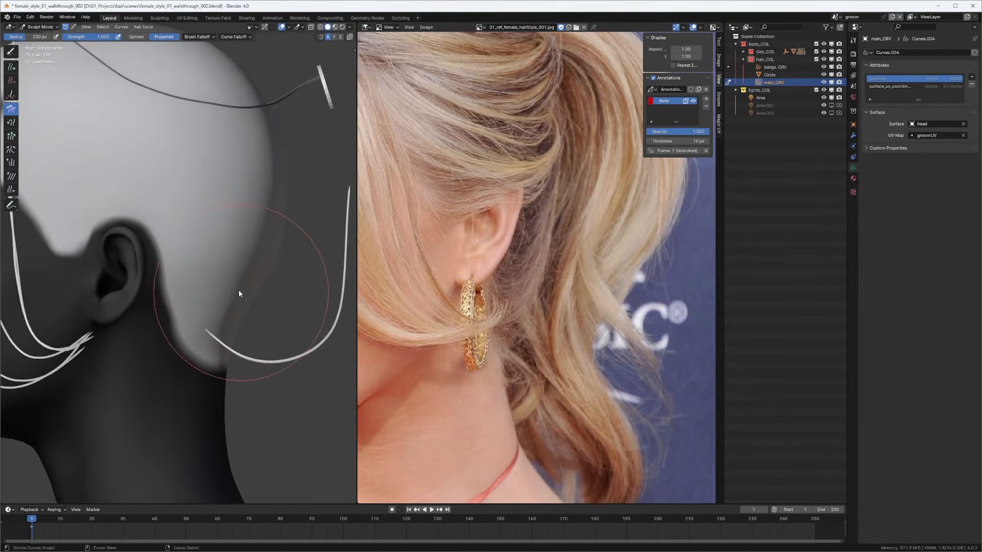
key("q")
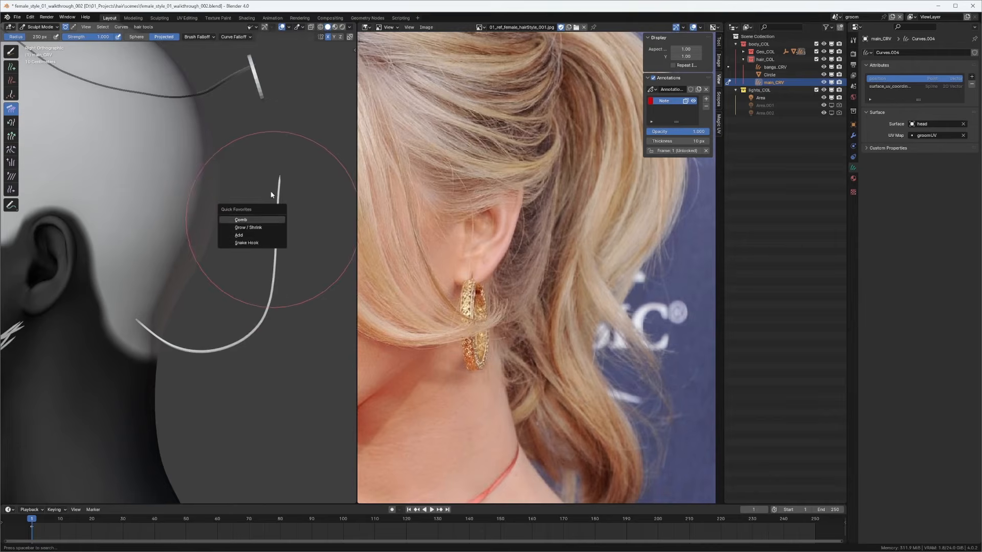
left_click(254, 242)
mouse_move(285, 189)
left_mouse_down()
mouse_move(237, 71)
mouse_move(259, 101)
left_mouse_up()
Step: Comb the upper part of the nape curves inward, and push their roots down along the neck using a 174 px radius
key("q")
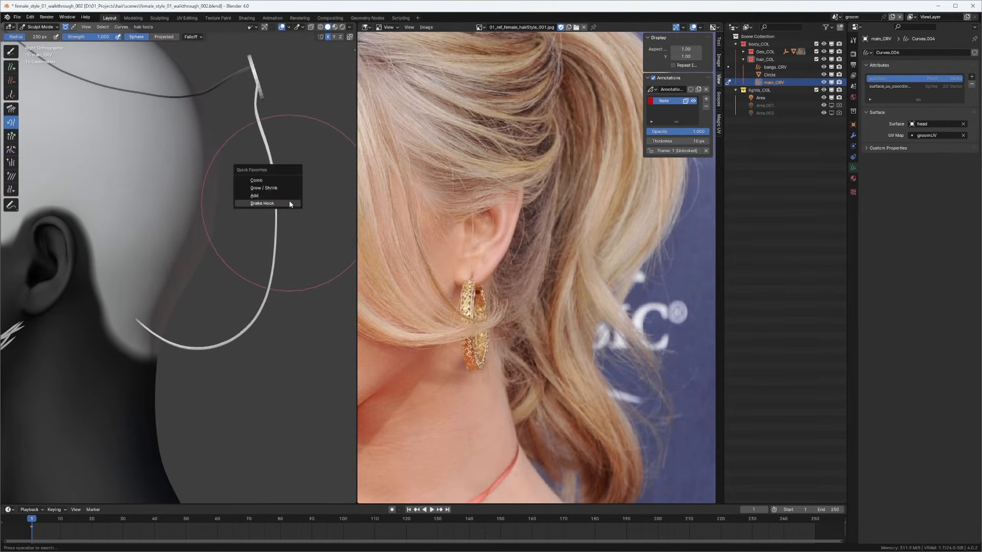
left_click(261, 187)
mouse_move(303, 147)
left_mouse_down()
mouse_move(292, 155)
mouse_move(281, 137)
left_mouse_up()
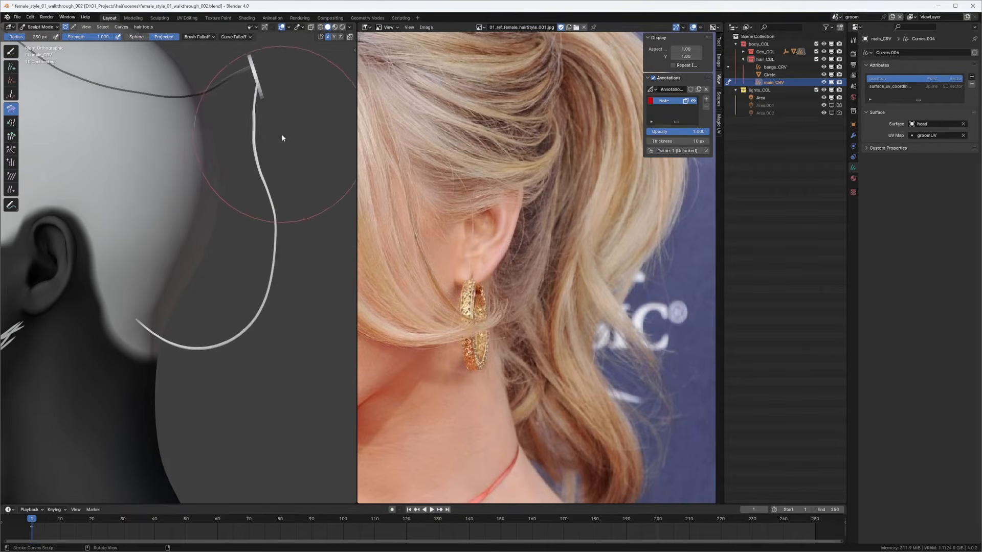
key("f")
left_click(264, 134)
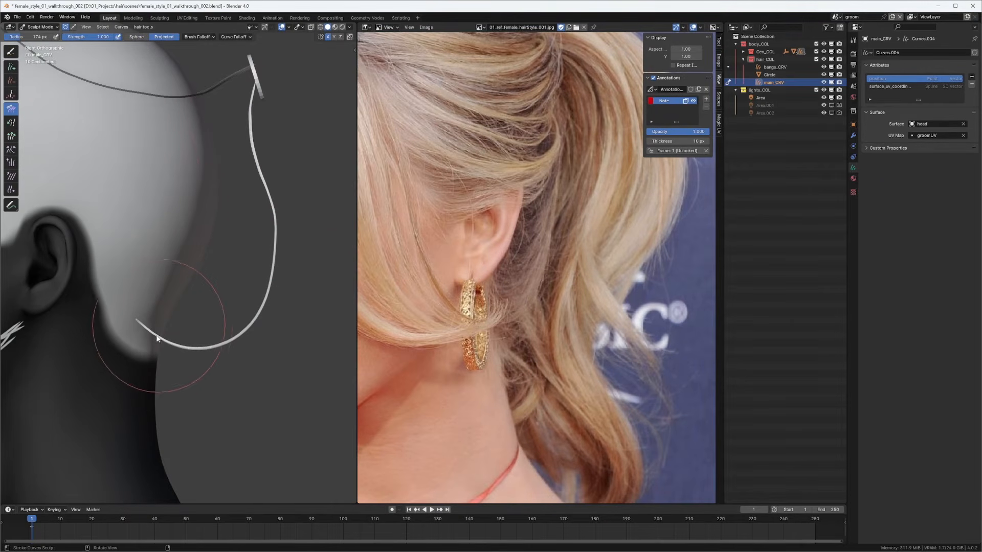
mouse_move(159, 334)
left_mouse_down()
mouse_move(144, 342)
mouse_move(172, 348)
left_mouse_up()
Step: Set the comb radius to 270 px and push the outer bulge of the nape curves inward toward the head
key("f")
left_click(237, 323)
left_click_drag(317, 210, 300, 237)
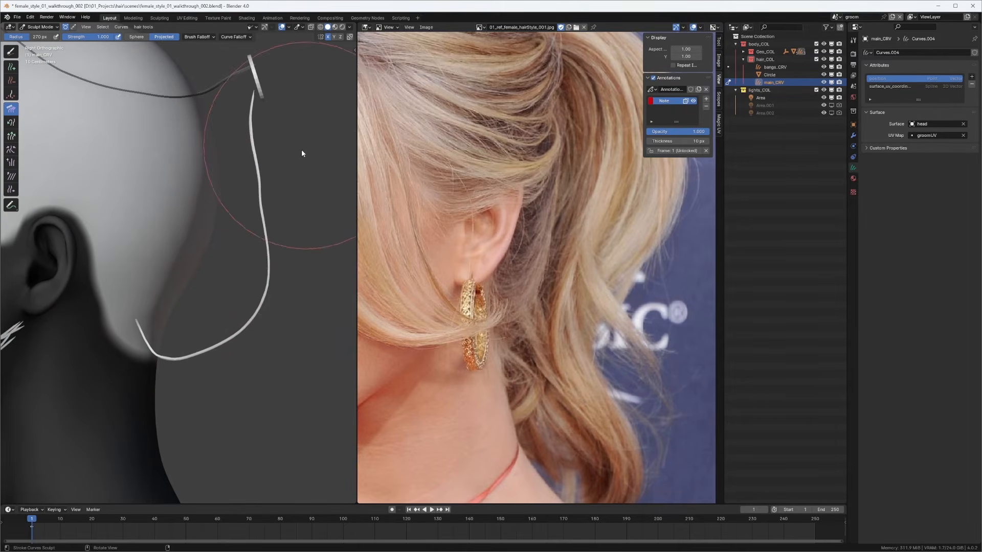
left_click_drag(301, 152, 294, 184)
mouse_move(306, 310)
left_mouse_down()
mouse_move(306, 261)
mouse_move(277, 232)
mouse_move(258, 184)
left_mouse_up()
Step: With a 198 px comb radius, refine the curve ends just below the disc and round out the lower bend
key("f")
left_click(278, 254)
left_click_drag(250, 118, 241, 67)
left_click_drag(267, 152, 254, 134)
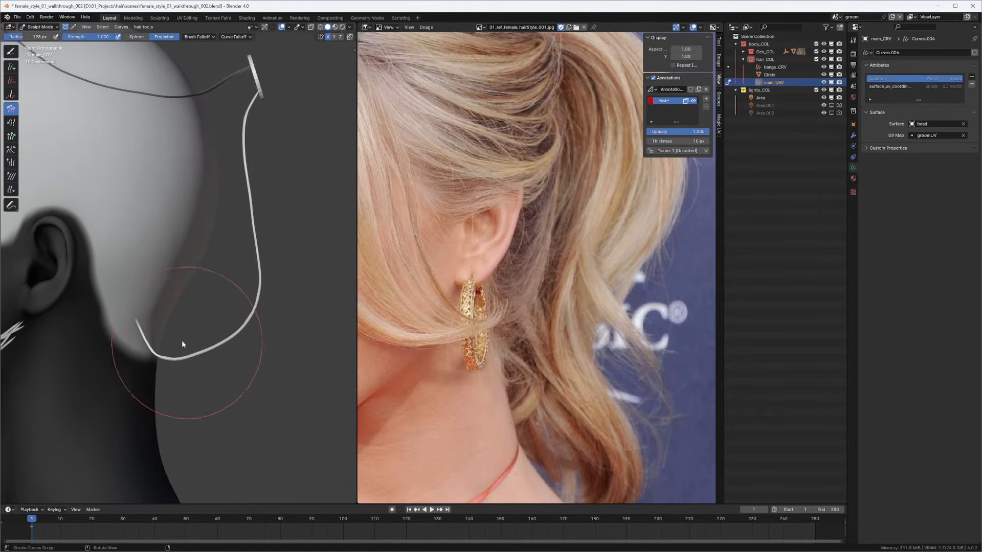
mouse_move(199, 326)
left_mouse_down()
mouse_move(194, 343)
mouse_move(212, 353)
left_mouse_up()
left_click_drag(276, 330, 258, 371)
mouse_move(275, 299)
left_mouse_down()
mouse_move(284, 210)
mouse_move(272, 167)
left_mouse_up()
Step: From behind the head, comb the upper end of the nape strand sideways toward the ponytail disc
middle_click_drag(179, 320, 162, 279)
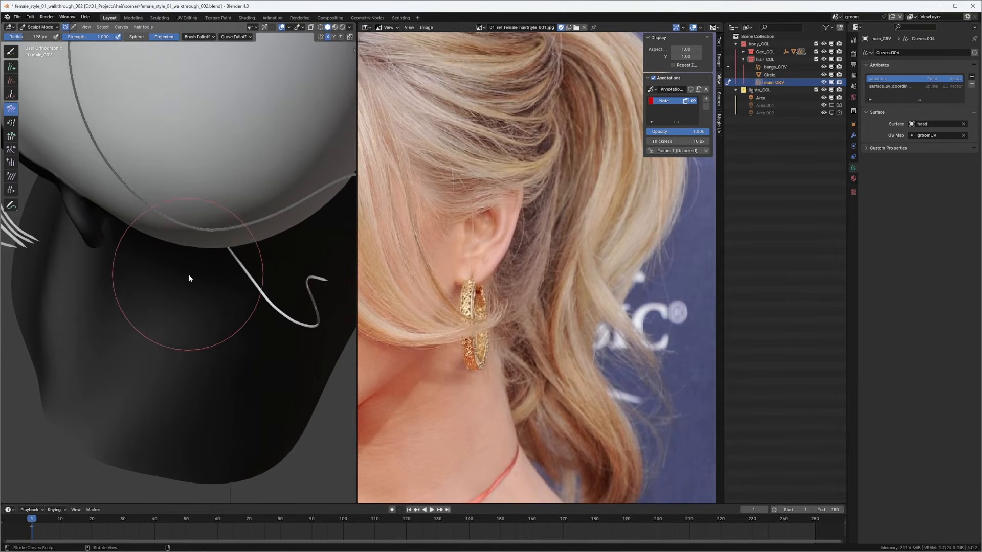
mouse_move(244, 278)
middle_mouse_down()
mouse_move(203, 293)
mouse_move(246, 265)
mouse_move(261, 279)
mouse_move(256, 291)
mouse_move(239, 200)
mouse_move(194, 238)
mouse_move(203, 201)
middle_mouse_up()
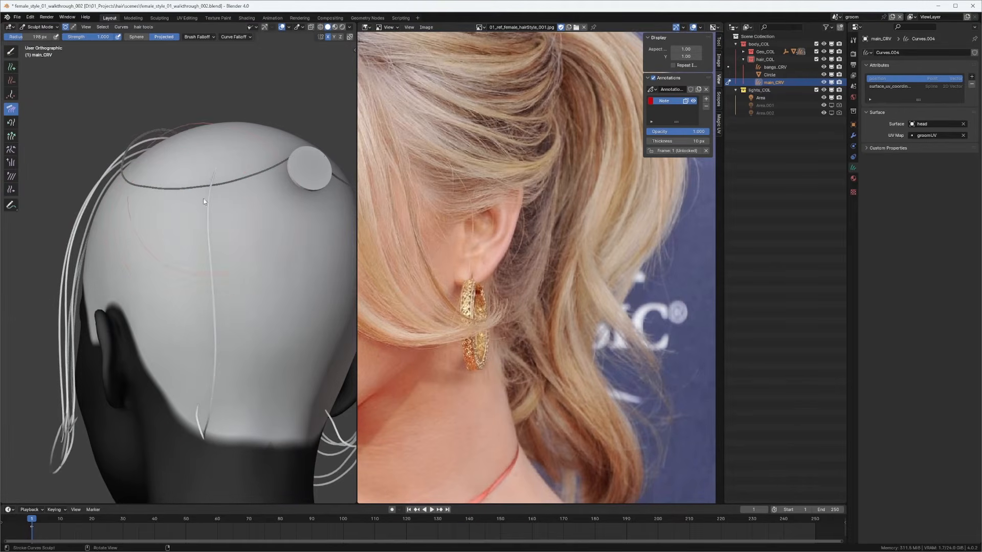
key("f")
left_click(174, 265)
mouse_move(184, 242)
left_mouse_down()
mouse_move(249, 162)
mouse_move(282, 170)
left_mouse_up()
Step: Reduce the comb radius to 173 px and nudge the nape strand's root near the hairline
key("f")
left_click(218, 287)
middle_click_drag(232, 273, 226, 239)
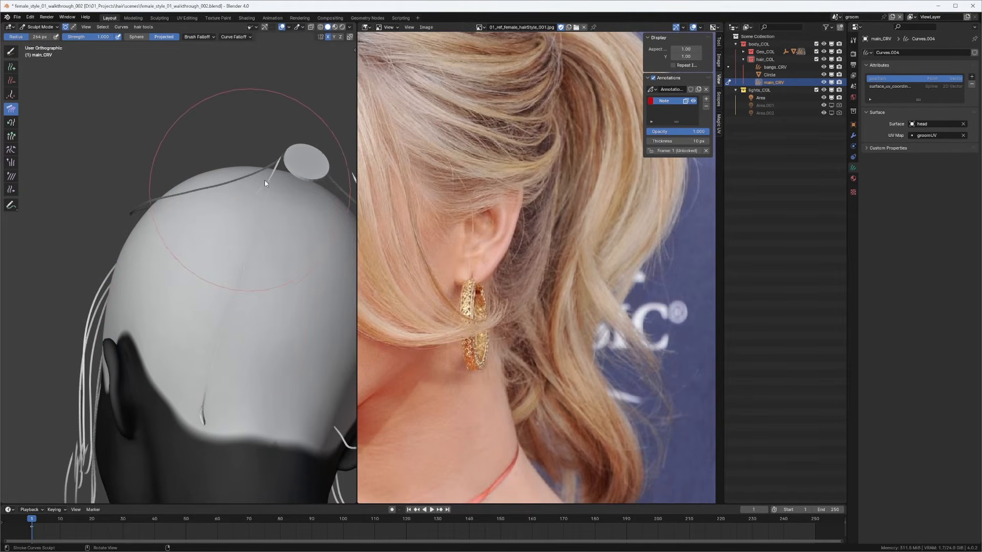
mouse_move(266, 213)
middle_mouse_down()
mouse_move(283, 212)
mouse_move(230, 197)
middle_mouse_up()
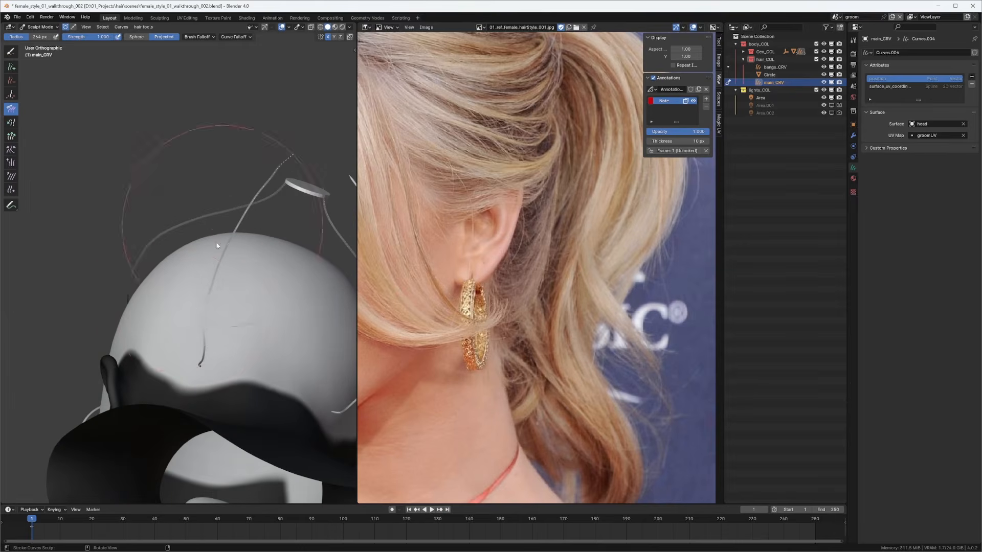
key("f")
left_click(177, 317)
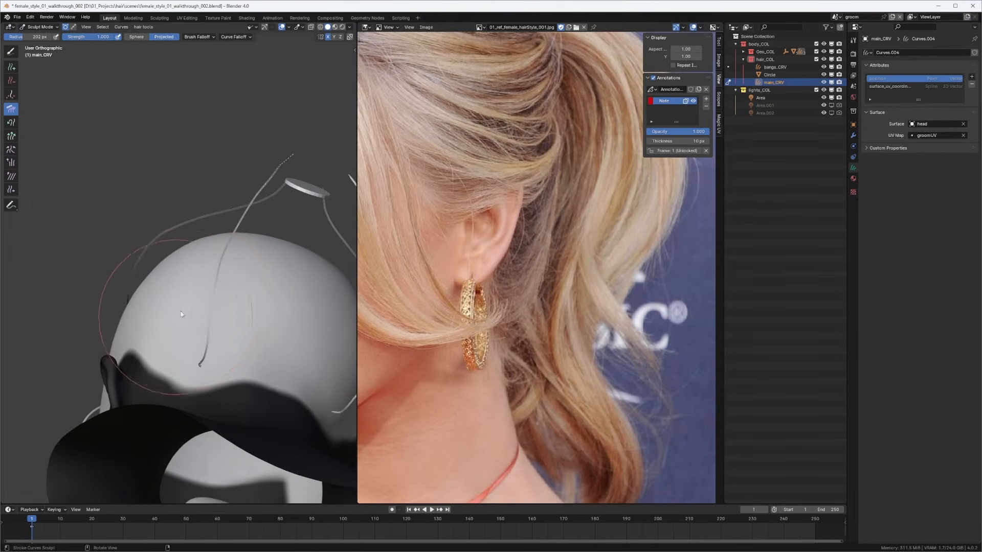
mouse_move(194, 269)
middle_mouse_down()
mouse_move(228, 279)
mouse_move(205, 317)
middle_mouse_up()
mouse_move(166, 368)
middle_mouse_down()
mouse_move(194, 330)
mouse_move(223, 327)
mouse_move(129, 360)
mouse_move(152, 275)
mouse_move(168, 300)
middle_mouse_up()
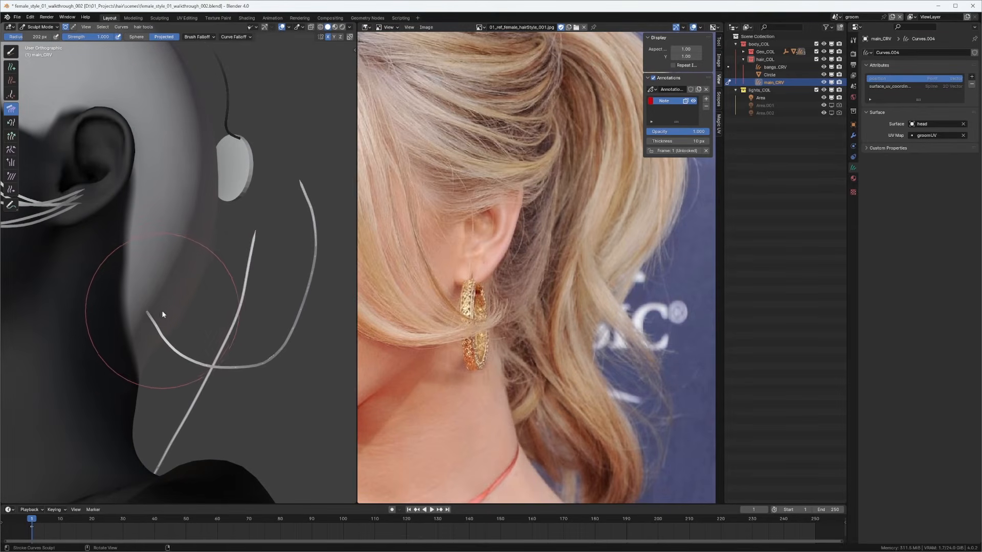
key("f")
left_click(139, 302)
left_click_drag(146, 321, 151, 329)
Step: Comb the upper end of the nape curve toward the disc and push its lower bend slightly outward
mouse_move(179, 324)
middle_mouse_down()
mouse_move(238, 288)
mouse_move(228, 291)
middle_mouse_up()
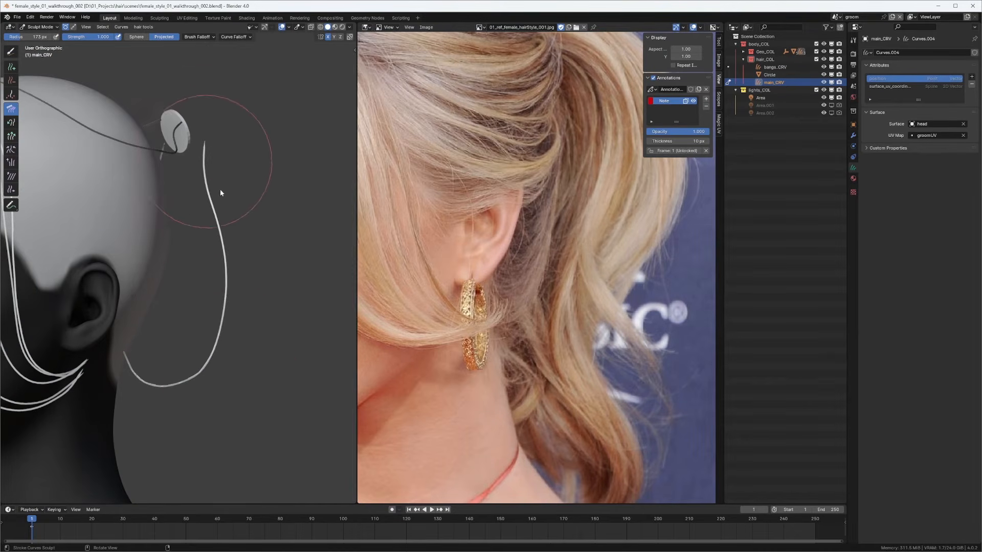
left_click_drag(233, 217, 210, 195)
mouse_move(211, 350)
left_mouse_down()
mouse_move(190, 340)
mouse_move(227, 347)
left_mouse_up()
mouse_move(243, 323)
middle_mouse_down("ctrl")
mouse_move(177, 415)
mouse_move(204, 300)
mouse_move(171, 366)
middle_mouse_up("ctrl")
mouse_move(123, 326)
left_mouse_down("shift")
mouse_move(205, 207)
mouse_move(234, 112)
left_mouse_up("shift")
mouse_move(161, 292)
left_mouse_down("shift")
mouse_move(183, 218)
mouse_move(208, 191)
left_mouse_up("shift")
Step: From behind, comb the strand tips onto the ponytail disc and adjust the strands' middle and lower sections
mouse_move(209, 195)
middle_mouse_down()
mouse_move(252, 267)
mouse_move(212, 281)
middle_mouse_up()
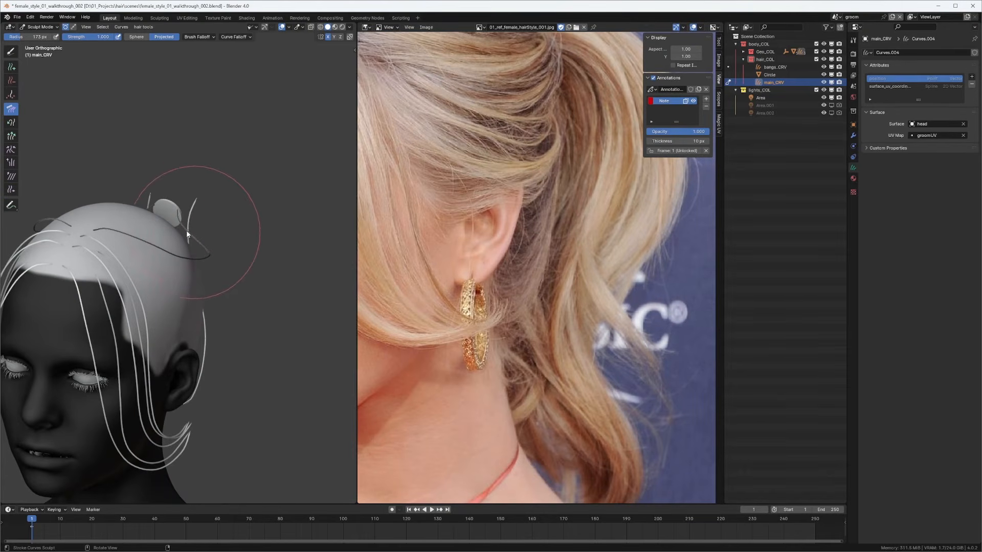
middle_click_drag(172, 225, 138, 327)
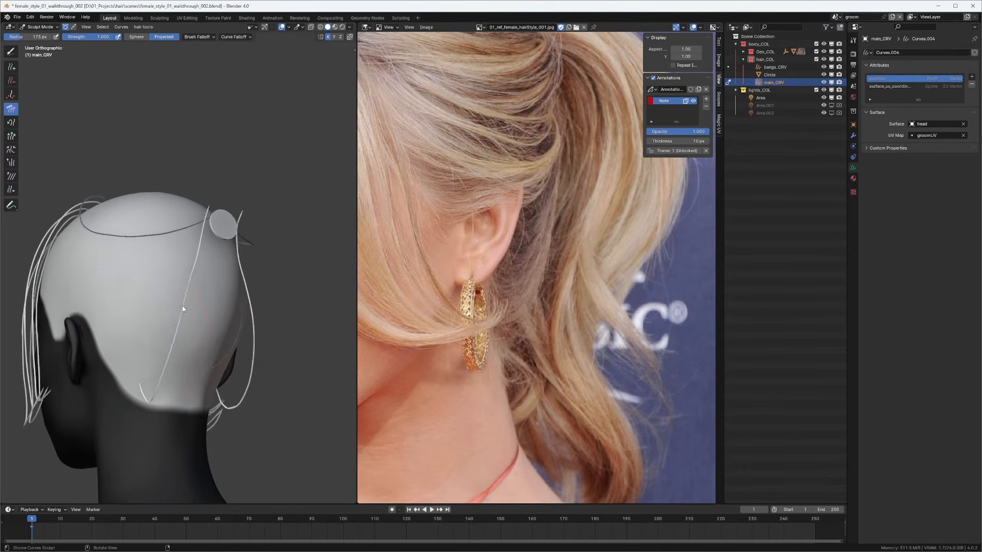
middle_click_drag(210, 209, 178, 187, "ctrl")
left_click_drag(192, 213, 207, 185)
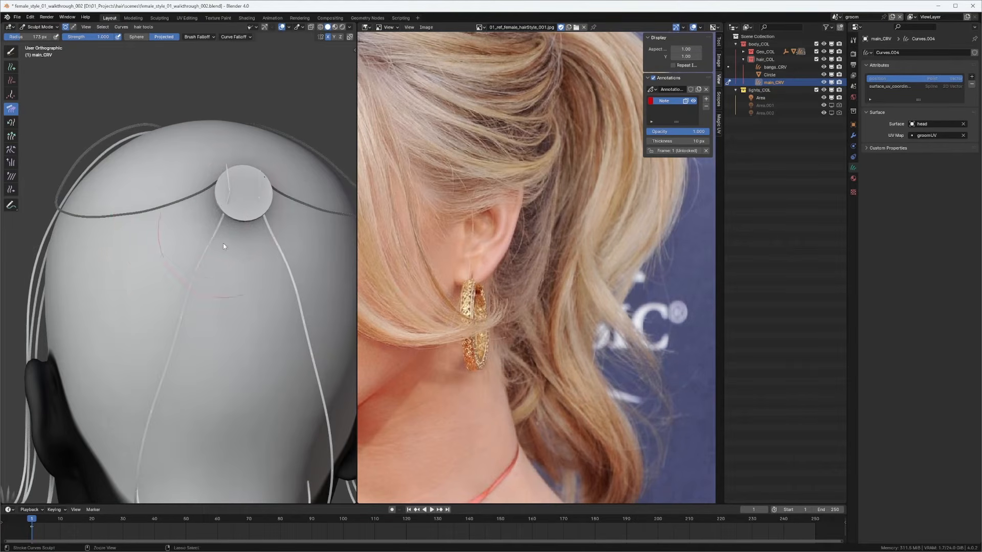
middle_click_drag(223, 243, 156, 306)
left_click_drag(193, 271, 199, 268)
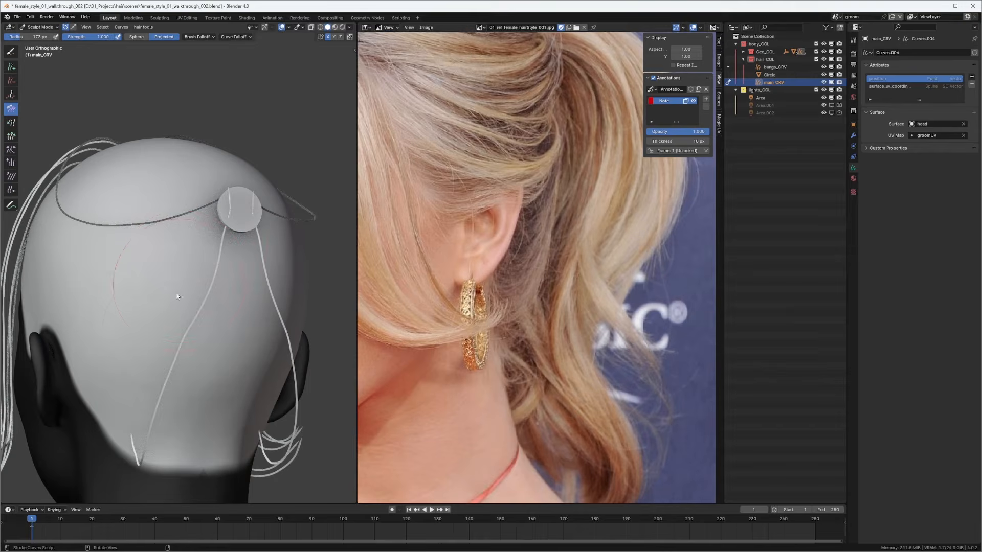
left_click_drag(165, 342, 171, 340)
Step: Set the comb radius to 160 px and smooth the lower and middle parts of the nape strand against the head
mouse_move(163, 332)
middle_mouse_down("ctrl")
mouse_move(156, 316)
mouse_move(158, 334)
middle_mouse_up("ctrl")
middle_click_drag(158, 334, 155, 306)
key("f")
left_click(146, 349)
mouse_move(145, 351)
left_mouse_down()
mouse_move(147, 369)
mouse_move(163, 363)
left_mouse_up()
left_click_drag(178, 312, 184, 277)
Step: In the right side view, use a 235 px comb radius to draw the strands inward and bend their tips back through the disc
middle_click_drag(197, 228, 258, 239)
mouse_move(257, 239)
middle_mouse_down("ctrl")
mouse_move(248, 202)
mouse_move(239, 258)
mouse_move(232, 220)
mouse_move(240, 229)
mouse_move(233, 262)
middle_mouse_up("ctrl")
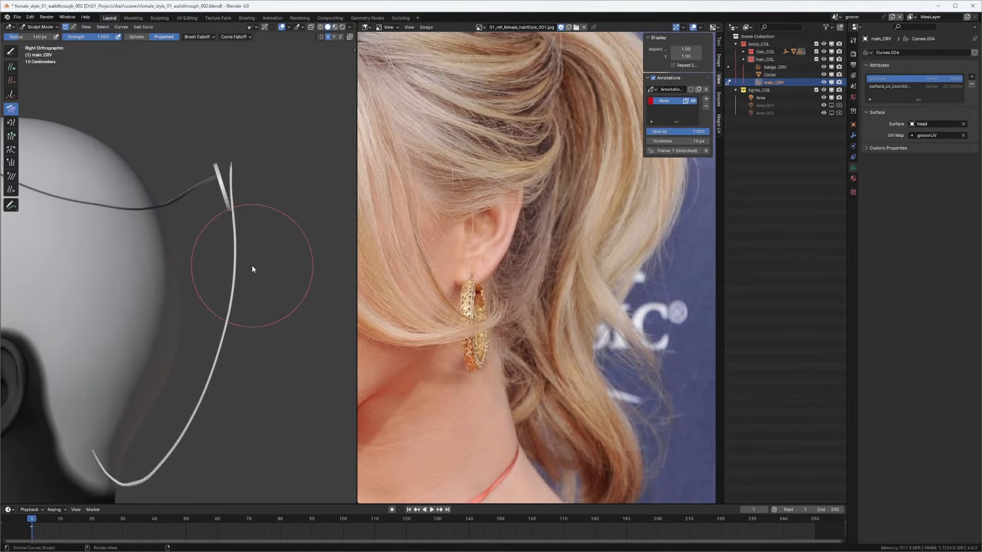
key("f")
left_click(279, 261)
mouse_move(261, 262)
left_mouse_down()
mouse_move(239, 255)
mouse_move(237, 135)
left_mouse_up()
mouse_move(250, 390)
left_mouse_down()
mouse_move(223, 162)
mouse_move(241, 167)
left_mouse_up()
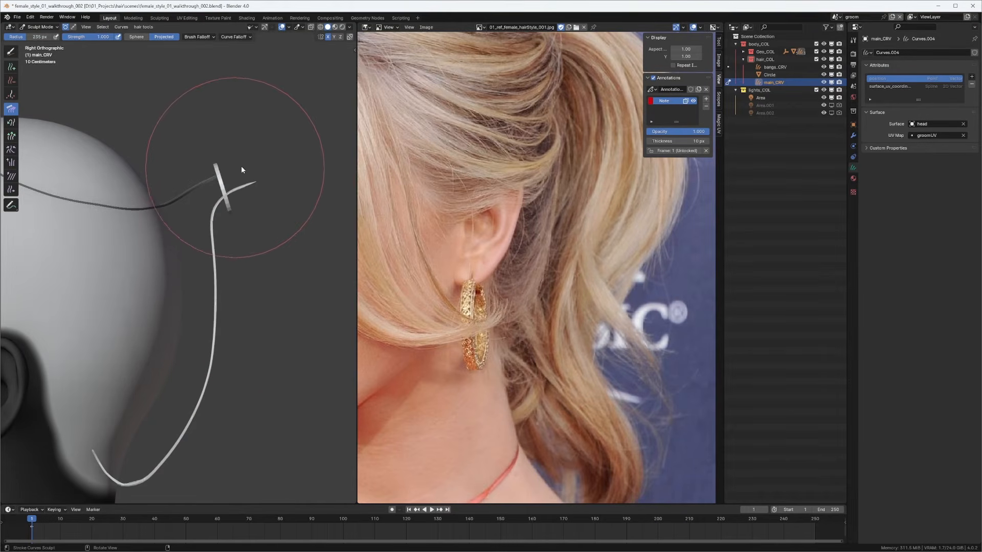
left_click_drag(182, 272, 186, 273)
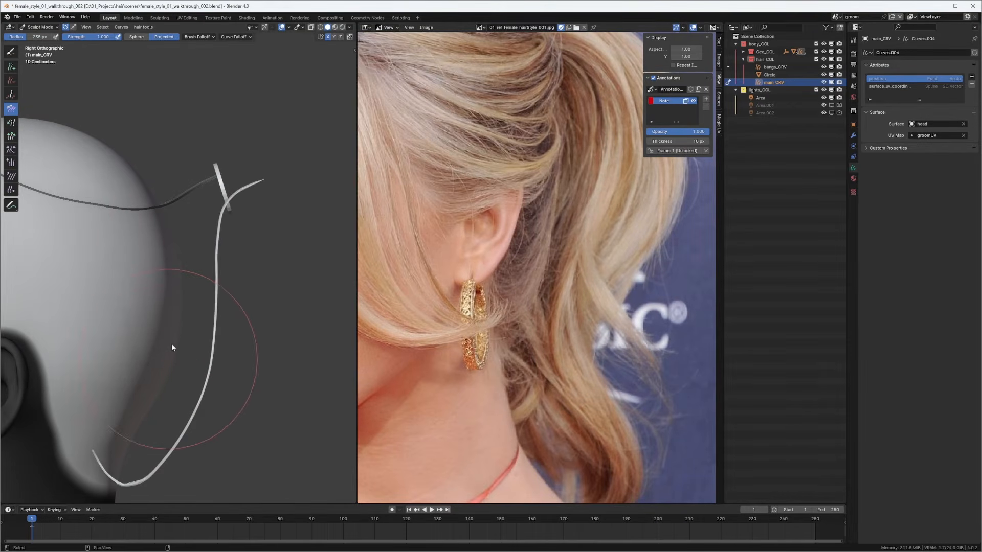
Step: Resize the comb to 209 px and 234 px while shaping the middle of the nape strands toward the head
middle_click_drag(168, 366, 214, 276, "shift")
key("f")
left_click(210, 323)
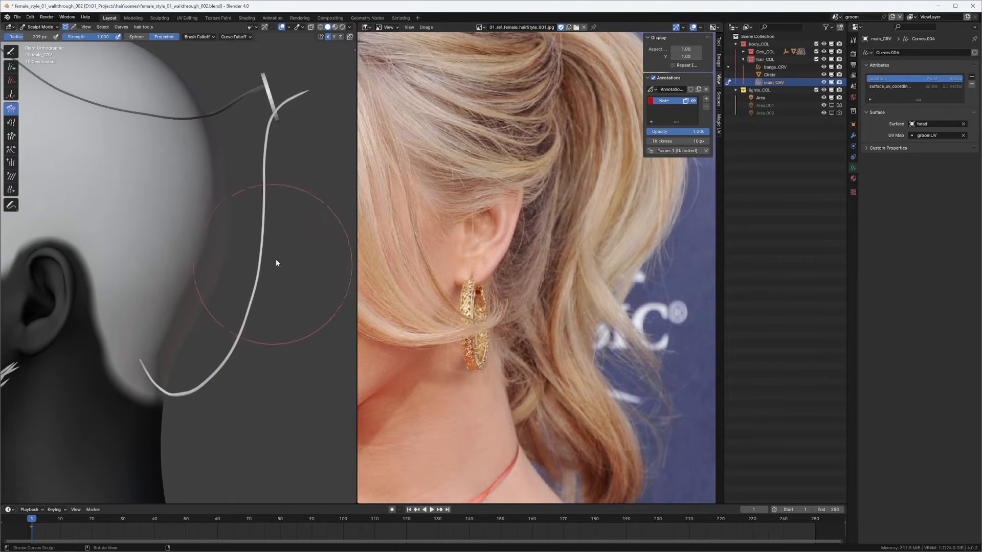
key("f")
left_click(293, 248)
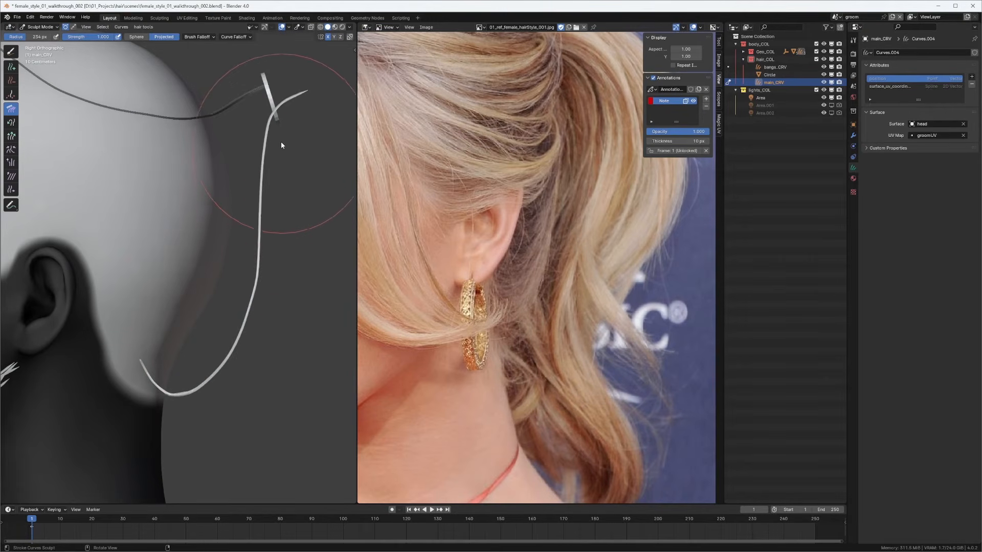
Step: From behind, comb the nape strands into smooth, straighter lines converging on the ponytail disc
mouse_move(281, 141)
middle_mouse_down()
mouse_move(230, 158)
mouse_move(219, 125)
middle_mouse_up()
left_click_drag(236, 108, 245, 115)
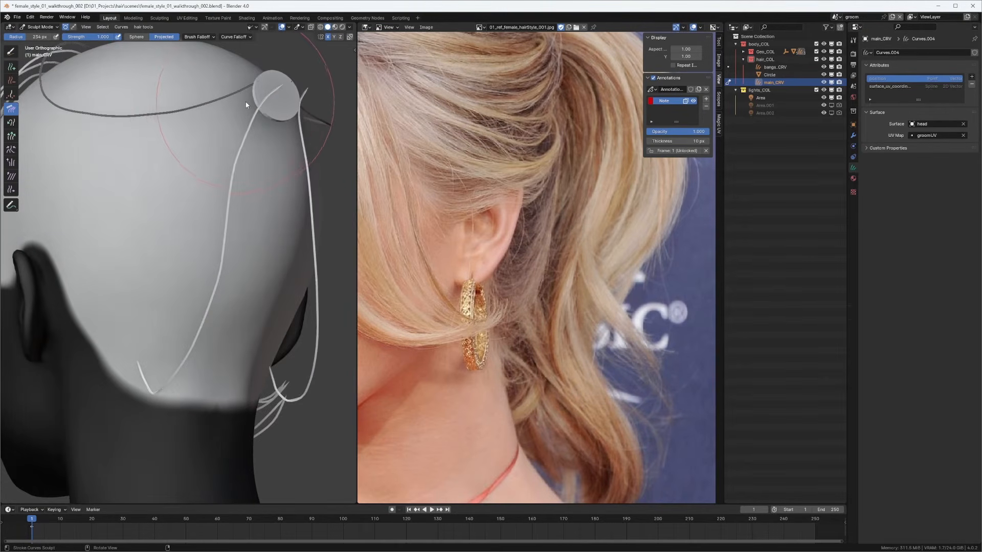
left_click_drag(213, 159, 220, 158)
middle_click_drag(220, 145, 203, 144)
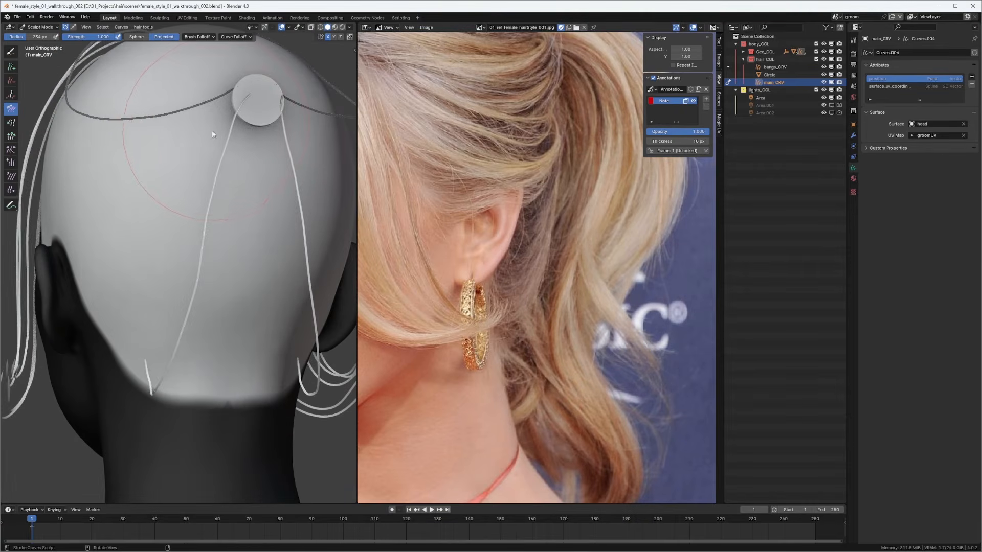
left_click_drag(208, 133, 212, 146)
mouse_move(186, 183)
left_mouse_down()
mouse_move(192, 202)
mouse_move(180, 233)
left_mouse_up()
left_click_drag(210, 121, 215, 120)
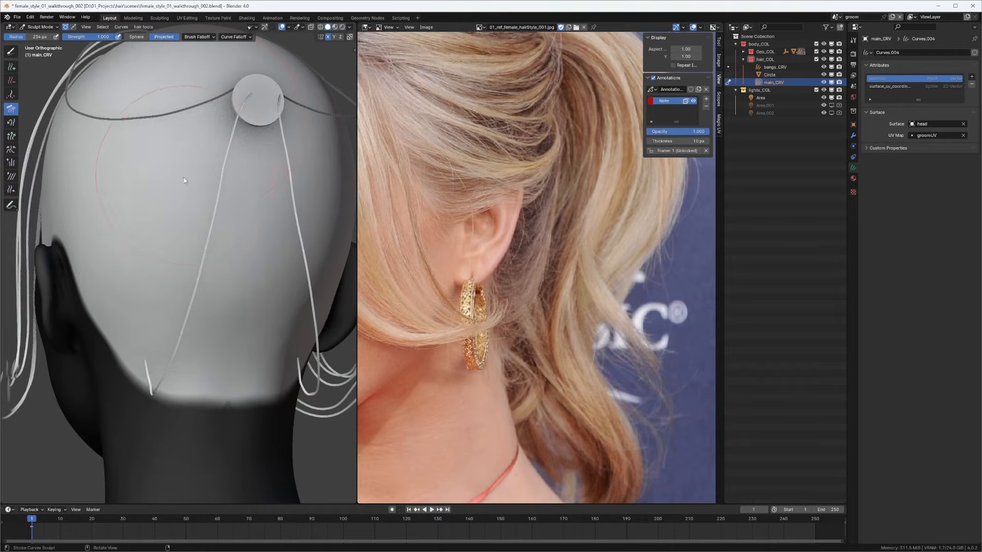
Step: In the right side view, set the comb radius to 195 px and tuck the strands inward just below the disc
mouse_move(188, 176)
middle_mouse_down()
mouse_move(248, 179)
mouse_move(285, 149)
mouse_move(255, 184)
mouse_move(286, 154)
middle_mouse_up()
key("f")
left_click(229, 181)
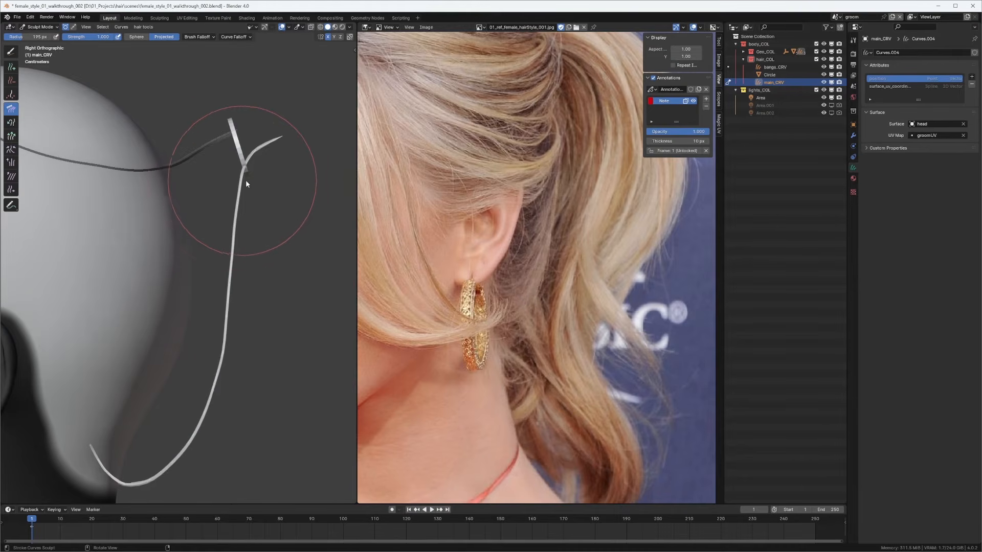
mouse_move(255, 179)
left_mouse_down()
mouse_move(243, 174)
mouse_move(237, 204)
left_mouse_up()
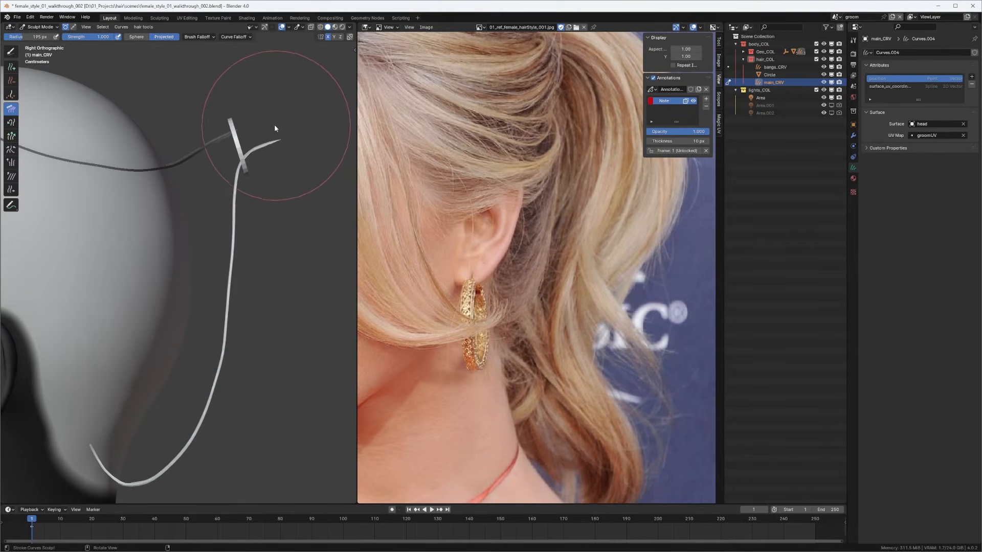
Step: Shorten the nape strand tips behind the ponytail disc using the Grow / Shrink brush at a 123 px radius
key("q")
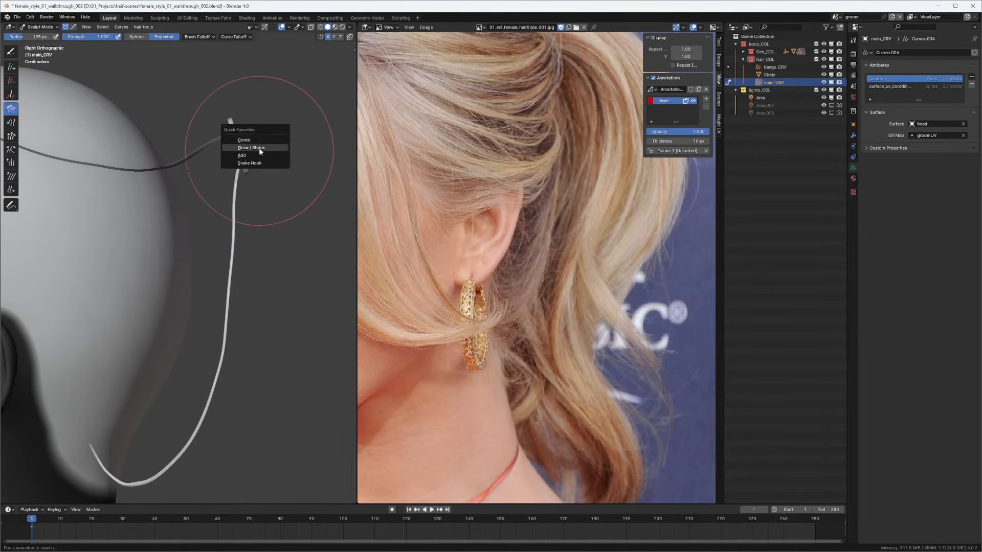
left_click(260, 149)
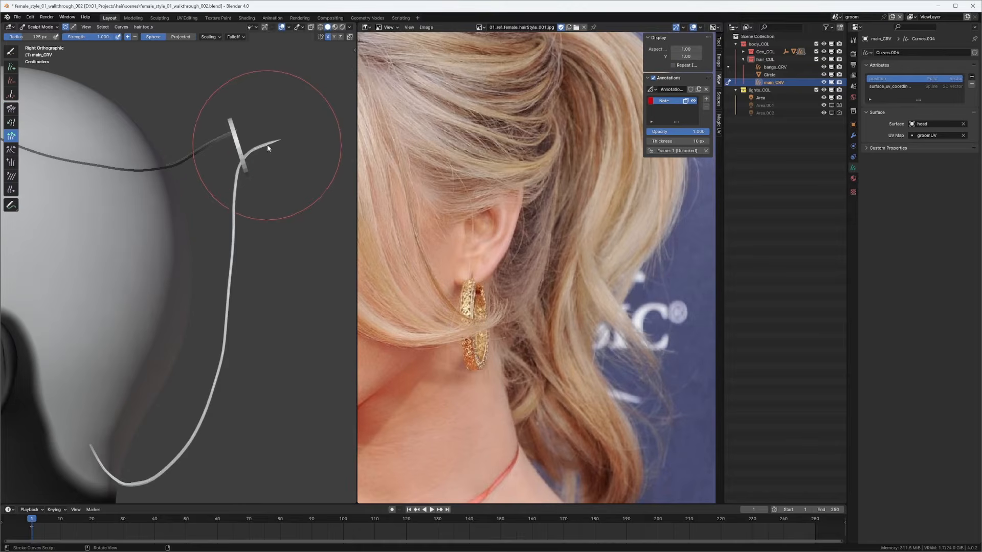
middle_click_drag(249, 127, 185, 140, "shift")
key("f")
left_click(220, 147)
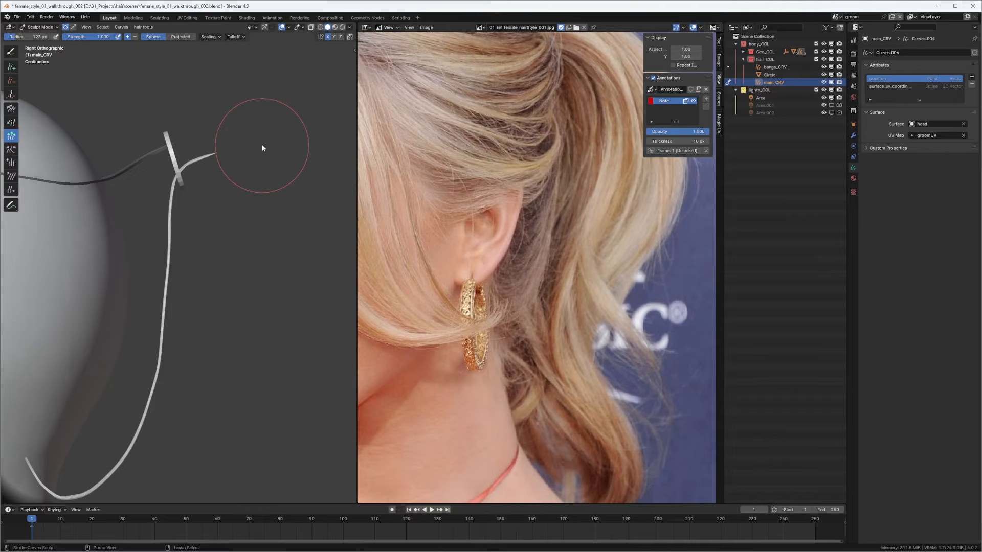
left_click_drag(246, 145, 227, 166, "ctrl")
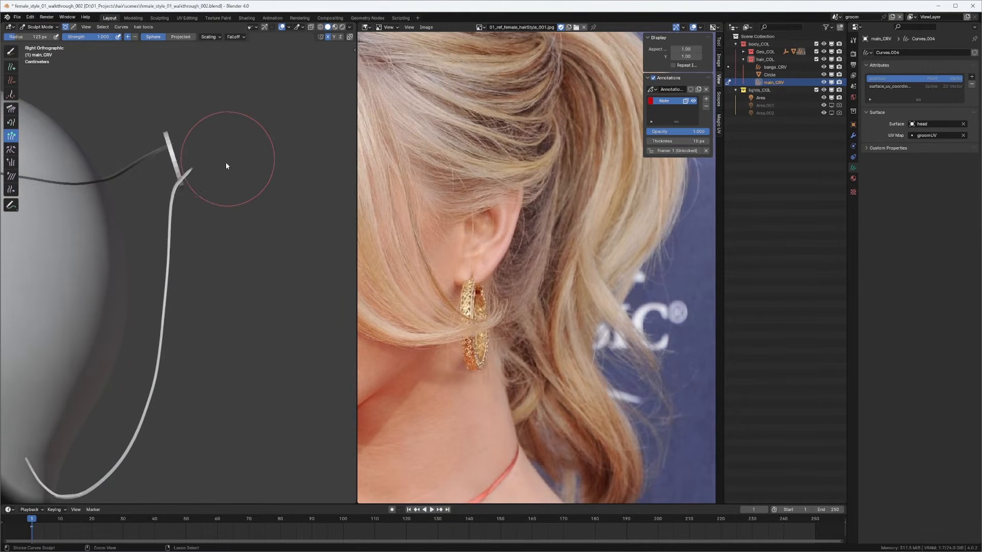
Step: Comb the nape strand tops inward just below the disc from the side and closer together from behind, using a 191 px radius
key("f")
left_click(229, 200)
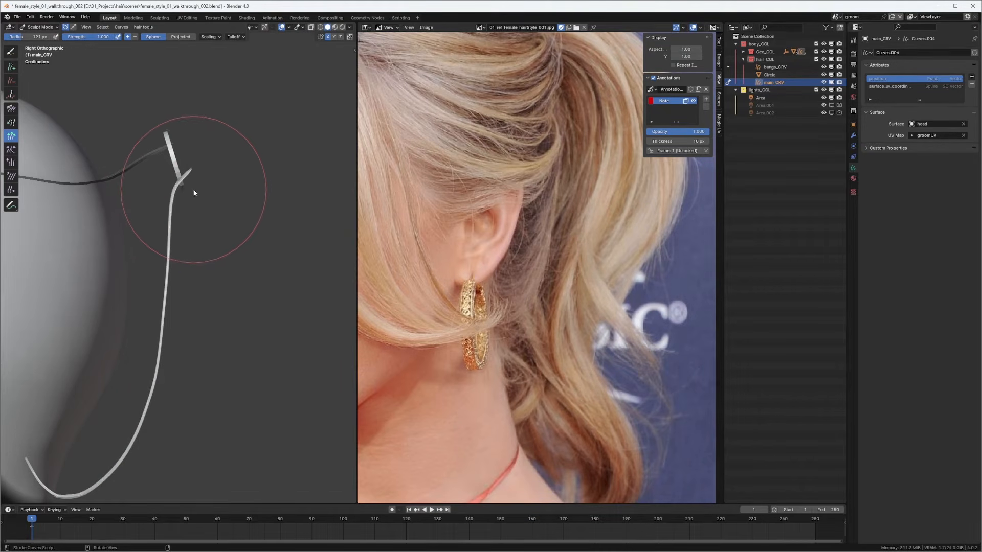
key("q")
left_click(185, 182)
left_click_drag(187, 199, 183, 193)
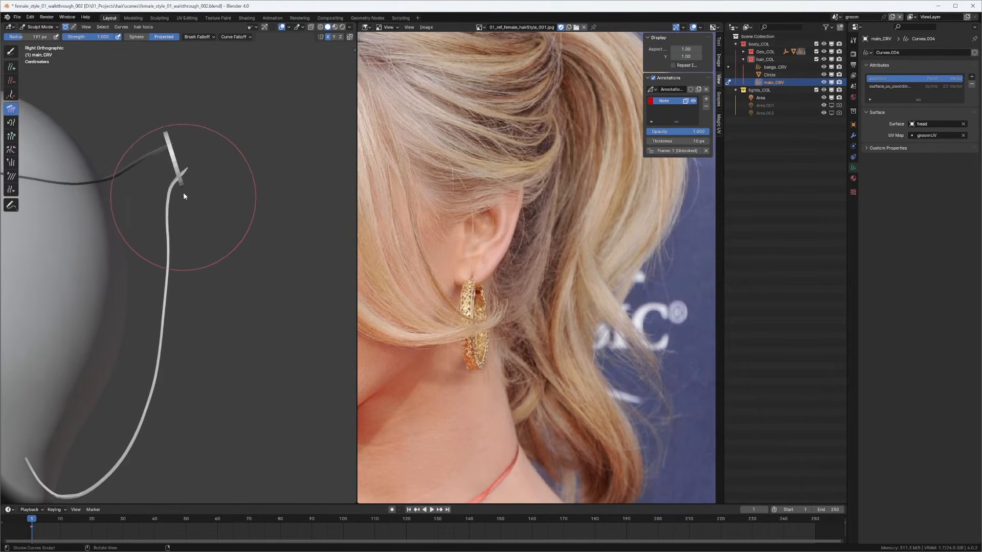
middle_click_drag(164, 185, 154, 173)
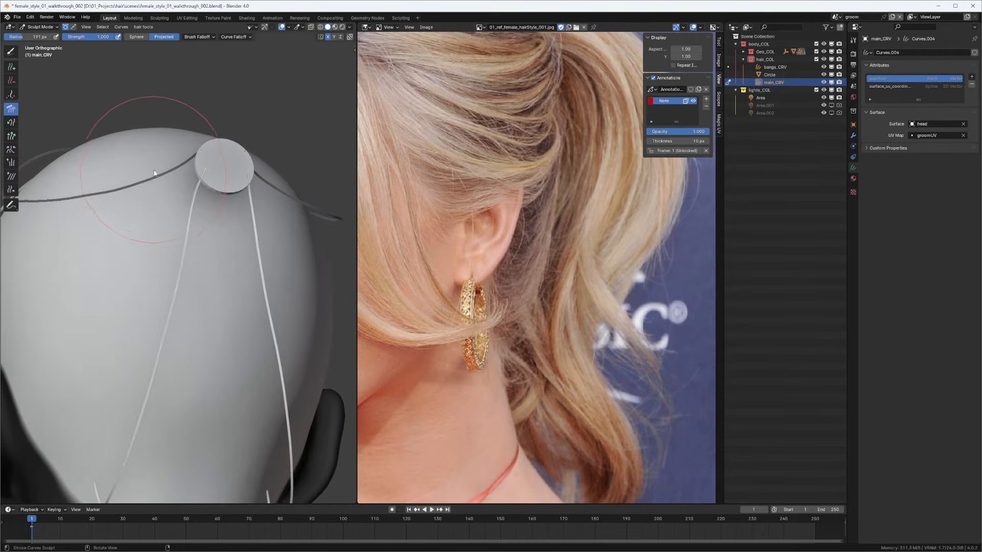
left_click_drag(156, 174, 164, 211)
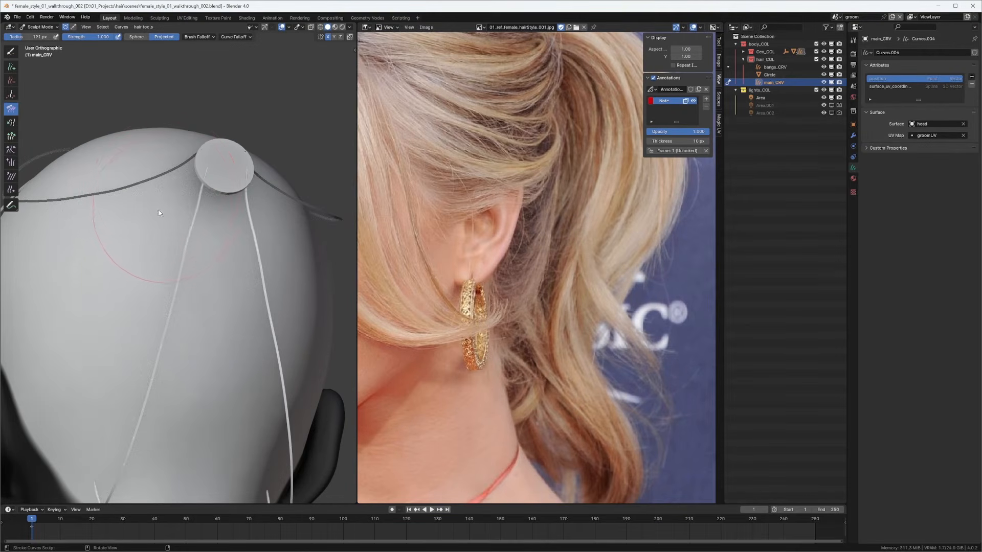
mouse_move(159, 213)
middle_mouse_down()
mouse_move(235, 106)
mouse_move(259, 131)
middle_mouse_up()
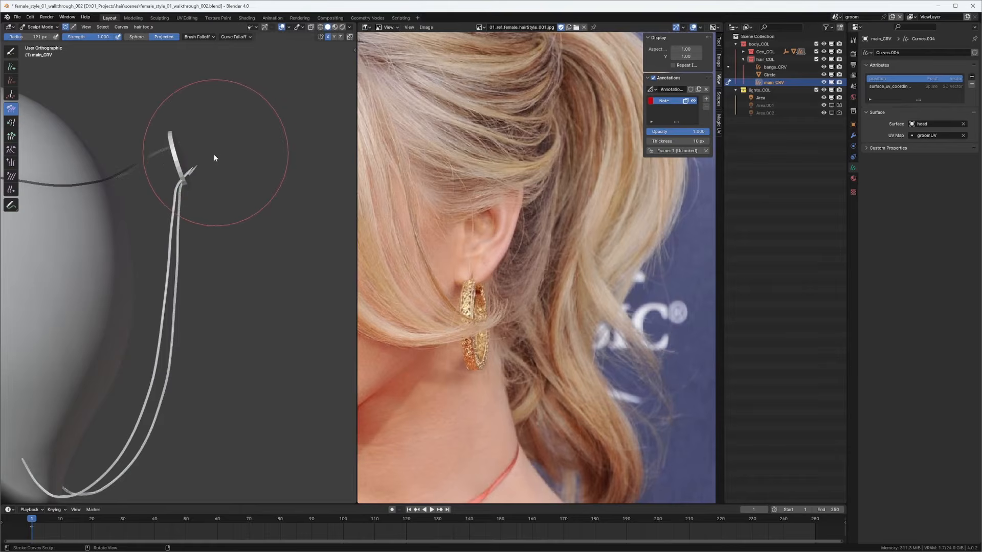
Step: Set the comb radius to 121 px and refine the bend of the nape strand tips passing through the disc in right side view
middle_click_drag(215, 155, 228, 128, "ctrl")
mouse_move(228, 128)
middle_mouse_down()
mouse_move(246, 127)
mouse_move(233, 131)
mouse_move(249, 165)
middle_mouse_up()
key("f")
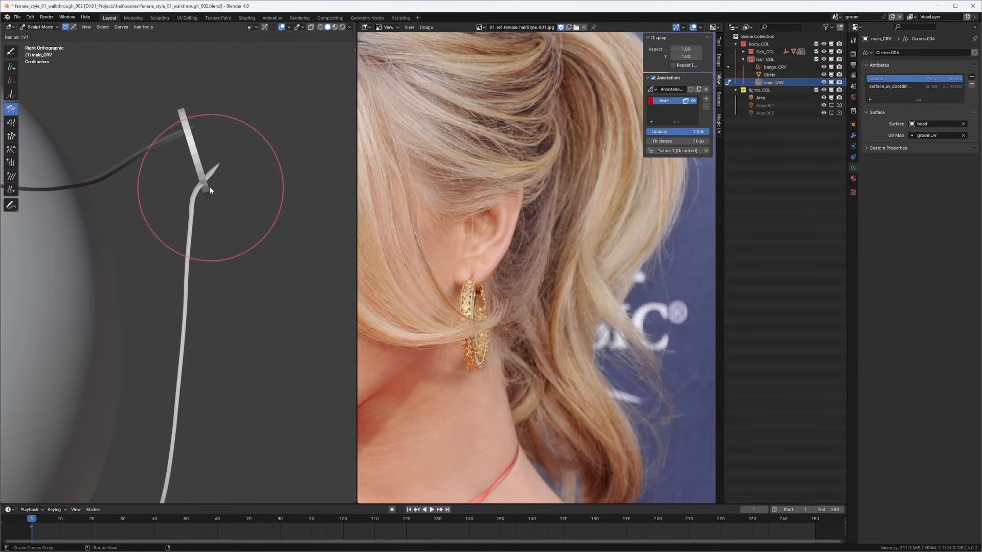
left_click(203, 188)
key("f")
left_click(214, 162)
left_click_drag(241, 140, 236, 157)
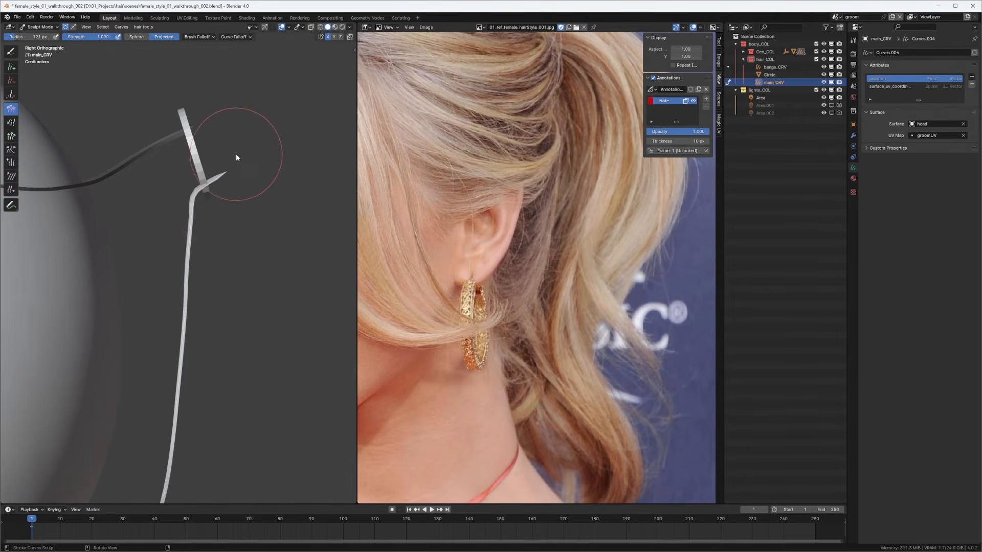
left_click_drag(187, 187, 210, 172)
mouse_move(247, 152)
middle_mouse_down()
mouse_move(180, 222)
mouse_move(210, 193)
mouse_move(141, 177)
mouse_move(154, 184)
middle_mouse_up()
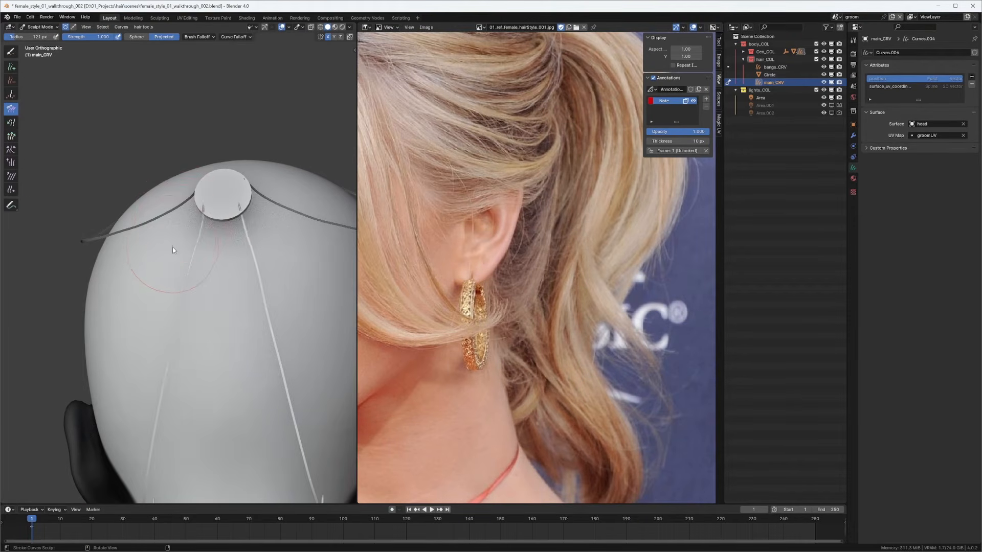
Step: Add a guide strand at the temple hairline using the Add brush in right side view
middle_click_drag(173, 249, 206, 204)
key("q")
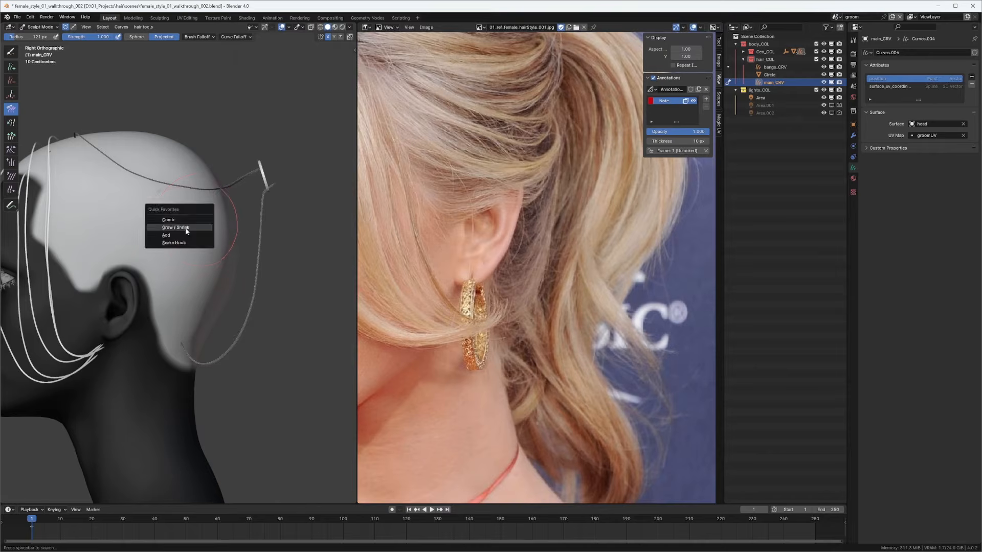
left_click(187, 235)
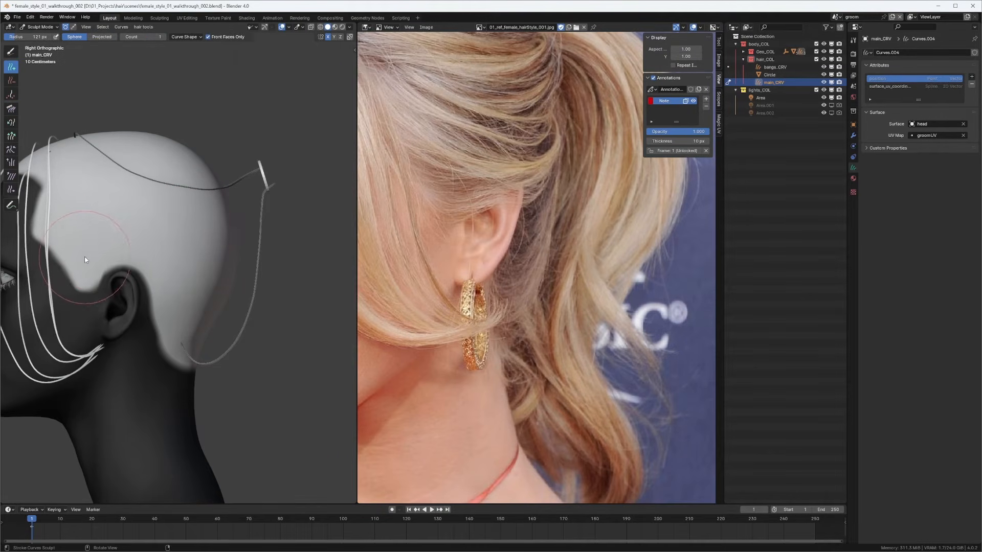
left_click(59, 244)
mouse_move(83, 238)
middle_mouse_down()
mouse_move(103, 186)
mouse_move(230, 202)
mouse_move(225, 167)
mouse_move(198, 224)
mouse_move(217, 177)
mouse_move(159, 249)
mouse_move(214, 226)
mouse_move(146, 265)
mouse_move(218, 196)
mouse_move(216, 162)
mouse_move(187, 210)
mouse_move(230, 183)
mouse_move(212, 184)
middle_mouse_up()
Step: Undo the latest edits and lengthen the new temple strands using Grow / Shrink with a 232 px brush radius
key("f")
left_click(235, 224)
key("ctrl+z")
key("ctrl+z")
key("ctrl+z")
key("q")
left_click(208, 201)
key("q")
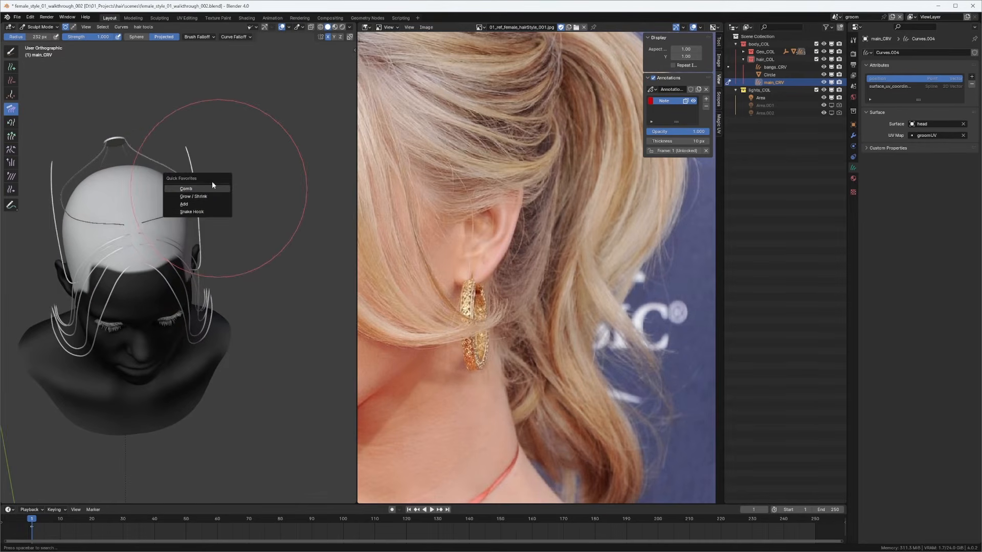
left_click(200, 197)
mouse_move(205, 158)
left_mouse_down()
mouse_move(182, 143)
mouse_move(167, 113)
left_mouse_up()
Step: Comb the lengthened temple strands inward behind the head toward the ponytail disc
key("q")
left_click(169, 110)
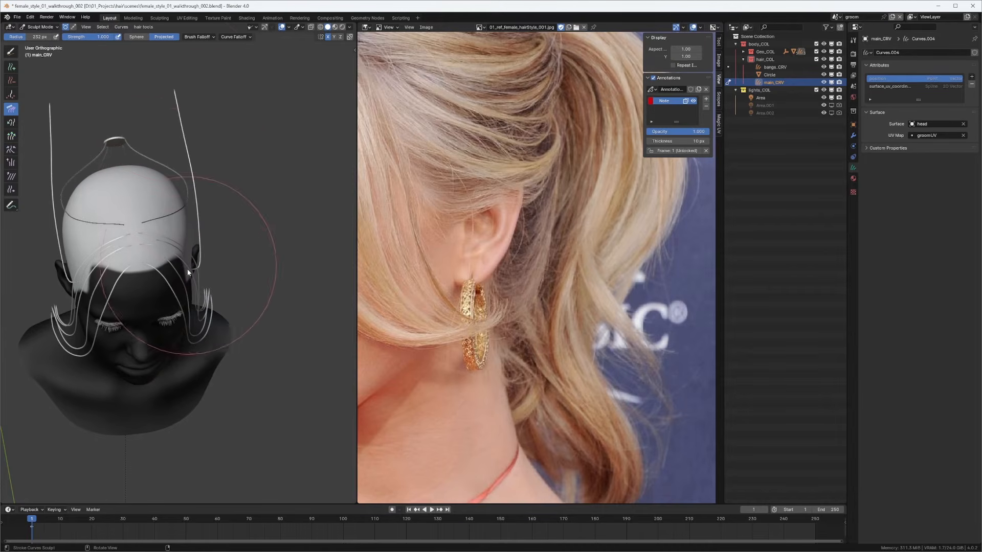
mouse_move(188, 273)
left_mouse_down()
mouse_move(198, 252)
mouse_move(164, 105)
mouse_move(164, 131)
mouse_move(129, 133)
left_mouse_up()
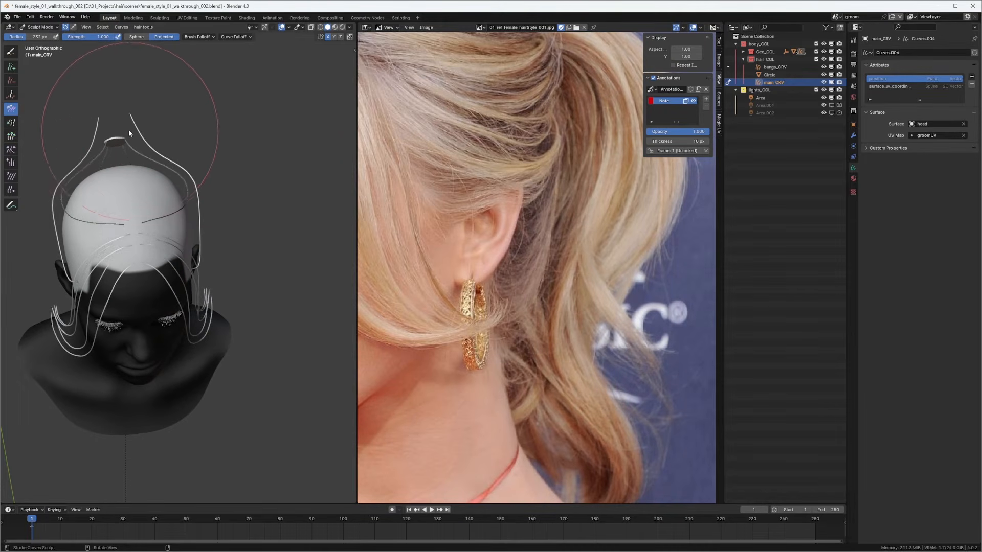
Step: In right side view, comb the lower part of the temple strands back and down along the side of the head
middle_click_drag(195, 156, 256, 138)
mouse_move(459, 131)
middle_mouse_down()
mouse_move(538, 149)
mouse_move(460, 130)
middle_mouse_up()
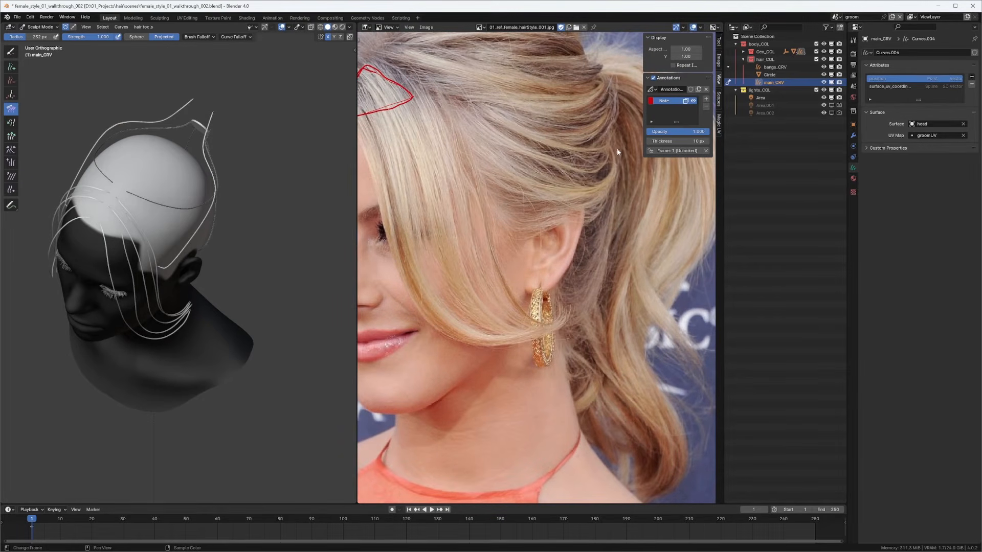
middle_click_drag(203, 200, 160, 209)
scroll(166, 177, "up", 3)
key("KP_3")
left_click_drag(114, 206, 158, 239)
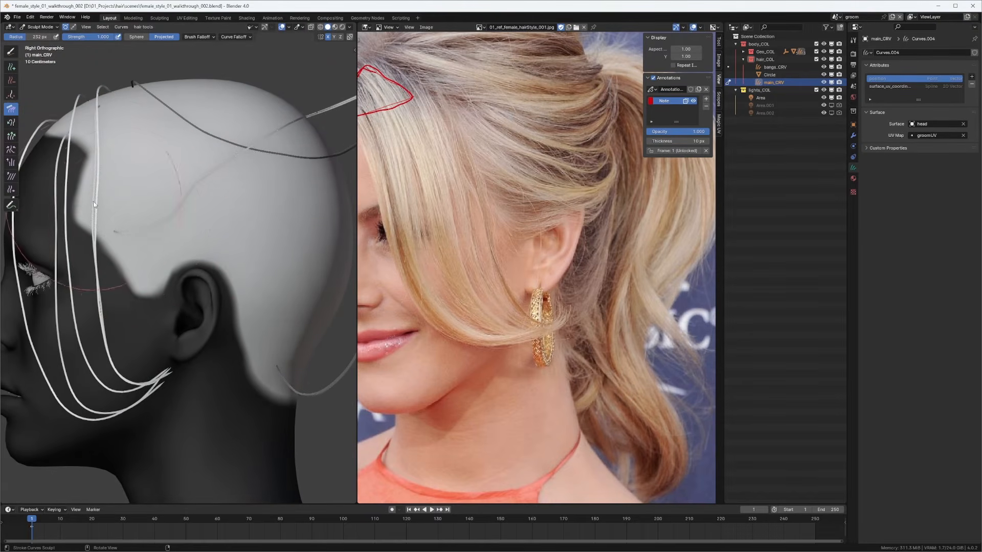
left_click_drag(106, 204, 136, 228)
middle_click_drag(119, 224, 207, 231)
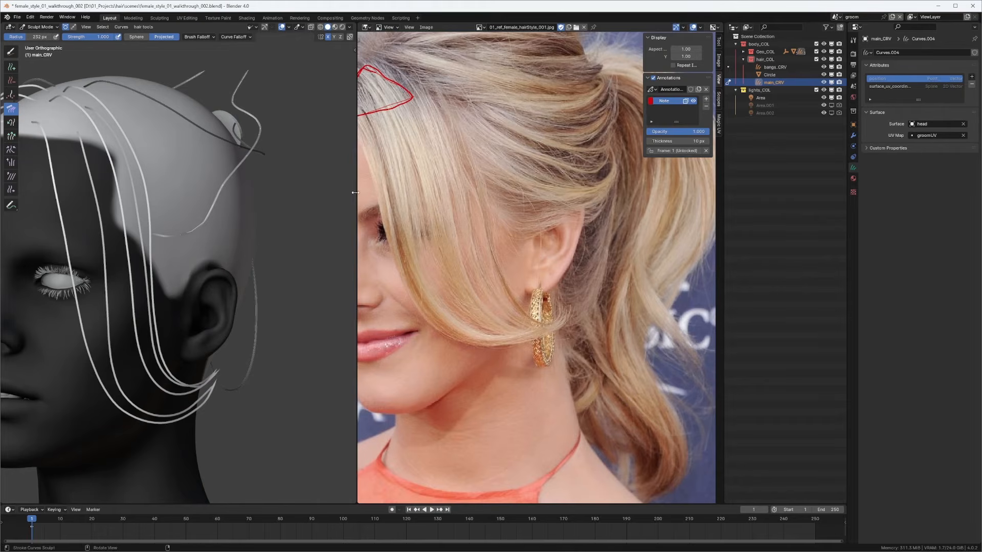
Step: Switch the reference picture to the short-hair photo 01_ref_short_hair_001.jpg
scroll(470, 177, "down", 3)
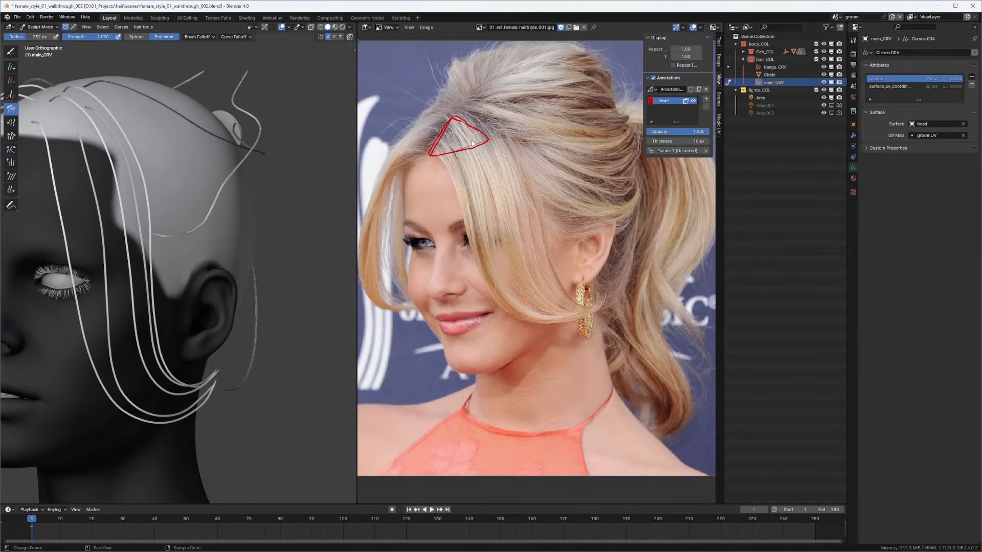
middle_click_drag(518, 150, 481, 149)
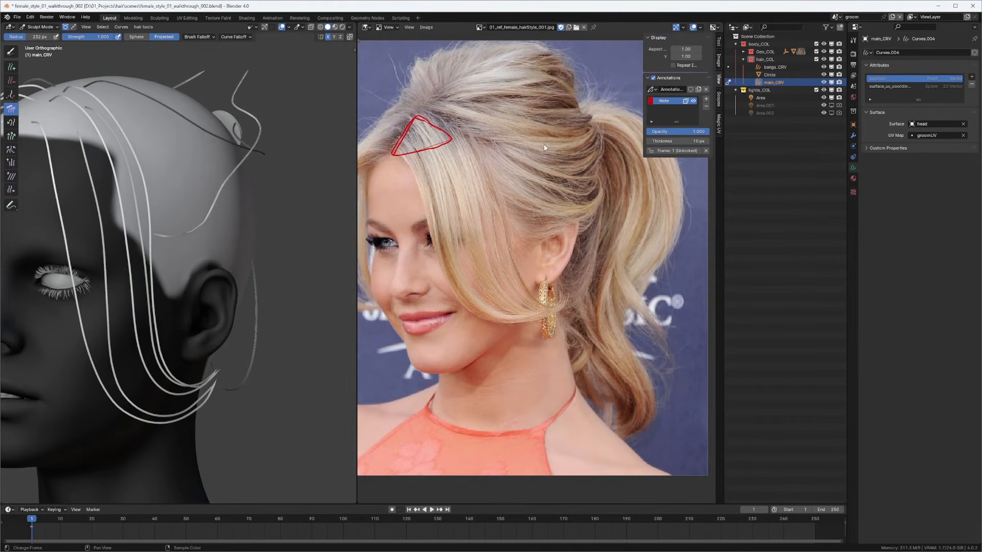
middle_click_drag(535, 174, 551, 162)
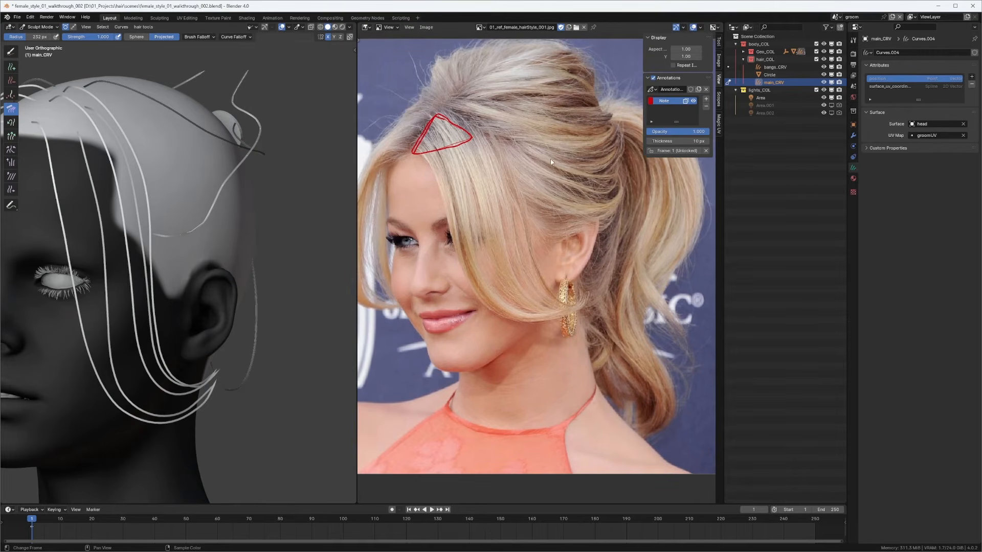
scroll(489, 97, "down", 1)
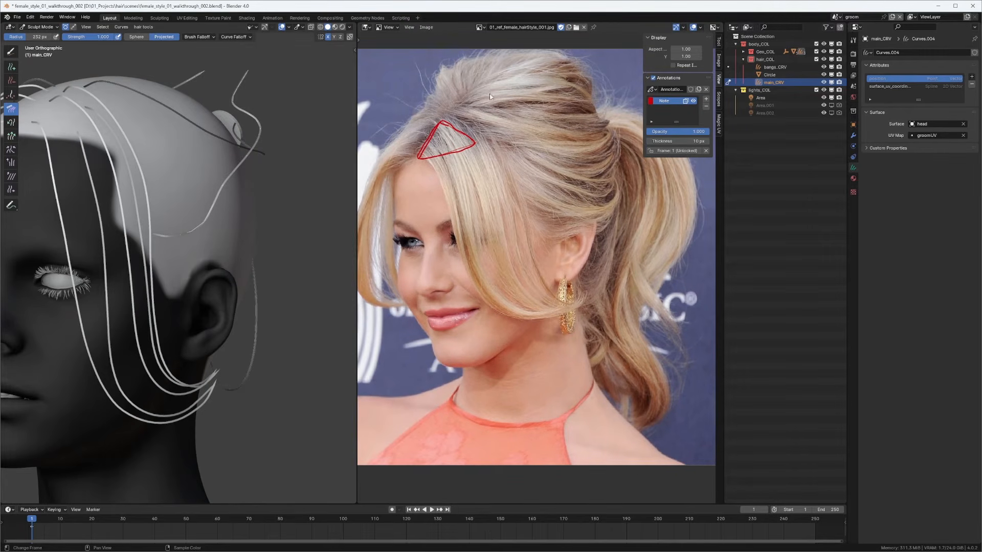
left_click(479, 27)
left_click(492, 46)
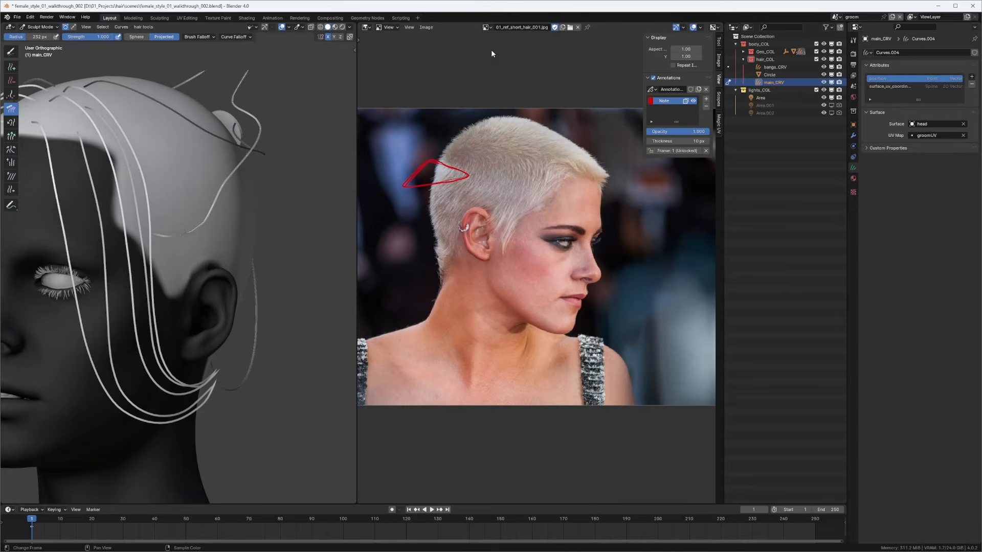
Step: Erase the existing red triangle annotation from the short-hair reference photo
middle_click_drag(501, 146, 539, 152, "ctrl")
middle_click_drag(483, 141, 537, 154)
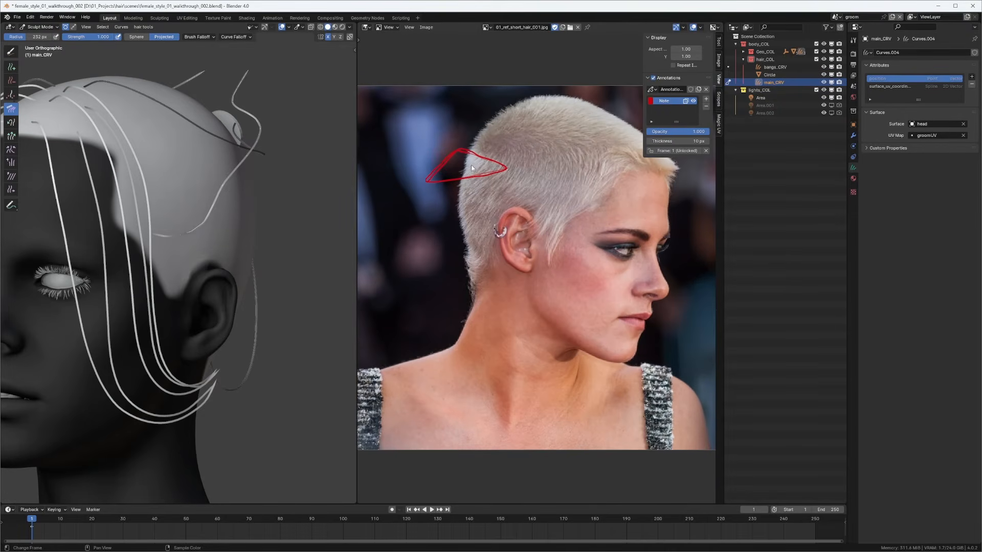
mouse_move(463, 153)
right_mouse_down()
mouse_move(434, 180)
mouse_move(508, 167)
right_mouse_up()
mouse_move(508, 167)
middle_mouse_down()
mouse_move(453, 178)
mouse_move(503, 171)
middle_mouse_up()
middle_click_drag(517, 161, 583, 204)
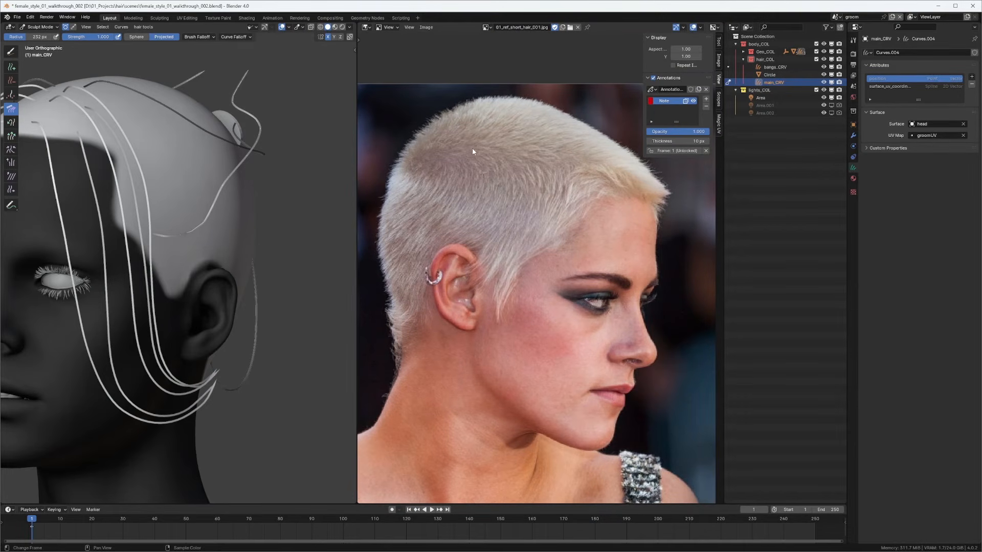
Step: Examine the hair growth direction between the crown and front hairline in the short-hair reference photo
middle_click_drag(471, 148, 471, 156, "ctrl")
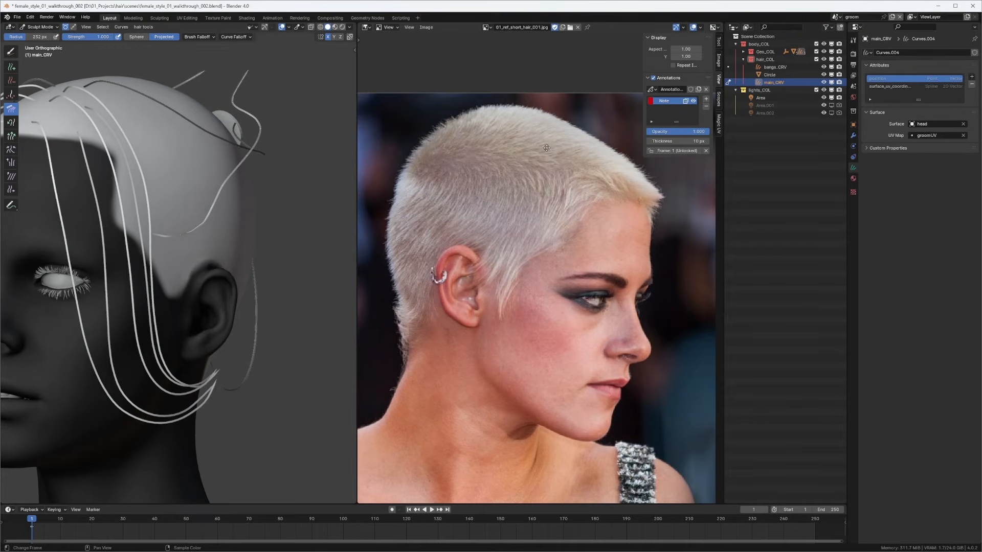
middle_click_drag(546, 148, 553, 147)
middle_click_drag(583, 190, 541, 188)
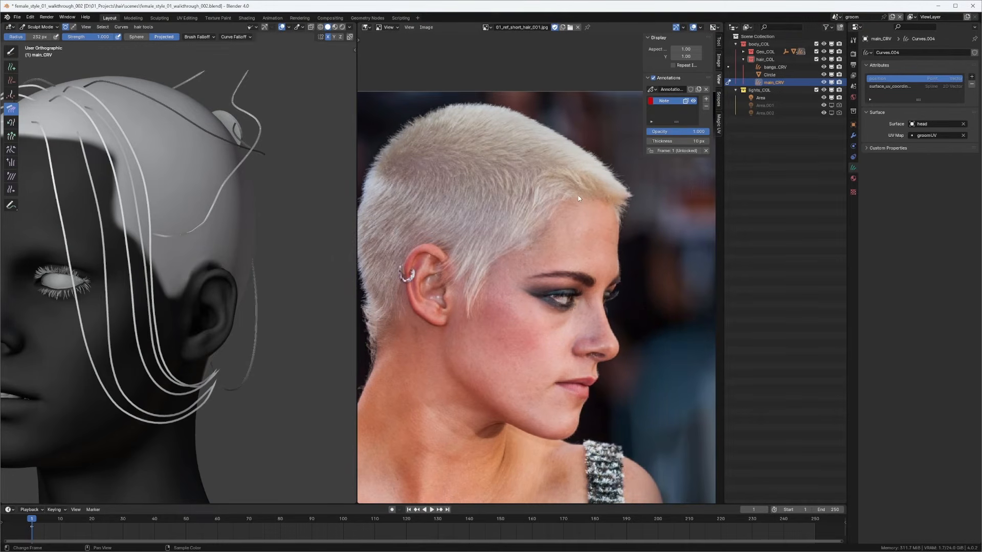
mouse_move(577, 195)
left_mouse_down()
mouse_move(543, 185)
mouse_move(568, 191)
left_mouse_up()
right_click_drag(581, 185, 539, 193)
mouse_move(496, 179)
middle_mouse_down()
mouse_move(540, 181)
mouse_move(558, 192)
middle_mouse_up()
mouse_move(557, 193)
middle_mouse_down("ctrl")
mouse_move(531, 194)
mouse_move(533, 179)
middle_mouse_up("ctrl")
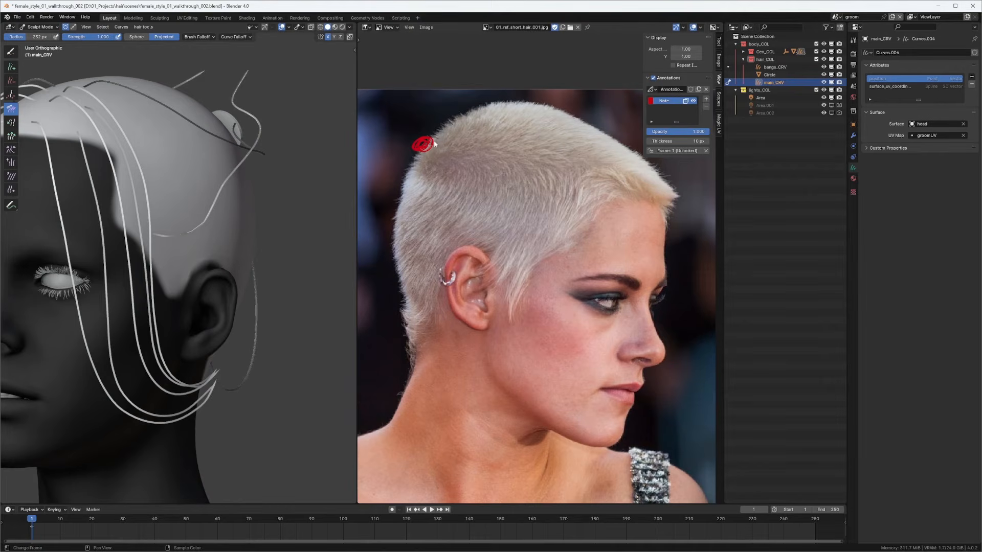
Step: Annotate the crown whorl with a red circle and draw curved hair-flow lines radiating over the top, side and back of the head
left_click_drag(492, 103, 449, 134)
left_click_drag(505, 120, 593, 148)
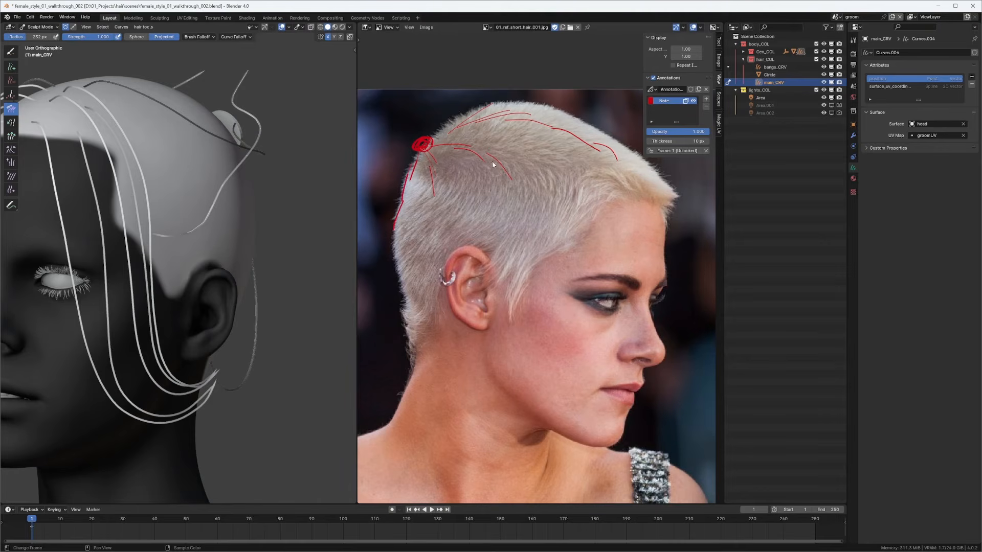
middle_click_drag(578, 174, 554, 158)
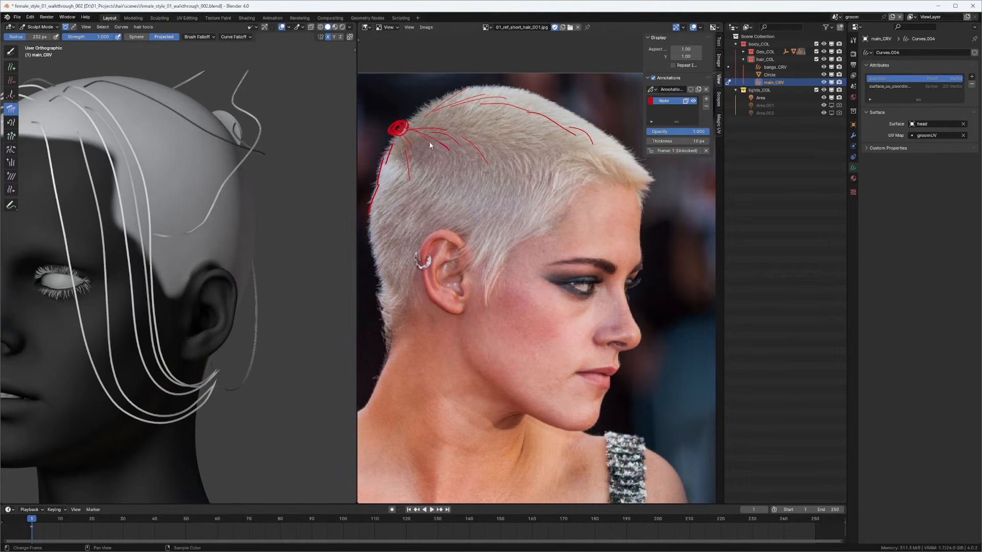
left_click_drag(457, 177, 458, 195)
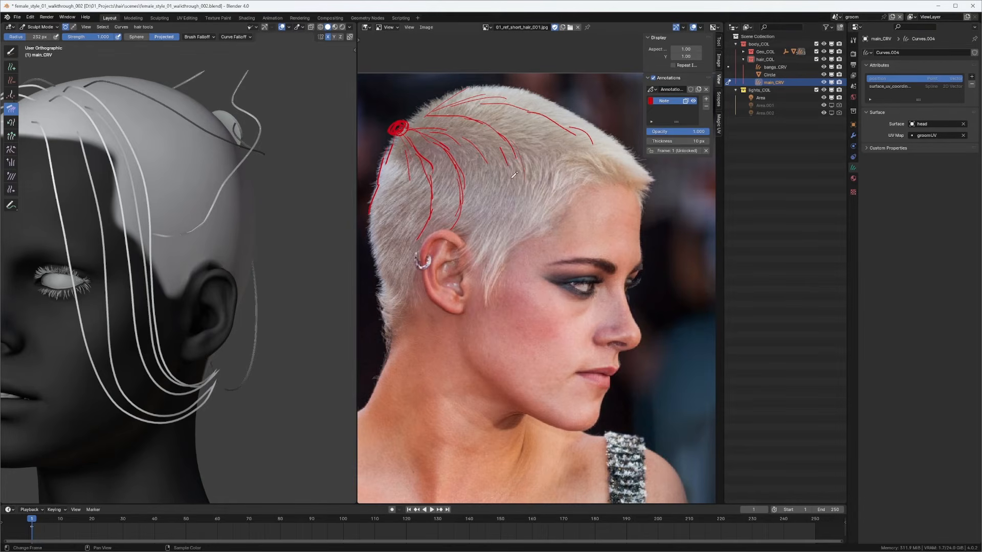
left_click_drag(506, 214, 504, 218)
Step: Mark a red point between the eyebrows and draw flow lines fanning upward from it across the forehead
mouse_move(595, 233)
middle_mouse_down()
mouse_move(535, 230)
mouse_move(577, 182)
mouse_move(551, 179)
middle_mouse_up()
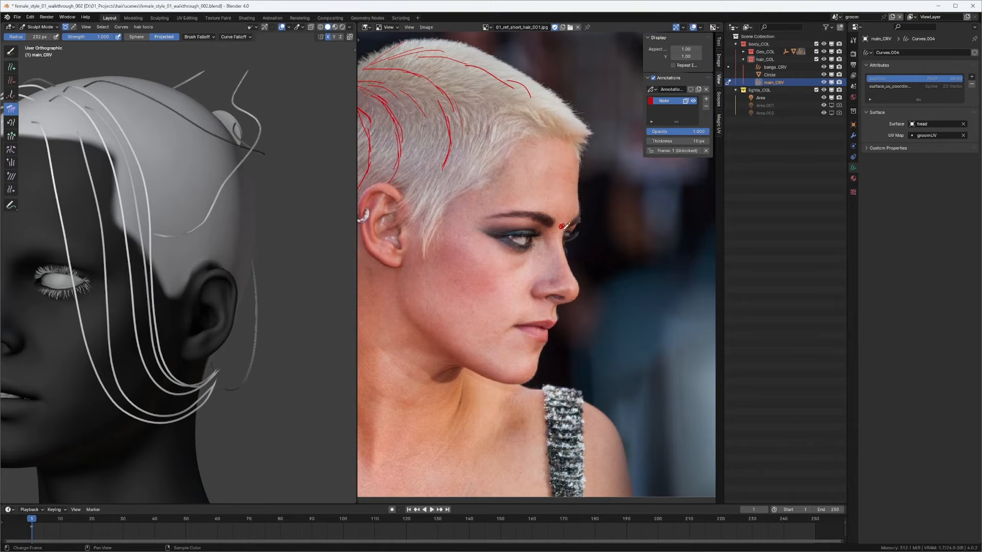
middle_click_drag(577, 203, 572, 191)
left_click_drag(572, 214, 572, 172)
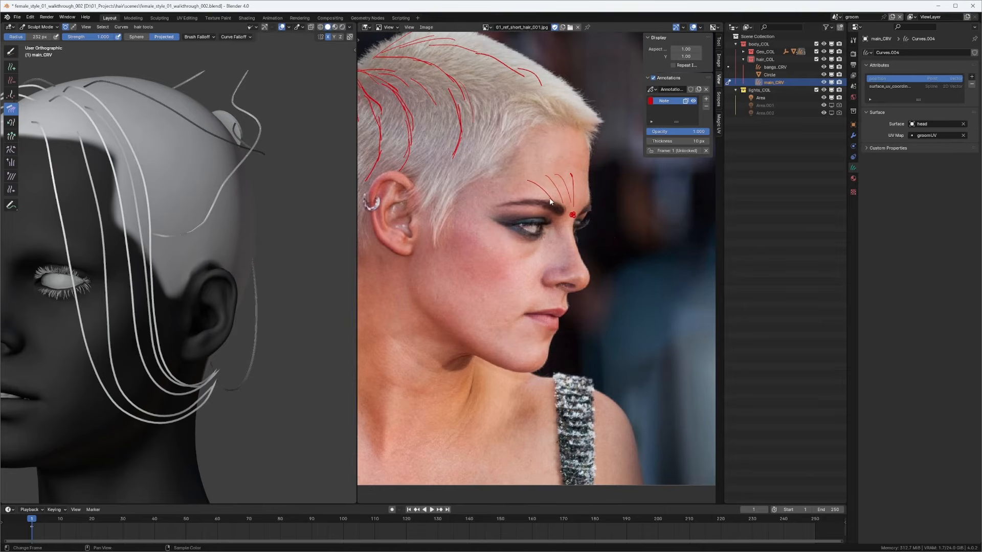
Step: Extend the red flow lines from the brow across the forehead, temple and sideburn, and along the front hairline of the short-hair photo
scroll(550, 201, "up", 2)
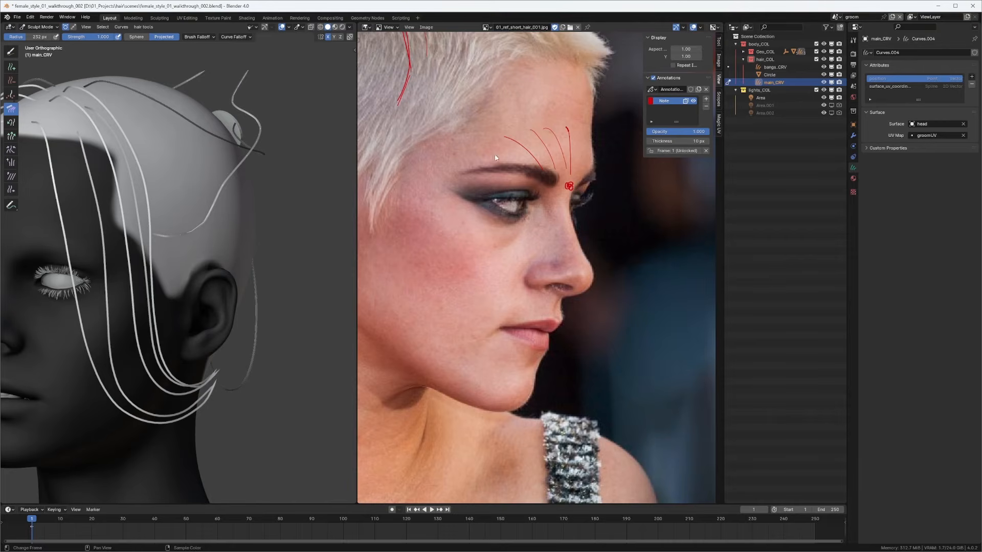
scroll(566, 136, "down", 1)
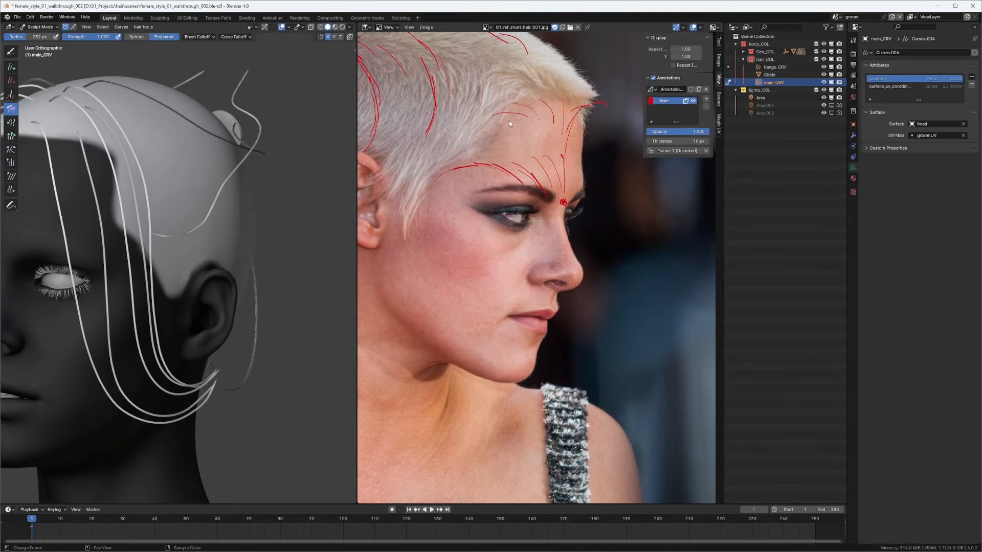
left_click_drag(491, 137, 462, 154)
middle_click_drag(435, 40, 440, 102)
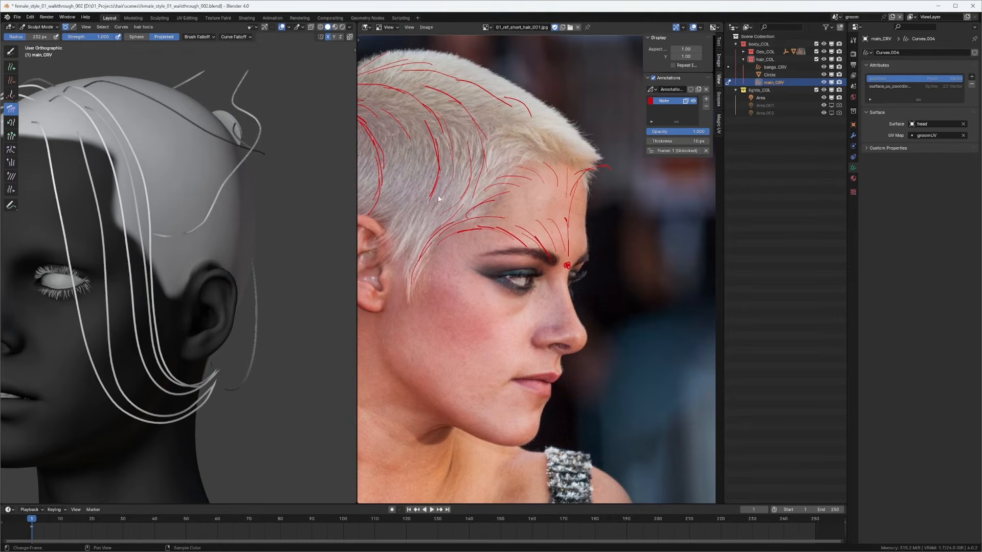
left_click_drag(427, 223, 418, 253)
middle_click_drag(471, 179, 422, 212)
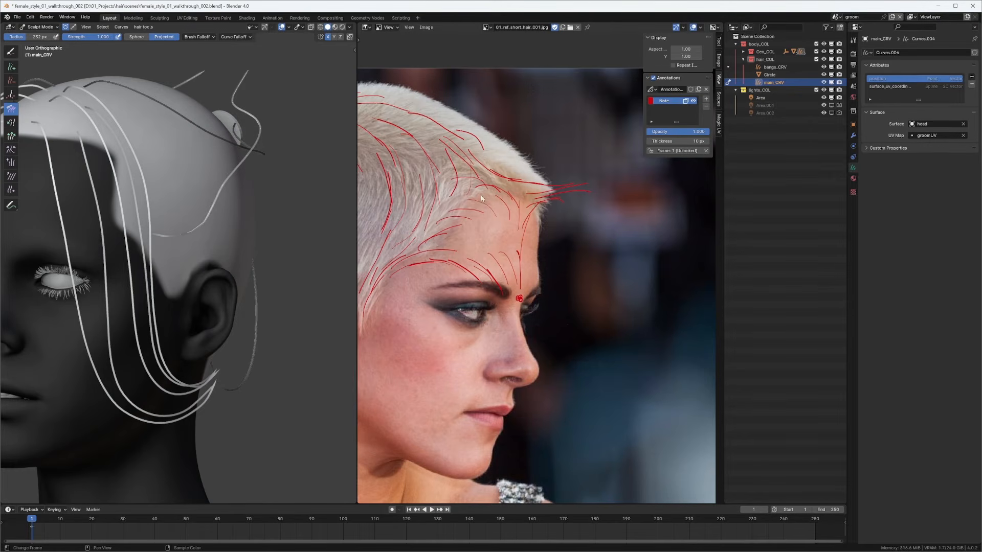
Step: Add red flow lines down behind the ear toward the nape and more strokes along the temple hairline
scroll(481, 198, "down", 3)
scroll(456, 161, "up", 2)
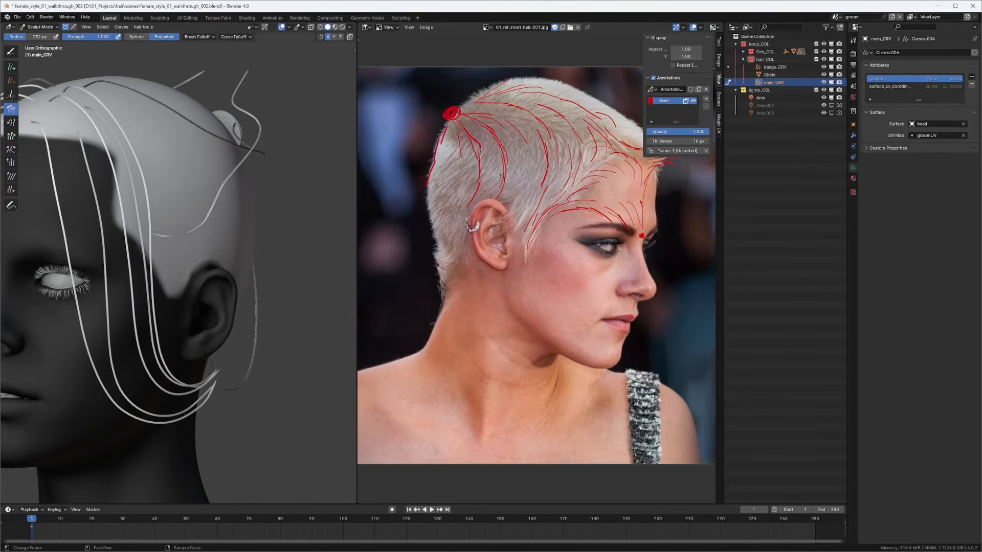
scroll(479, 231, "up", 1)
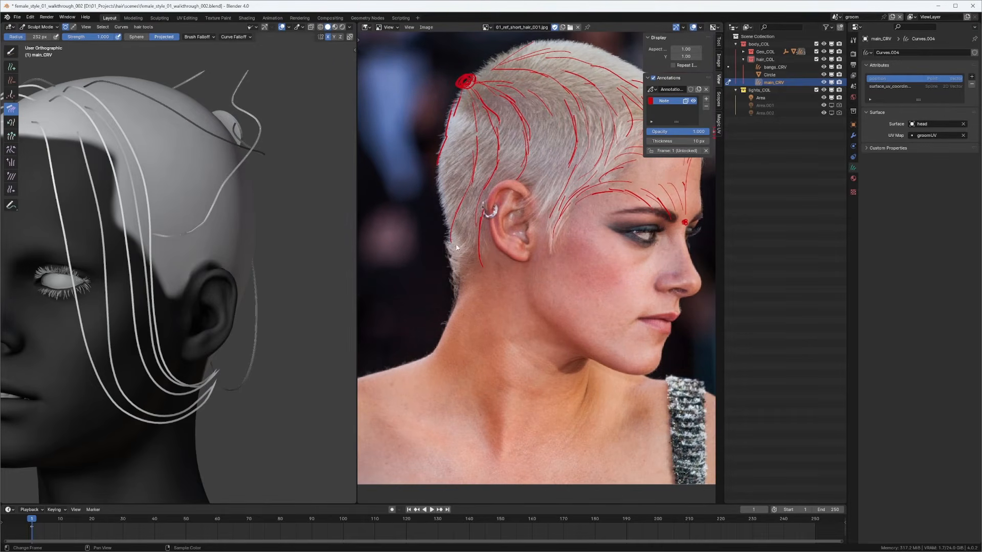
middle_click_drag(573, 133, 516, 197)
middle_click_drag(563, 238, 577, 172, "ctrl")
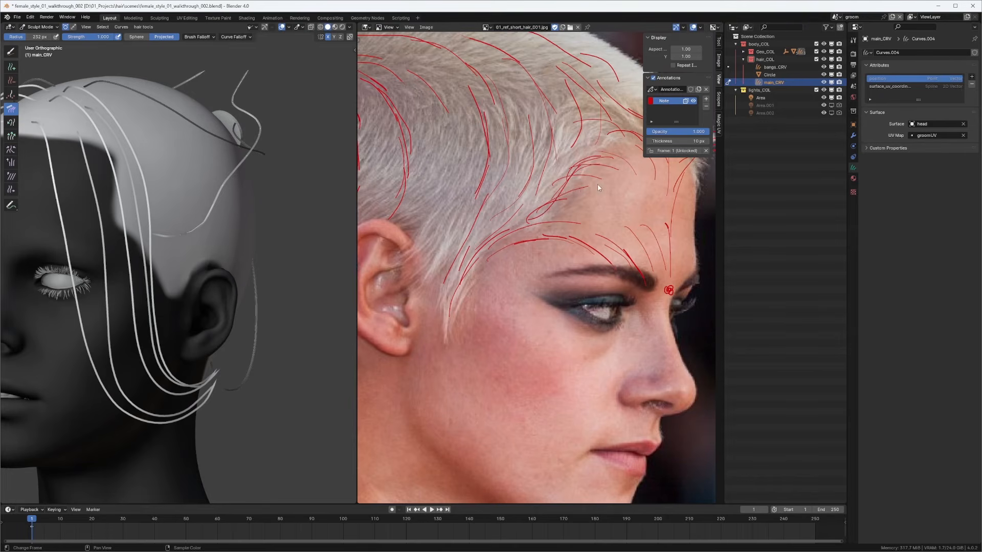
middle_click_drag(574, 180, 534, 212)
scroll(577, 171, "down", 3)
Step: Examine how the annotated flow lines run from the crown and brow points and meet around the temple and ear
scroll(533, 211, "down", 2)
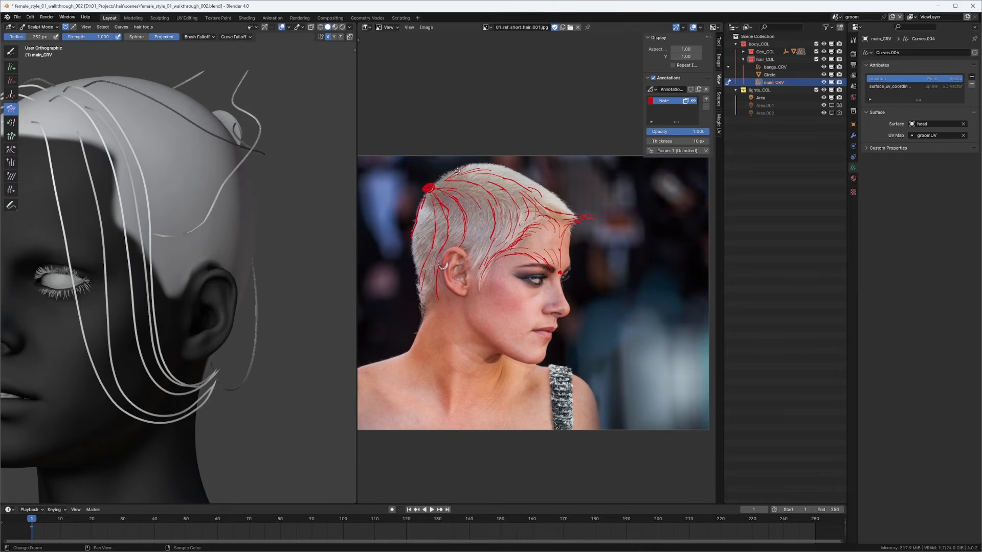
middle_click_drag(427, 206, 437, 234)
middle_click_drag(548, 233, 553, 177)
middle_click_drag(481, 279, 491, 265, "ctrl")
middle_click_drag(491, 265, 541, 213)
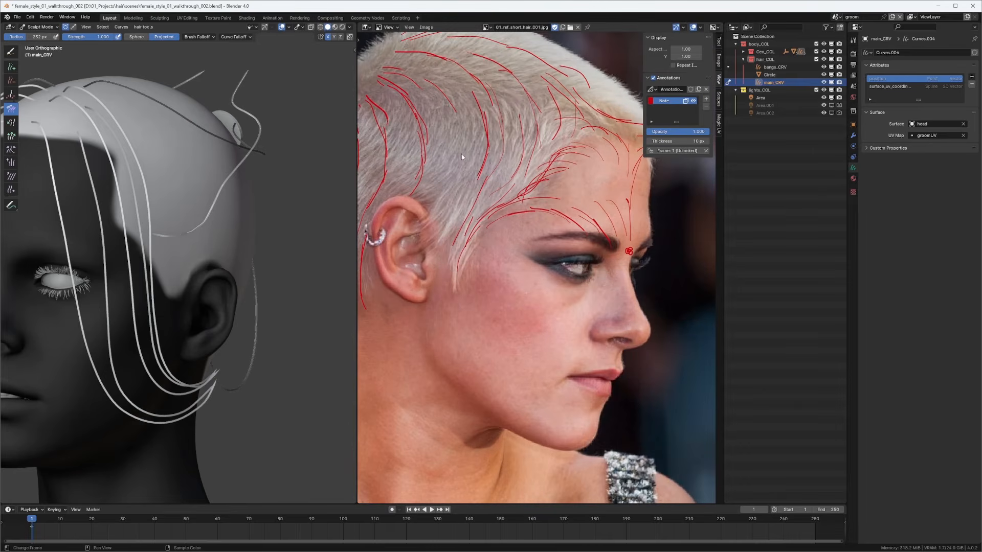
middle_click_drag(461, 157, 481, 167)
mouse_move(524, 137)
middle_mouse_down()
mouse_move(536, 142)
mouse_move(517, 138)
middle_mouse_up()
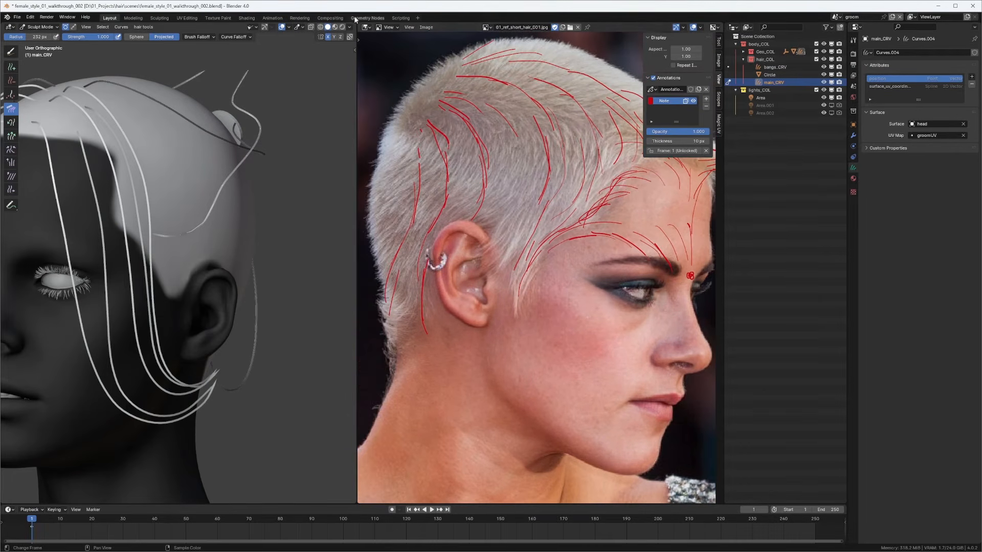
Step: Switch the reference image to 01_ref_female_hairStyle_001.jpg and remove the existing annotation layer
left_click(487, 28)
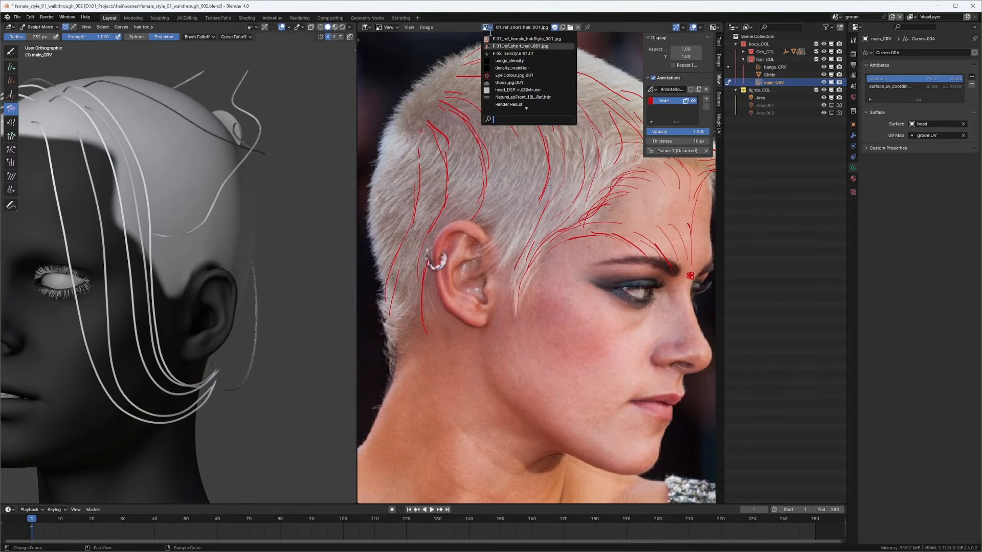
left_click(505, 41)
scroll(561, 206, "down", 1)
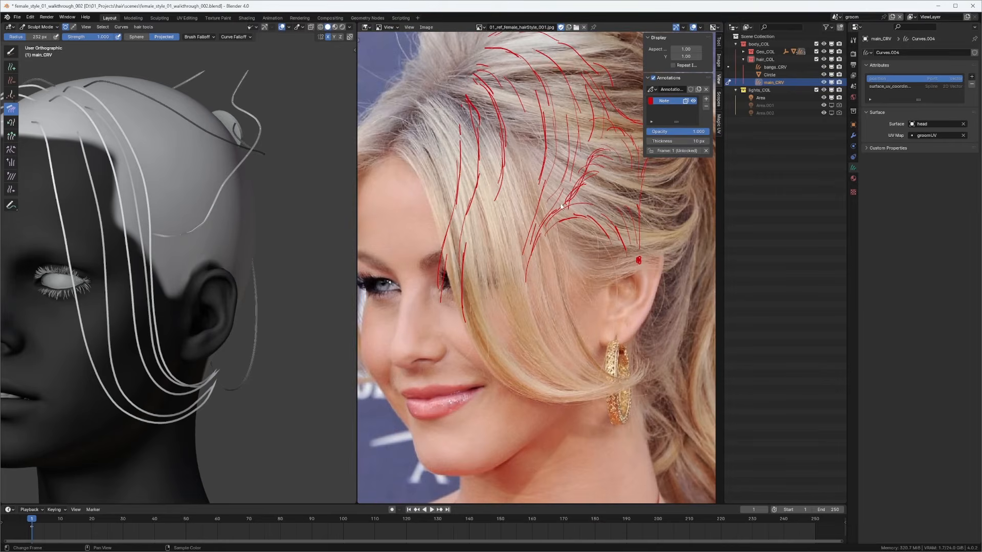
scroll(546, 195, "down", 2)
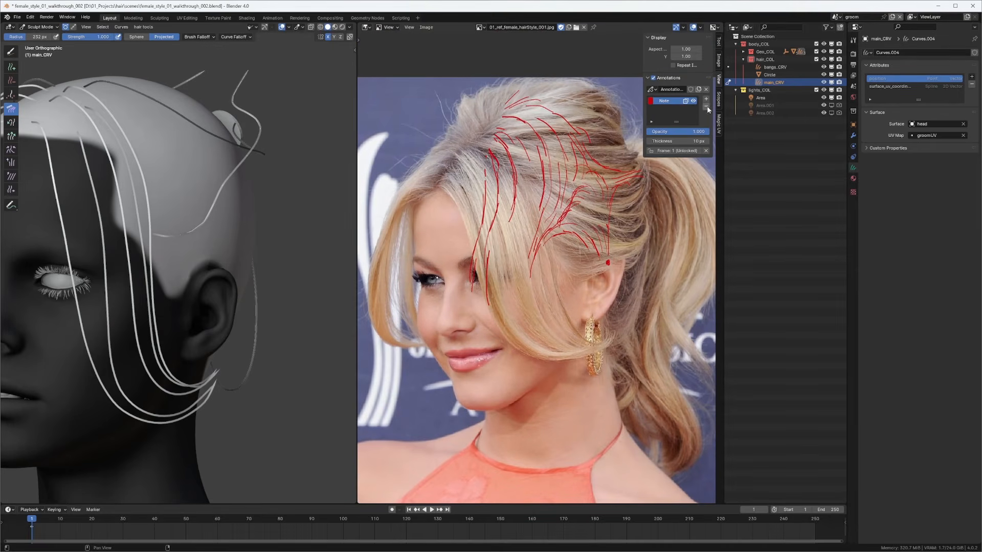
left_click(707, 107)
Step: Start a new red annotation layer, 10 px thick, and trace the temple hair sweeping above the ear toward the ponytail
middle_click_drag(556, 212, 570, 180, "ctrl")
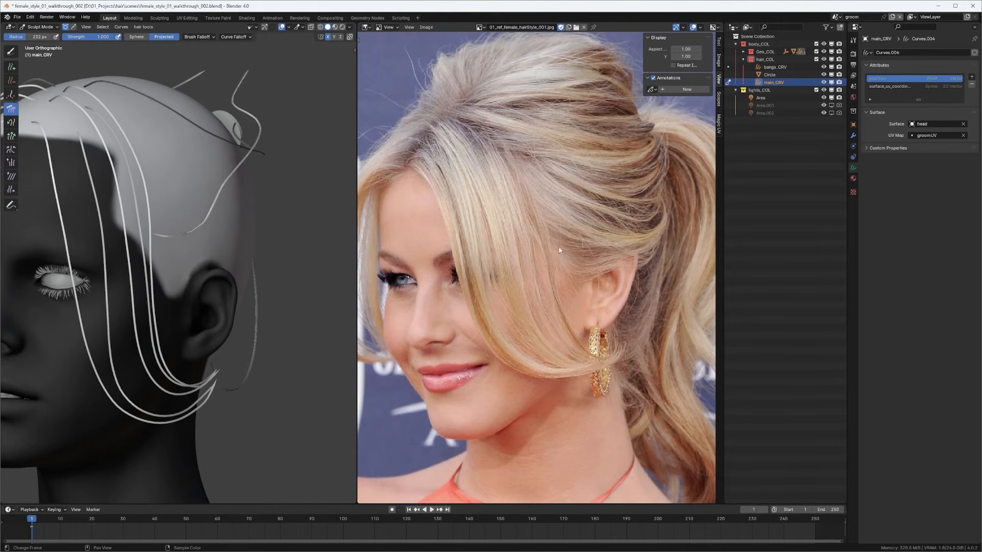
key("d")
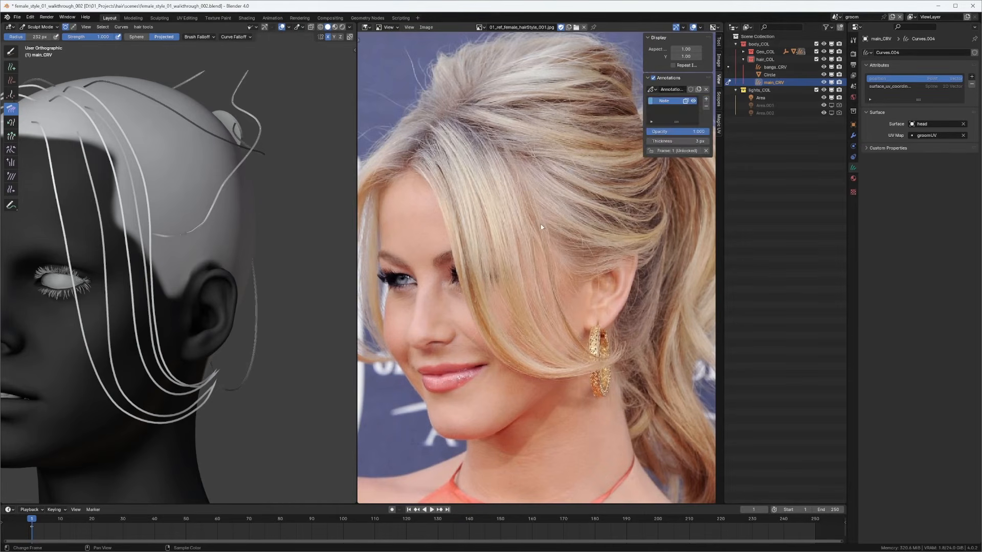
left_click(650, 103)
left_click(673, 130)
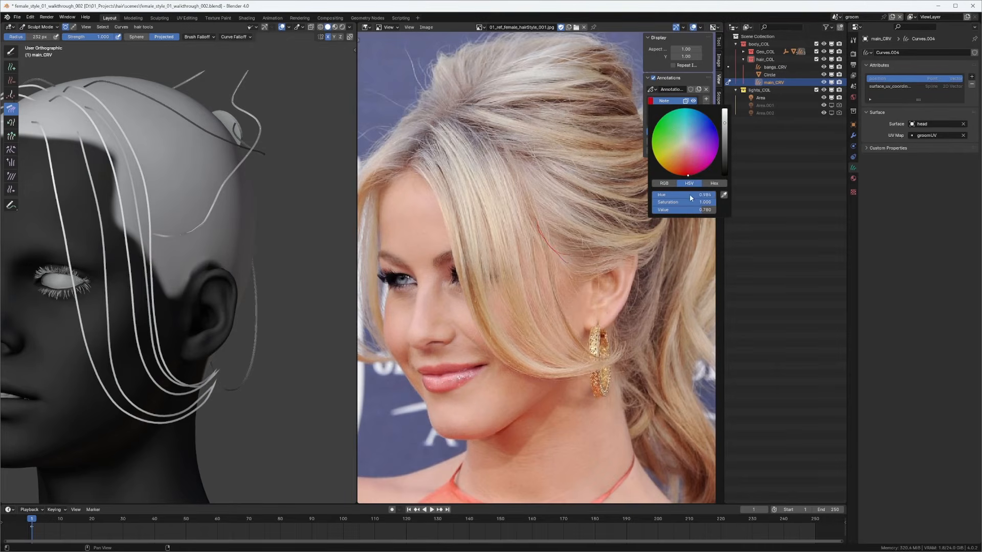
left_click_drag(664, 140, 688, 140)
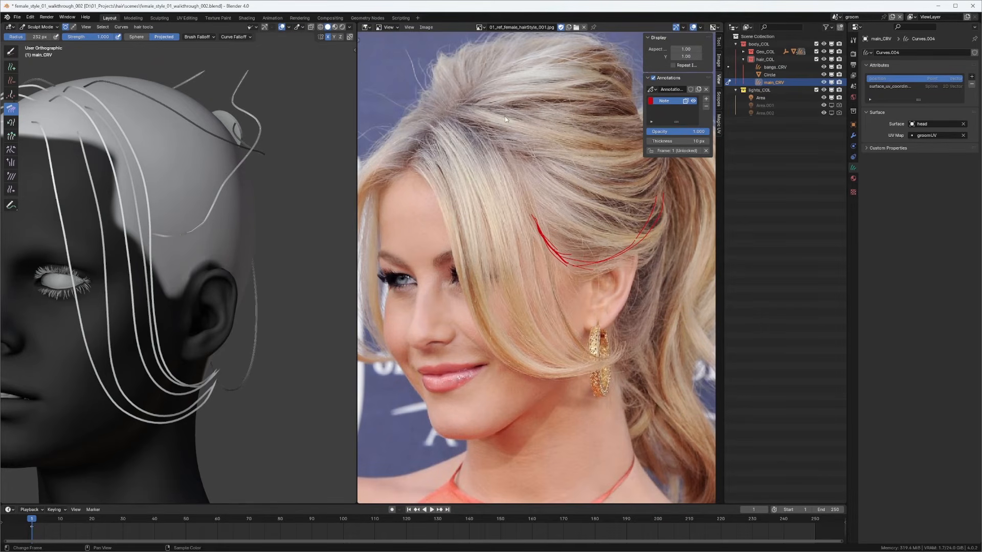
Step: Widen the 3D view and comb the front part of the temple guide curve downward in the right side view
left_click_drag(356, 165, 440, 166)
middle_click_drag(291, 219, 153, 190)
scroll(208, 220, "up", 2)
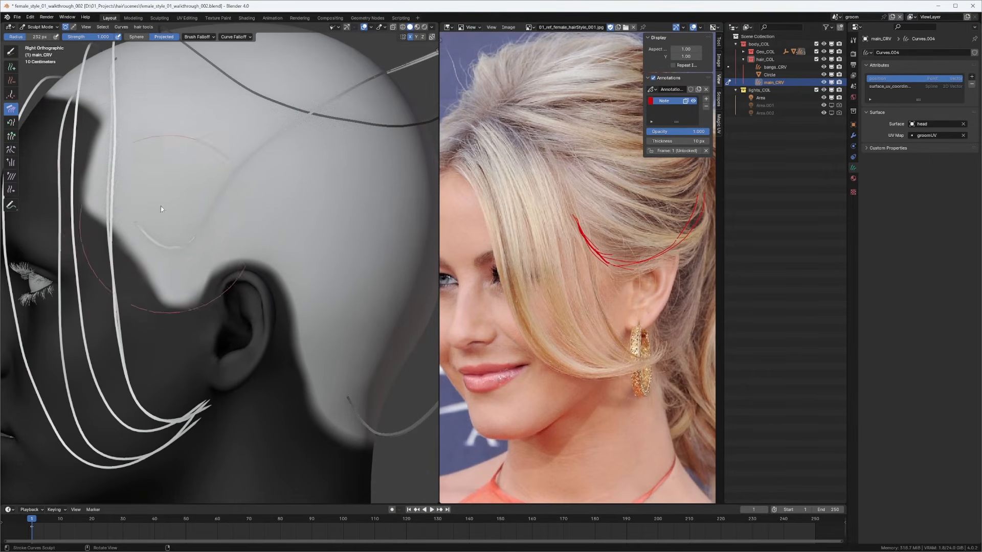
mouse_move(199, 214)
left_mouse_down()
mouse_move(254, 177)
mouse_move(214, 238)
mouse_move(164, 228)
left_mouse_up()
Step: Set the comb brush radius to 185 px, lower the temple curve behind the ear and pull its outward bulge toward the head
scroll(219, 203, "down", 1)
key("f")
left_click(163, 221)
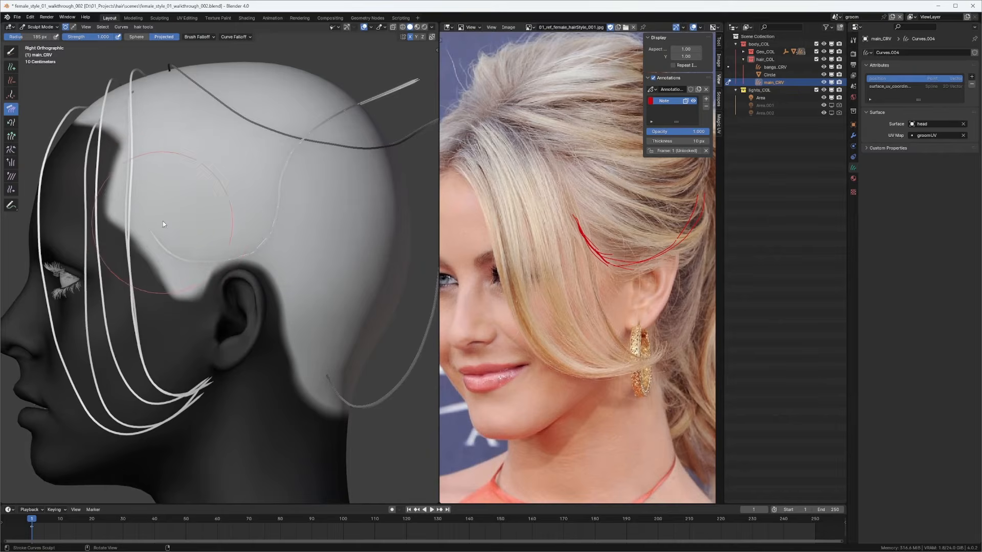
scroll(223, 187, "down", 1)
mouse_move(280, 199)
left_mouse_down()
mouse_move(293, 152)
mouse_move(363, 140)
mouse_move(370, 195)
mouse_move(306, 230)
mouse_move(232, 218)
mouse_move(262, 250)
mouse_move(305, 235)
left_mouse_up()
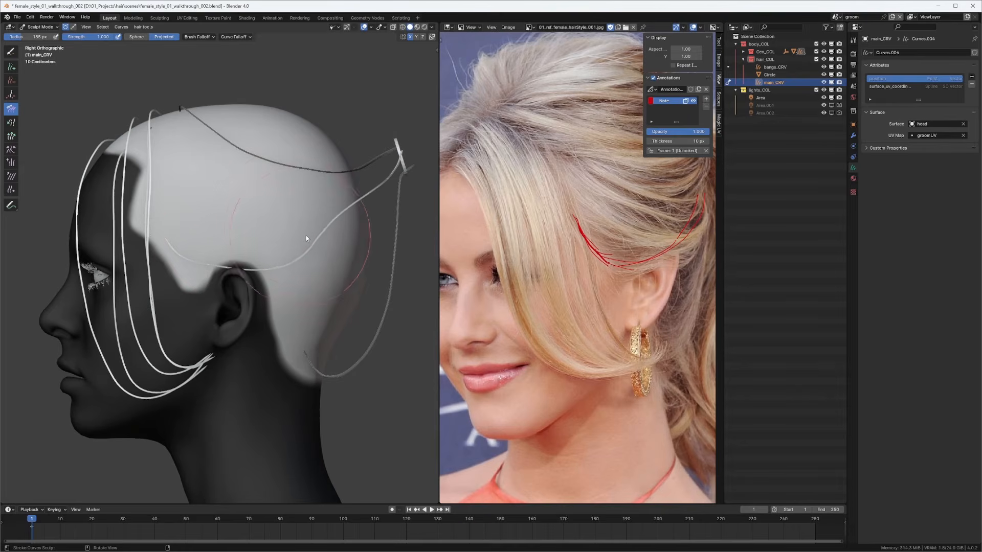
mouse_move(302, 219)
middle_mouse_down()
mouse_move(357, 234)
mouse_move(339, 217)
middle_mouse_up()
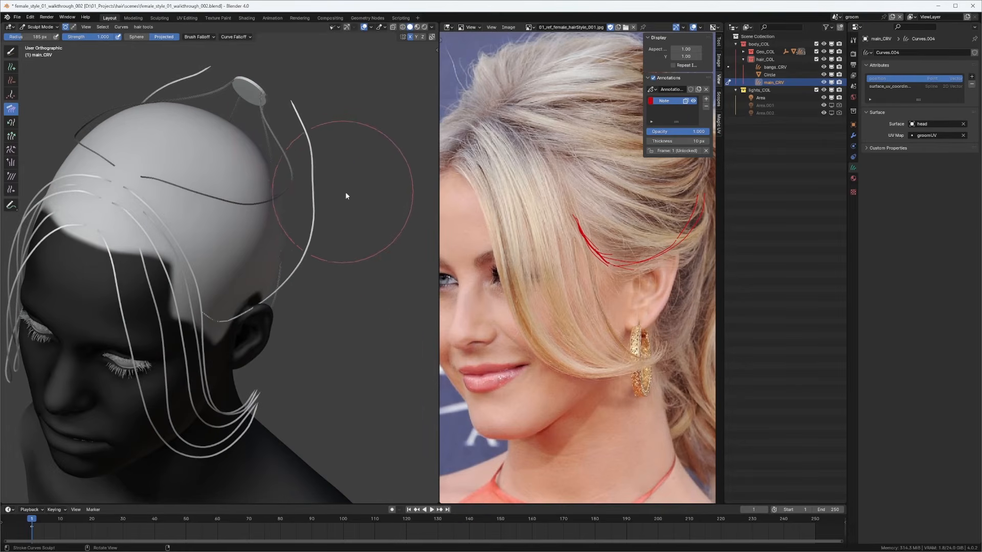
mouse_move(345, 196)
left_mouse_down()
mouse_move(303, 121)
mouse_move(269, 93)
mouse_move(277, 206)
left_mouse_up()
Step: Circle the upper temple root area on the ponytail photo in red and trace its flow lines back toward the ponytail
mouse_move(277, 206)
middle_mouse_down()
mouse_move(188, 189)
mouse_move(174, 130)
middle_mouse_up()
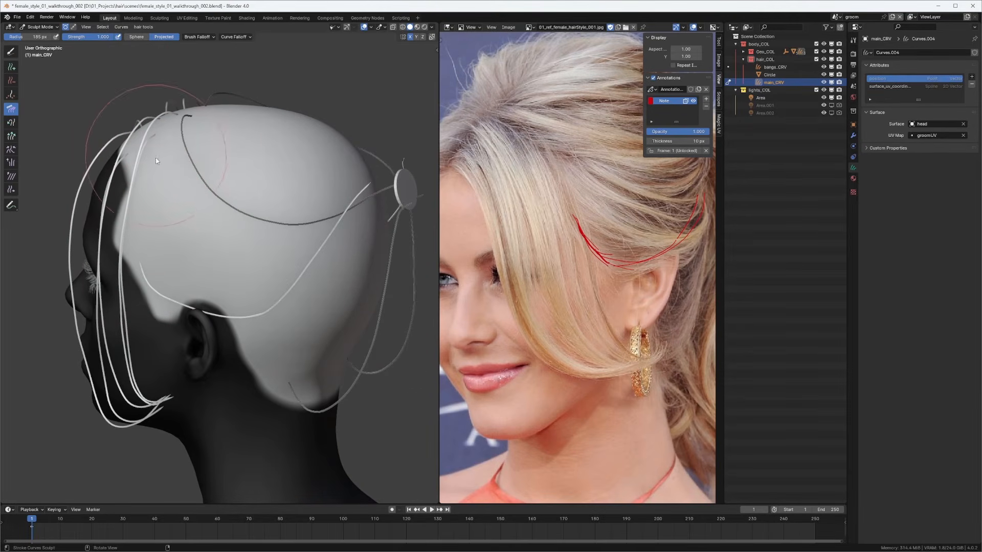
middle_click_drag(647, 244, 578, 259)
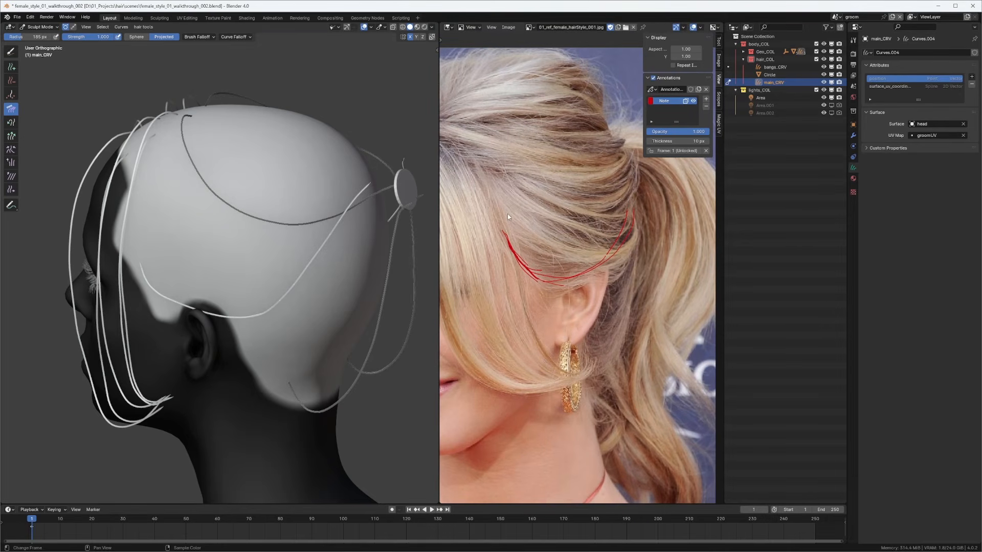
left_click_drag(507, 210, 511, 191)
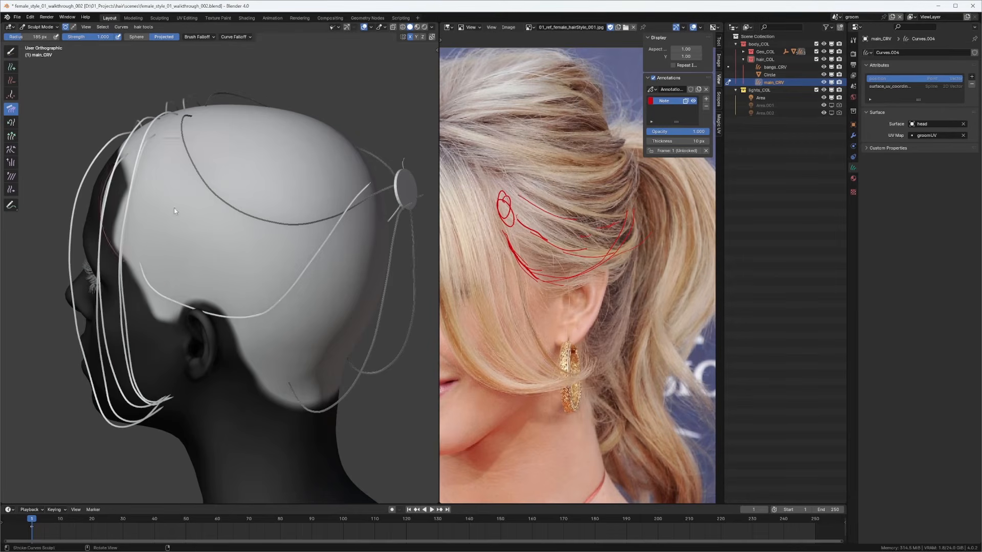
Step: With a 140 px comb brush, smooth the temple curve's outward bow from above and bend its end toward the disc
mouse_move(174, 208)
middle_mouse_down()
mouse_move(357, 243)
mouse_move(297, 294)
mouse_move(265, 275)
mouse_move(262, 256)
middle_mouse_up()
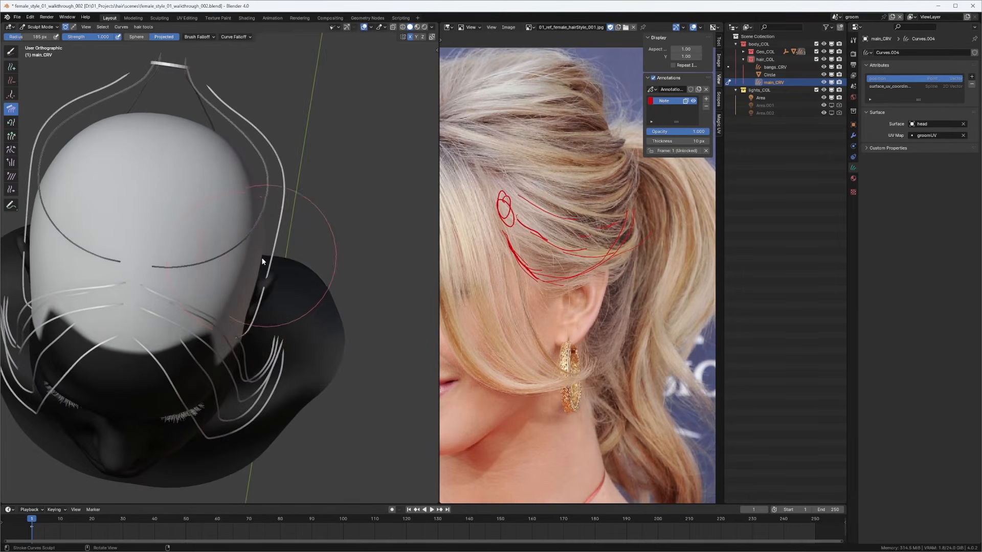
key("f")
left_click(236, 270)
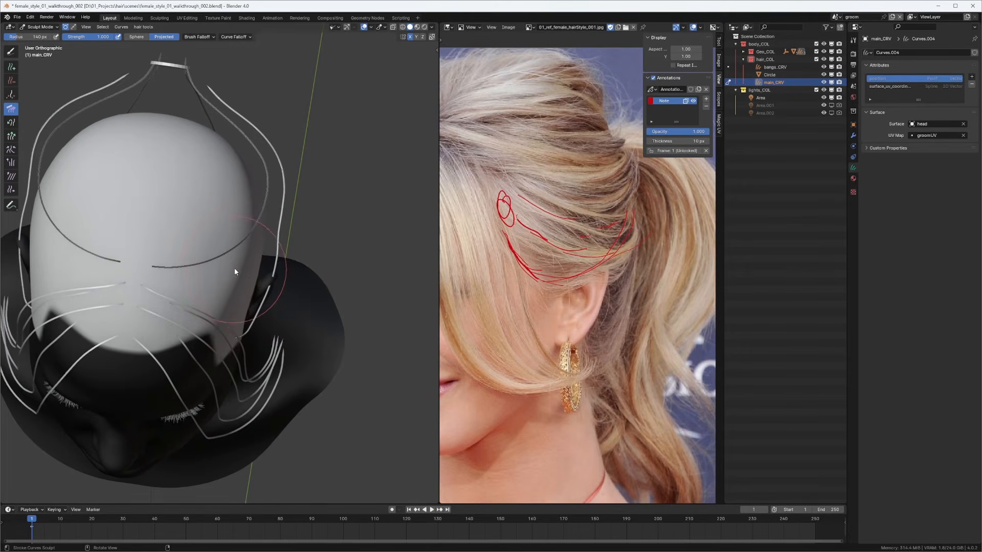
left_click_drag(239, 271, 265, 275)
left_click_drag(301, 179, 246, 115)
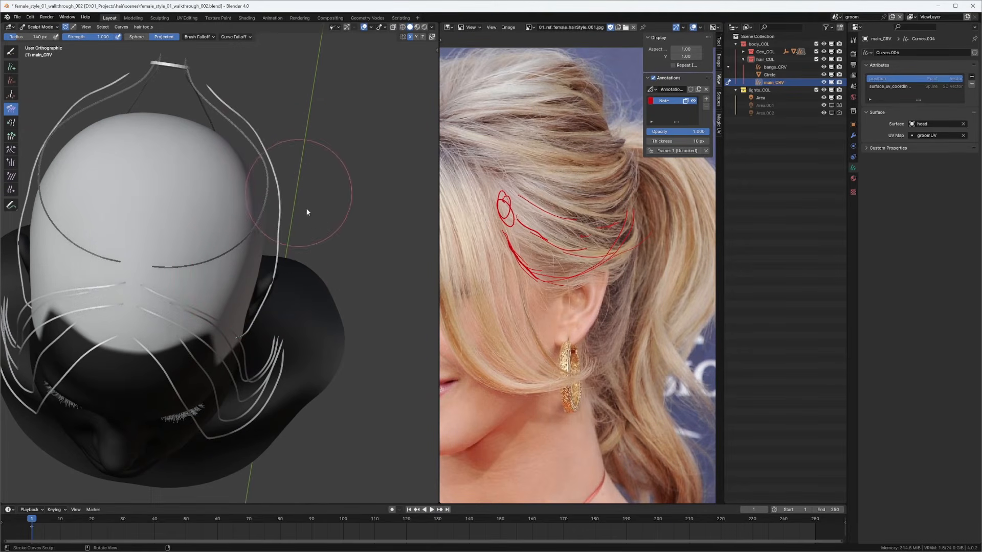
mouse_move(307, 209)
left_mouse_down()
mouse_move(283, 154)
mouse_move(224, 101)
left_mouse_up()
mouse_move(296, 191)
left_mouse_down()
mouse_move(265, 134)
mouse_move(216, 96)
left_mouse_up()
mouse_move(280, 212)
middle_mouse_down()
mouse_move(274, 193)
mouse_move(187, 123)
middle_mouse_up()
Step: Comb the temple curve's upper end toward the disc in the right side view and set the brush radius to 159 px
middle_click_drag(278, 186, 244, 170, "shift")
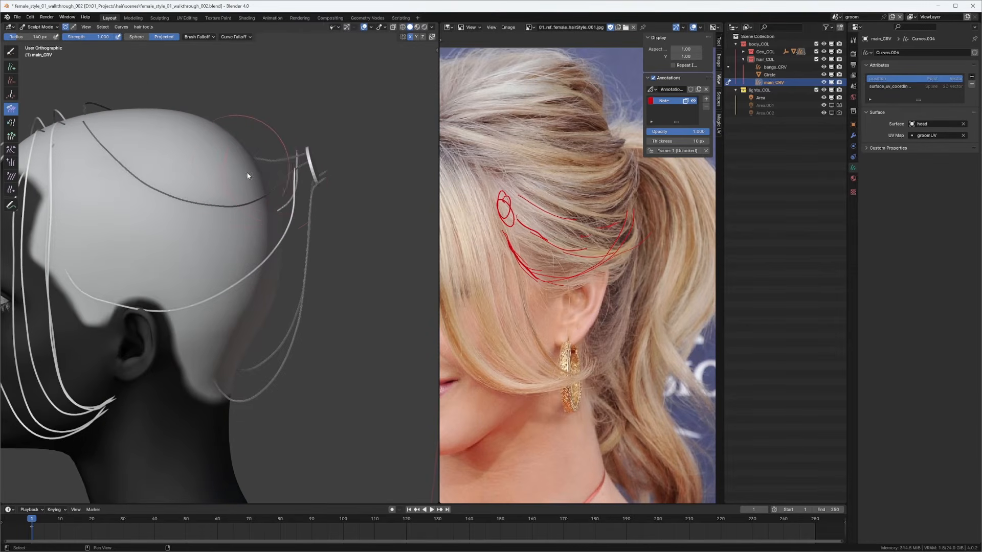
key("KP_3")
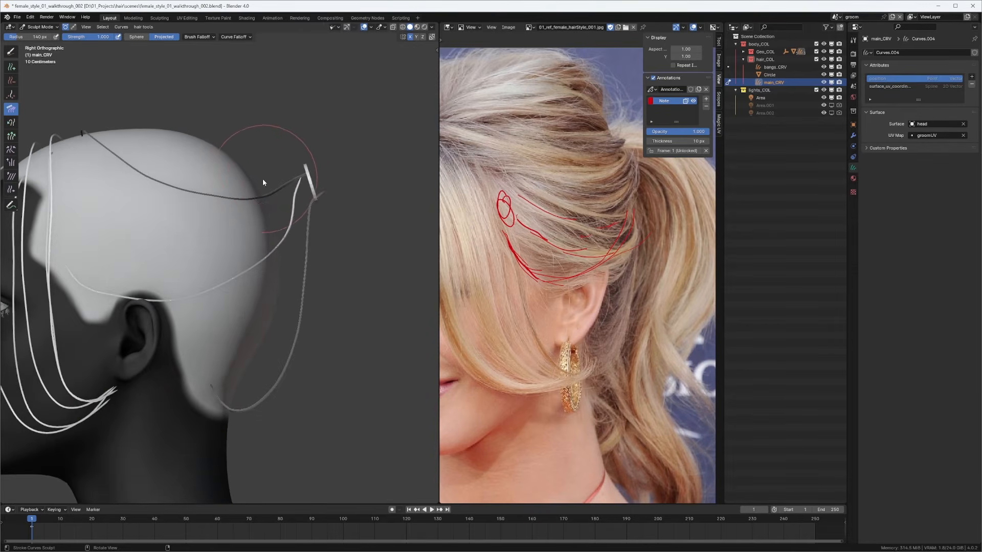
left_click_drag(263, 179, 285, 168)
key("f")
left_click(244, 237)
middle_click_drag(300, 239, 339, 224)
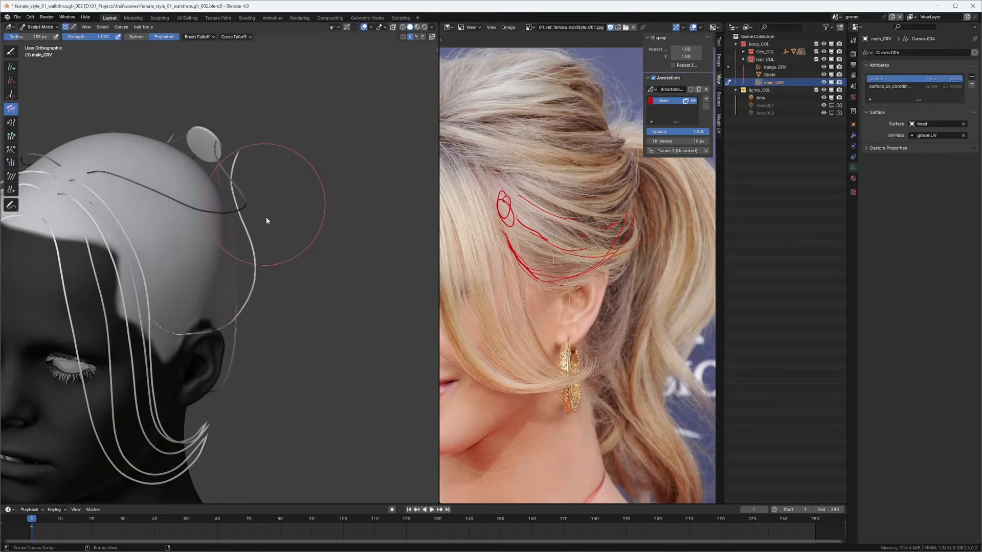
Step: Set the comb brush radius to 115 px and comb the temple curve's tip onto the edge of the disc
mouse_move(262, 220)
middle_mouse_down()
mouse_move(240, 140)
mouse_move(209, 141)
middle_mouse_up()
mouse_move(313, 198)
middle_mouse_down()
mouse_move(277, 214)
mouse_move(350, 170)
middle_mouse_up()
key("q")
left_click(296, 236)
key("q")
left_click(323, 158)
scroll(323, 158, "up", 2)
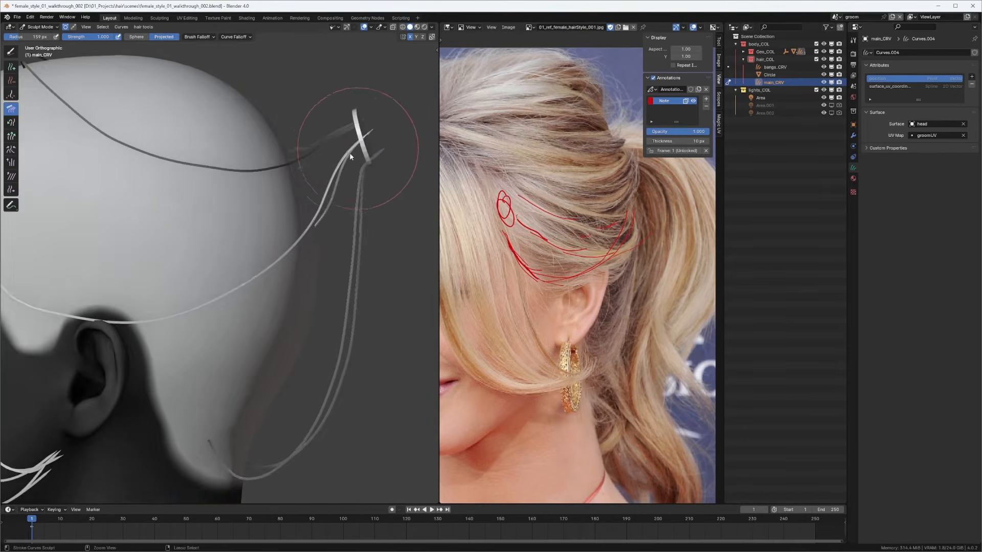
key("f")
left_click(327, 172)
left_click_drag(354, 152, 336, 170)
mouse_move(333, 179)
middle_mouse_down("ctrl")
mouse_move(208, 238)
mouse_move(145, 251)
middle_mouse_up("ctrl")
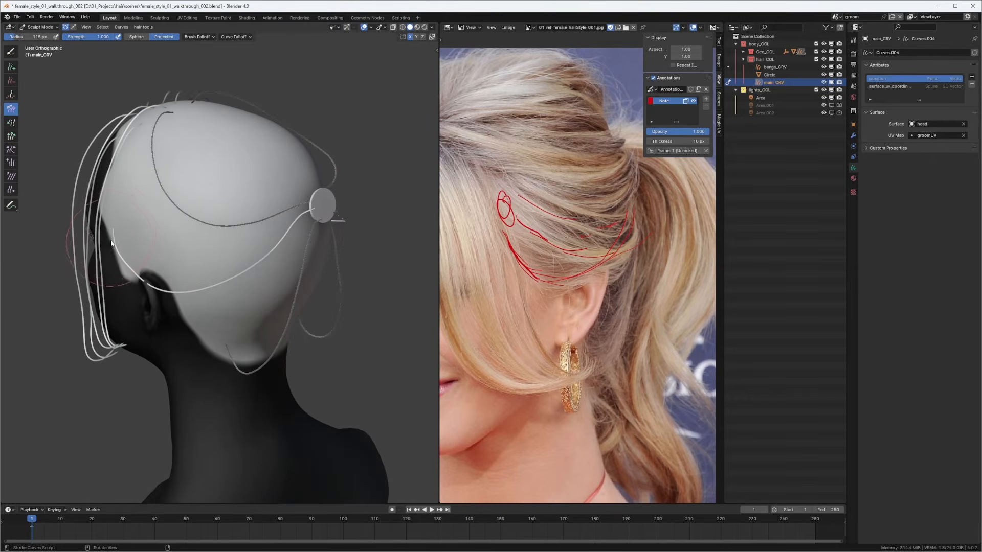
Step: Set the comb brush radius to 168 px and smooth the temple curve's bow where it passes above the ear
middle_click_drag(134, 215, 117, 228)
middle_click_drag(176, 215, 152, 228)
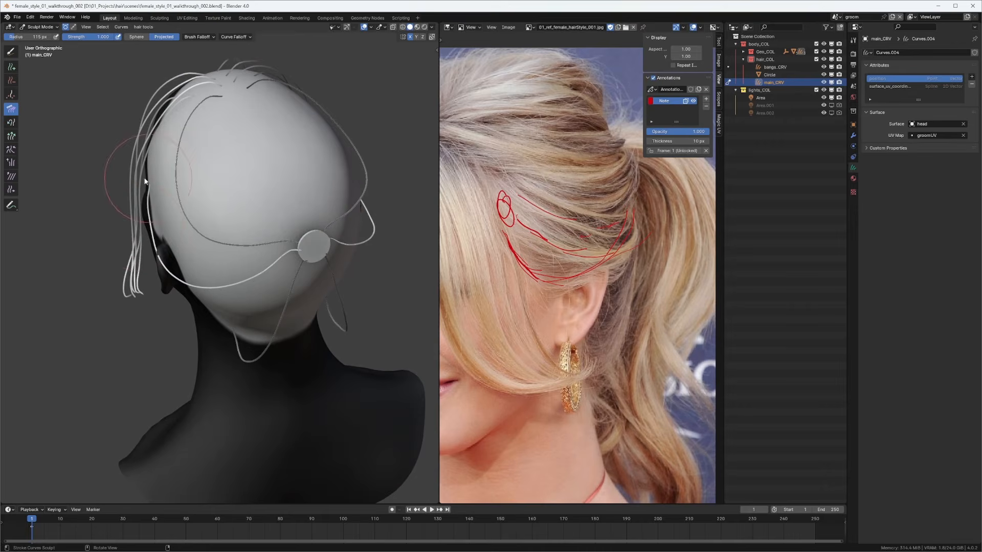
mouse_move(251, 276)
middle_mouse_down()
mouse_move(324, 197)
mouse_move(286, 182)
middle_mouse_up()
scroll(348, 205, "up", 3)
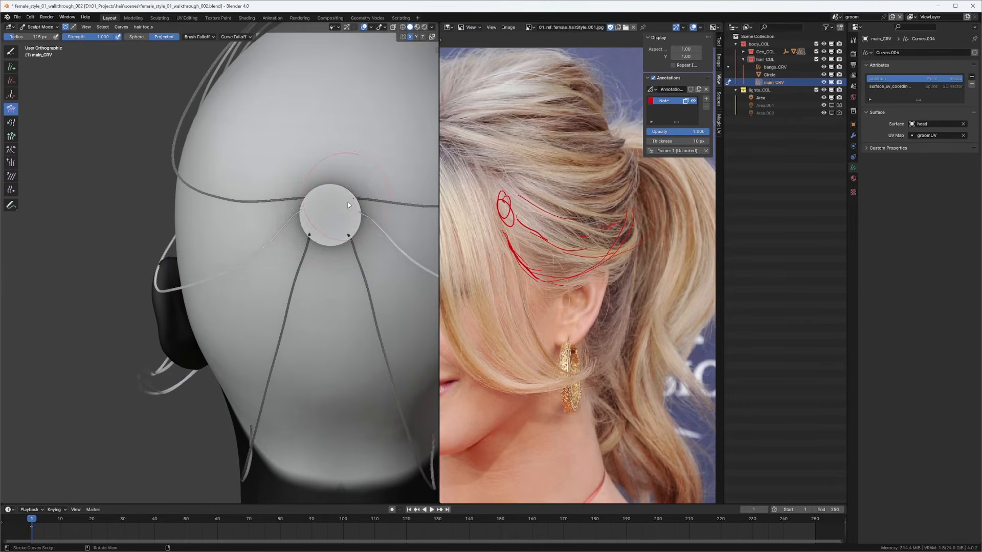
mouse_move(328, 226)
middle_mouse_down()
mouse_move(302, 247)
mouse_move(345, 275)
mouse_move(327, 221)
mouse_move(361, 165)
mouse_move(393, 147)
mouse_move(352, 167)
mouse_move(375, 164)
mouse_move(362, 125)
mouse_move(206, 237)
mouse_move(234, 263)
mouse_move(148, 219)
middle_mouse_up()
key("f")
left_click(174, 214)
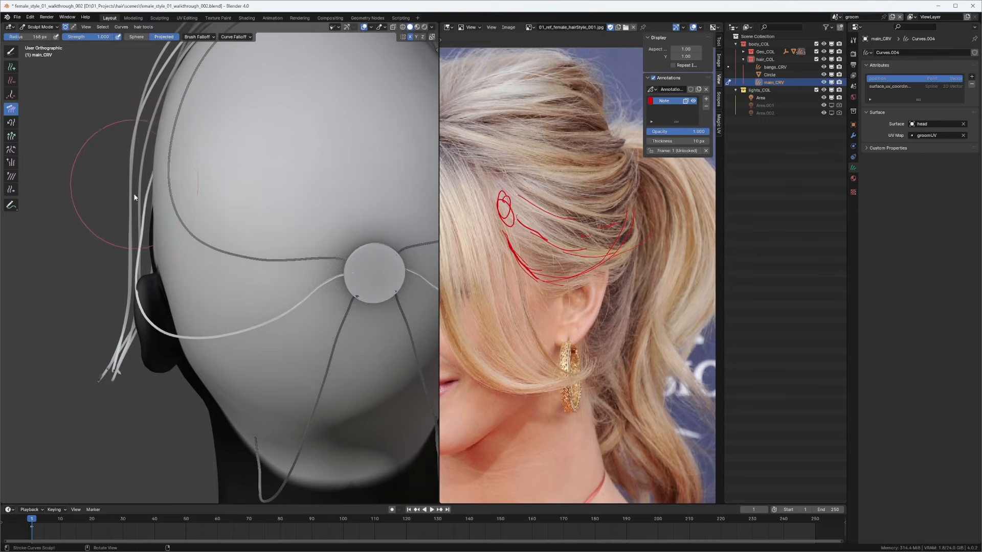
mouse_move(121, 187)
middle_mouse_down()
mouse_move(265, 175)
mouse_move(292, 136)
mouse_move(280, 146)
mouse_move(235, 146)
mouse_move(234, 129)
middle_mouse_up()
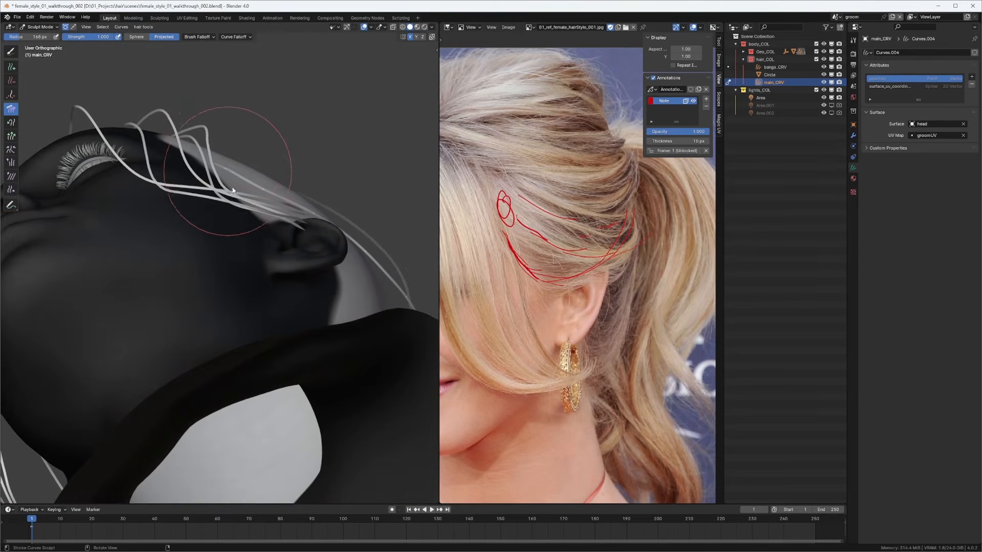
mouse_move(240, 163)
middle_mouse_down()
mouse_move(262, 158)
mouse_move(175, 202)
mouse_move(202, 211)
mouse_move(152, 217)
mouse_move(152, 189)
mouse_move(125, 203)
middle_mouse_up()
mouse_move(85, 127)
middle_mouse_down()
mouse_move(82, 140)
mouse_move(134, 128)
middle_mouse_up()
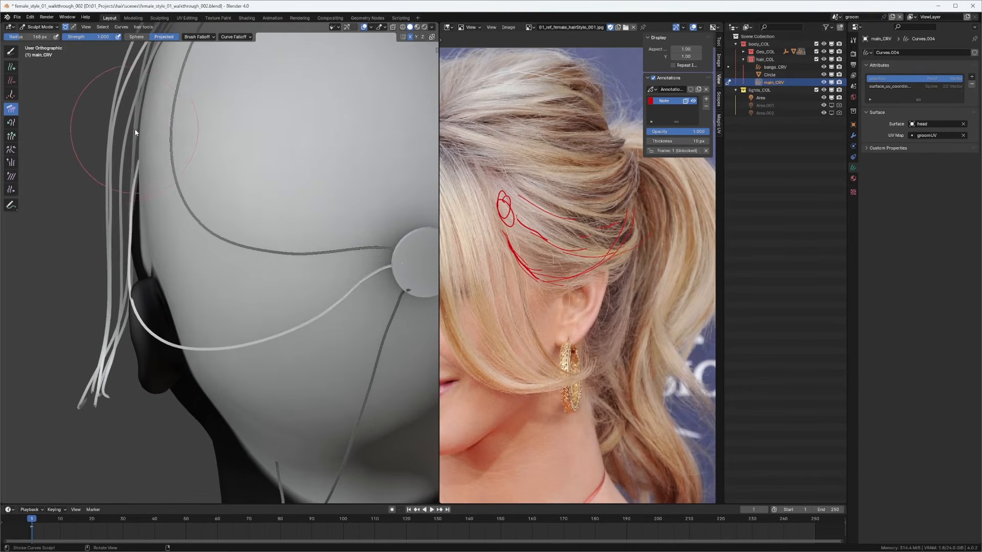
mouse_move(139, 142)
left_mouse_down()
mouse_move(90, 143)
mouse_move(141, 142)
left_mouse_up()
middle_click_drag(119, 164, 169, 131, "ctrl")
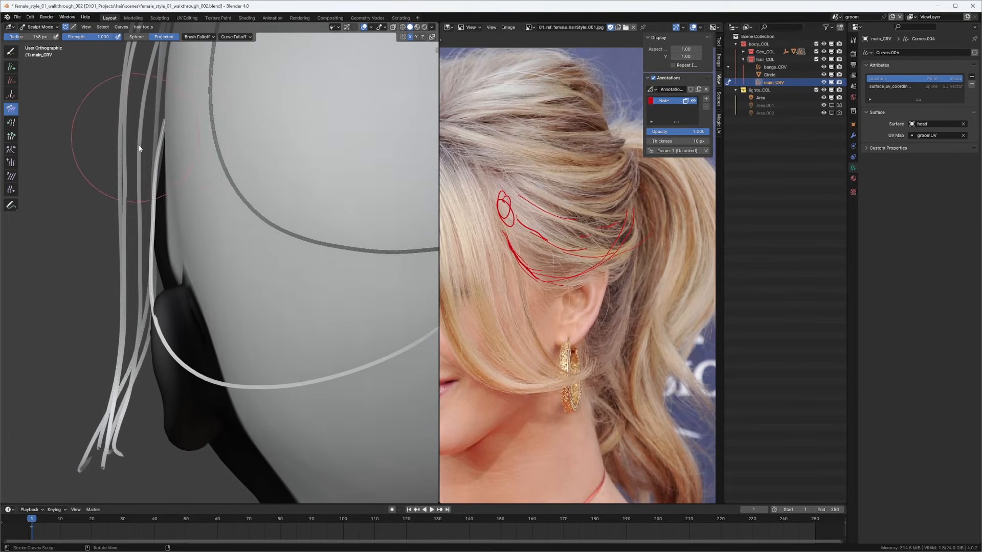
Step: Add a guide curve on the side of the head between the temple curve and the crown curve, checking its placement against the ponytail photo
middle_click_drag(149, 215, 262, 187)
middle_click_drag(262, 188, 292, 156)
middle_click_drag(302, 204, 281, 207, "ctrl")
key("q")
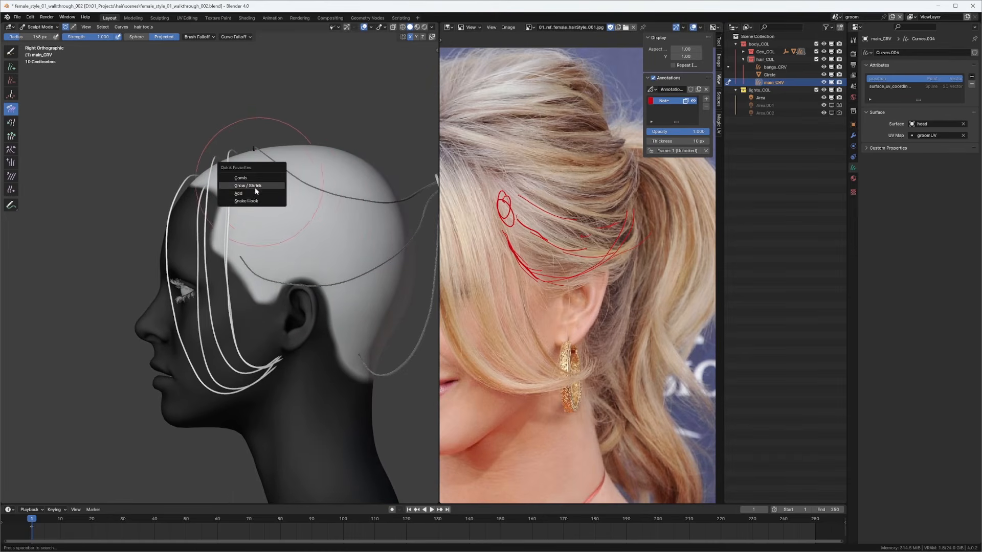
left_click(256, 193)
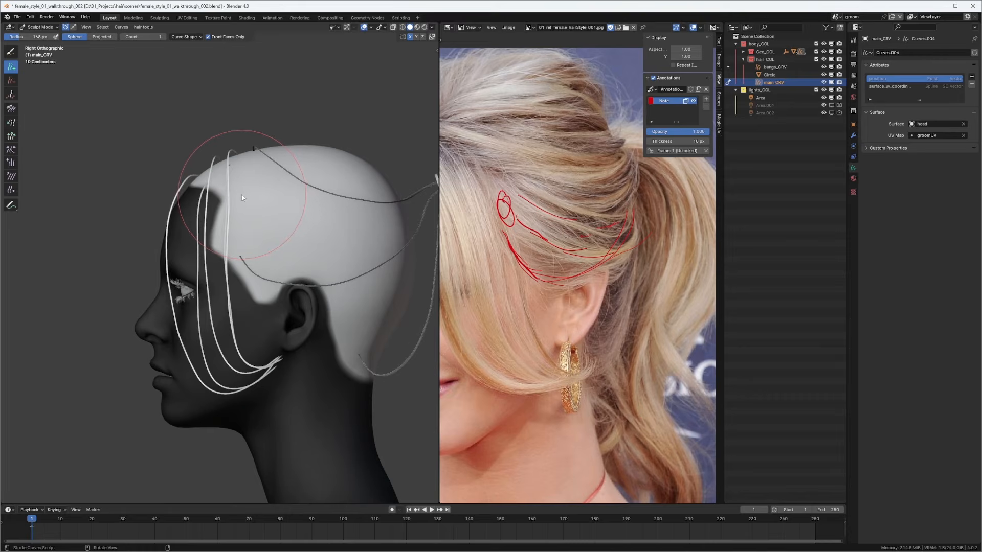
left_click(241, 194)
middle_click_drag(285, 190, 353, 282)
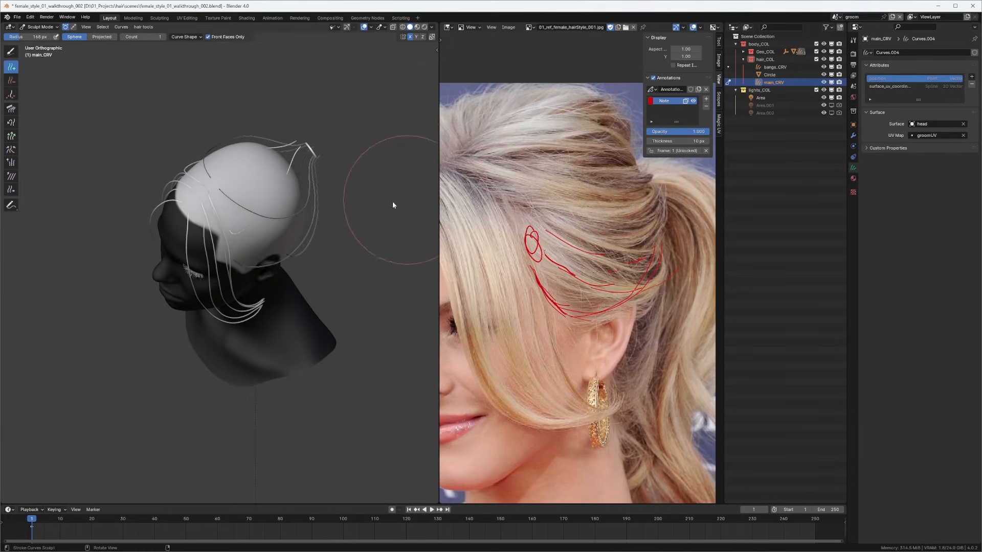
mouse_move(393, 205)
middle_mouse_down()
mouse_move(235, 218)
mouse_move(263, 231)
mouse_move(253, 213)
mouse_move(222, 218)
middle_mouse_up()
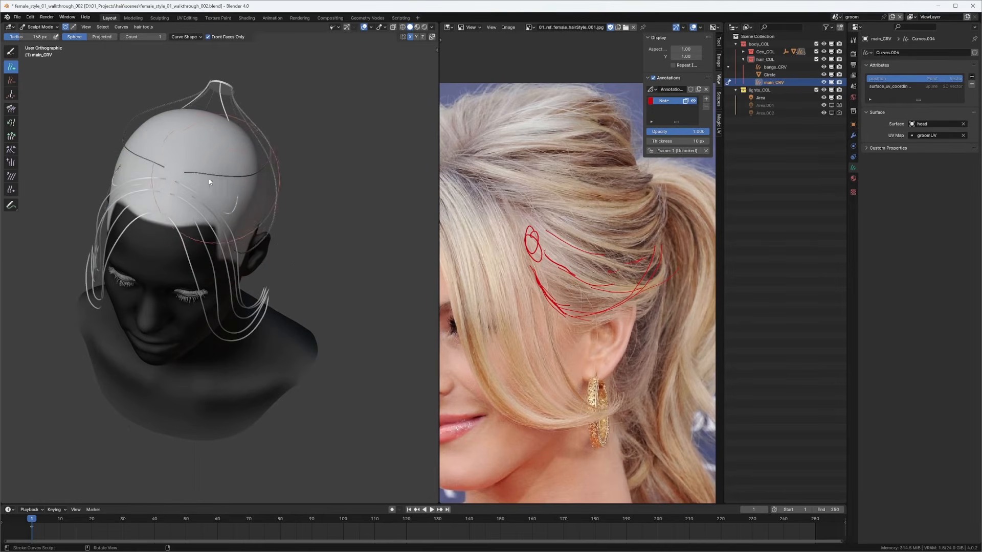
mouse_move(209, 181)
middle_mouse_down()
mouse_move(238, 187)
mouse_move(268, 296)
mouse_move(234, 197)
mouse_move(177, 167)
middle_mouse_up()
middle_click_drag(472, 190, 544, 216)
middle_click_drag(249, 219, 215, 185)
middle_click_drag(281, 204, 241, 220)
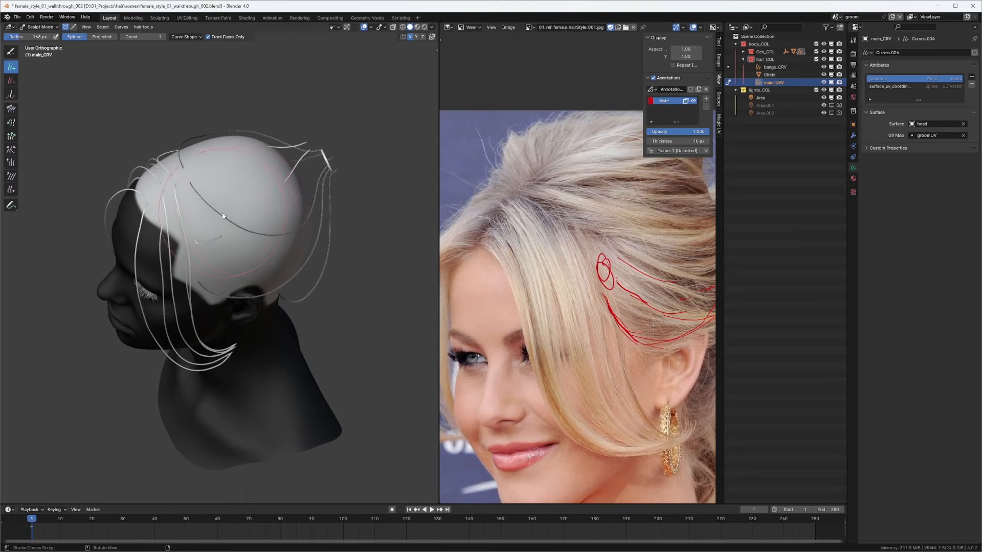
Step: Comb the new side curve back toward the disc, using brush radii of 195 px and 155 px
key("f")
left_click(248, 212)
mouse_move(247, 205)
middle_mouse_down()
mouse_move(253, 211)
mouse_move(266, 190)
mouse_move(275, 201)
mouse_move(186, 189)
middle_mouse_up()
key("q")
left_click(256, 192)
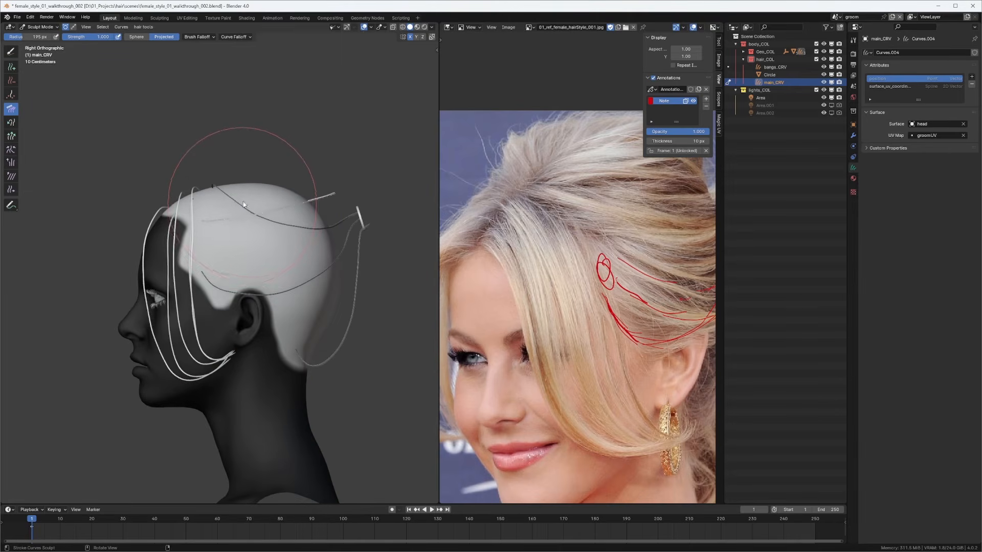
key("f")
left_click(237, 204)
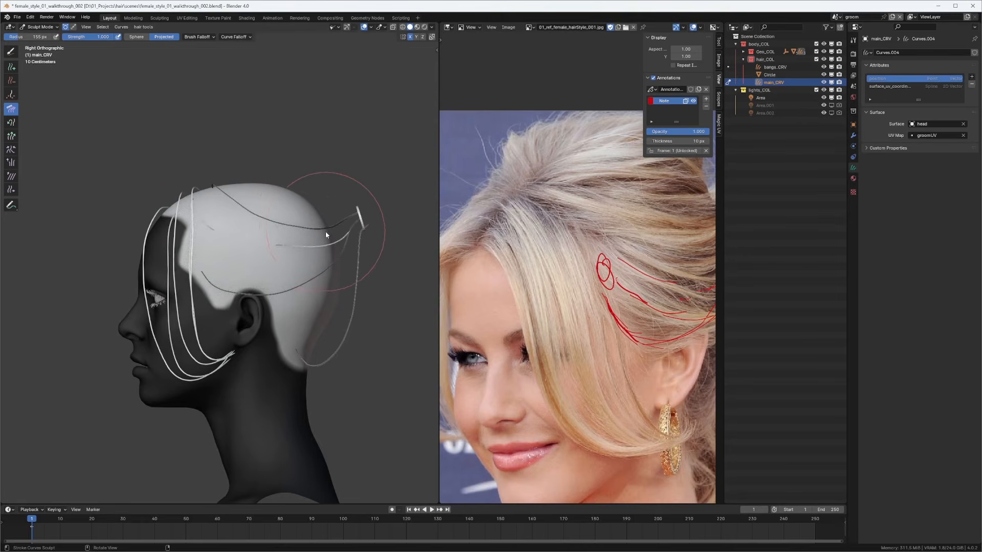
Step: Pull the new side curve's end toward the disc with Snake Hook in the right side view, and return to Comb
key("q")
left_click(311, 250)
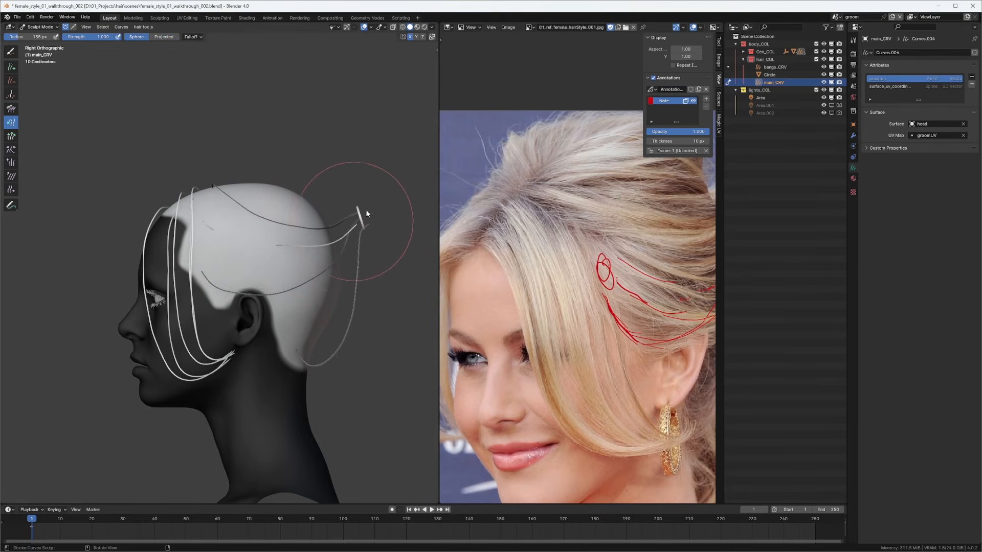
mouse_move(366, 213)
left_mouse_down()
mouse_move(379, 200)
mouse_move(363, 218)
left_mouse_up()
key("q")
left_click(335, 197)
mouse_move(278, 263)
middle_mouse_down()
mouse_move(223, 235)
mouse_move(205, 306)
mouse_move(206, 361)
mouse_move(158, 383)
middle_mouse_up()
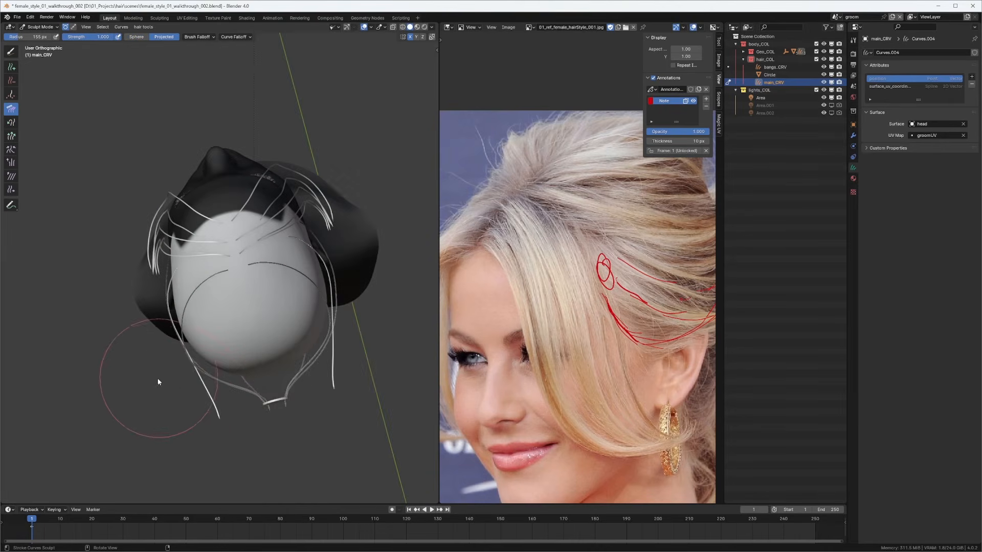
Step: Pull the new side curve's tip onto the disc from above with Snake Hook, and comb its end into line
key("q")
left_click(235, 401)
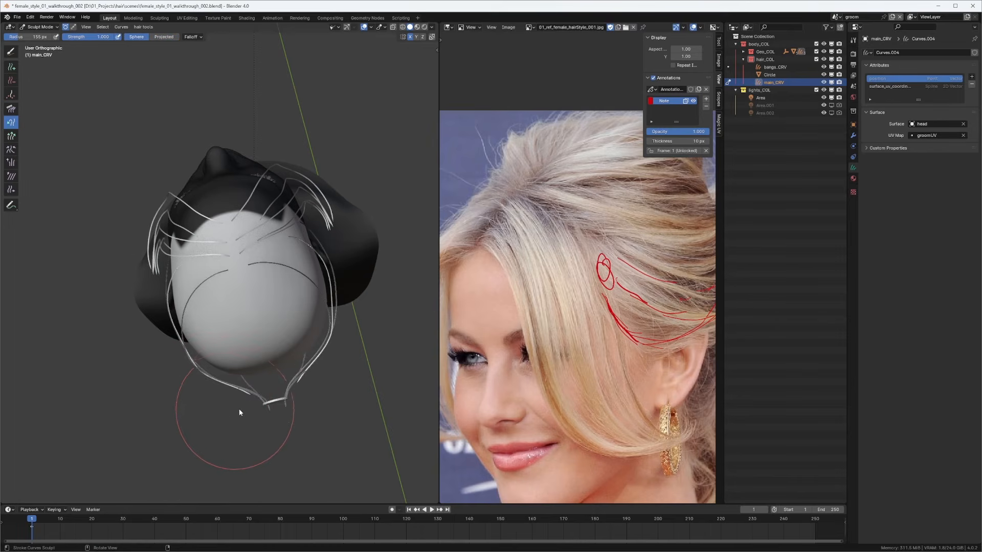
left_click_drag(261, 393, 271, 415)
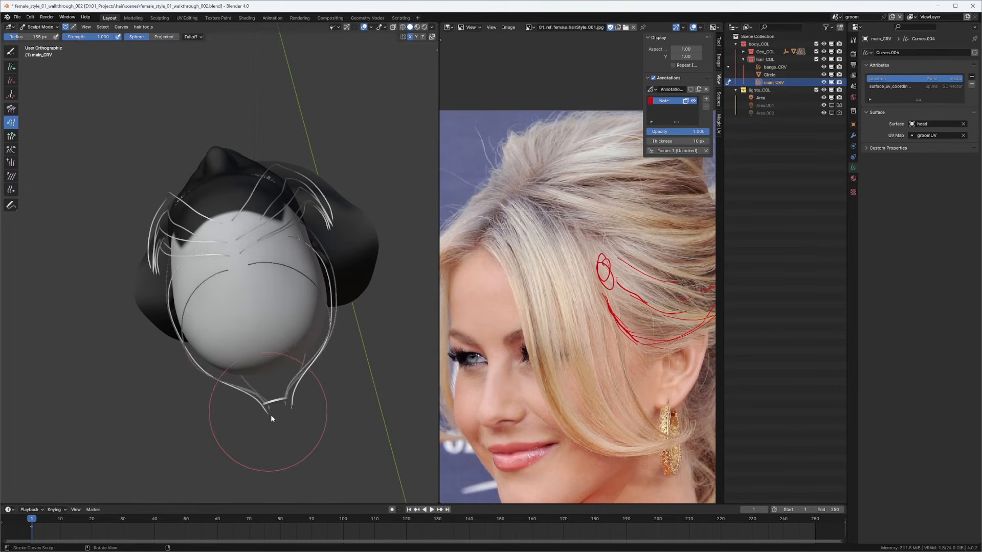
key("q")
left_click(245, 403)
key("q")
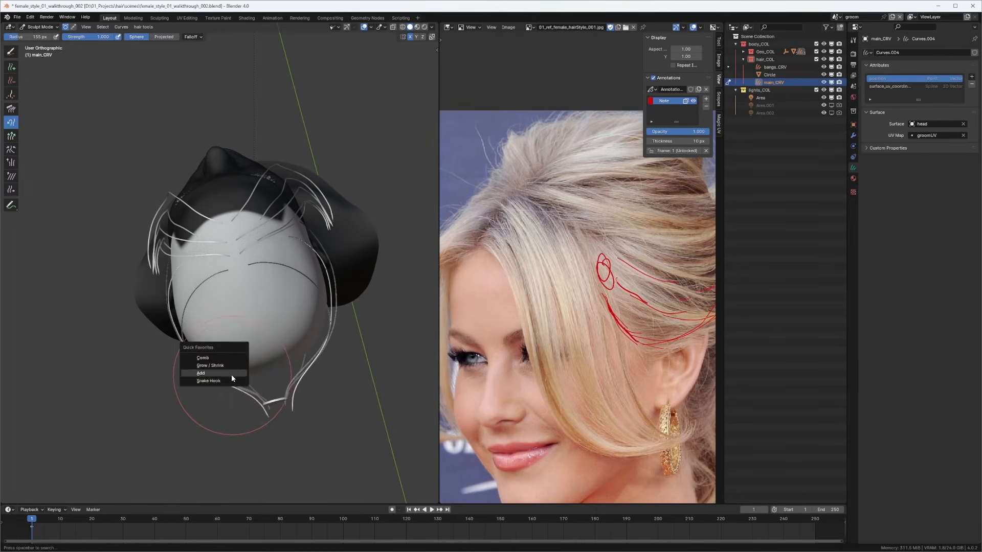
left_click(215, 359)
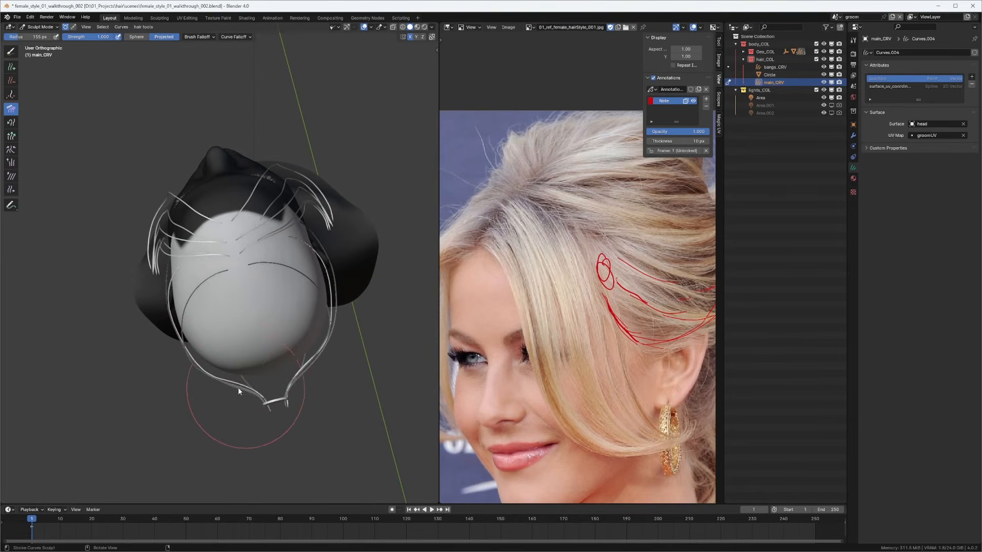
Step: Comb the new side curve's end up to the disc in the right side view and check it from behind
mouse_move(238, 388)
middle_mouse_down()
mouse_move(179, 295)
mouse_move(171, 225)
middle_mouse_up()
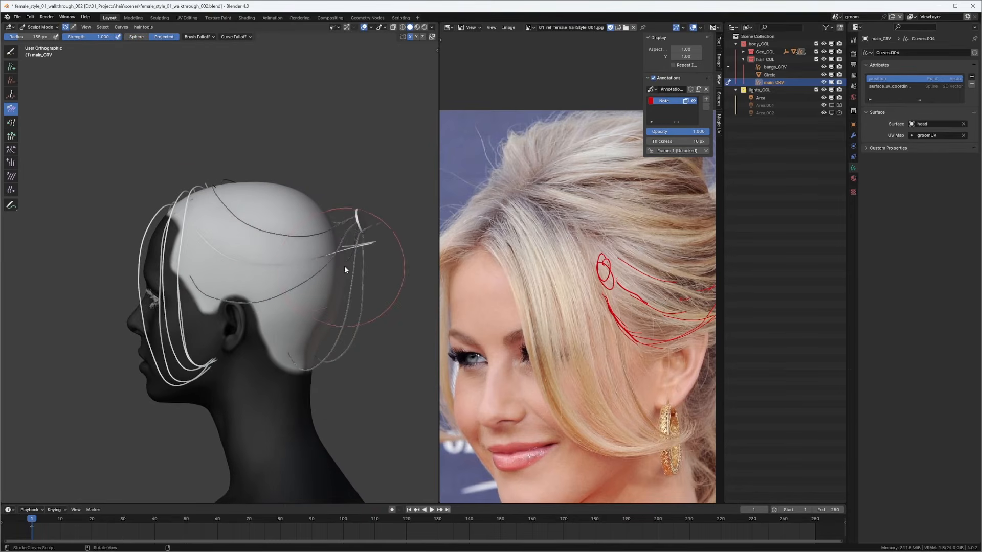
key("KP_3")
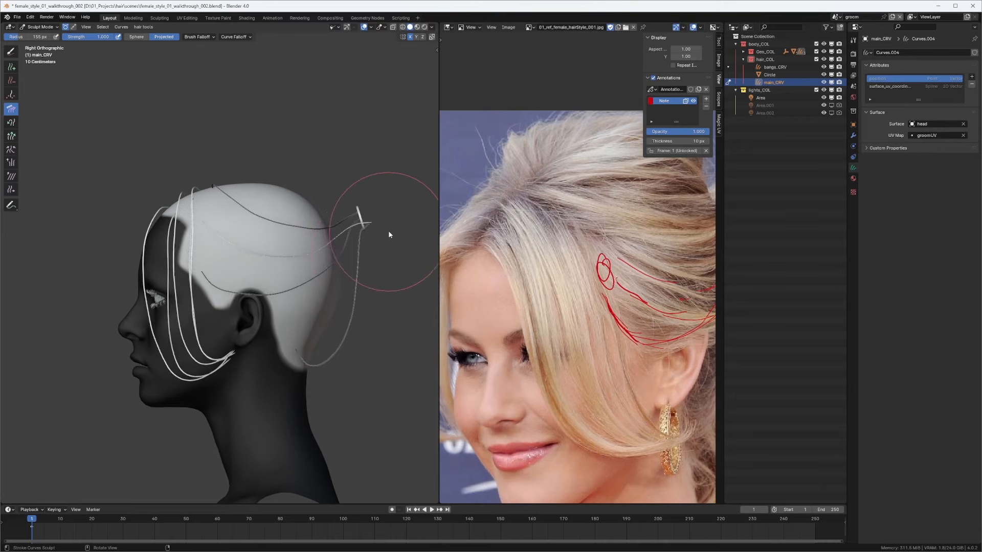
mouse_move(313, 231)
middle_mouse_down()
mouse_move(244, 224)
mouse_move(174, 289)
mouse_move(173, 243)
mouse_move(153, 283)
middle_mouse_up()
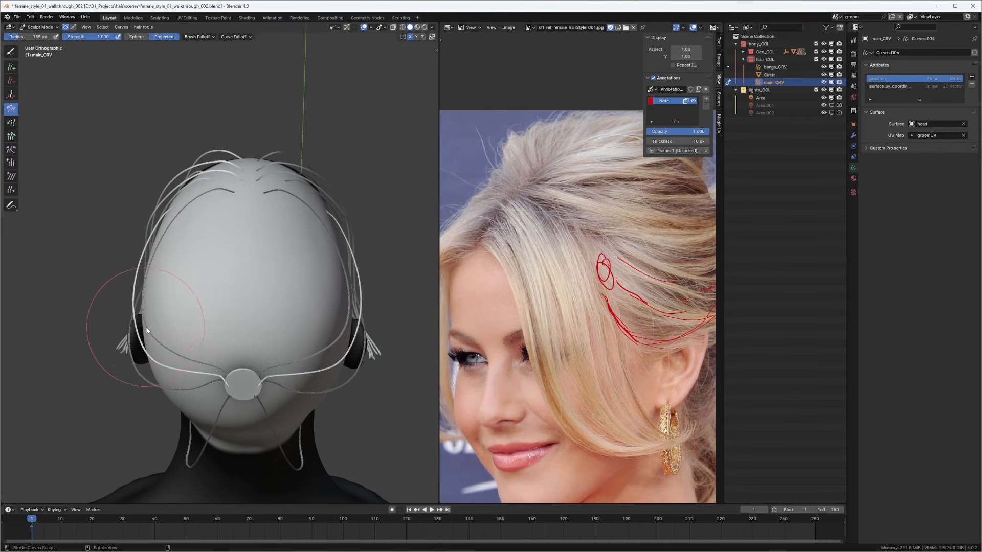
middle_click_drag(147, 330, 297, 195)
Step: Sketch short flow-line annotations on the head along the temple hairline down to the sideburn
scroll(267, 198, "up", 2)
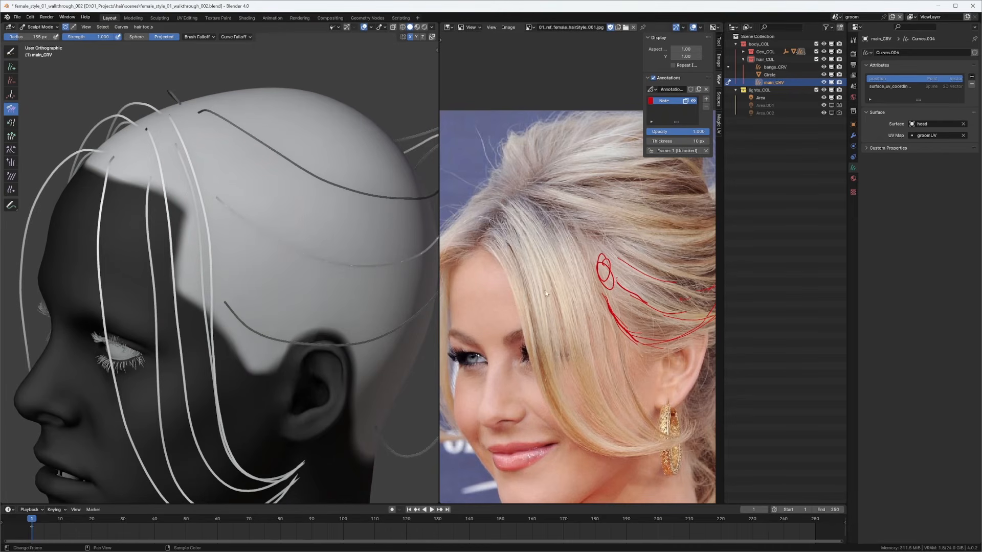
middle_click_drag(545, 293, 535, 285)
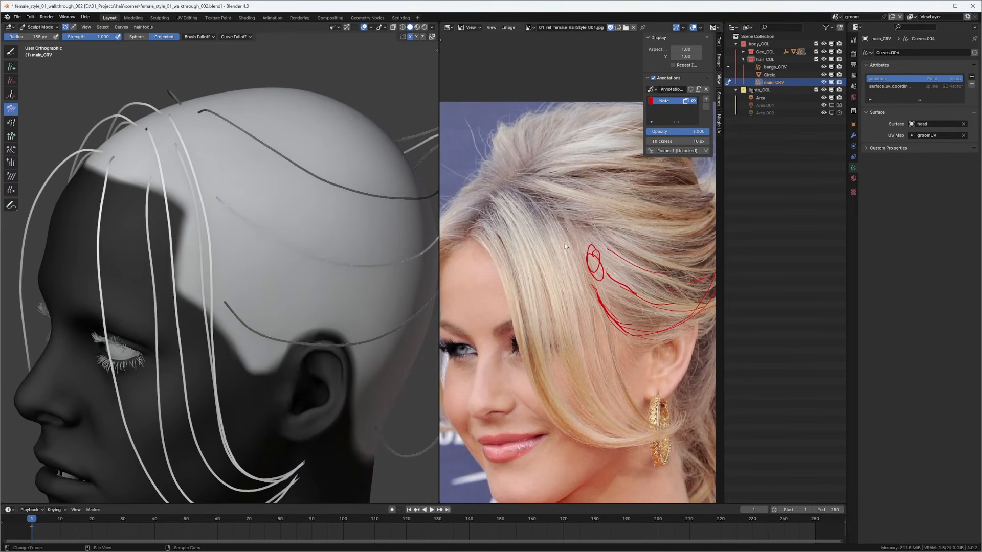
mouse_move(286, 248)
middle_mouse_down()
mouse_move(243, 250)
mouse_move(192, 239)
mouse_move(192, 228)
middle_mouse_up()
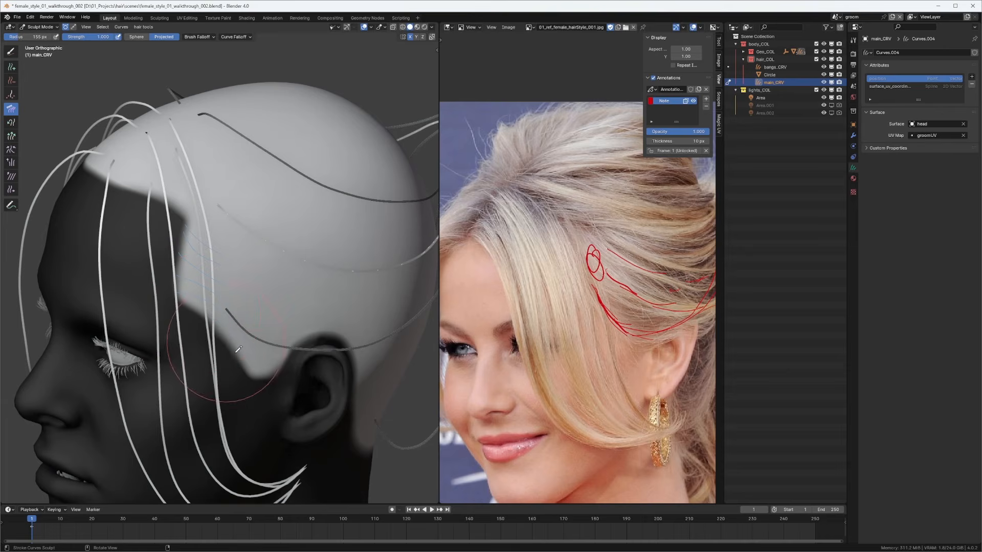
left_click_drag(226, 343, 254, 384)
left_click_drag(257, 378, 264, 402)
mouse_move(268, 370)
left_mouse_down()
mouse_move(276, 403)
mouse_move(278, 394)
left_mouse_up()
Step: Set the 3D view annotation color to red and its thickness to 10 px
key("n")
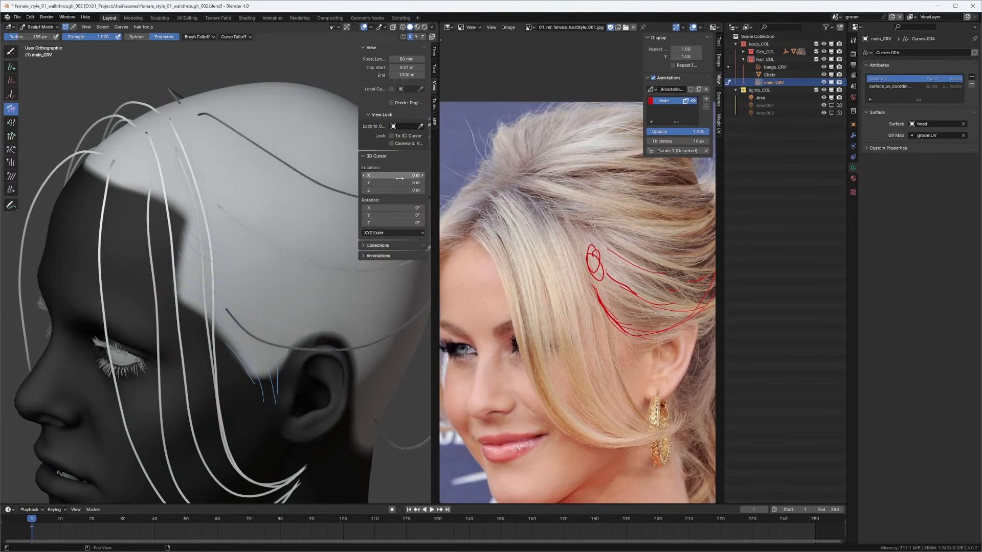
left_click(366, 256)
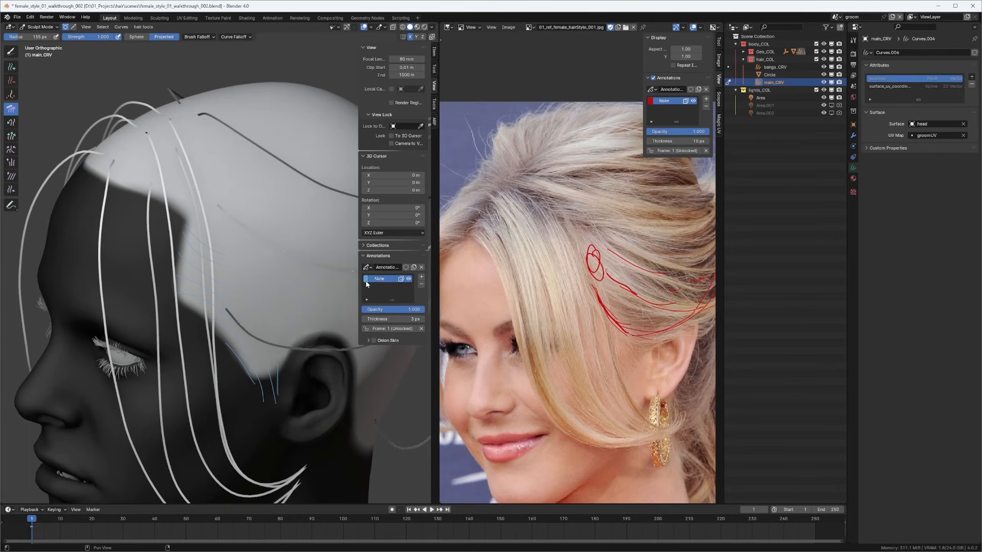
left_click(366, 279)
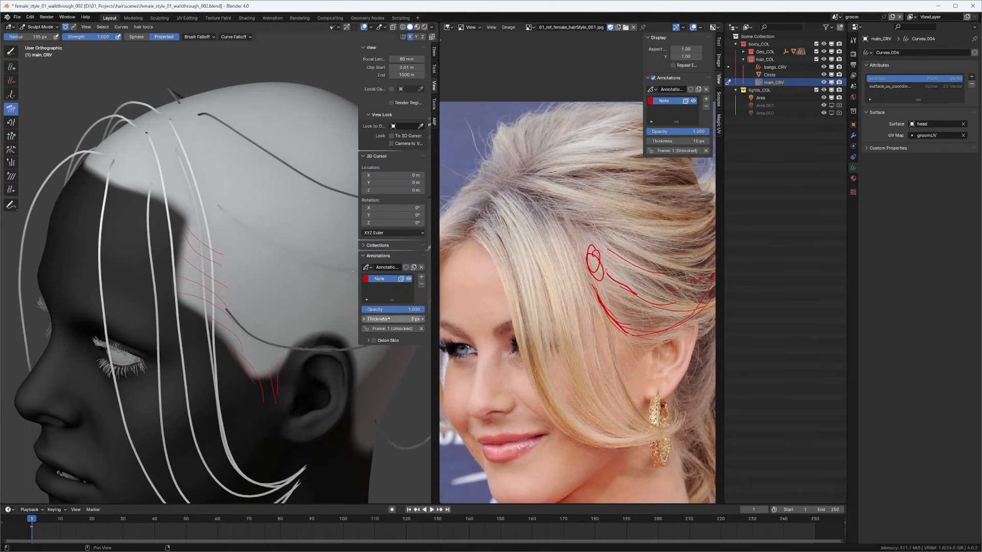
left_click_drag(377, 320, 396, 320)
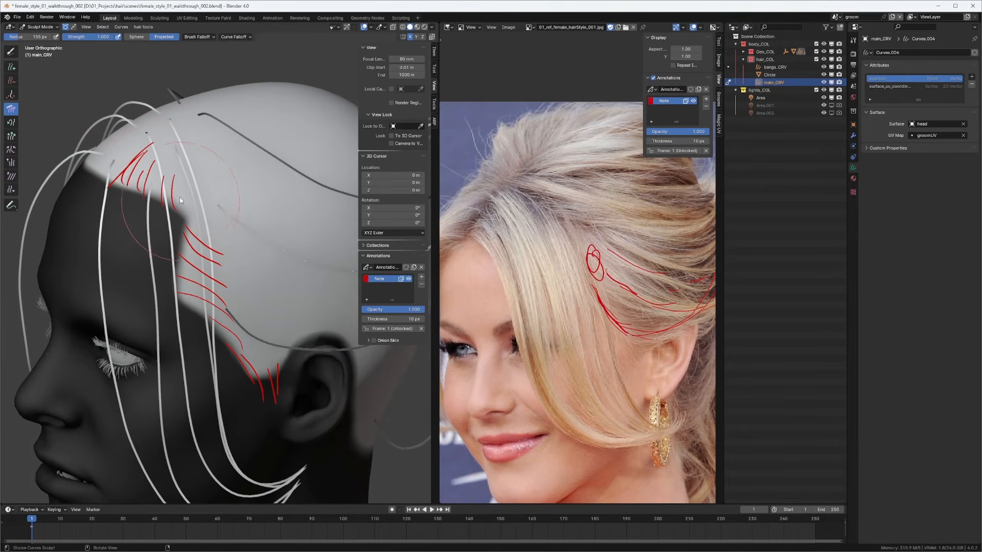
Step: Erase the flow-line annotations along the forehead, temple and sideburn hairline on the head
left_click_drag(135, 209, 118, 241)
mouse_move(121, 168)
right_mouse_down()
mouse_move(131, 228)
mouse_move(149, 148)
right_mouse_up()
mouse_move(190, 210)
right_mouse_down()
mouse_move(228, 355)
mouse_move(240, 292)
mouse_move(281, 387)
right_mouse_up()
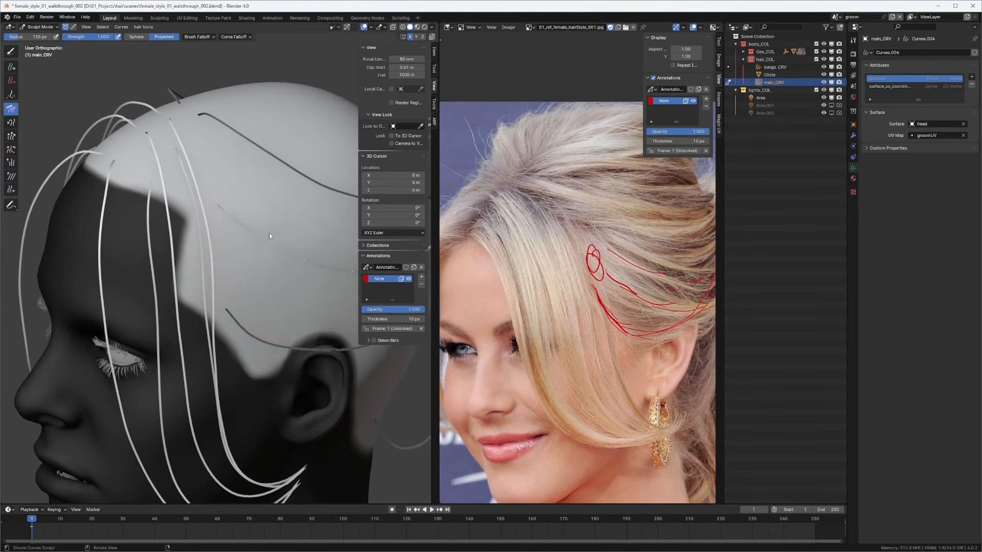
Step: Comb the new side curve's end against the disc's edge with a 111 px brush, working from the side and above
scroll(269, 232, "down", 2)
mouse_move(269, 232)
middle_mouse_down()
mouse_move(206, 221)
mouse_move(247, 207)
mouse_move(186, 186)
mouse_move(126, 185)
middle_mouse_up()
scroll(287, 209, "up", 1)
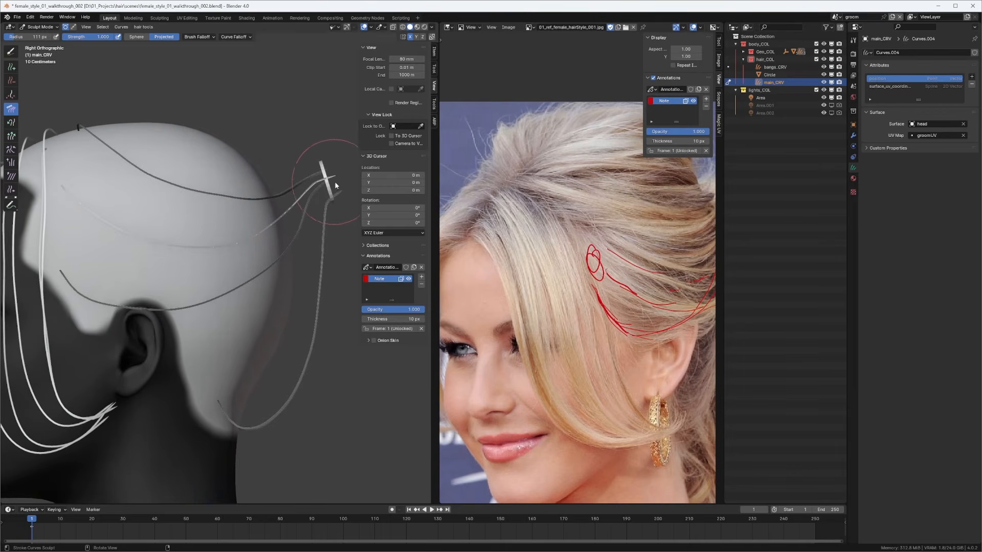
middle_click_drag(296, 241, 329, 251)
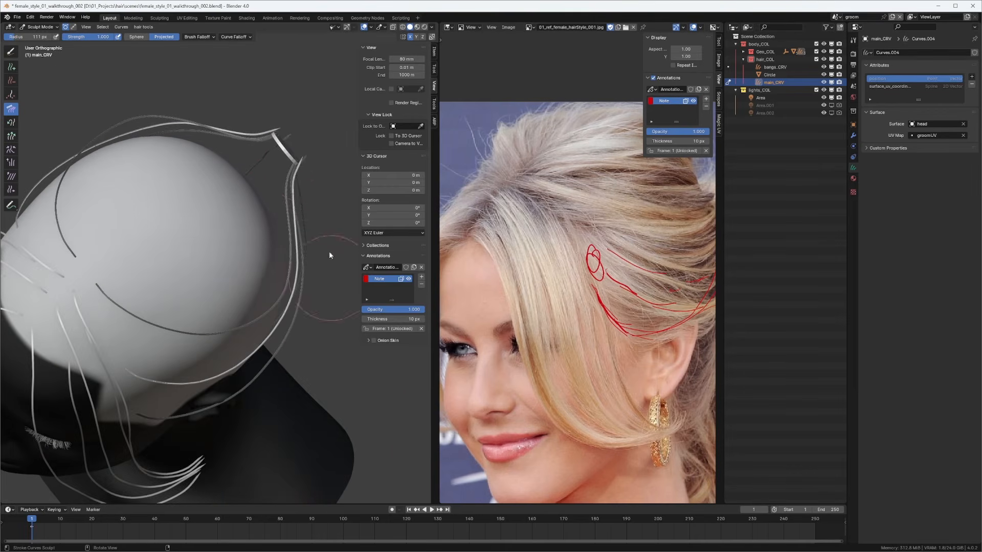
mouse_move(305, 171)
left_mouse_down()
mouse_move(289, 169)
mouse_move(285, 187)
left_mouse_up()
mouse_move(287, 188)
middle_mouse_down()
mouse_move(360, 197)
mouse_move(307, 164)
middle_mouse_up()
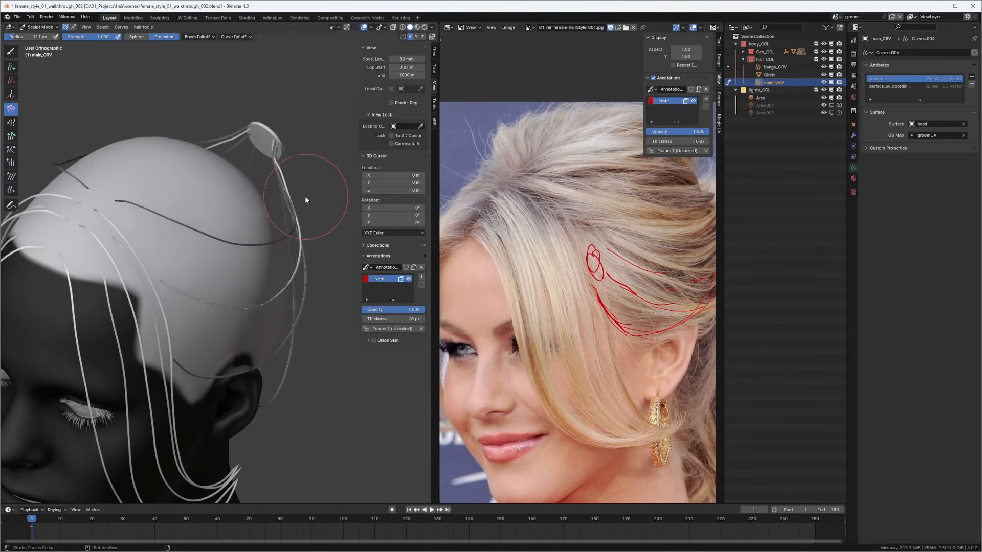
Step: Add a new symmetric guide curve near the centre of the crown, comparing its placement with the reference photo
mouse_move(320, 222)
middle_mouse_down()
mouse_move(364, 196)
mouse_move(272, 207)
mouse_move(285, 236)
middle_mouse_up()
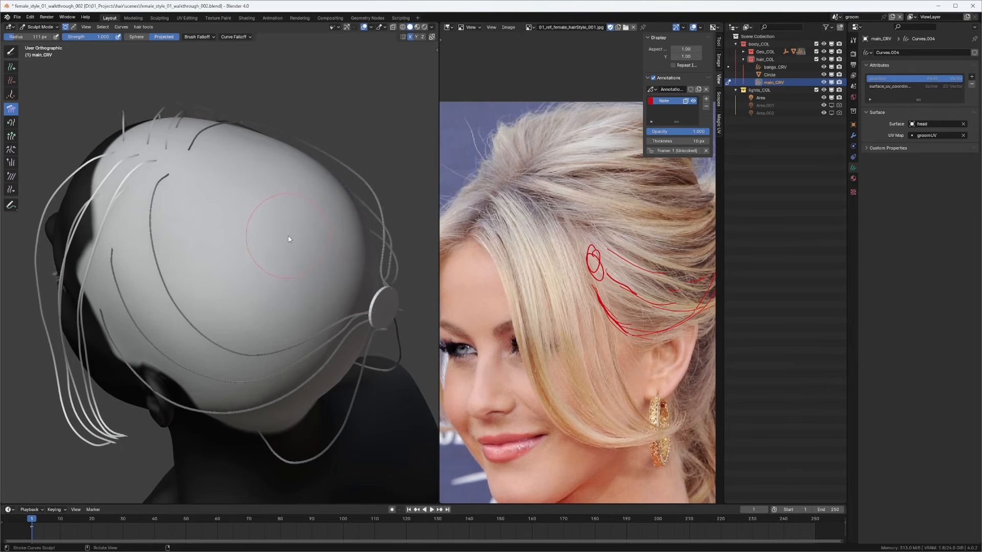
key("q")
left_click(276, 249)
middle_click_drag(276, 249, 303, 247)
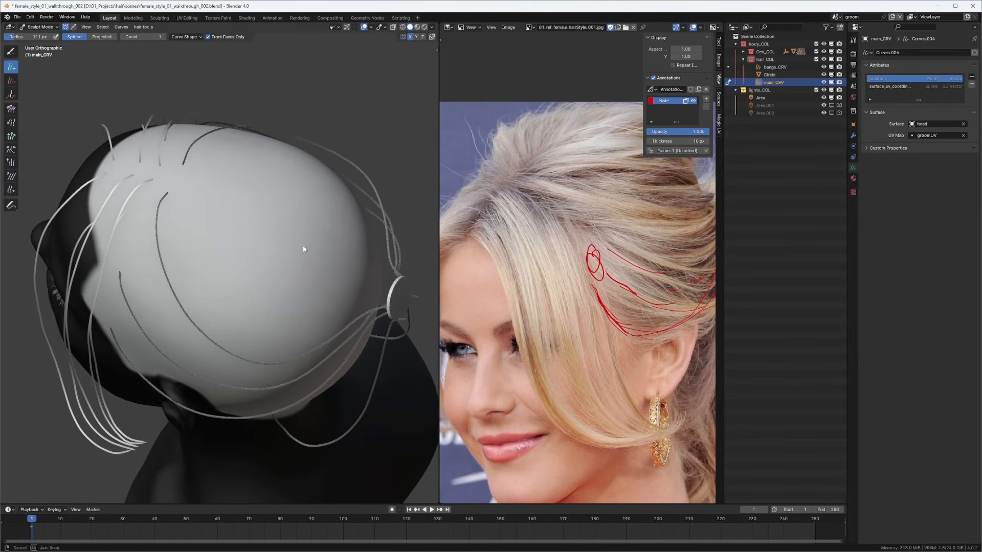
middle_click_drag(609, 205, 531, 205)
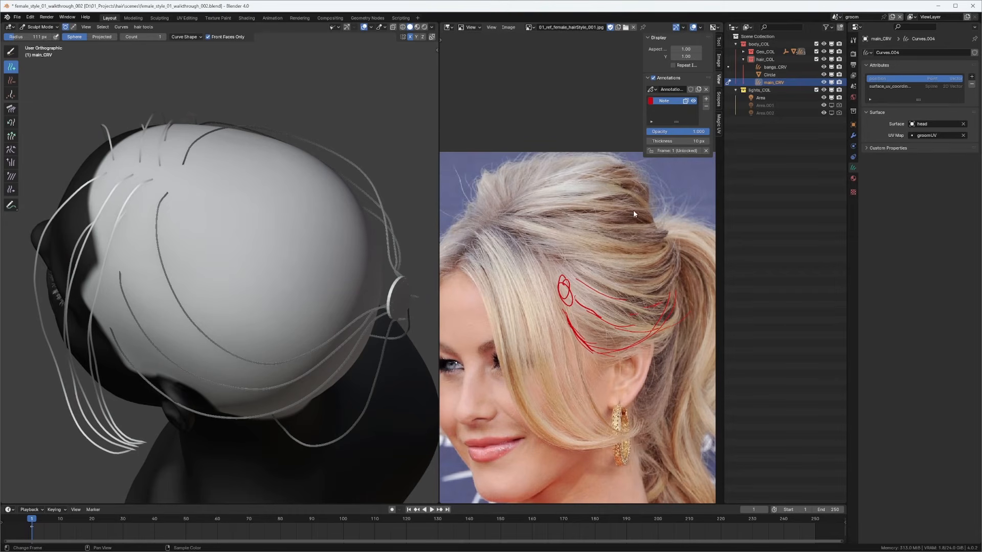
middle_click_drag(186, 266, 231, 220)
Step: Comb the new crown curve into a high arch reaching back toward the disc in side view with a 249 px brush
key("f")
left_click(281, 201)
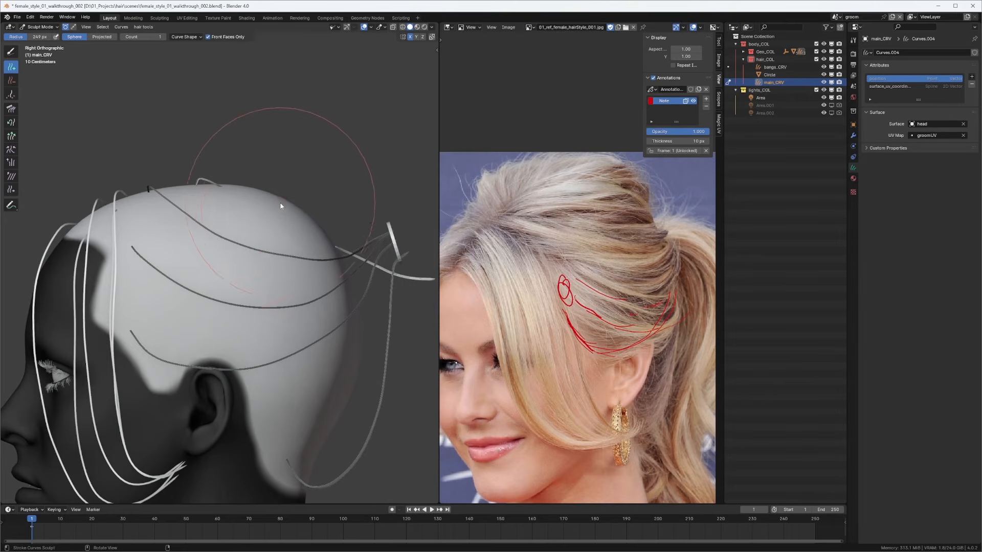
key("q")
left_click(242, 207)
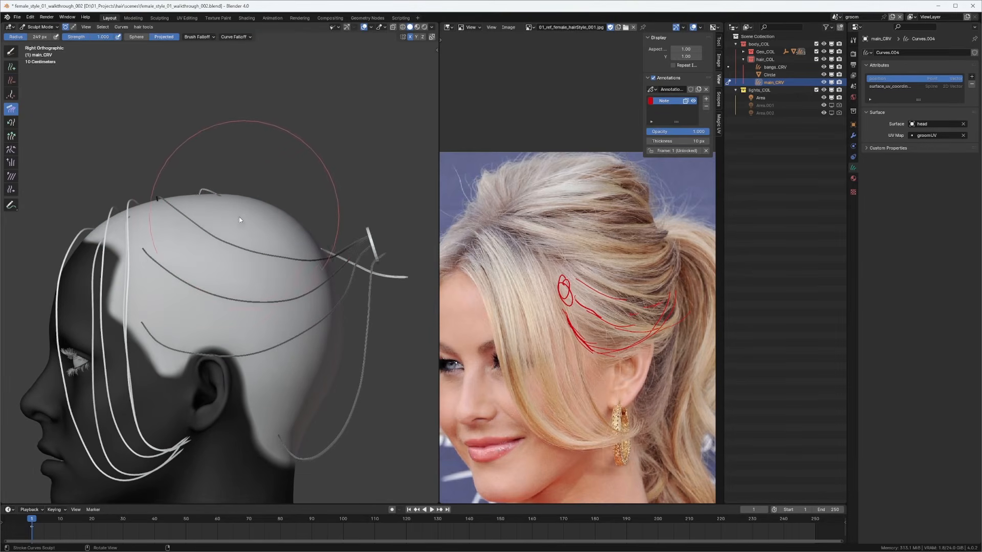
mouse_move(217, 230)
left_mouse_down()
mouse_move(230, 176)
mouse_move(280, 197)
mouse_move(425, 207)
left_mouse_up()
mouse_move(534, 180)
middle_mouse_down()
mouse_move(508, 190)
mouse_move(528, 224)
mouse_move(585, 219)
mouse_move(549, 222)
mouse_move(561, 207)
middle_mouse_up()
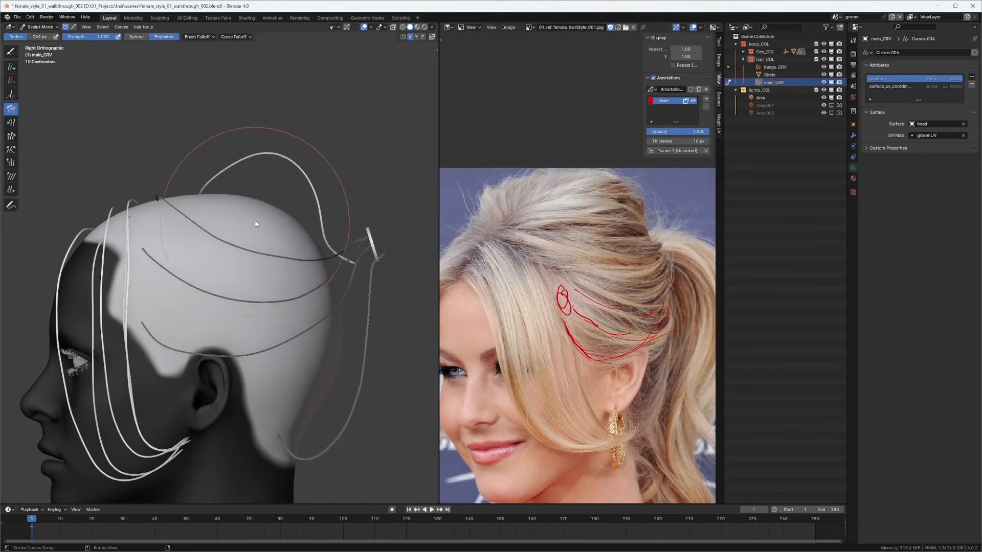
left_click_drag(256, 224, 278, 222)
Step: Comb the crown curve's end onto the disc's upper edge with a smaller brush
key("f")
left_click(319, 193)
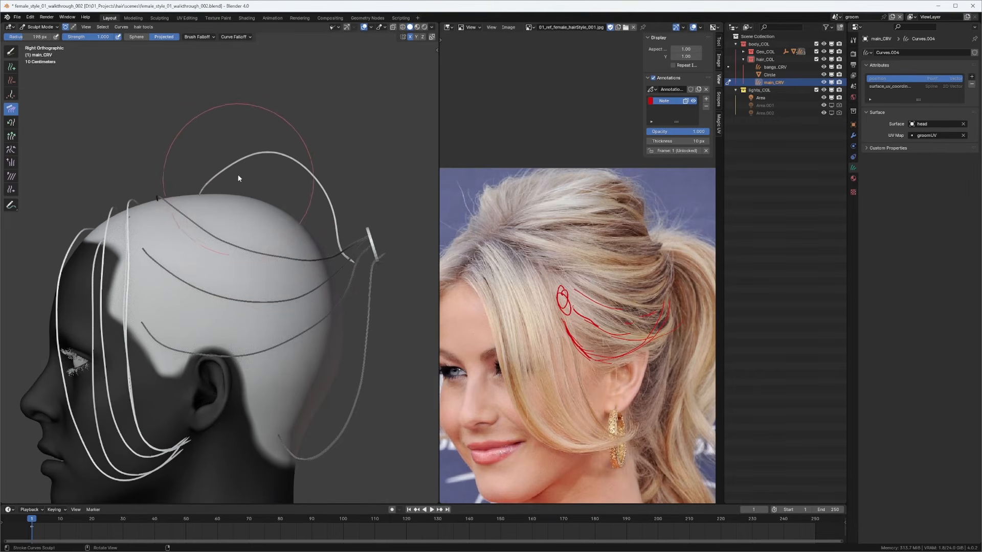
mouse_move(242, 177)
left_mouse_down()
mouse_move(314, 265)
mouse_move(340, 284)
mouse_move(381, 281)
left_mouse_up()
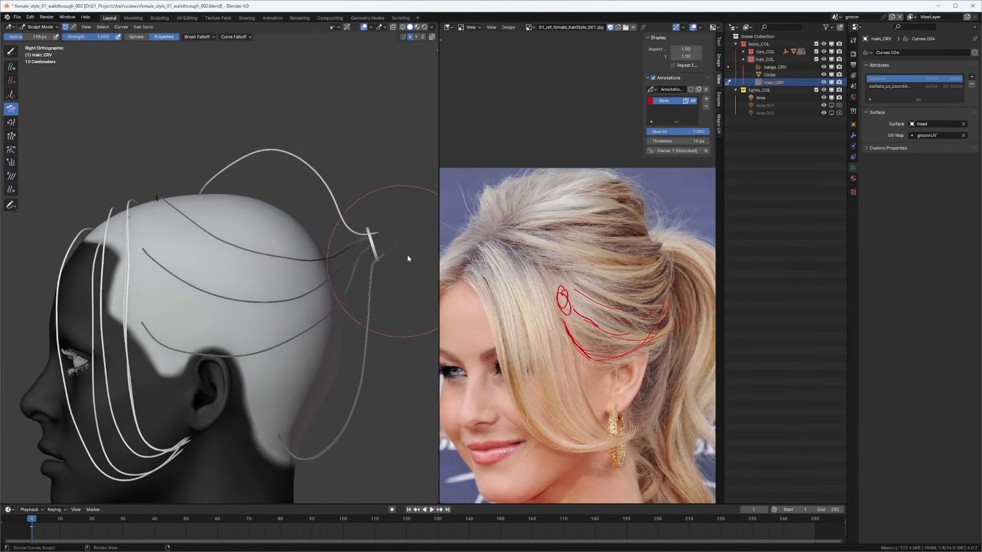
left_click_drag(313, 260, 354, 270)
Step: Comb the pair of crown curves sideways from above with a 170 px brush so they bow outward before meeting the disc
key("f")
left_click(306, 213)
mouse_move(306, 219)
middle_mouse_down()
mouse_move(267, 280)
mouse_move(260, 269)
mouse_move(258, 278)
middle_mouse_up()
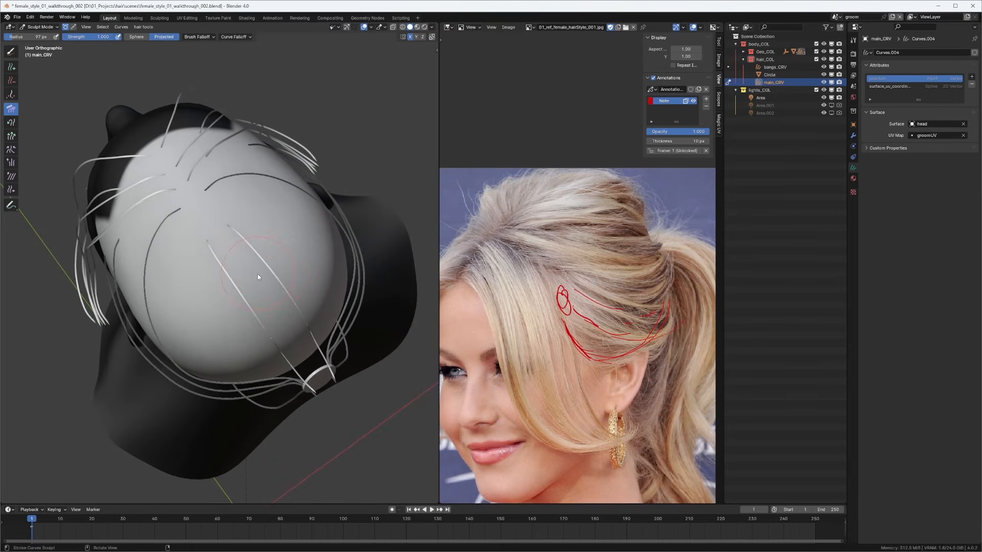
key("f")
left_click(290, 260)
middle_click_drag(223, 284, 218, 262, "ctrl")
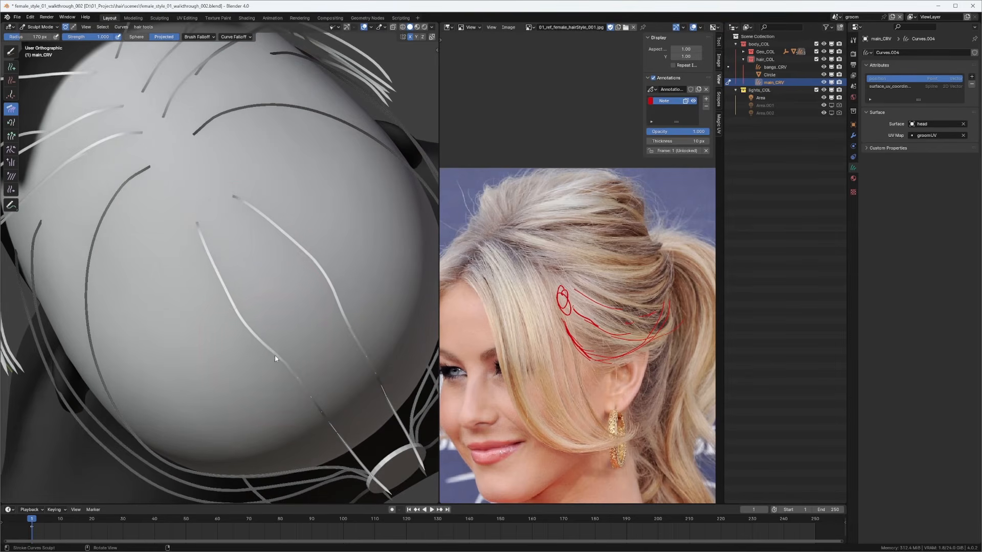
middle_click_drag(275, 355, 273, 254)
mouse_move(322, 325)
left_mouse_down()
mouse_move(339, 393)
mouse_move(323, 393)
mouse_move(339, 392)
left_mouse_up()
Step: Comb the arched crown curves from the side, refining their sweep down to the disc's upper edge
middle_click_drag(339, 393, 251, 227)
left_click_drag(239, 201, 257, 216)
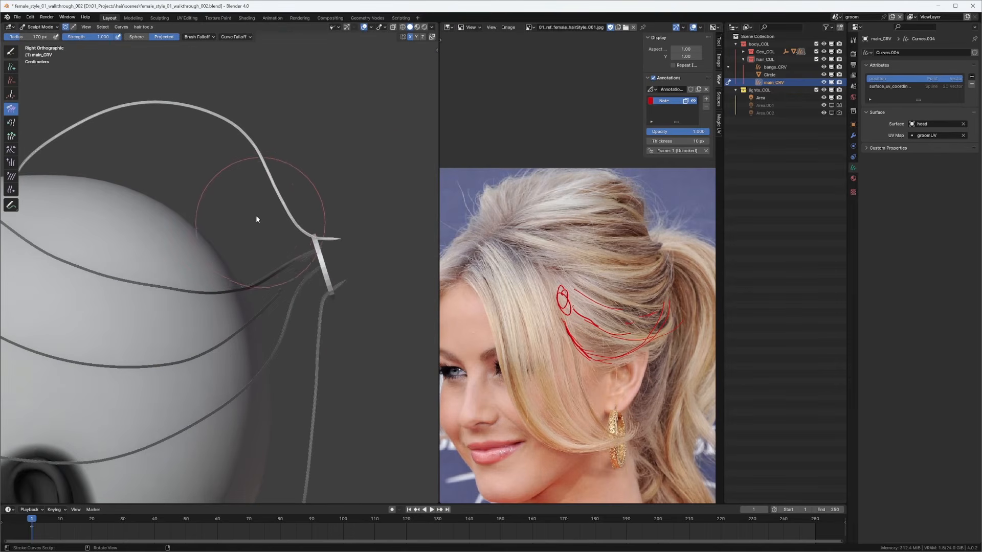
left_click_drag(313, 199, 309, 220)
mouse_move(304, 216)
middle_mouse_down()
mouse_move(171, 192)
mouse_move(272, 211)
mouse_move(278, 199)
mouse_move(280, 235)
mouse_move(235, 228)
mouse_move(282, 195)
mouse_move(332, 252)
mouse_move(359, 226)
mouse_move(299, 197)
mouse_move(283, 276)
middle_mouse_up()
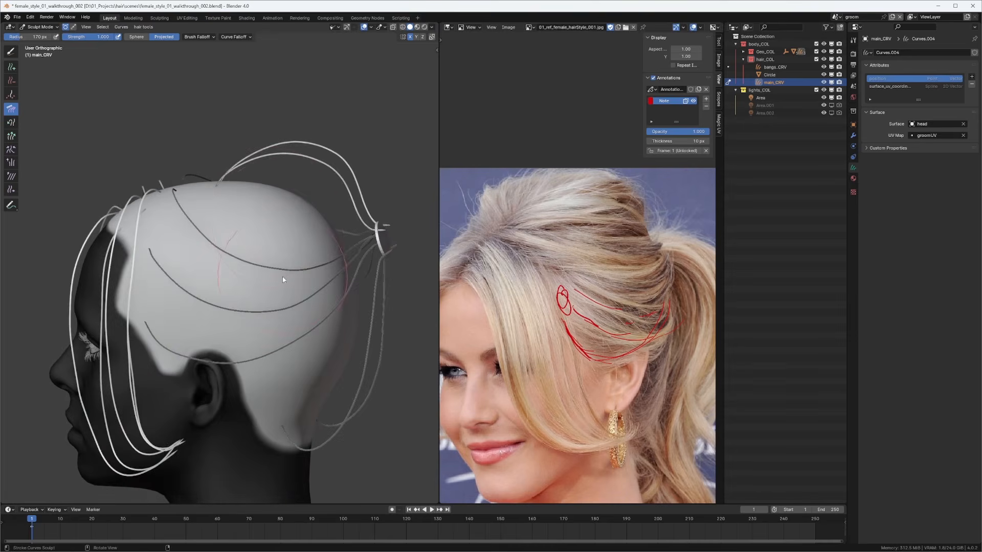
key("KP_3")
left_click_drag(292, 252, 318, 223)
middle_click_drag(321, 223, 182, 185)
Step: Add another symmetric guide curve at the back of the crown, between the arched curves and the disc
key("q")
left_click(283, 229)
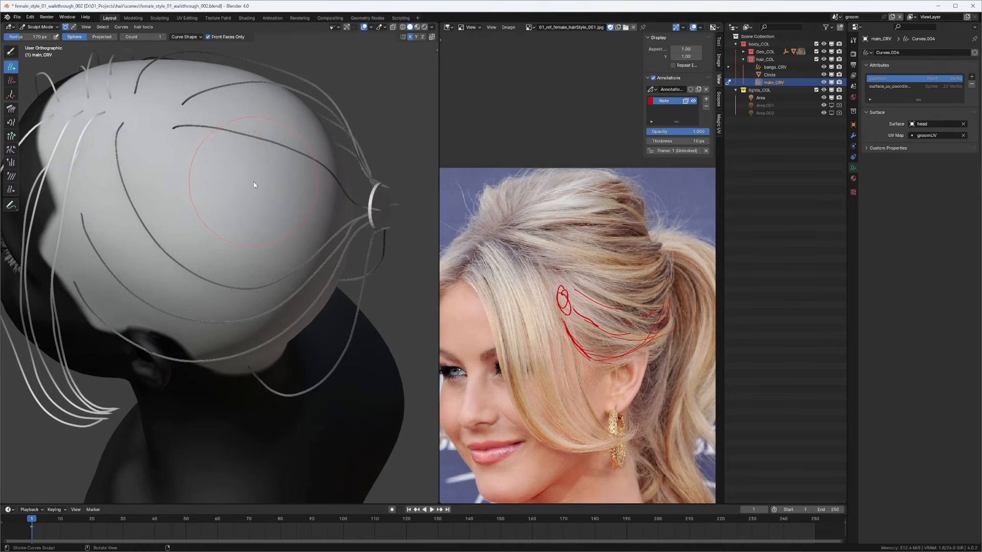
mouse_move(248, 182)
middle_mouse_down()
mouse_move(296, 150)
mouse_move(338, 141)
mouse_move(308, 159)
mouse_move(313, 148)
mouse_move(265, 197)
middle_mouse_up()
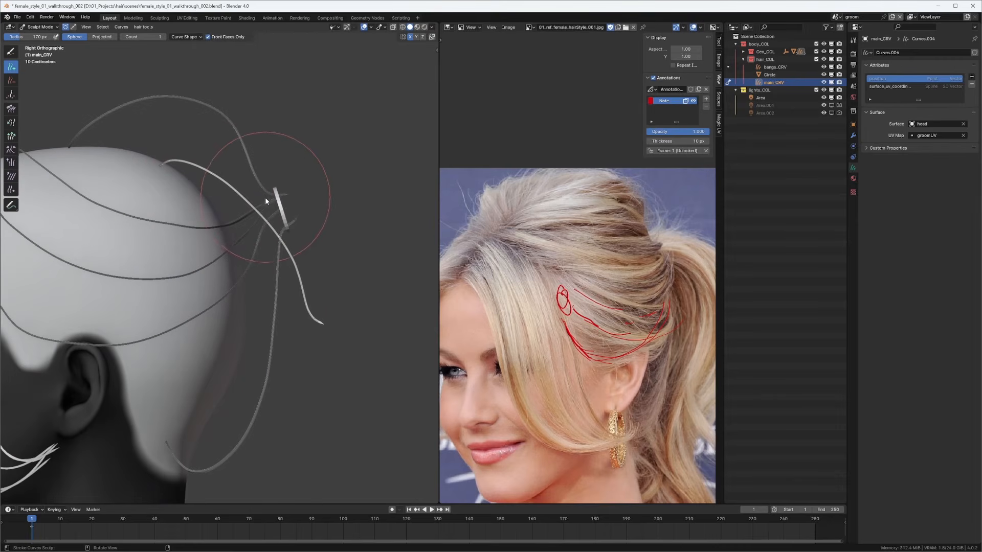
left_click(271, 199)
Step: Comb the back-of-crown curves into a low arch that passes through the disc, using a 213 px brush
key("q")
left_click(274, 200)
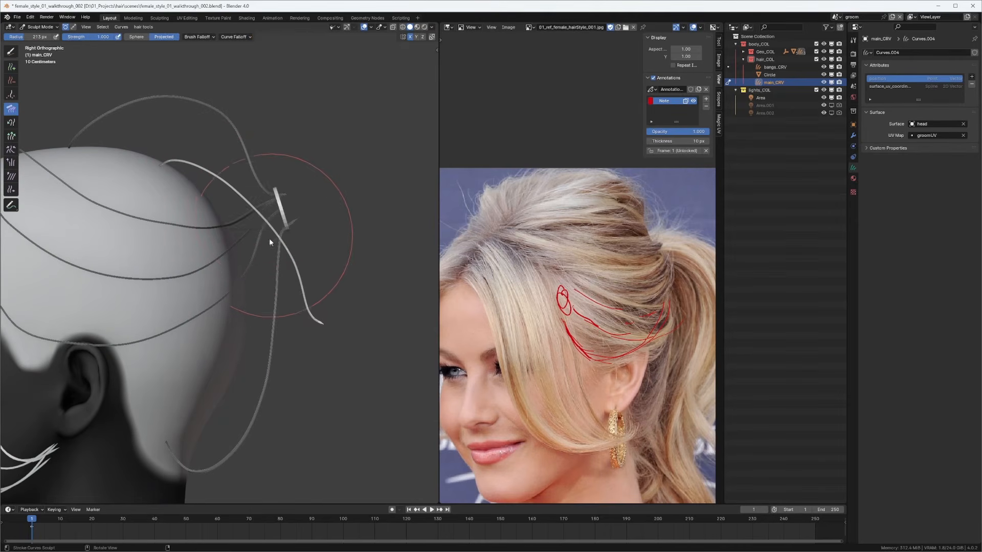
left_click_drag(306, 312, 342, 244)
mouse_move(282, 270)
left_mouse_down()
mouse_move(281, 243)
mouse_move(306, 240)
mouse_move(349, 180)
left_mouse_up()
mouse_move(349, 180)
middle_mouse_down()
mouse_move(352, 311)
mouse_move(317, 286)
middle_mouse_up()
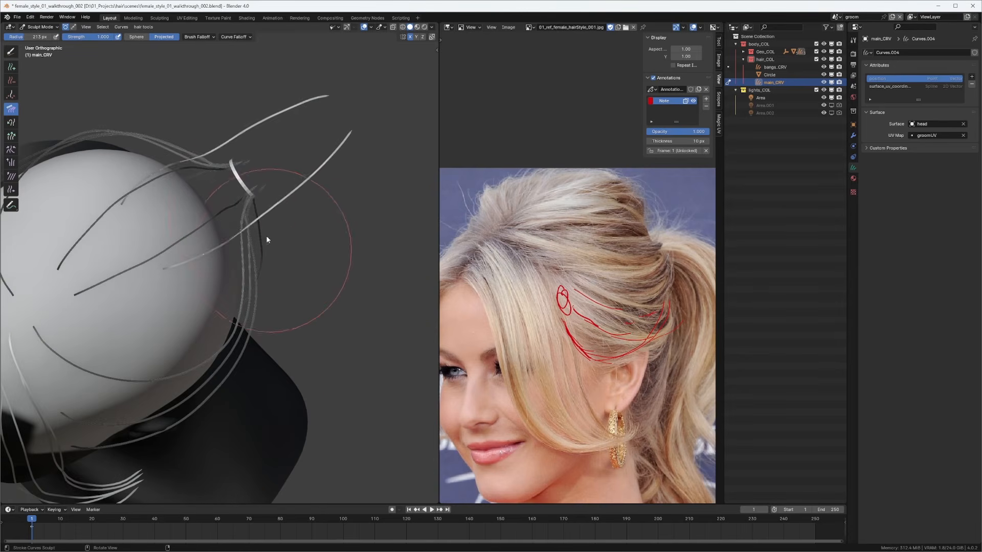
mouse_move(214, 256)
middle_mouse_down()
mouse_move(225, 161)
mouse_move(197, 191)
mouse_move(250, 274)
mouse_move(237, 226)
mouse_move(244, 200)
mouse_move(218, 124)
mouse_move(200, 120)
mouse_move(276, 122)
mouse_move(333, 97)
mouse_move(359, 145)
mouse_move(322, 149)
mouse_move(355, 148)
mouse_move(300, 131)
middle_mouse_up()
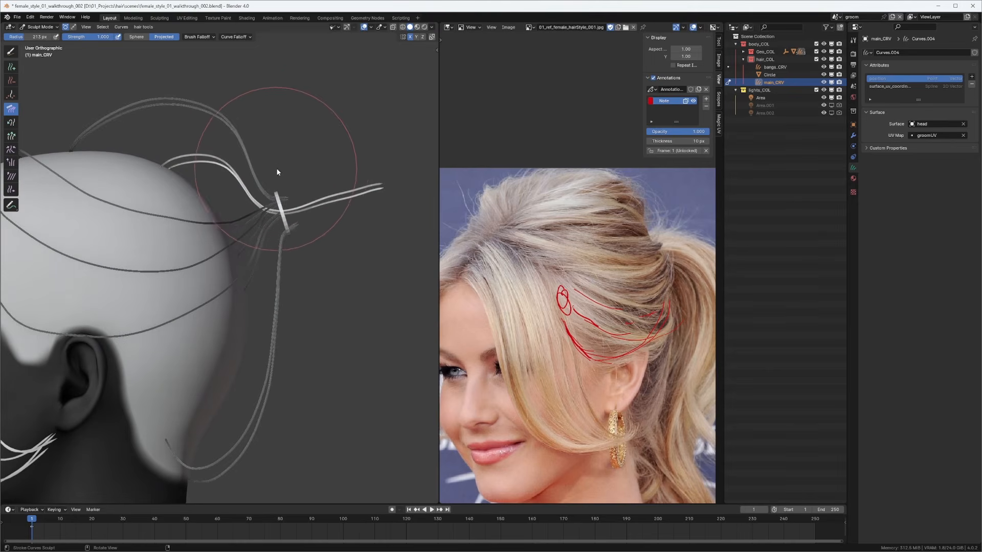
Step: Shrink the back-of-crown curves with Grow / Shrink until their ends protrude only slightly beyond the disc
mouse_move(302, 218)
middle_mouse_down()
mouse_move(260, 233)
mouse_move(269, 244)
middle_mouse_up()
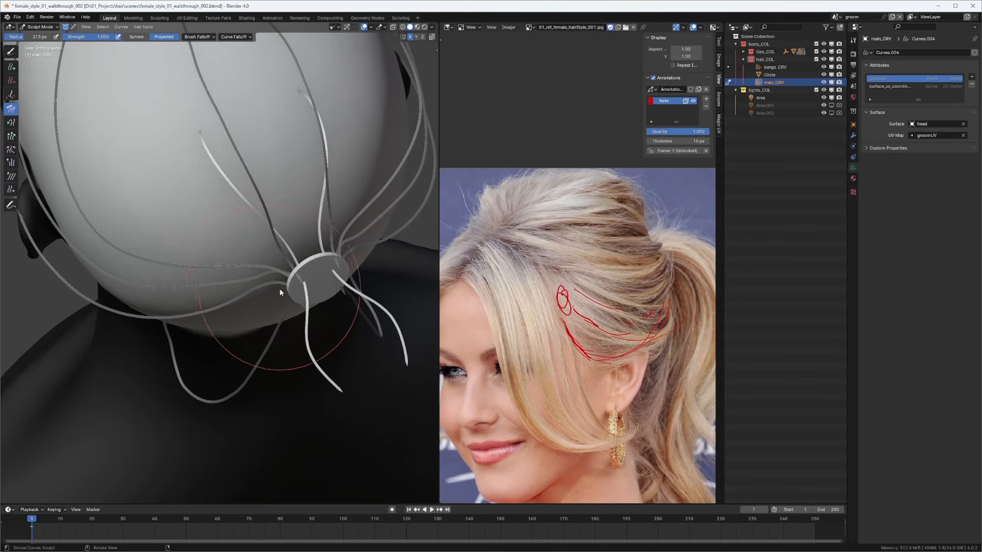
mouse_move(279, 288)
middle_mouse_down()
mouse_move(320, 266)
mouse_move(328, 235)
mouse_move(336, 276)
mouse_move(341, 249)
mouse_move(293, 234)
middle_mouse_up()
key("q")
left_click(285, 255)
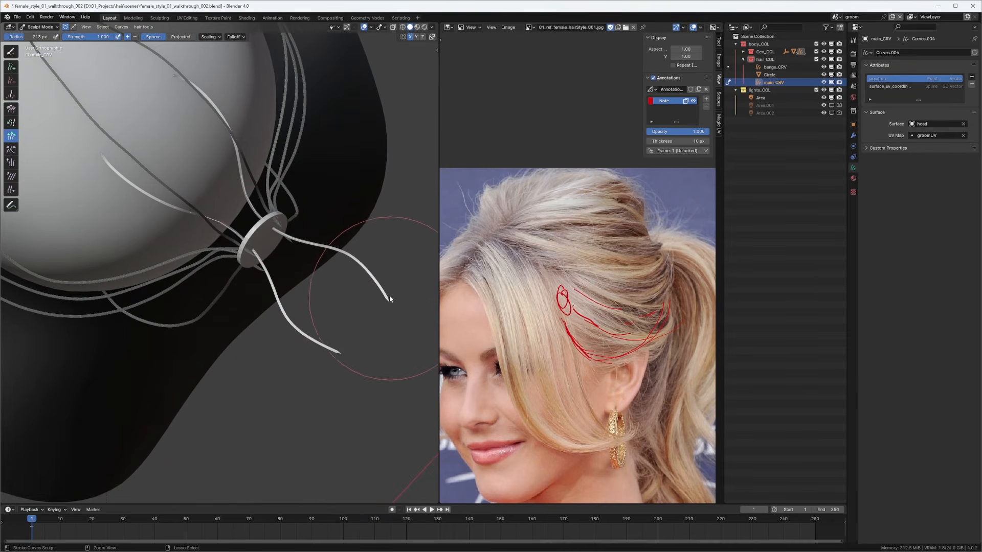
mouse_move(388, 295)
left_mouse_down("ctrl")
mouse_move(313, 320)
mouse_move(333, 296)
mouse_move(276, 309)
mouse_move(302, 292)
left_mouse_up("ctrl")
key("bracketleft")
key("bracketleft")
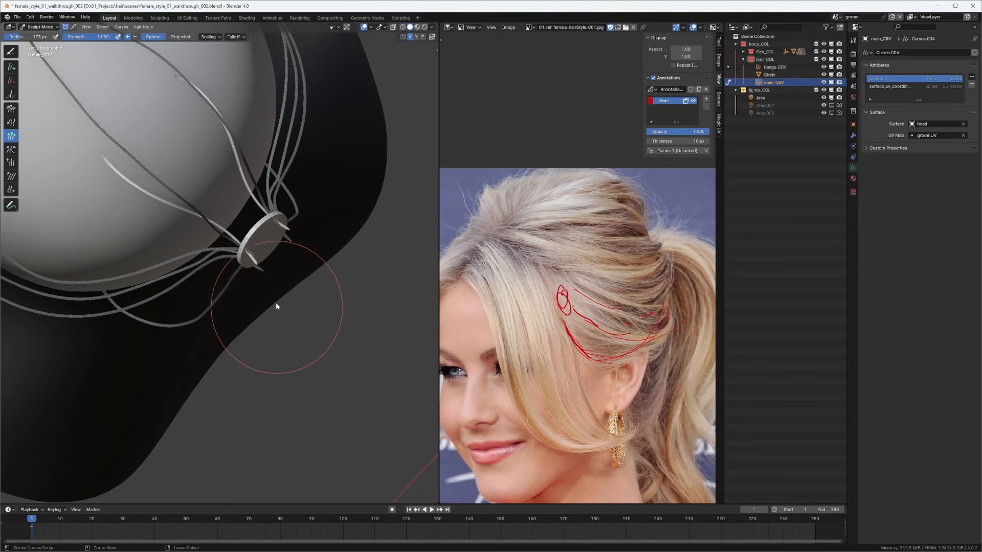
Step: Comb the shortened back-of-crown curves into a smooth flow toward the disc with a 173 px brush
middle_click_drag(290, 262, 288, 239)
key("q")
left_click(268, 245)
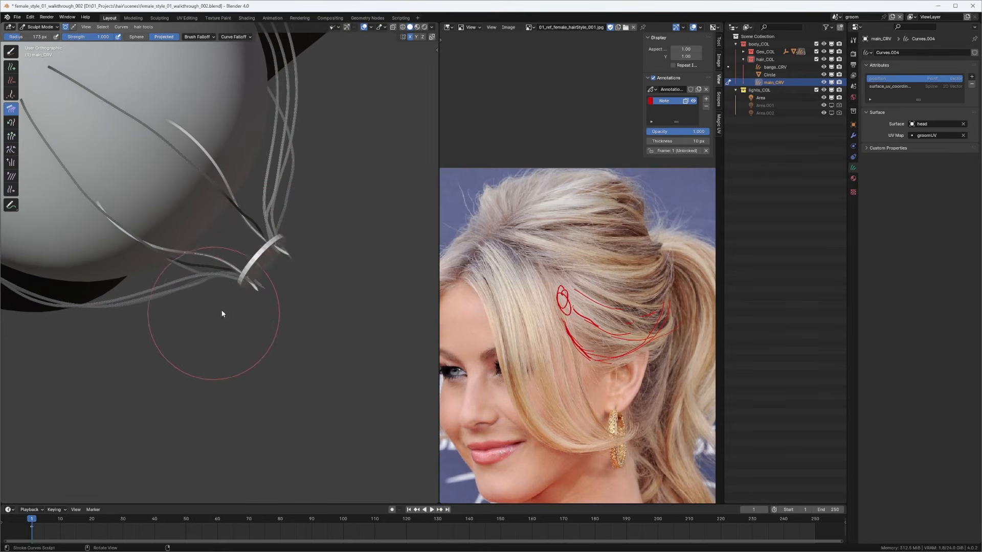
mouse_move(226, 311)
middle_mouse_down()
mouse_move(239, 229)
mouse_move(216, 174)
mouse_move(304, 154)
mouse_move(240, 143)
mouse_move(236, 237)
mouse_move(212, 255)
mouse_move(280, 178)
mouse_move(250, 222)
mouse_move(274, 207)
mouse_move(268, 217)
middle_mouse_up()
key("KP_3")
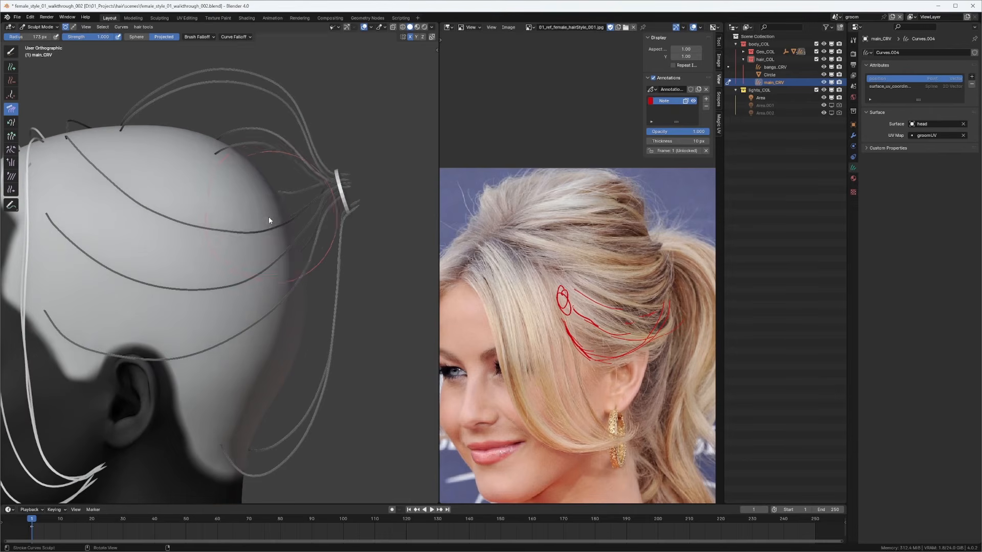
Step: Add a symmetric guide curve on the back of the head behind the disc and enlarge the brush radius
key("q")
left_click(252, 213)
key("q")
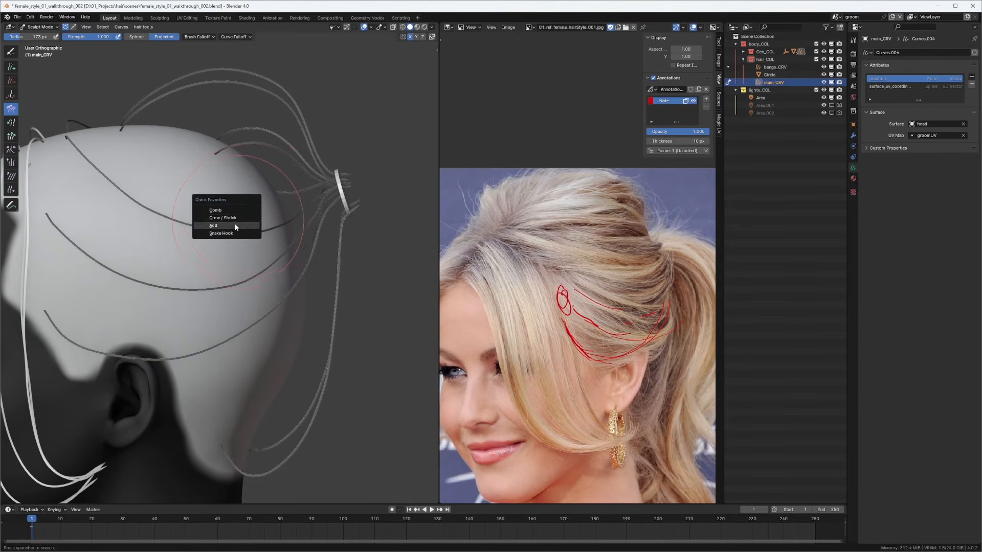
left_click(236, 225)
middle_click_drag(300, 219, 259, 243)
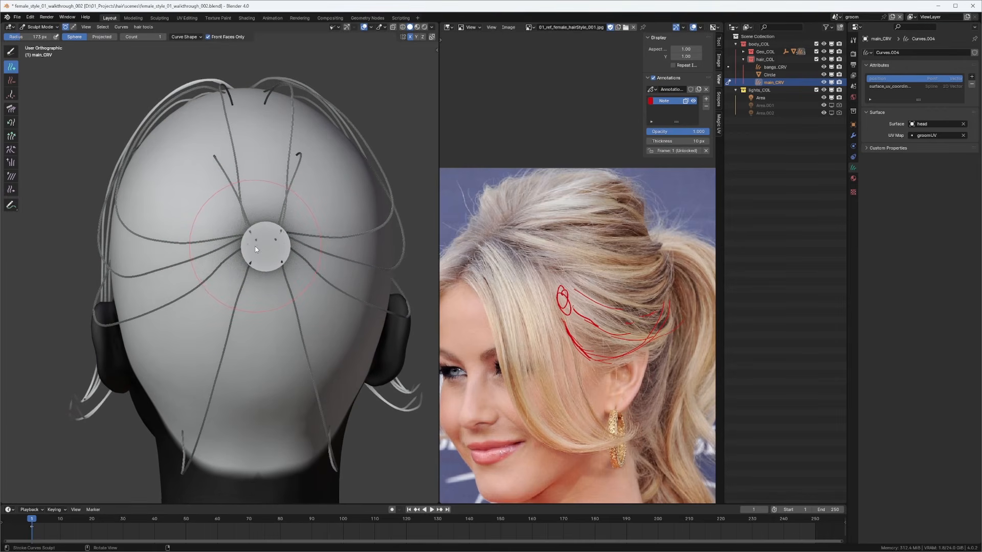
middle_click_drag(262, 246, 225, 188)
scroll(294, 195, "up", 3)
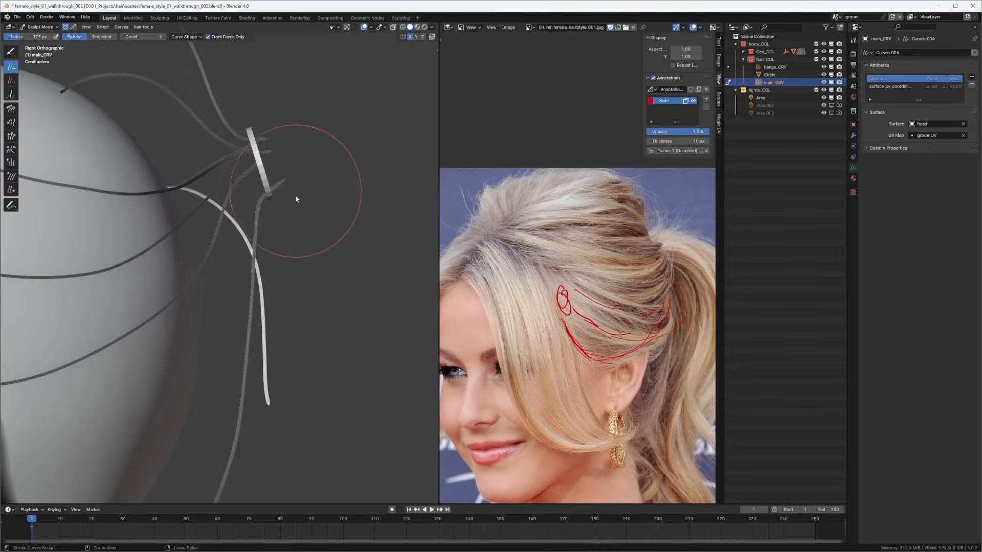
middle_click_drag(303, 194, 340, 212, "shift")
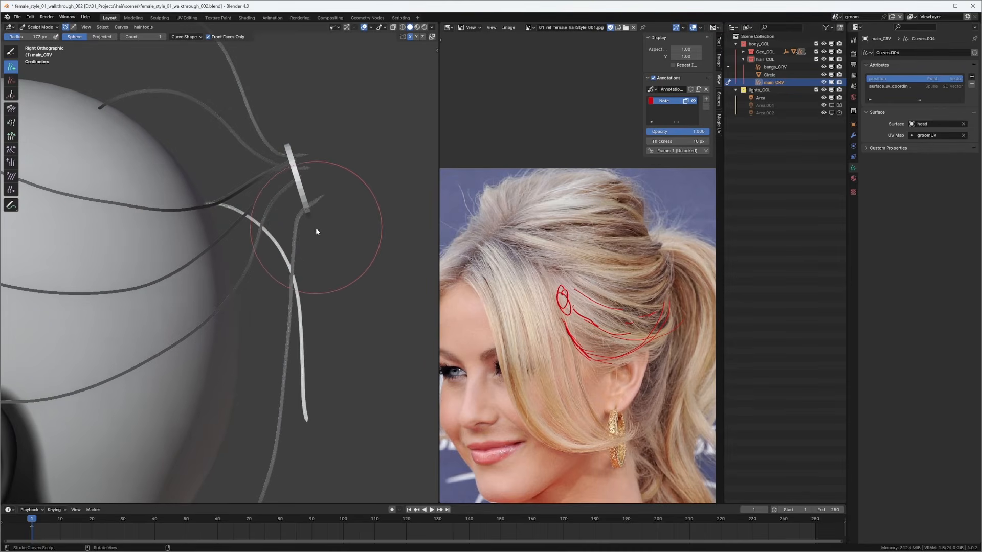
key("f")
left_click(363, 234)
left_click_drag(175, 342, 236, 297)
key("ctrl+z")
key("ctrl+z")
Step: Comb the new back-of-head curve up and straight through the disc in side view
key("q")
left_click(280, 231)
mouse_move(186, 307)
left_mouse_down()
mouse_move(246, 228)
mouse_move(360, 178)
mouse_move(425, 177)
left_mouse_up()
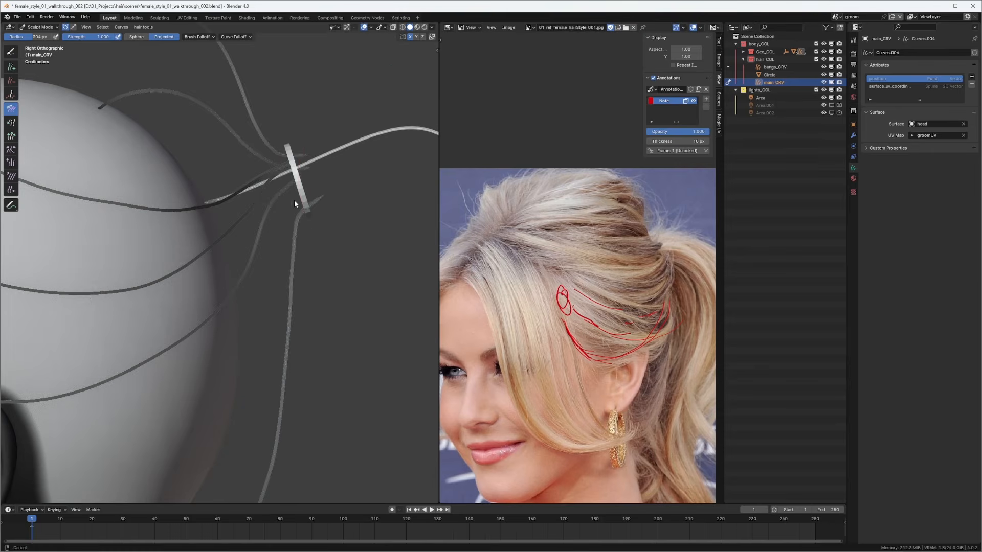
mouse_move(293, 201)
middle_mouse_down()
mouse_move(294, 220)
mouse_move(280, 203)
middle_mouse_up()
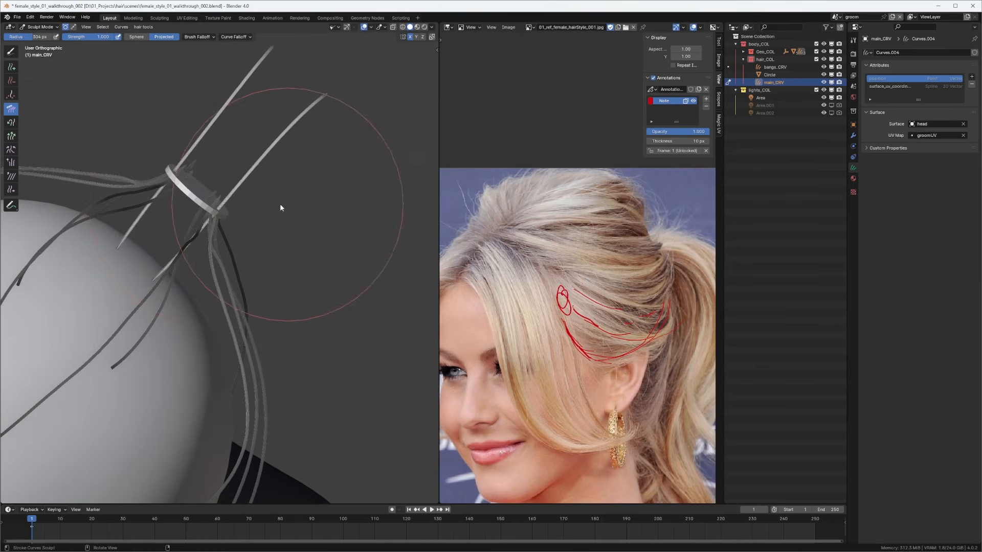
Step: Comb the back-of-head curve pair inward through the middle of the disc with 238 px and 167 px brushes
key("f")
left_click(189, 208)
mouse_move(189, 206)
left_mouse_down()
mouse_move(216, 215)
mouse_move(204, 231)
left_mouse_up()
left_click_drag(192, 264, 168, 254)
key("f")
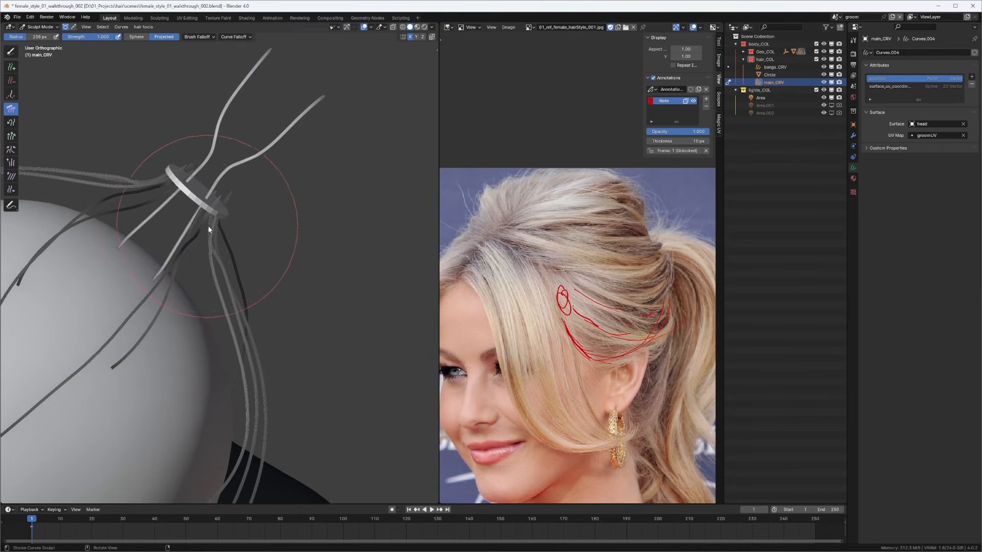
left_click(189, 264)
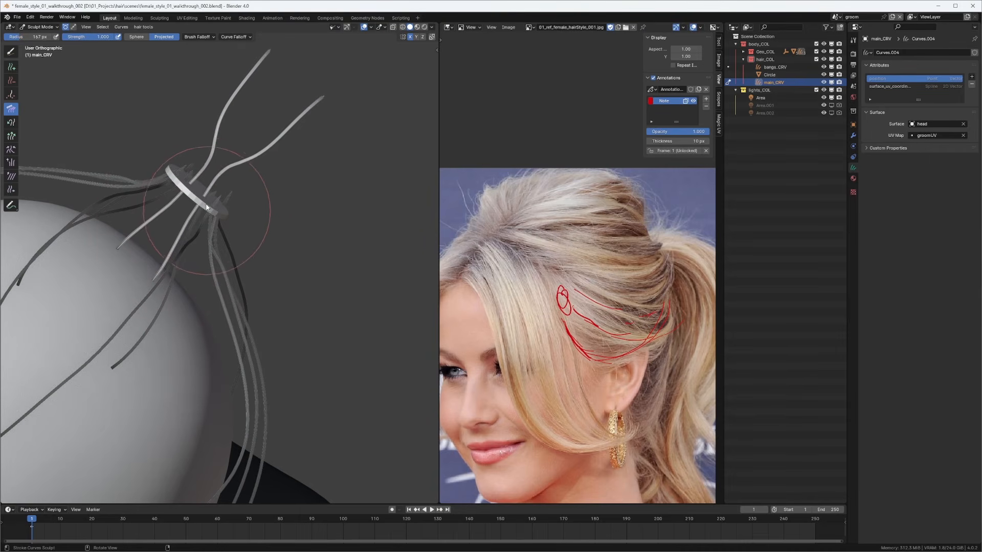
mouse_move(208, 211)
left_mouse_down()
mouse_move(205, 203)
mouse_move(197, 219)
left_mouse_up()
middle_click_drag(229, 185, 246, 200)
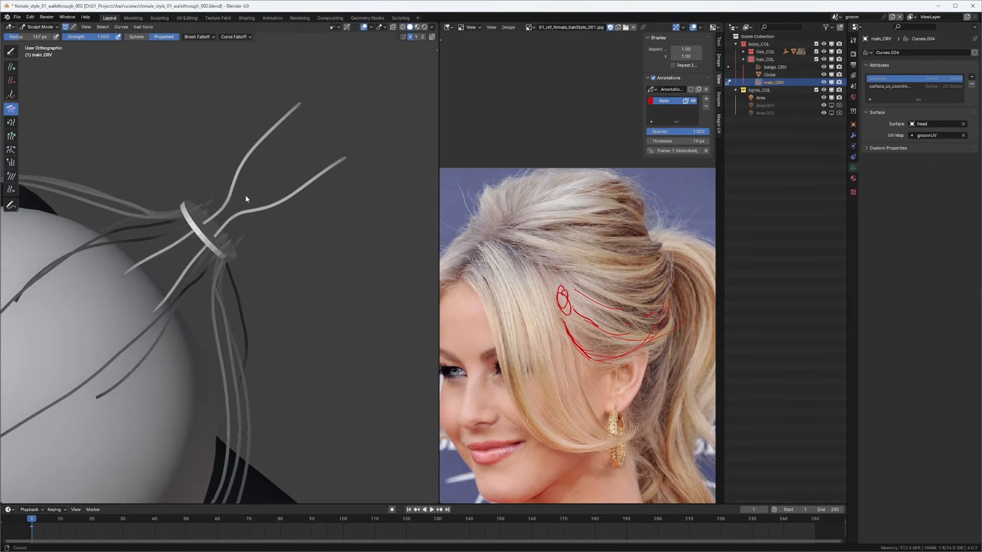
Step: Shrink the back-of-head curves with Grow / Shrink to short ends just beyond the disc
key("shift+space")
left_click(284, 156)
mouse_move(285, 156)
left_mouse_down("ctrl")
mouse_move(324, 168)
mouse_move(282, 174)
mouse_move(263, 195)
mouse_move(272, 176)
mouse_move(258, 205)
left_mouse_up("ctrl")
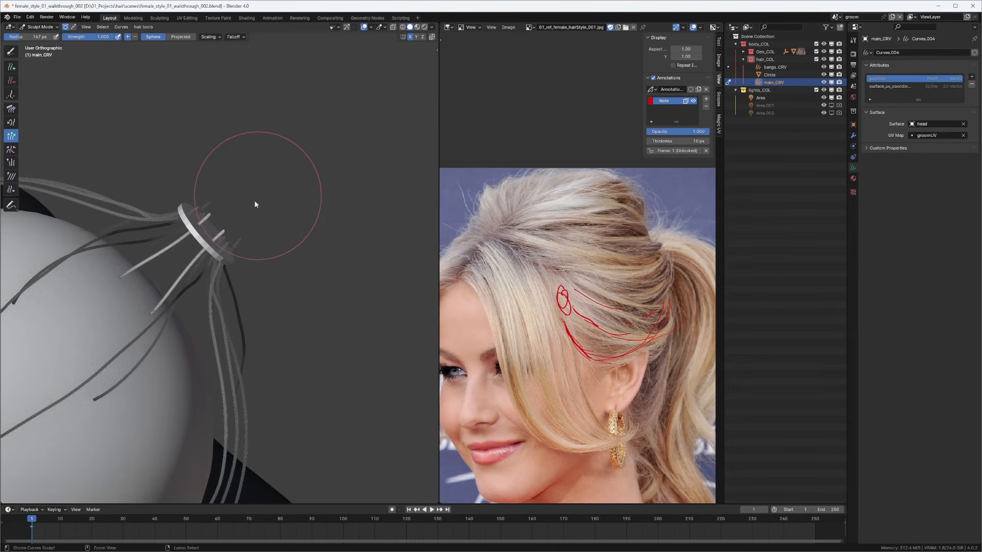
middle_click_drag(249, 205, 266, 202)
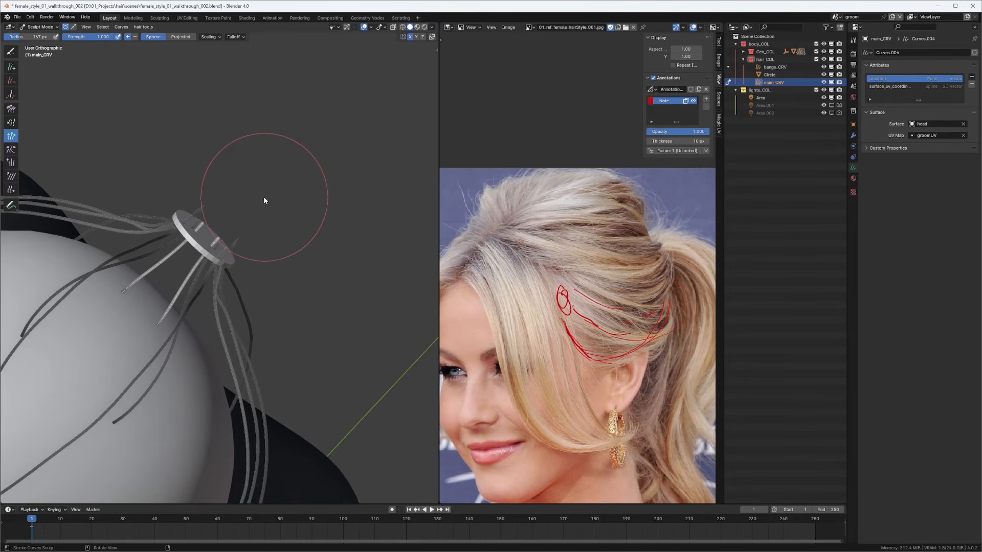
Step: Switch to the Comb brush and reduce its radius to 119 px near the disc
key("q")
key("q")
left_click(229, 242)
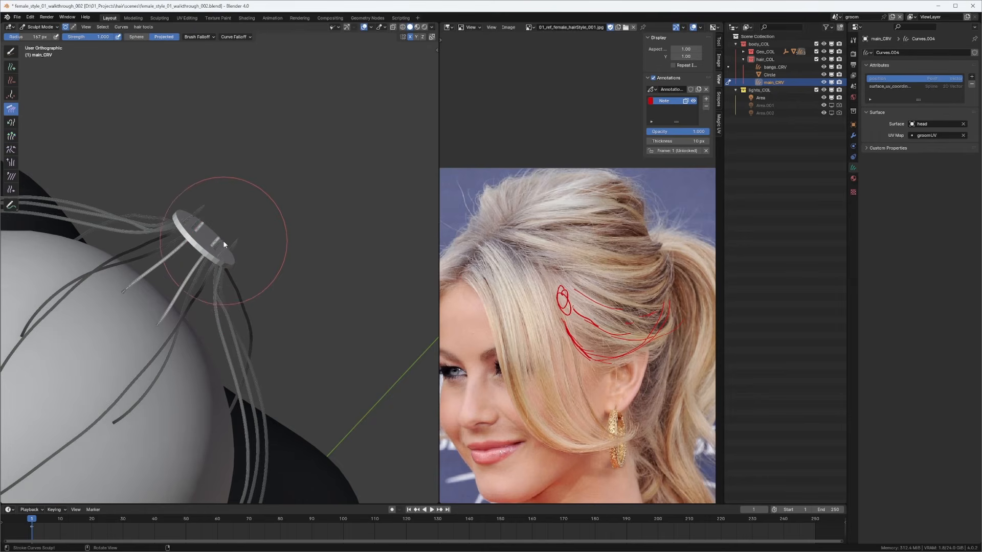
mouse_move(215, 263)
middle_mouse_down()
mouse_move(212, 175)
mouse_move(185, 155)
mouse_move(229, 173)
middle_mouse_up()
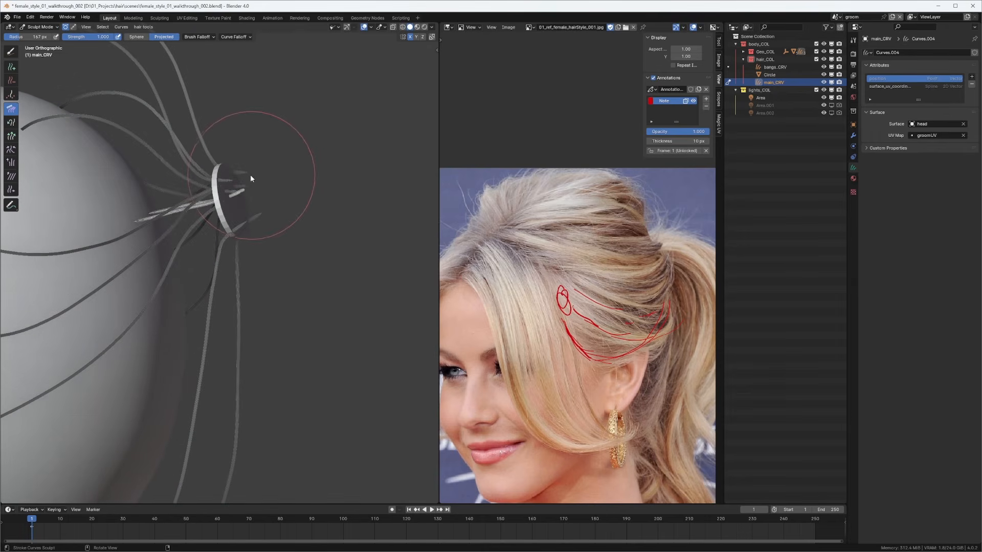
key("f")
left_click(238, 172)
mouse_move(239, 143)
middle_mouse_down()
mouse_move(254, 140)
mouse_move(227, 220)
mouse_move(270, 176)
mouse_move(265, 193)
mouse_move(253, 190)
mouse_move(298, 224)
mouse_move(243, 272)
mouse_move(257, 270)
mouse_move(249, 270)
mouse_move(238, 218)
mouse_move(252, 230)
mouse_move(228, 193)
mouse_move(193, 201)
mouse_move(186, 192)
middle_mouse_up()
Step: Add a symmetric guide curve on the mid-back of the head, between the disc and the nape
key("q")
left_click(234, 276)
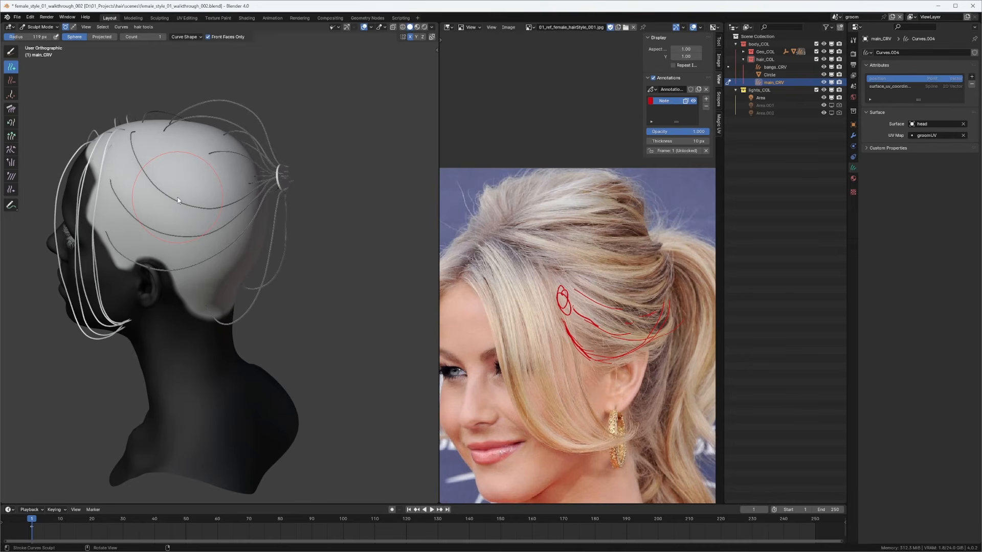
mouse_move(177, 197)
middle_mouse_down()
mouse_move(213, 192)
mouse_move(240, 204)
mouse_move(231, 215)
mouse_move(262, 213)
mouse_move(238, 251)
mouse_move(266, 326)
middle_mouse_up()
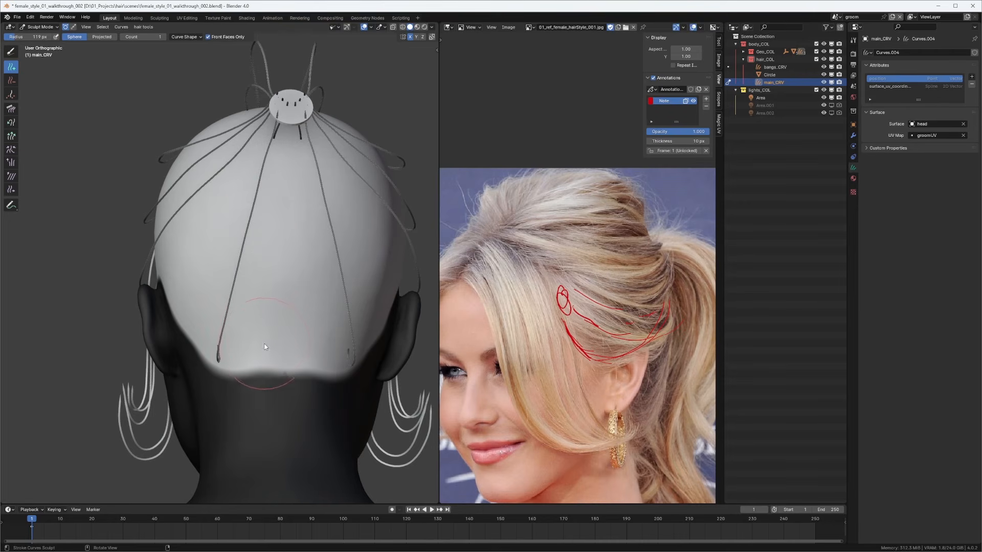
left_click(247, 236)
middle_click_drag(249, 237, 321, 246)
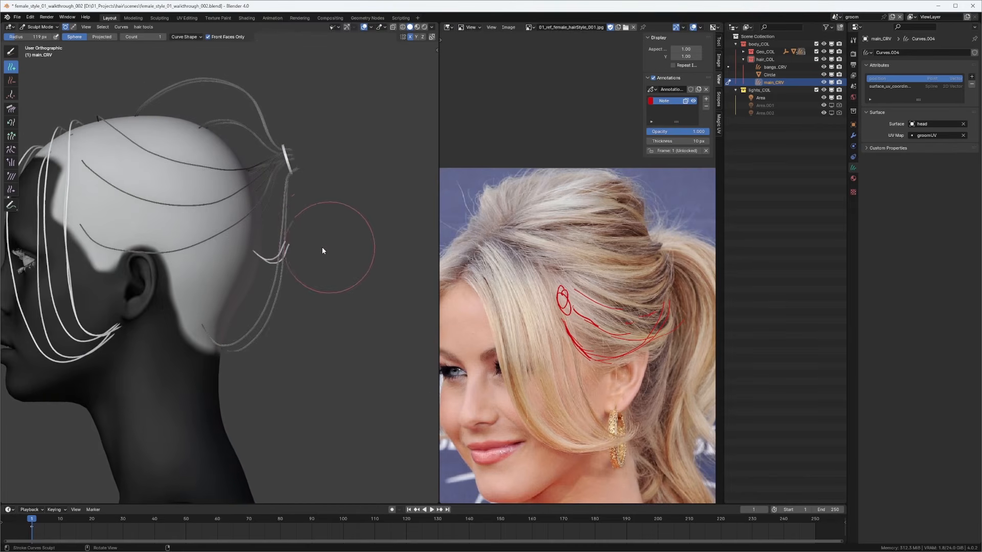
Step: Grow the new mid-back curve pair up past the disc in side view with a 231 px Grow / Shrink brush
middle_click_drag(271, 151, 324, 213)
scroll(323, 217, "up", 4)
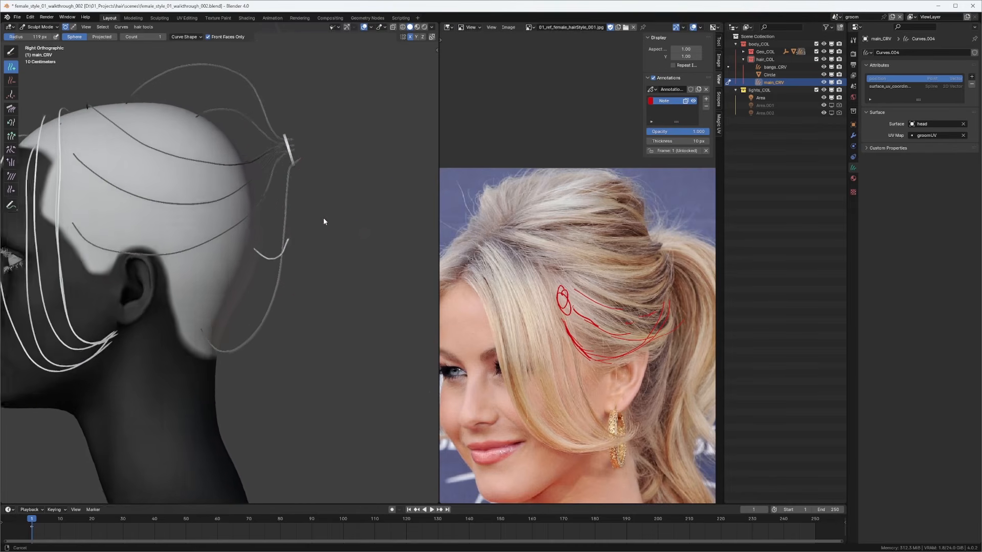
middle_click_drag(302, 278, 317, 192)
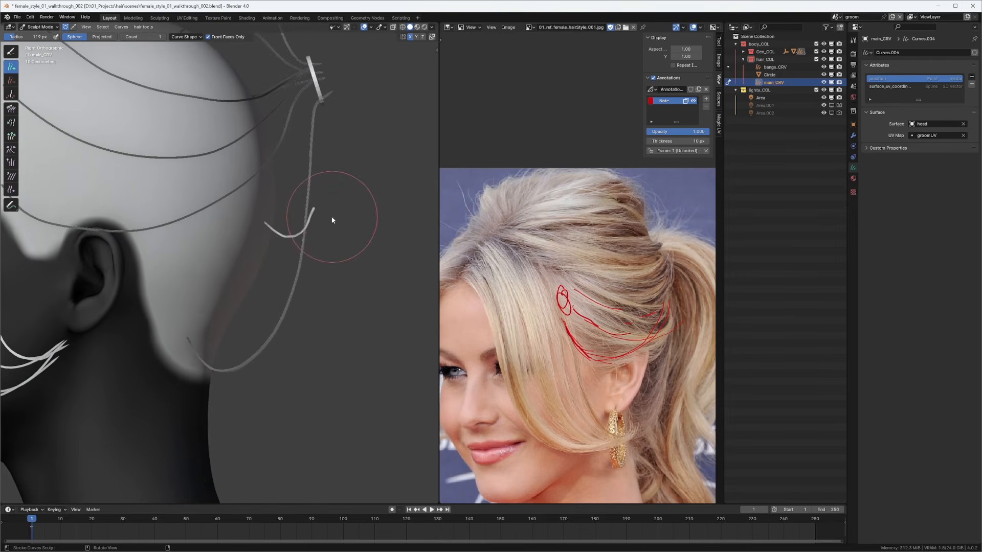
key("f")
left_click(364, 207)
key("q")
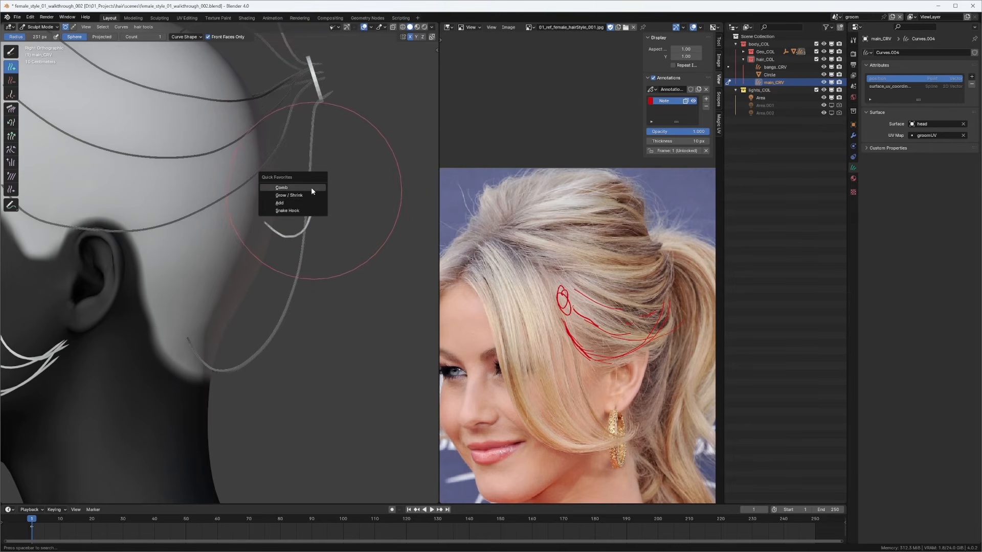
left_click(306, 195)
left_click_drag(323, 200, 352, 145)
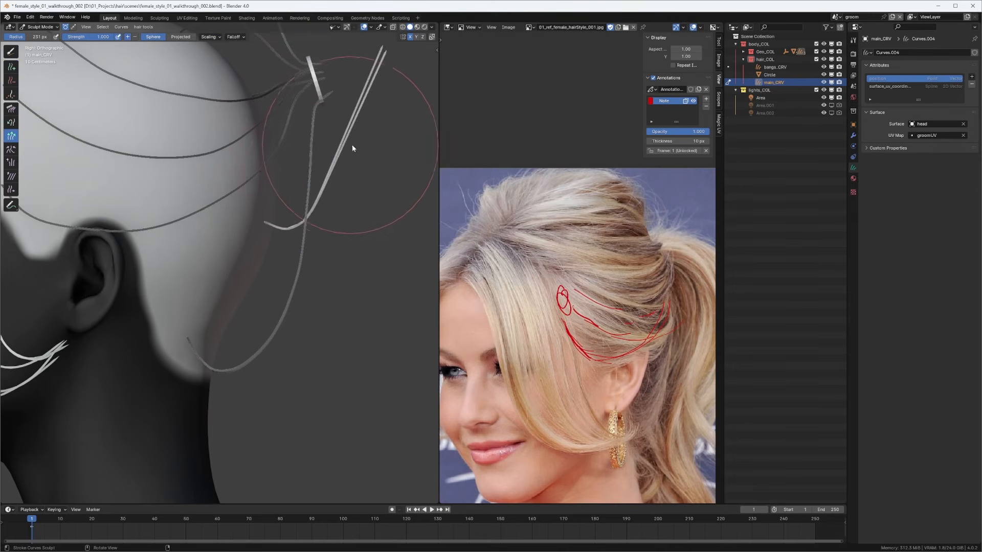
Step: Comb the mid-back curves toward the head and up to the disc in side view with 231 px and 174 px brushes
middle_click_drag(351, 148, 334, 189, "shift")
key("q")
left_click(333, 173)
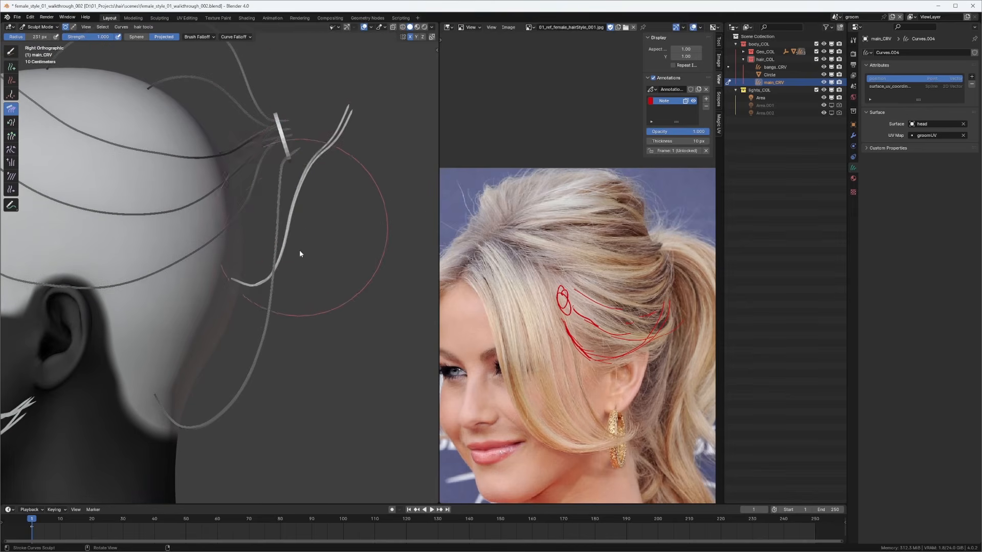
left_click_drag(308, 188, 291, 261)
key("f")
left_click(275, 265)
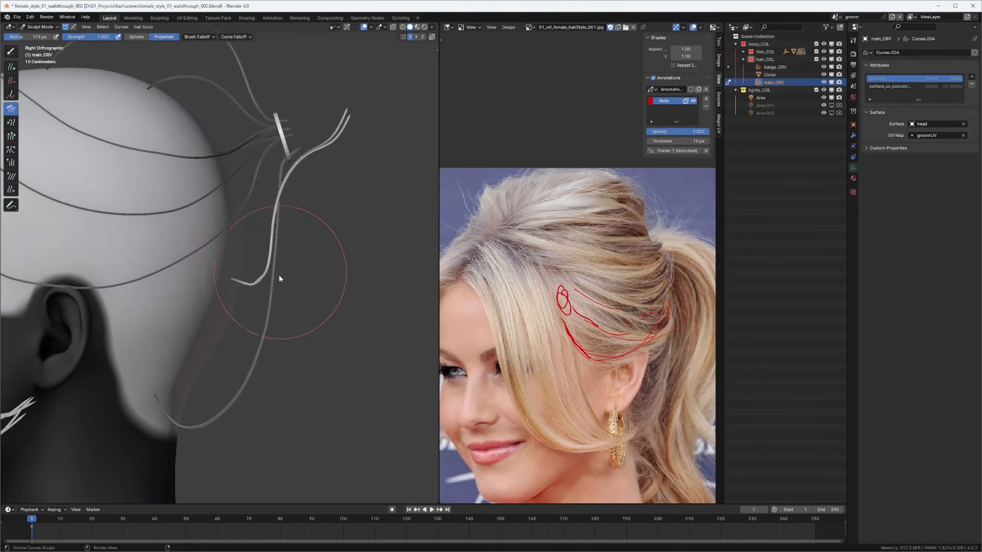
scroll(265, 261, "up", 1)
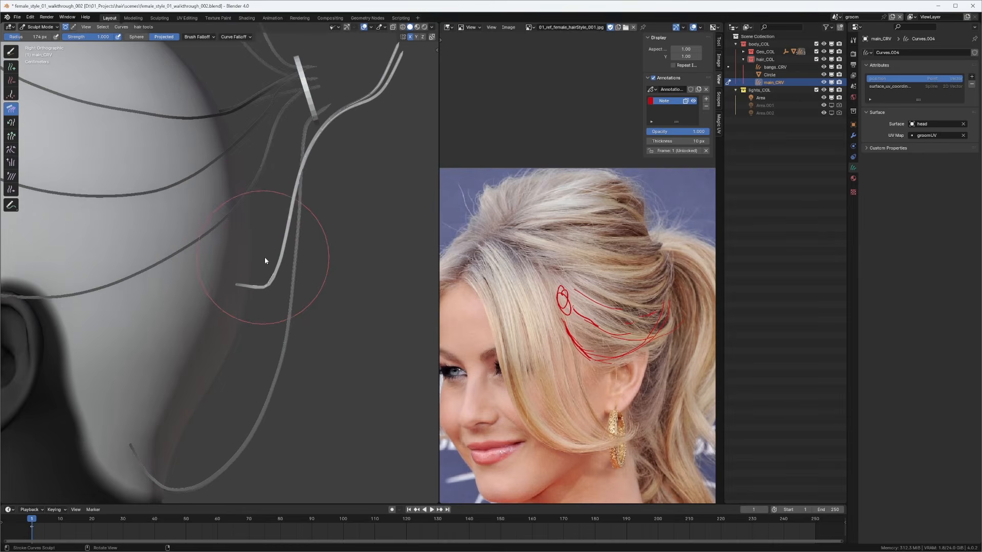
mouse_move(276, 305)
left_mouse_down()
mouse_move(263, 250)
mouse_move(272, 271)
mouse_move(267, 257)
mouse_move(263, 266)
left_mouse_up()
left_click_drag(298, 232, 308, 106)
Step: Comb the mid-back curves into the disc from a raised view and reduce the brush radius to 129 px
mouse_move(310, 128)
middle_mouse_down()
mouse_move(313, 184)
mouse_move(324, 193)
mouse_move(359, 160)
mouse_move(305, 168)
mouse_move(310, 202)
middle_mouse_up()
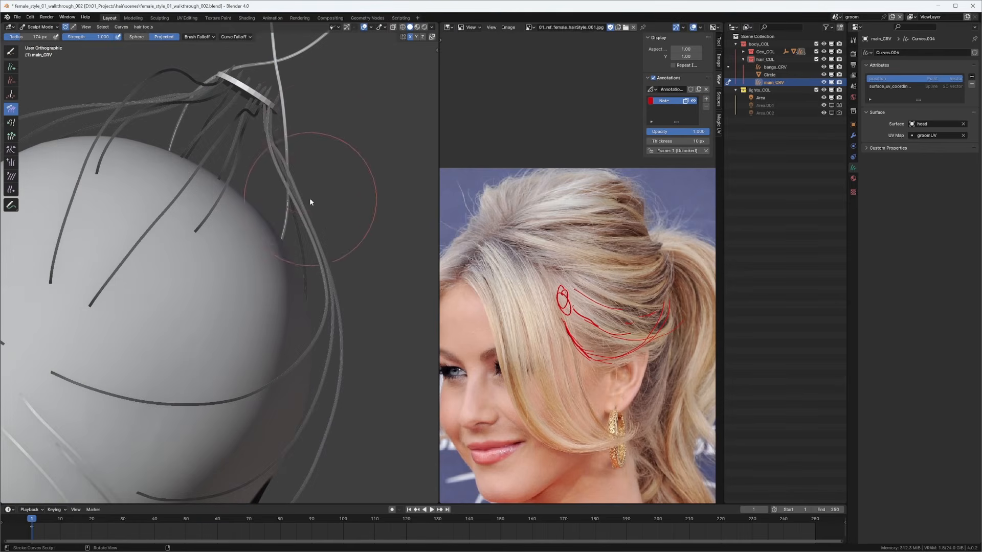
left_click_drag(309, 202, 254, 92)
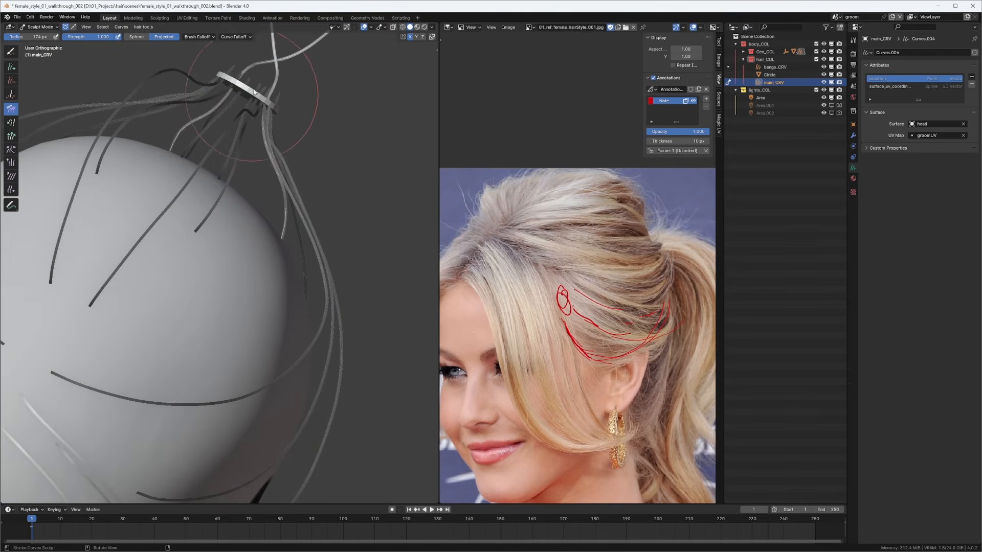
mouse_move(274, 126)
middle_mouse_down()
mouse_move(214, 95)
mouse_move(326, 140)
middle_mouse_up()
key("f")
left_click(261, 199)
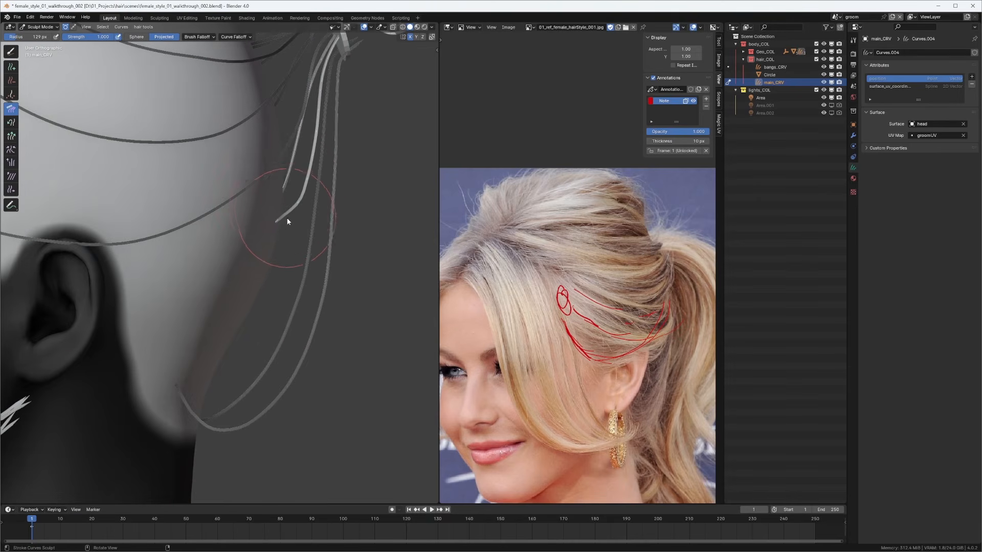
mouse_move(282, 217)
middle_mouse_down()
mouse_move(227, 206)
mouse_move(261, 211)
mouse_move(261, 229)
mouse_move(280, 224)
middle_mouse_up()
scroll(280, 223, "up", 2)
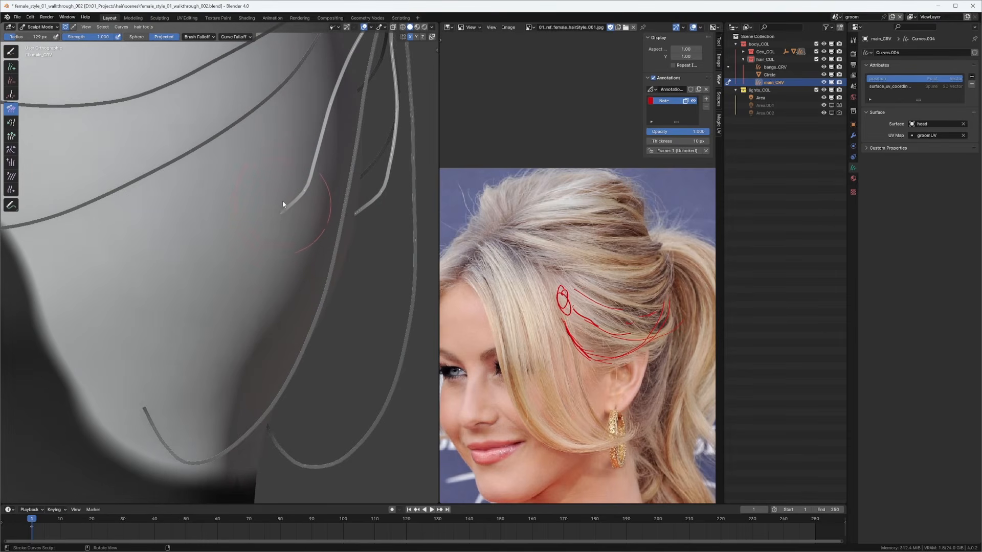
scroll(282, 204, "down", 2)
Step: Comb the mid-back curve pair inward toward the head's centre line in back view with 193 px and 250 px brushes
middle_click_drag(273, 188, 261, 175)
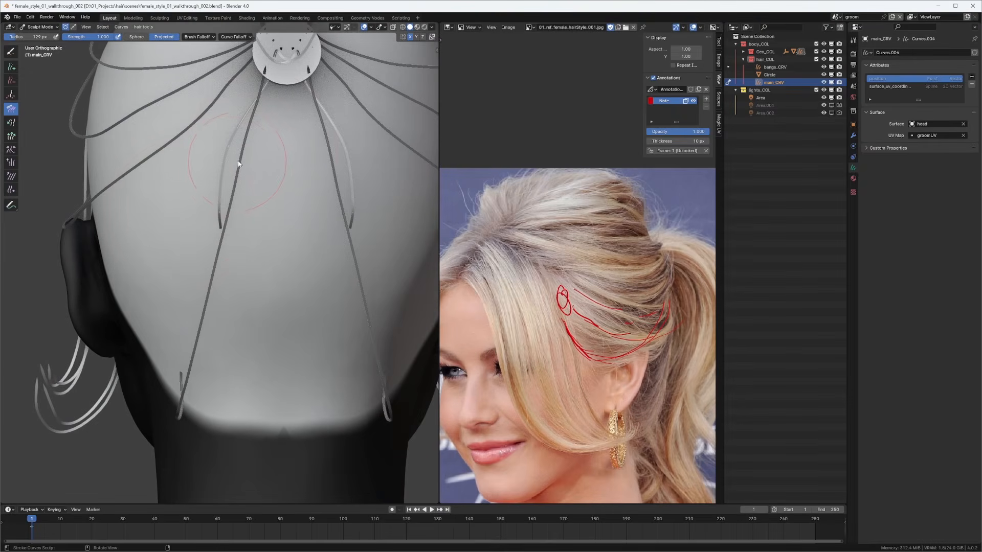
key("f")
left_click(262, 164)
left_click_drag(191, 197, 240, 138)
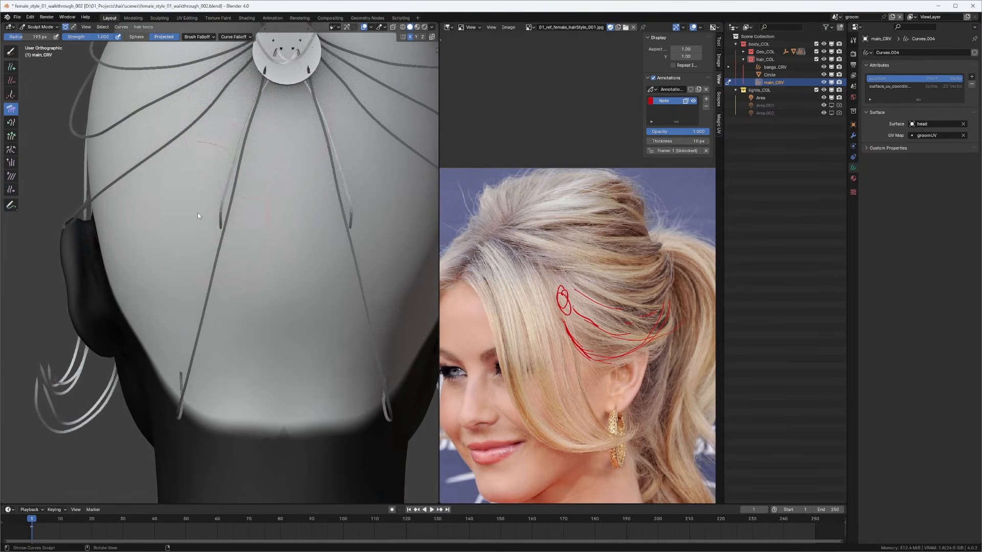
mouse_move(198, 215)
left_mouse_down()
mouse_move(209, 225)
mouse_move(236, 202)
left_mouse_up()
key("f")
left_click(261, 137)
left_click_drag(237, 153, 252, 109)
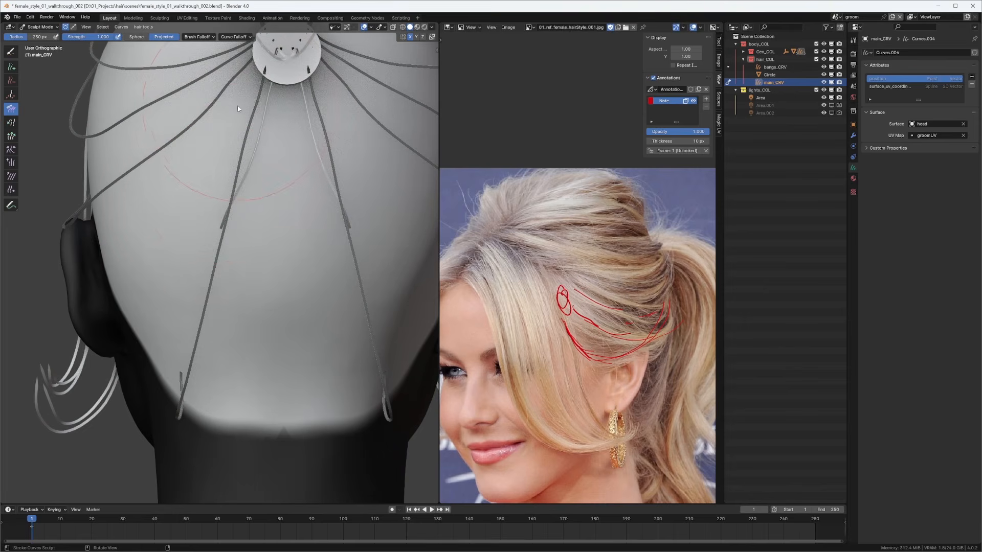
Step: Shrink the mid-back curves to short ends just beyond the disc with 172 px and 113 px Grow / Shrink brushes
mouse_move(238, 108)
middle_mouse_down()
mouse_move(319, 135)
mouse_move(311, 149)
mouse_move(325, 133)
middle_mouse_up()
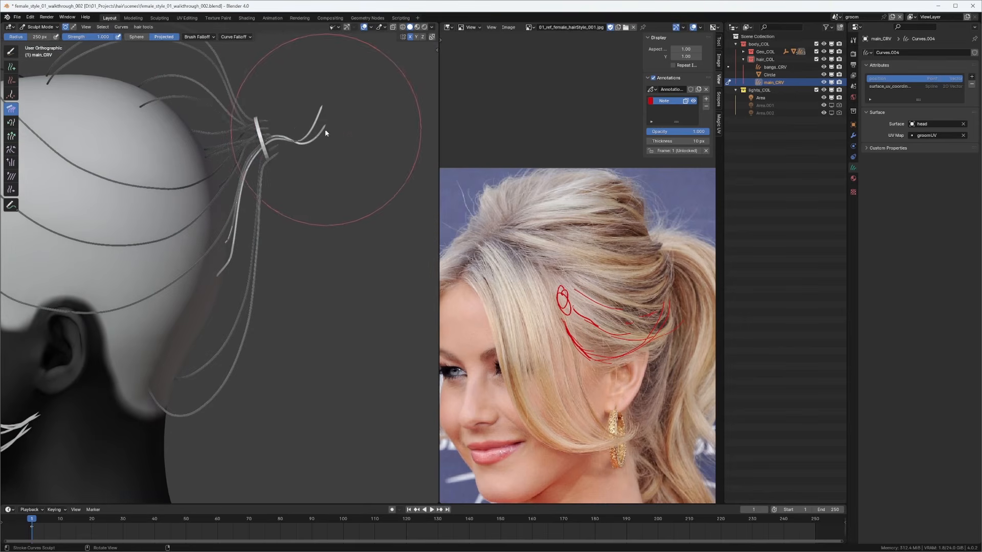
key("f")
left_click(296, 123)
key("q")
left_click(309, 139)
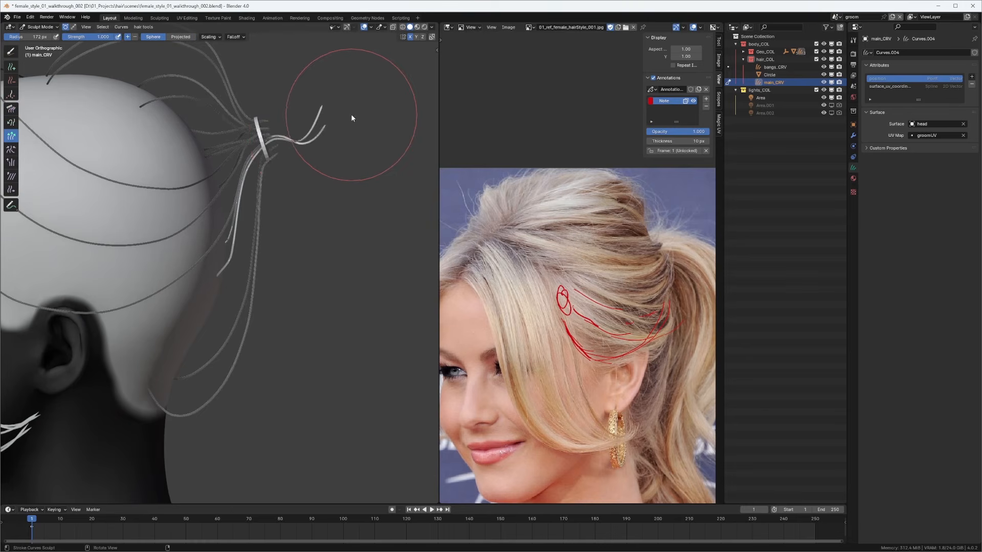
left_click_drag(352, 119, 337, 124, "ctrl")
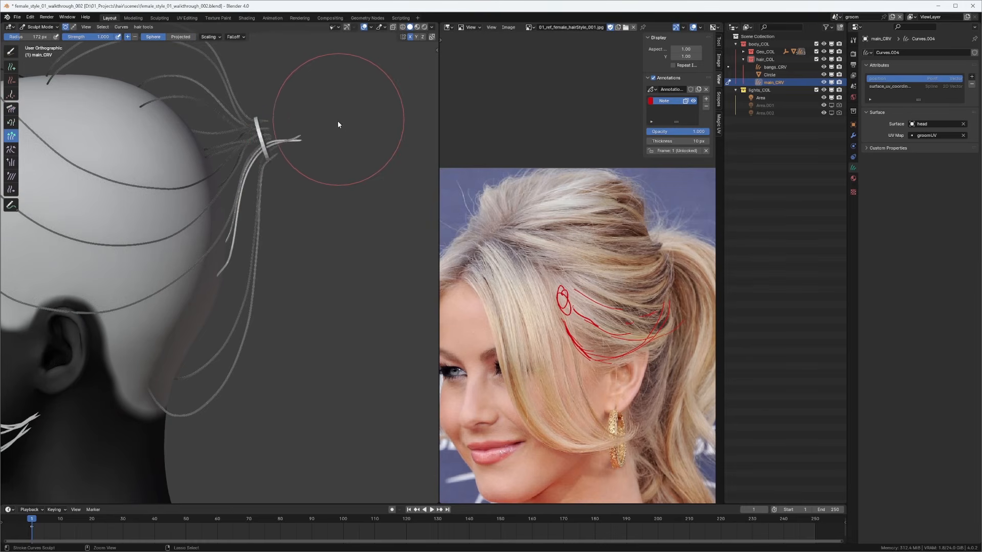
mouse_move(337, 124)
middle_mouse_down()
mouse_move(322, 120)
mouse_move(344, 132)
mouse_move(336, 116)
mouse_move(330, 133)
middle_mouse_up()
key("bracketleft")
key("bracketleft")
key("bracketleft")
key("bracketleft")
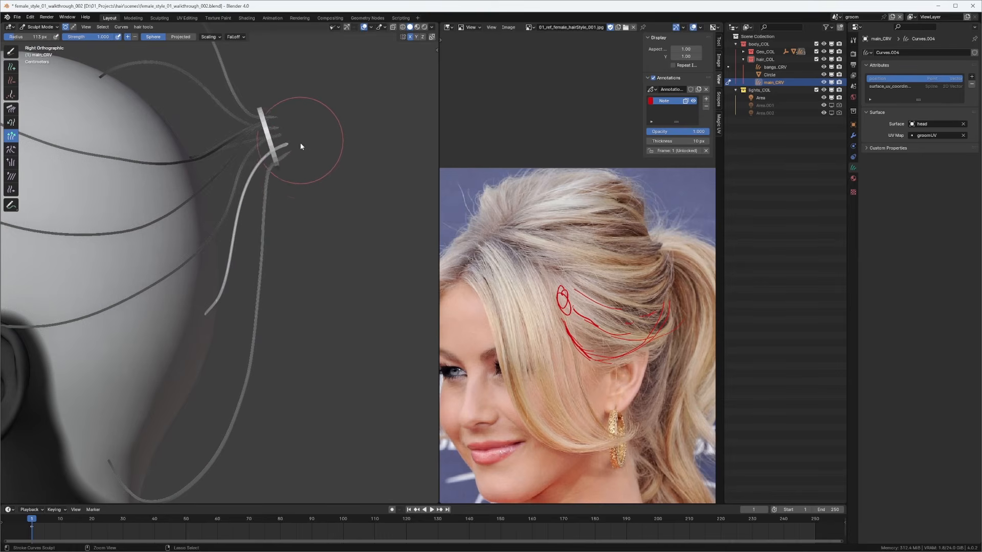
Step: Comb the mid-back curves closer to the head just below the disc with a 145 px brush
key("shift+space")
left_click(284, 168)
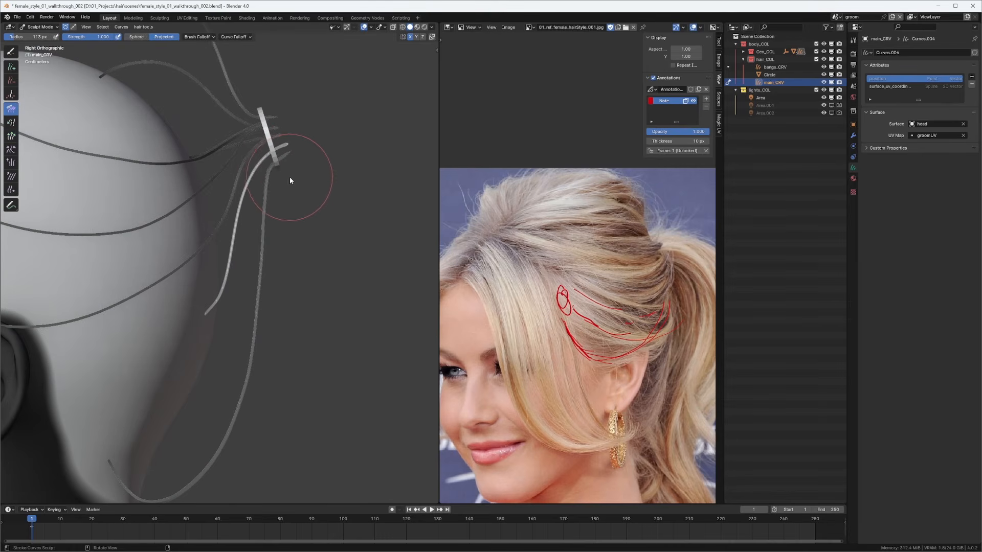
key("f")
left_click(301, 176)
left_click_drag(295, 170, 264, 175)
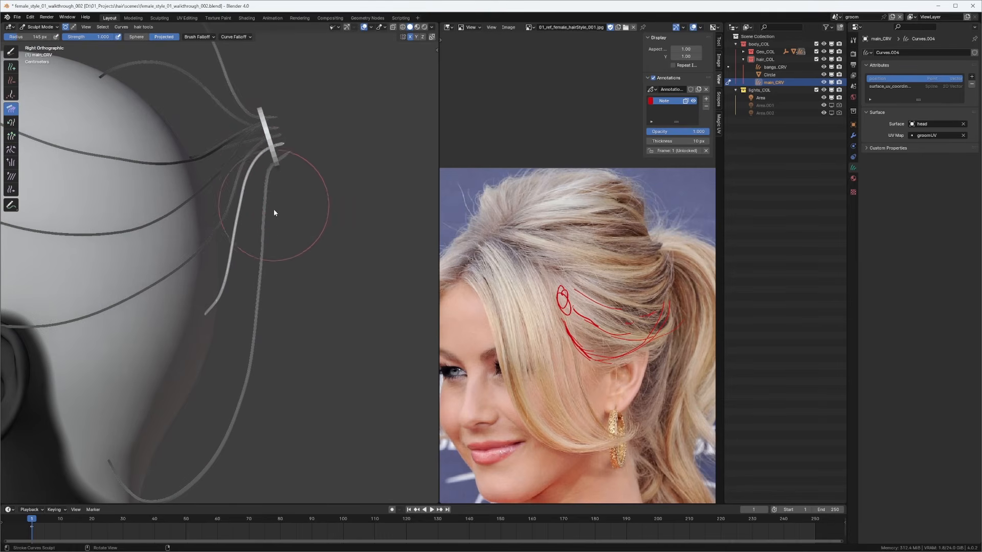
mouse_move(274, 213)
middle_mouse_down()
mouse_move(267, 147)
mouse_move(235, 136)
middle_mouse_up()
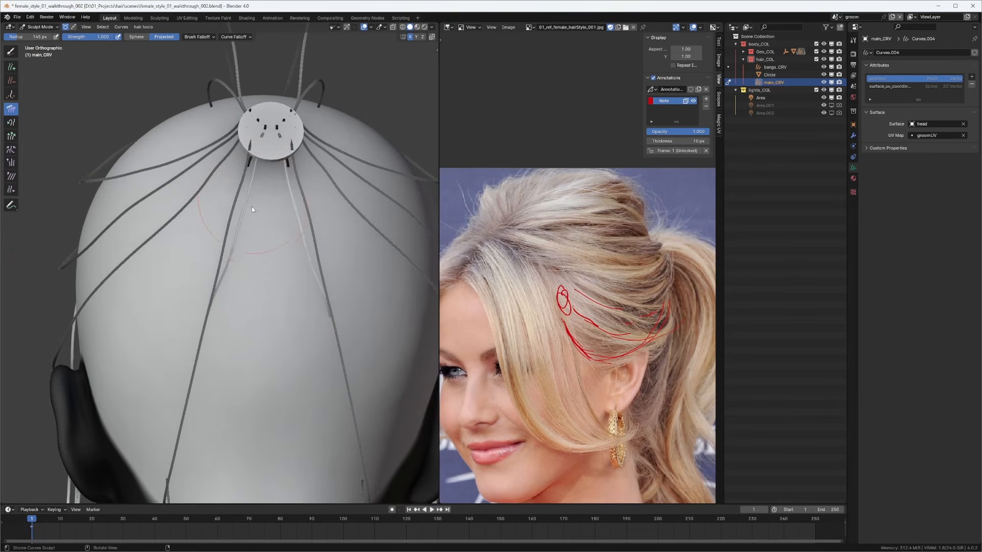
mouse_move(247, 206)
middle_mouse_down()
mouse_move(320, 213)
mouse_move(319, 202)
mouse_move(251, 235)
mouse_move(293, 214)
mouse_move(269, 212)
mouse_move(273, 244)
middle_mouse_up()
Step: Add a symmetric guide curve at the hairline just behind the ear
key("shift+space")
left_click(271, 234)
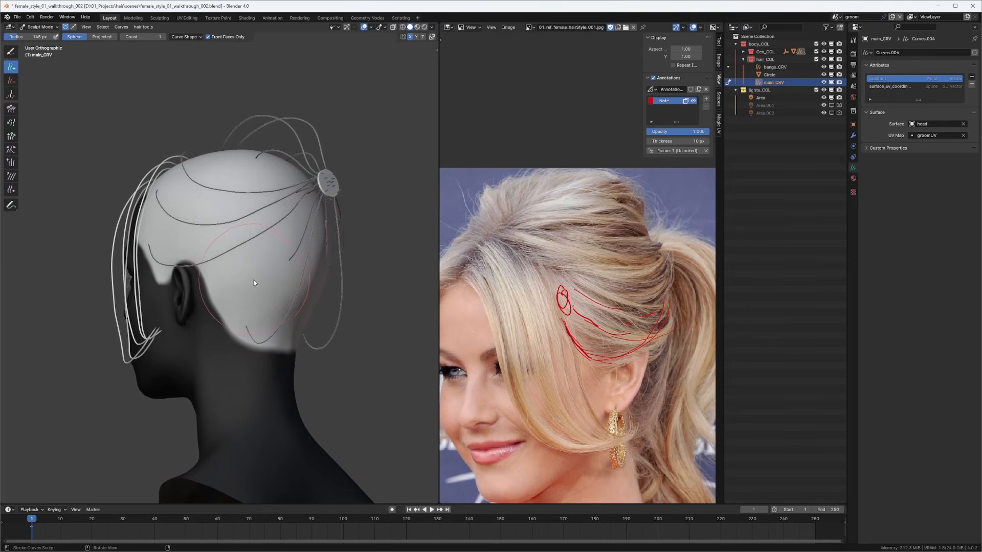
left_click(220, 301)
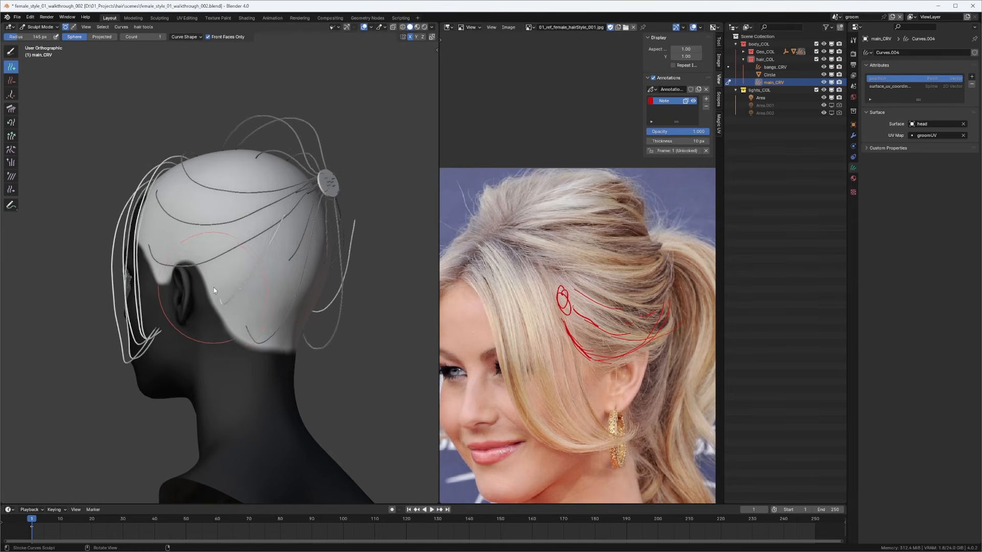
Step: Pull the behind-ear curve pair up into the disc with a 145 px Snake Hook brush and refine it with Comb
middle_click_drag(225, 307, 289, 226)
key("q")
left_click(278, 220)
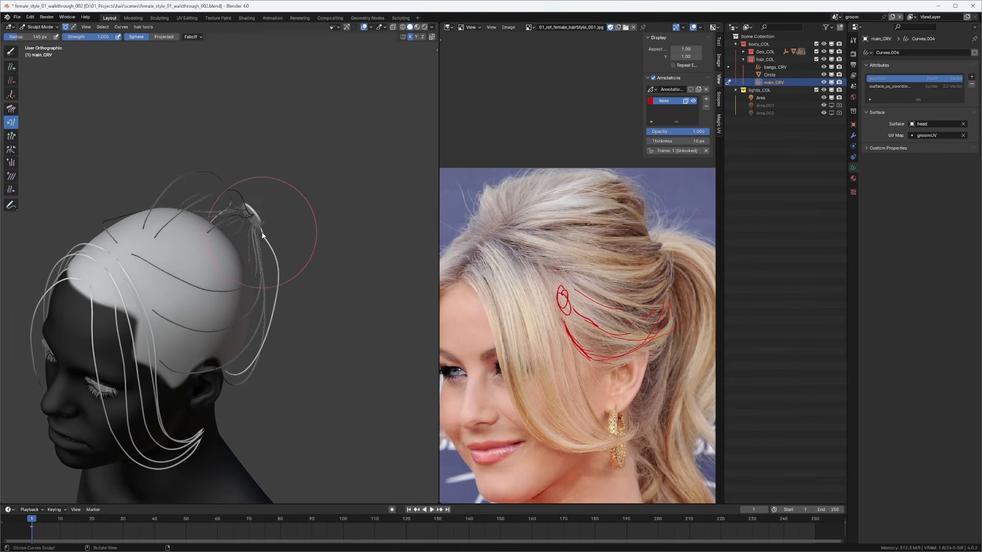
mouse_move(255, 203)
middle_mouse_down()
mouse_move(230, 173)
mouse_move(243, 176)
middle_mouse_up()
key("q")
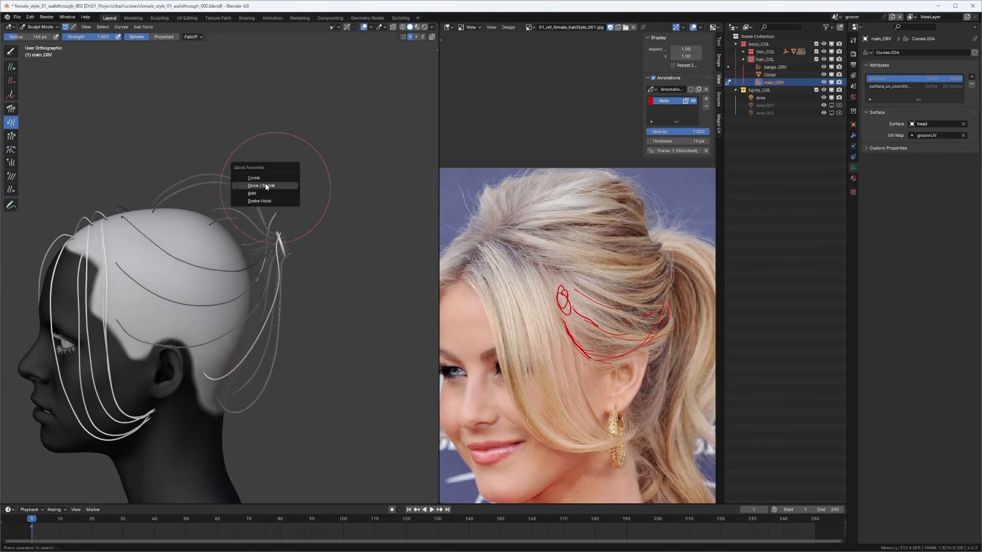
left_click(262, 174)
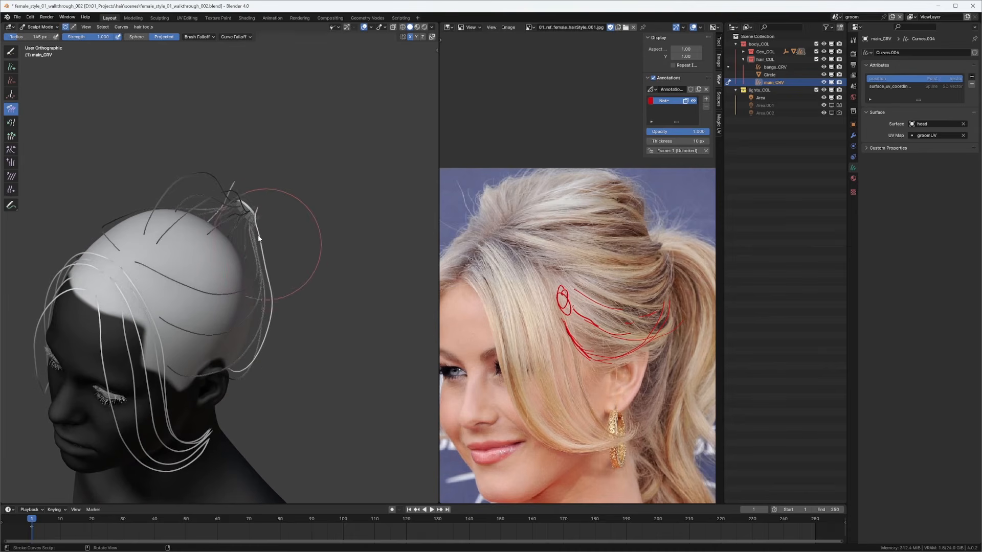
mouse_move(257, 217)
middle_mouse_down()
mouse_move(232, 191)
mouse_move(170, 225)
mouse_move(195, 206)
middle_mouse_up()
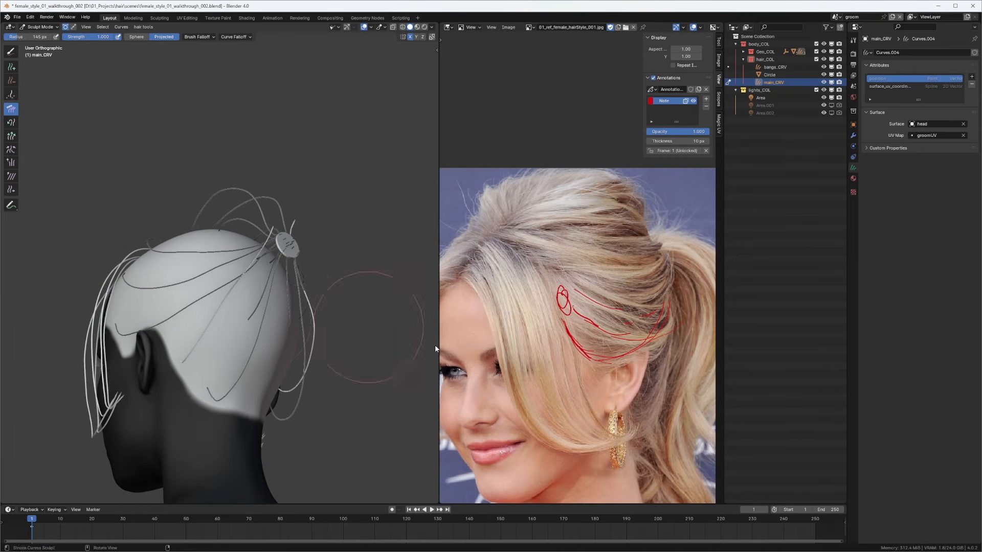
Step: Check the reference photo behind the ear and comb the lower part of the behind-ear curve pair with a 202 px brush
middle_click_drag(648, 373, 591, 237)
scroll(619, 245, "up", 1)
mouse_move(591, 236)
middle_mouse_down("ctrl")
mouse_move(573, 269)
mouse_move(566, 239)
mouse_move(570, 251)
mouse_move(580, 246)
middle_mouse_up("ctrl")
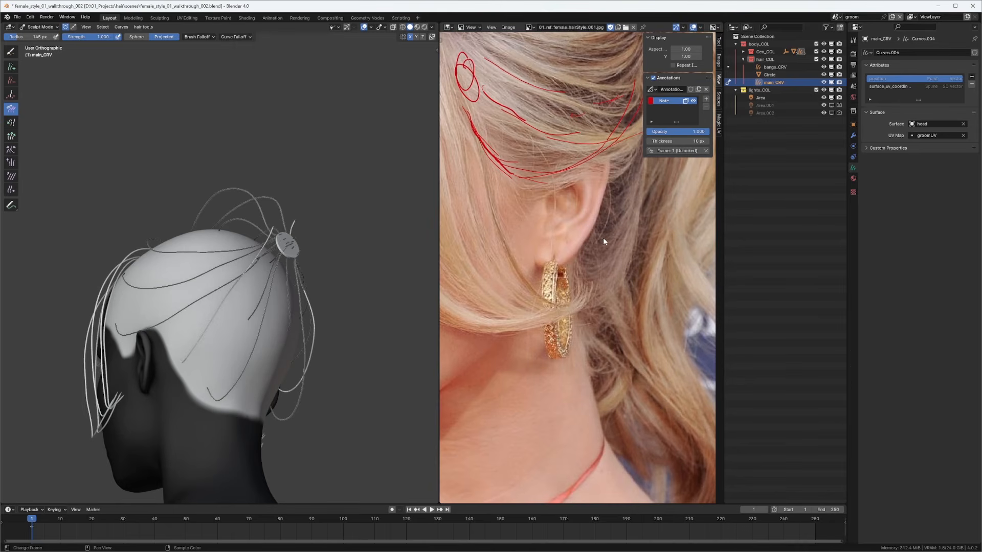
middle_click_drag(307, 238, 289, 240)
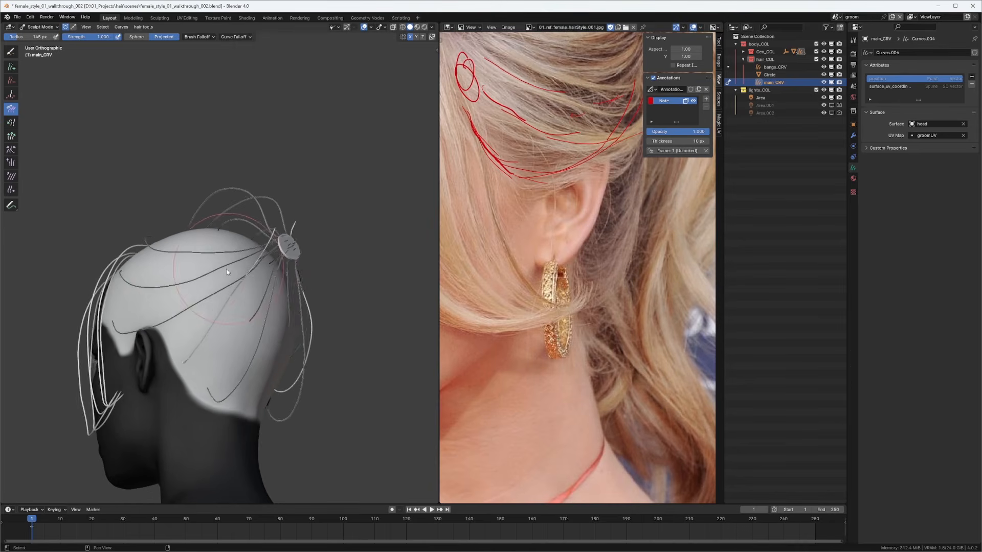
middle_click_drag(230, 278, 217, 213, "shift")
scroll(220, 215, "up", 3)
middle_click_drag(193, 264, 211, 231, "shift")
key("f")
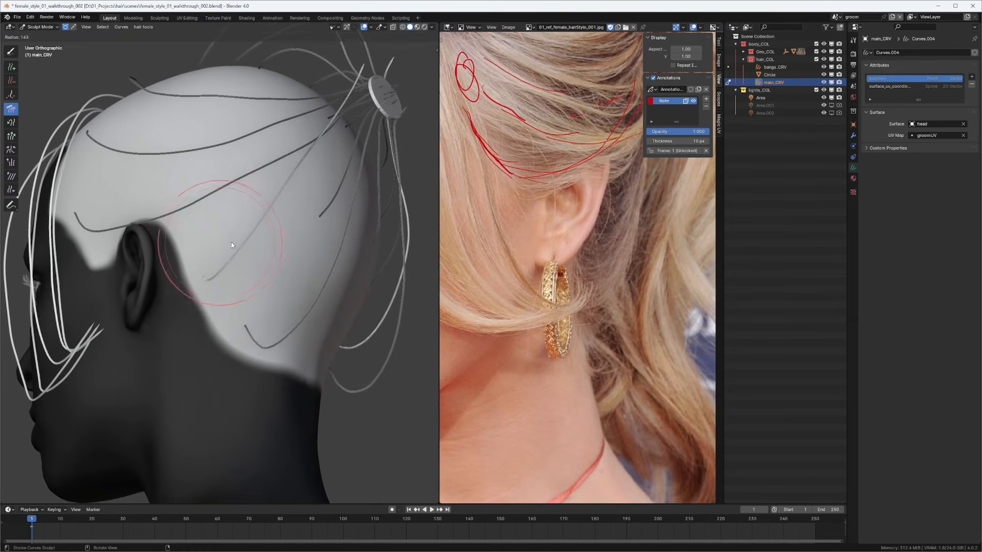
left_click(210, 234)
left_click_drag(210, 233, 213, 285)
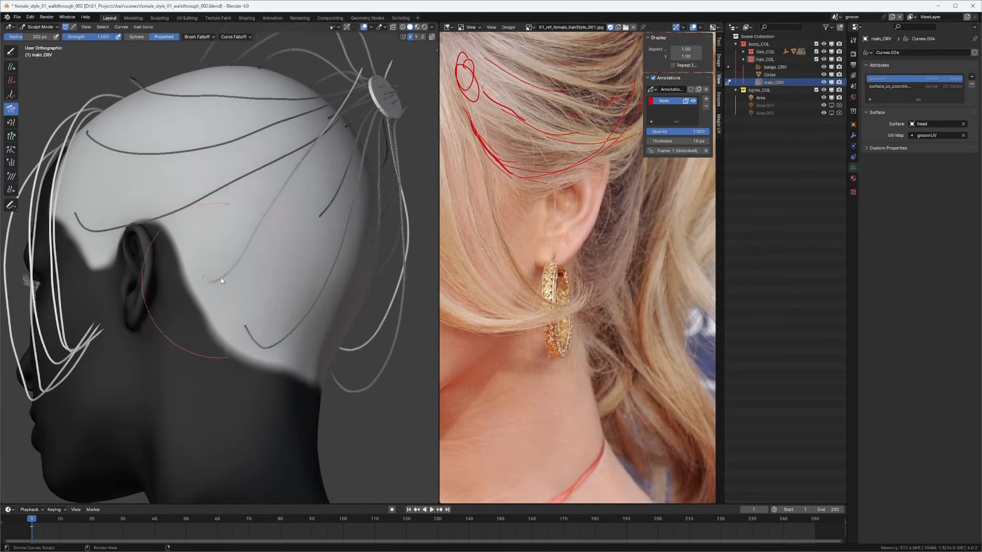
Step: Comb the upper length of the behind-ear curve pair outward from the scalp with the 202 px brush
mouse_move(210, 268)
middle_mouse_down()
mouse_move(296, 246)
mouse_move(281, 257)
mouse_move(282, 295)
mouse_move(295, 315)
middle_mouse_up()
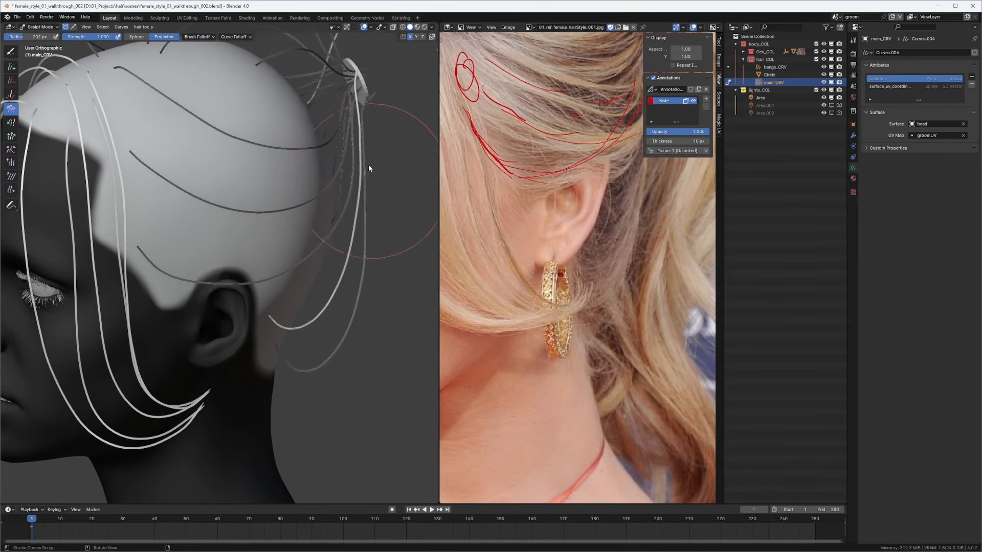
middle_click_drag(343, 164, 345, 191)
mouse_move(312, 209)
left_mouse_down()
mouse_move(254, 256)
mouse_move(295, 259)
mouse_move(292, 160)
mouse_move(351, 106)
mouse_move(270, 266)
mouse_move(353, 220)
left_mouse_up()
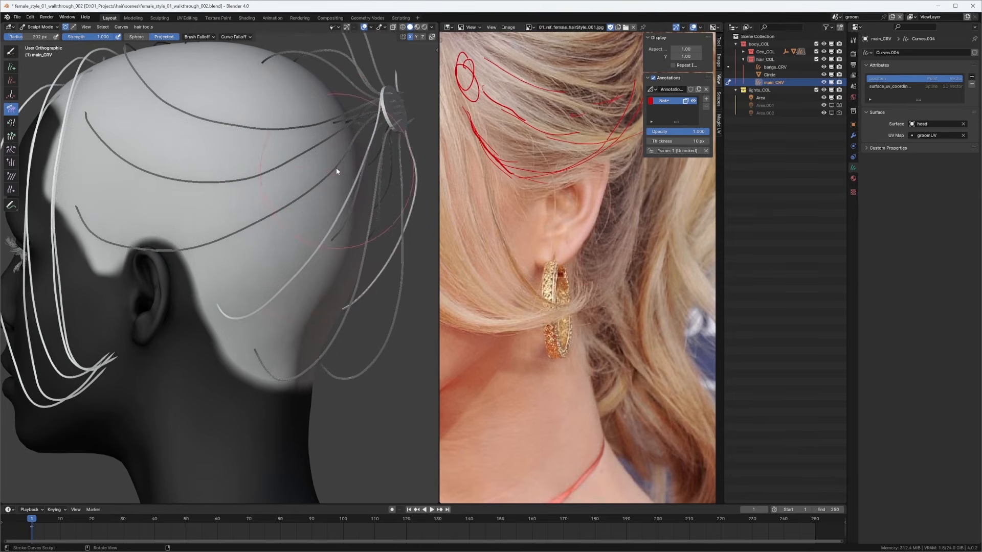
Step: Comb the behind-ear curves toward the disc with a 153 px brush, bending their upper ends into its lower edge
mouse_move(336, 167)
middle_mouse_down()
mouse_move(307, 177)
mouse_move(245, 165)
middle_mouse_up()
key("f")
left_click(272, 186)
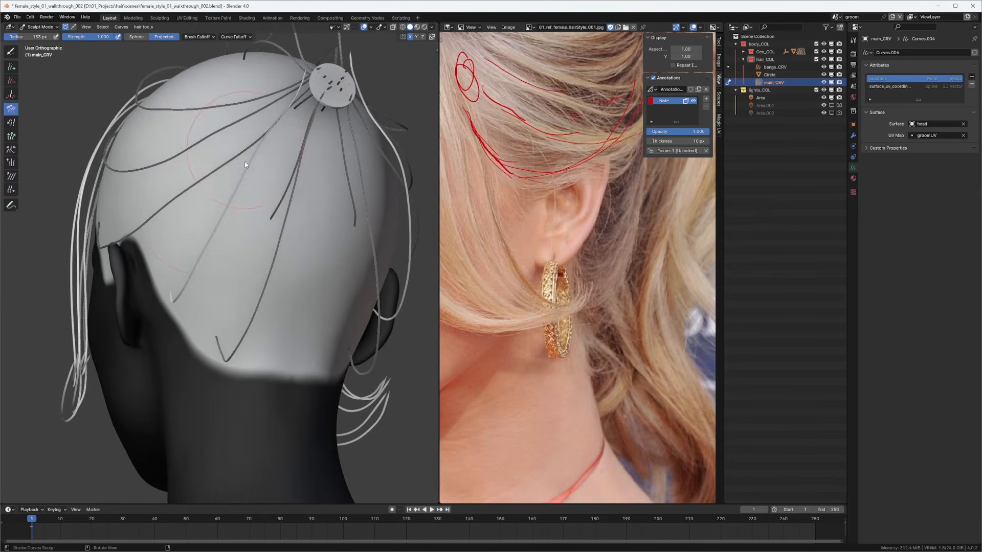
mouse_move(213, 214)
left_mouse_down()
mouse_move(293, 132)
mouse_move(297, 82)
left_mouse_up()
middle_click_drag(276, 135, 343, 155)
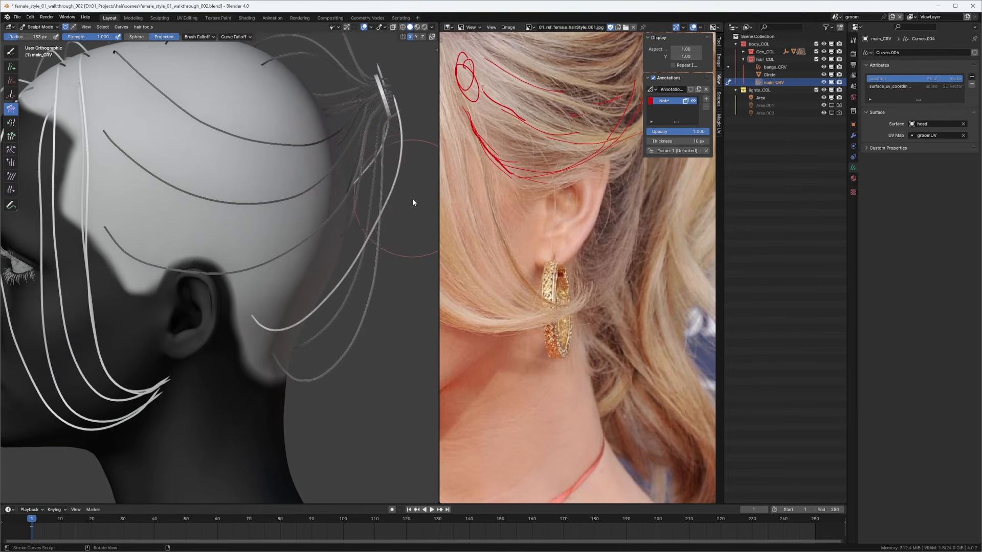
left_click_drag(395, 216, 394, 154)
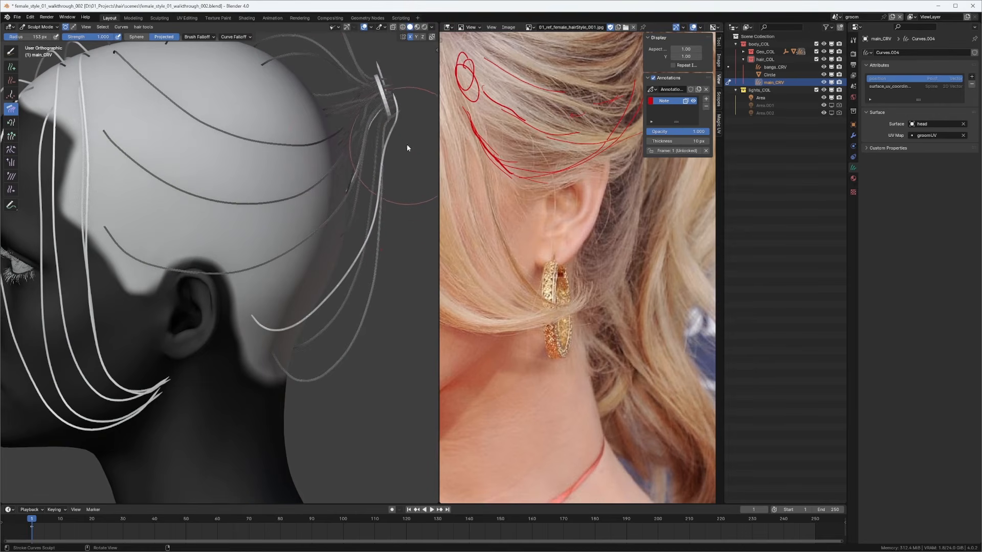
Step: Comb the upper part of the behind-ear curves inward beneath the disc from the back with a 212 px brush
middle_click_drag(389, 120, 197, 185)
scroll(316, 191, "down", 2)
scroll(246, 246, "up", 2)
scroll(338, 145, "up", 1)
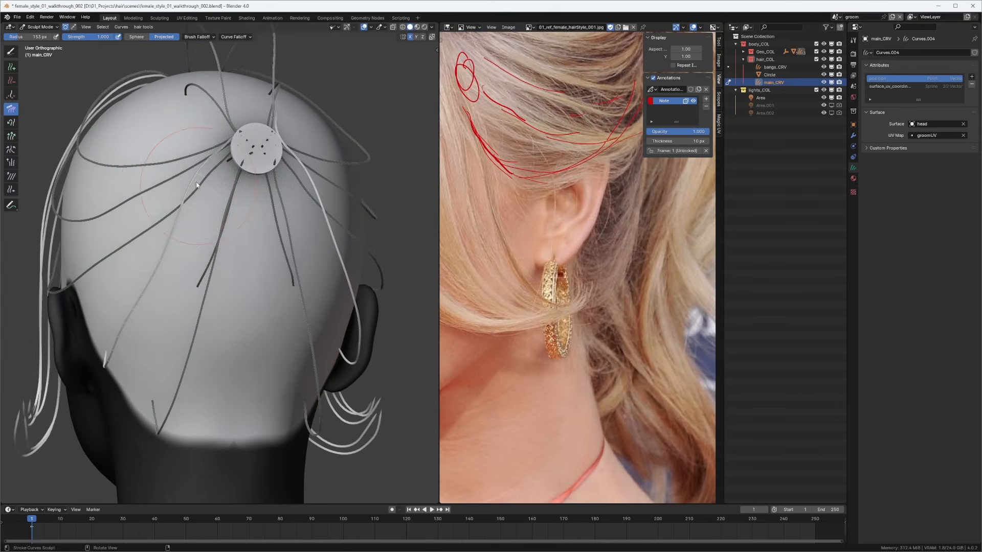
key("f")
left_click(200, 192)
left_click_drag(176, 220, 220, 158)
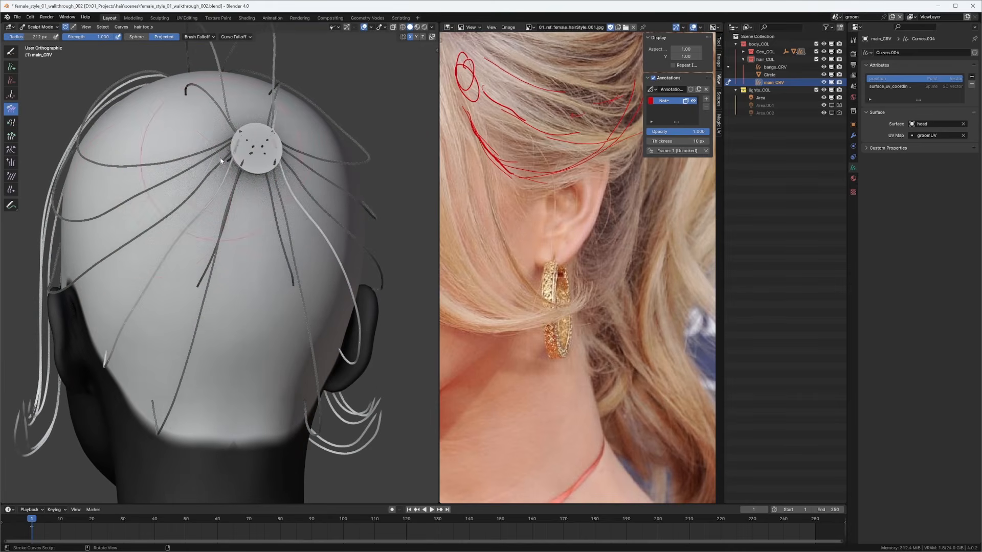
Step: Tighten the upper ends of the behind-ear curves against the disc with a 145 px Comb brush
mouse_move(248, 137)
middle_mouse_down()
mouse_move(383, 217)
mouse_move(392, 193)
middle_mouse_up()
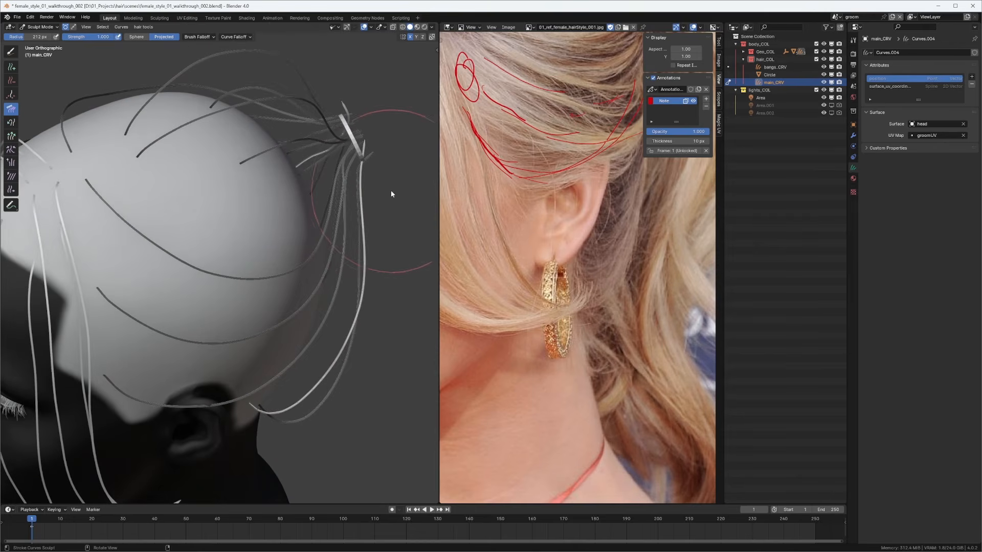
key("f")
left_click(377, 230)
mouse_move(367, 253)
left_mouse_down()
mouse_move(372, 299)
mouse_move(365, 200)
left_mouse_up()
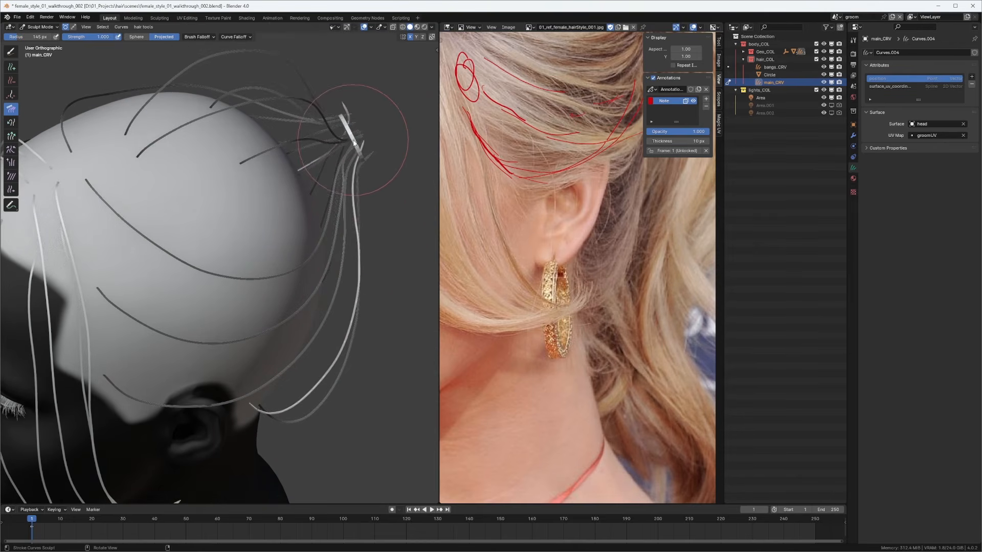
Step: Comb the tips of the behind-ear curves outward through the lower part of the disc in the side view
mouse_move(358, 197)
middle_mouse_down()
mouse_move(344, 171)
mouse_move(280, 170)
mouse_move(316, 189)
middle_mouse_up()
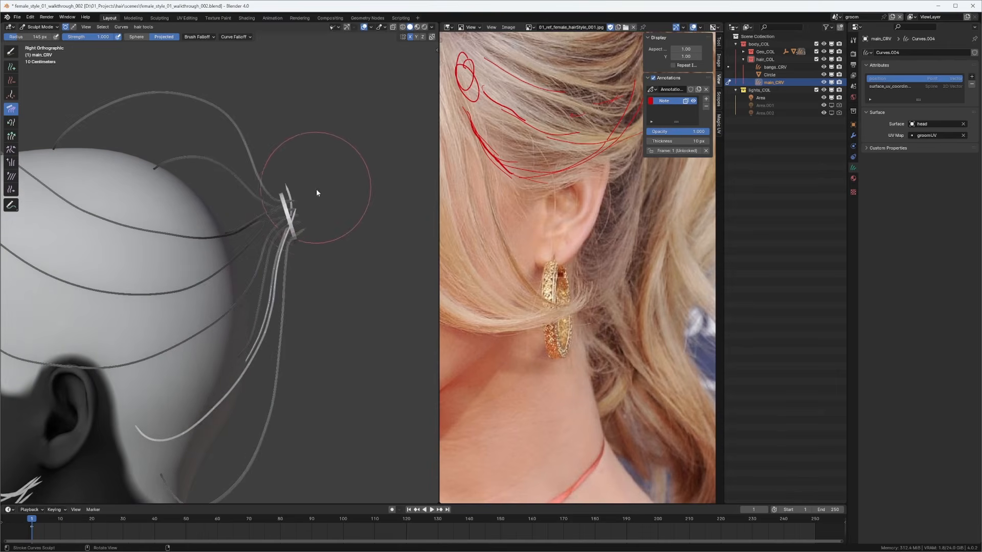
scroll(316, 189, "up", 3)
mouse_move(332, 133)
left_mouse_down()
mouse_move(367, 157)
mouse_move(376, 180)
mouse_move(340, 185)
mouse_move(353, 183)
left_mouse_up()
mouse_move(335, 234)
middle_mouse_down("shift")
mouse_move(327, 201)
mouse_move(415, 266)
mouse_move(333, 143)
mouse_move(281, 128)
mouse_move(298, 164)
mouse_move(293, 183)
mouse_move(279, 186)
mouse_move(346, 204)
mouse_move(339, 211)
mouse_move(330, 197)
middle_mouse_up("shift")
scroll(295, 162, "up", 3)
scroll(280, 187, "down", 4)
scroll(338, 194, "up", 2)
Step: Shorten the behind-ear curve tips to just beyond the disc with a small Grow / Shrink brush
key("f")
left_click(335, 176)
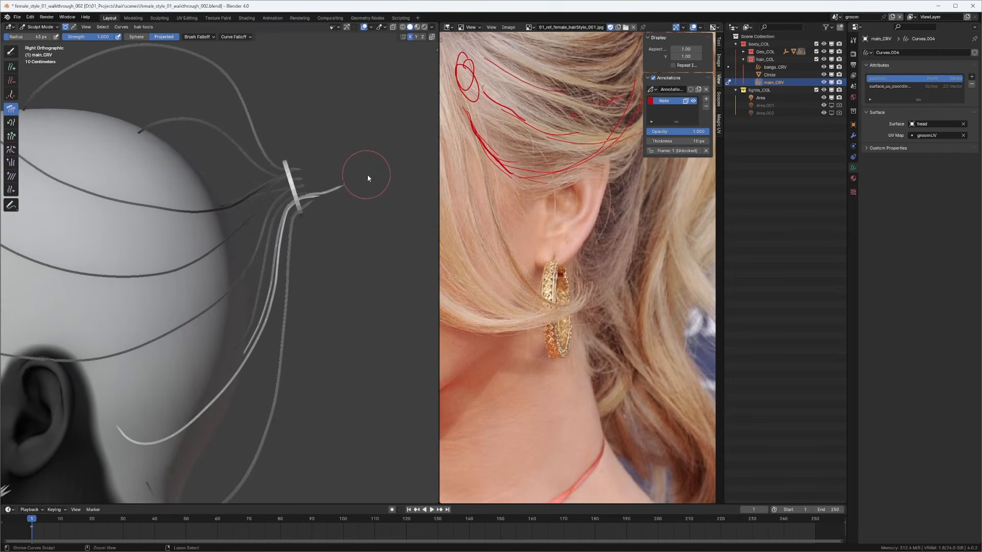
key("shift+space")
left_click(361, 185)
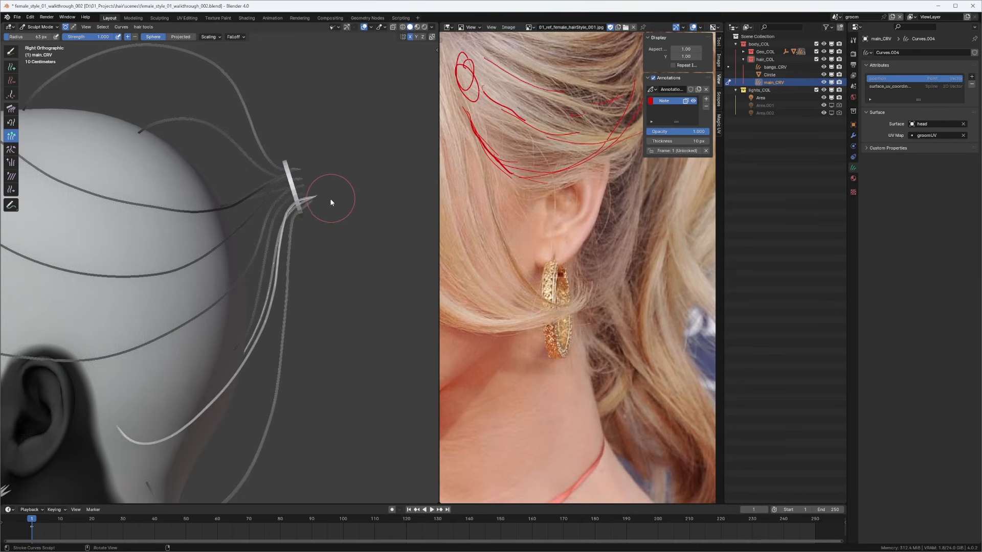
Step: Comb the behind-ear curves smoothly below the disc in the side view with 120 px and 161 px brushes
key("q")
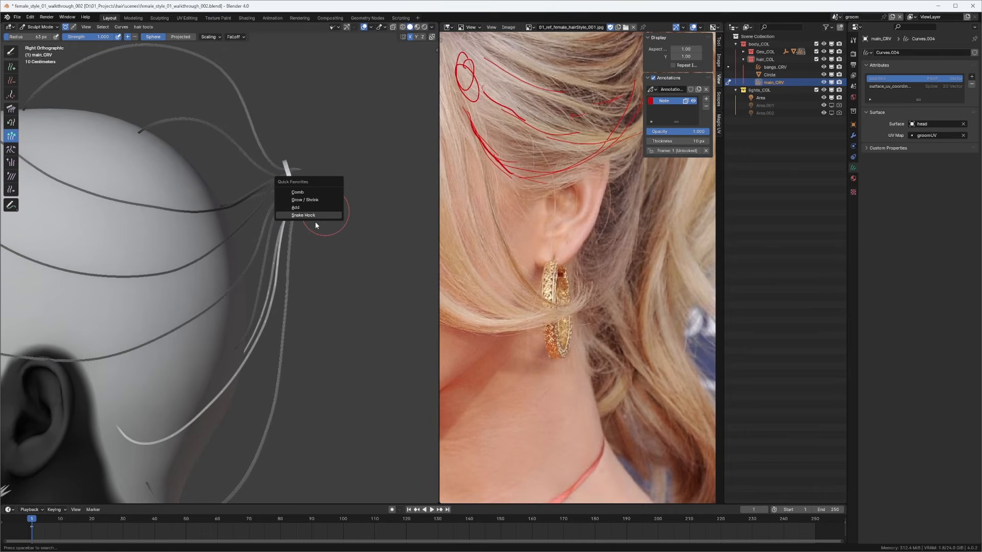
left_click(312, 192)
left_click_drag(316, 211, 303, 216)
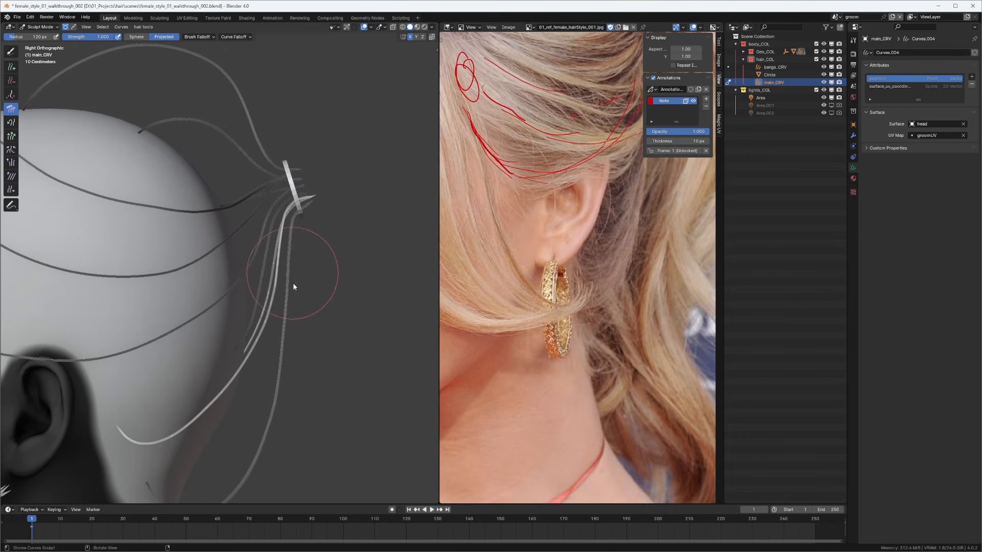
left_click_drag(293, 283, 278, 305)
key("f")
left_click(312, 287)
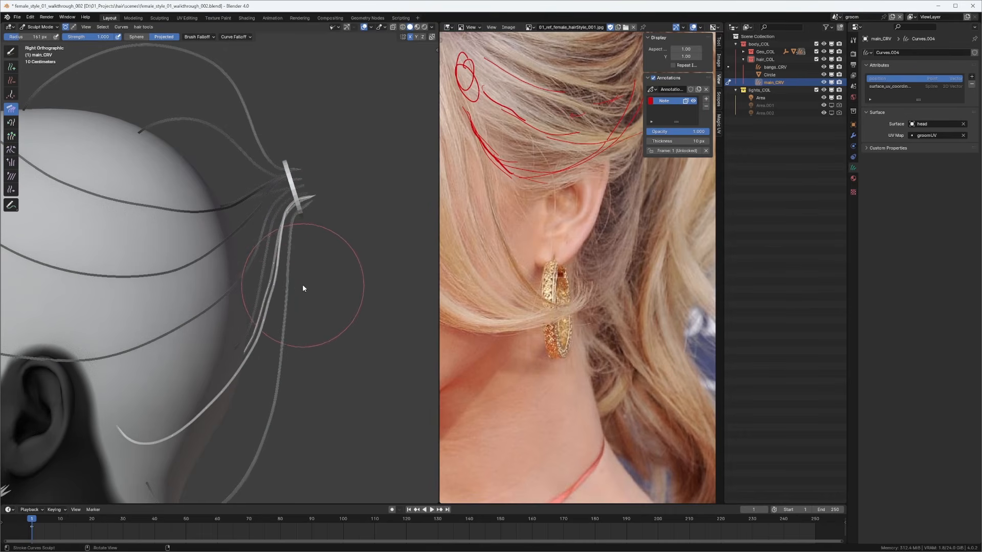
middle_click_drag(267, 359, 303, 256, "shift")
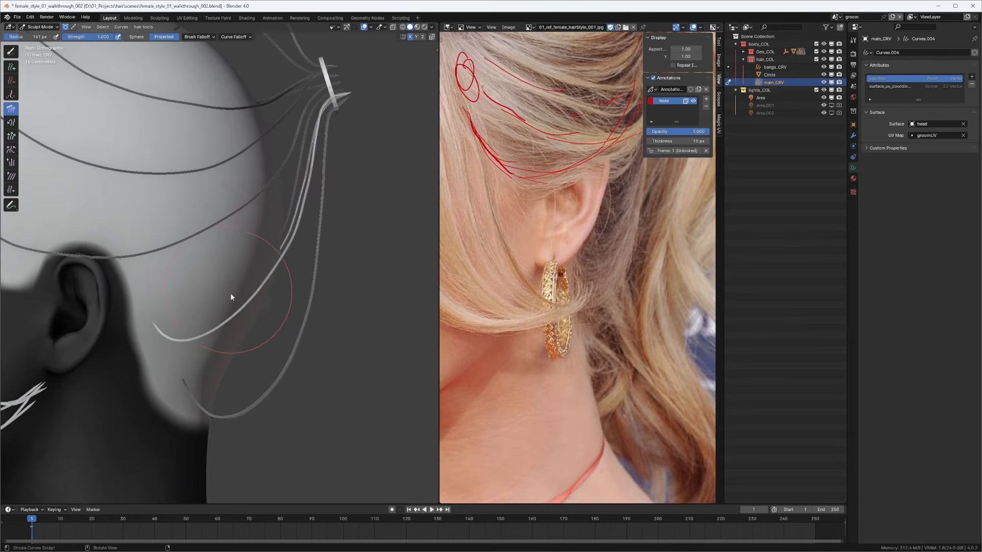
left_click_drag(336, 190, 332, 184)
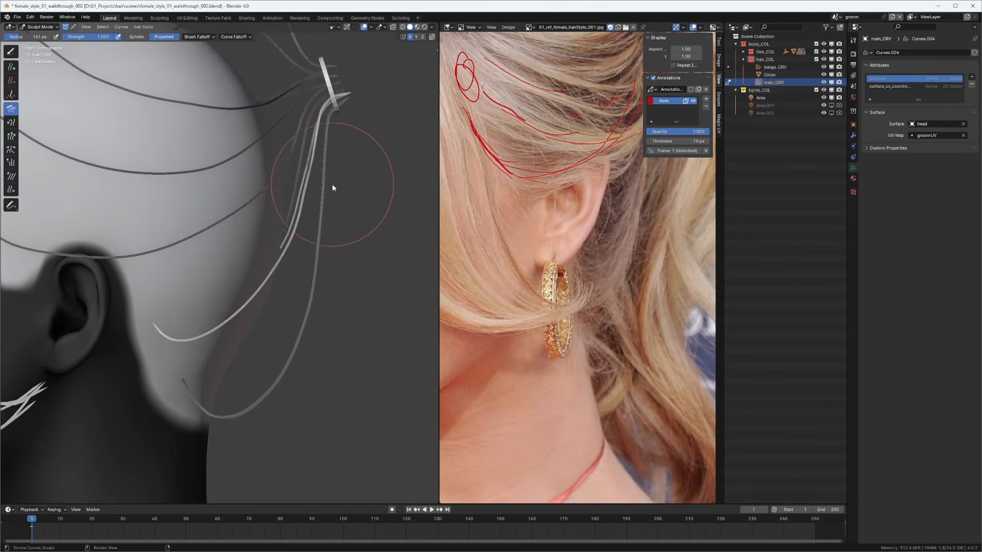
Step: Comb the behind-ear curves along the back of the scalp with 218 px and 197 px brushes
mouse_move(335, 148)
middle_mouse_down()
mouse_move(290, 143)
mouse_move(115, 233)
mouse_move(132, 234)
middle_mouse_up()
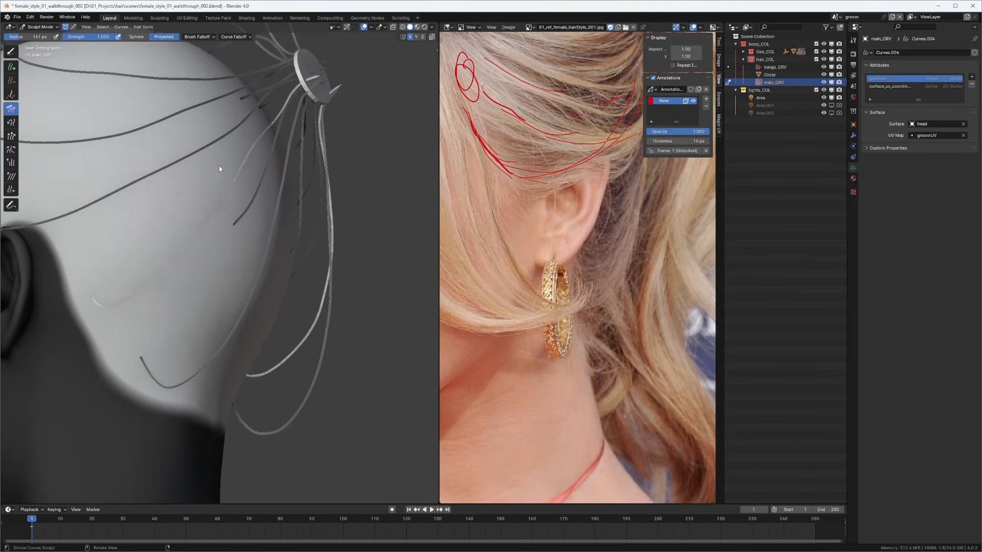
middle_click_drag(220, 169, 166, 158)
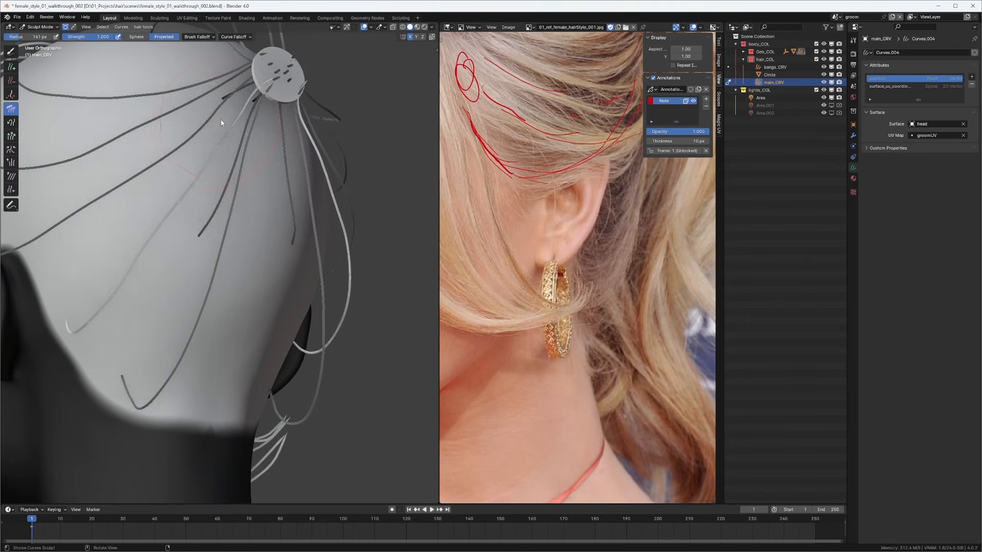
middle_click_drag(100, 259, 145, 251)
key("f")
left_click(165, 249)
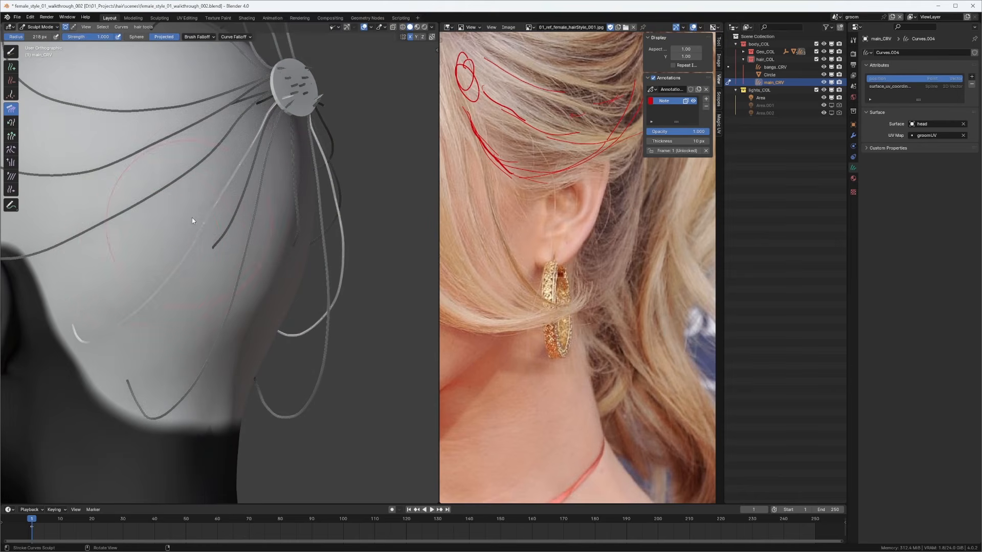
middle_click_drag(209, 199, 233, 143)
key("f")
left_click(204, 144)
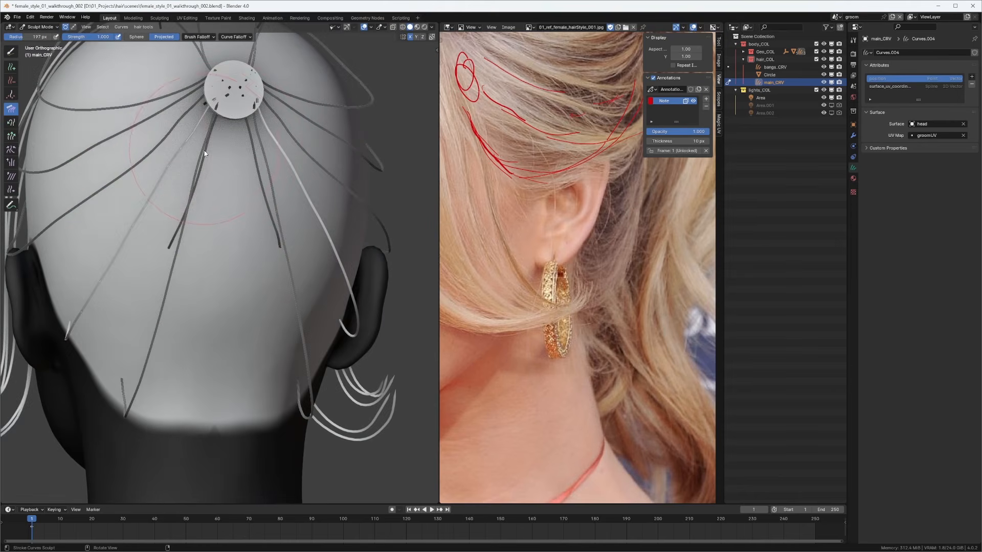
Step: Add a symmetric guide curve on the side of the head above and behind the ear
middle_click_drag(138, 151, 192, 177)
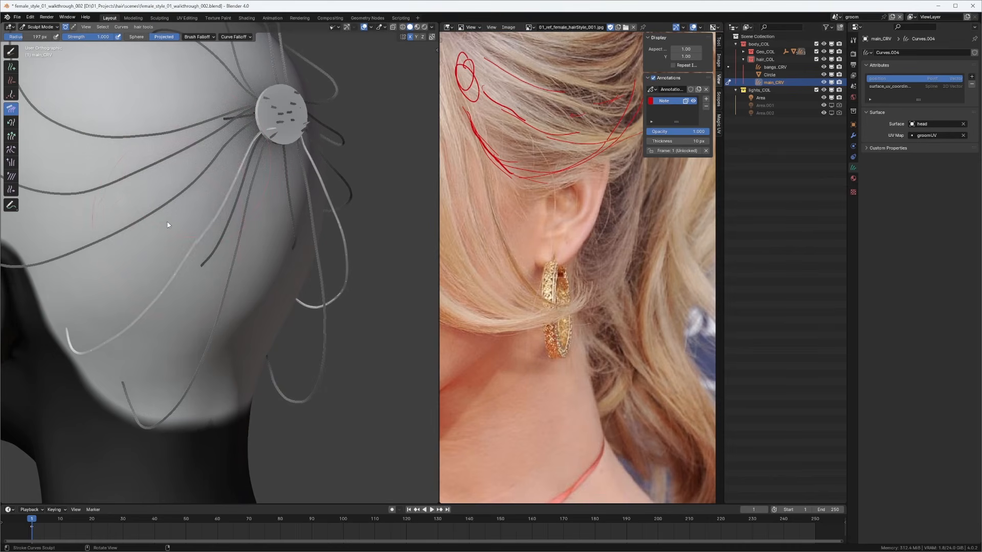
middle_click_drag(262, 176, 256, 209, "ctrl")
middle_click_drag(255, 210, 285, 216)
middle_click_drag(259, 217, 247, 226, "ctrl")
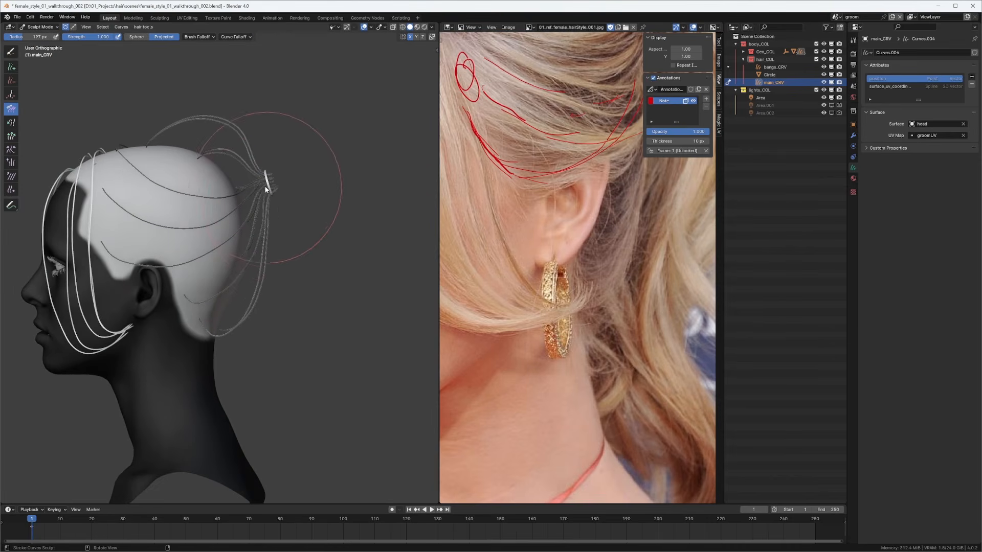
middle_click_drag(267, 194, 204, 205)
middle_click_drag(205, 205, 151, 149, "ctrl")
scroll(151, 149, "down", 3)
key("q")
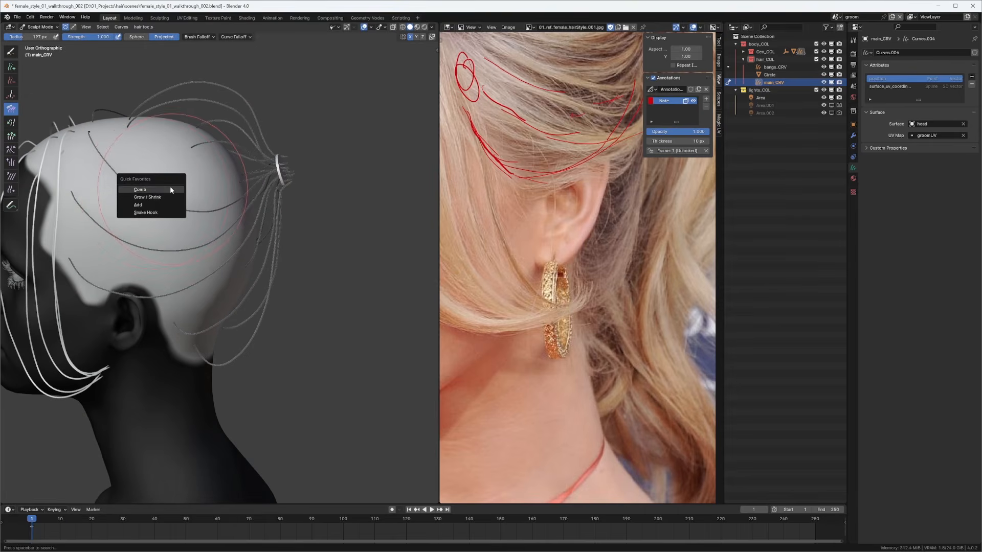
left_click(138, 204)
mouse_move(146, 204)
middle_mouse_down()
mouse_move(125, 186)
mouse_move(177, 207)
mouse_move(169, 194)
mouse_move(198, 254)
mouse_move(286, 214)
middle_mouse_up()
Step: Pull the new side curve pair up past the disc with a 197 px Snake Hook brush
key("q")
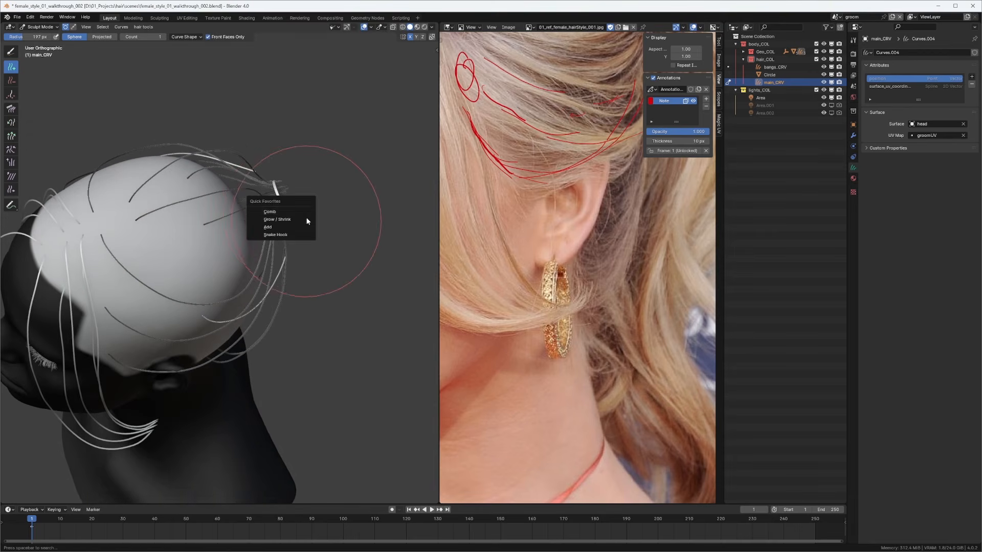
left_click(289, 207)
key("q")
left_click(278, 295)
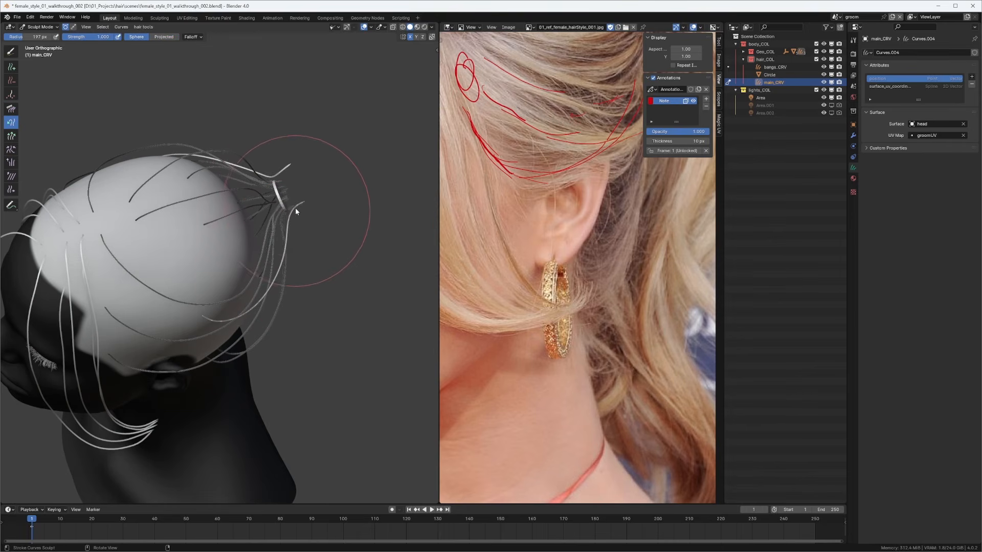
Step: Comb the middle of the new side curve pair closer to the head with the 197 px brush
key("q")
left_click(289, 194)
middle_click_drag(289, 193, 313, 221)
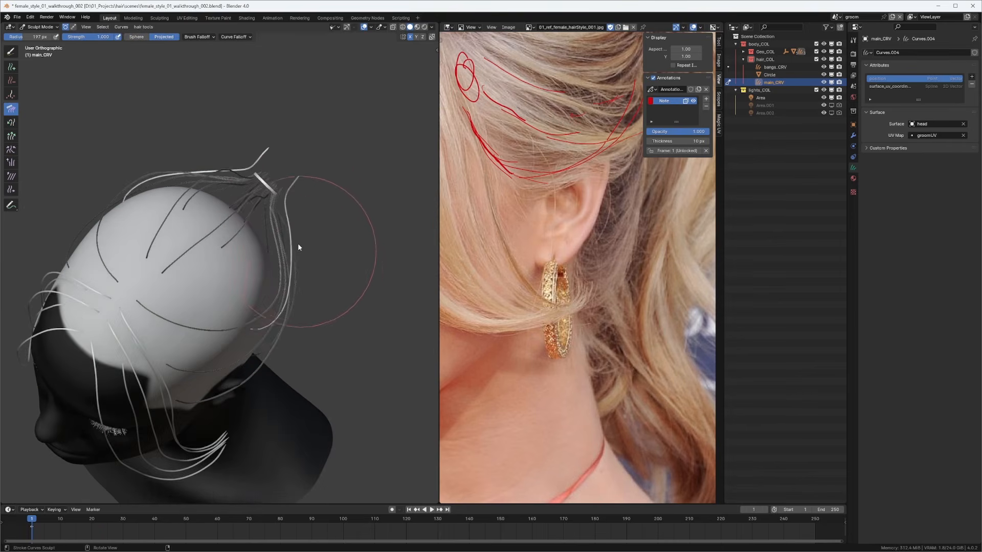
mouse_move(293, 278)
middle_mouse_down("ctrl")
mouse_move(273, 193)
mouse_move(250, 172)
mouse_move(208, 149)
mouse_move(138, 178)
mouse_move(114, 206)
mouse_move(95, 159)
mouse_move(124, 239)
mouse_move(328, 188)
mouse_move(258, 192)
mouse_move(221, 215)
mouse_move(253, 228)
middle_mouse_up("ctrl")
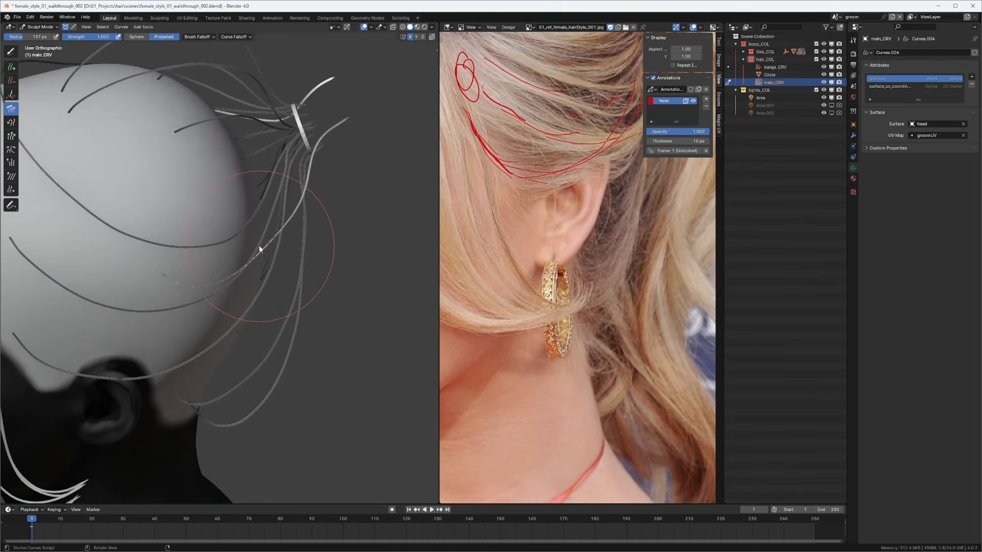
left_click_drag(271, 214, 256, 244)
mouse_move(239, 274)
middle_mouse_down()
mouse_move(276, 247)
mouse_move(254, 226)
mouse_move(311, 275)
middle_mouse_up()
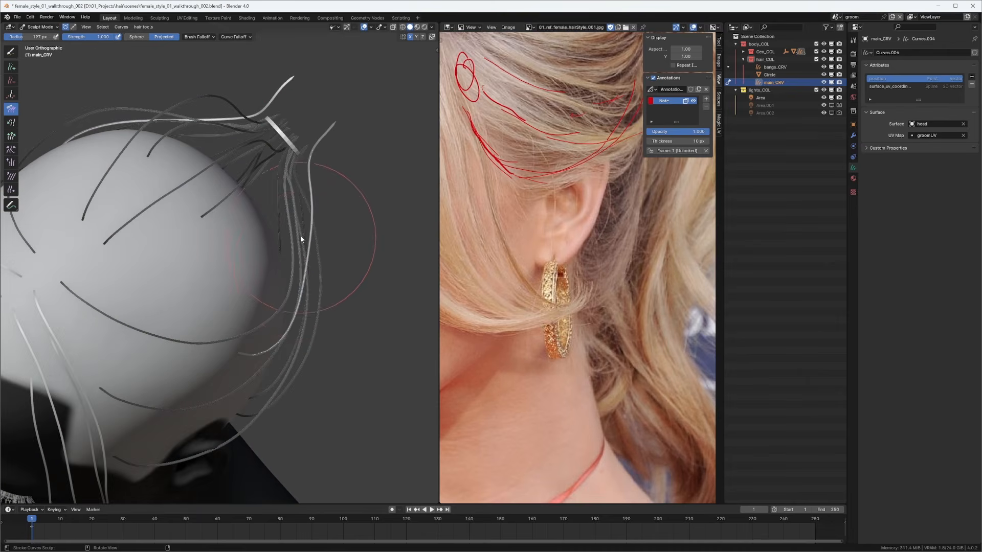
Step: Comb the side curve pair slightly outward from the back of the head with the 197 px brush
mouse_move(309, 236)
left_mouse_down()
mouse_move(301, 347)
mouse_move(283, 331)
mouse_move(334, 244)
left_mouse_up()
mouse_move(287, 323)
left_mouse_down()
mouse_move(329, 245)
mouse_move(298, 327)
left_mouse_up()
mouse_move(337, 240)
right_mouse_down()
mouse_move(283, 290)
mouse_move(297, 324)
mouse_move(259, 351)
right_mouse_up()
mouse_move(259, 350)
middle_mouse_down()
mouse_move(256, 235)
mouse_move(249, 257)
mouse_move(170, 233)
mouse_move(256, 247)
mouse_move(252, 223)
middle_mouse_up()
key("ctrl+z")
scroll(188, 252, "up", 3)
mouse_move(252, 223)
middle_mouse_down("shift")
mouse_move(215, 220)
mouse_move(313, 222)
middle_mouse_up("shift")
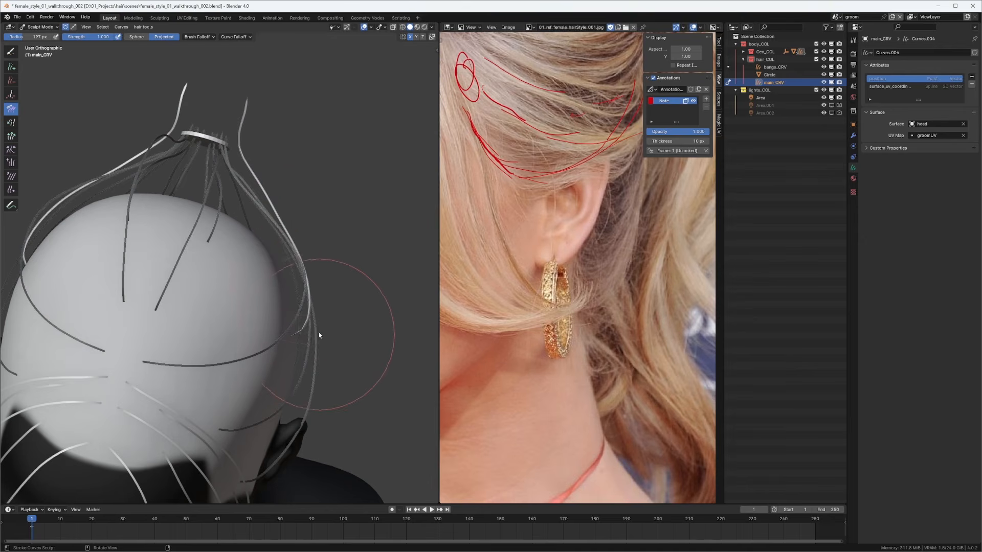
Step: Comb the upper ends of the side curve pair inward through the disc with a 172 px brush
mouse_move(297, 293)
middle_mouse_down()
mouse_move(293, 256)
mouse_move(287, 292)
middle_mouse_up()
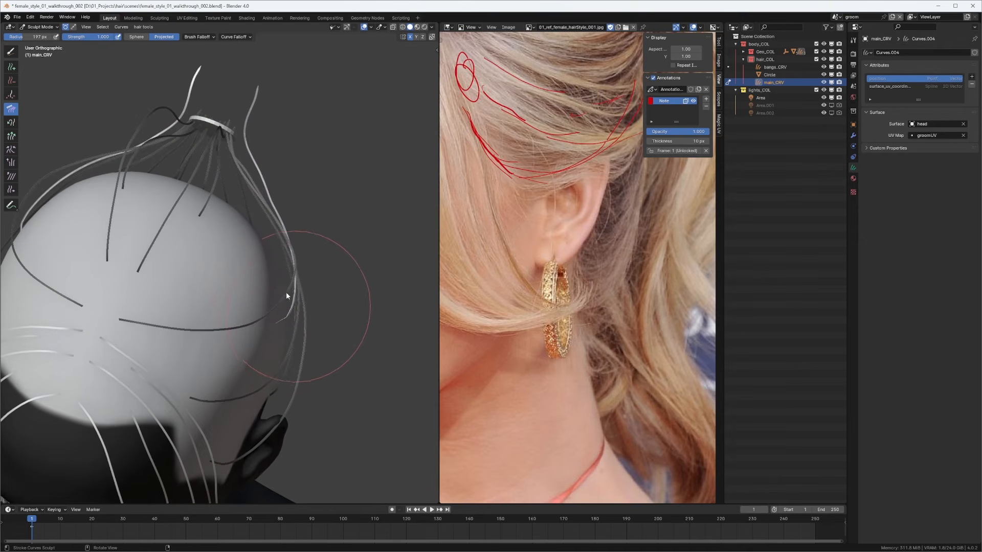
middle_click_drag(275, 207, 272, 246, "shift")
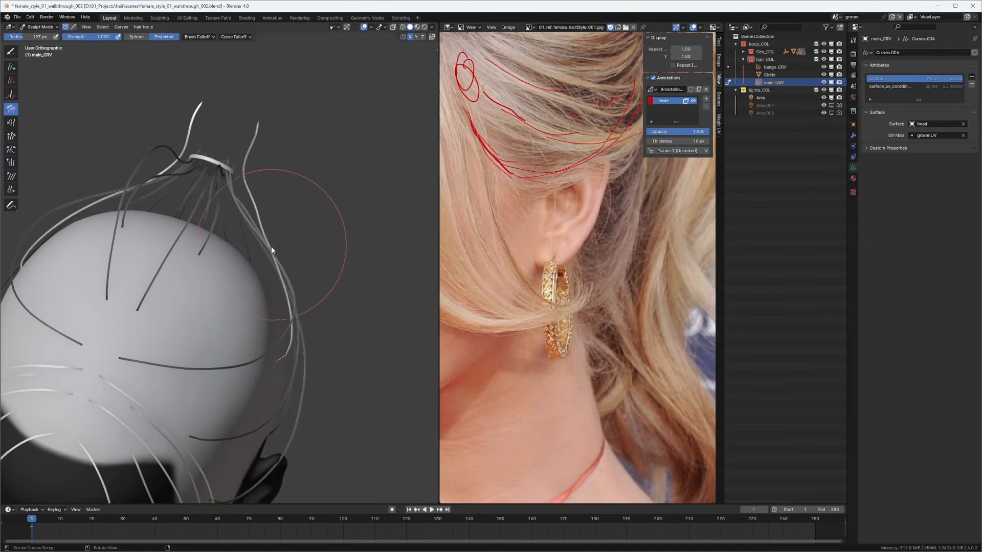
scroll(287, 233, "up", 1)
key("f")
left_click(284, 234)
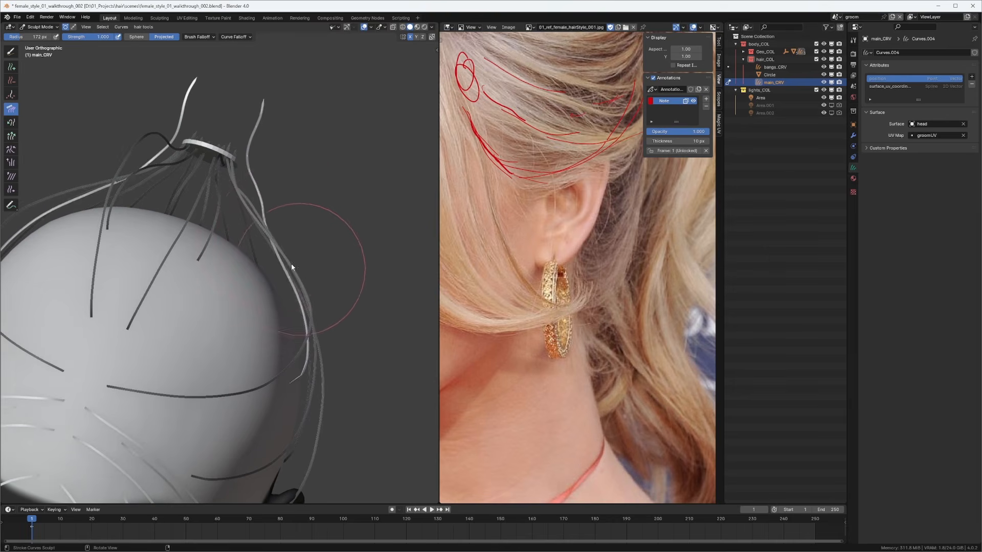
mouse_move(315, 324)
middle_mouse_down()
mouse_move(298, 328)
mouse_move(320, 347)
middle_mouse_up()
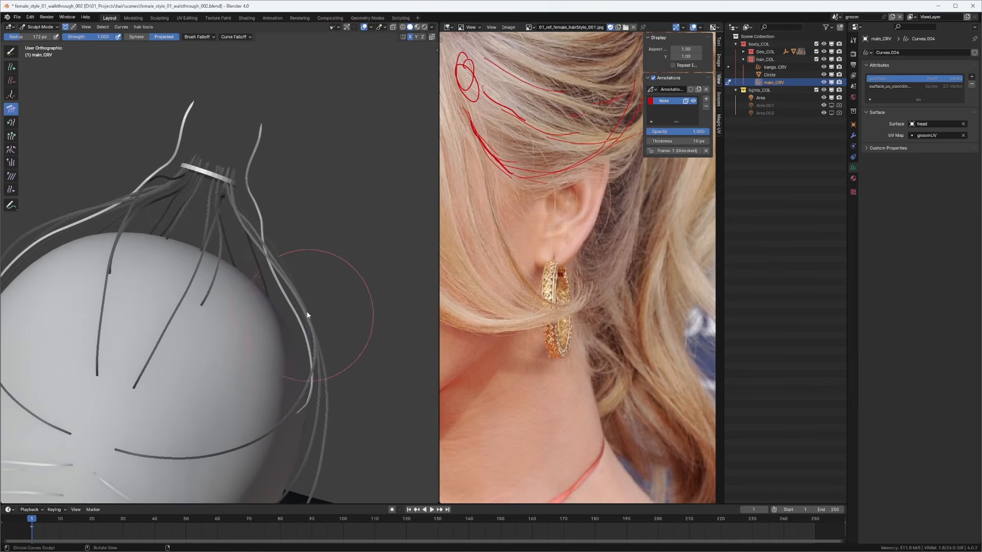
left_click_drag(289, 238, 223, 198)
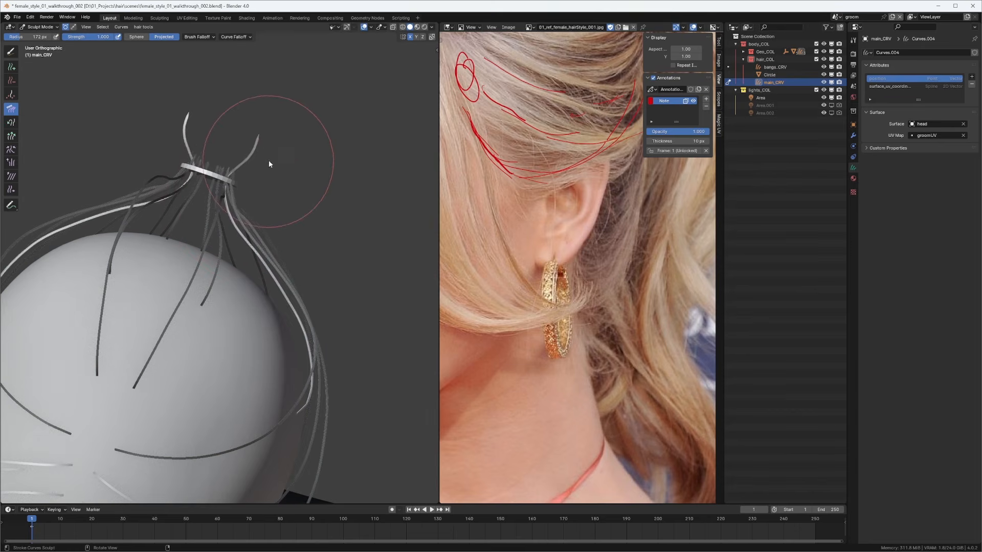
mouse_move(269, 161)
left_mouse_down()
mouse_move(253, 133)
mouse_move(237, 144)
left_mouse_up()
left_click_drag(320, 352, 311, 341)
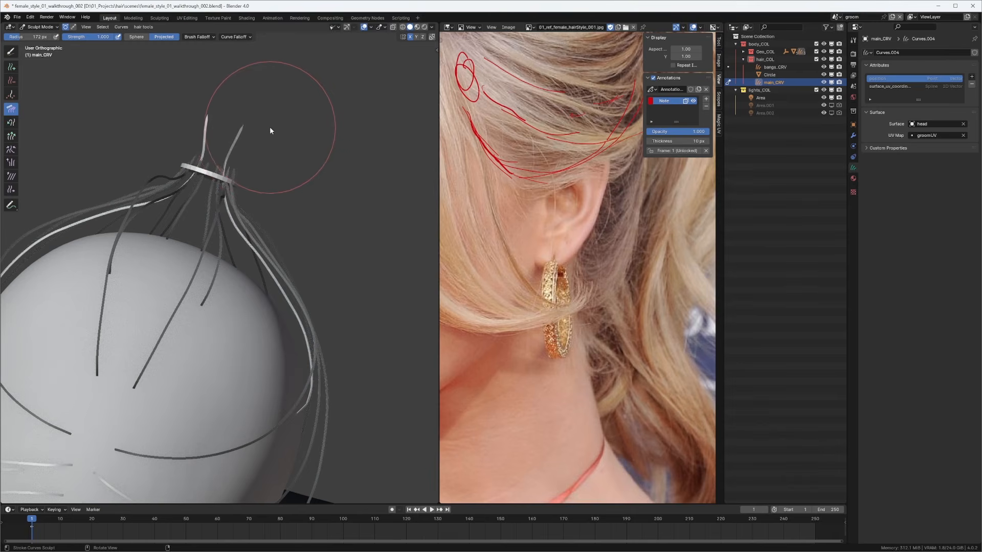
Step: Shorten the side curve pair's tips to just past the disc with the Grow/Shrink brush
key("q")
left_click(254, 134)
mouse_move(263, 121)
left_mouse_down("ctrl")
mouse_move(256, 98)
mouse_move(256, 114)
mouse_move(234, 135)
left_mouse_up("ctrl")
key("f")
left_click(249, 119)
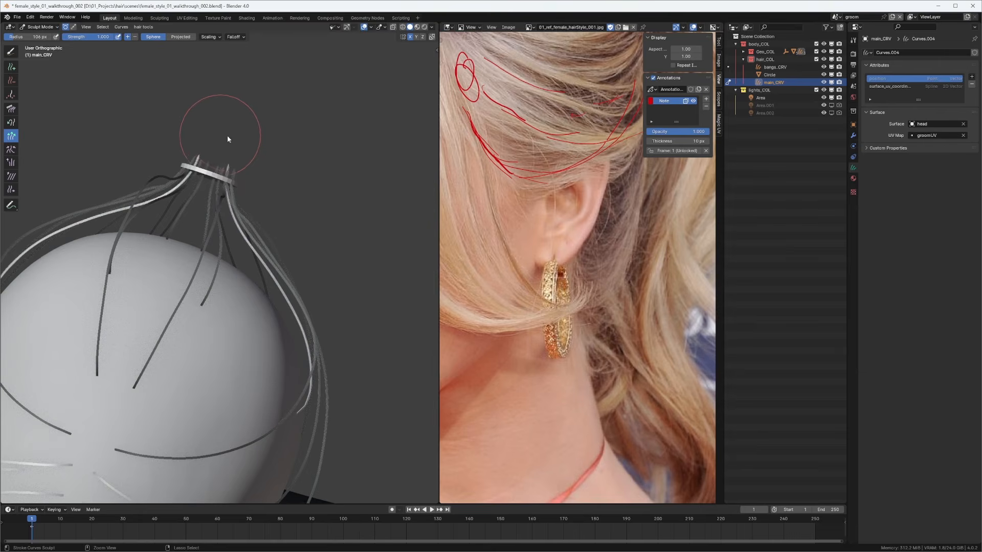
Step: Comb the side curve along the scalp toward the disc with a 163 px Comb brush
key("q")
left_click(259, 157)
key("f")
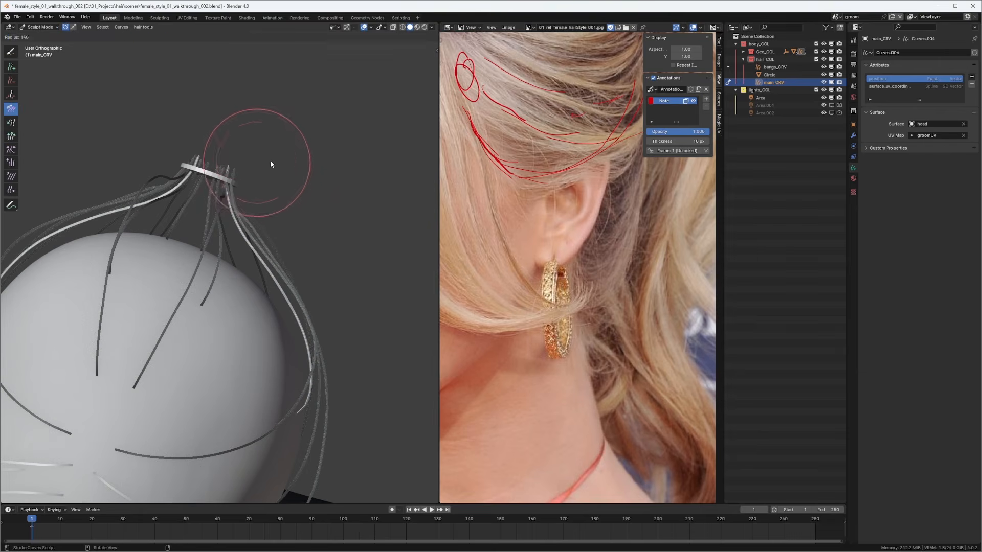
left_click(270, 162)
middle_click_drag(256, 197, 196, 207)
mouse_move(195, 207)
middle_mouse_down("shift")
mouse_move(189, 161)
mouse_move(169, 201)
mouse_move(102, 153)
middle_mouse_up("shift")
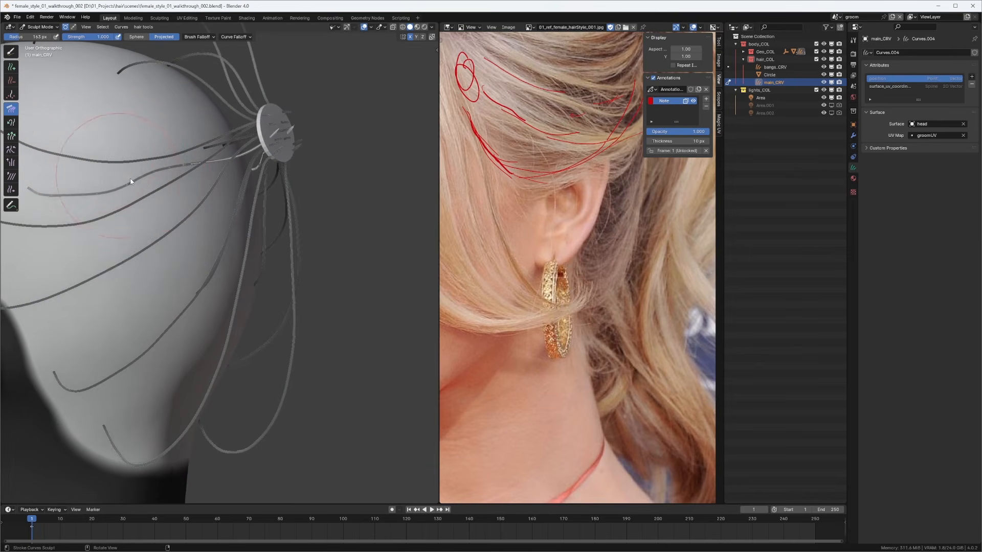
middle_click_drag(132, 148, 94, 145)
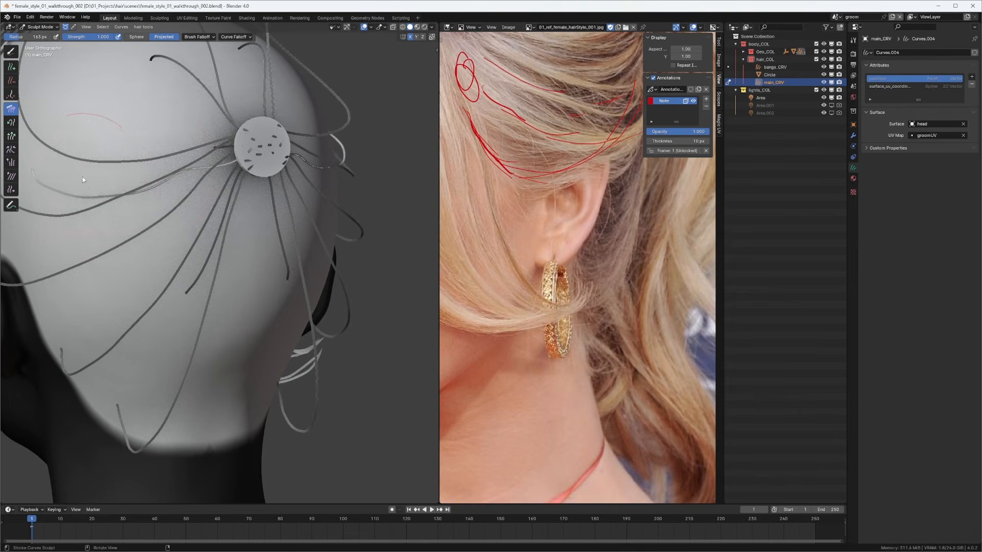
left_click_drag(99, 180, 110, 188)
left_click_drag(152, 164, 189, 165)
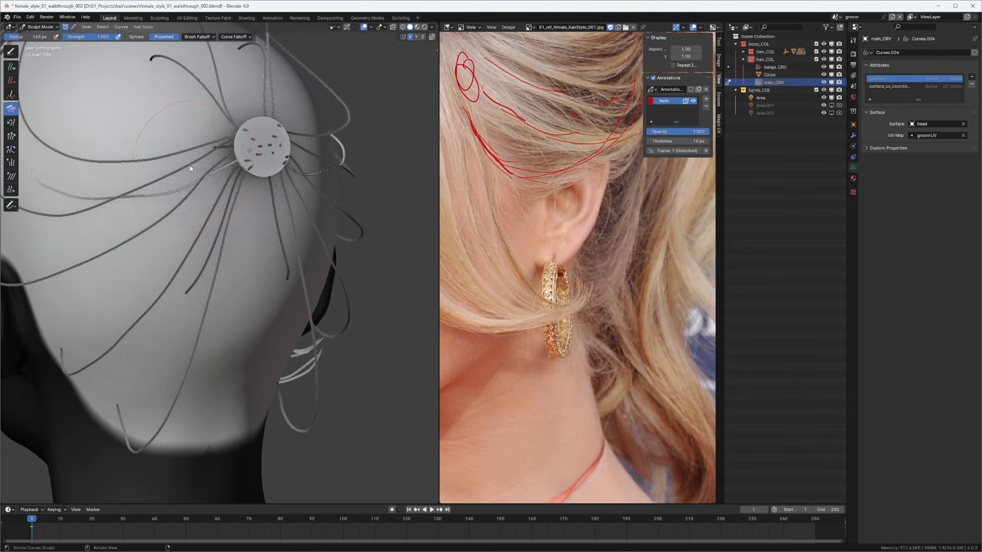
Step: Comb the side curves near the disc closer to the head with a 142 px brush
mouse_move(225, 167)
middle_mouse_down()
mouse_move(241, 165)
mouse_move(283, 115)
mouse_move(189, 163)
middle_mouse_up()
key("f")
left_click(248, 142)
key("f")
left_click(162, 209)
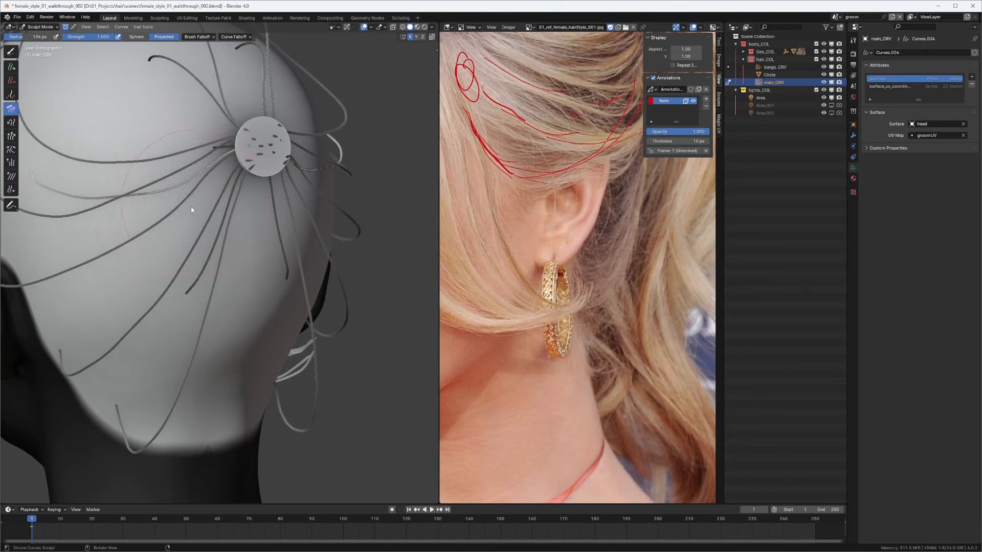
middle_click_drag(194, 208, 210, 297)
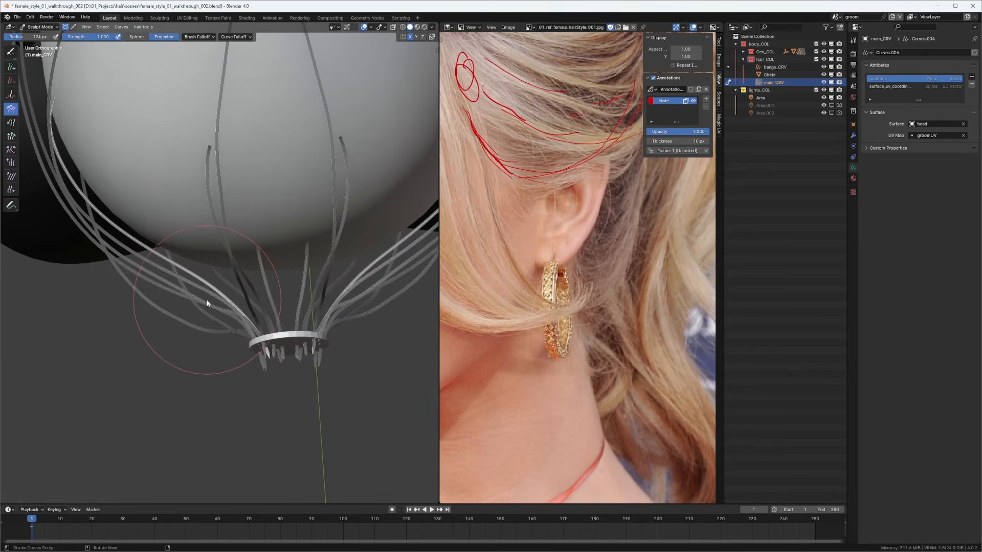
key("f")
left_click(203, 309)
mouse_move(204, 310)
left_mouse_down()
mouse_move(250, 328)
mouse_move(214, 271)
left_mouse_up()
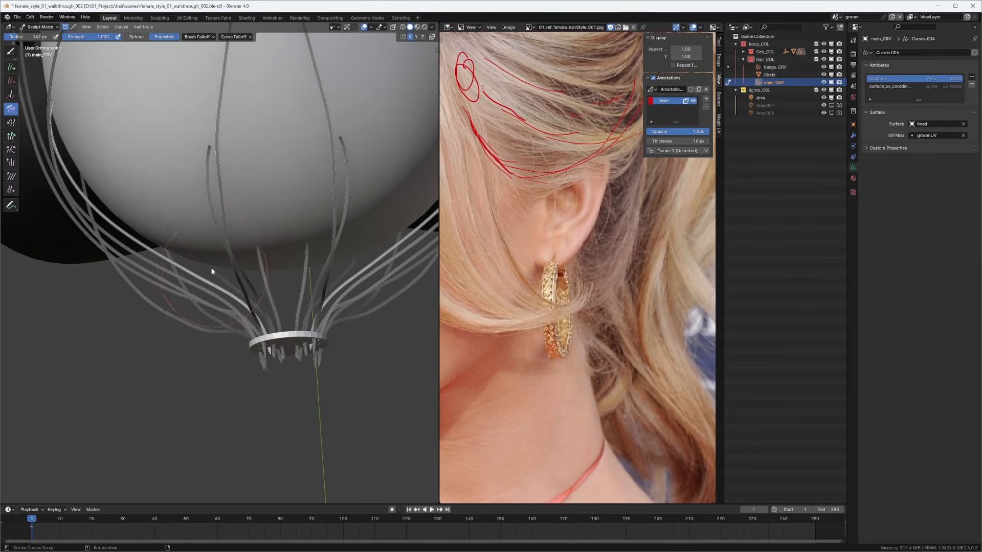
Step: Add a symmetric guide curve on the back side of the head, above and behind the ear
mouse_move(189, 229)
middle_mouse_down()
mouse_move(189, 246)
mouse_move(273, 195)
mouse_move(198, 218)
mouse_move(140, 204)
middle_mouse_up()
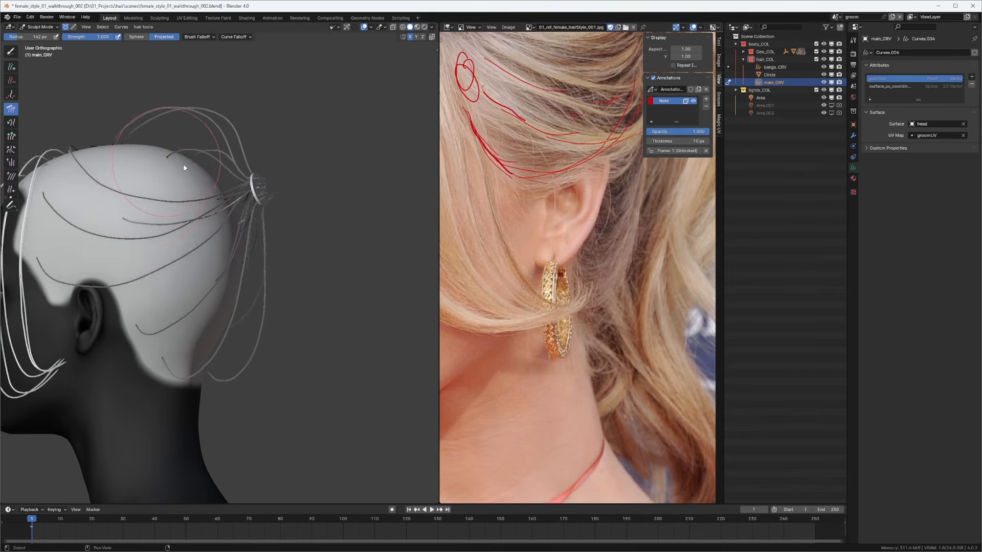
middle_click_drag(195, 167, 285, 217)
key("q")
left_click(162, 223)
left_click(235, 259)
Step: Pull the new curve pair's ends up past the disc with a 142 px Snake Hook brush
key("q")
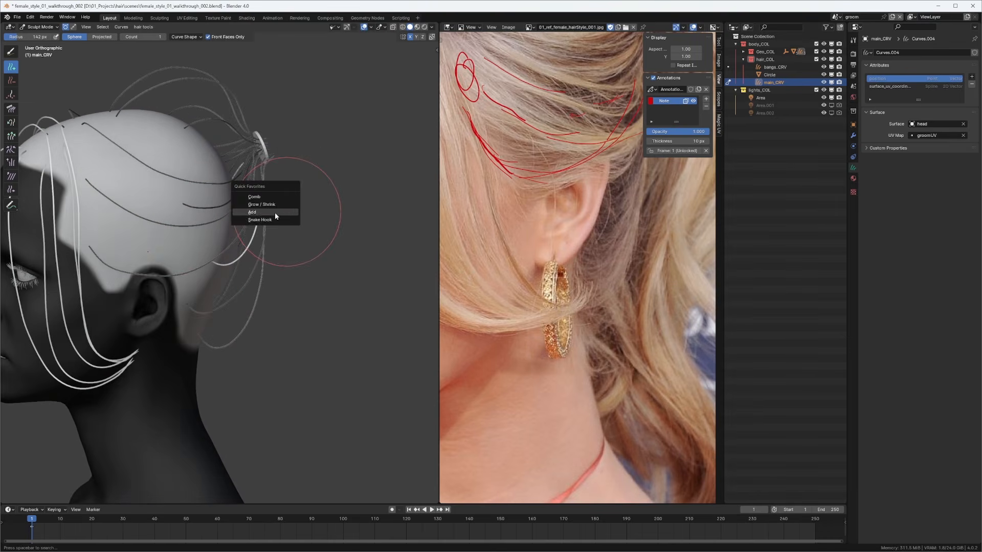
left_click(260, 219)
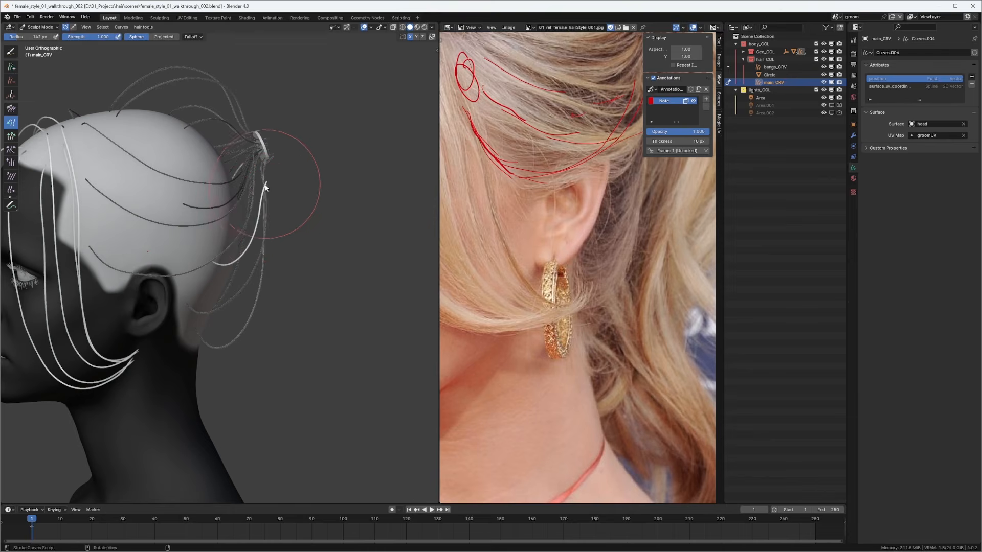
left_click_drag(265, 167, 276, 140)
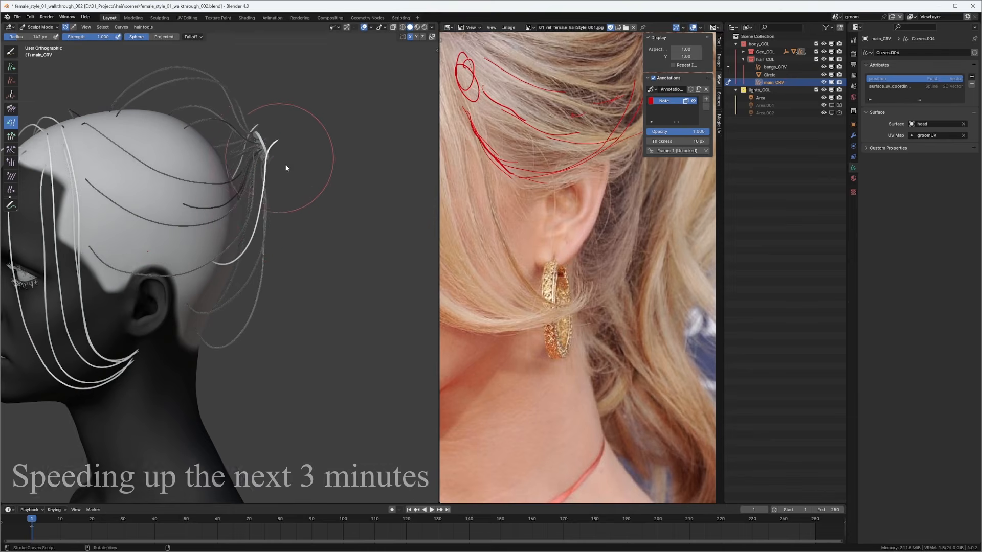
Step: Comb the new behind-ear curve pair into the disc and around the back of the head
key("q")
mouse_move(285, 165)
middle_mouse_down()
mouse_move(280, 194)
mouse_move(225, 187)
mouse_move(204, 199)
mouse_move(245, 217)
mouse_move(330, 183)
mouse_move(290, 199)
middle_mouse_up()
left_click(265, 156)
scroll(290, 198, "up", 2)
key("f")
left_click_drag(290, 199, 301, 204)
middle_click_drag(302, 204, 219, 194)
left_click_drag(220, 195, 207, 209)
middle_click_drag(206, 210, 244, 240)
Step: Refine the bend of the new behind-ear curve pair near the scalp with the Comb brush
key("q")
left_click(220, 176)
left_click(10, 109)
left_click_drag(210, 265, 225, 245)
mouse_move(225, 245)
middle_mouse_down()
mouse_move(248, 247)
mouse_move(316, 324)
mouse_move(271, 332)
mouse_move(261, 202)
mouse_move(286, 214)
middle_mouse_up()
scroll(316, 324, "down", 4)
Step: Hide the reference image's sidebar and zoom out to show the whole hairstyle photo
left_click(11, 67)
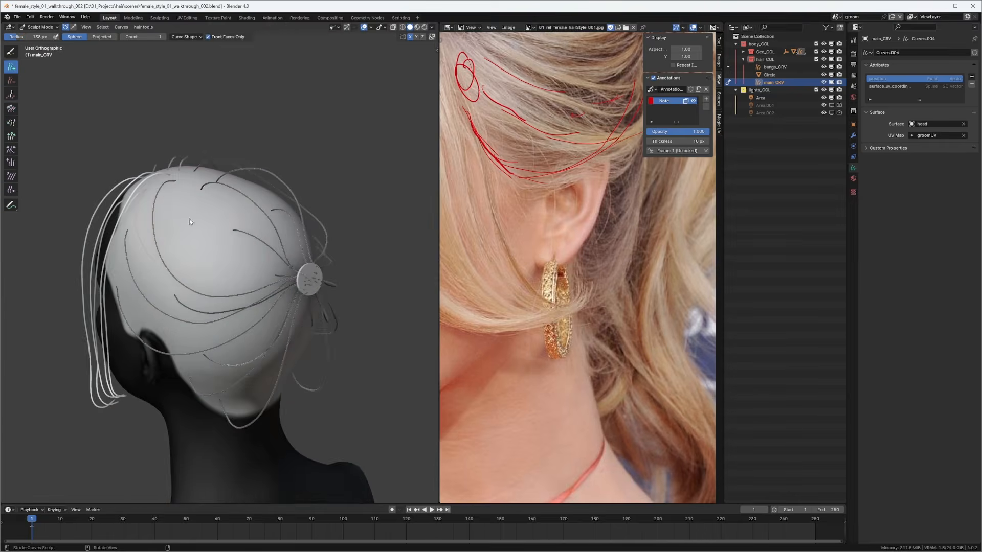
key("n")
scroll(603, 286, "down", 3)
mouse_move(588, 271)
right_mouse_down()
mouse_move(628, 304)
mouse_move(664, 261)
right_mouse_up()
Step: Add a symmetric guide curve on the upper side of the head and comb it into the disc with a 168 px brush
mouse_move(230, 230)
middle_mouse_down()
mouse_move(192, 259)
mouse_move(219, 259)
mouse_move(146, 172)
mouse_move(257, 229)
mouse_move(217, 204)
mouse_move(217, 165)
mouse_move(244, 266)
mouse_move(147, 209)
mouse_move(298, 149)
mouse_move(183, 240)
mouse_move(197, 219)
mouse_move(193, 168)
middle_mouse_up()
left_click(191, 259)
left_click(11, 109)
scroll(217, 204, "down", 2)
scroll(217, 164, "up", 3)
key("f")
left_click(243, 266)
left_click_drag(193, 169, 190, 189)
middle_click_drag(190, 189, 158, 261)
left_click(11, 123)
left_click(11, 109)
left_click_drag(158, 262, 140, 255)
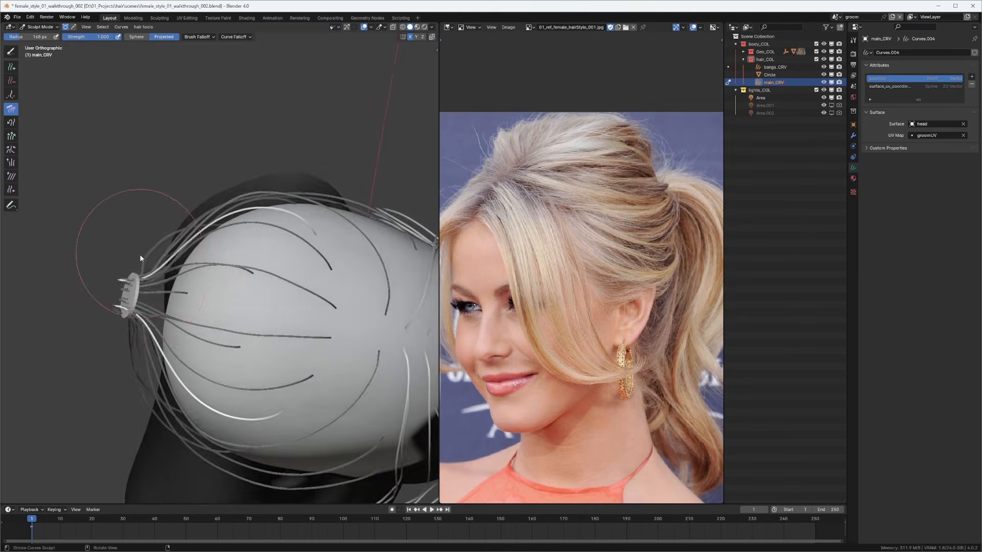
Step: Refine the upper side curve pair and add another symmetric guide curve on the side of the head
mouse_move(140, 256)
middle_mouse_down()
mouse_move(237, 207)
mouse_move(354, 190)
mouse_move(224, 157)
mouse_move(192, 188)
mouse_move(231, 202)
mouse_move(159, 257)
mouse_move(276, 257)
mouse_move(185, 238)
mouse_move(207, 152)
mouse_move(305, 200)
mouse_move(201, 243)
mouse_move(191, 230)
mouse_move(194, 171)
mouse_move(204, 225)
middle_mouse_up()
scroll(337, 185, "up", 2)
key("f")
left_click(314, 182)
key("f")
left_click(200, 168)
key("q")
left_click(230, 219)
key("q")
left_click(186, 235)
Step: Guide the added side curves back to the disc, resizing the sculpt brush as needed
key("f")
left_click(276, 257)
key("f")
left_click(305, 200)
key("q")
key("q")
middle_click_drag(201, 265, 324, 207)
left_click(287, 226)
key("f")
left_click(272, 188)
Step: Comb the added curves above the ear so they follow the side of the head into the disc
key("q")
left_click(312, 199)
key("q")
left_click(307, 194)
key("q")
left_click(296, 154)
scroll(317, 199, "up", 3)
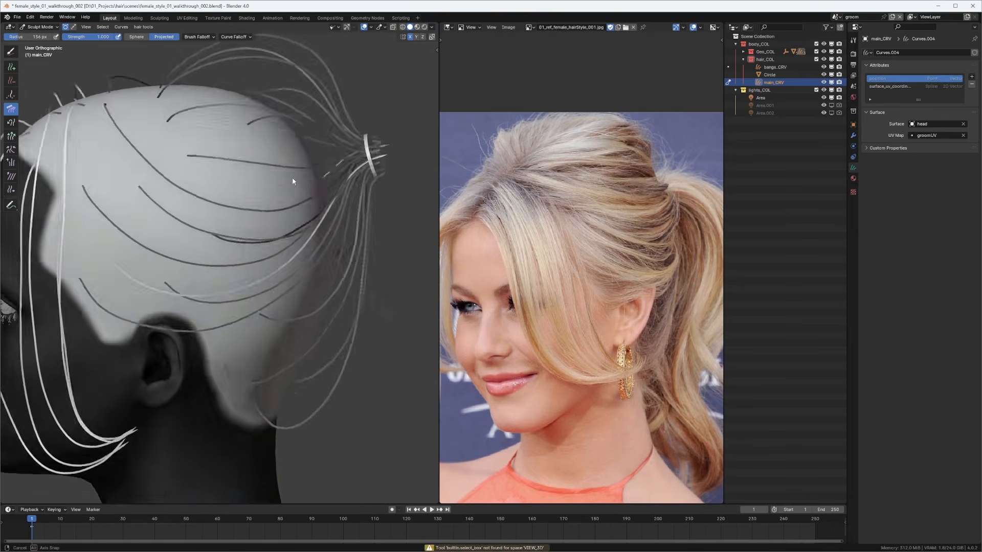
Step: Add another symmetric guide curve on the upper side of the head near the temple
middle_click_drag(293, 177, 287, 230)
key("q")
left_click(174, 220)
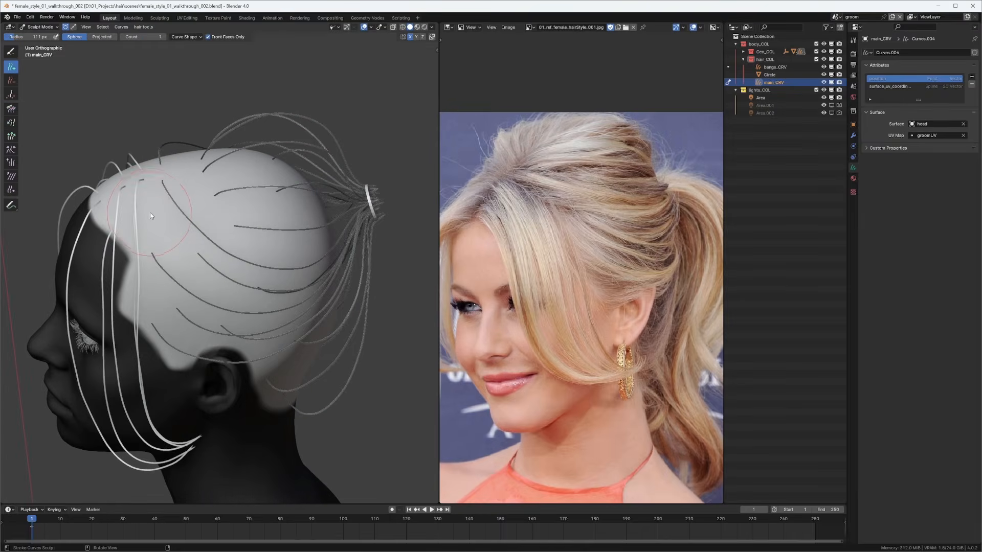
key("q")
left_click(205, 210)
middle_click_drag(205, 194, 245, 296)
key("q")
left_click(307, 286)
Step: Pull the new upper side curve pair back into the disc with a 118 px Snake Hook brush
left_click_drag(346, 294, 370, 253)
key("q")
left_click(370, 254)
middle_click_drag(357, 255, 275, 216)
key("f")
mouse_move(302, 168)
middle_mouse_down()
mouse_move(351, 215)
mouse_move(302, 225)
middle_mouse_up()
left_click(341, 217)
key("q")
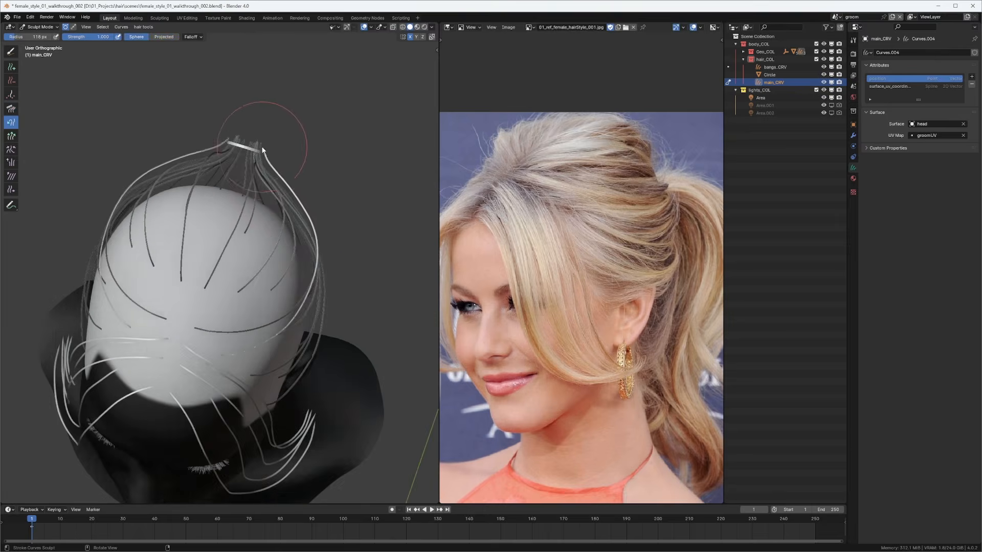
left_click_drag(284, 153, 274, 169)
Step: Set the sculpt selection mode to whole curves instead of control points
key("q")
mouse_move(266, 204)
middle_mouse_down()
mouse_move(239, 106)
mouse_move(219, 113)
middle_mouse_up()
left_click(10, 51)
left_click(73, 27)
key("q")
left_click(105, 141)
Step: Add a symmetric guide curve pair at the front of the crown and draw it back toward the disc
mouse_move(110, 199)
middle_mouse_down()
mouse_move(167, 252)
mouse_move(123, 246)
middle_mouse_up()
key("f")
middle_click_drag(183, 301, 106, 286)
key("f")
left_click(106, 204)
middle_click_drag(46, 154, 131, 139)
mouse_move(327, 149)
middle_mouse_down()
mouse_move(281, 146)
mouse_move(237, 308)
mouse_move(275, 199)
middle_mouse_up()
left_click_drag(275, 199, 307, 205)
Step: Adjust the crown curve pair's length with Grow/Shrink and comb it over the top of the head
left_click(11, 136)
key("f")
middle_click_drag(334, 204, 330, 246)
left_click(11, 109)
left_click_drag(317, 225, 285, 193)
mouse_move(284, 193)
middle_mouse_down()
mouse_move(349, 253)
mouse_move(256, 159)
middle_mouse_up()
left_click_drag(256, 159, 225, 194)
mouse_move(307, 225)
middle_mouse_down()
mouse_move(226, 219)
mouse_move(304, 218)
mouse_move(236, 158)
middle_mouse_up()
Step: Comb the crown curve pair's ends into the disc with a 123 px brush
key("f")
scroll(305, 216, "up", 2)
key("q")
left_click(237, 158)
key("q")
left_click_drag(286, 194, 248, 144)
left_click(230, 138)
left_click_drag(314, 204, 324, 212)
key("f")
left_click(286, 165)
mouse_move(287, 165)
middle_mouse_down()
mouse_move(191, 147)
mouse_move(190, 215)
middle_mouse_up()
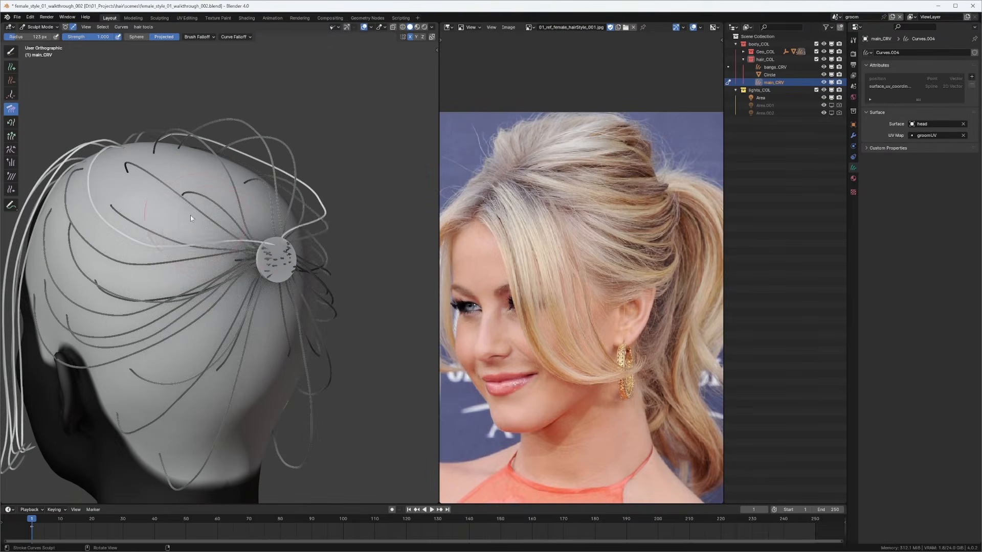
Step: Finish combing the crown curve pair and add a symmetric guide curve pair near the middle of the nape
left_click_drag(191, 215, 183, 238)
middle_click_drag(182, 240, 238, 325)
key("q")
left_click(255, 229)
key("q")
left_click(173, 191)
key("q")
left_click(174, 169)
key("q")
left_click(228, 238)
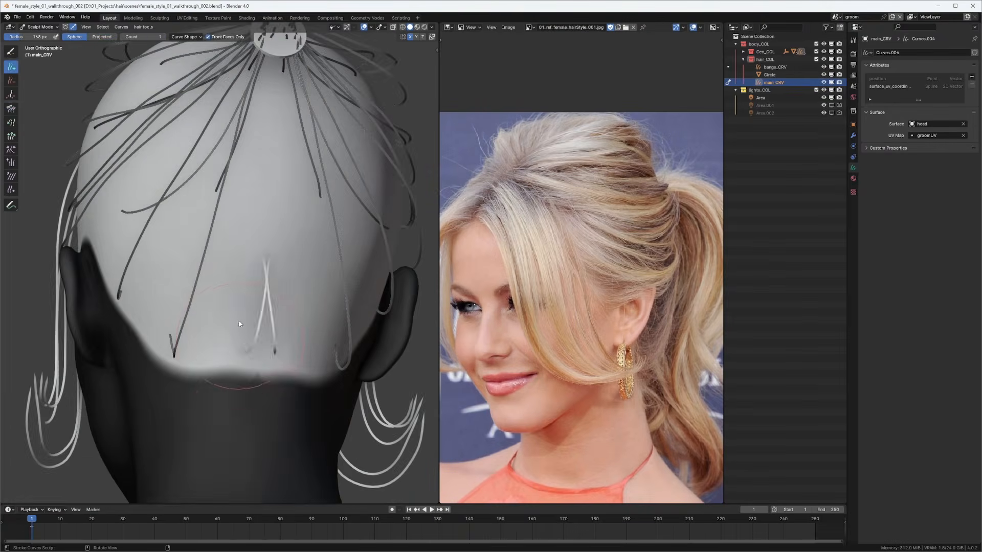
Step: Comb the nape curve pair up the back of the head toward the disc
key("q")
left_click(322, 232)
mouse_move(325, 176)
middle_mouse_down()
mouse_move(247, 240)
mouse_move(251, 215)
middle_mouse_up()
left_click_drag(246, 245, 251, 204)
mouse_move(251, 205)
middle_mouse_down()
mouse_move(344, 151)
mouse_move(286, 169)
middle_mouse_up()
key("f")
mouse_move(286, 266)
left_mouse_down()
mouse_move(248, 310)
mouse_move(324, 149)
left_mouse_up()
scroll(324, 149, "up", 2)
middle_click_drag(312, 153, 271, 219, "shift")
key("f")
Step: Refine the new nape curve pair's length and bring its ends into the disc
key("q")
left_click(245, 217)
key("q")
mouse_move(317, 169)
middle_mouse_down()
mouse_move(238, 223)
mouse_move(247, 149)
mouse_move(323, 290)
mouse_move(307, 228)
mouse_move(320, 148)
mouse_move(200, 266)
mouse_move(312, 212)
mouse_move(274, 183)
mouse_move(326, 233)
mouse_move(199, 279)
mouse_move(216, 292)
middle_mouse_up()
scroll(324, 291, "down", 4)
scroll(305, 226, "up", 2)
scroll(302, 220, "down", 3)
key("q")
left_click(295, 208)
key("q")
left_click(294, 215)
key("f")
Step: Pull the guide curves into shape around the disc from above with a 192 px Snake Hook brush
key("q")
left_click(319, 225)
scroll(307, 230, "down", 3)
key("q")
left_click(216, 296)
key("f")
key("KP_7")
middle_click_drag(293, 232, 253, 295, "shift")
left_click(221, 180)
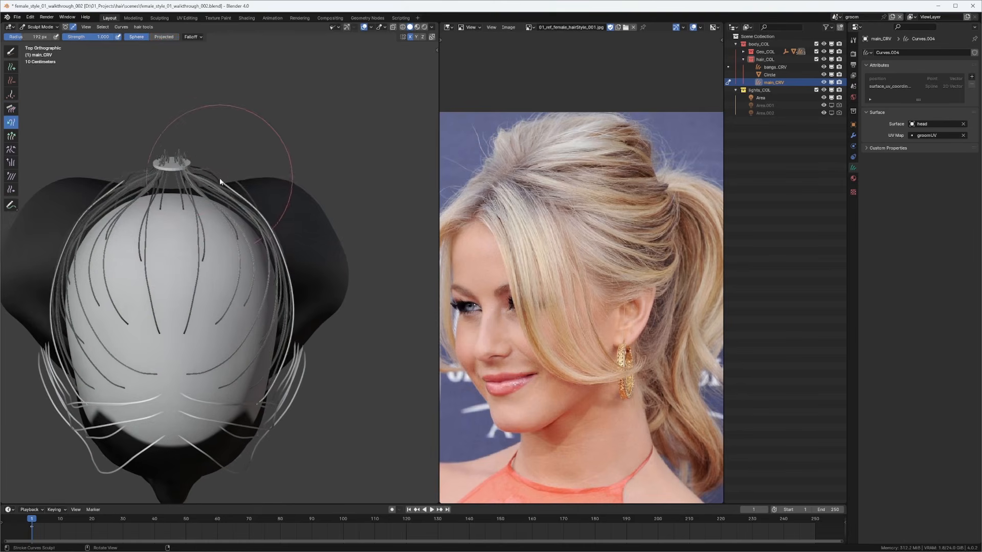
left_click(213, 206)
Step: Refine the curves' side profile near the disc with Snake Hook and Comb
key("KP_3")
middle_click_drag(213, 206, 287, 261, "shift")
key("f")
left_click(11, 122)
middle_click_drag(187, 280, 233, 164)
left_click(12, 109)
key("f")
scroll(232, 164, "down", 3)
Step: Add a symmetric guide curve pair on the back of the head and shape it with Comb and Snake Hook
left_click(11, 67)
left_click(11, 108)
middle_click_drag(247, 293, 263, 223)
left_click(11, 123)
scroll(288, 215, "up", 2)
left_click(11, 108)
Step: Add a symmetric guide curve pair low on the back of the head and comb it up toward the disc
left_click(11, 67)
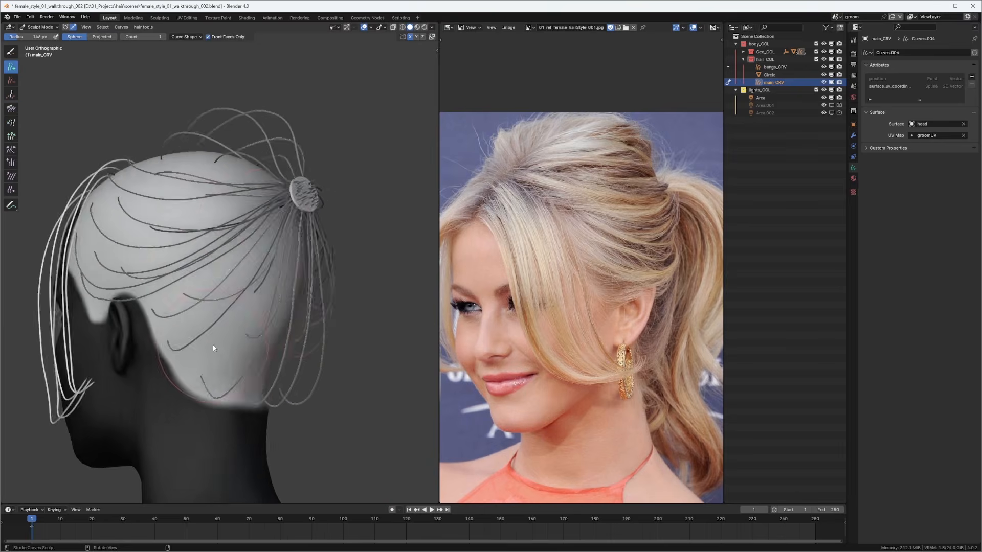
left_click(12, 109)
key("f")
middle_click_drag(213, 347, 237, 271)
key("f")
left_click_drag(236, 271, 251, 266)
middle_click_drag(250, 266, 330, 304)
left_click_drag(330, 304, 337, 256)
Step: Comb the lower back curve pair's ends into the disc from several angles
middle_click_drag(337, 256, 275, 222)
left_click_drag(275, 222, 281, 215)
middle_click_drag(282, 215, 320, 215)
key("f")
left_click_drag(320, 215, 320, 189)
middle_click_drag(320, 189, 278, 197)
scroll(293, 253, "down", 2)
key("f")
Step: Pull the curve ends through the disc from the side with a 149 px Snake Hook brush
key("q")
left_click(289, 259)
key("q")
left_click(274, 171)
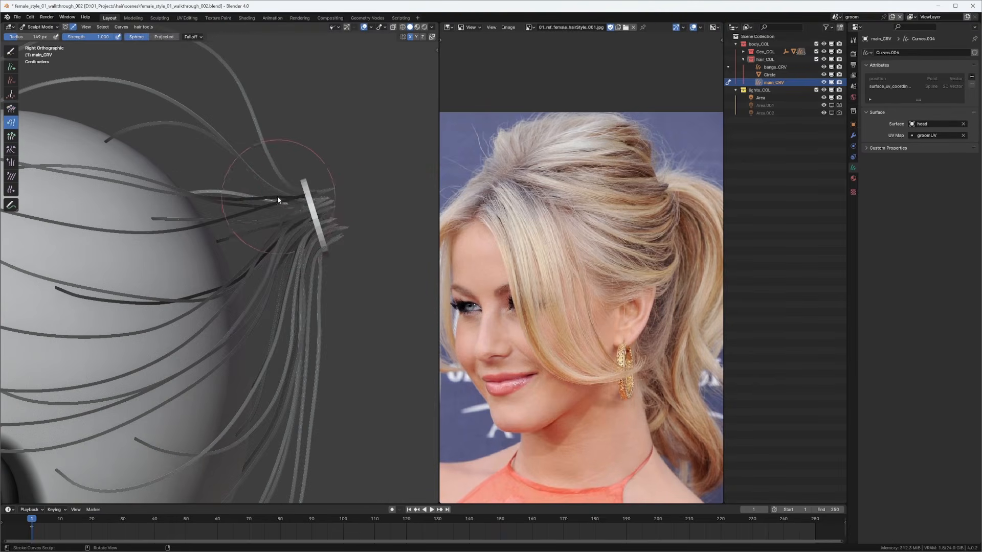
key("q")
left_click(287, 202)
key("q")
left_click(287, 197)
middle_click_drag(323, 281, 262, 205)
Step: Add a symmetric guide curve pair on the upper side of the crown and extend it toward the disc
key("q")
left_click(220, 261)
key("q")
key("Escape")
key("q")
left_click(284, 236)
key("q")
left_click(263, 130)
key("q")
left_click(267, 210)
Step: Comb the upper side curve pair over the head and into the disc with a 117 px brush
key("q")
left_click(285, 333)
key("q")
left_click(240, 263)
mouse_move(200, 186)
middle_mouse_down()
mouse_move(256, 266)
mouse_move(329, 321)
mouse_move(221, 233)
mouse_move(164, 246)
mouse_move(320, 226)
mouse_move(256, 276)
mouse_move(334, 250)
middle_mouse_up()
key("f")
left_click(271, 276)
left_click_drag(333, 250, 291, 324)
mouse_move(292, 325)
middle_mouse_down()
mouse_move(237, 138)
mouse_move(241, 247)
middle_mouse_up()
scroll(241, 246, "down", 3)
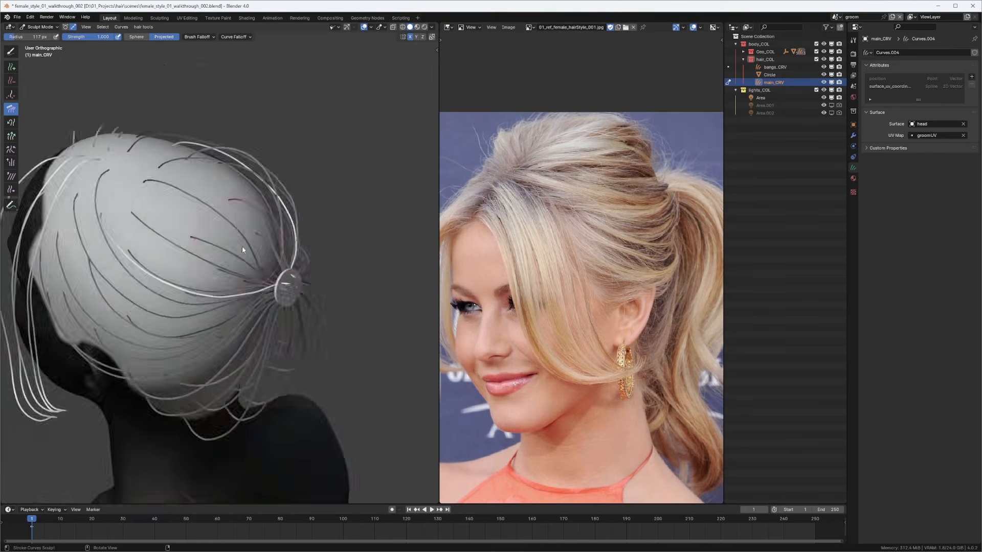
Step: Add another symmetric guide curve pair beside the crown and comb it into the disc
left_click(11, 67)
mouse_move(128, 220)
middle_mouse_down()
mouse_move(162, 241)
mouse_move(169, 174)
middle_mouse_up()
left_click(11, 109)
left_click_drag(308, 206, 289, 197)
key("f")
left_click(313, 283)
mouse_move(313, 283)
middle_mouse_down()
mouse_move(231, 324)
mouse_move(257, 271)
mouse_move(211, 330)
mouse_move(310, 338)
mouse_move(277, 317)
middle_mouse_up()
scroll(310, 338, "down", 3)
Step: Add a symmetric guide curve pair midway up the side of the head and shape it with Snake Hook and Comb
left_click(11, 67)
key("q")
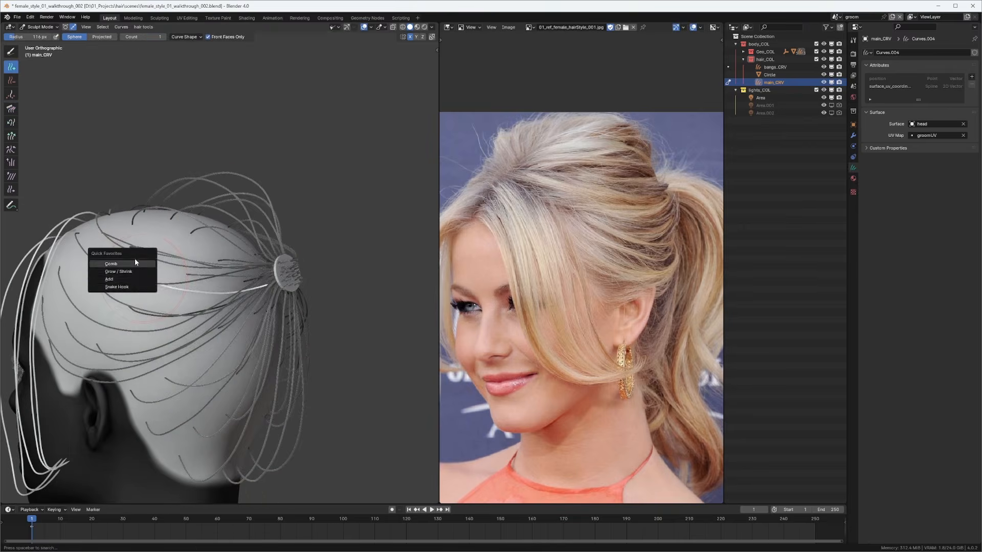
middle_click_drag(134, 262, 168, 307)
left_click(11, 122)
left_click(11, 109)
middle_click_drag(290, 203, 322, 249)
scroll(232, 271, "down", 3)
key("q")
left_click(232, 270)
Step: Add a further symmetric guide curve pair to fill the upper head and comb it toward the disc
left_click(11, 67)
left_click(11, 109)
scroll(295, 245, "up", 2)
key("q")
left_click(322, 249)
mouse_move(241, 186)
middle_mouse_down()
mouse_move(284, 283)
mouse_move(327, 139)
mouse_move(264, 92)
mouse_move(212, 324)
mouse_move(281, 175)
mouse_move(172, 290)
mouse_move(153, 225)
middle_mouse_up()
left_click(11, 52)
left_click(12, 109)
scroll(280, 175, "down", 4)
Step: Add a symmetric guide curve pair in a remaining scalp gap and guide its ends into the disc with Snake Hook and Comb
left_click(11, 67)
left_click(11, 109)
mouse_move(220, 287)
middle_mouse_down()
mouse_move(269, 309)
mouse_move(263, 243)
mouse_move(304, 284)
mouse_move(308, 252)
mouse_move(146, 324)
mouse_move(279, 244)
mouse_move(103, 232)
mouse_move(305, 305)
mouse_move(292, 336)
mouse_move(204, 215)
mouse_move(265, 246)
mouse_move(289, 192)
mouse_move(318, 252)
mouse_move(227, 269)
mouse_move(215, 180)
mouse_move(237, 247)
mouse_move(245, 170)
mouse_move(188, 206)
mouse_move(179, 142)
mouse_move(243, 167)
mouse_move(264, 201)
mouse_move(158, 236)
mouse_move(245, 280)
mouse_move(204, 271)
mouse_move(213, 299)
mouse_move(199, 286)
mouse_move(284, 241)
mouse_move(188, 225)
mouse_move(178, 234)
mouse_move(198, 321)
middle_mouse_up()
scroll(270, 287, "up", 4)
key("q")
left_click(11, 122)
left_click(11, 109)
key("f")
left_click(147, 323)
scroll(291, 336, "down", 4)
Step: Add one more symmetric guide curve pair to the scalp and comb it back to the disc
left_click(11, 67)
key("q")
left_click(290, 192)
key("q")
left_click(318, 252)
key("q")
left_click(227, 266)
Step: Comb the newest curve pair's flow over the head and return to the Add brush at 142 px
scroll(237, 247, "down", 4)
key("q")
left_click(245, 185)
key("q")
left_click(188, 206)
scroll(264, 202, "down", 4)
left_click(158, 235)
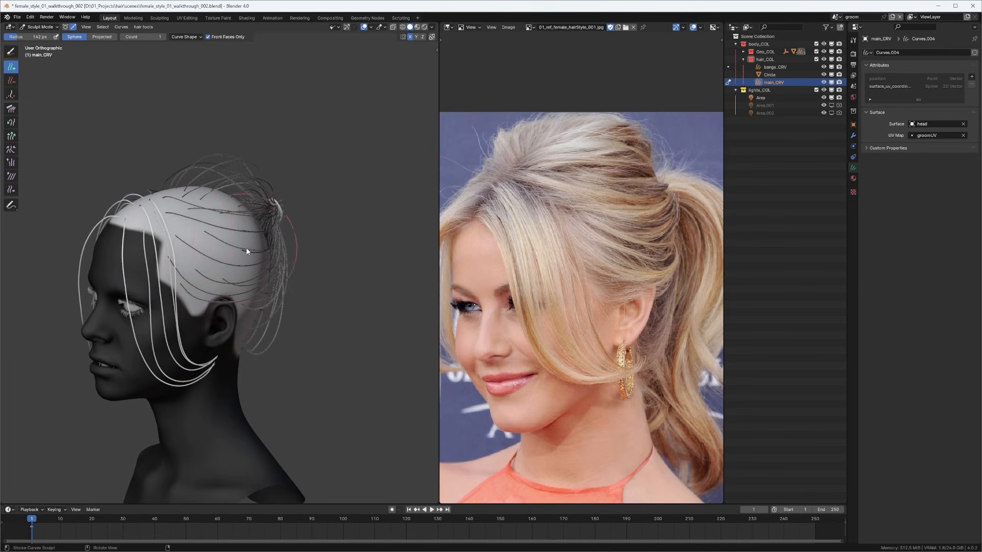
Step: Examine the guide curves' coverage and volume around the head, briefly using X-ray
mouse_move(184, 261)
middle_mouse_down()
mouse_move(236, 219)
mouse_move(193, 259)
mouse_move(230, 219)
mouse_move(226, 200)
mouse_move(204, 207)
mouse_move(252, 186)
mouse_move(253, 157)
mouse_move(217, 206)
middle_mouse_up()
scroll(220, 198, "up", 1)
key("alt+z")
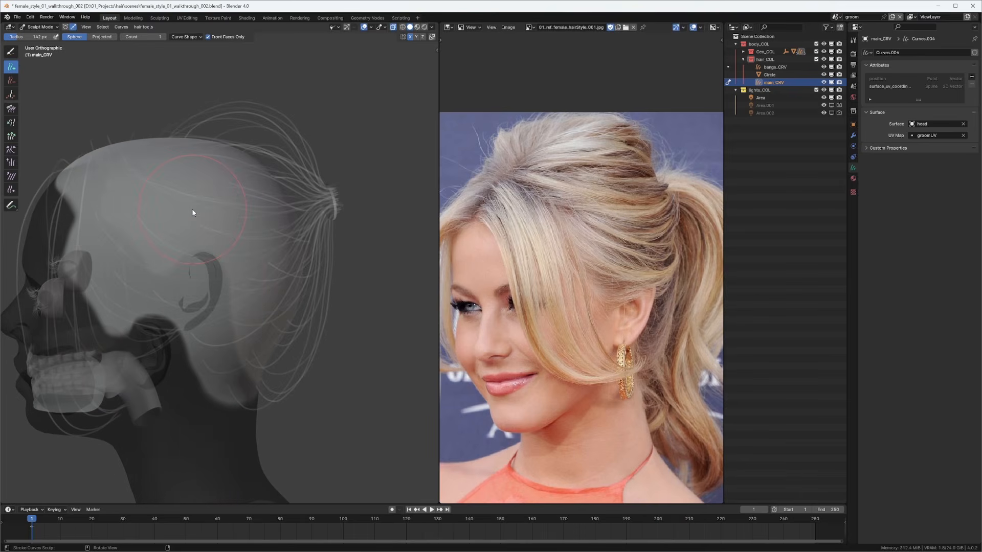
key("alt+z")
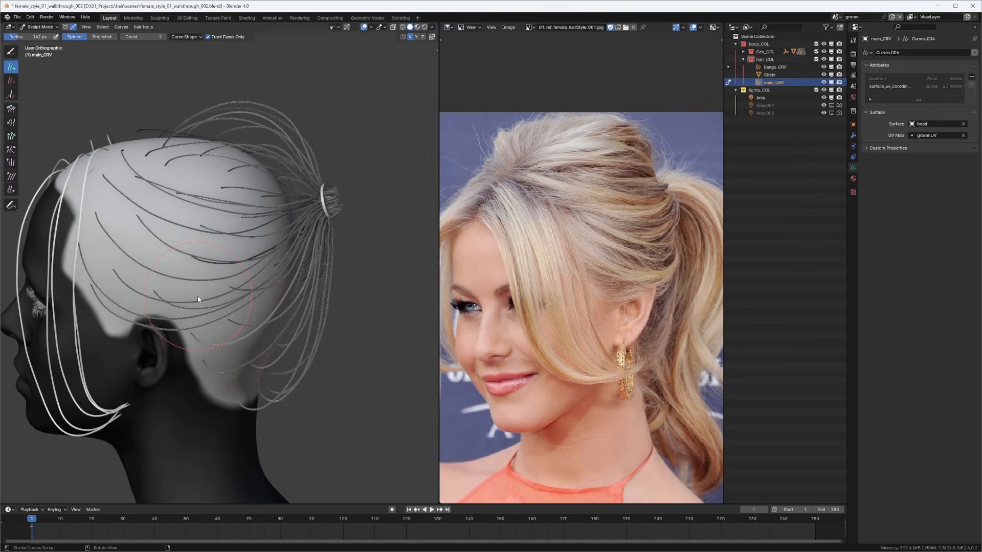
mouse_move(292, 186)
middle_mouse_down()
mouse_move(275, 158)
mouse_move(258, 180)
mouse_move(259, 164)
mouse_move(247, 185)
mouse_move(183, 221)
mouse_move(186, 186)
mouse_move(271, 273)
middle_mouse_up()
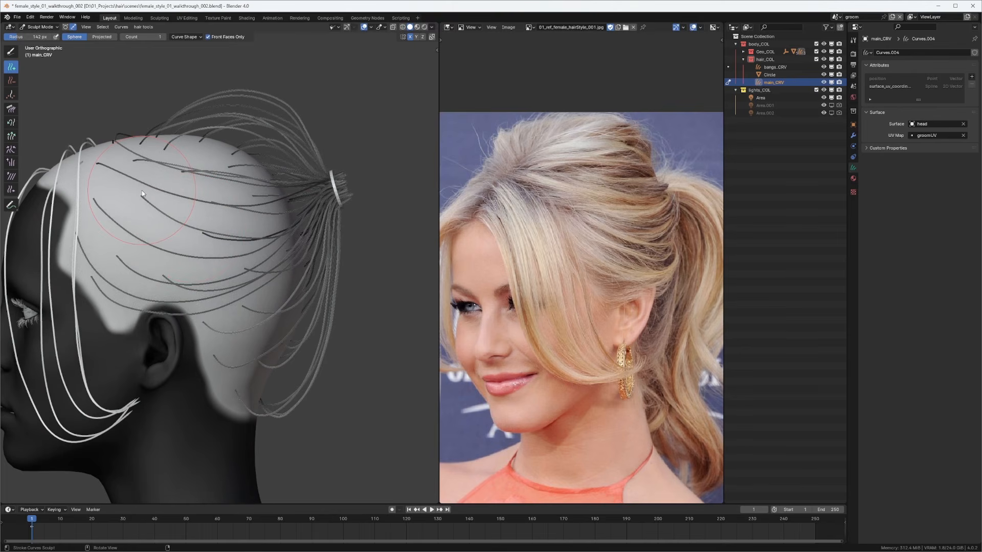
Step: Add a symmetric guide curve pair in the scalp gap on the side of the head above the ear
mouse_move(176, 246)
middle_mouse_down()
mouse_move(193, 252)
mouse_move(164, 215)
mouse_move(152, 225)
mouse_move(163, 237)
mouse_move(227, 240)
mouse_move(278, 291)
mouse_move(207, 297)
middle_mouse_up()
scroll(177, 225, "up", 1)
left_click(151, 223)
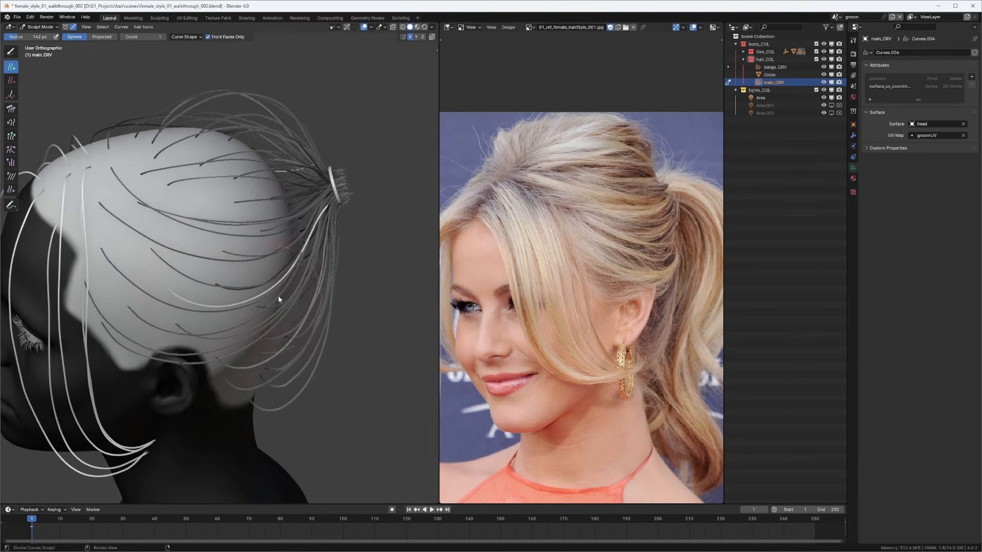
Step: Pull the new side curve pair's ends up into the disc with the Snake Hook brush
mouse_move(361, 204)
middle_mouse_down()
mouse_move(353, 221)
mouse_move(360, 212)
mouse_move(292, 221)
mouse_move(305, 196)
middle_mouse_up()
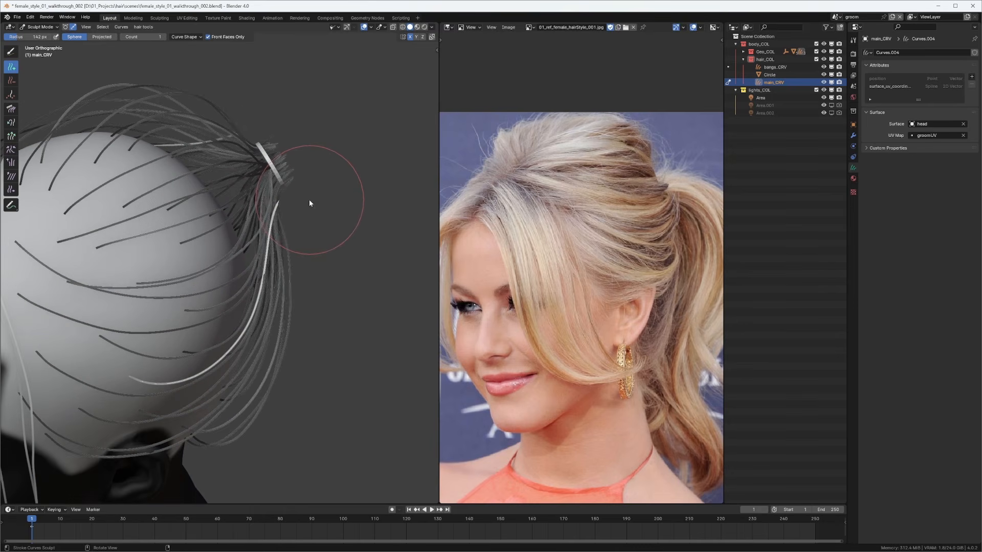
key("q")
left_click(293, 183)
key("q")
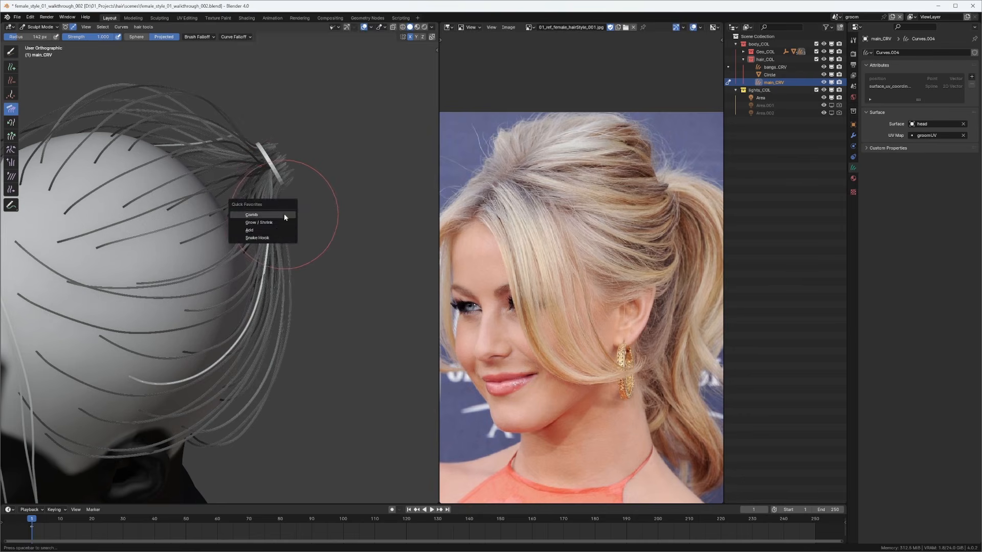
left_click(271, 237)
left_click_drag(275, 225, 304, 155)
Step: Comb the new curve pair's ends inward so they gather with the other strands at the disc
key("q")
left_click(292, 136)
middle_click_drag(292, 136, 327, 168)
mouse_move(269, 170)
left_mouse_down()
mouse_move(256, 173)
mouse_move(246, 160)
left_mouse_up()
Step: Examine the guide curves' distribution and volume around the disc from above, behind and the side of the head
mouse_move(264, 165)
middle_mouse_down()
mouse_move(177, 109)
mouse_move(287, 157)
mouse_move(274, 189)
mouse_move(219, 182)
mouse_move(228, 231)
mouse_move(210, 274)
middle_mouse_up()
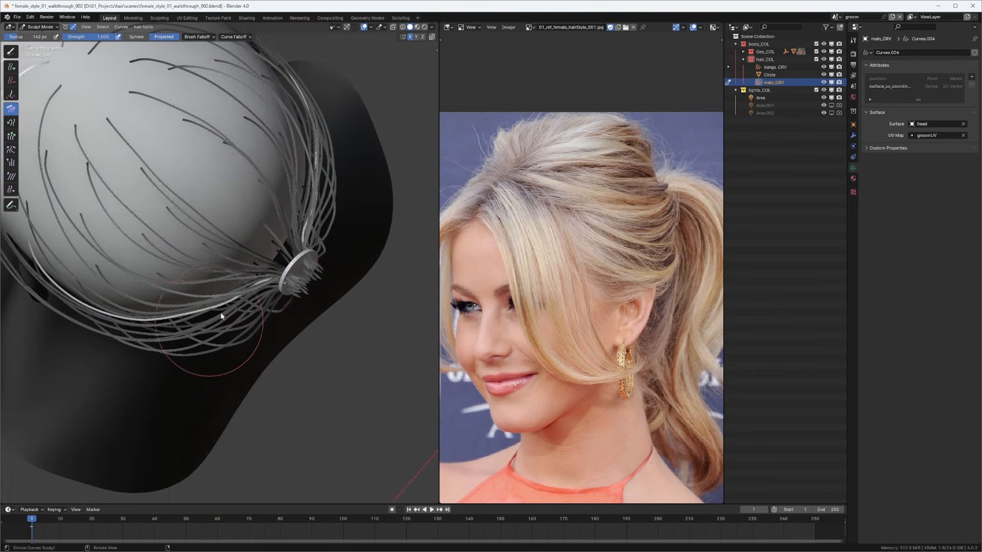
mouse_move(250, 281)
middle_mouse_down()
mouse_move(268, 182)
mouse_move(307, 201)
mouse_move(84, 189)
mouse_move(234, 222)
mouse_move(242, 187)
mouse_move(289, 178)
mouse_move(324, 186)
mouse_move(362, 264)
mouse_move(268, 200)
mouse_move(245, 255)
mouse_move(222, 278)
mouse_move(204, 237)
mouse_move(227, 315)
mouse_move(275, 244)
mouse_move(224, 292)
mouse_move(190, 290)
middle_mouse_up()
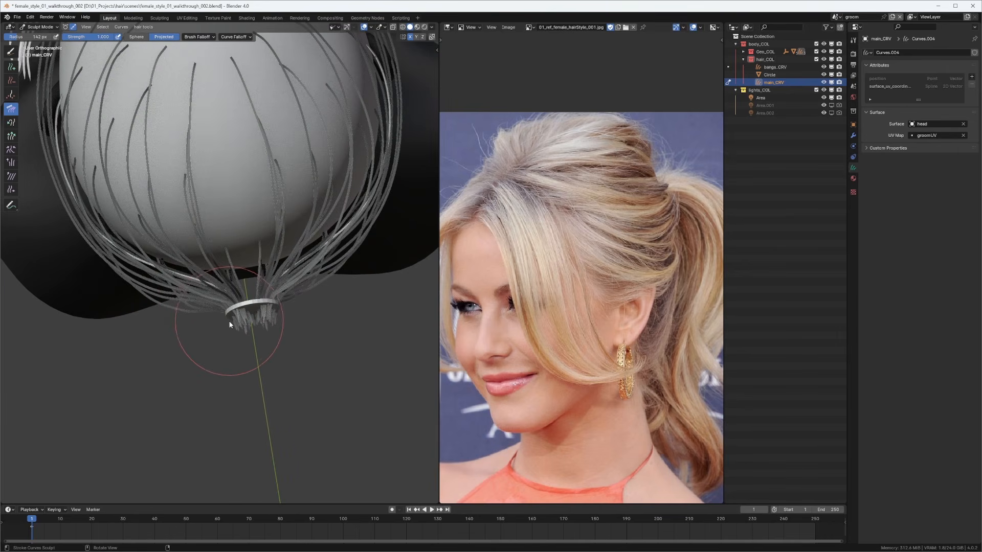
middle_click_drag(233, 348, 270, 201)
mouse_move(284, 164)
middle_mouse_down()
mouse_move(244, 241)
mouse_move(256, 226)
mouse_move(224, 217)
mouse_move(265, 228)
mouse_move(250, 240)
mouse_move(280, 224)
mouse_move(278, 248)
mouse_move(267, 234)
mouse_move(204, 276)
mouse_move(172, 261)
mouse_move(216, 223)
mouse_move(256, 240)
mouse_move(329, 217)
mouse_move(256, 253)
mouse_move(184, 243)
middle_mouse_up()
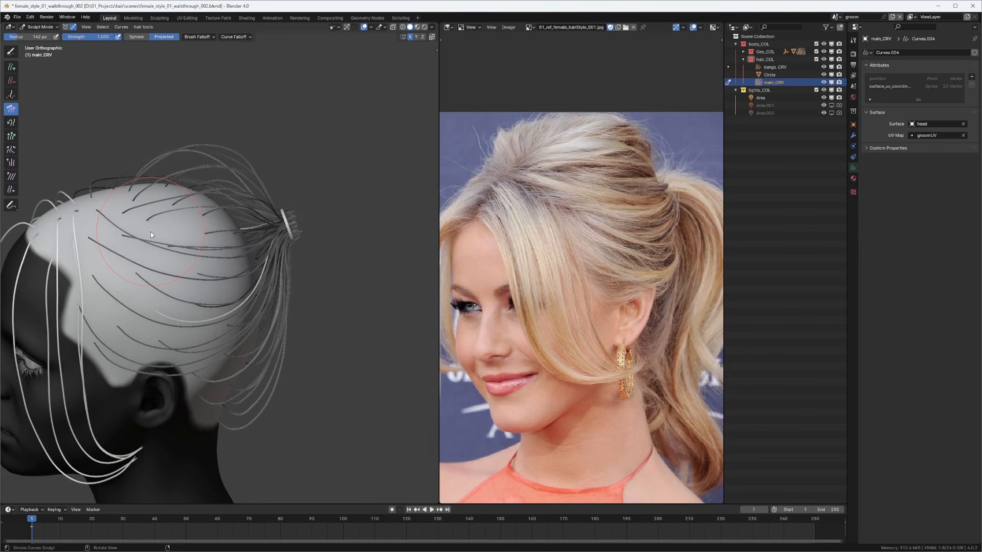
middle_click_drag(241, 166, 255, 175)
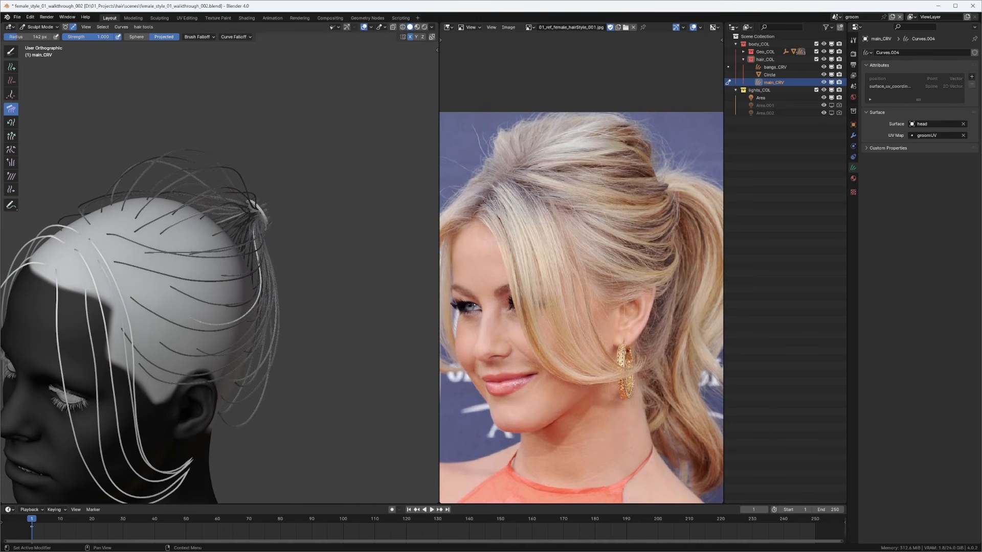